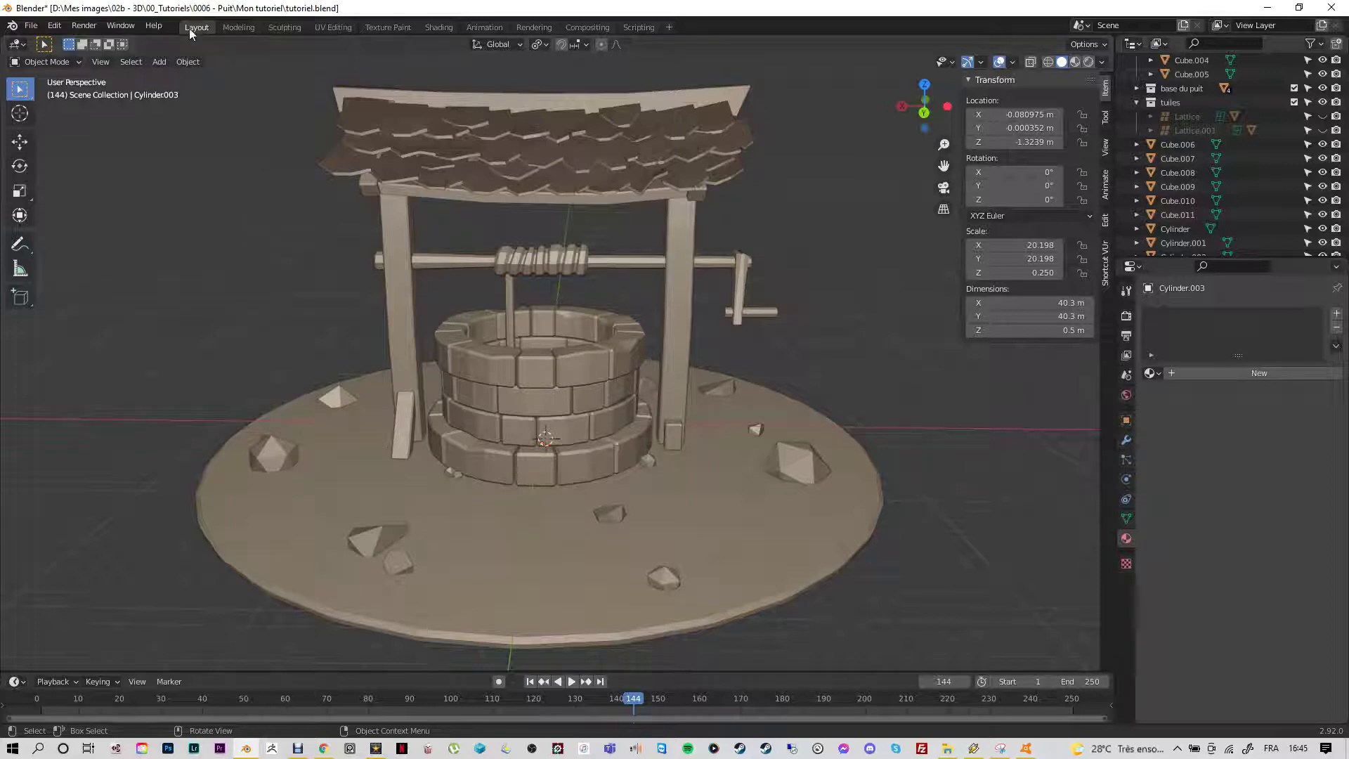
# Step: View the Sculpting and Layout workspaces and the available editor types, ending in the Shading workspace
pyautogui.click(284, 27)
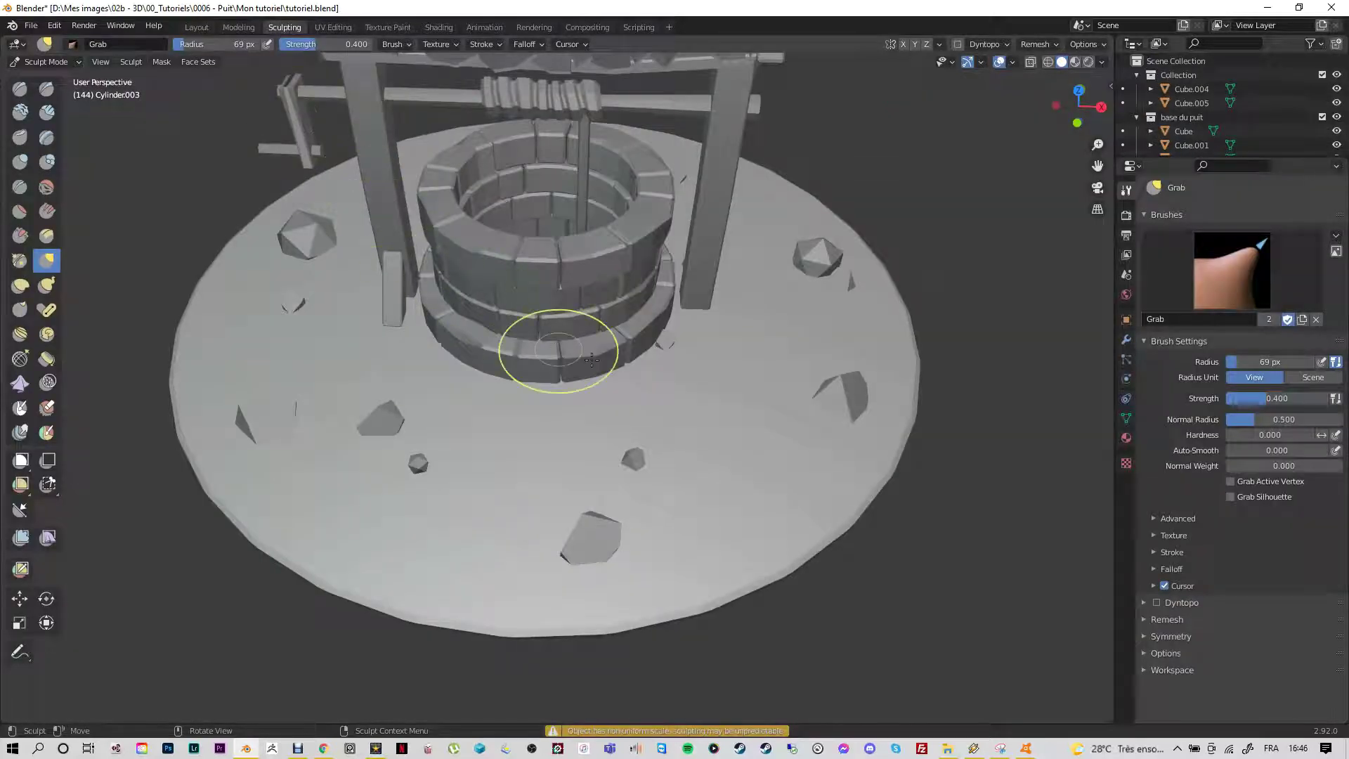
pyautogui.click(437, 28)
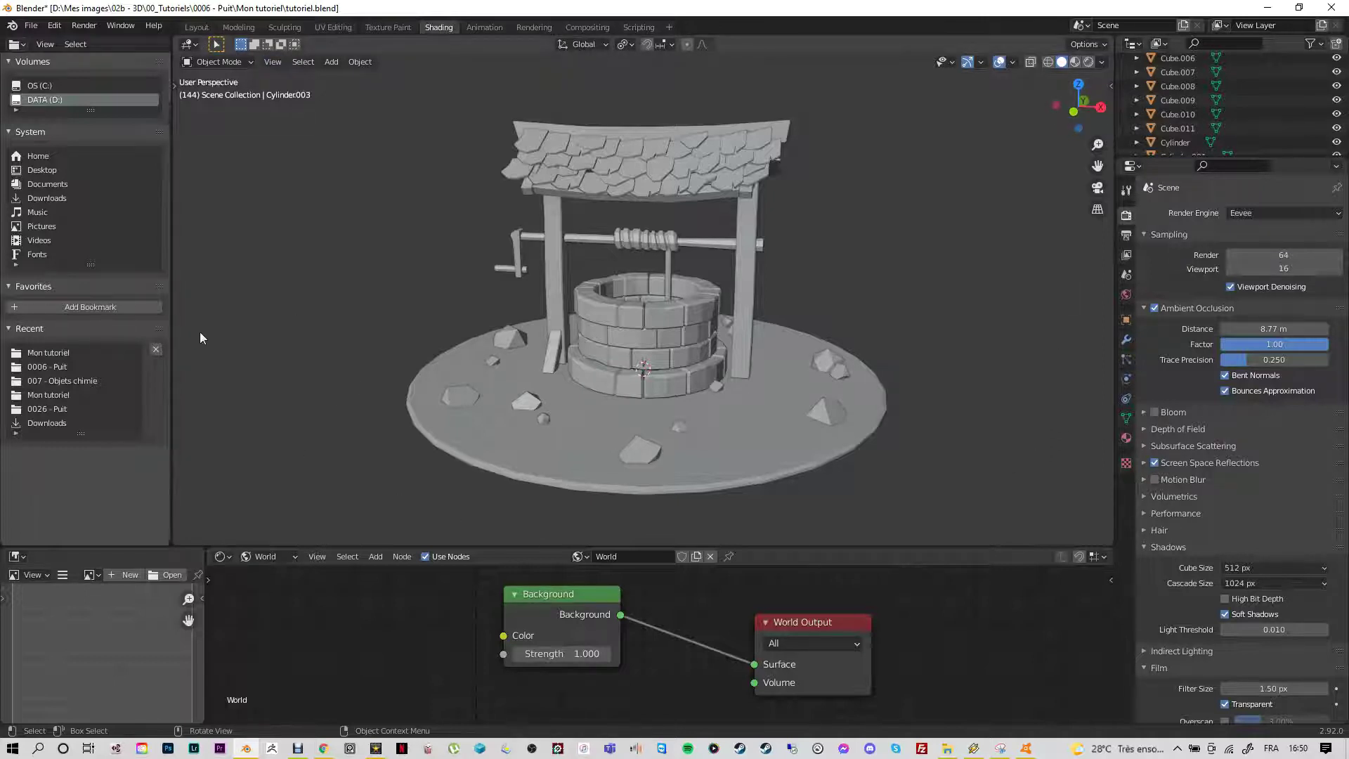
pyautogui.click(191, 49)
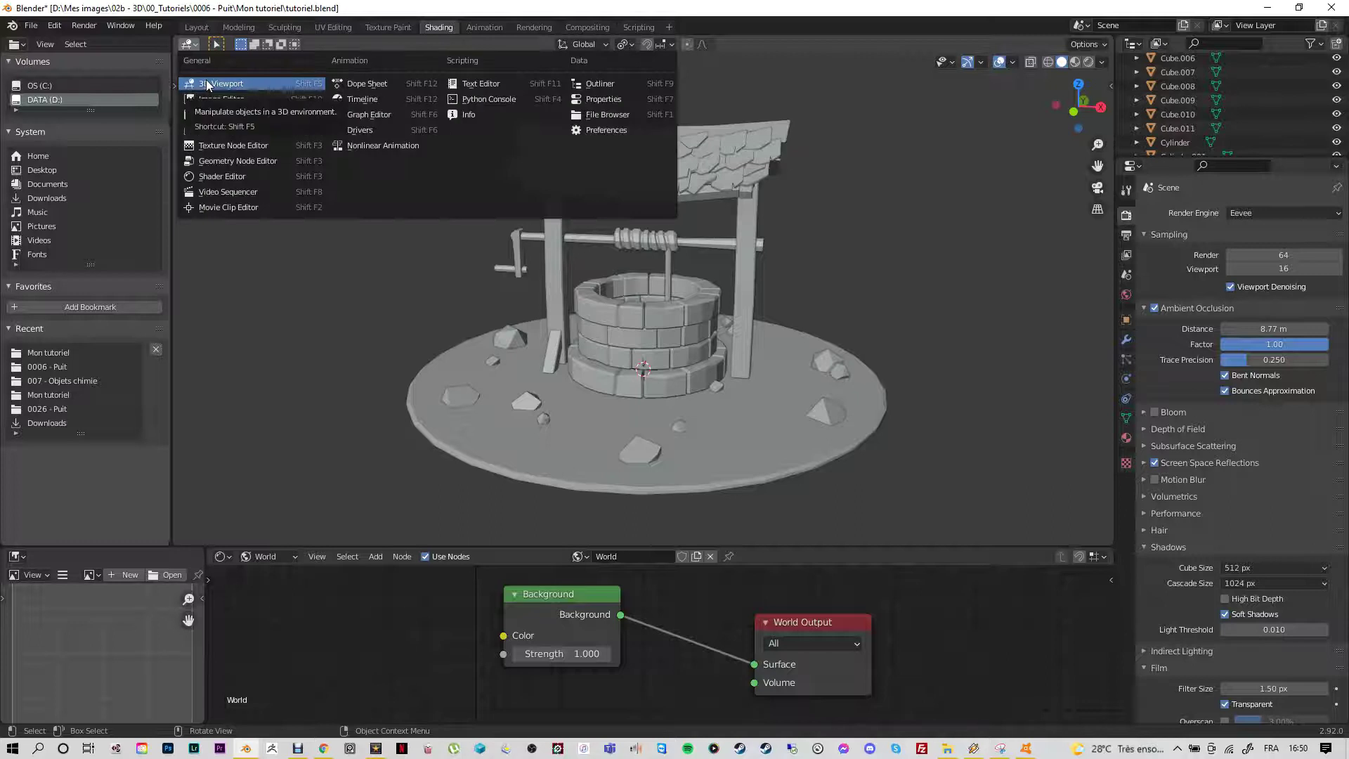
pyautogui.click(208, 85)
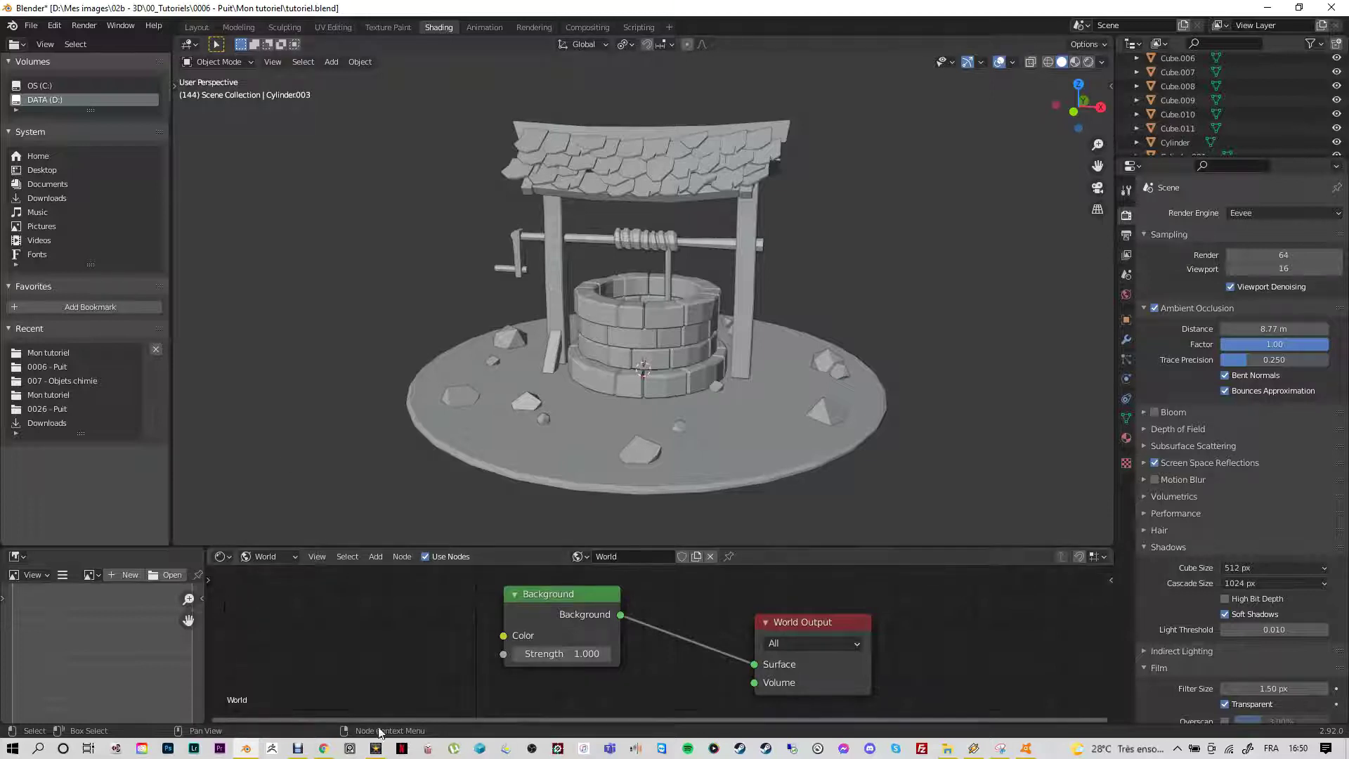
pyautogui.click(222, 557)
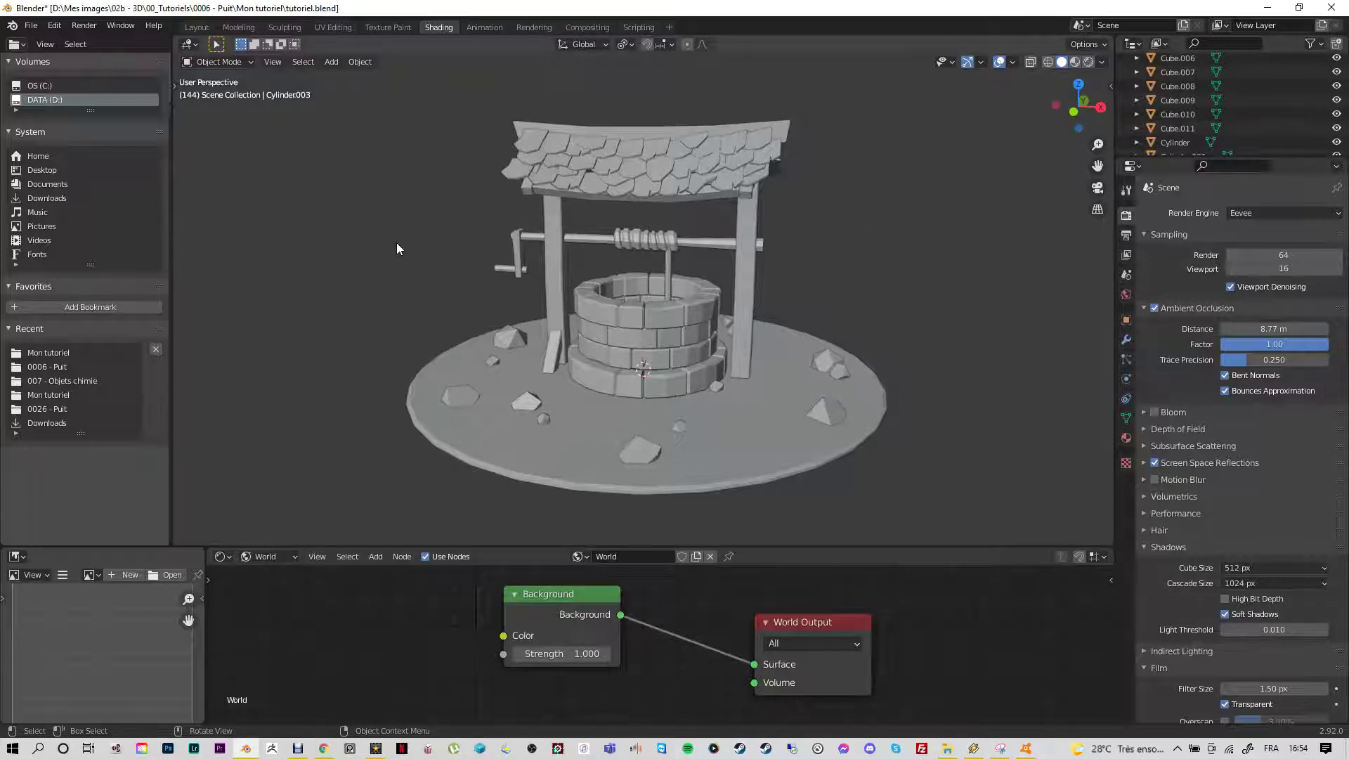
pyautogui.click(197, 27)
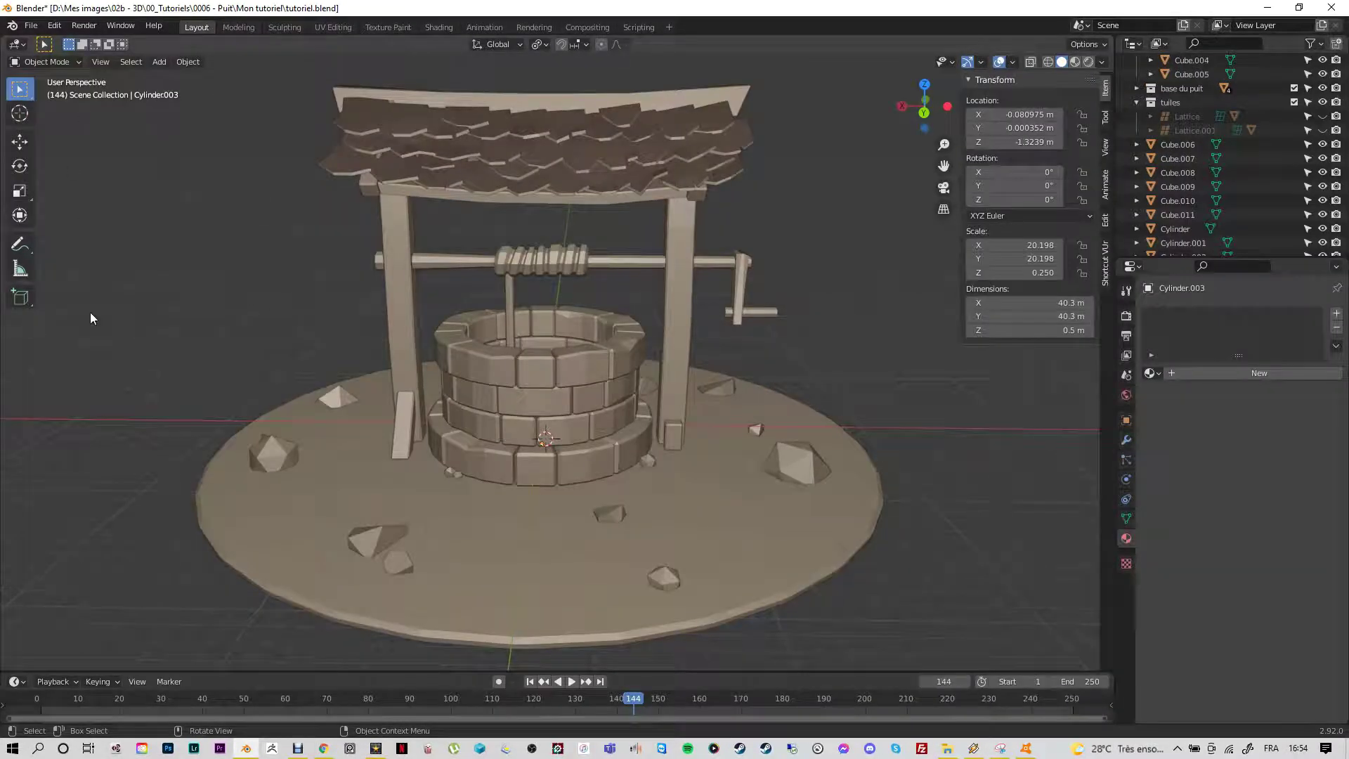
pyautogui.click(432, 26)
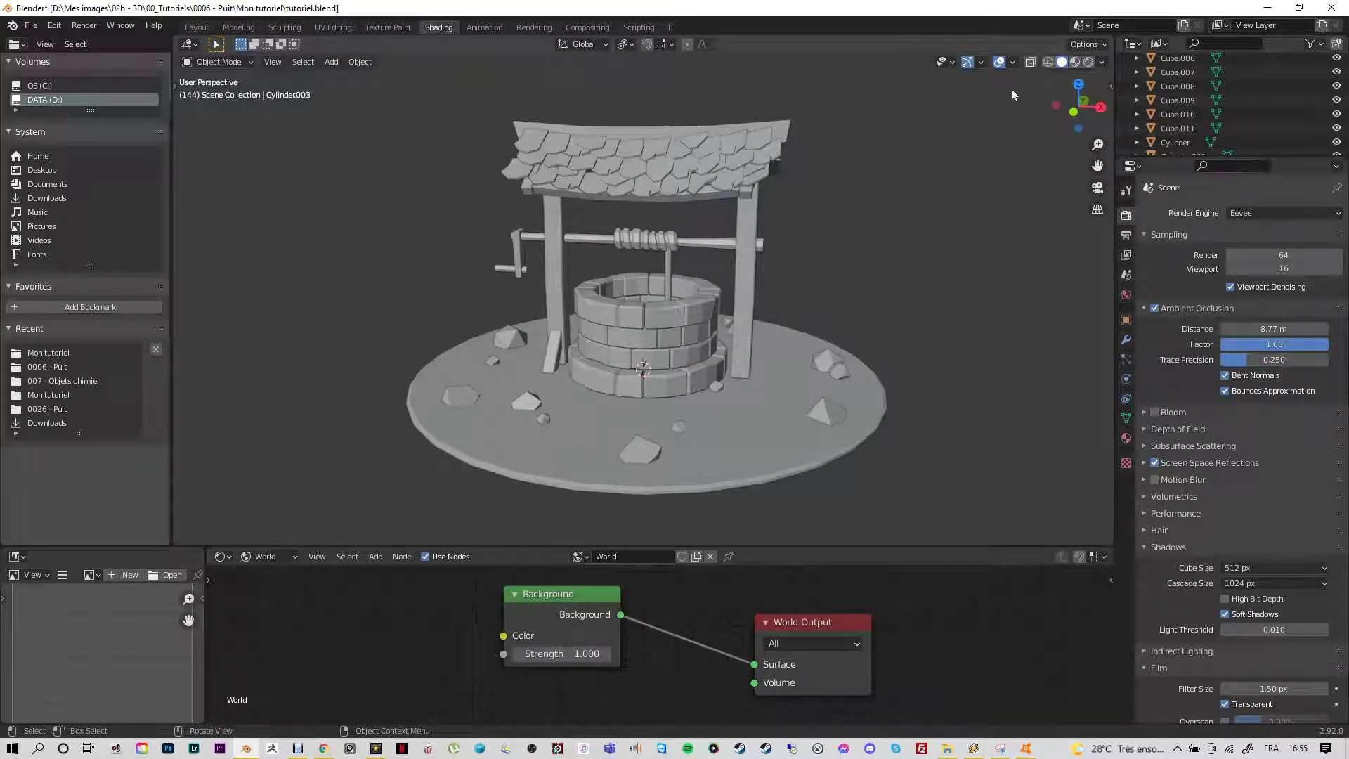
# Step: Compare the Wireframe and Solid shading of the well, and set the viewport to Material Preview
pyautogui.click(1048, 62)
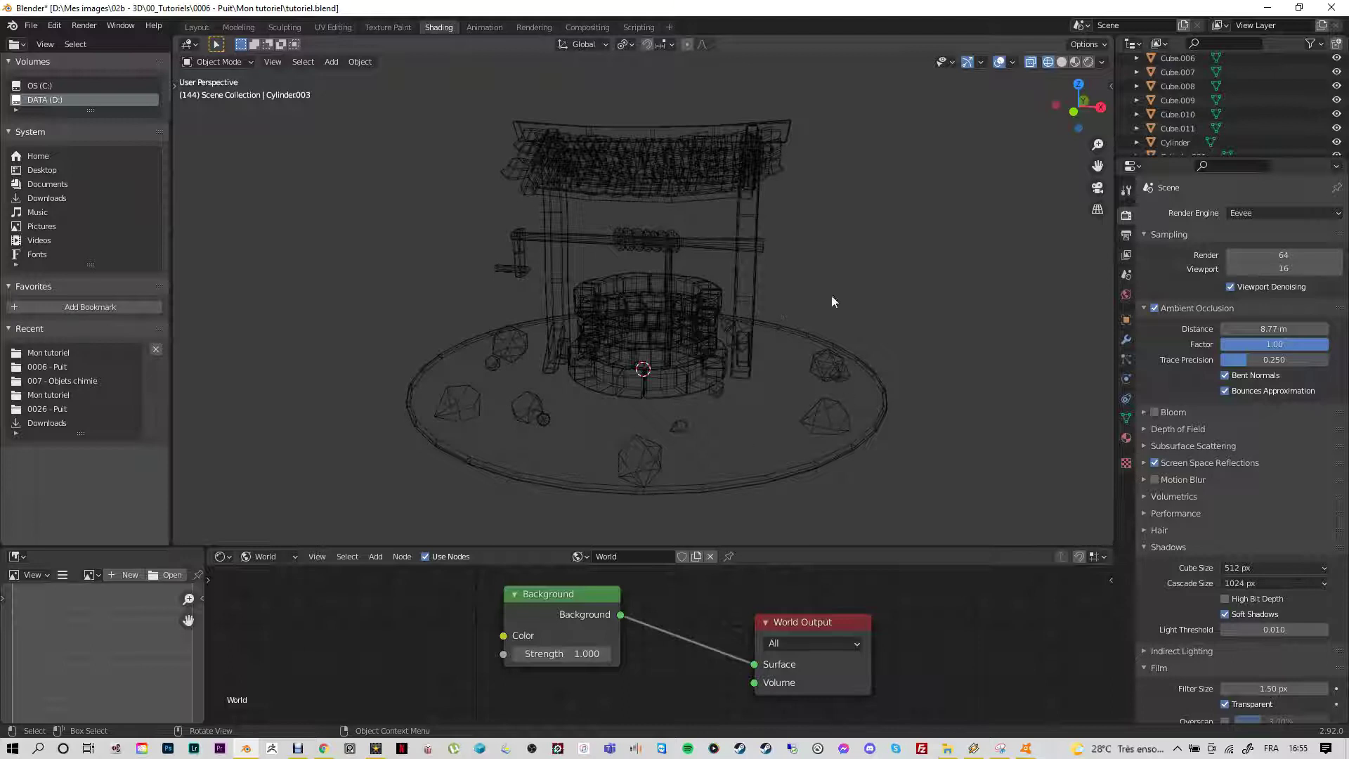
pyautogui.click(1062, 62)
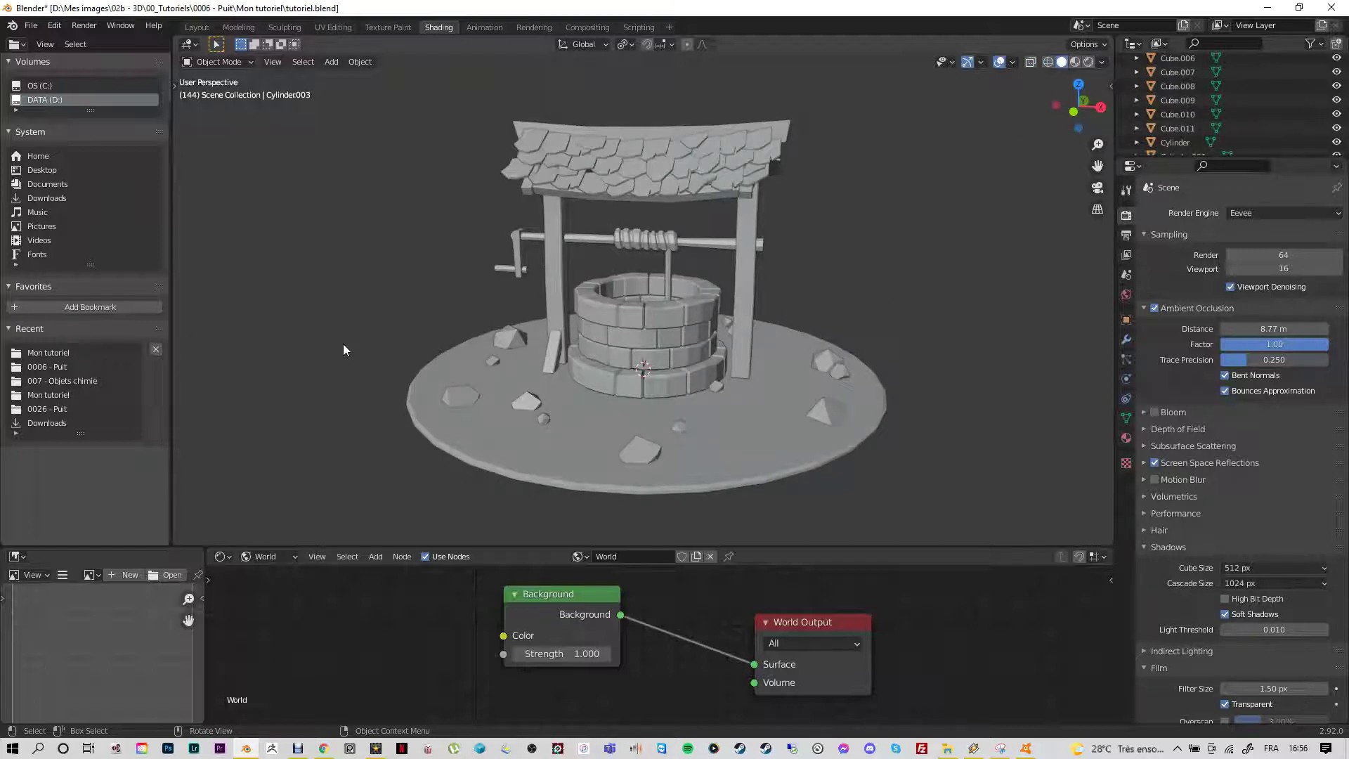
pyautogui.press('z')
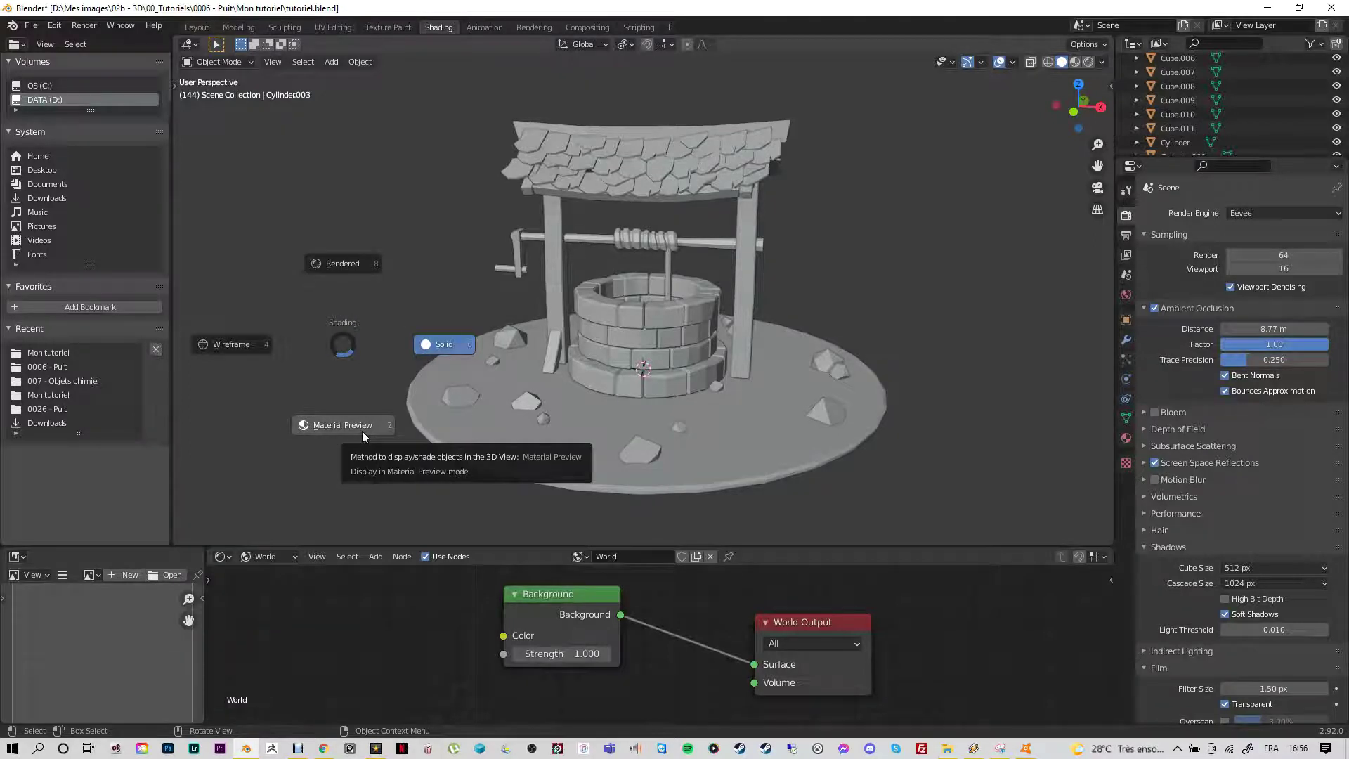
pyautogui.click(306, 486)
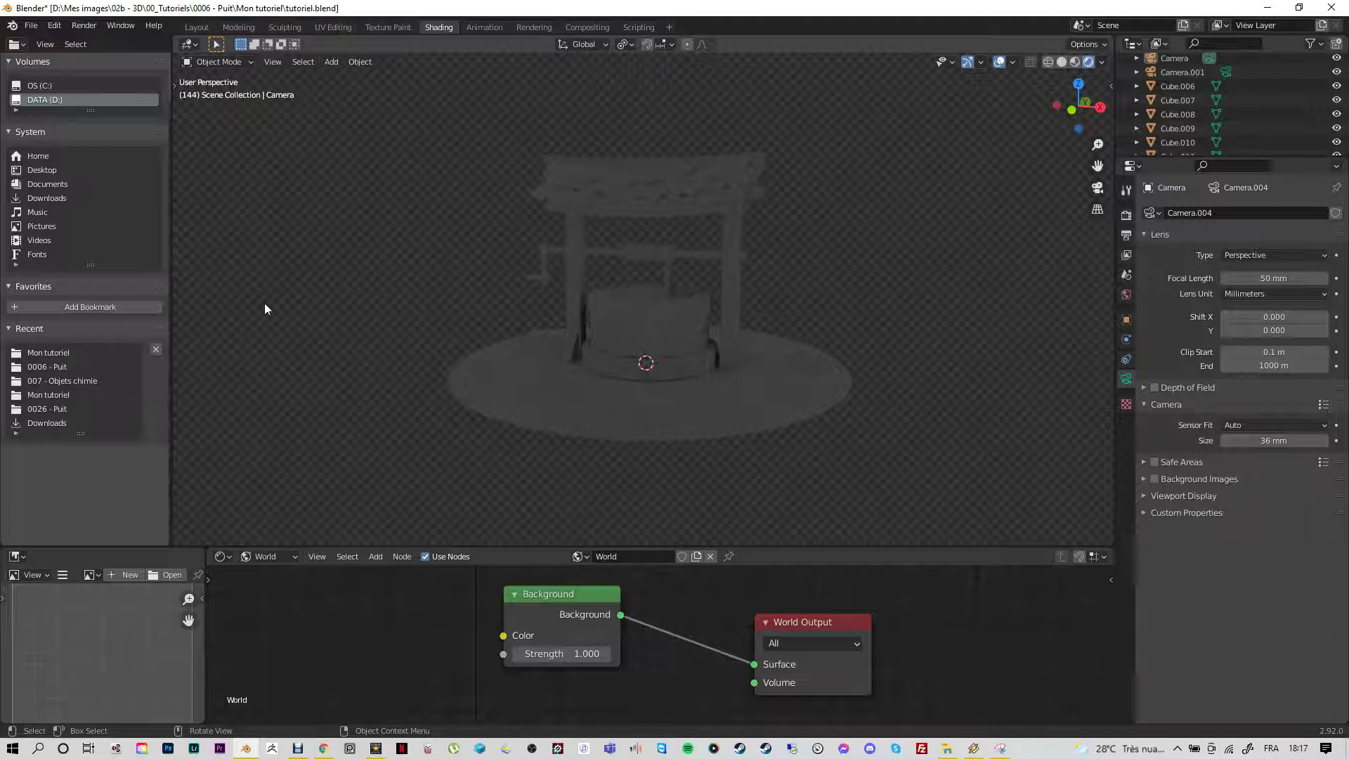
# Step: Render a still image of the well and inspect its Save As options without saving it
pyautogui.click(94, 30)
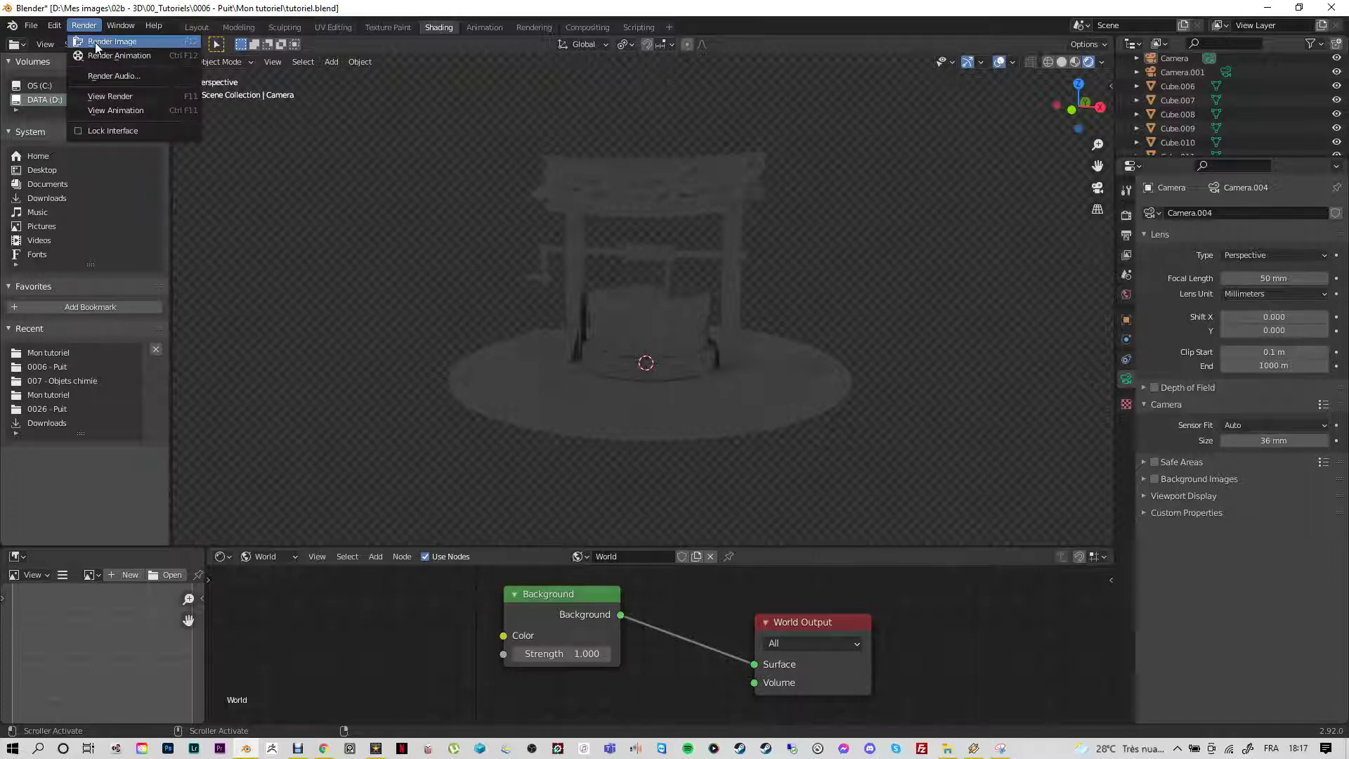
pyautogui.click(109, 42)
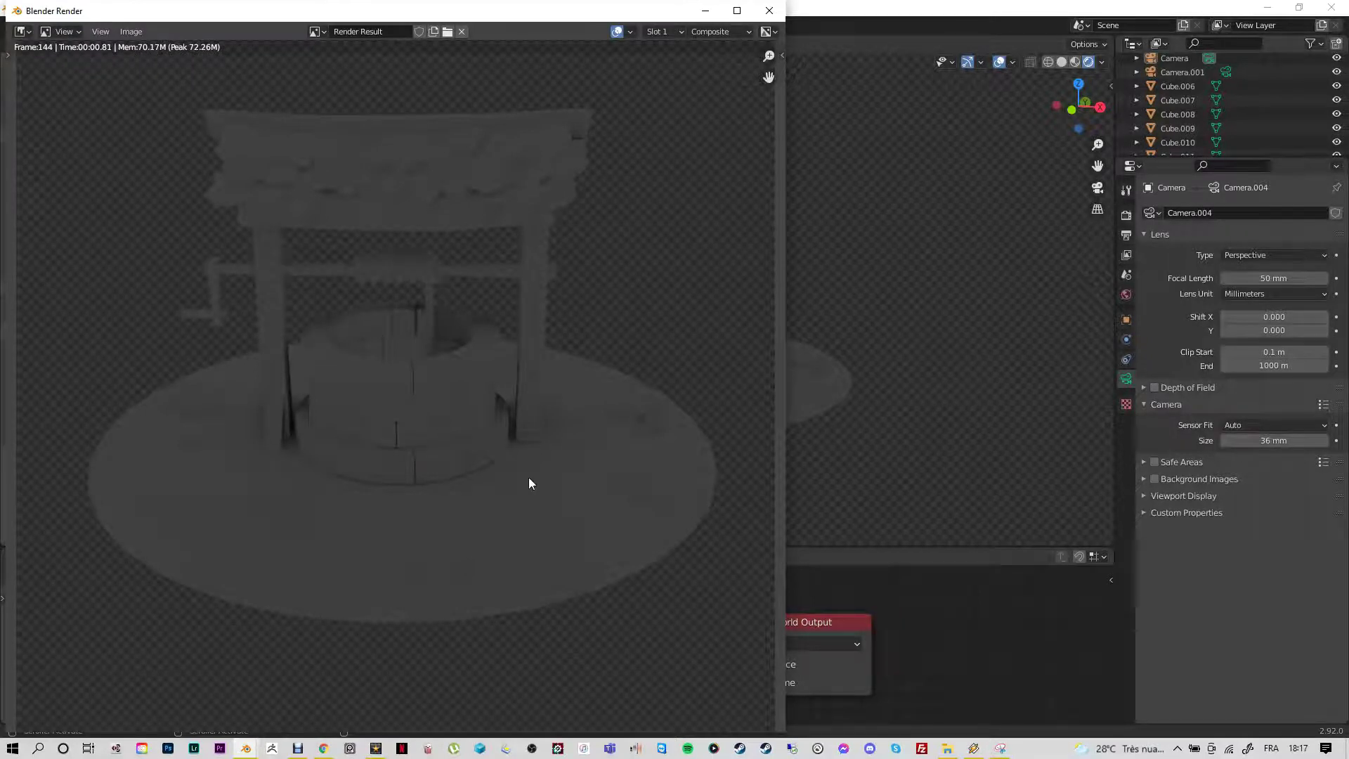
pyautogui.click(135, 33)
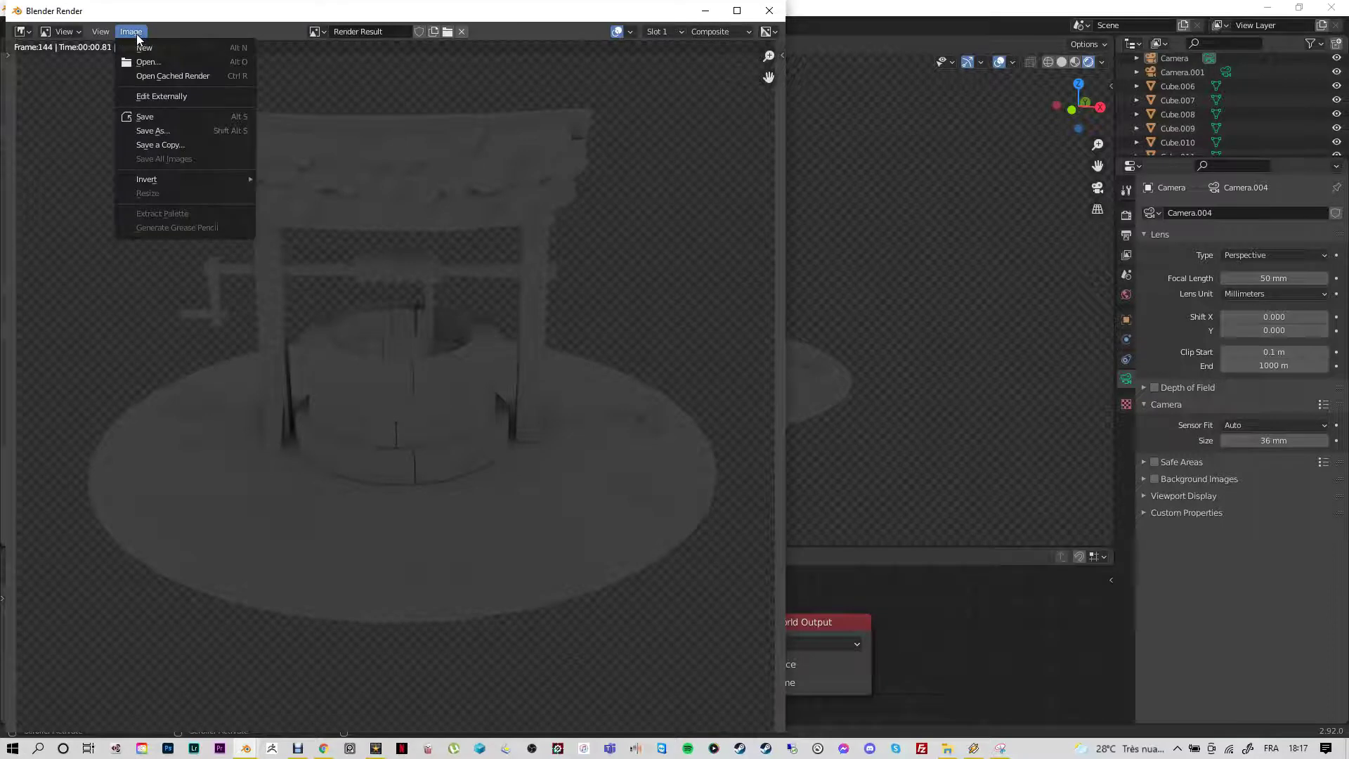
pyautogui.click(152, 132)
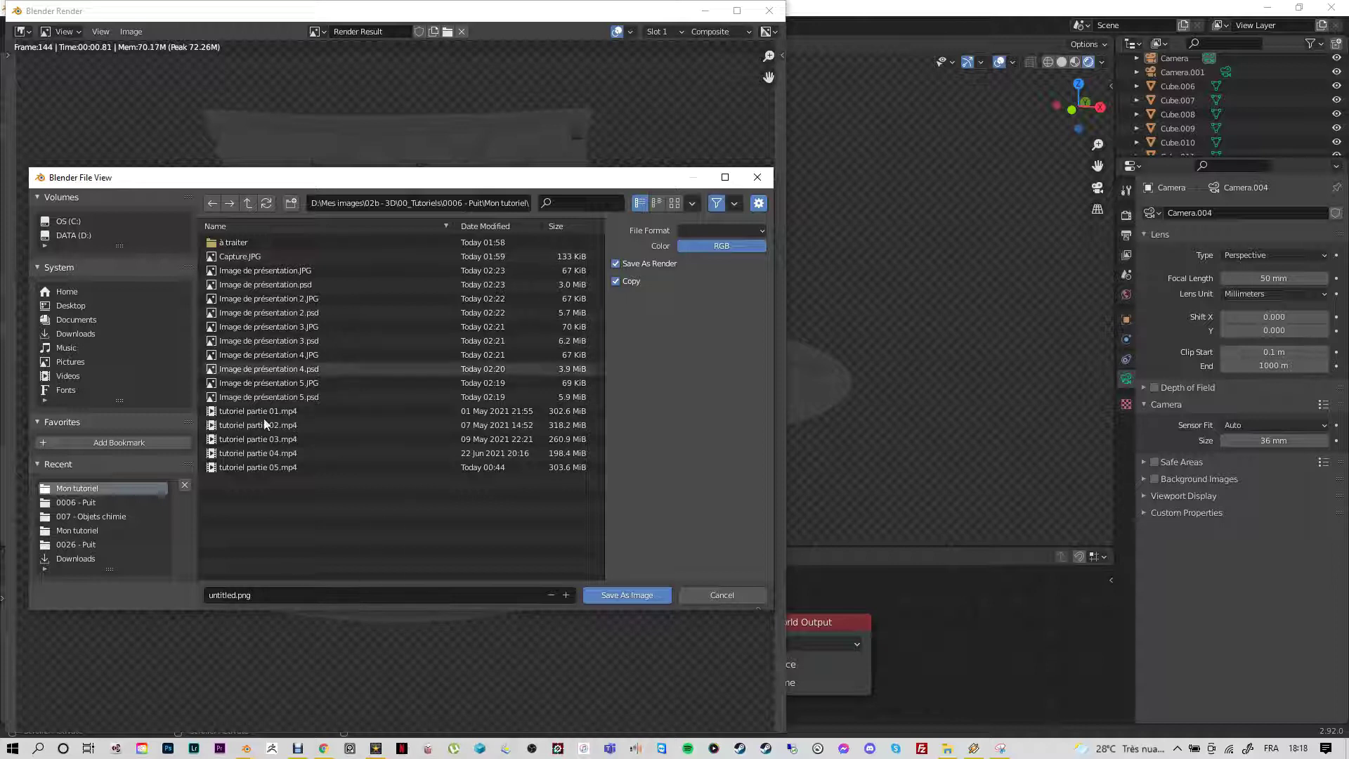
pyautogui.click(741, 595)
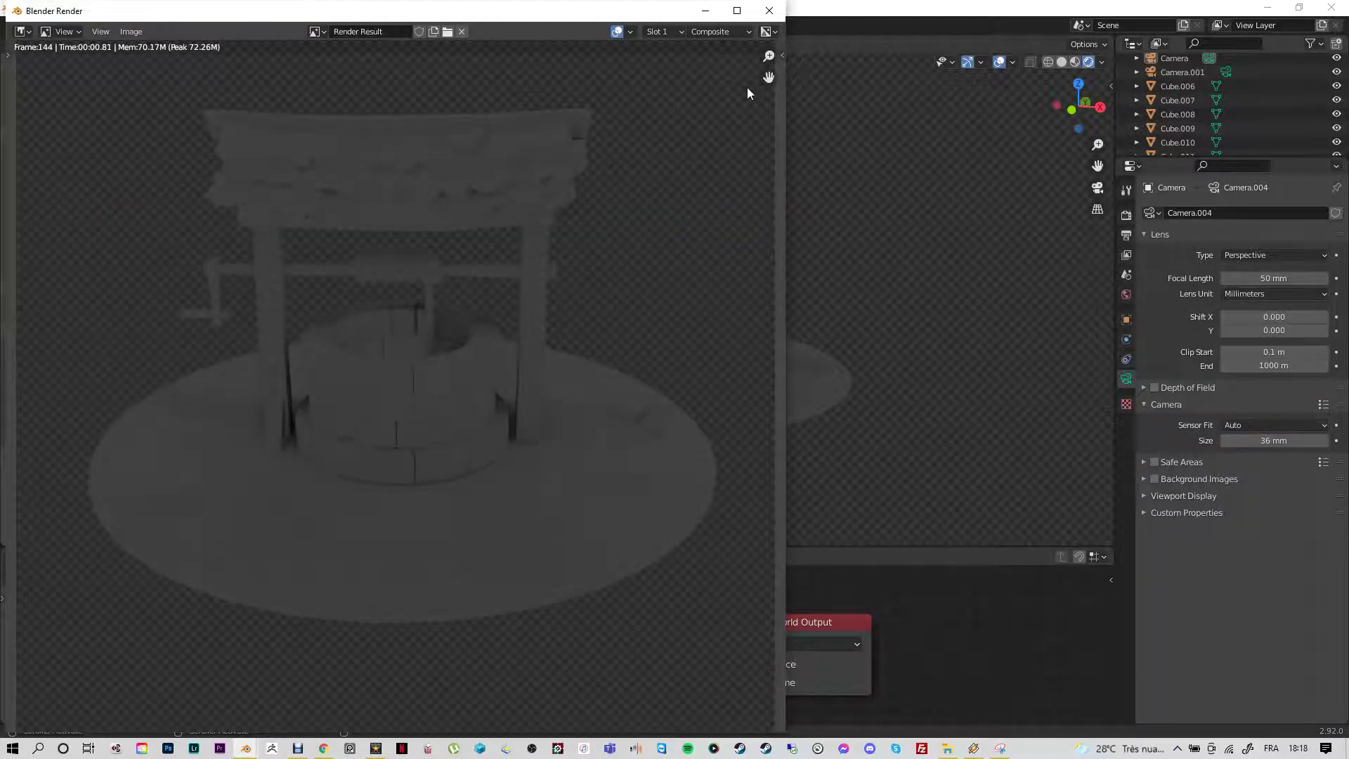
pyautogui.click(770, 12)
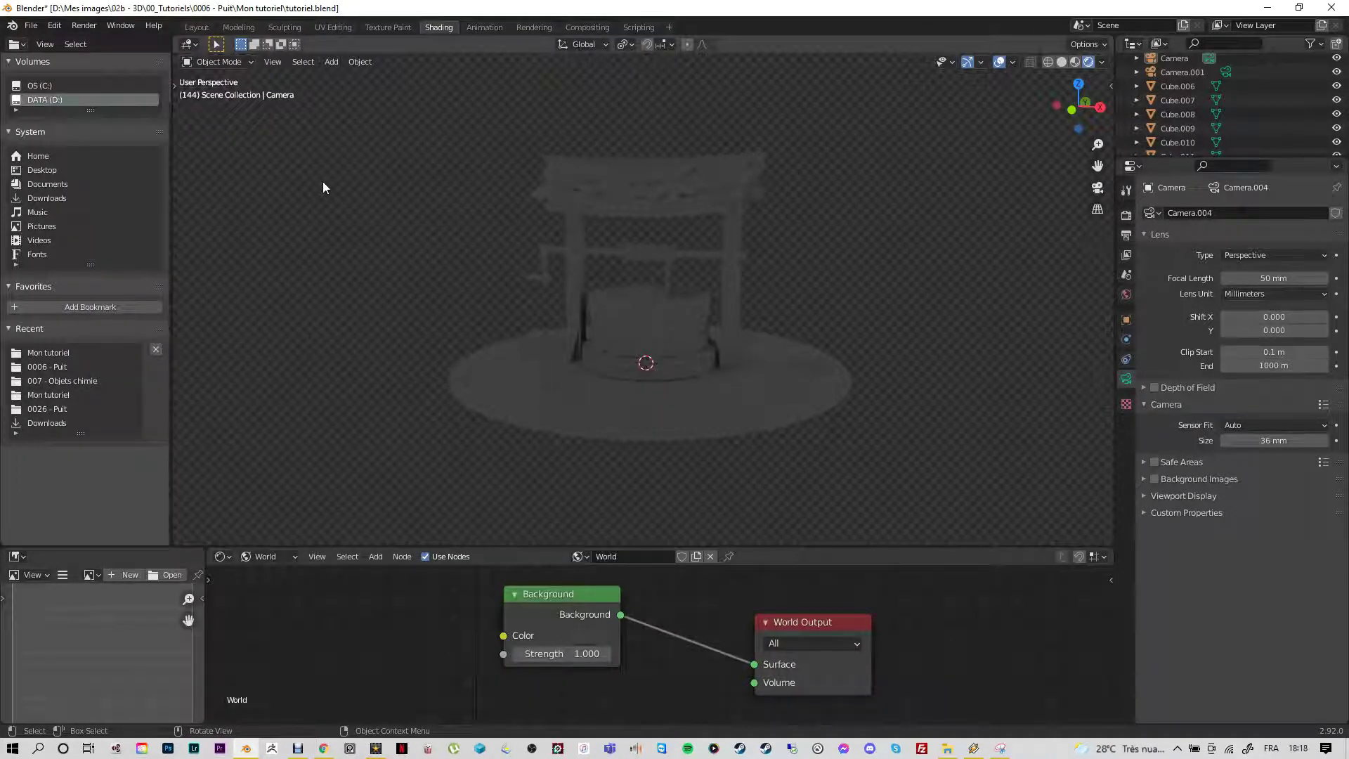
# Step: Check the render commands, render the still image a second time and close the result
pyautogui.click(83, 24)
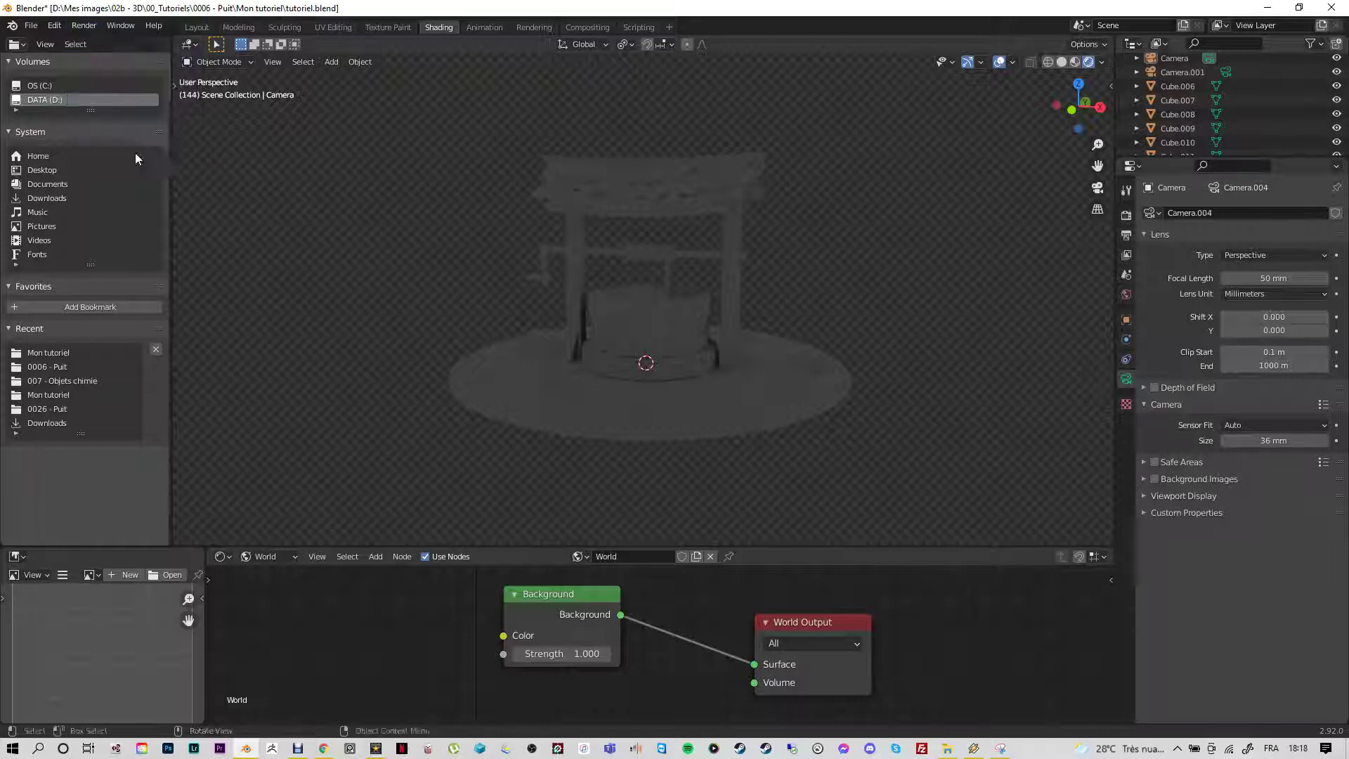
pyautogui.click(84, 25)
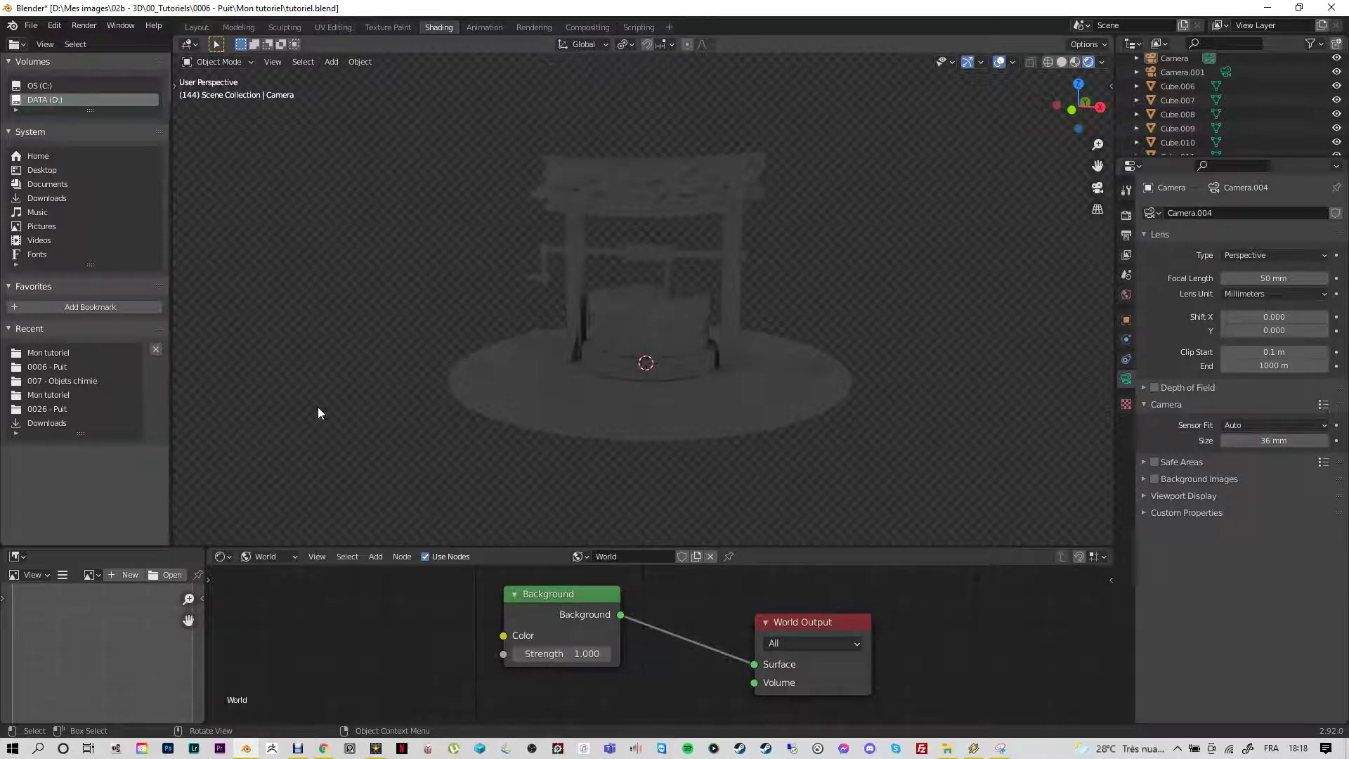
pyautogui.press('F12')
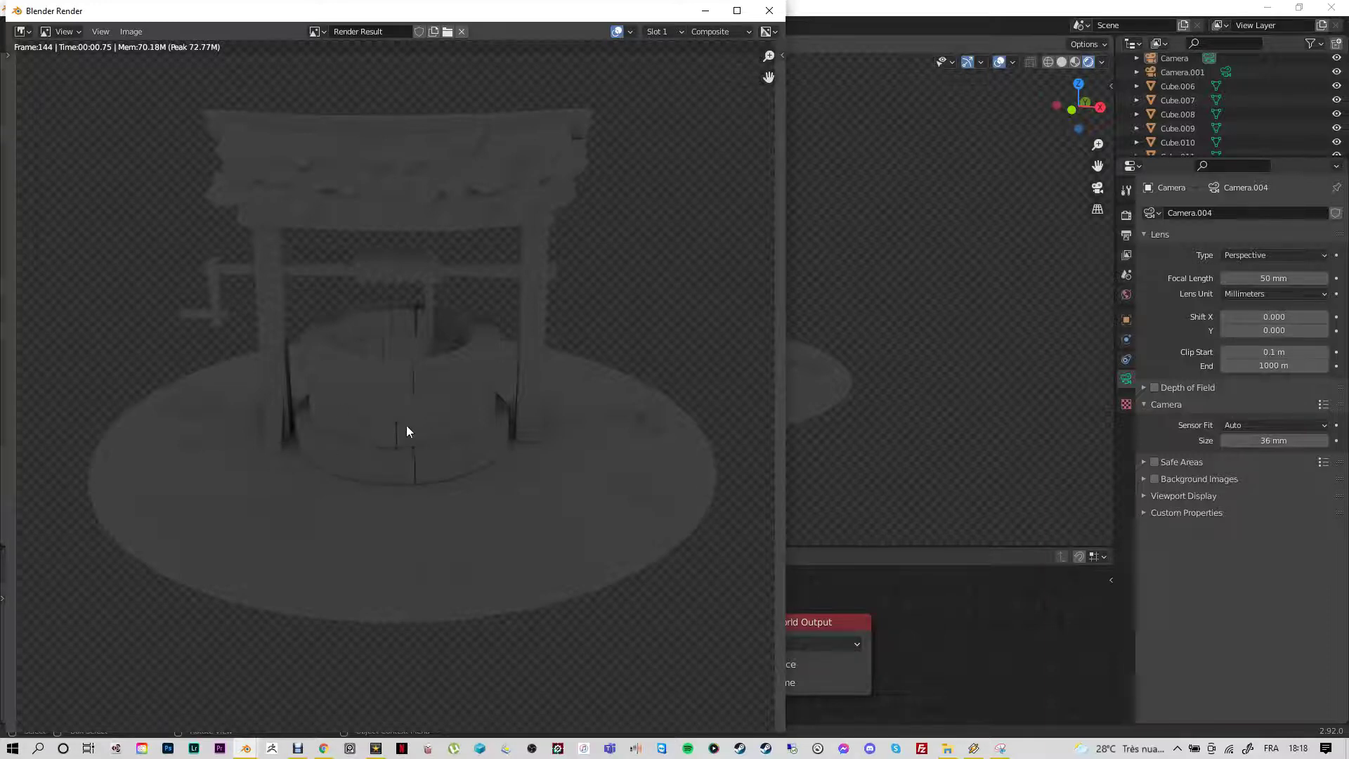
pyautogui.click(768, 10)
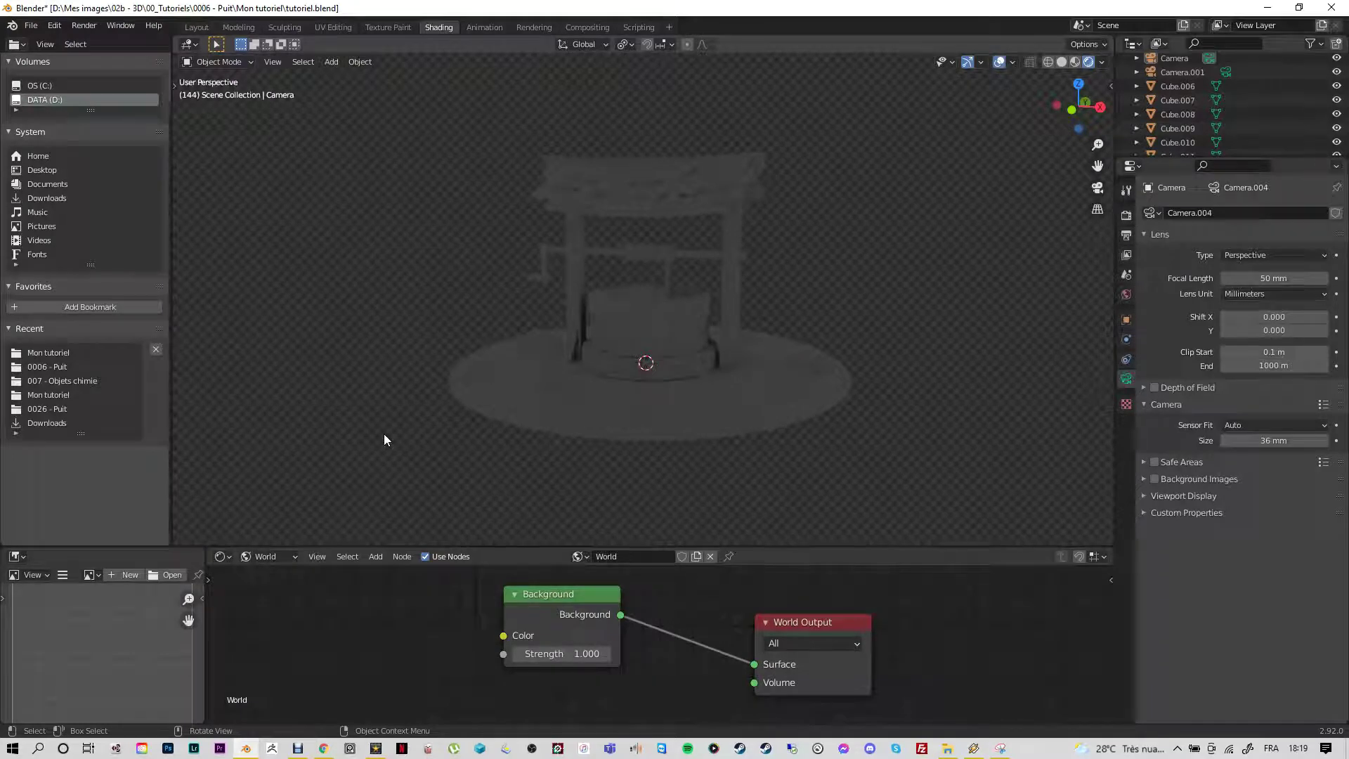
# Step: Inspect the Save As dialog for tutoriel.blend without saving the project
pyautogui.click(34, 27)
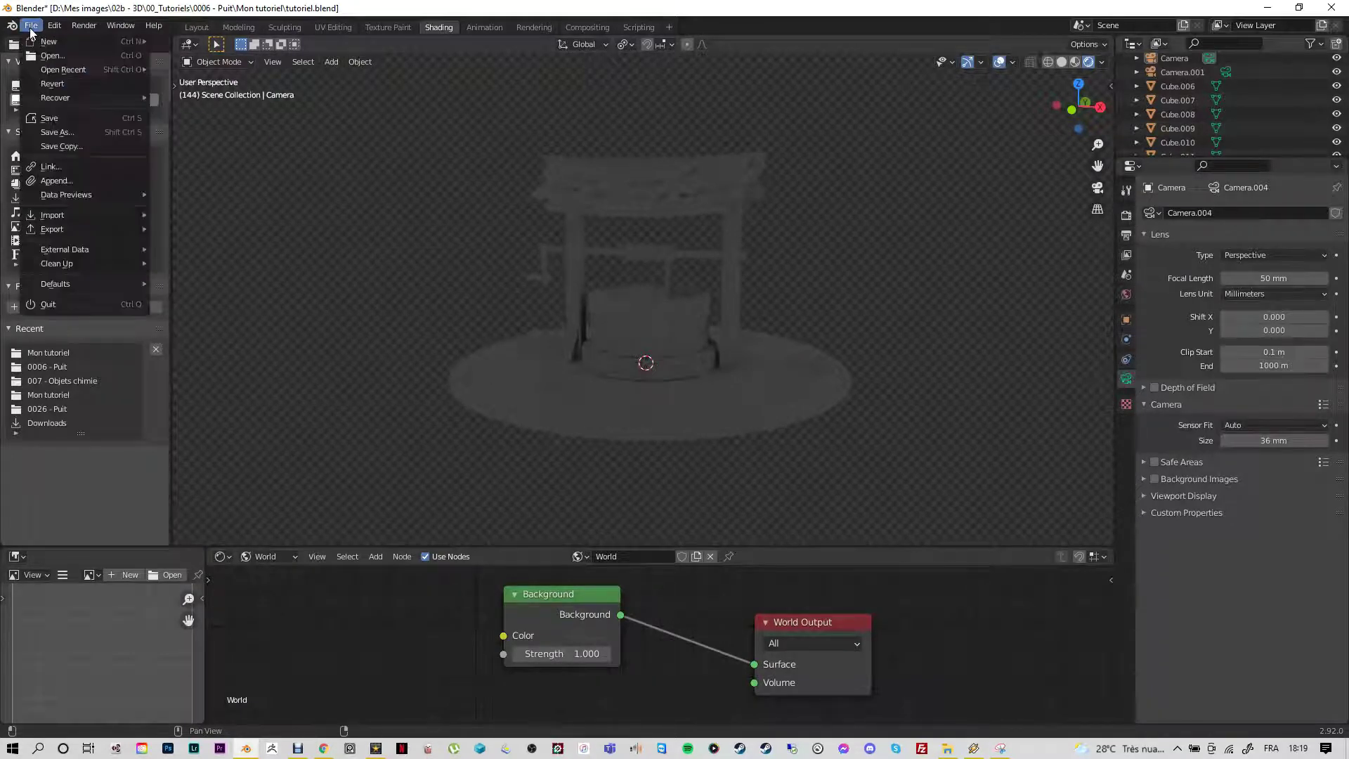
pyautogui.click(57, 133)
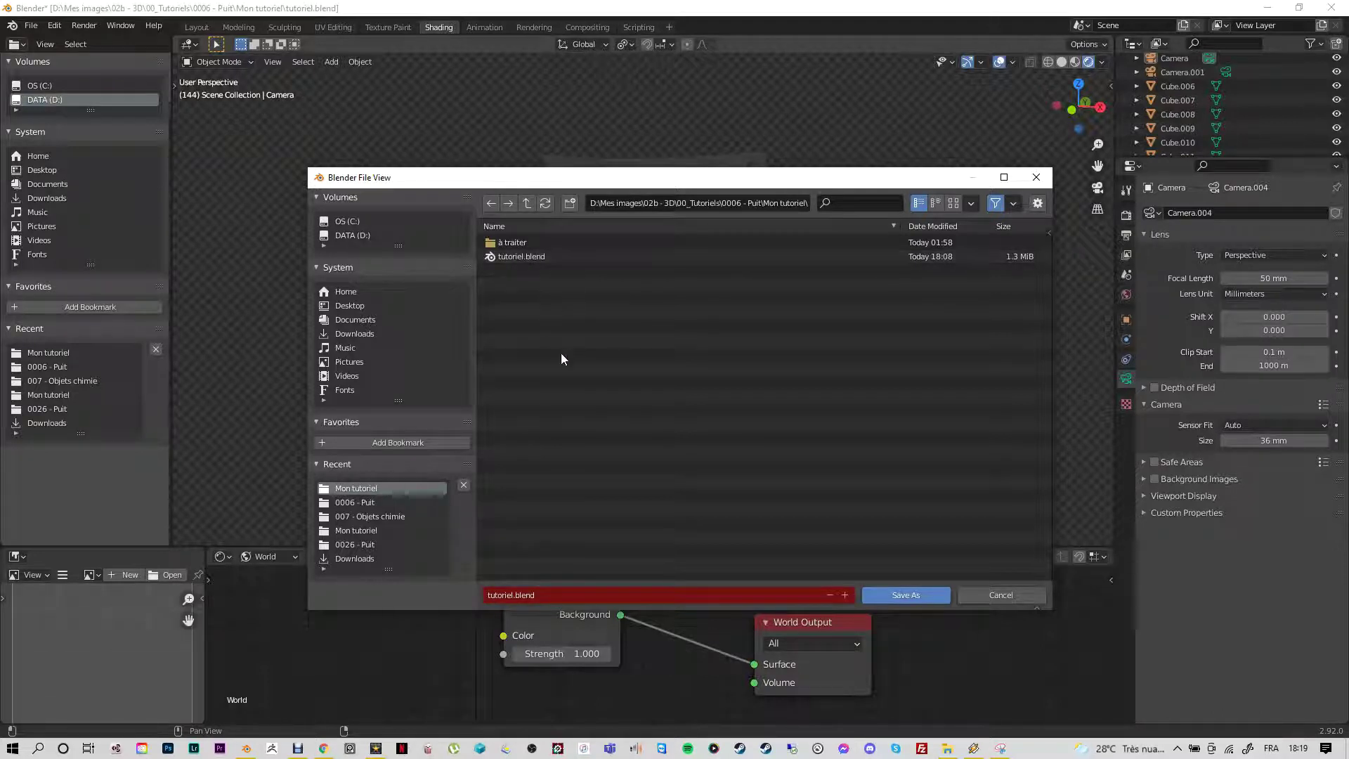
pyautogui.press('Escape')
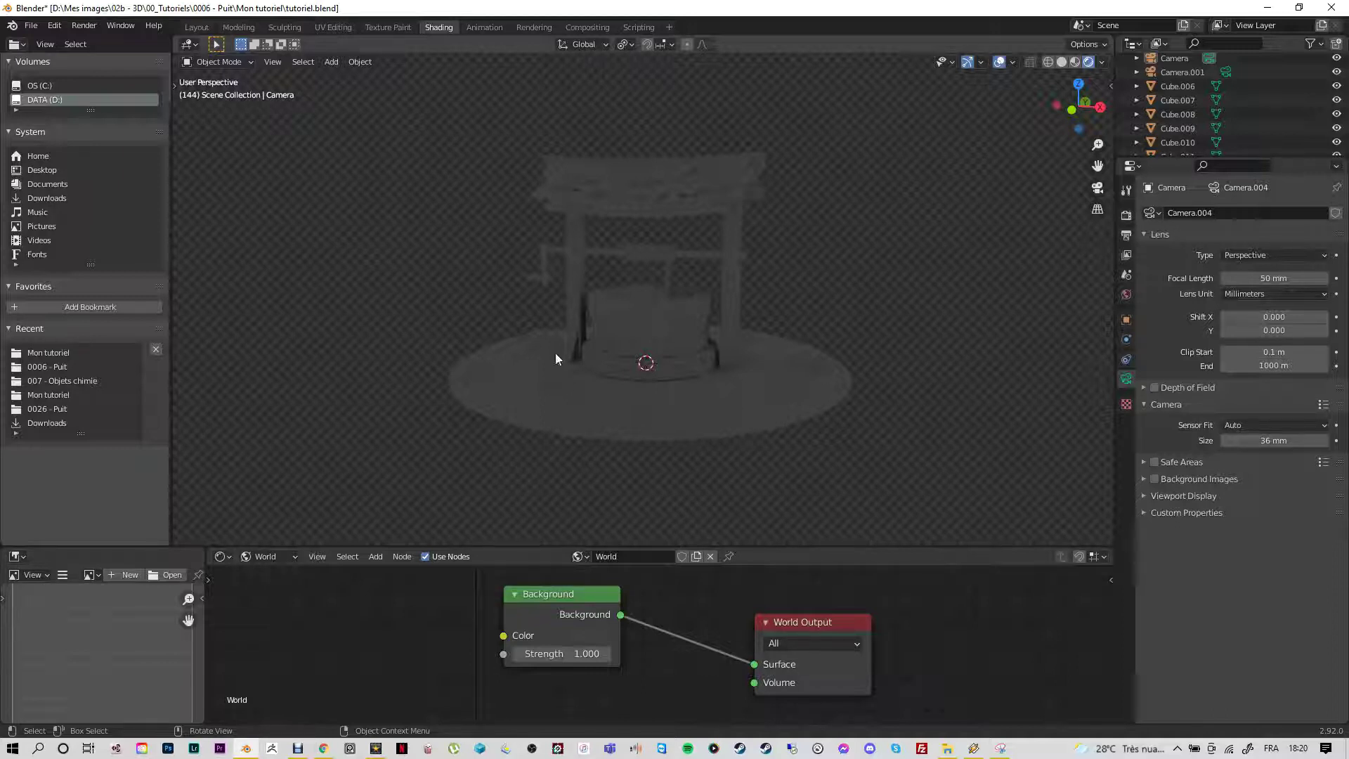
pyautogui.click(31, 25)
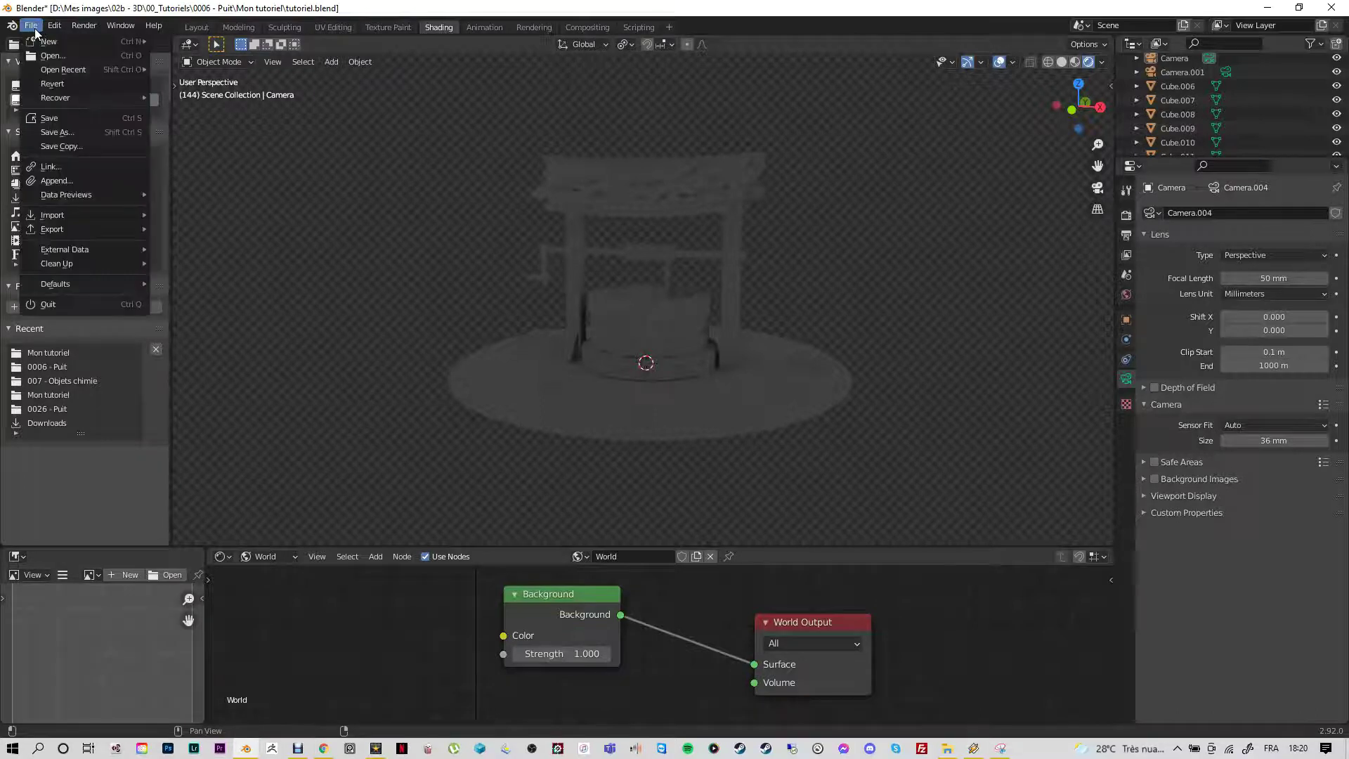
pyautogui.click(55, 133)
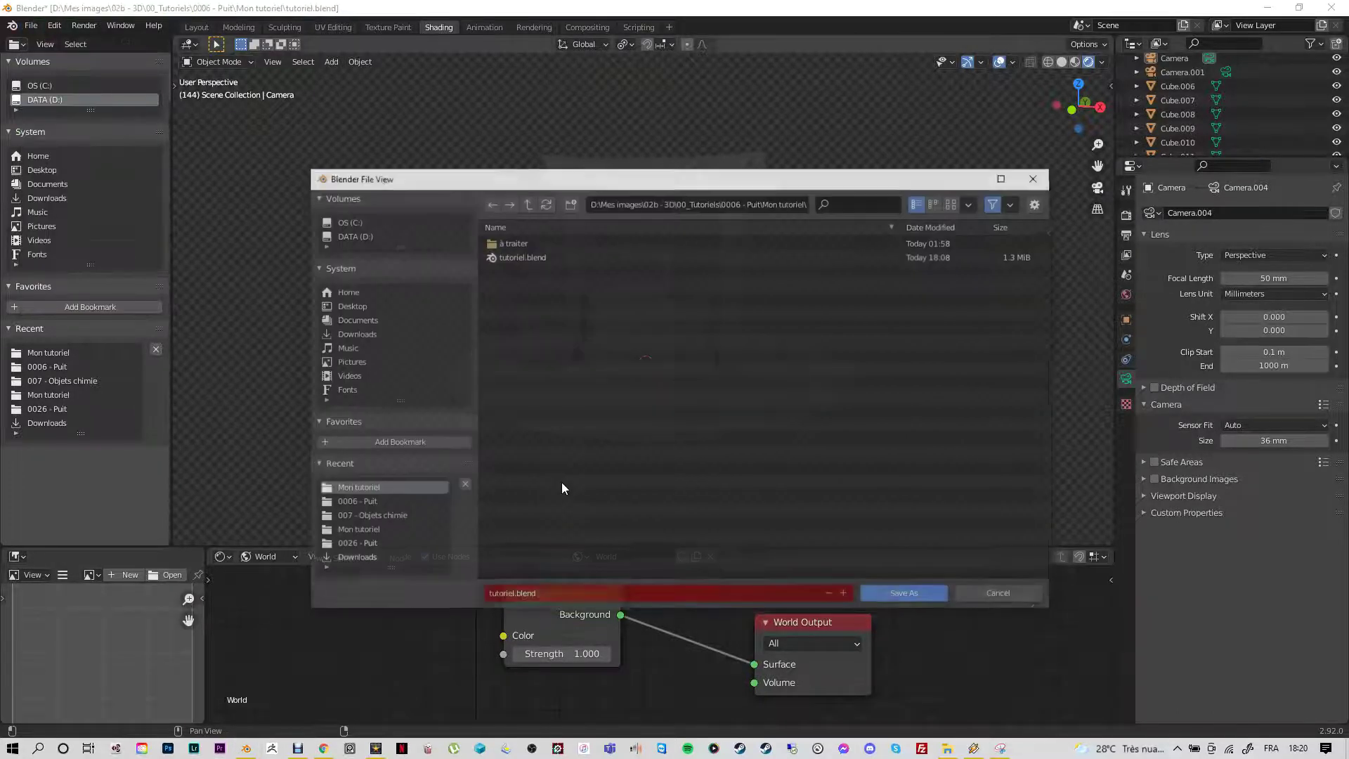
pyautogui.click(976, 595)
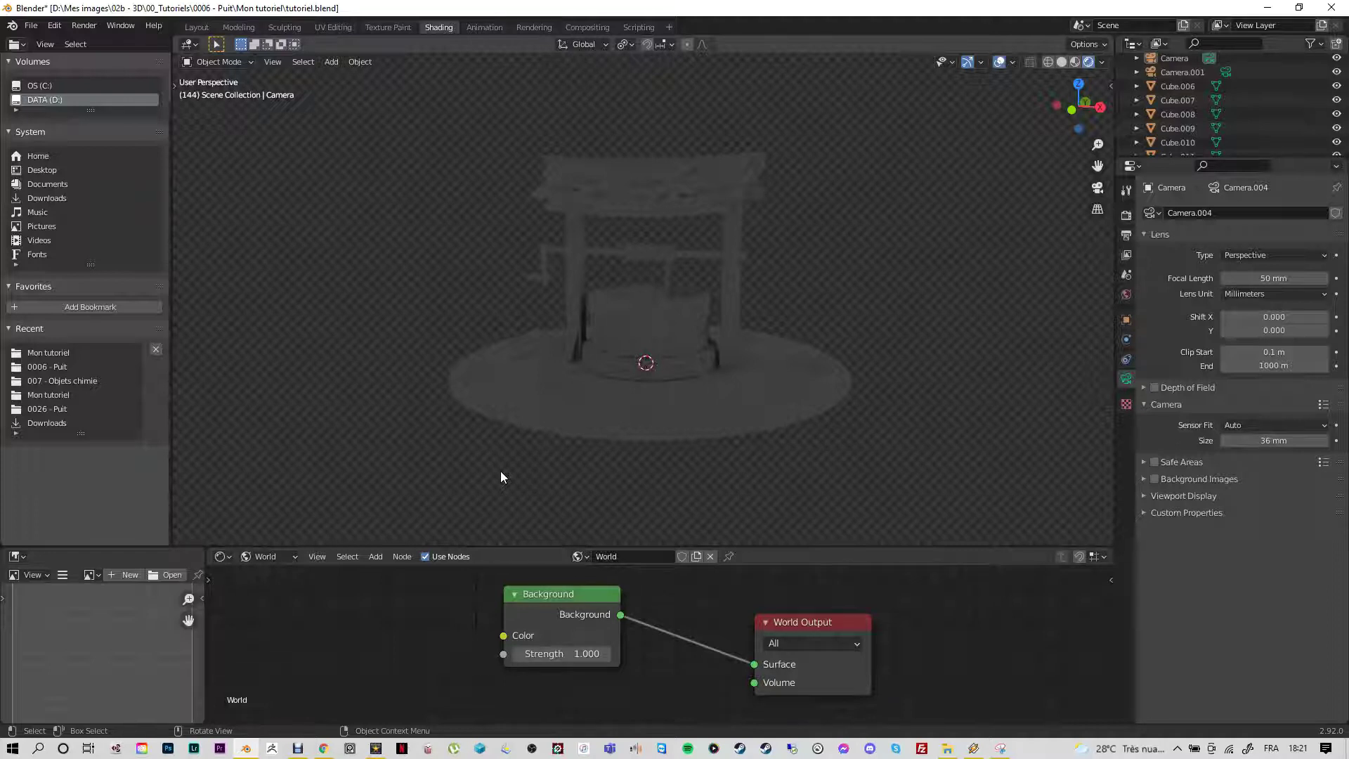
pyautogui.click(31, 25)
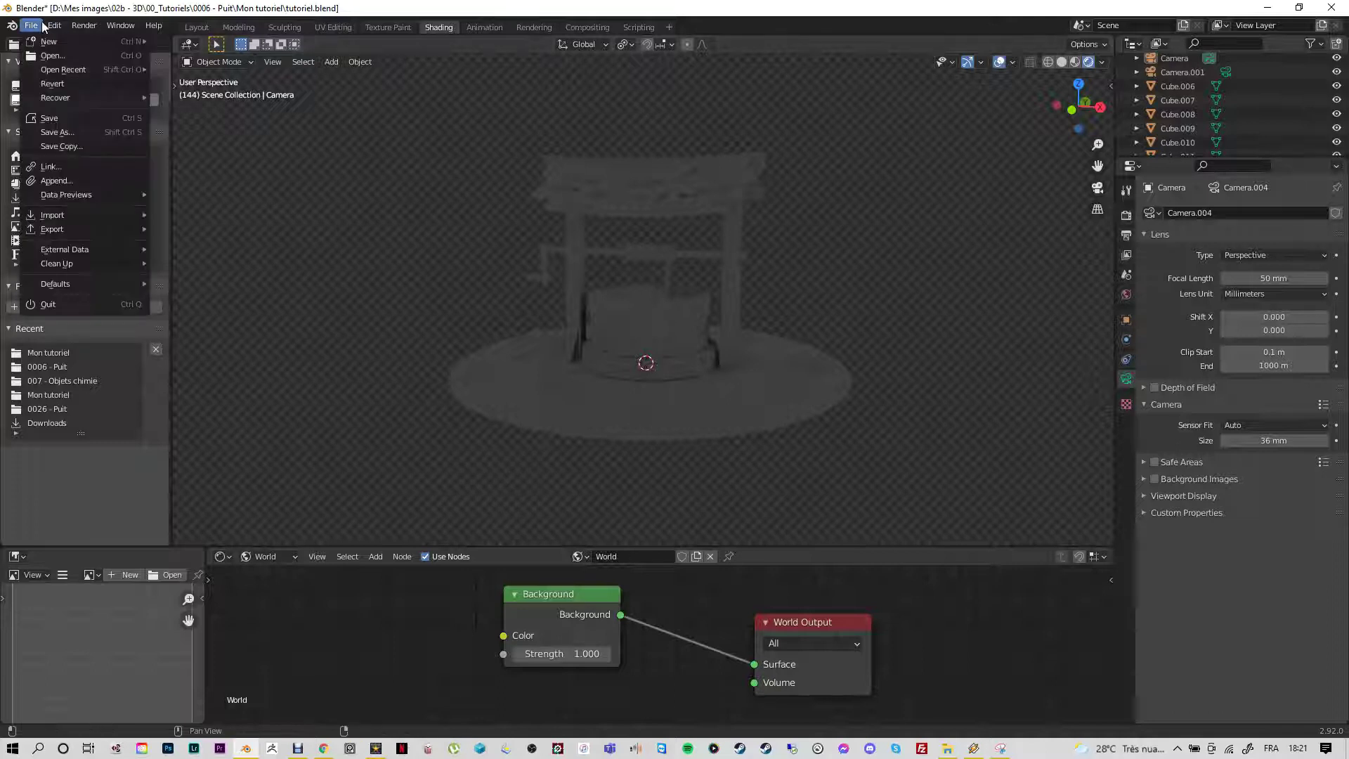
pyautogui.click(77, 133)
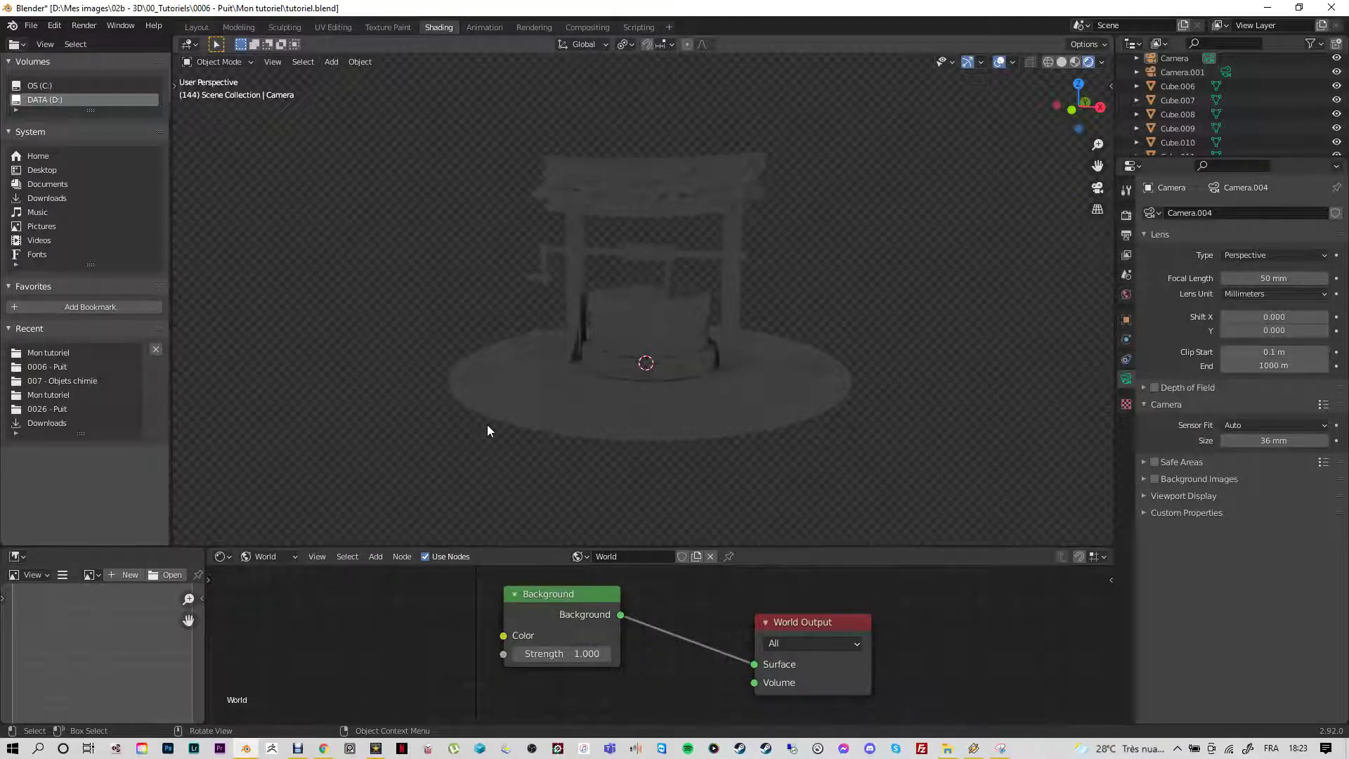
# Step: Render the current frame once more, close the render window and view the render commands
pyautogui.press('F12')
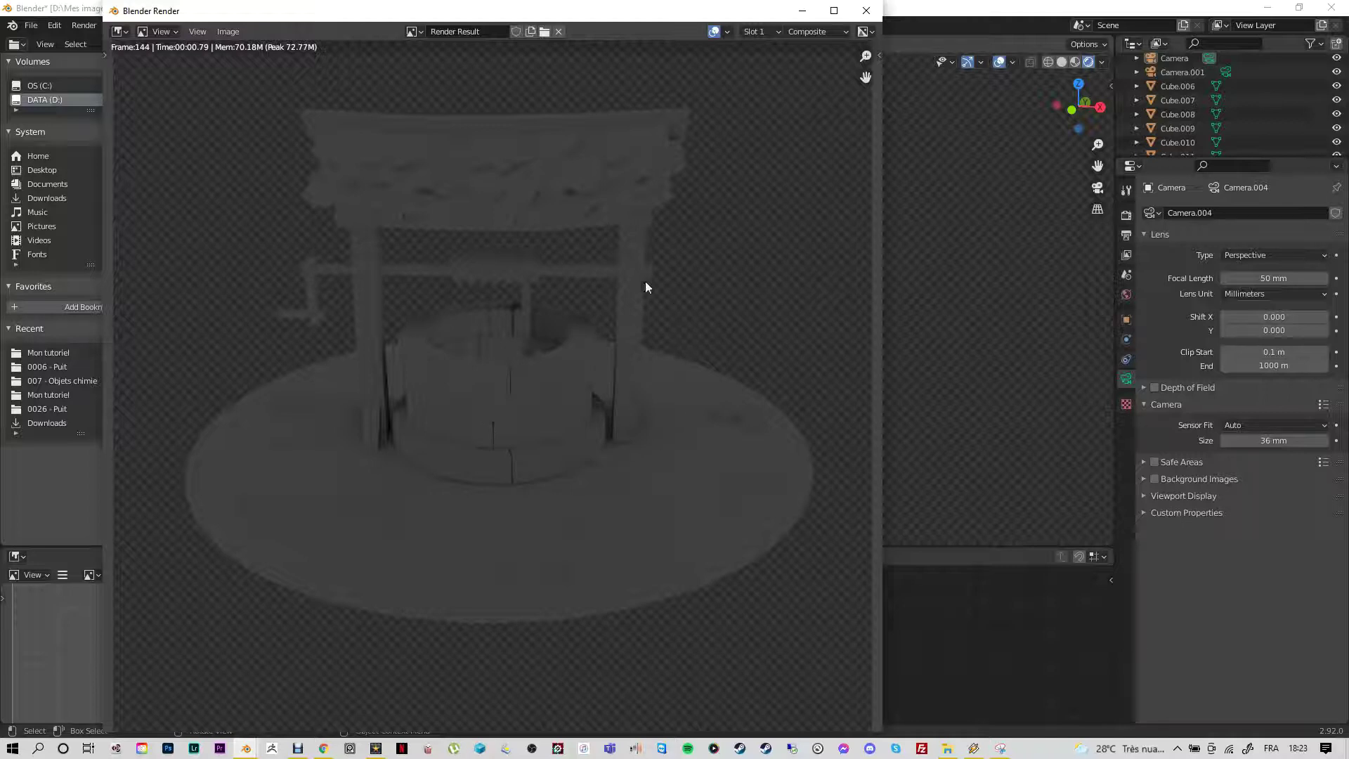
pyautogui.press('Escape')
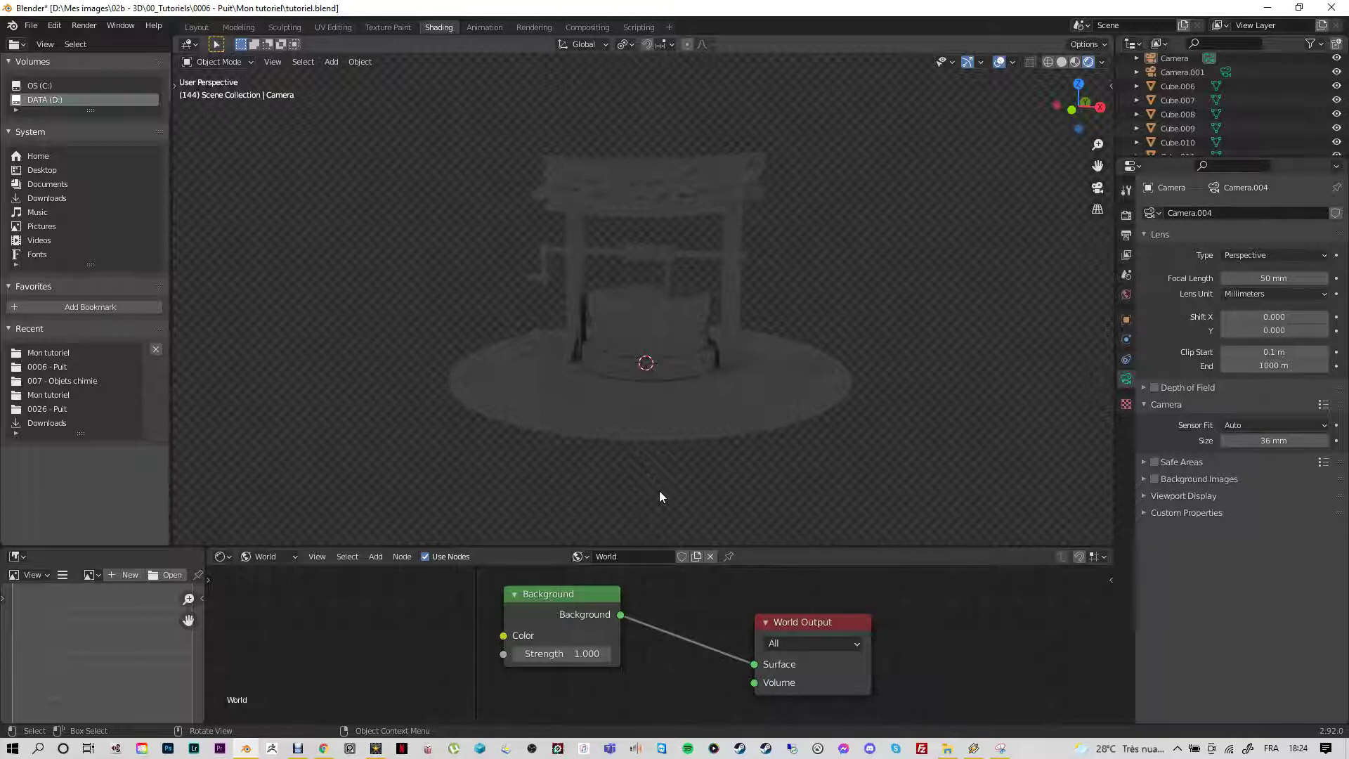
pyautogui.click(84, 26)
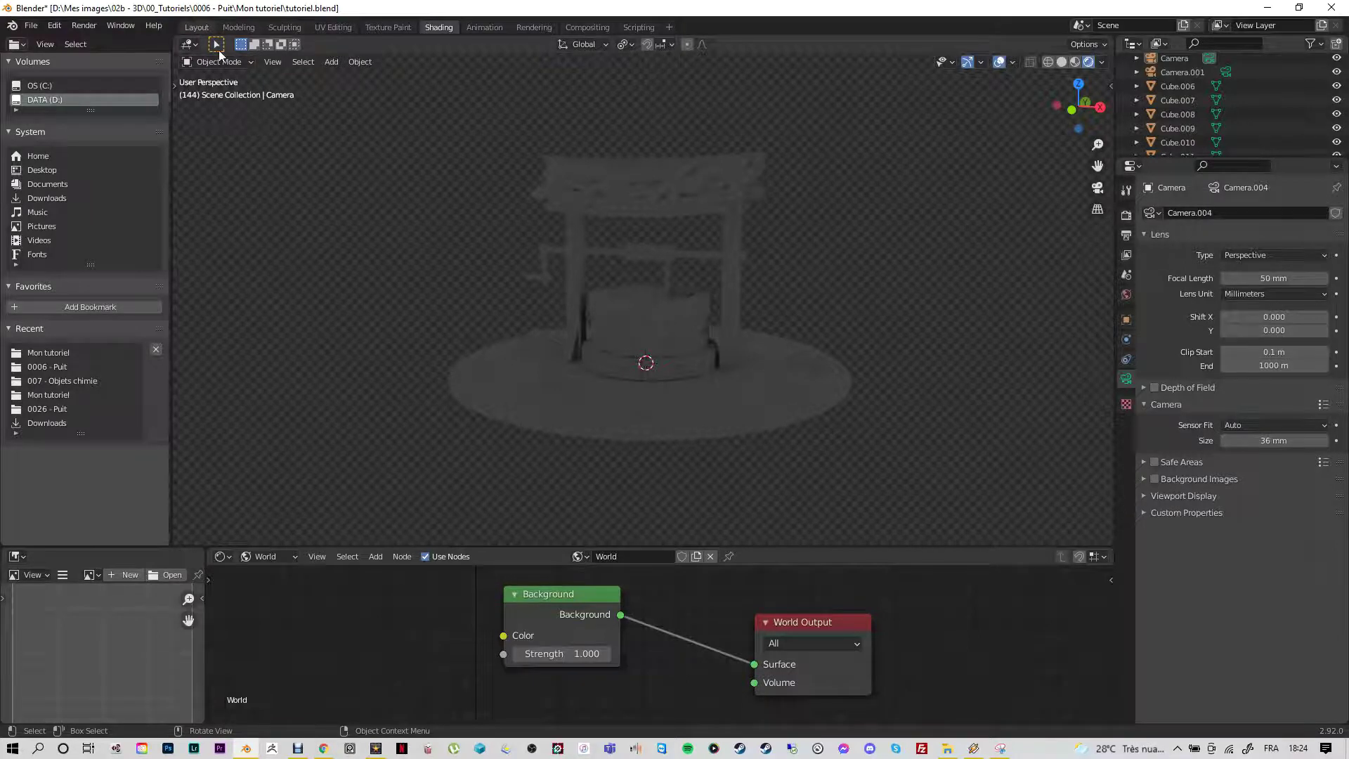
# Step: Switch to the Layout workspace, select the camera above the well and bring it into close view
pyautogui.click(197, 27)
pyautogui.scroll(-2, 259, 286)
pyautogui.scroll(1, 614, 363)
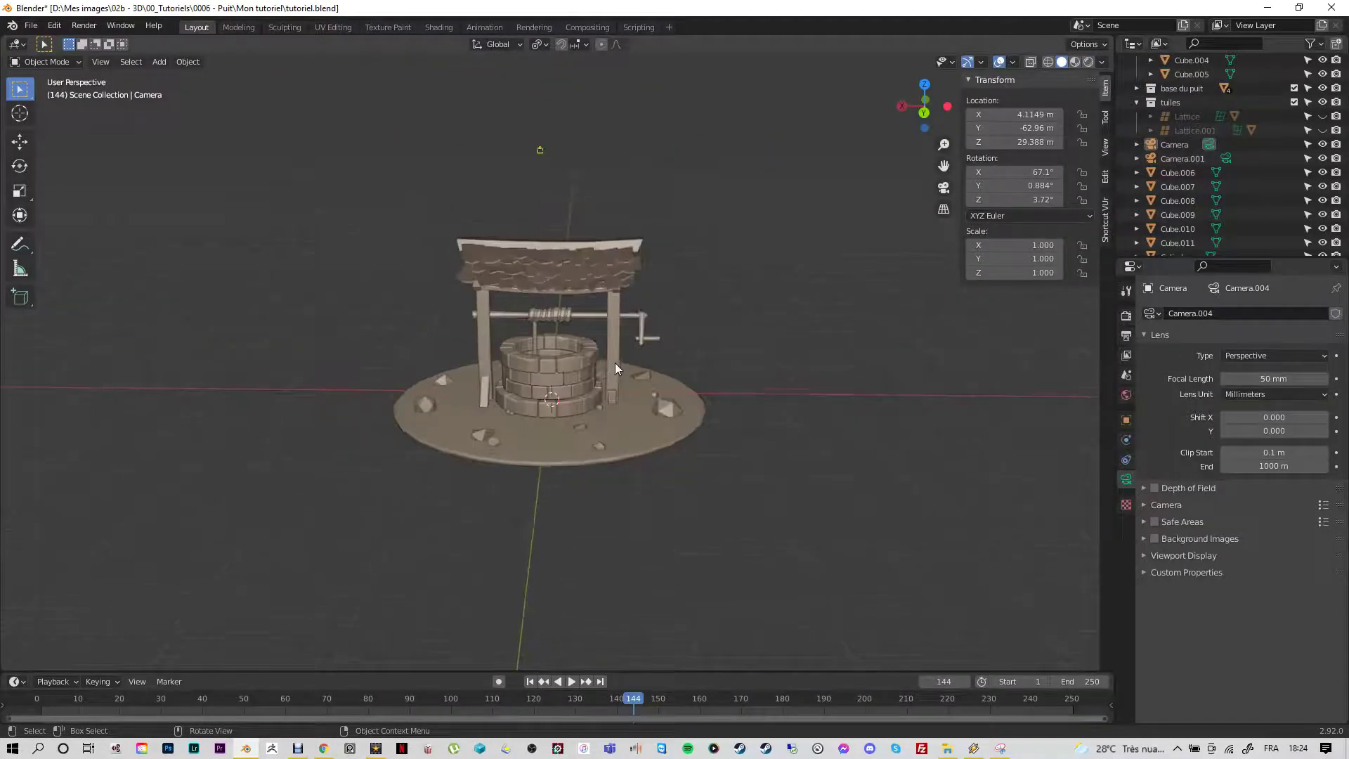
pyautogui.moveTo(602, 360); pyautogui.dragTo(803, 82, button='middle')
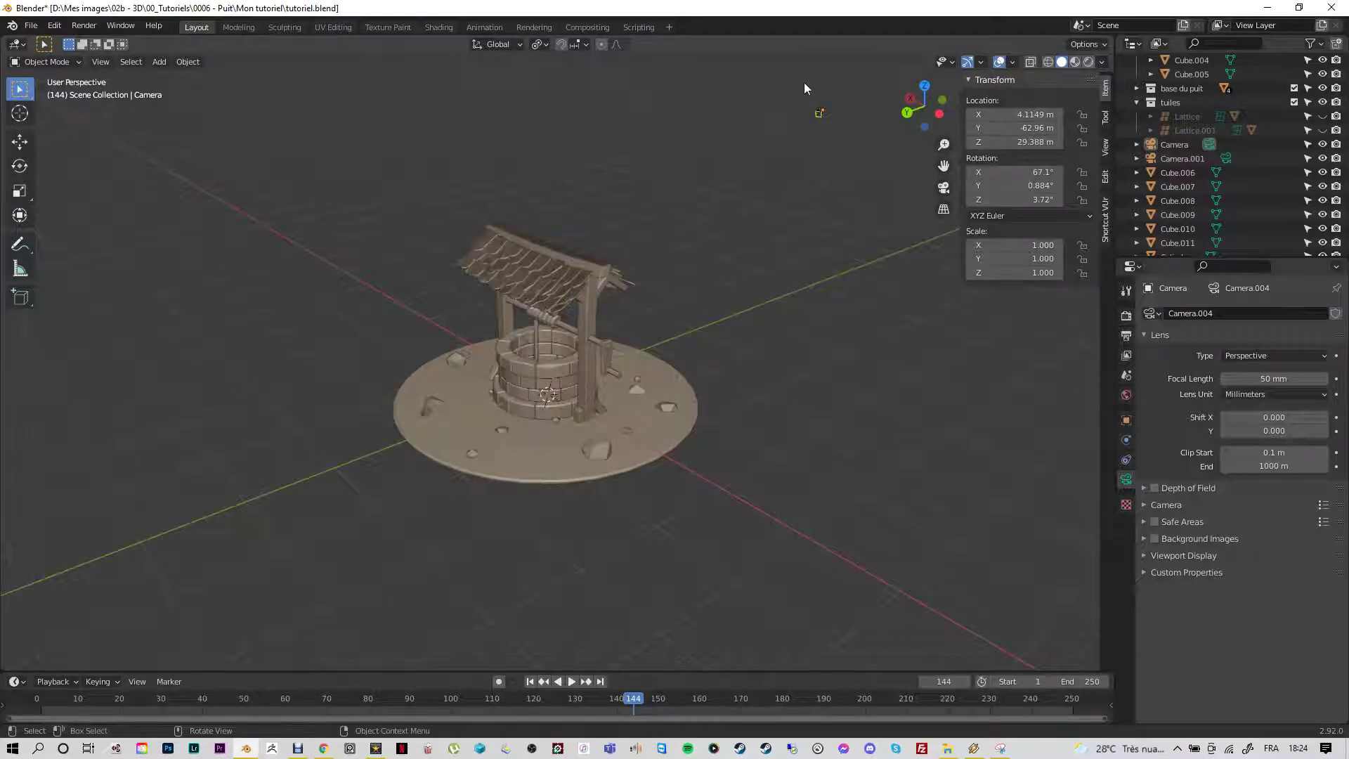
pyautogui.click(819, 116)
pyautogui.scroll(2, 865, 241)
pyautogui.keyDown('shift'); pyautogui.moveTo(847, 120); pyautogui.dragTo(550, 321, button='middle'); pyautogui.keyUp('shift')
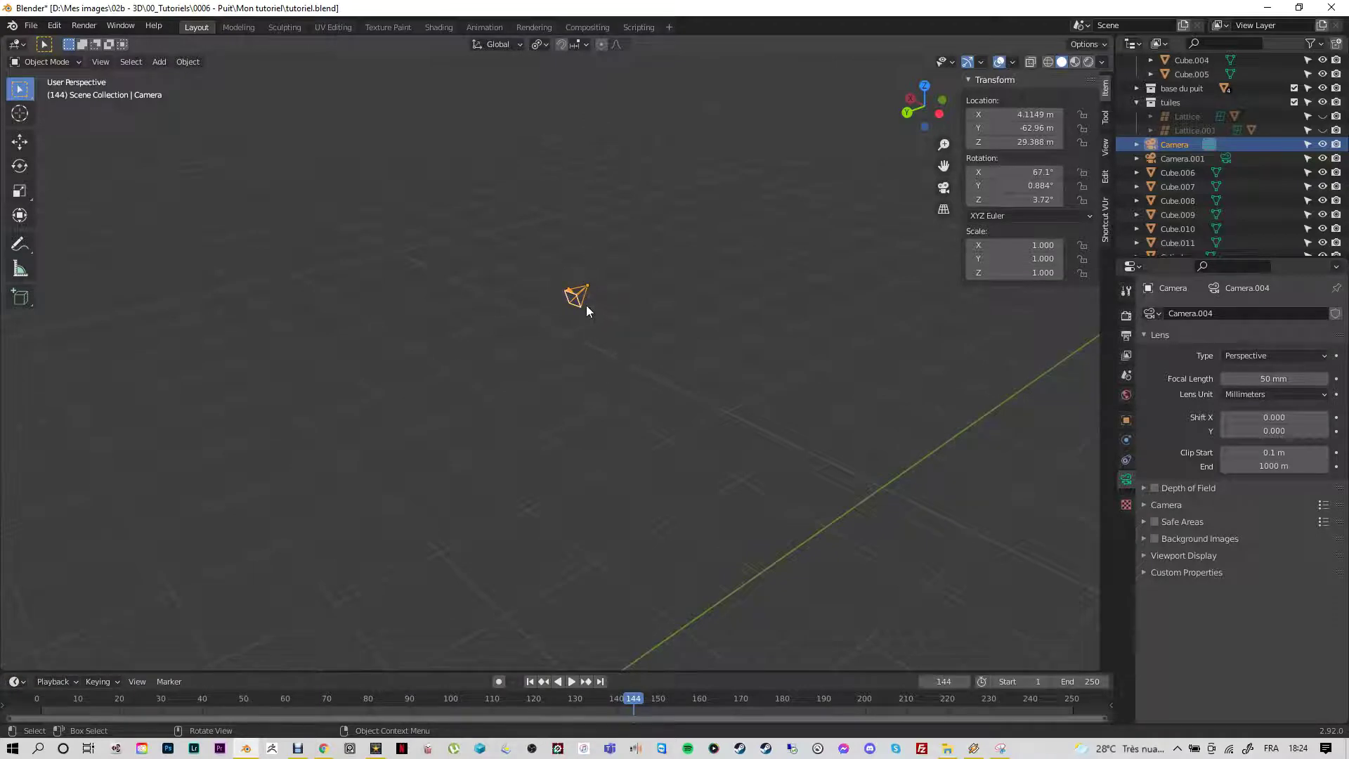
# Step: Look at the well through the selected camera, return to the free view, and compare the two views once more
pyautogui.scroll(-6, 340, 512)
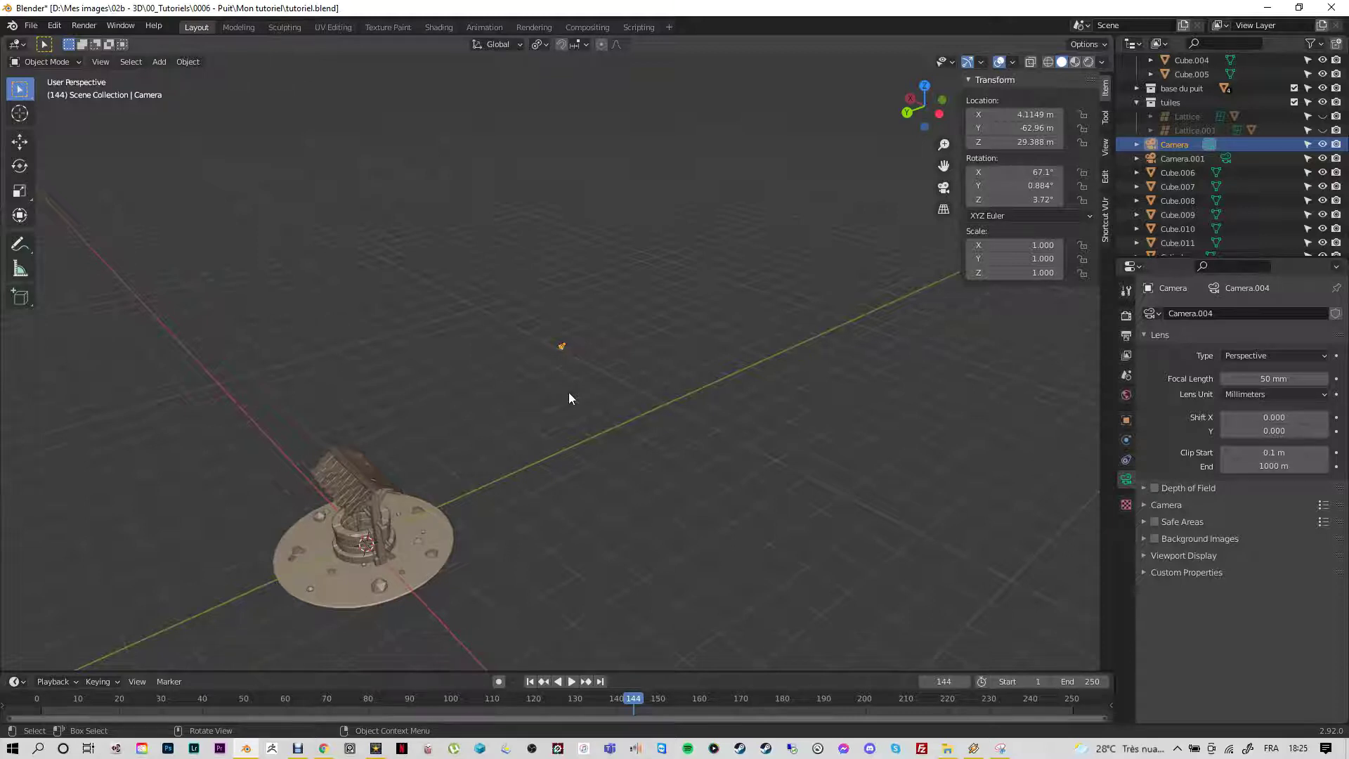
pyautogui.press('KP_0')
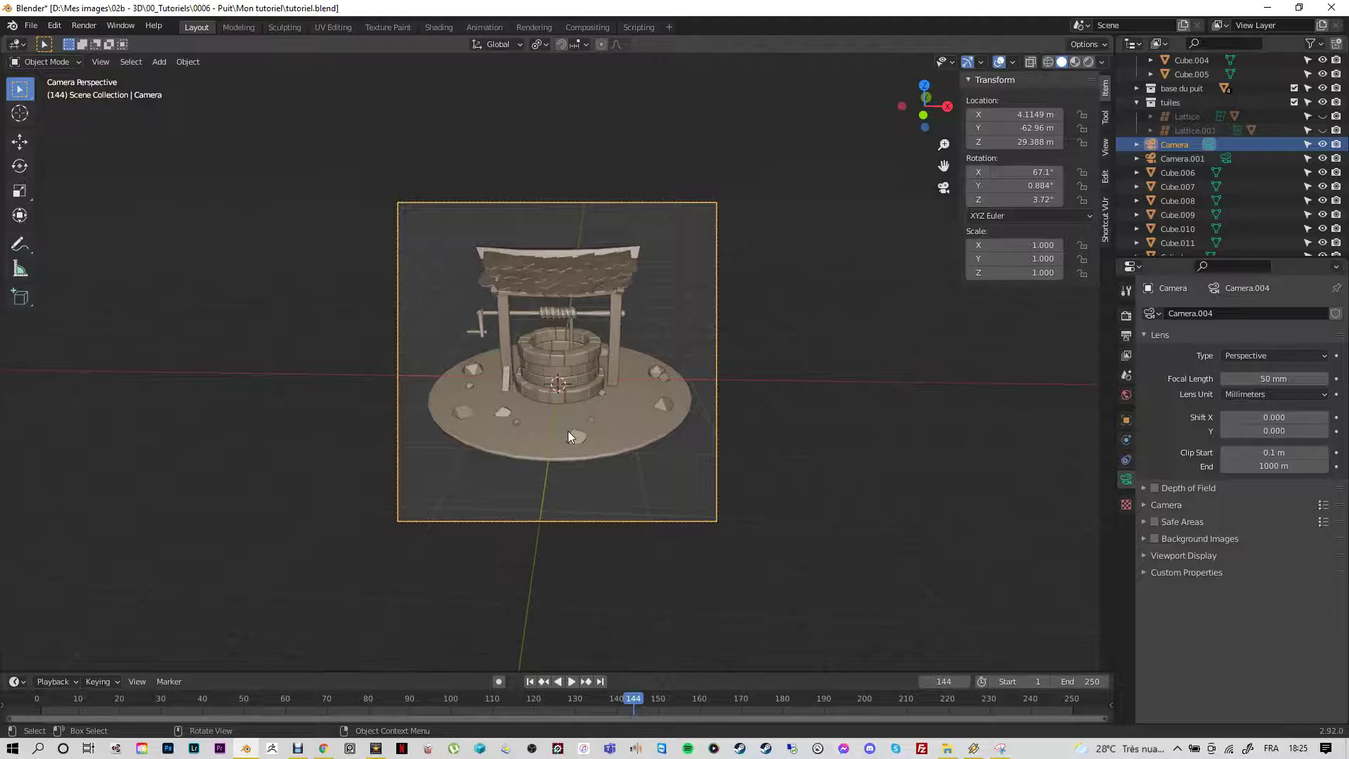
pyautogui.scroll(2, 568, 432)
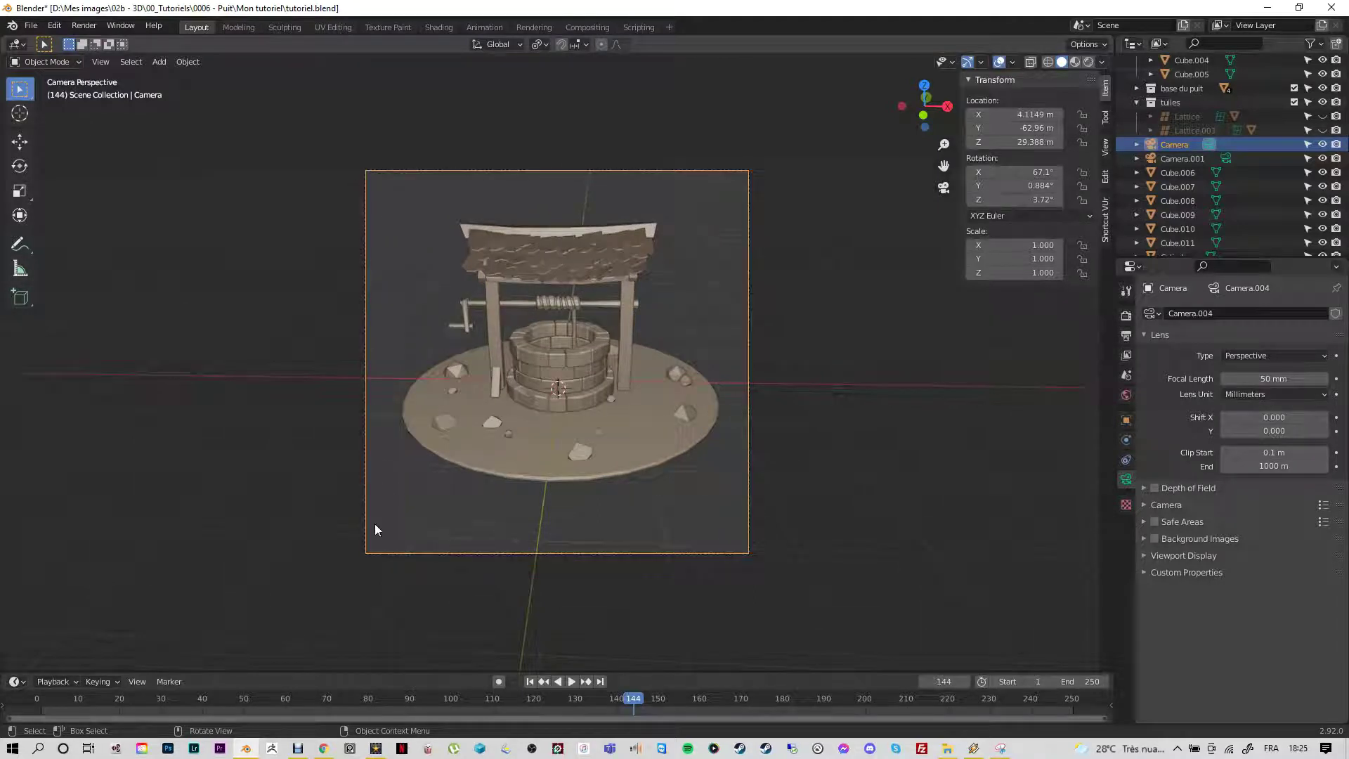
pyautogui.click(747, 393)
pyautogui.press('KP_0')
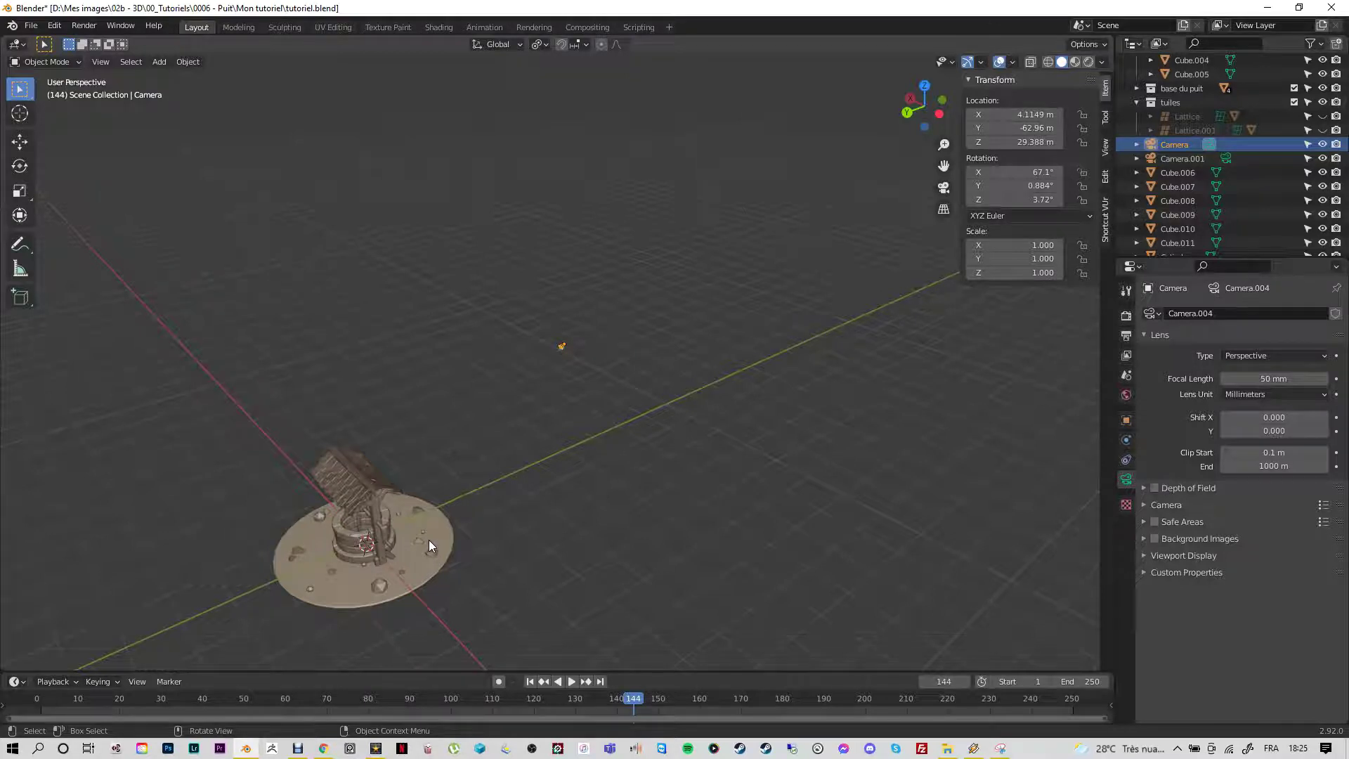
pyautogui.press('KP_0')
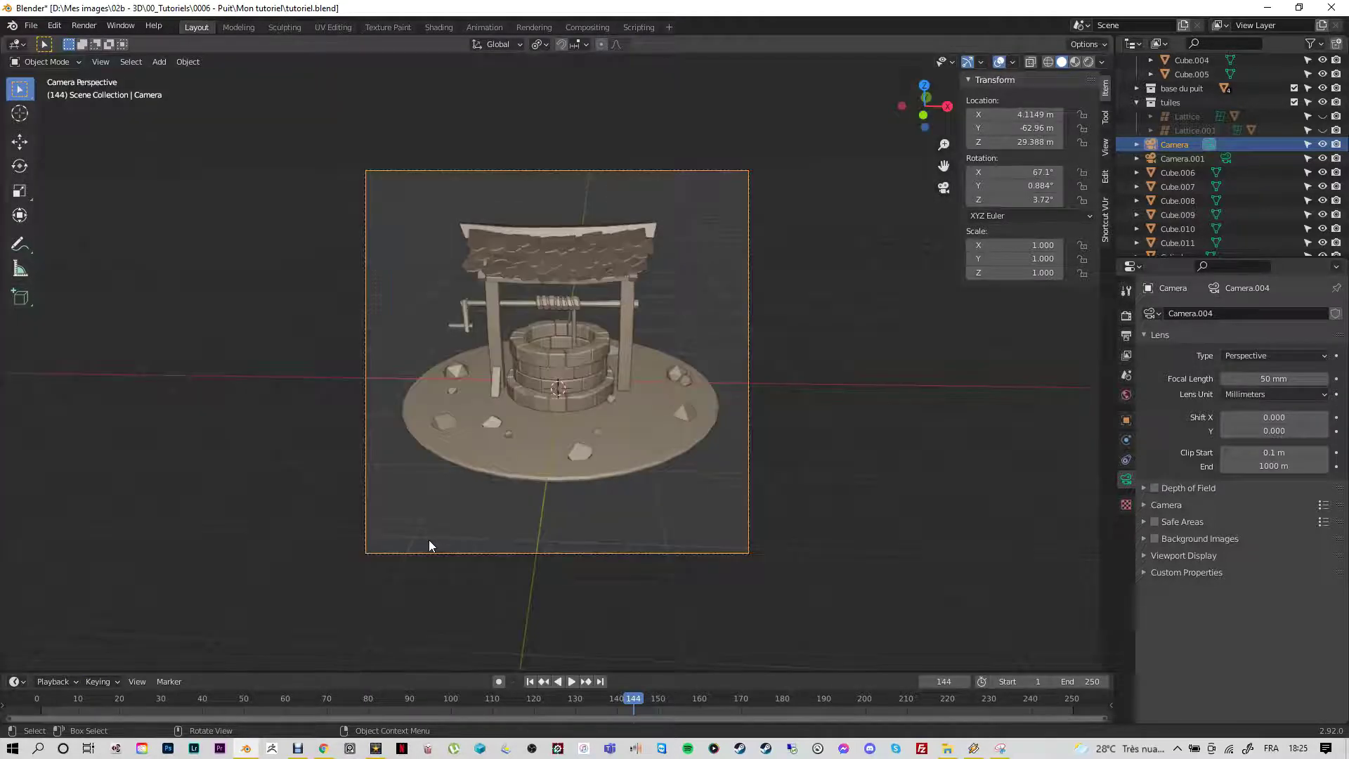
pyautogui.press('KP_0')
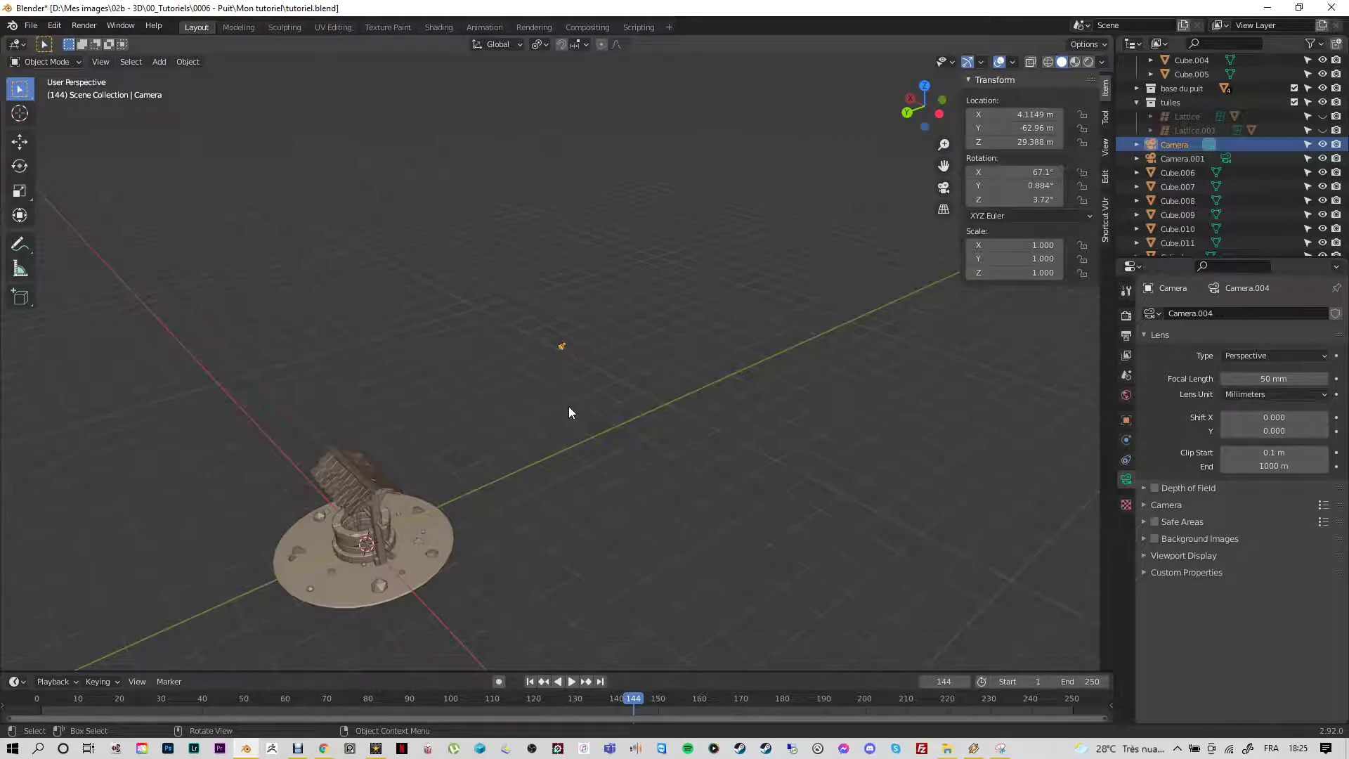
# Step: Reselect the camera above the well and delete it from the scene
pyautogui.click(565, 360)
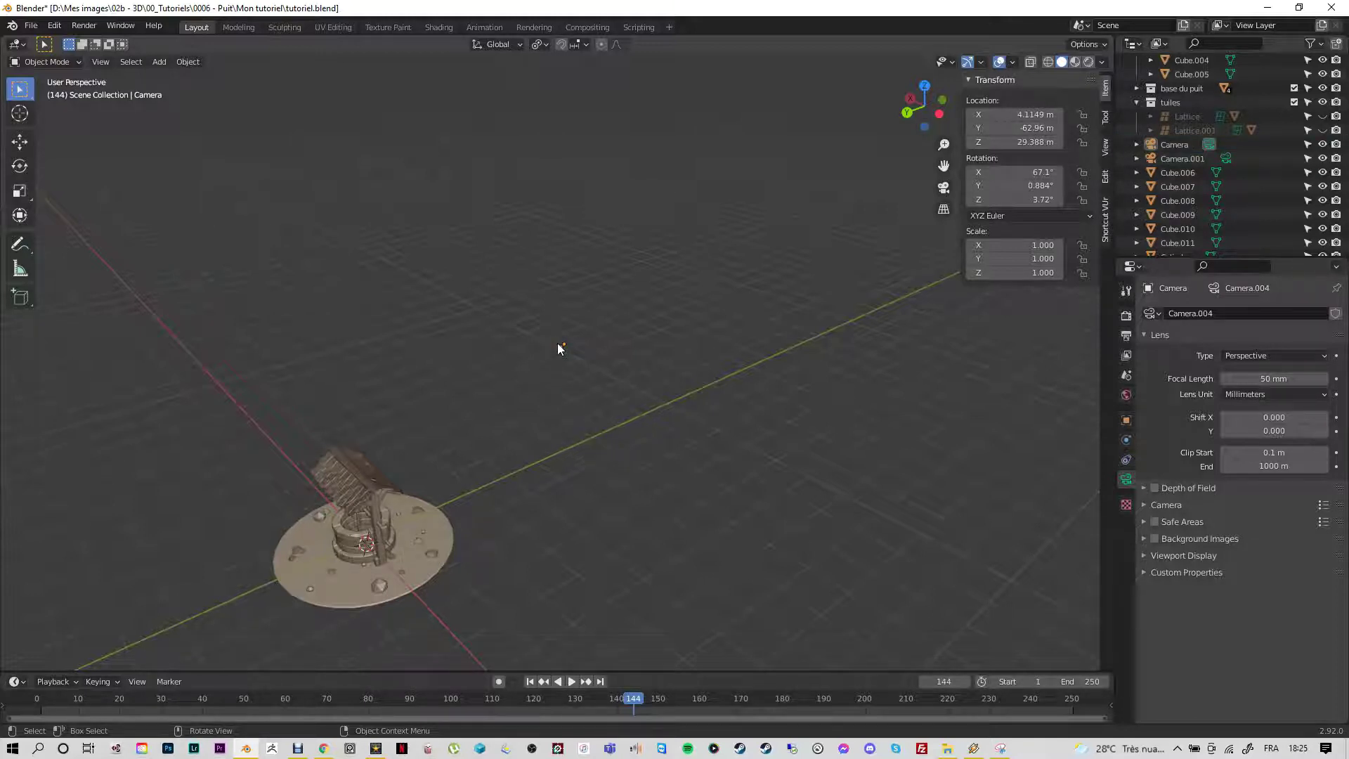
pyautogui.click(560, 345)
pyautogui.press('x')
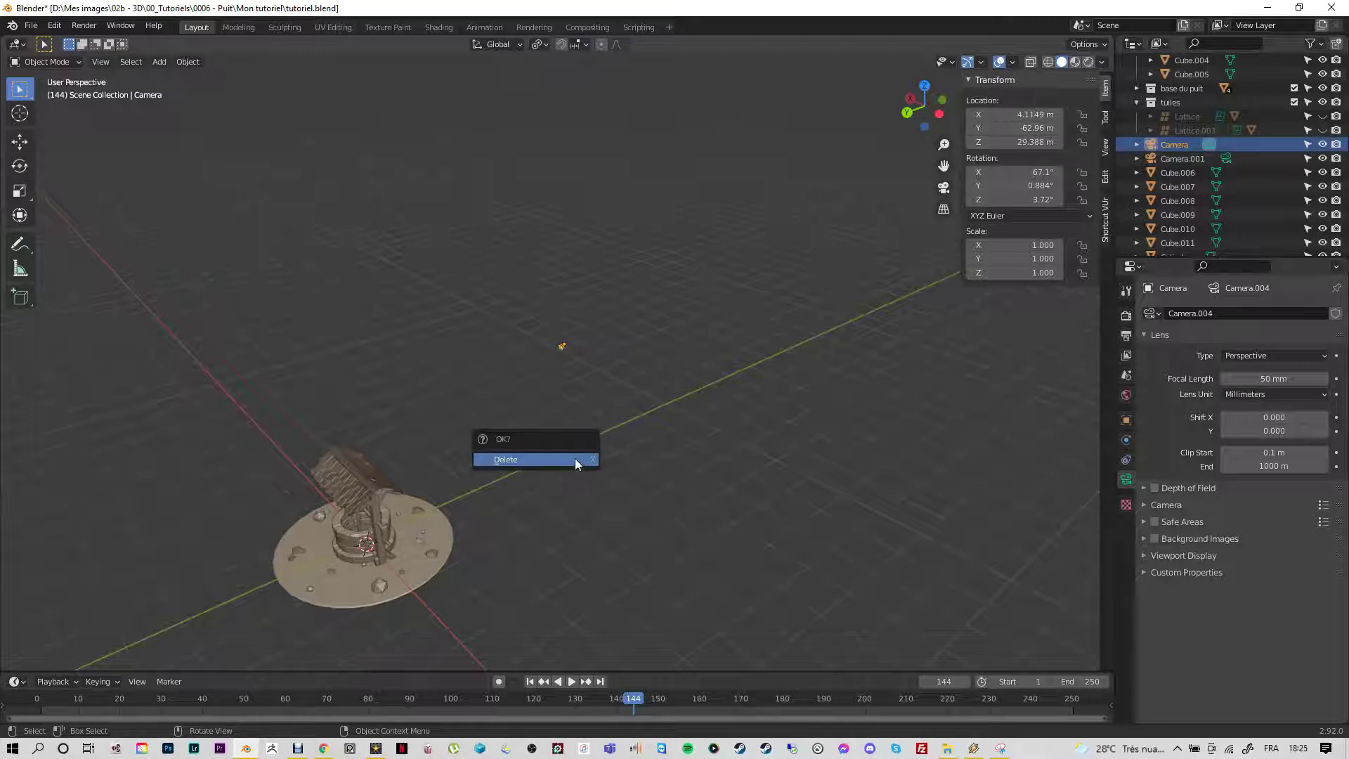
pyautogui.click(564, 461)
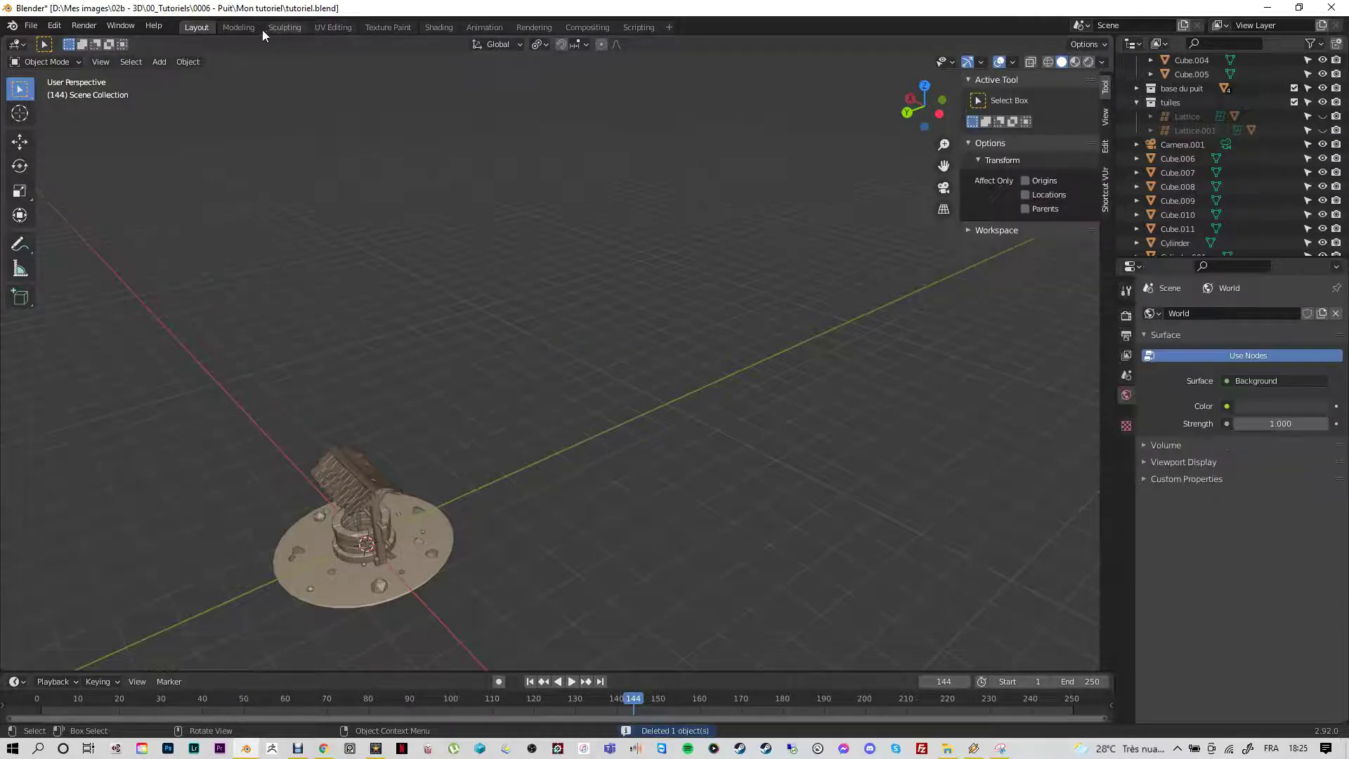
# Step: Switch to the Shading workspace, render the current frame with the remaining camera and close the render window
pyautogui.click(439, 28)
pyautogui.press('F12')
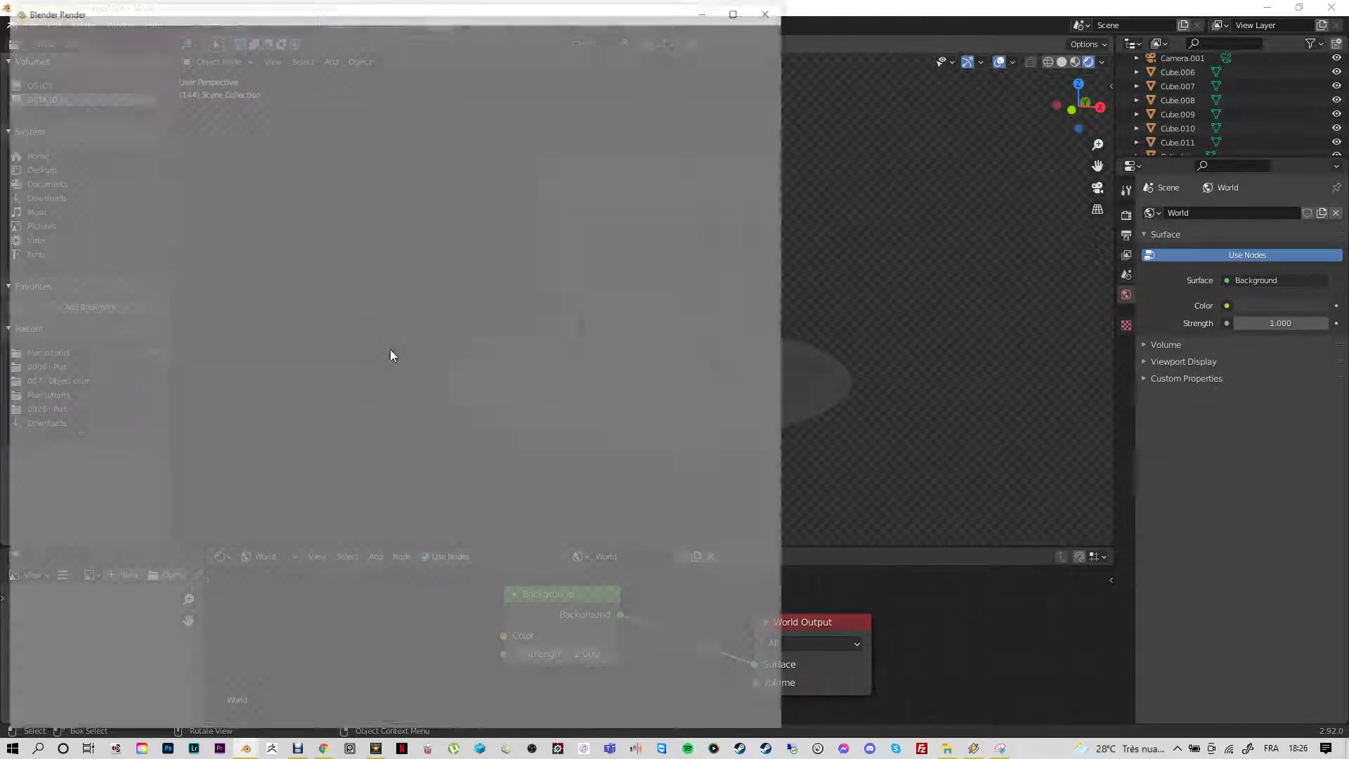
pyautogui.scroll(-1, 390, 349)
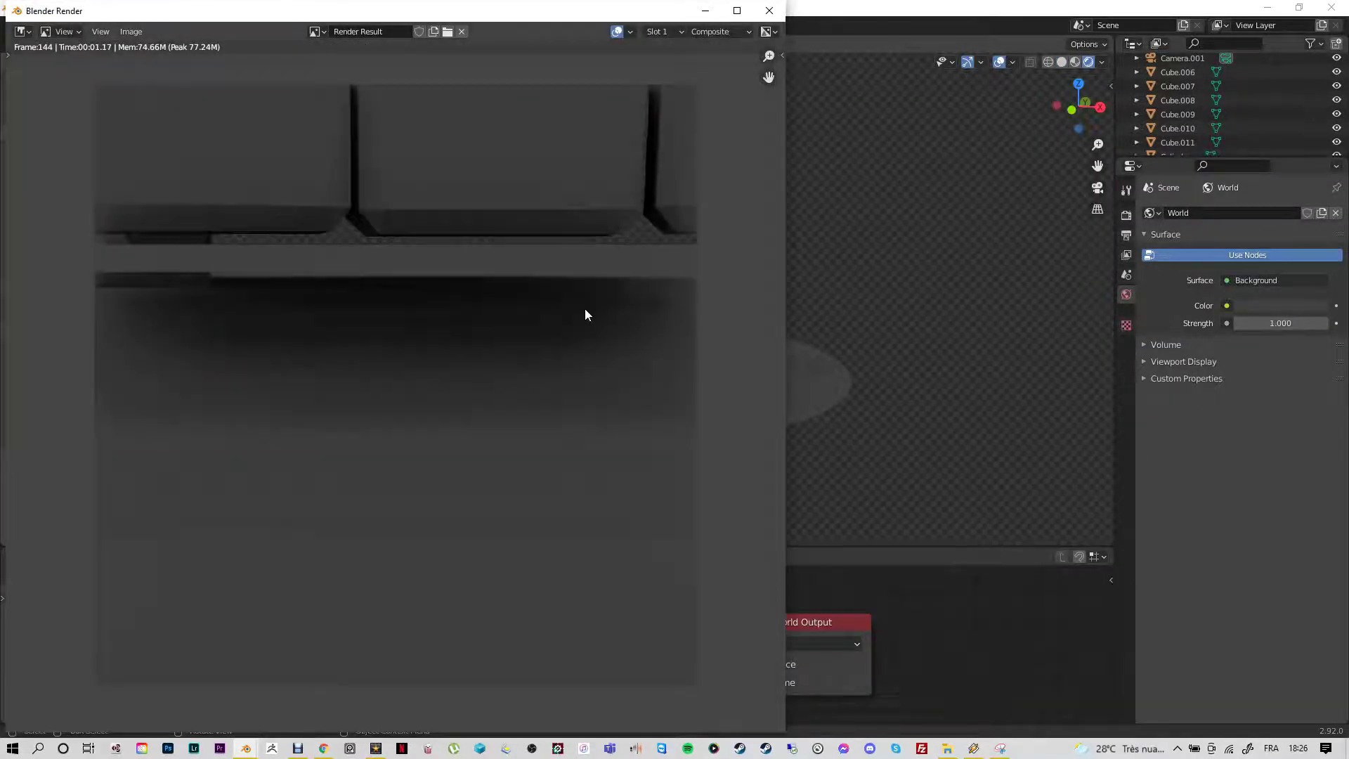
pyautogui.click(769, 11)
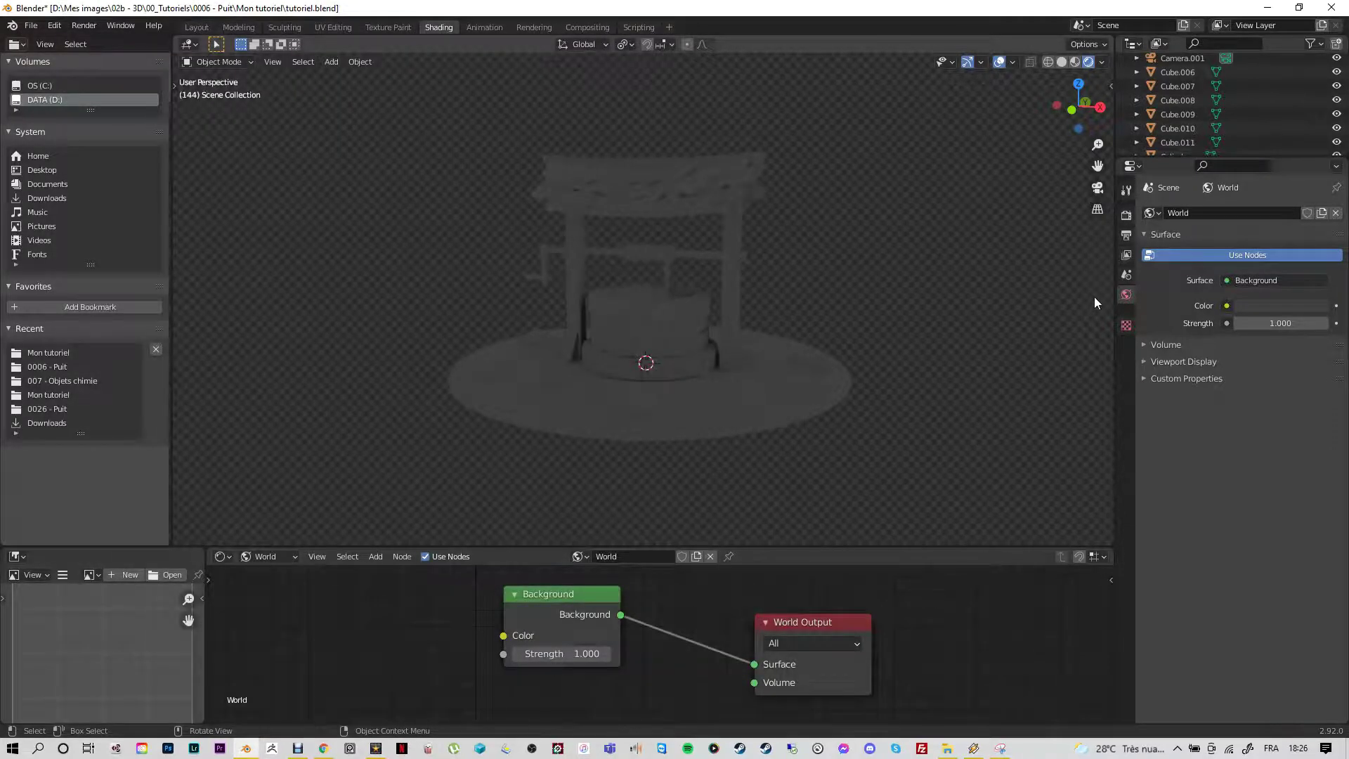
# Step: Delete the remaining camera, Camera.001, and try to render the scene without any camera
pyautogui.click(1178, 59)
pyautogui.scroll(-1, 1153, 107)
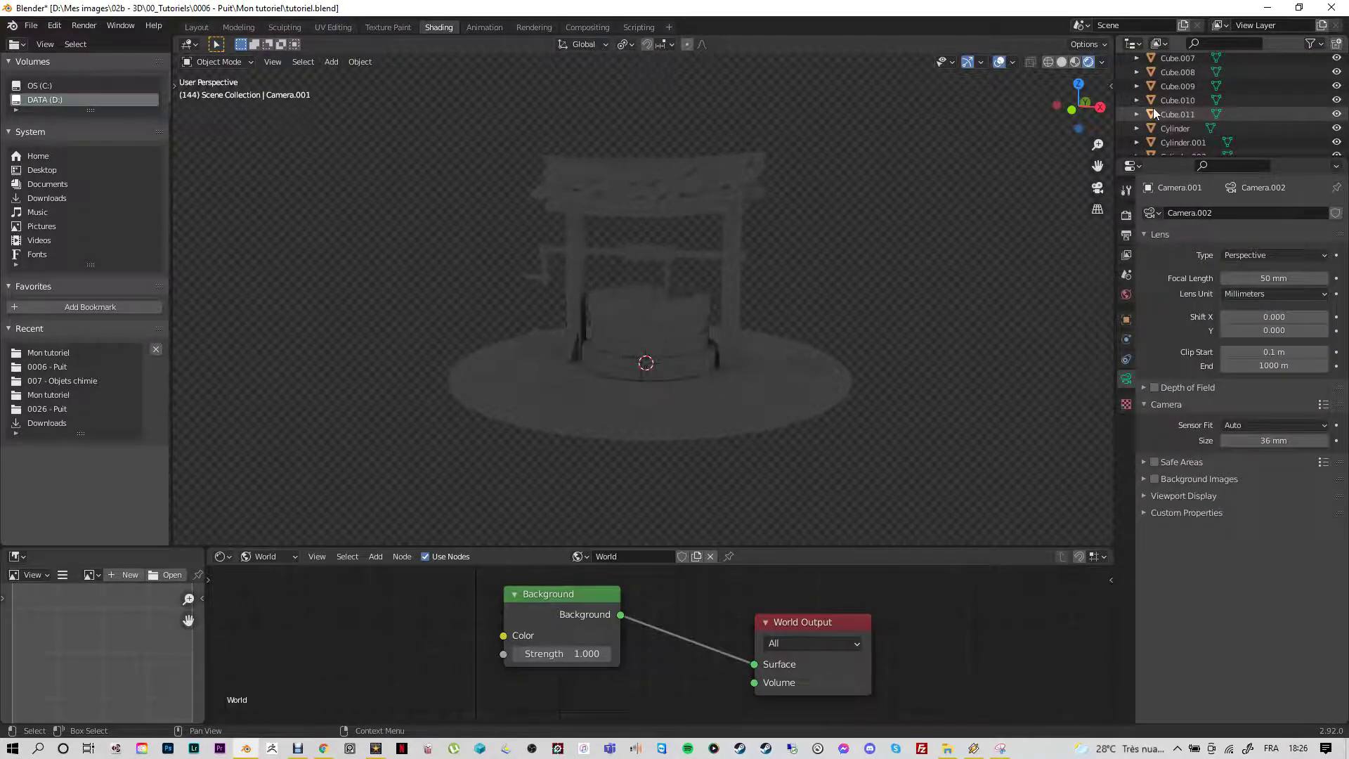
pyautogui.scroll(3, 1153, 107)
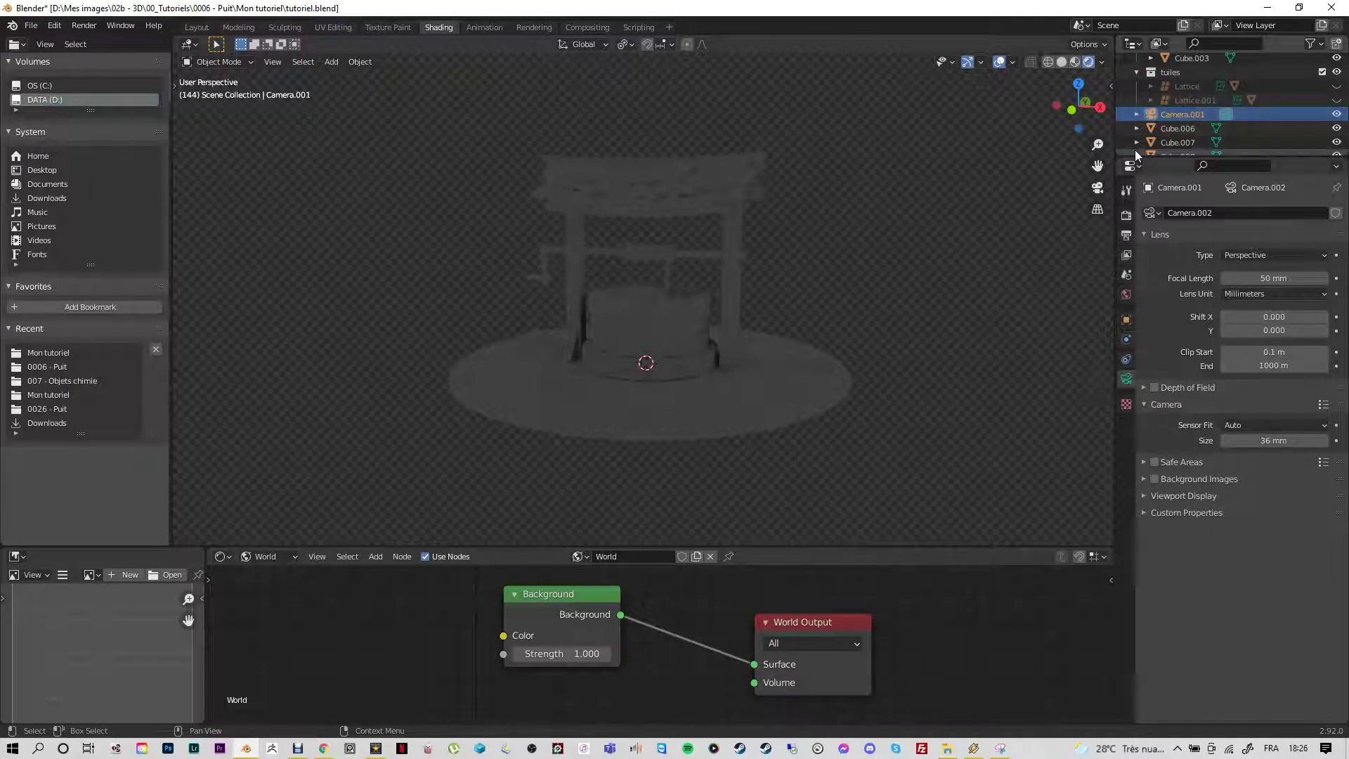
pyautogui.press('Delete')
pyautogui.press('F12')
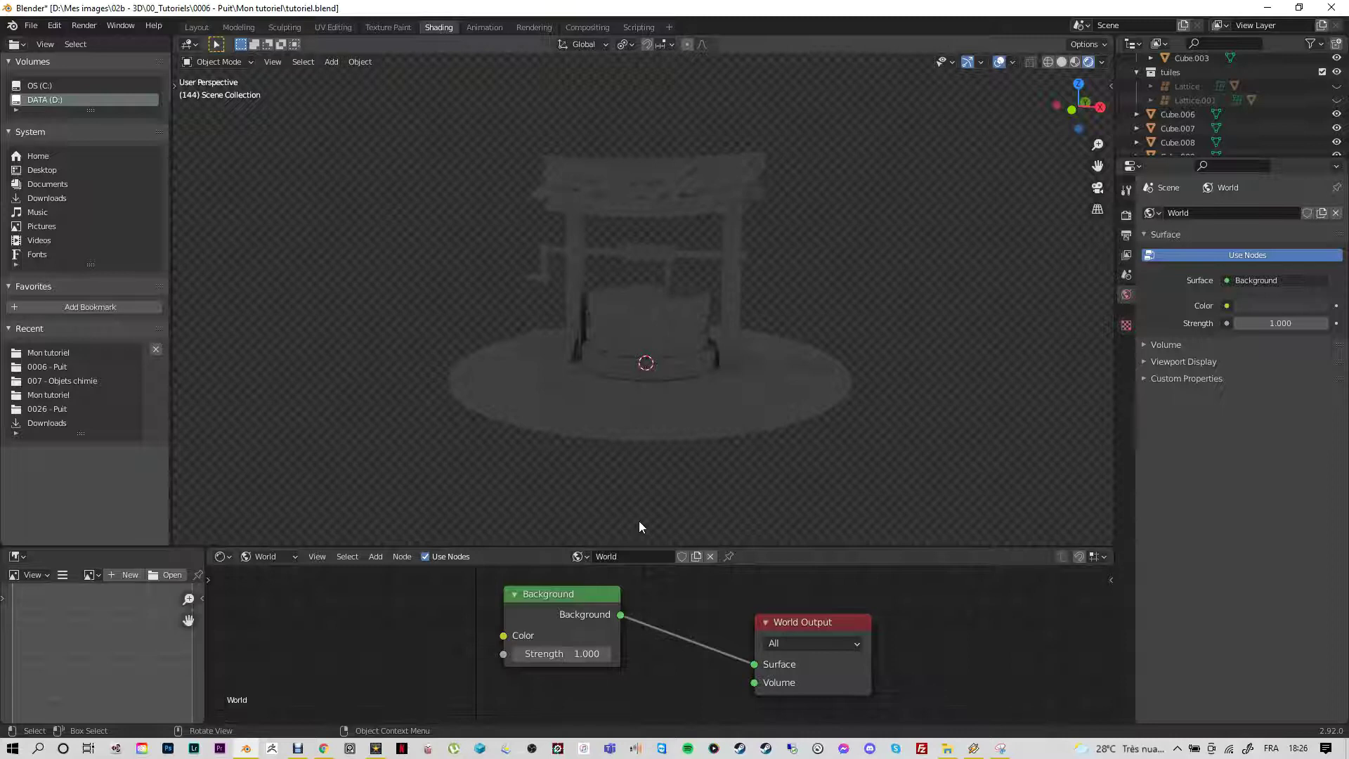
pyautogui.press('F12')
# Step: Return to the Layout workspace, place the 3D cursor beside the well's ground disc and add a new camera there
pyautogui.hotkey('shift', 'a')
pyautogui.moveTo(319, 330)
pyautogui.click(196, 28)
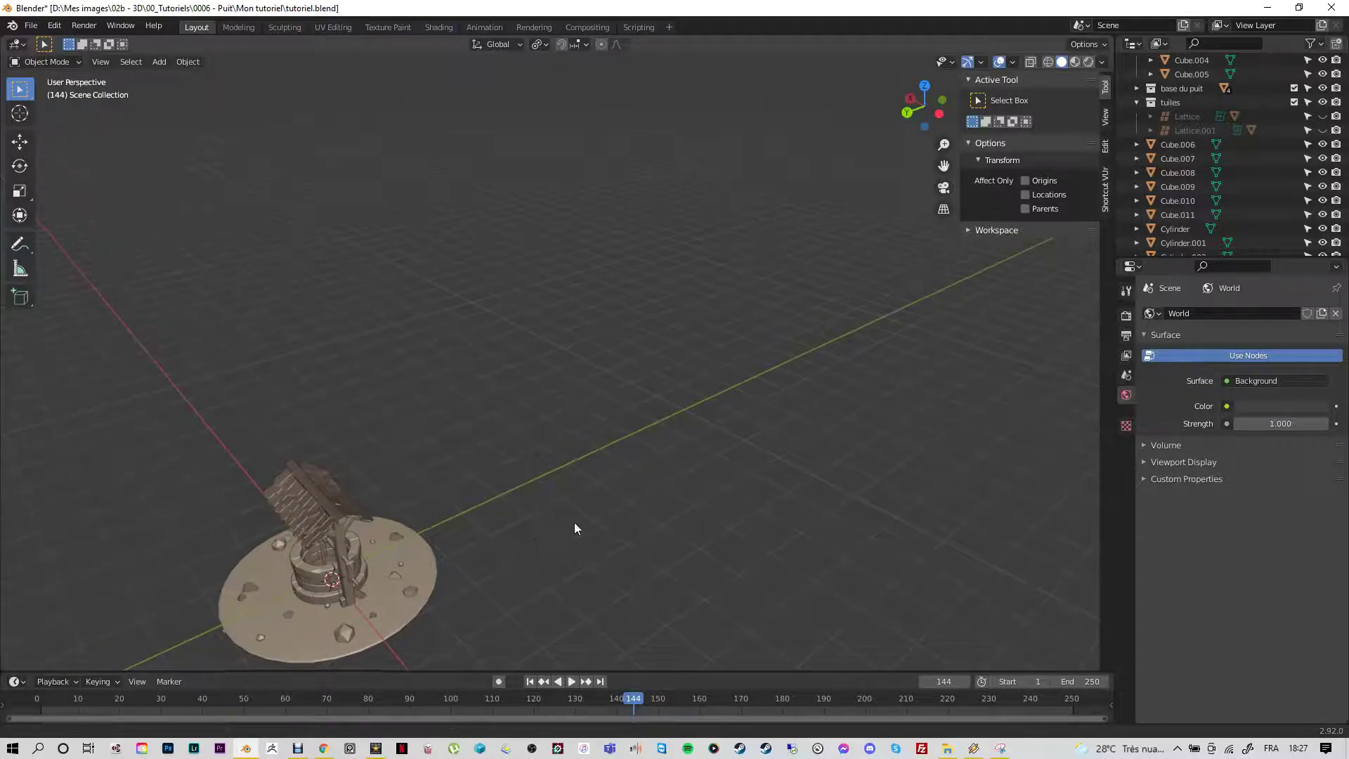
pyautogui.keyDown('shift'); pyautogui.moveTo(574, 522); pyautogui.dragTo(688, 357, button='middle'); pyautogui.keyUp('shift')
pyautogui.scroll(3, 676, 439)
pyautogui.moveTo(675, 440); pyautogui.dragTo(707, 433, button='middle')
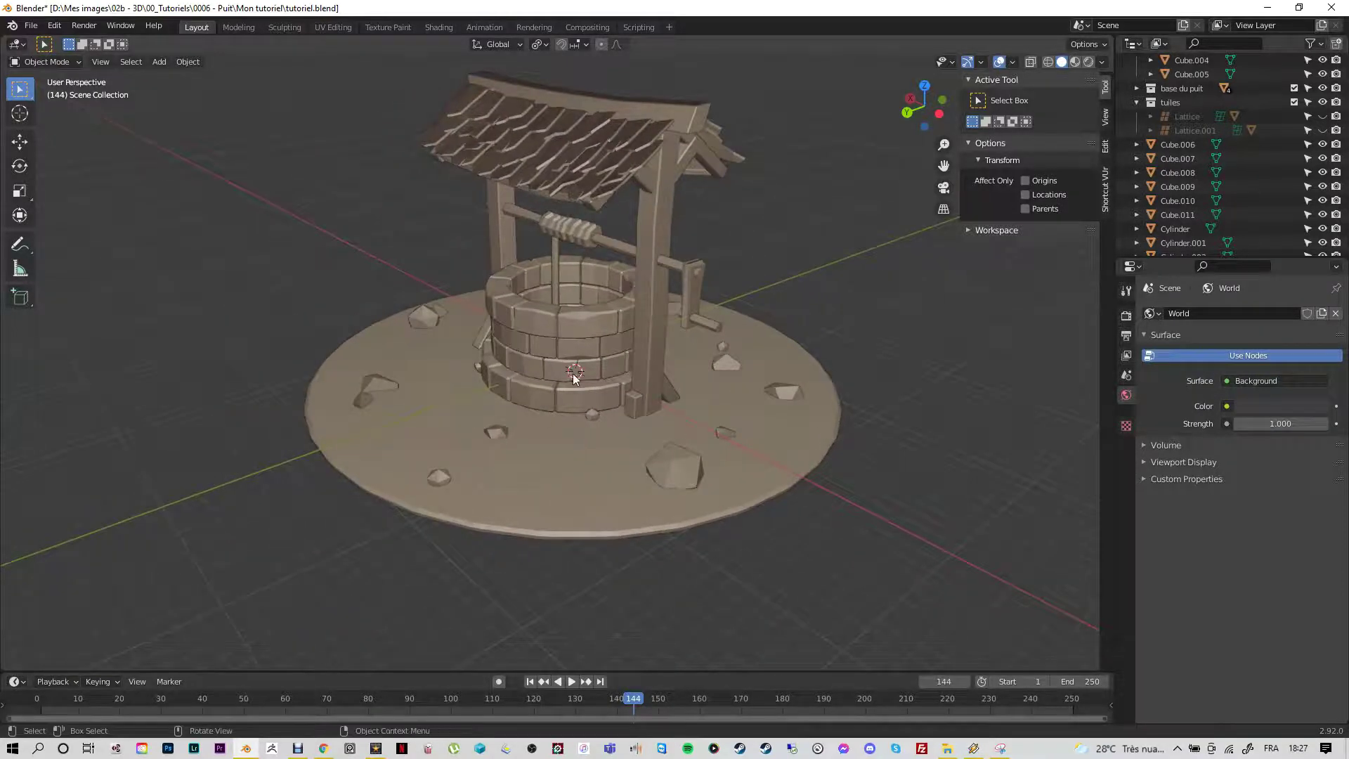
pyautogui.keyDown('shift'); pyautogui.rightClick(260, 466); pyautogui.keyUp('shift')
pyautogui.hotkey('shift', 'a')
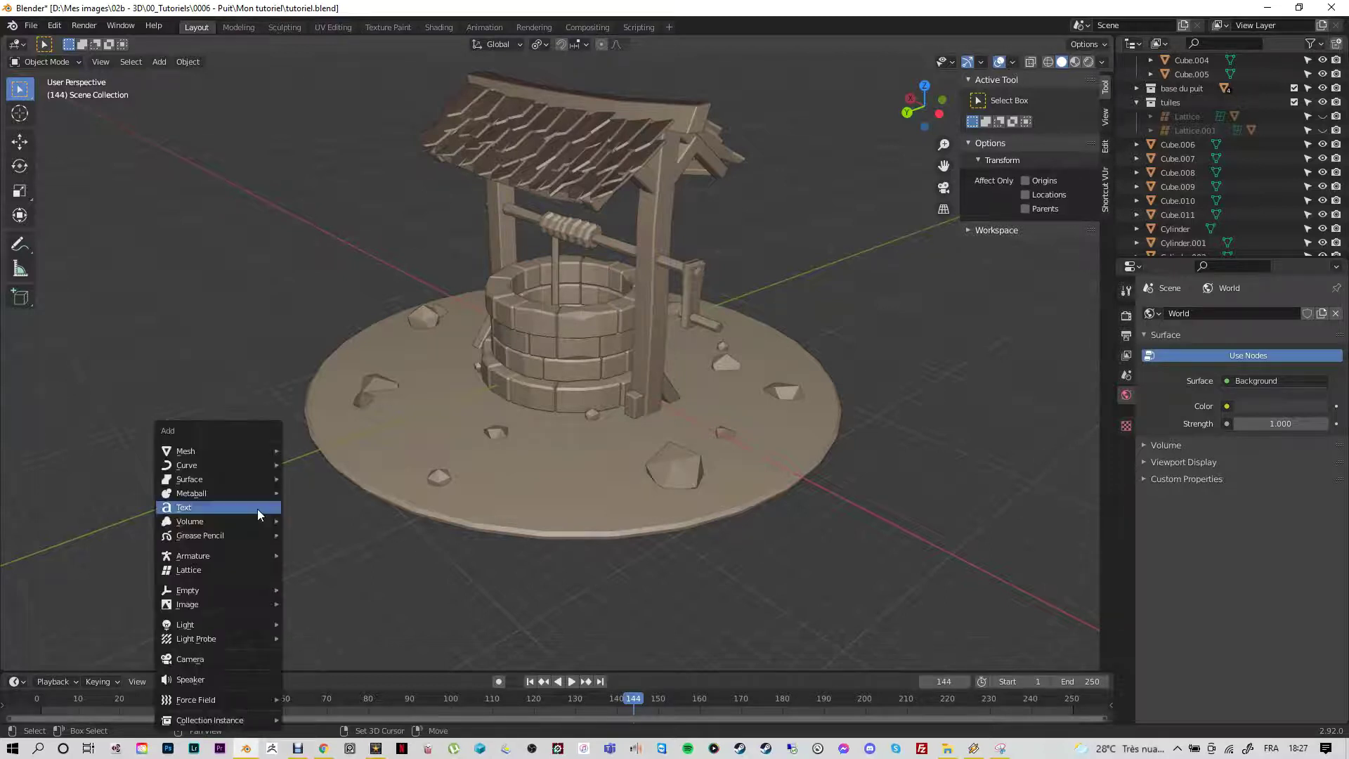
pyautogui.click(213, 659)
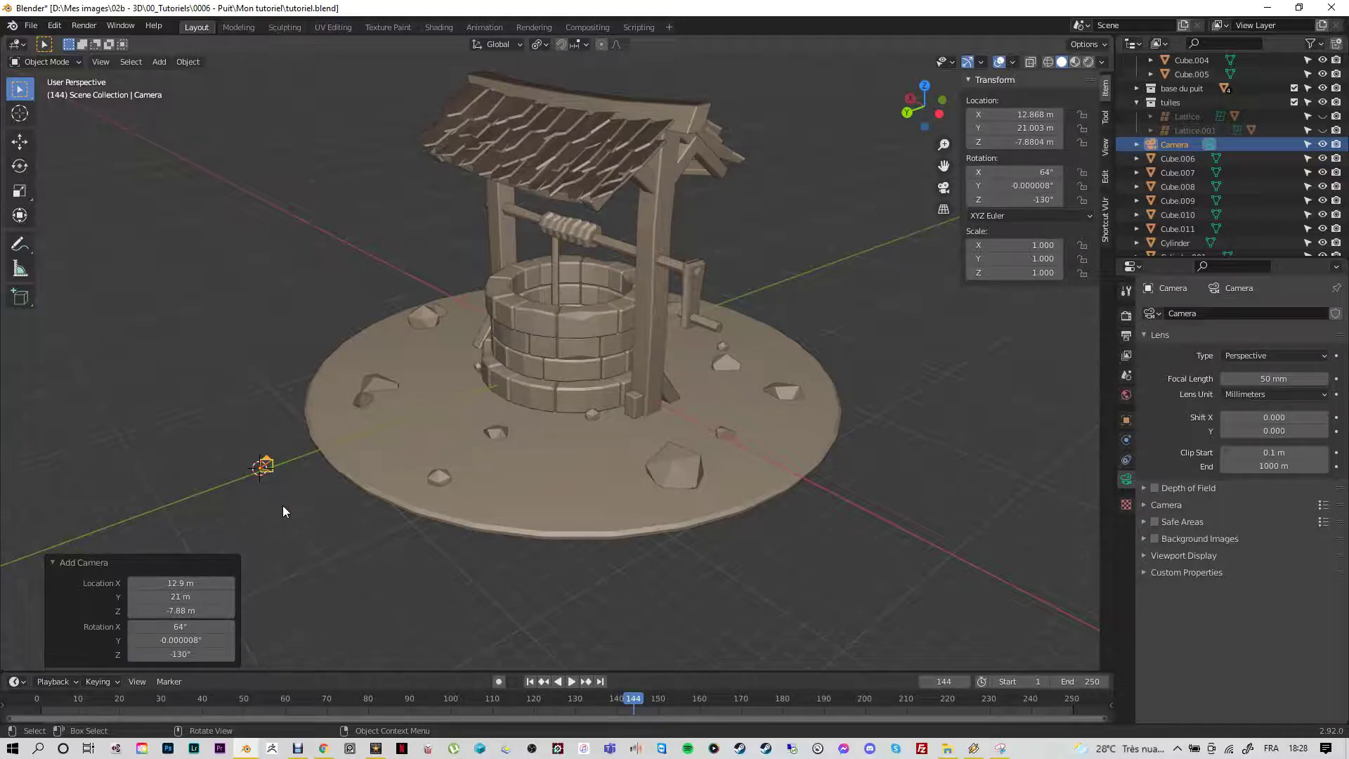
# Step: Check the new camera's framing and raise the camera about 17.9 m along the global Z axis
pyautogui.press('KP_0')
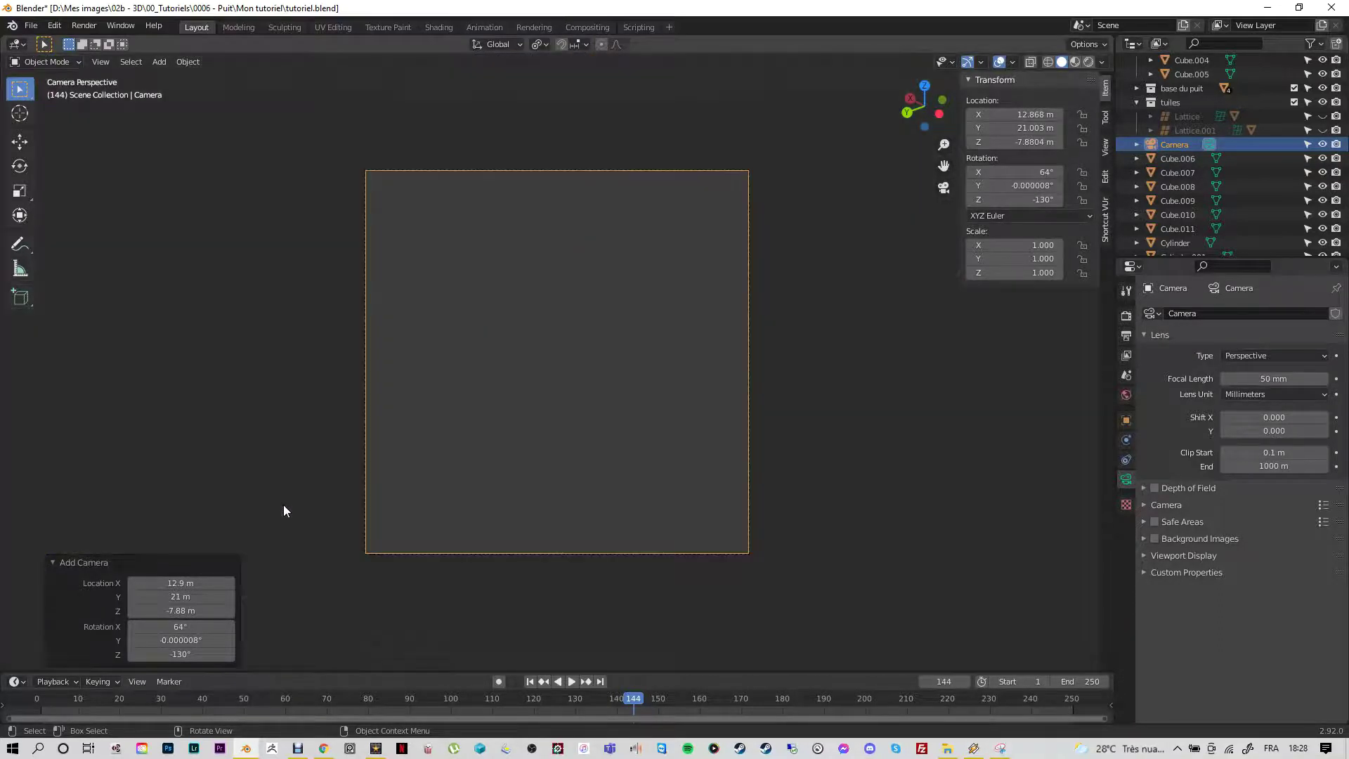
pyautogui.press('KP_0')
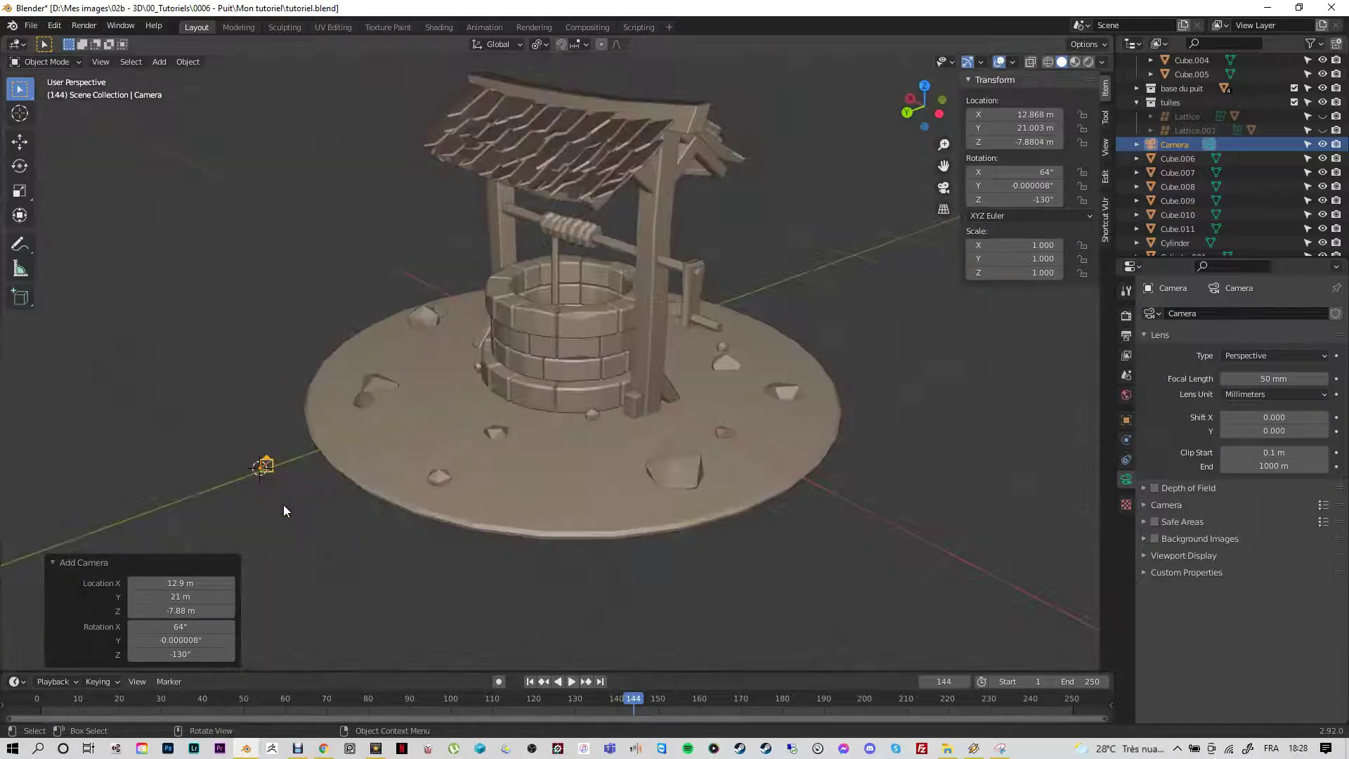
pyautogui.moveTo(280, 511); pyautogui.dragTo(470, 458, button='middle')
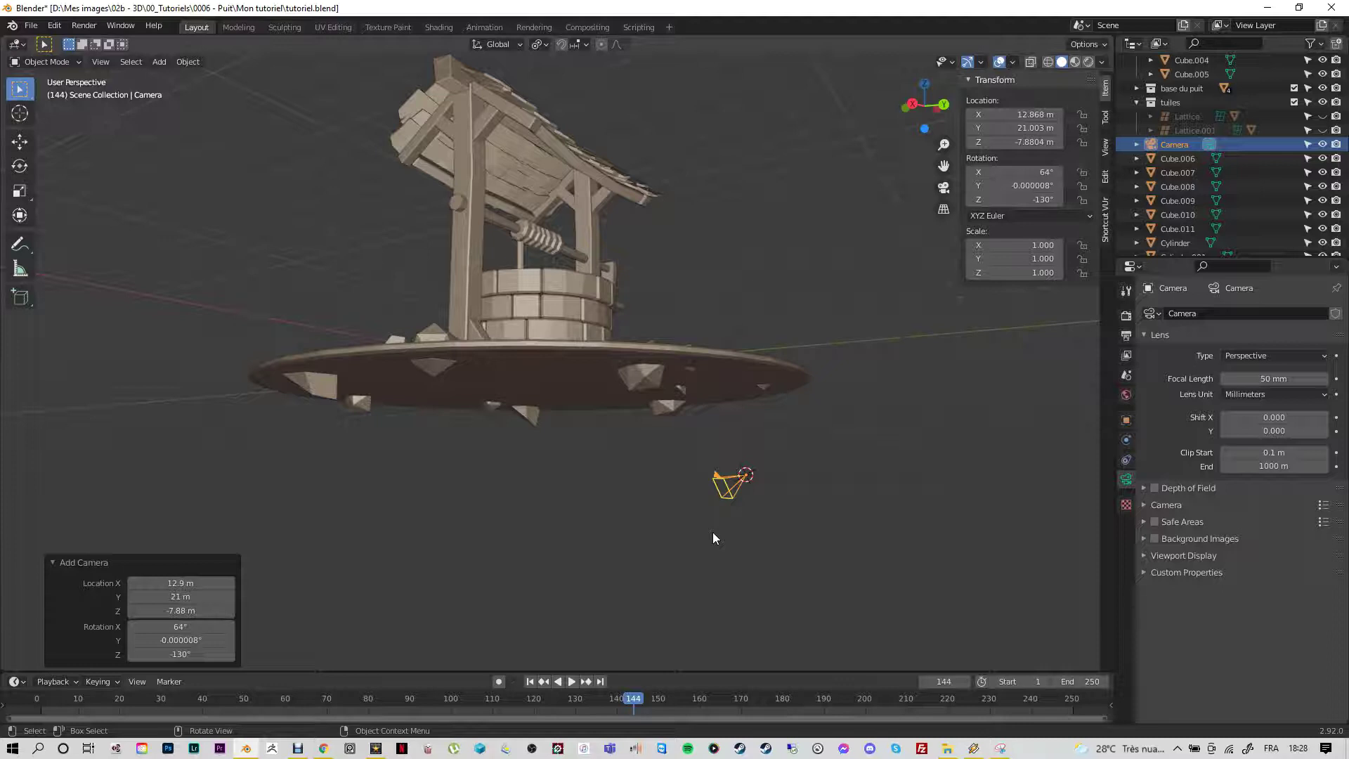
pyautogui.press('g')
pyautogui.press('z')
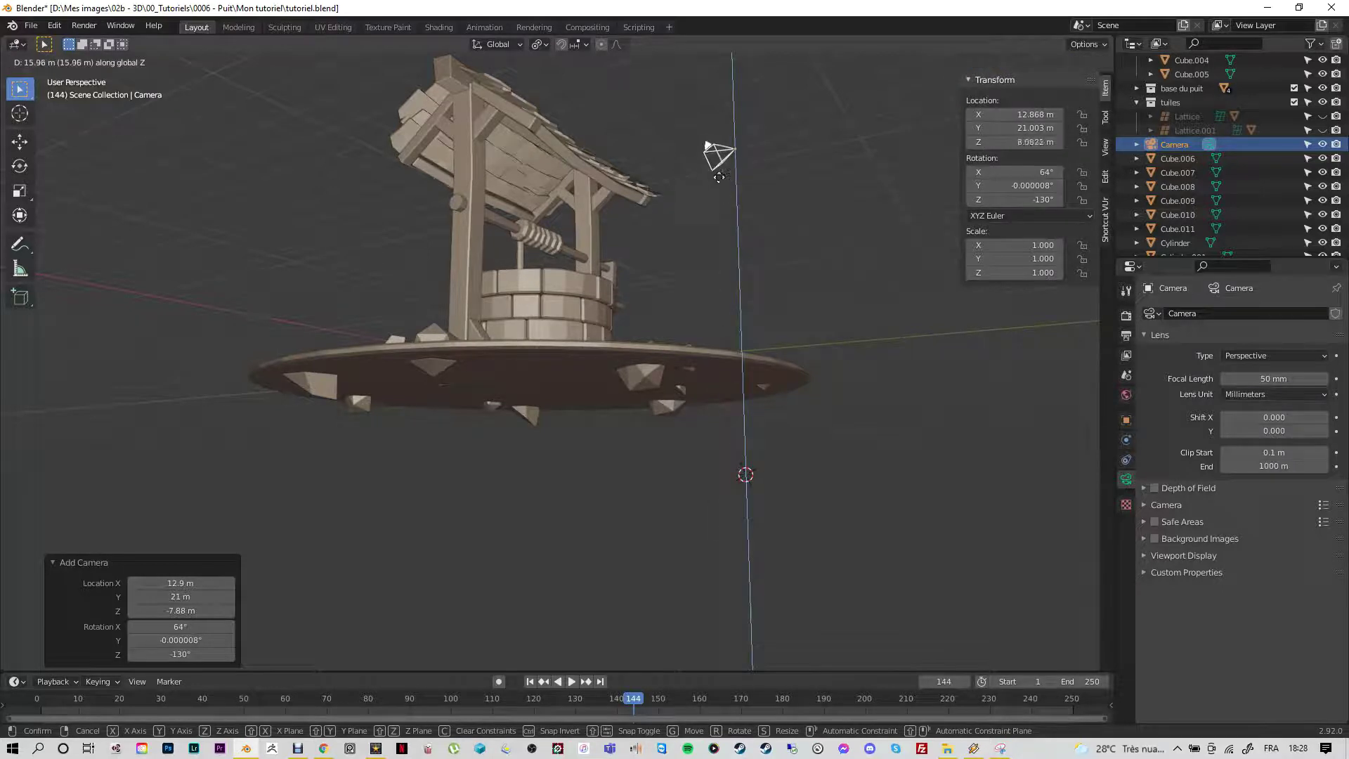
pyautogui.click(712, 176)
# Step: Move the camera about -11.2 m along the global X axis to bring it in line with the well
pyautogui.moveTo(712, 175); pyautogui.dragTo(847, 592, button='middle')
pyautogui.press('g')
pyautogui.press('y')
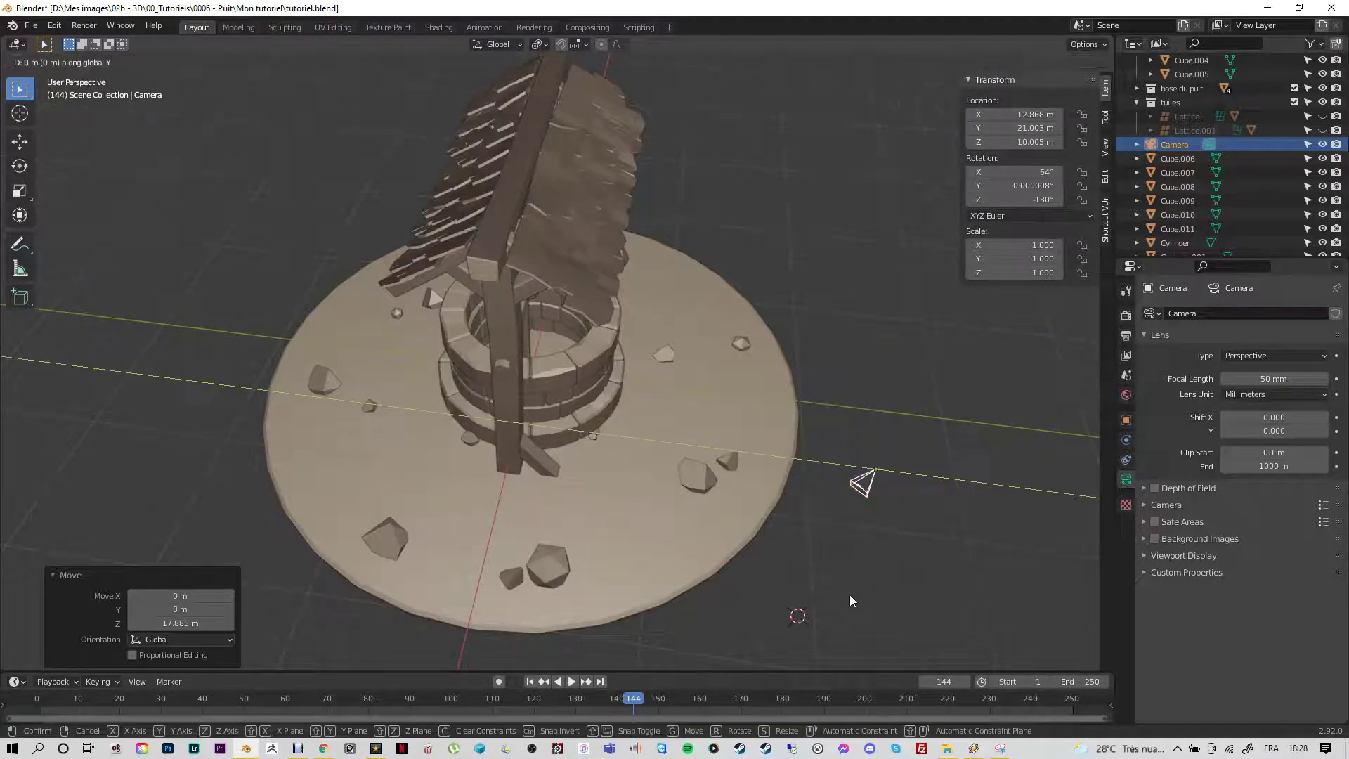
pyautogui.press('x')
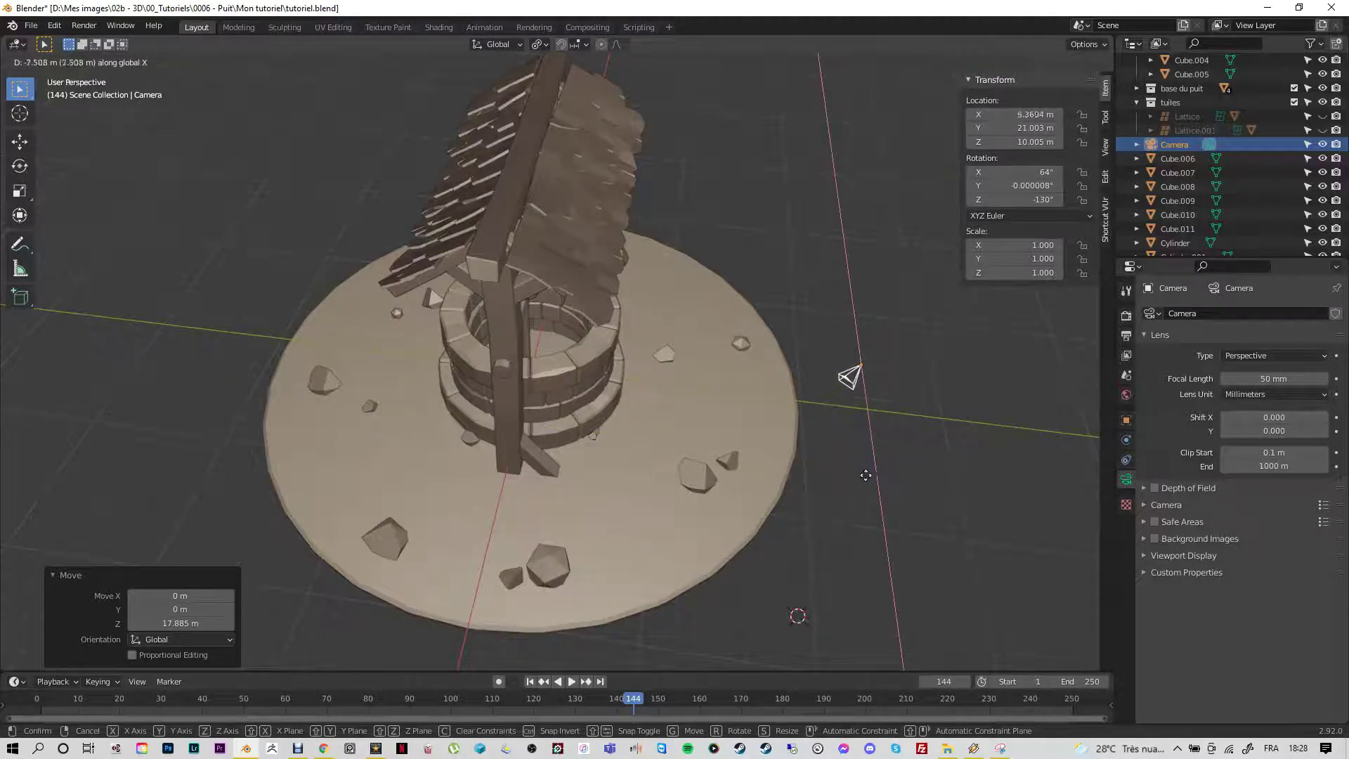
pyautogui.click(865, 449)
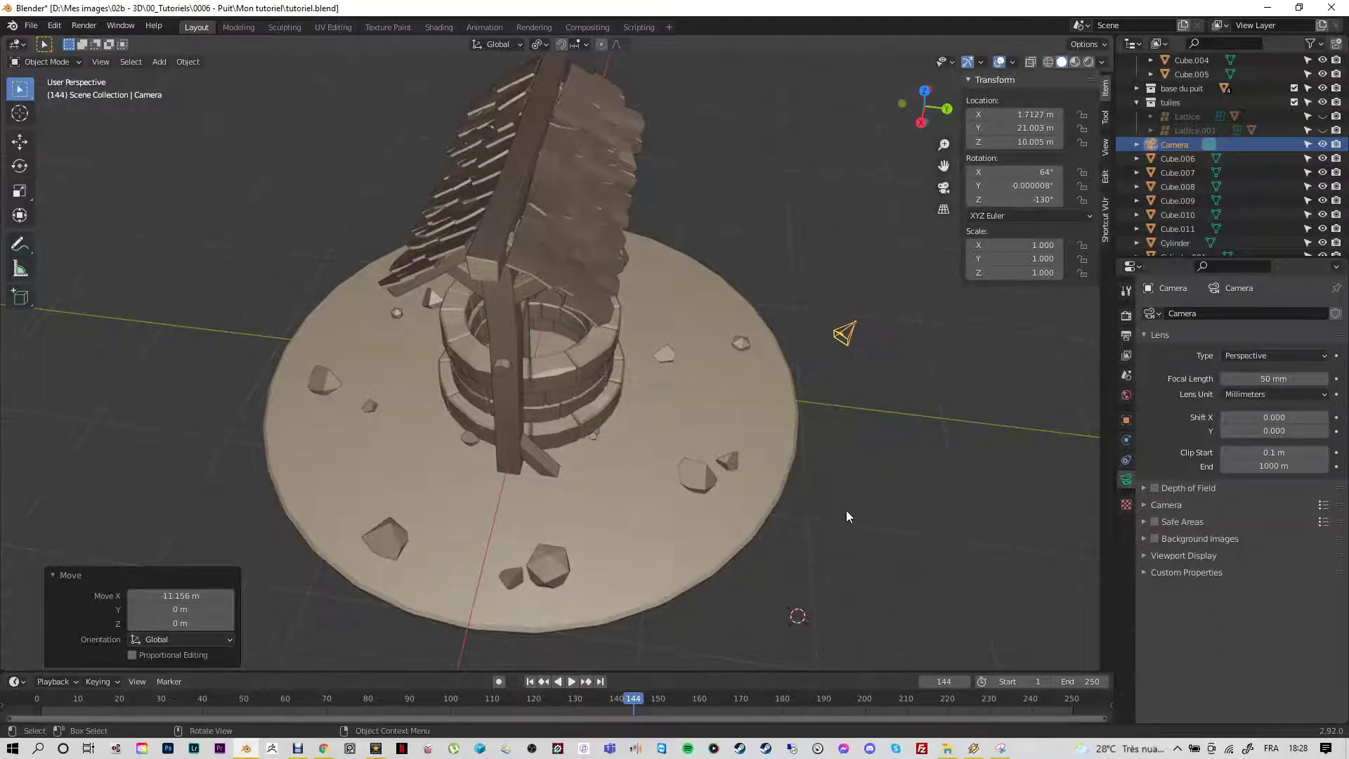
# Step: Move the camera about 11.4 m along the global Y axis, away from the well
pyautogui.moveTo(847, 516); pyautogui.dragTo(678, 578, button='middle')
pyautogui.press('g')
pyautogui.press('y')
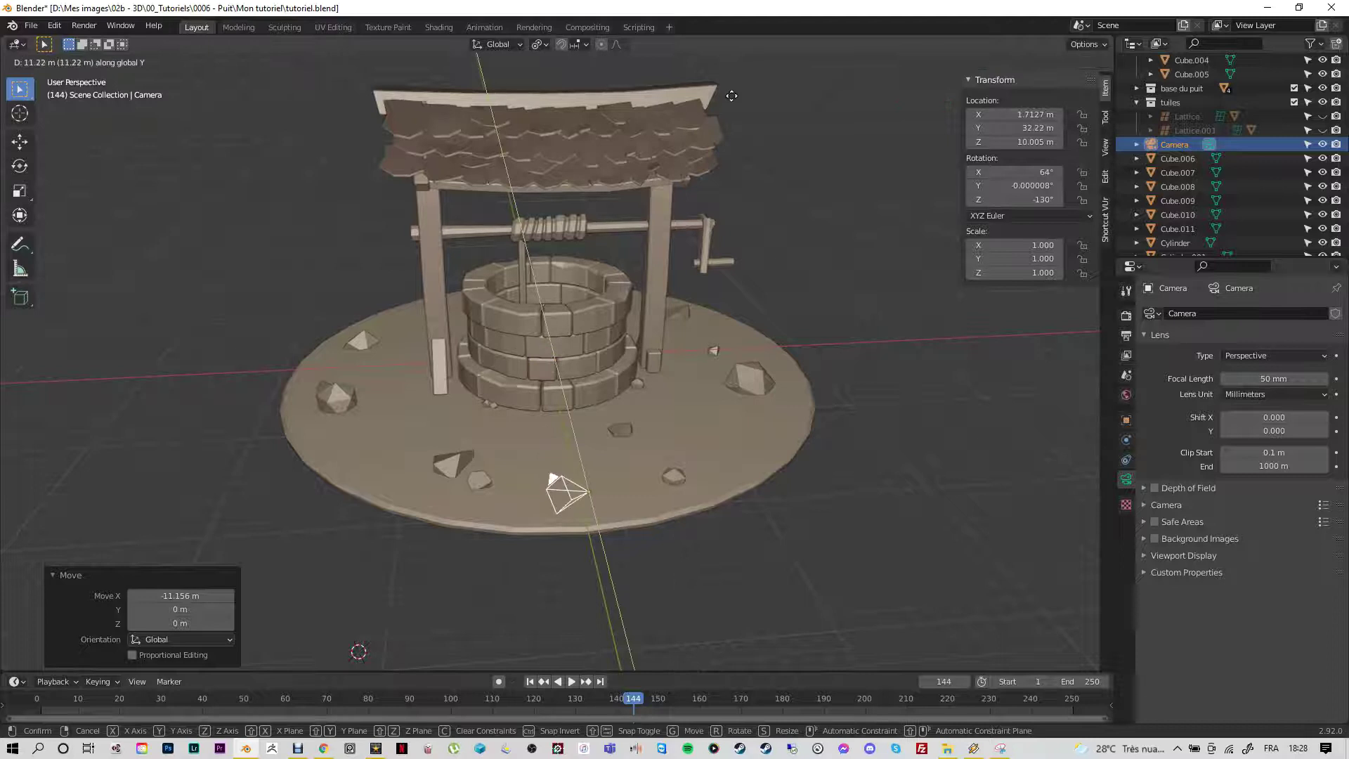
pyautogui.click(732, 95)
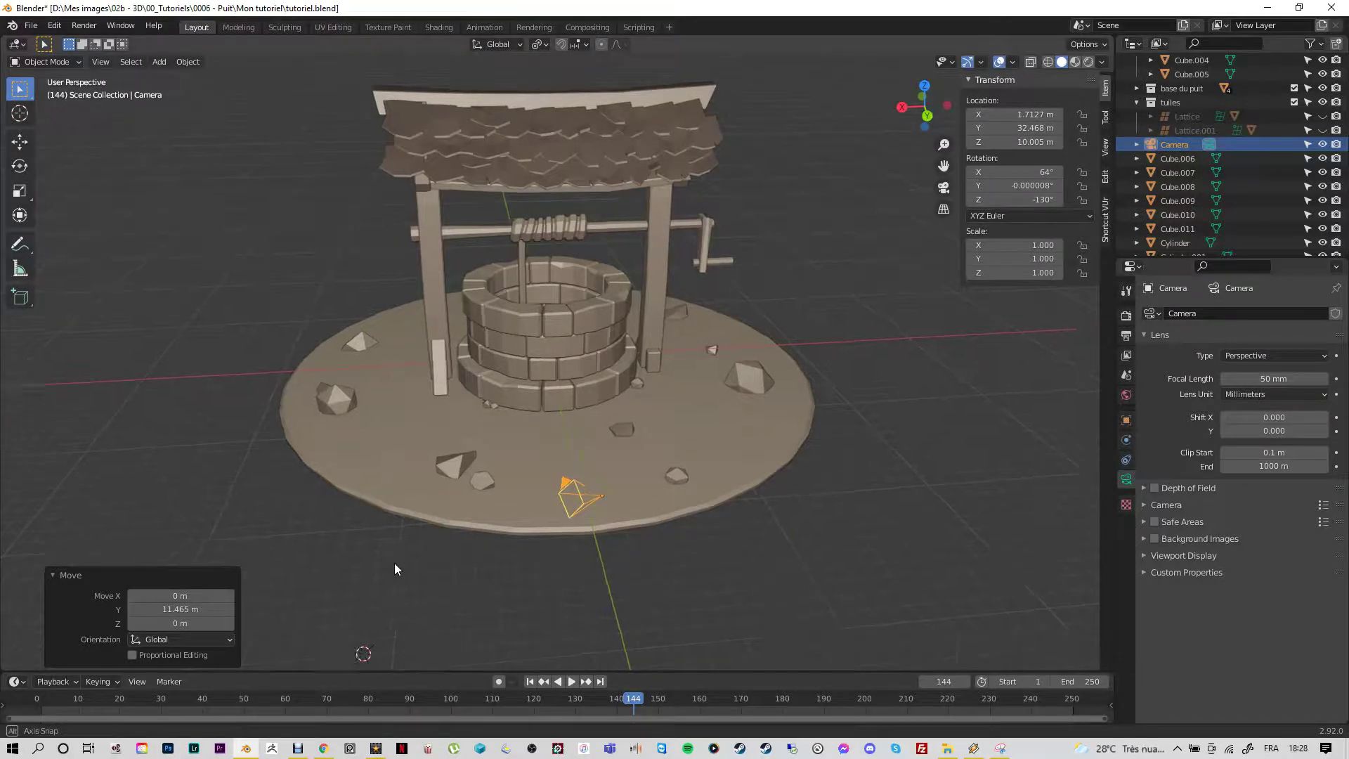
pyautogui.moveTo(394, 569); pyautogui.dragTo(419, 549, button='middle')
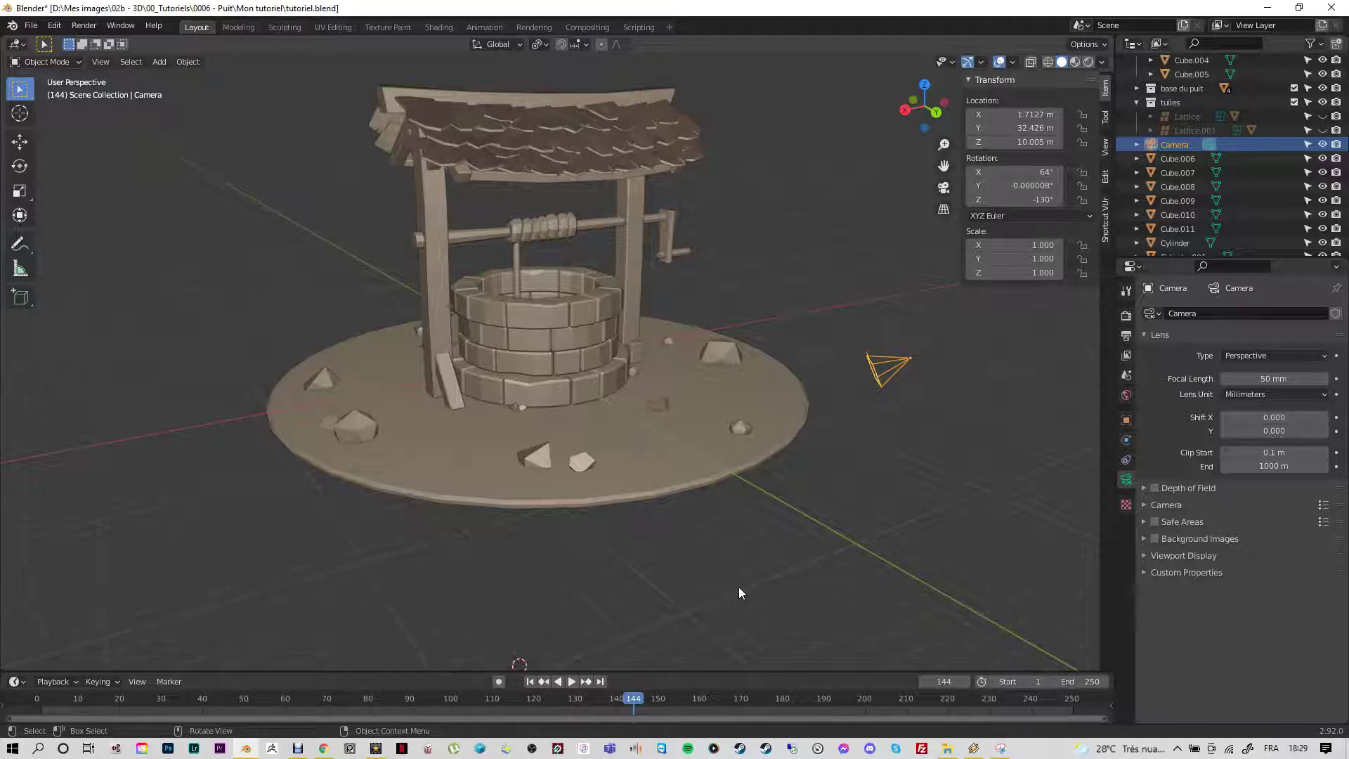
# Step: Rotate the camera about -58.6° around the global Z axis toward the well and check its framing through the camera view
pyautogui.press('r')
pyautogui.press('z')
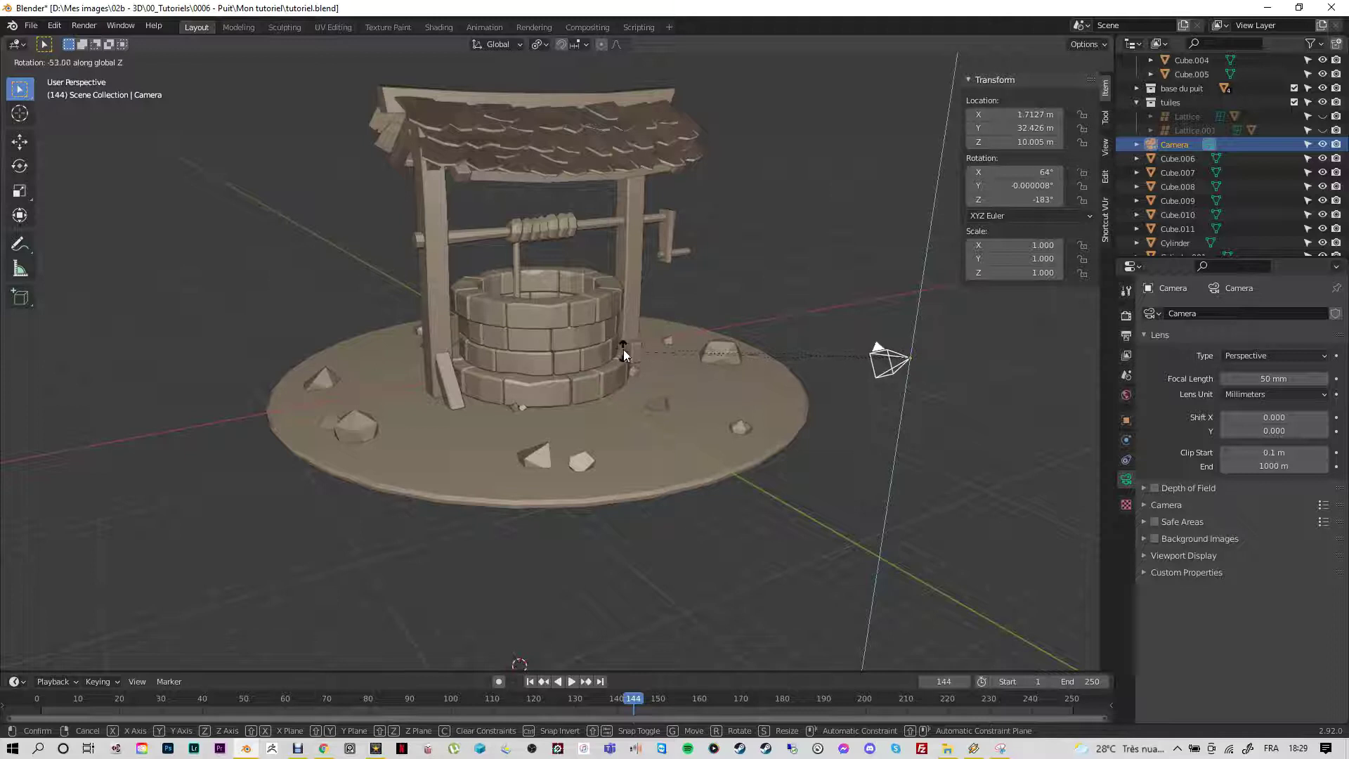
pyautogui.click(638, 328)
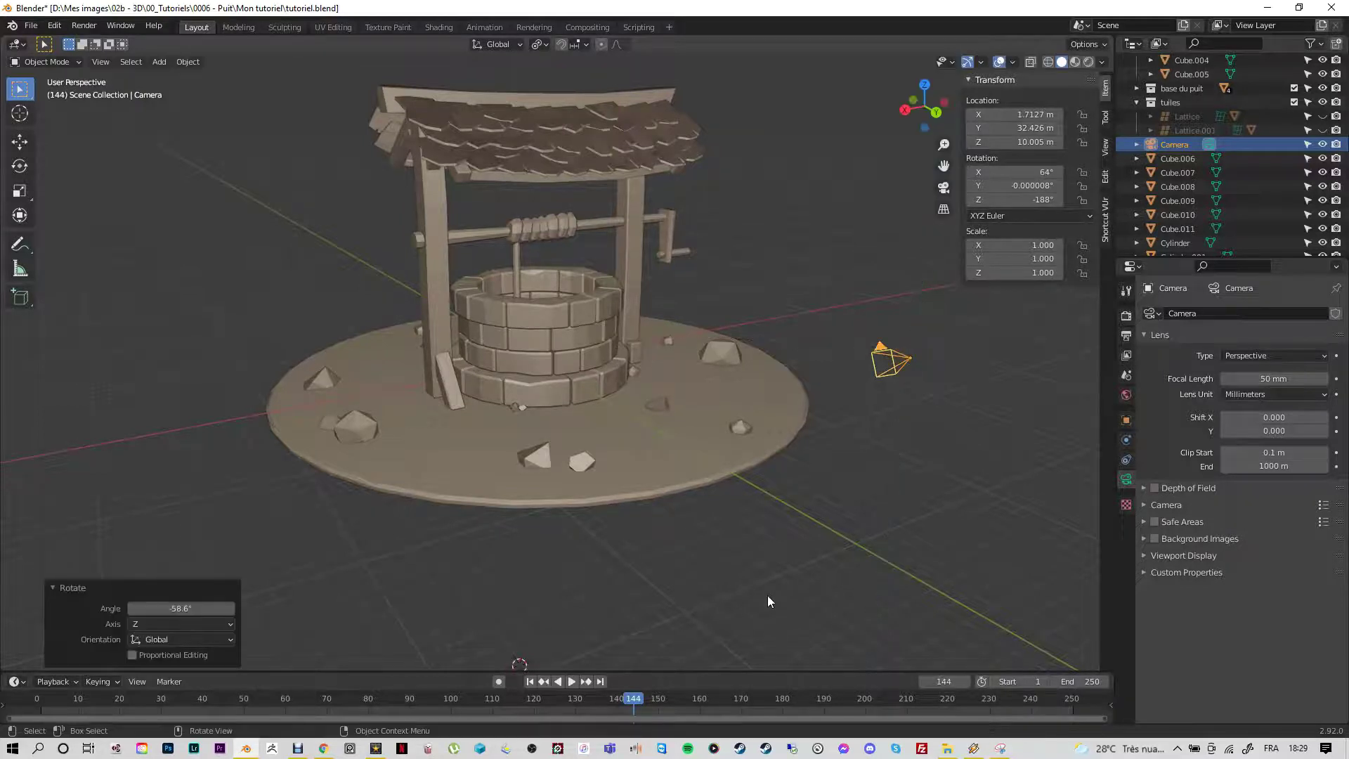
pyautogui.press('KP_0')
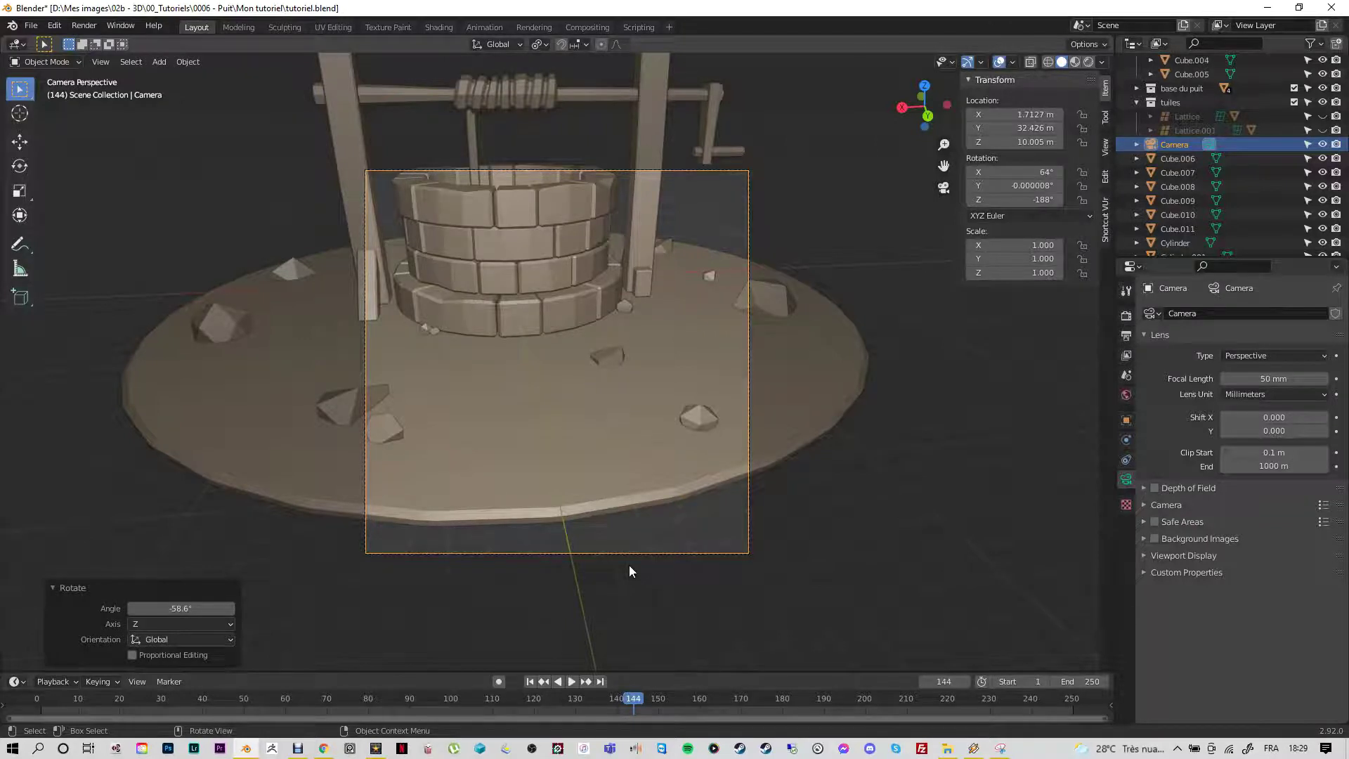
pyautogui.press('KP_0')
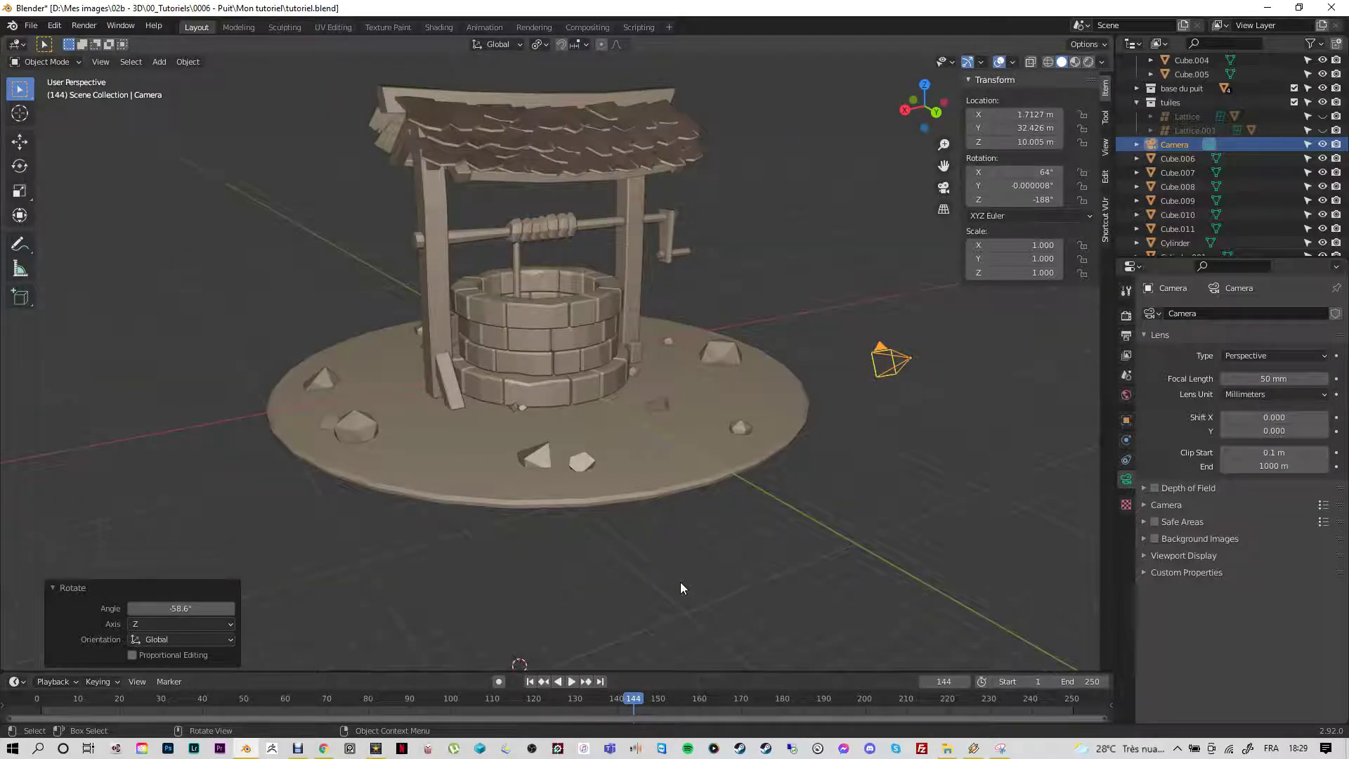
# Step: Move the camera about 12 m along the global Y axis, away from the well, and check its framing
pyautogui.press('g')
pyautogui.press('y')
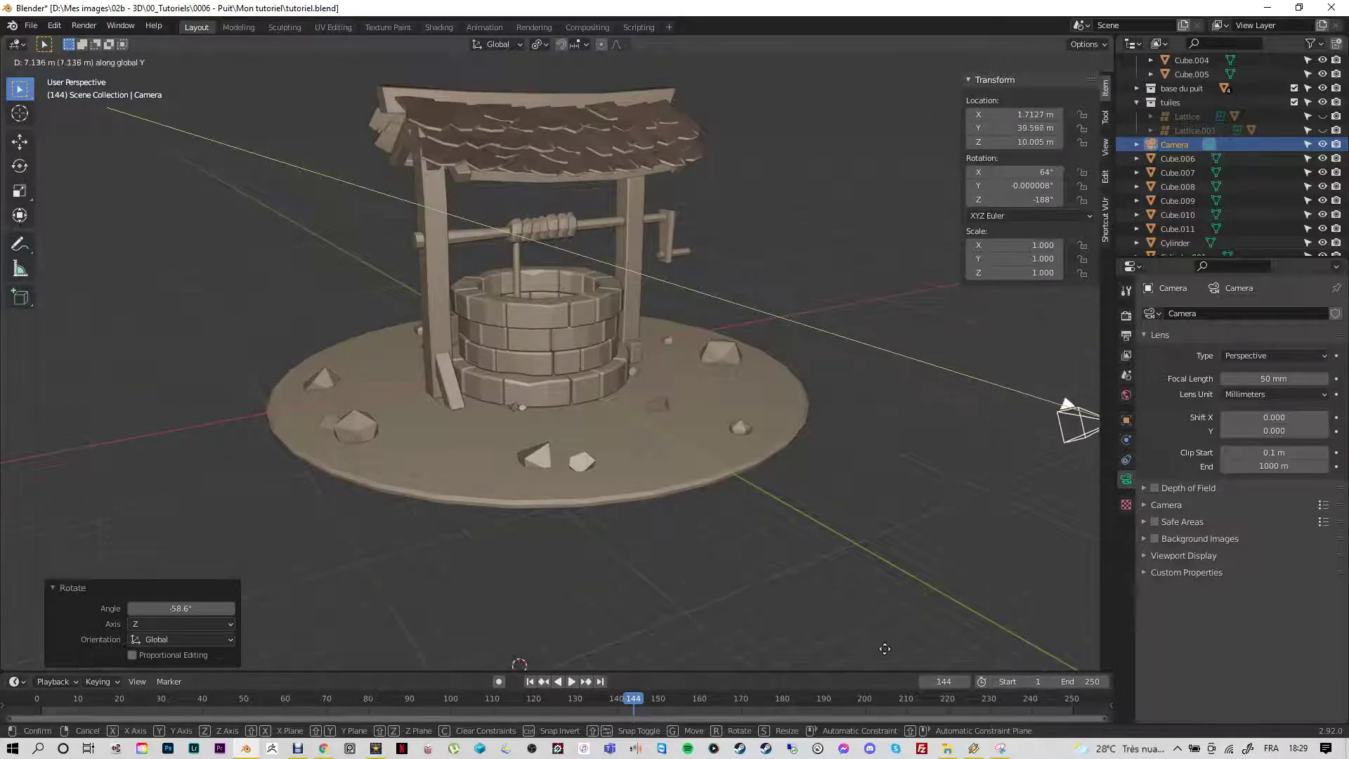
pyautogui.click(818, 617)
pyautogui.scroll(-1, 819, 617)
pyautogui.press('g')
pyautogui.press('y')
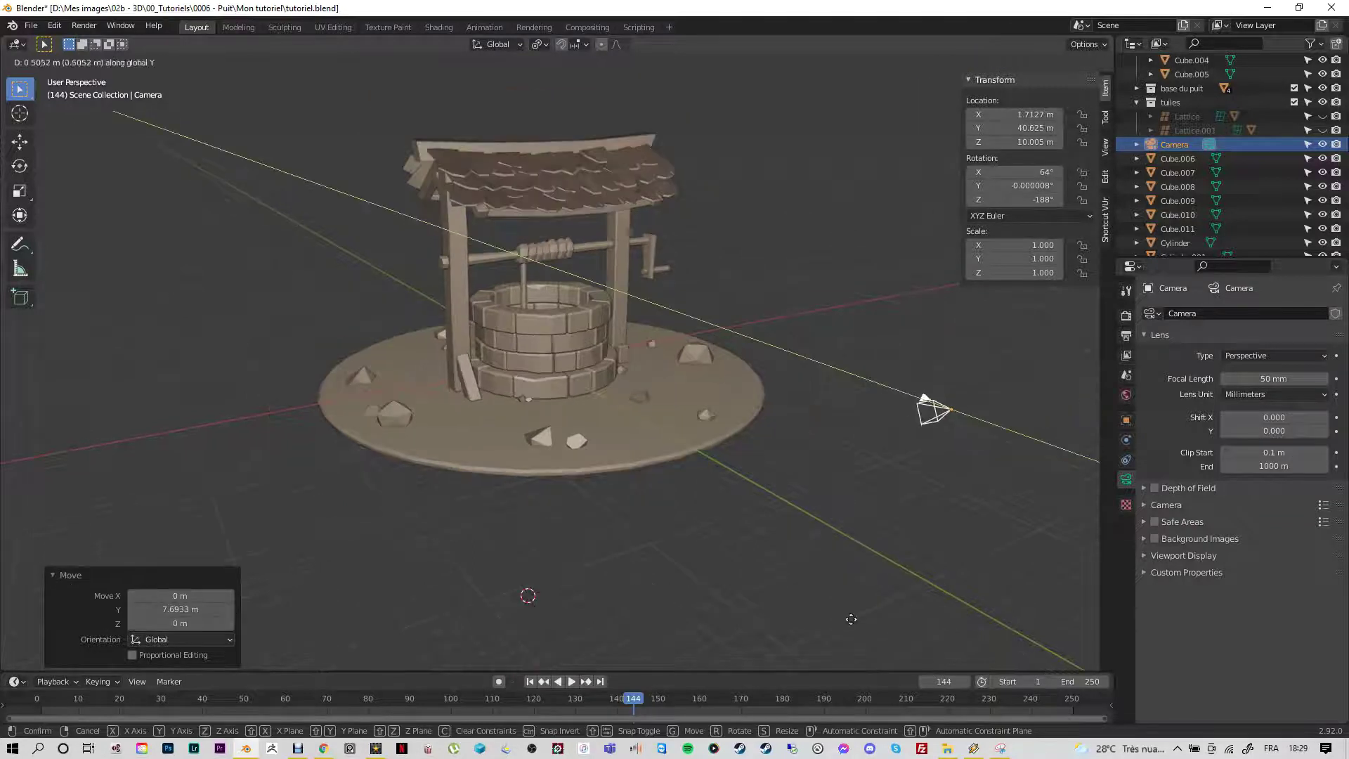
pyautogui.click(829, 634)
pyautogui.press('KP_0')
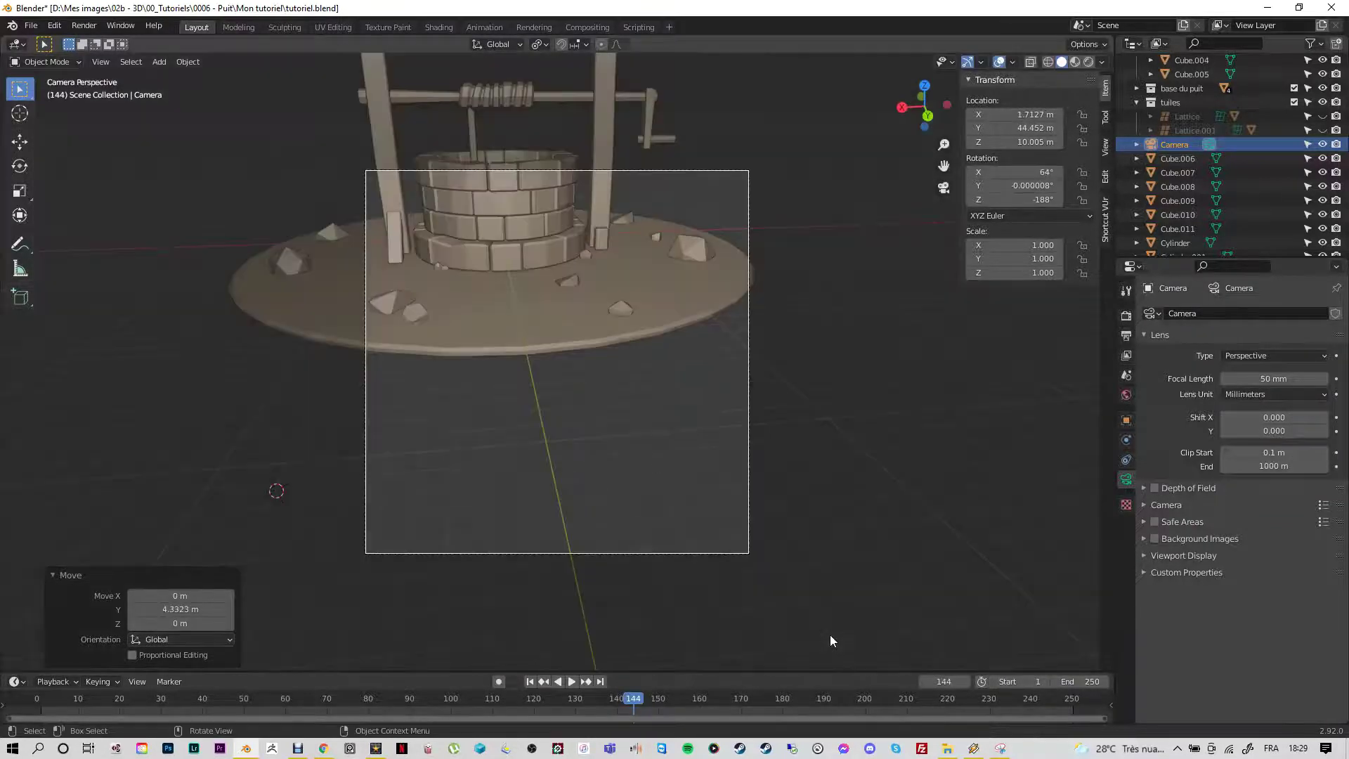
pyautogui.press('KP_0')
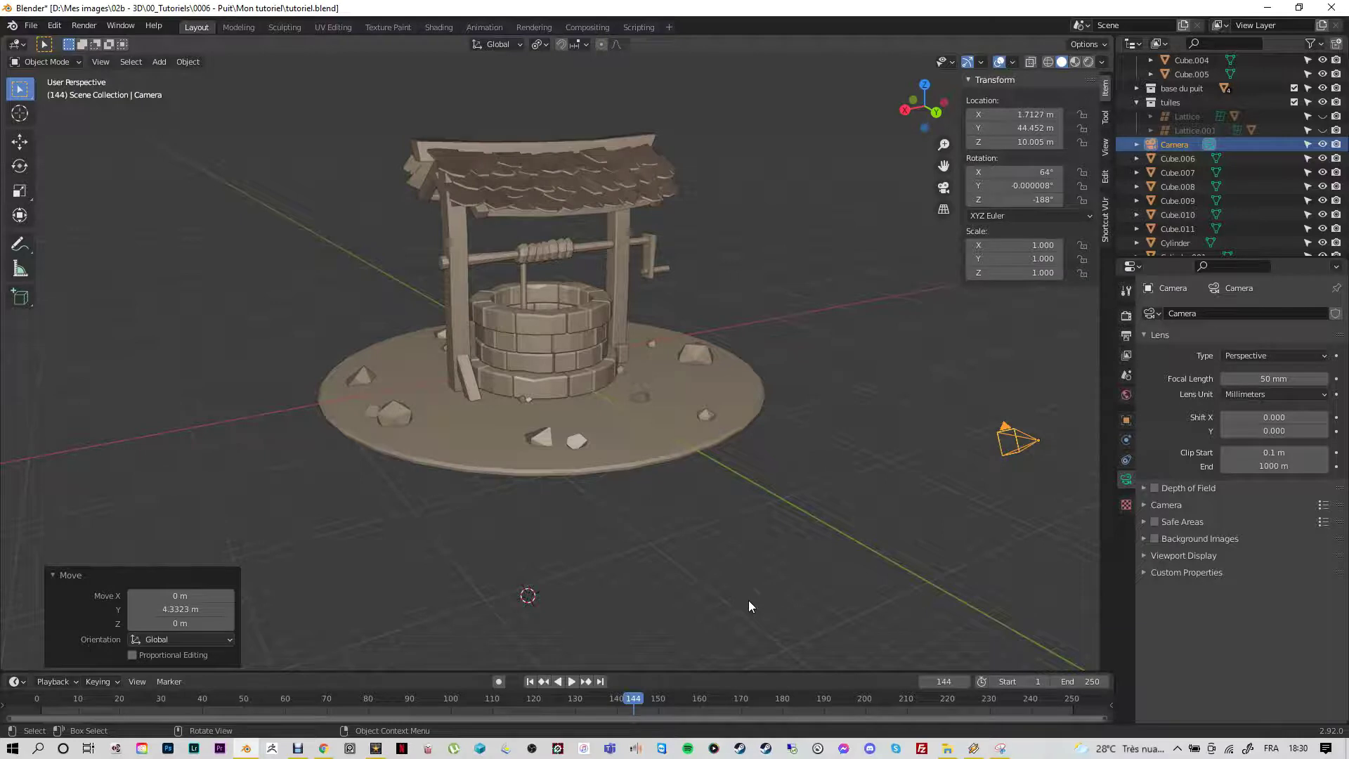
# Step: Move the camera about 15.2 m farther from the well along the global Y axis and check its framing
pyautogui.scroll(-3, 803, 521)
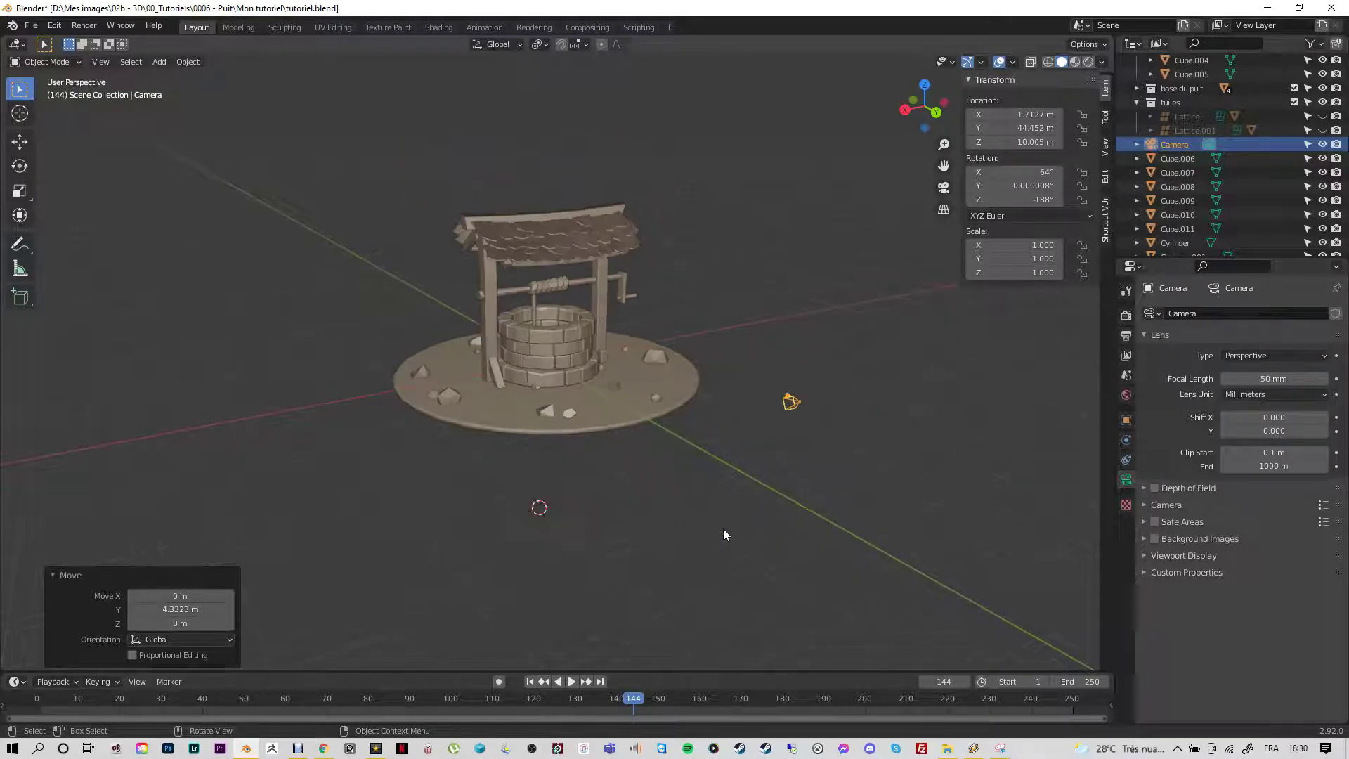
pyautogui.press('g')
pyautogui.press('y')
pyautogui.click(831, 588)
pyautogui.press('KP_0')
pyautogui.press('KP_0')
# Step: Raise the camera about 8.2 m along the global Z axis and check its framing
pyautogui.press('g')
pyautogui.press('z')
pyautogui.click(826, 577)
pyautogui.press('KP_0')
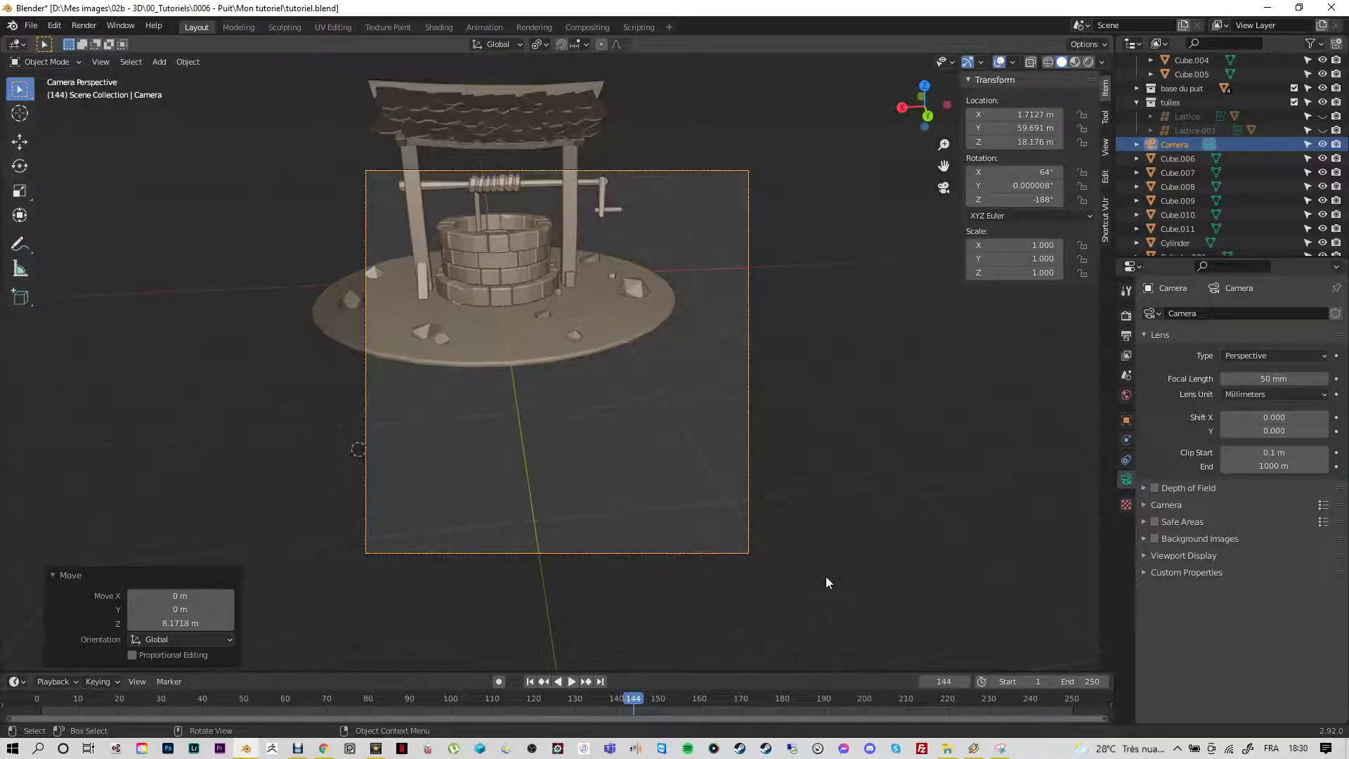
# Step: Move the camera about 8.7 m along the global X axis to center the well horizontally, checking its framing
pyautogui.press('KP_0')
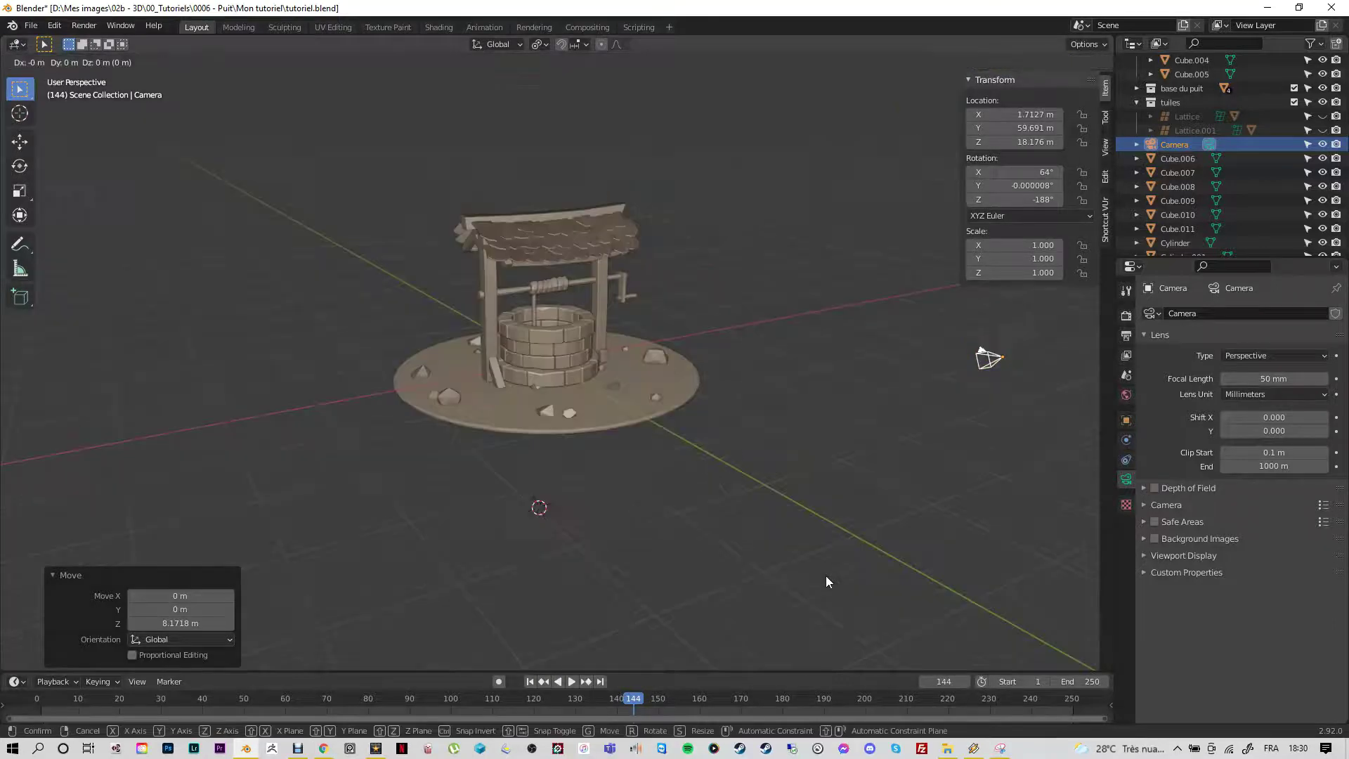
pyautogui.press('g')
pyautogui.press('x')
pyautogui.press('KP_0')
pyautogui.press('KP_0')
# Step: Raise the camera in several moves along the global Z axis to a height of about 30.4 m, checking the framing after each
pyautogui.press('g')
pyautogui.press('z')
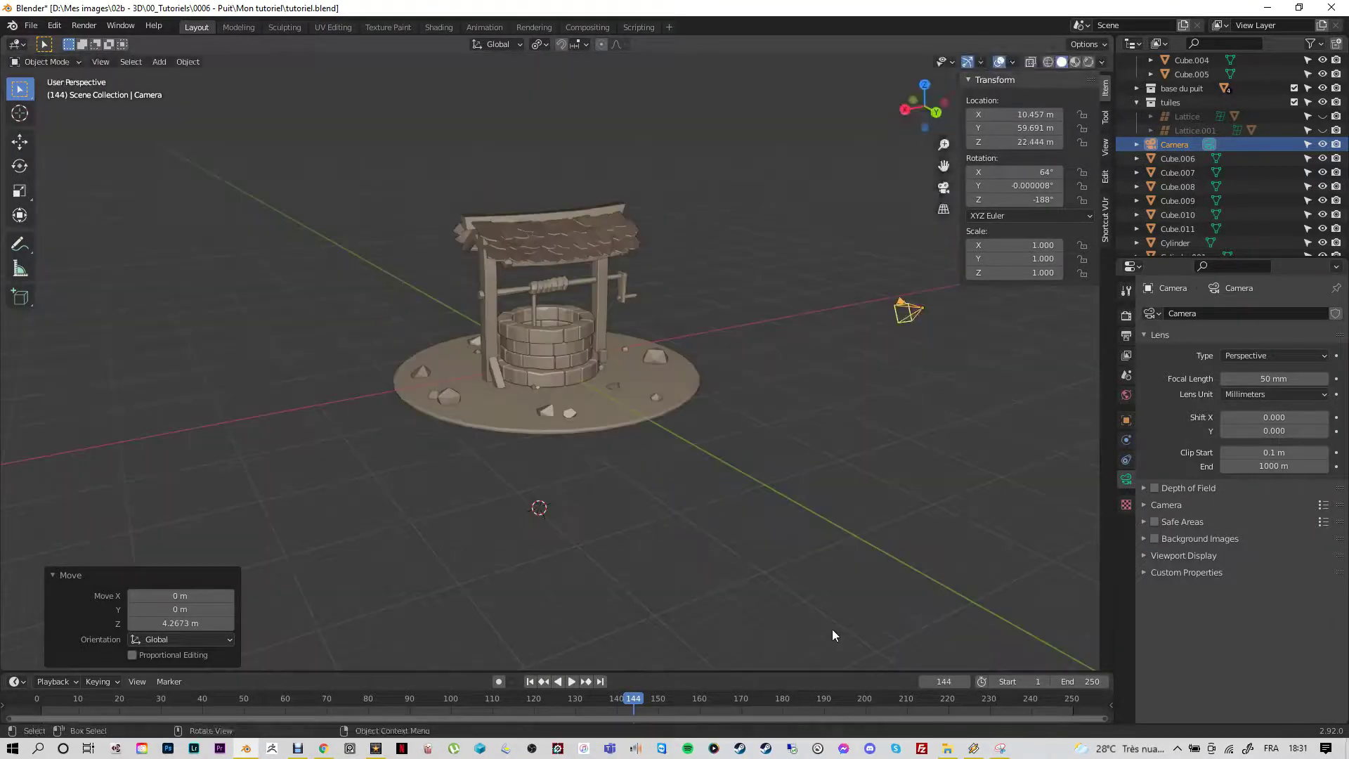
pyautogui.click(850, 633)
pyautogui.press('KP_0')
pyautogui.press('KP_0')
pyautogui.press('g')
pyautogui.press('z')
pyautogui.click(857, 553)
pyautogui.press('KP_0')
pyautogui.press('KP_0')
pyautogui.press('g')
pyautogui.press('z')
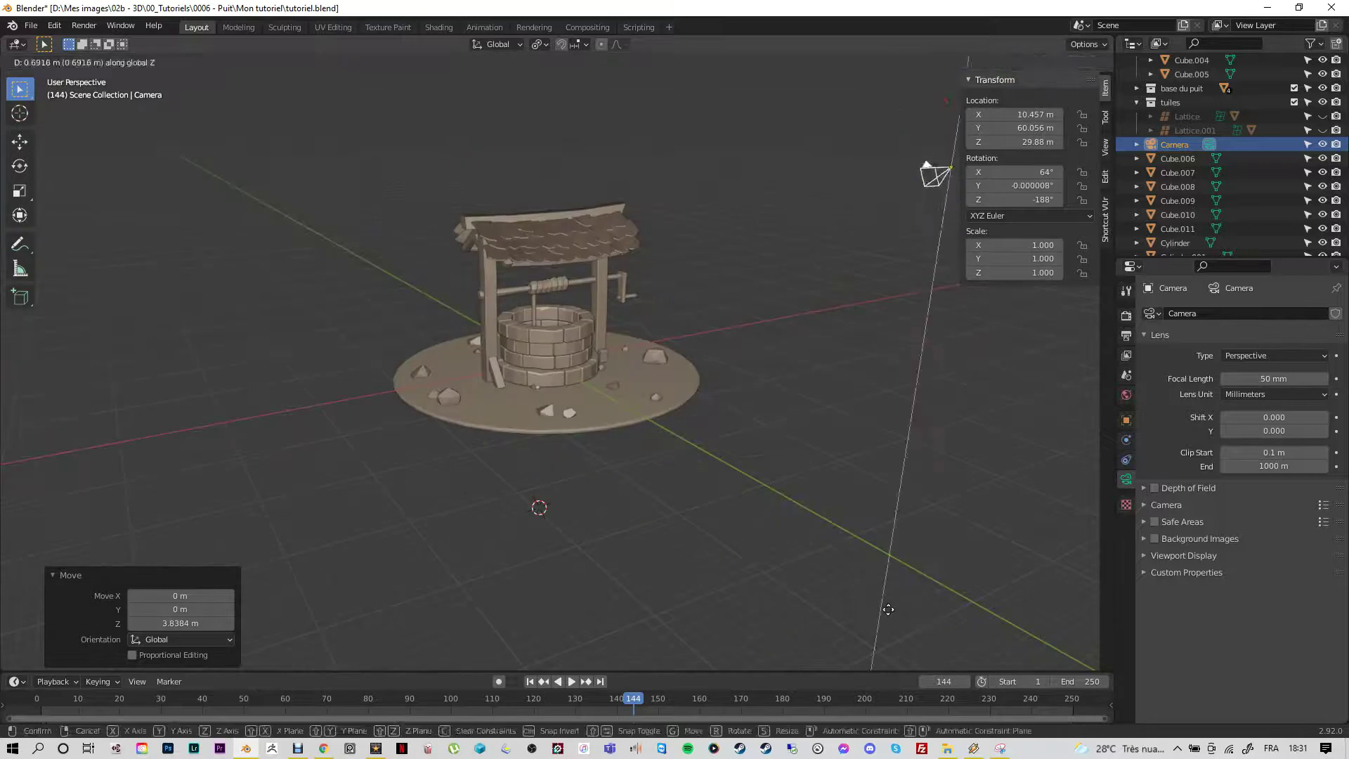
pyautogui.click(888, 605)
pyautogui.press('KP_0')
pyautogui.press('KP_0')
# Step: Move the camera about -2.07 m along the global X axis and look through it to check the framing
pyautogui.press('g')
pyautogui.press('x')
pyautogui.click(899, 667)
pyautogui.press('KP_0')
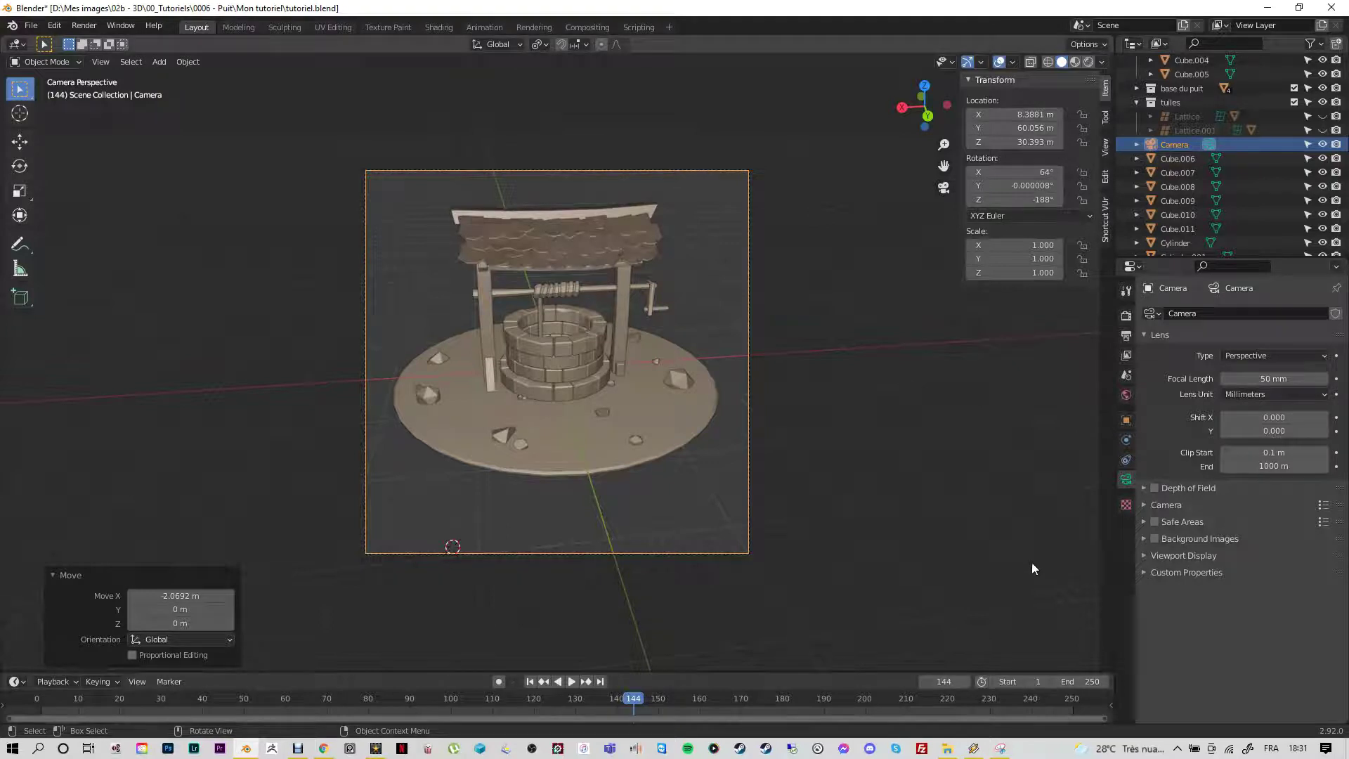
# Step: Set the horizontal resolution of the render output to 1920 px
pyautogui.click(1126, 336)
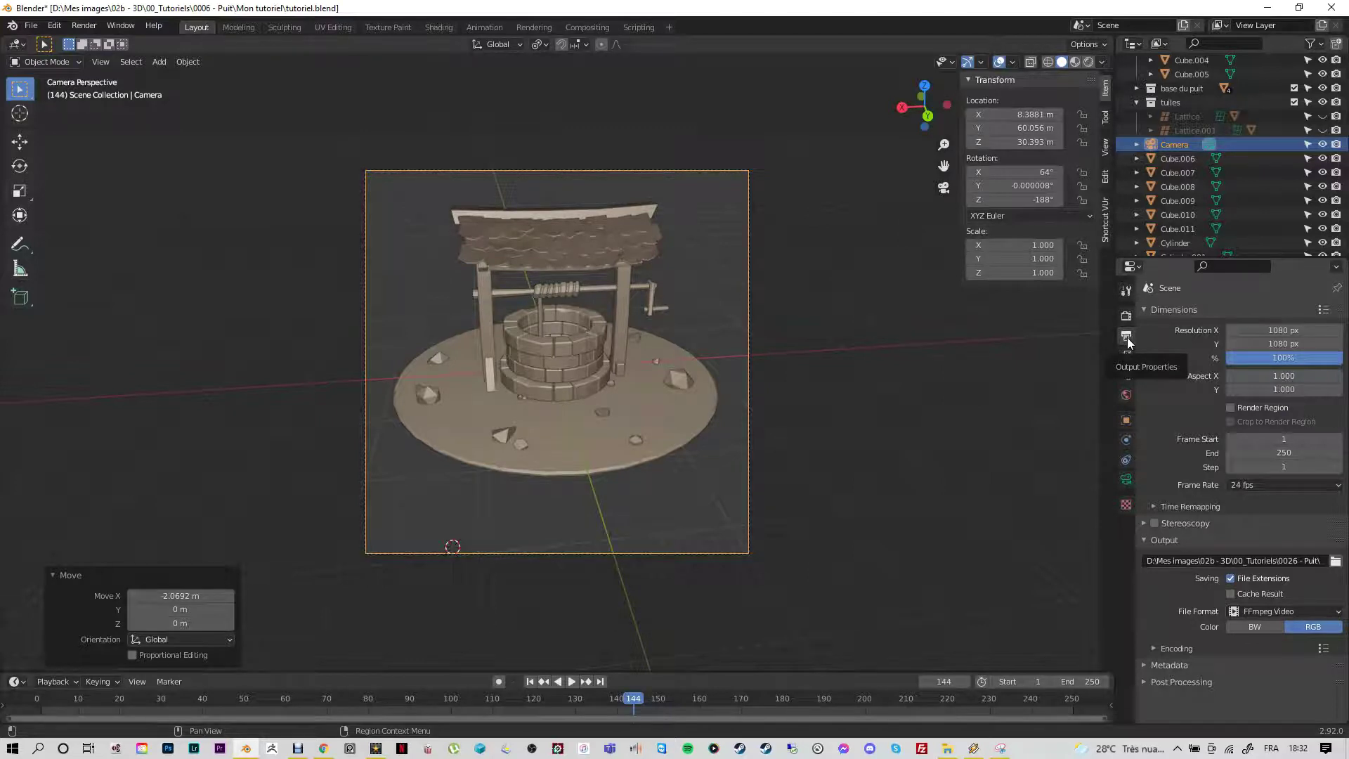
pyautogui.click(1250, 330)
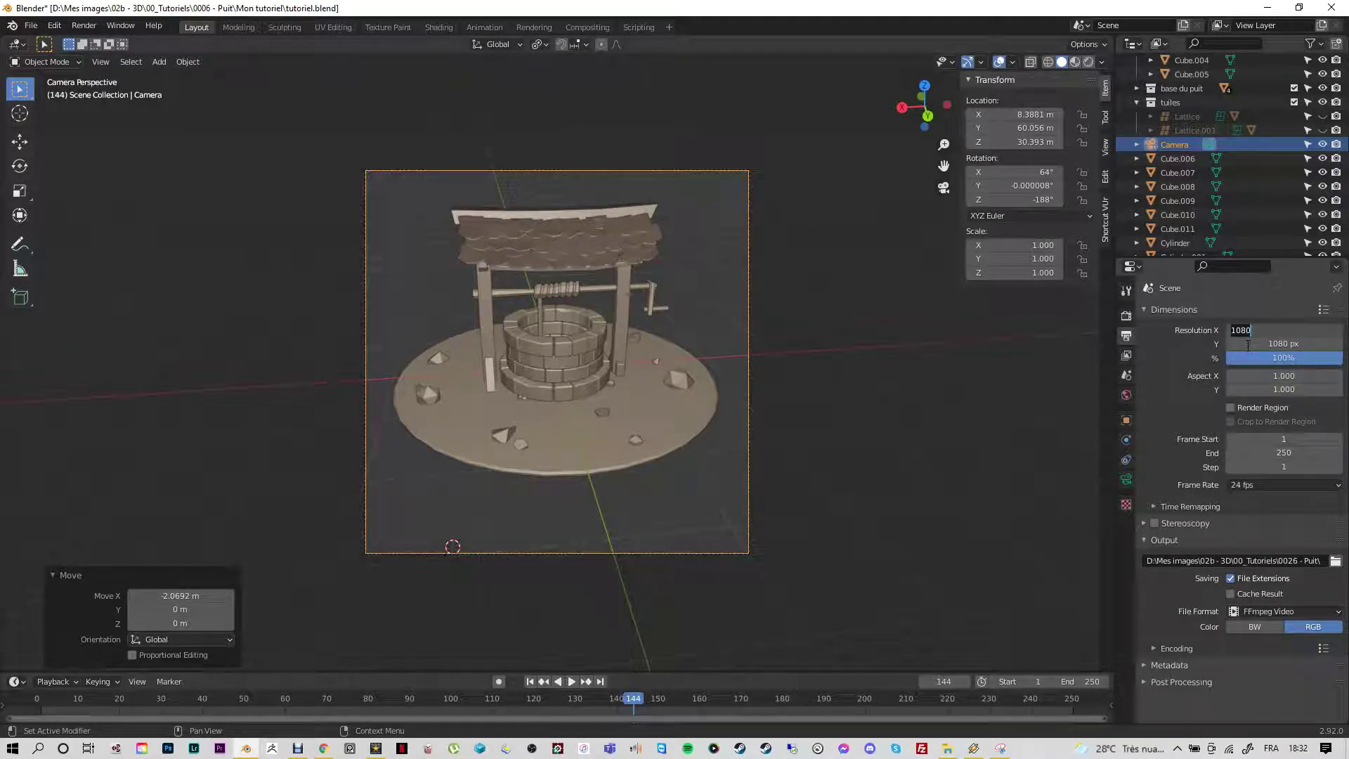
pyautogui.press('Return')
pyautogui.click(1249, 331)
pyautogui.click(1254, 344)
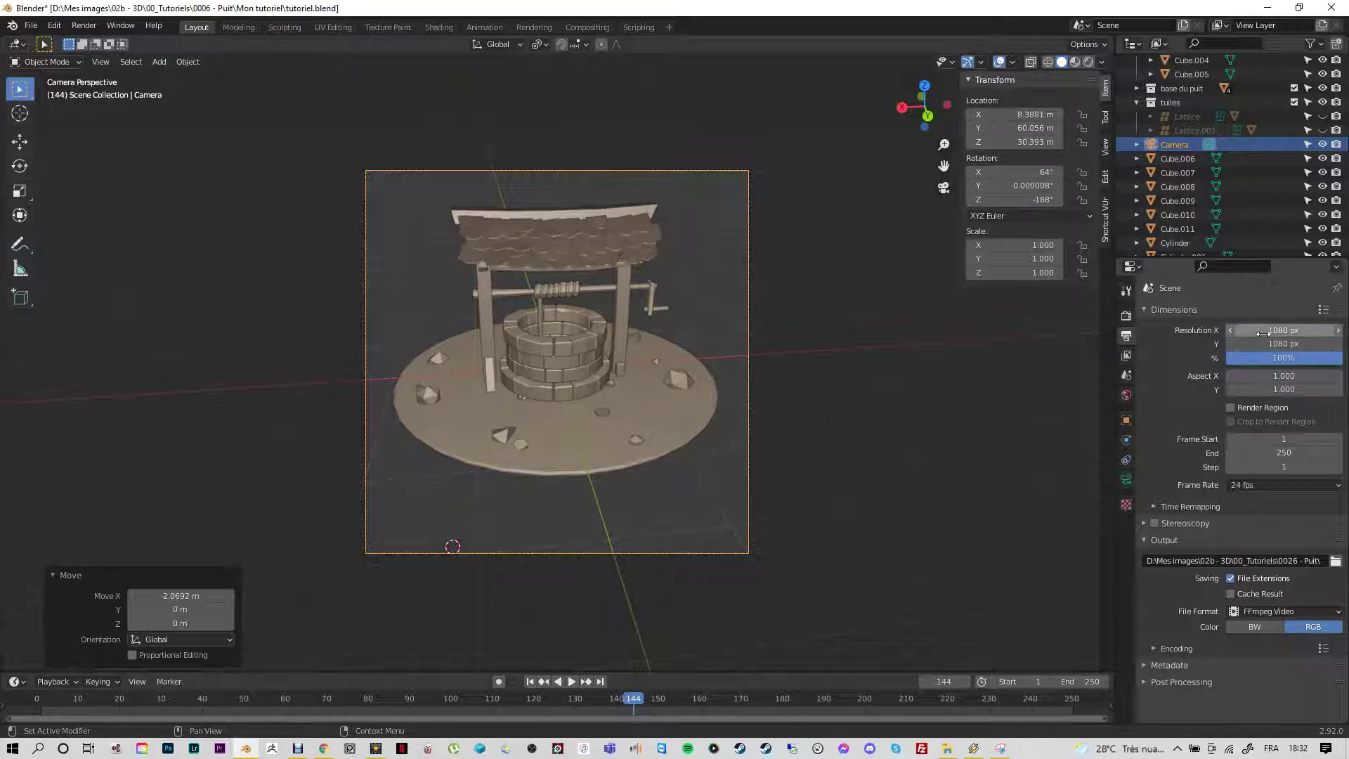
pyautogui.click(1263, 332)
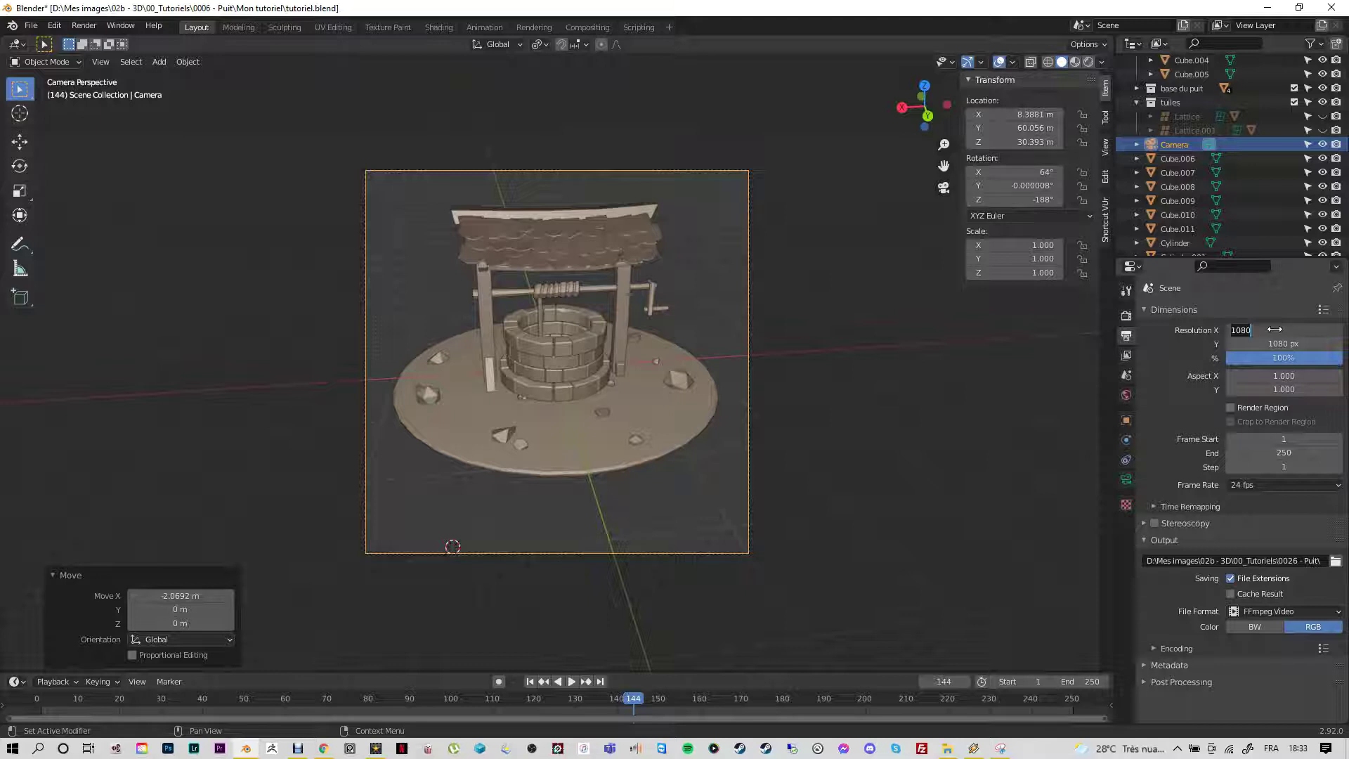
pyautogui.write('1920')
pyautogui.press('Return')
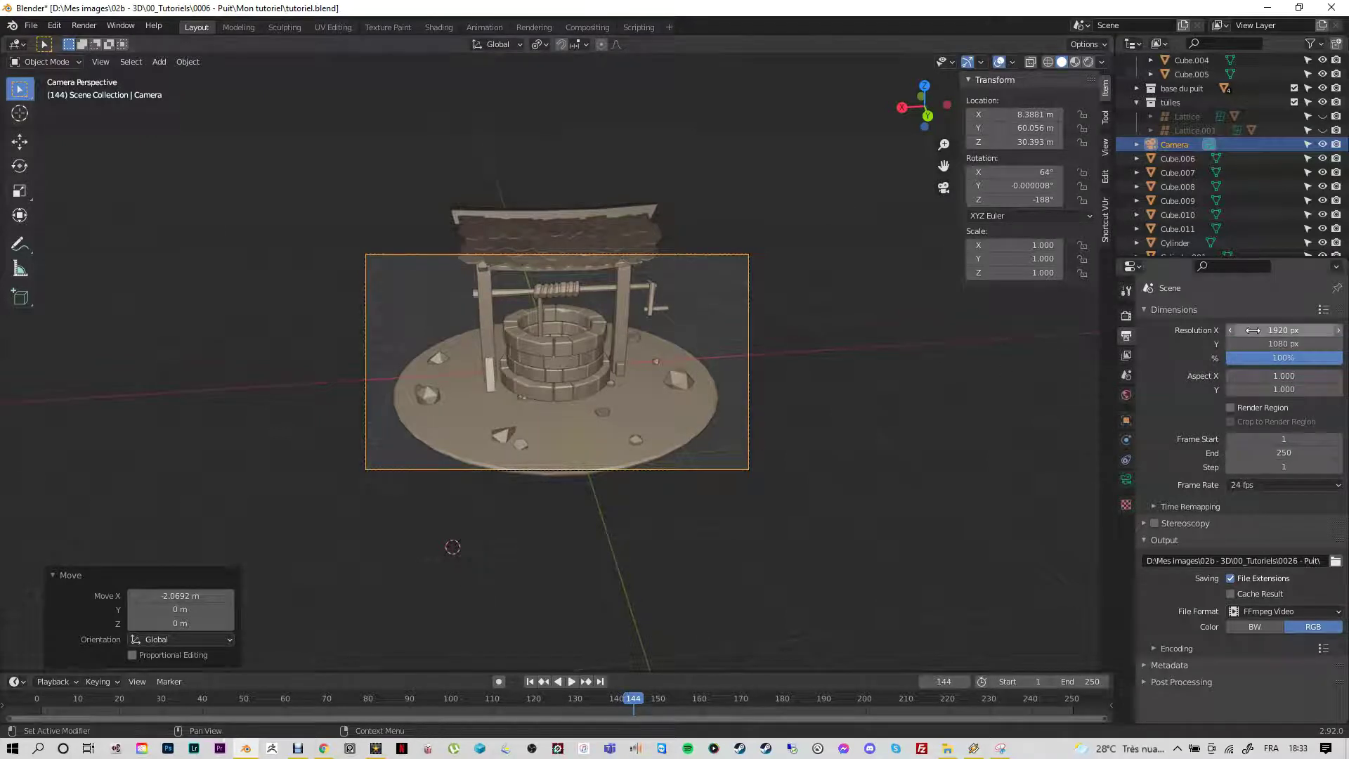
# Step: Set the render output resolution to a square 1080 × 1080 px
pyautogui.click(1283, 330)
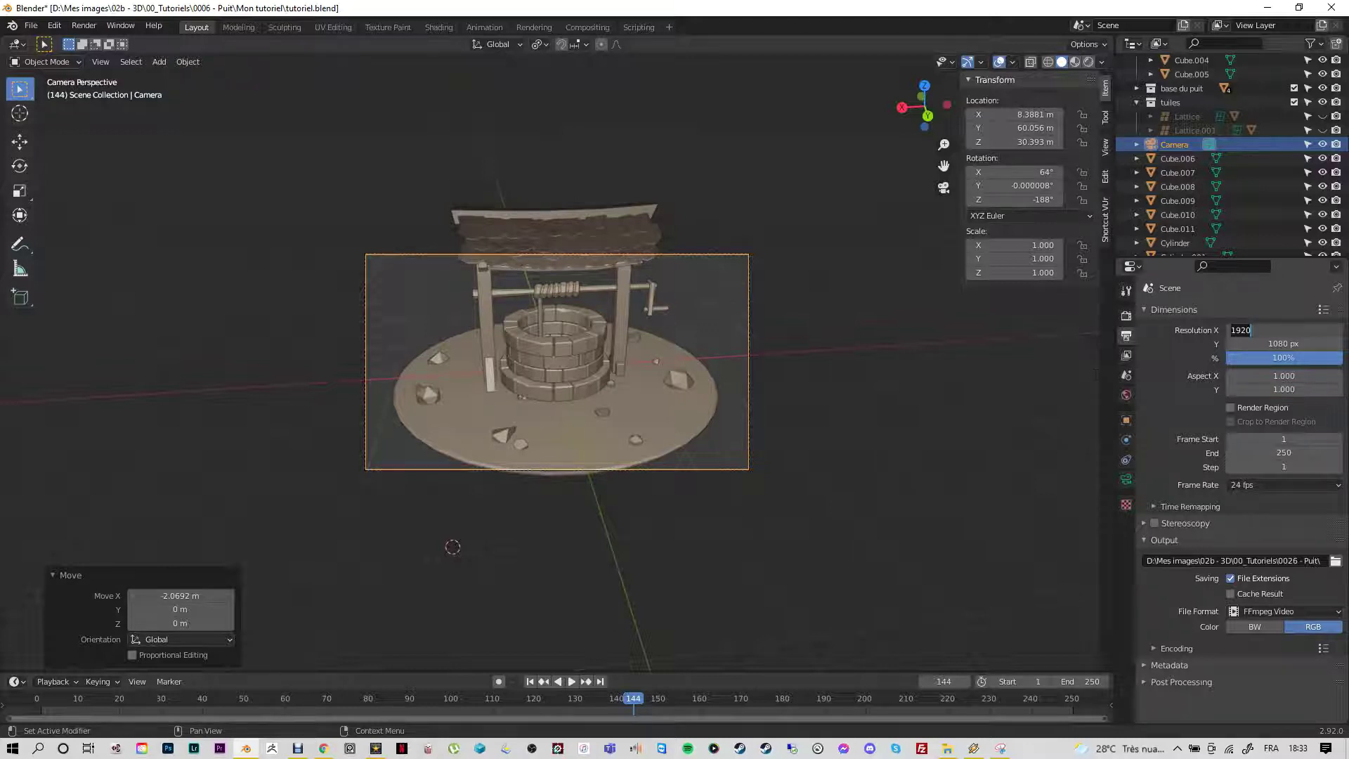
pyautogui.write('1080')
pyautogui.press('Return')
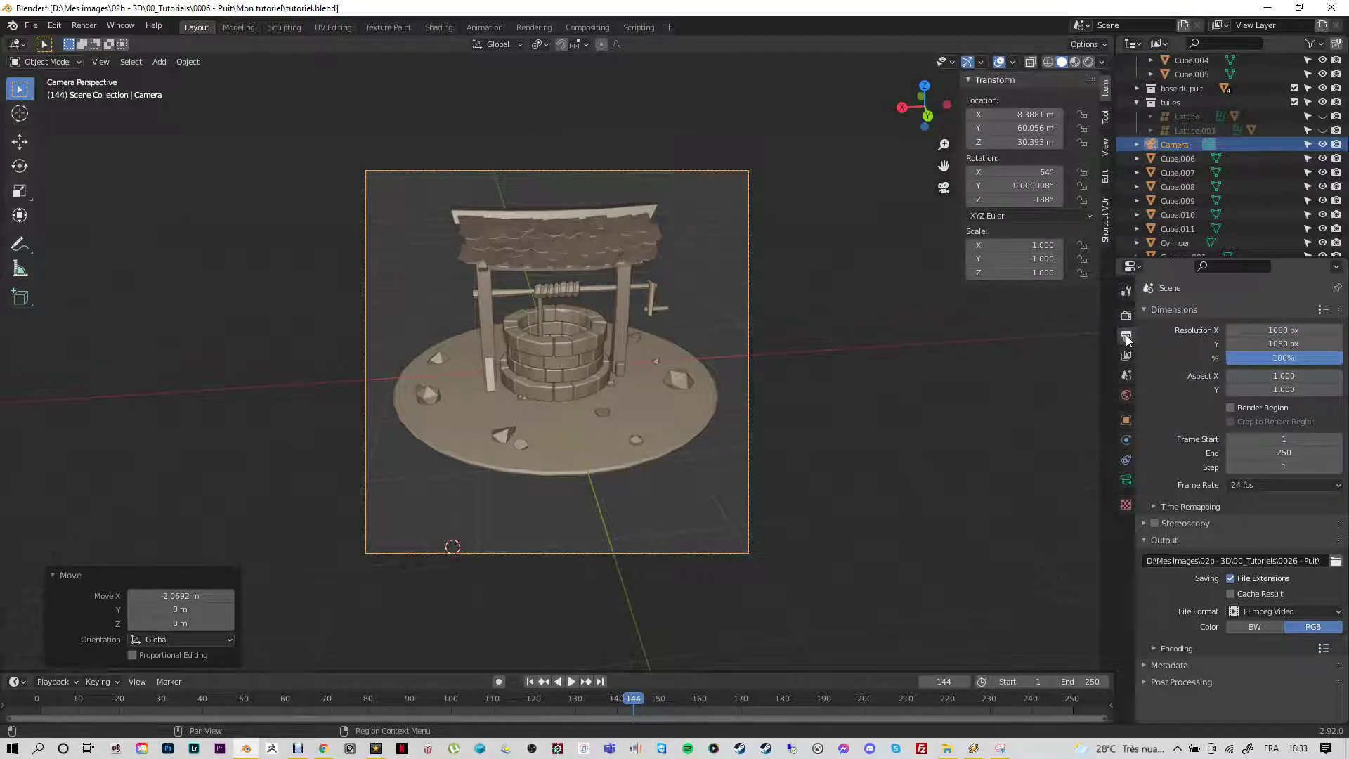
pyautogui.click(1261, 331)
pyautogui.press('Return')
pyautogui.click(1236, 343)
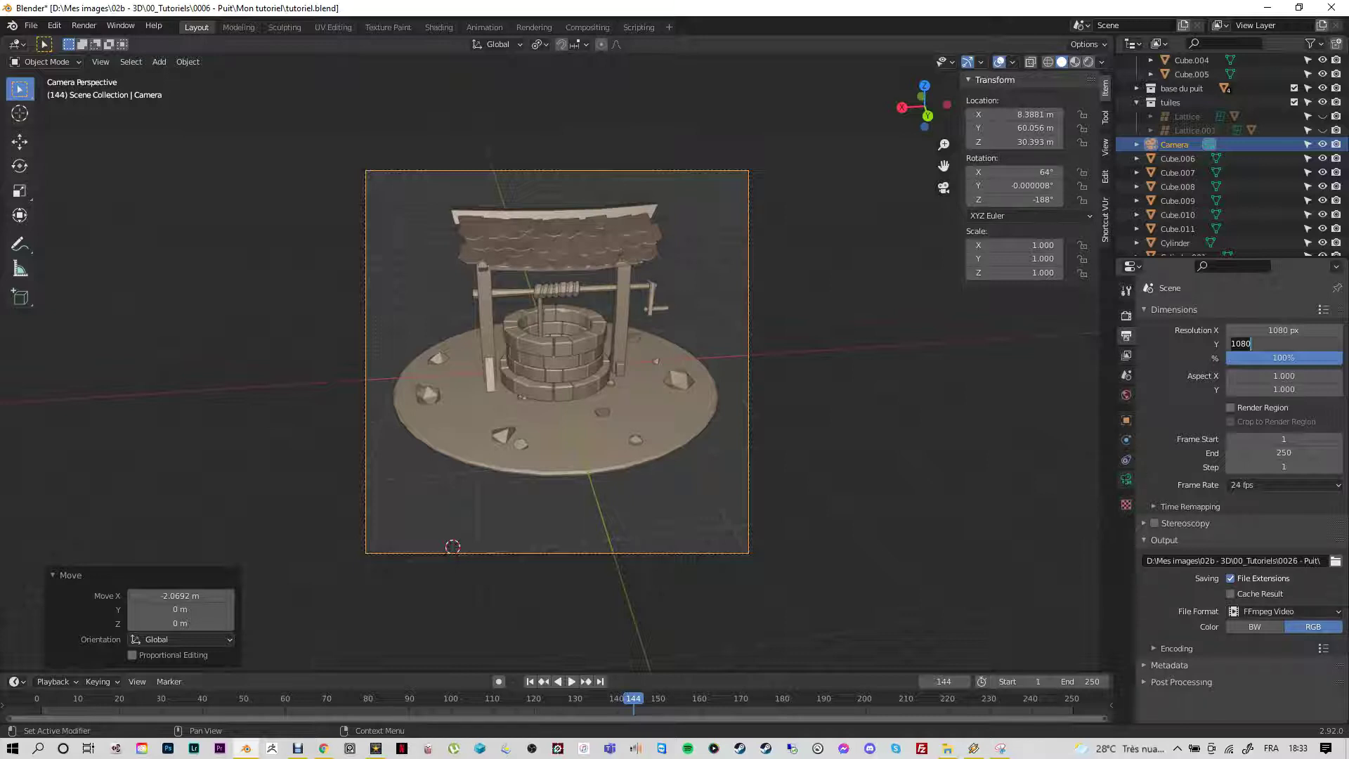
pyautogui.press('Return')
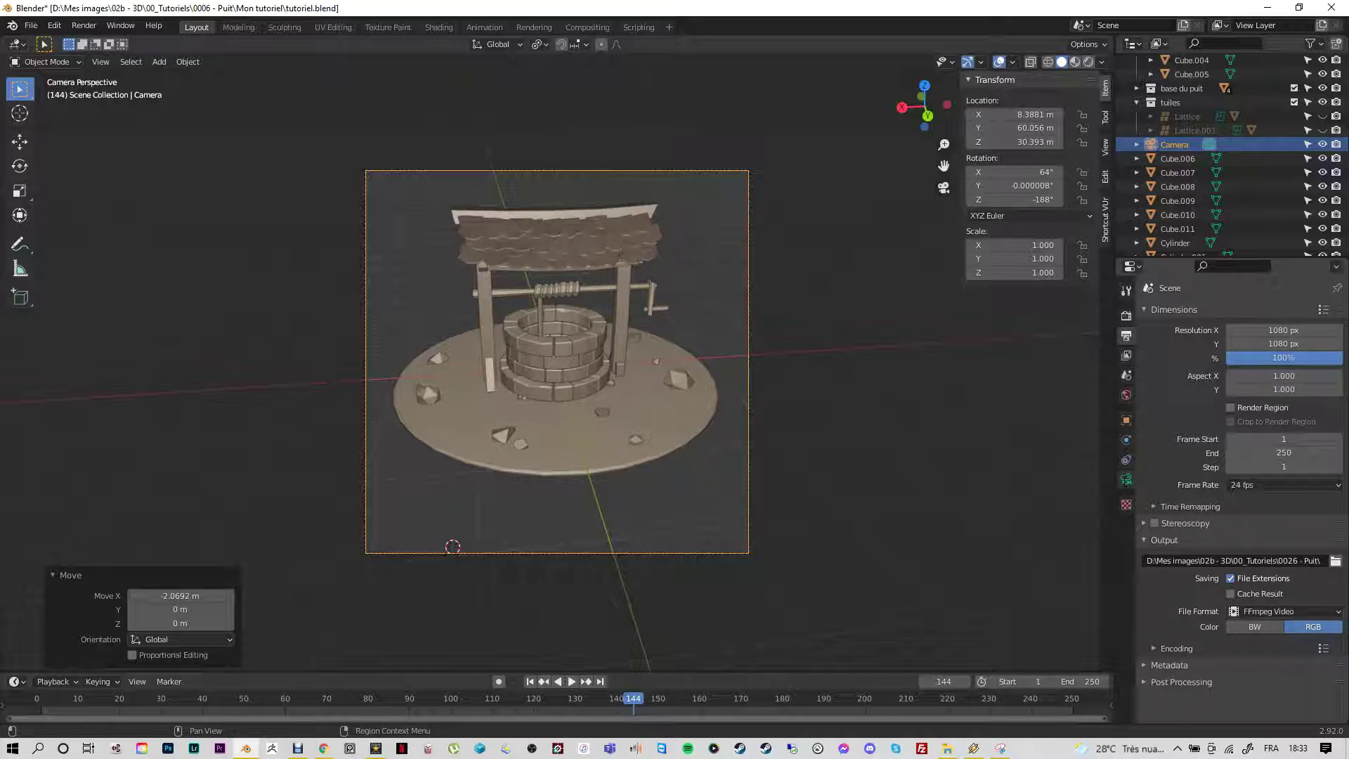
# Step: Show the camera's lens settings and open its focal length for editing
pyautogui.click(1126, 479)
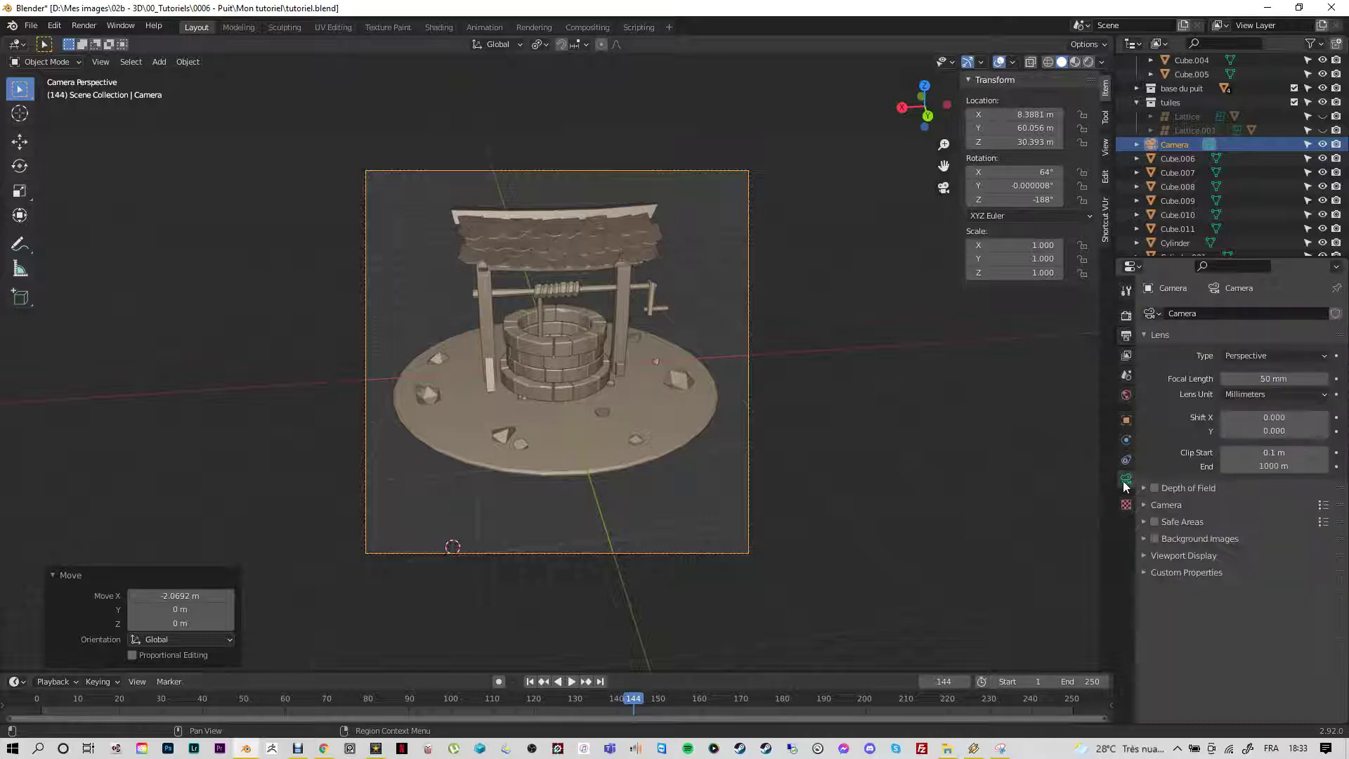
pyautogui.click(1270, 379)
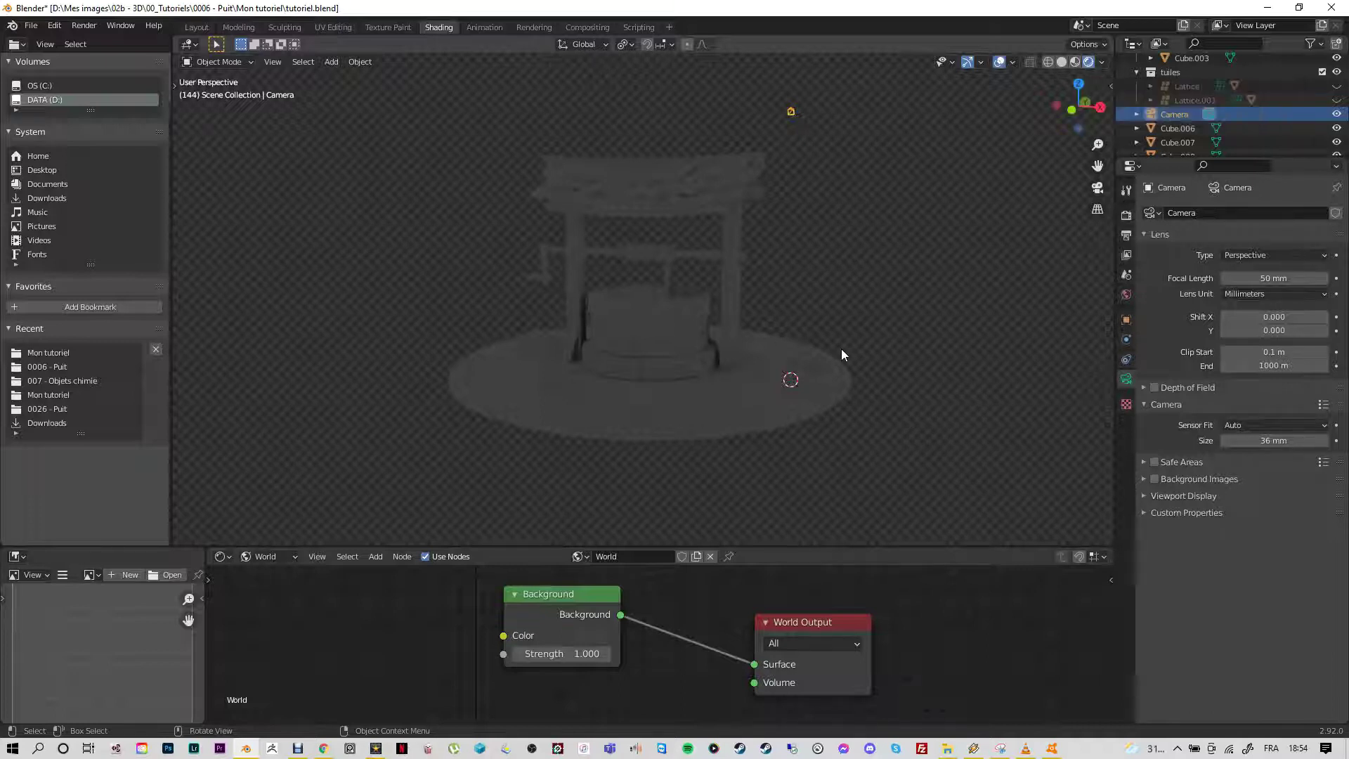
# Step: Show the scene in Material Preview shading and examine the well's lighting from several angles
pyautogui.click(1076, 63)
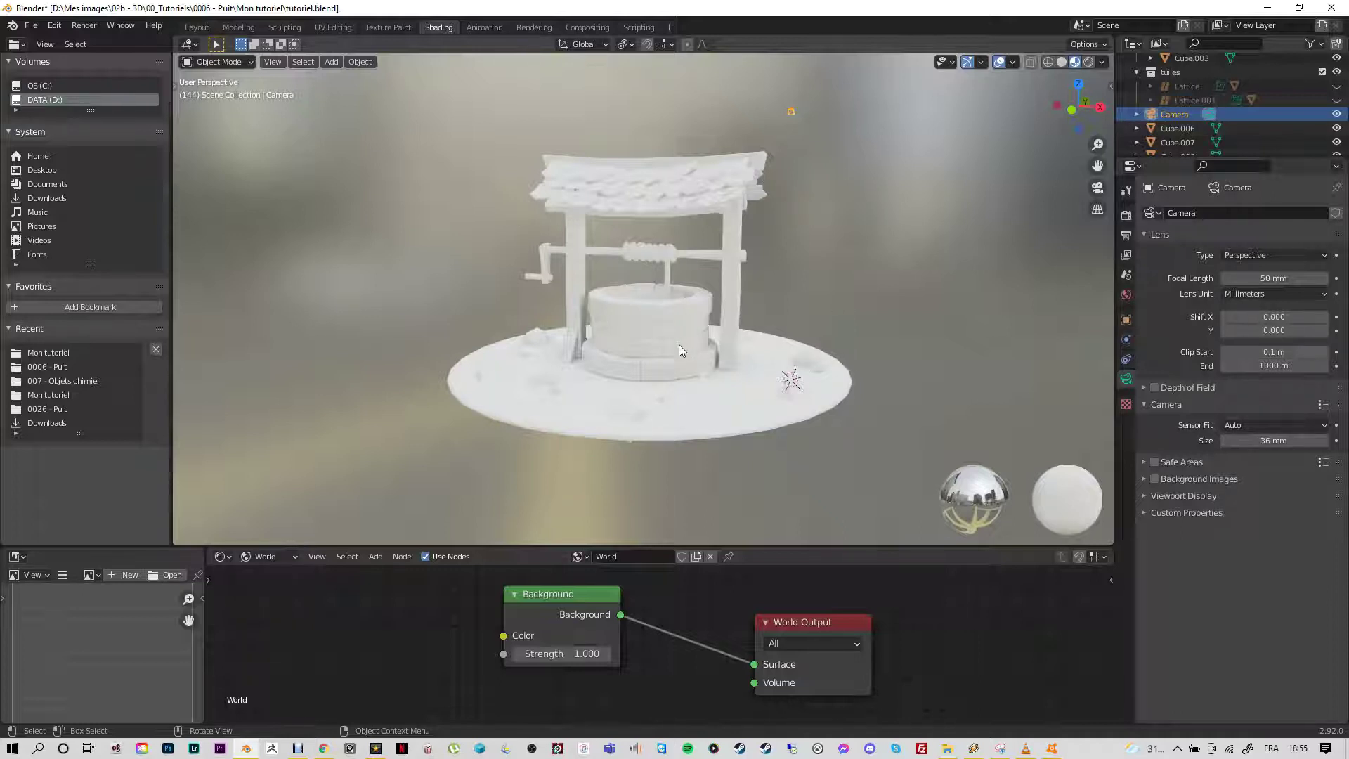
pyautogui.moveTo(701, 356); pyautogui.dragTo(656, 400, button='middle')
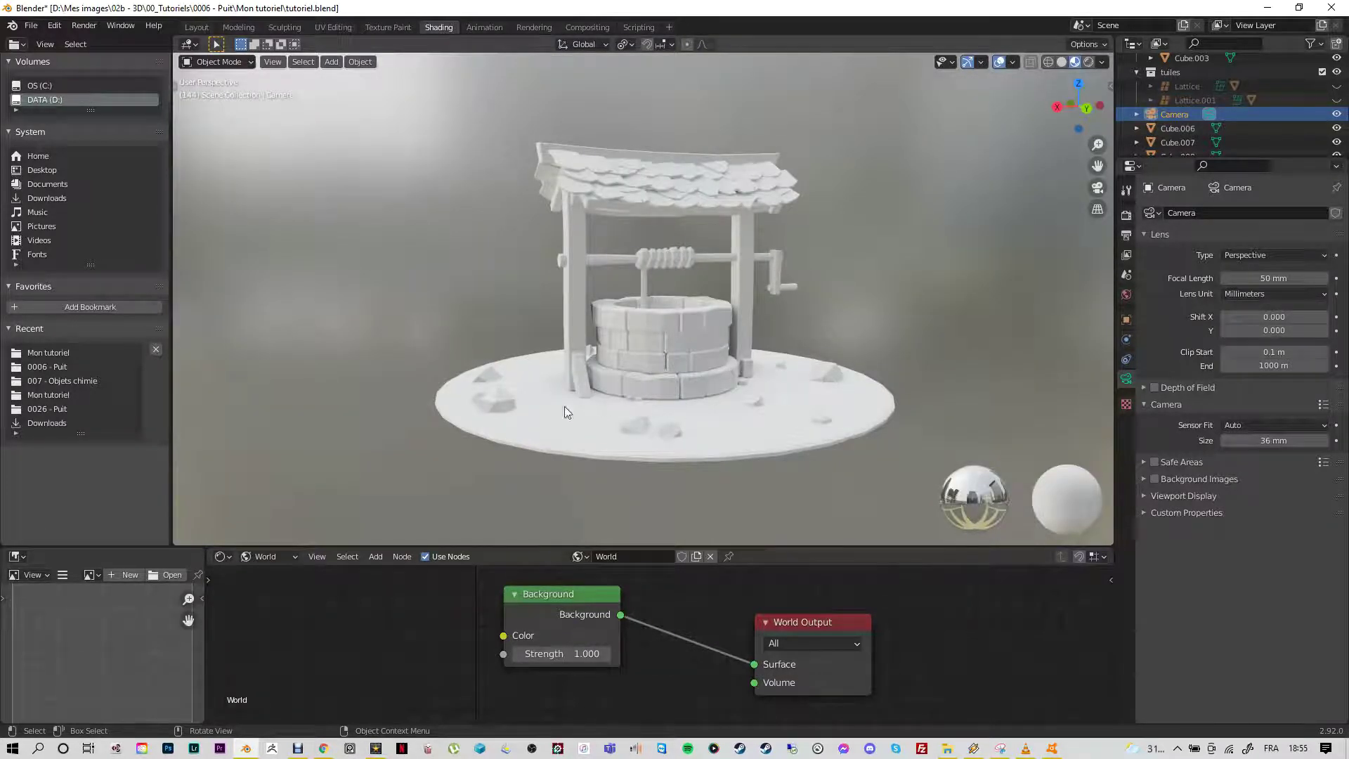
pyautogui.moveTo(566, 412); pyautogui.dragTo(356, 116, button='middle')
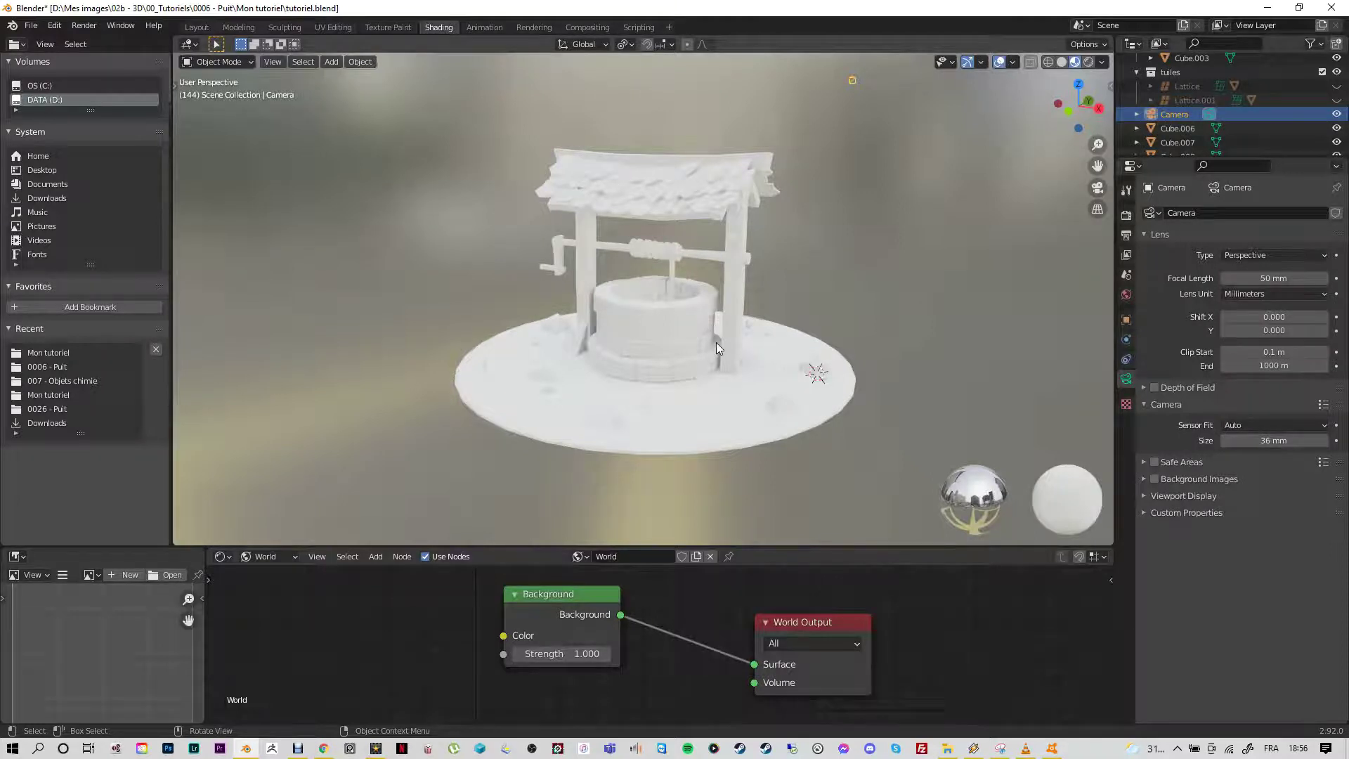
pyautogui.moveTo(715, 343); pyautogui.dragTo(638, 330, button='middle')
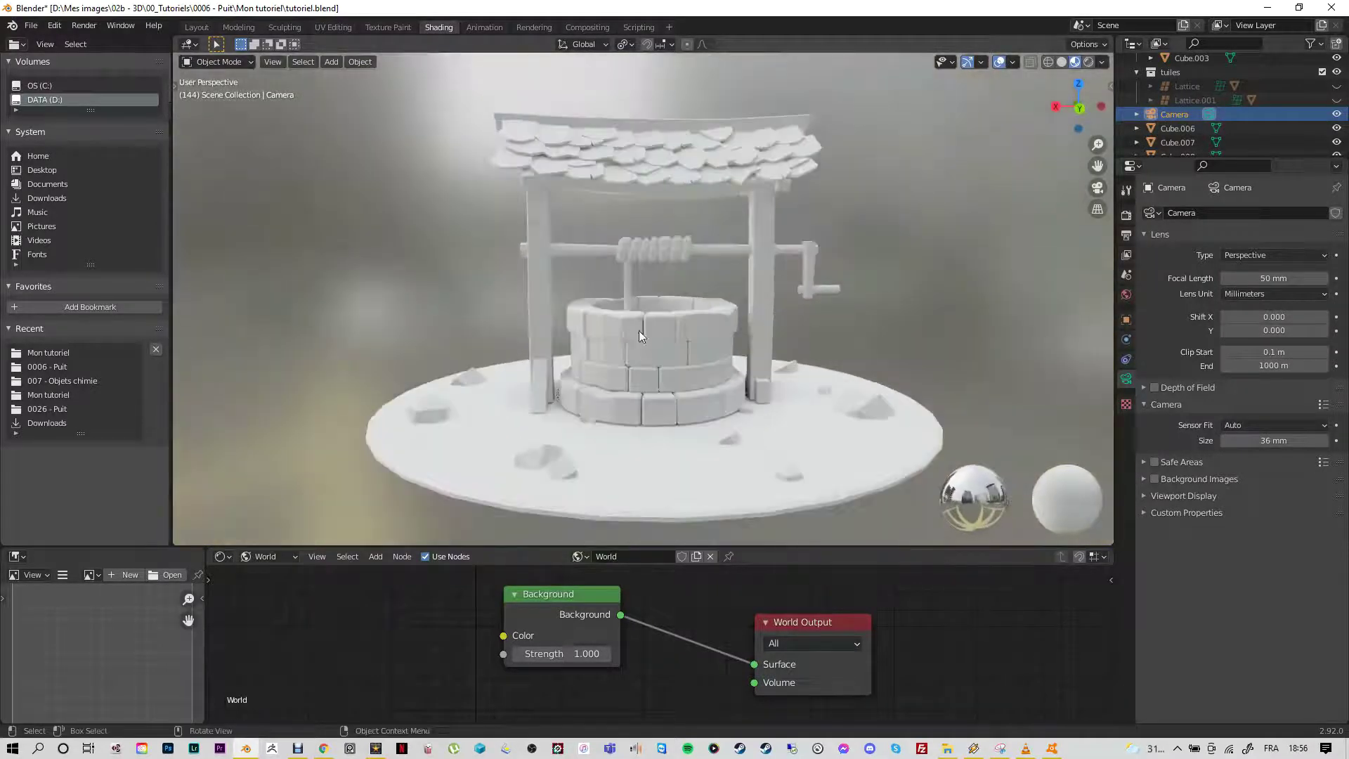
pyautogui.scroll(-3, 694, 419)
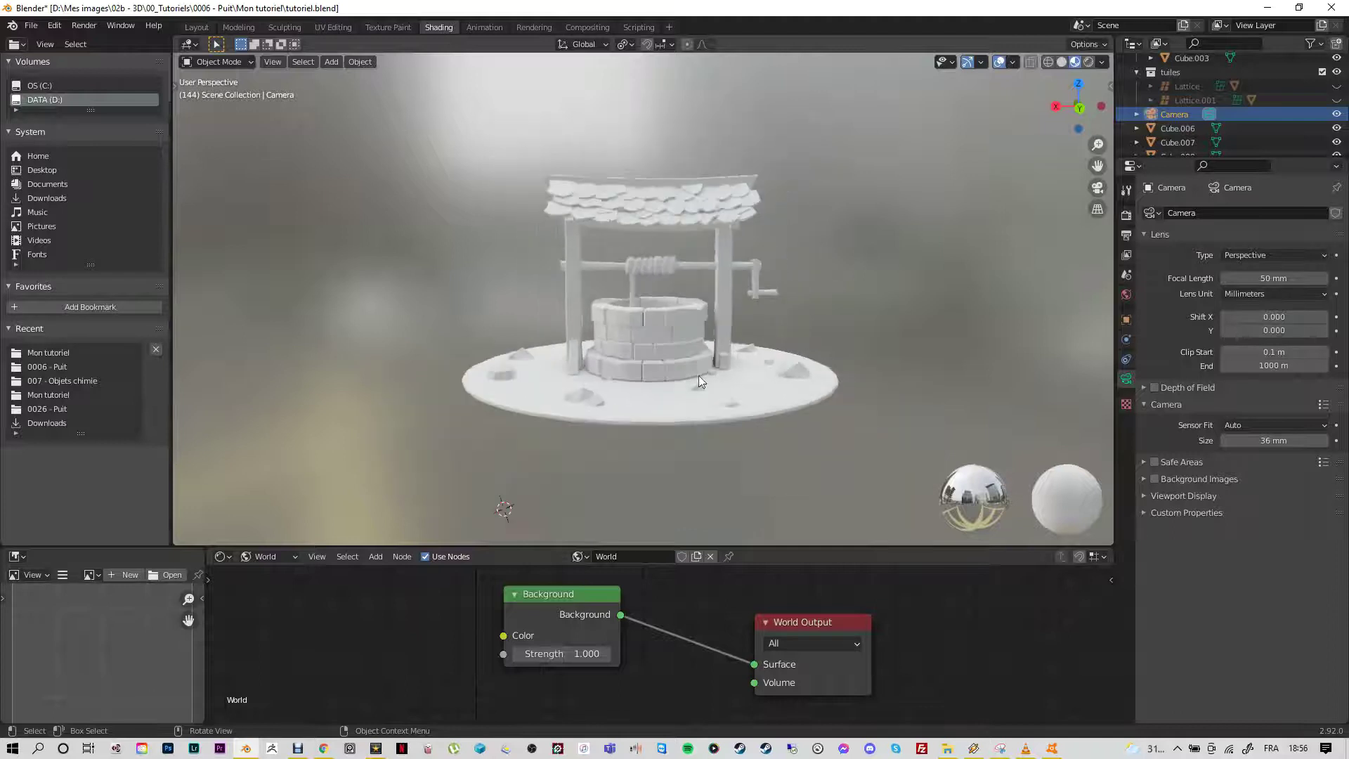
pyautogui.moveTo(649, 377); pyautogui.dragTo(913, 365, button='middle')
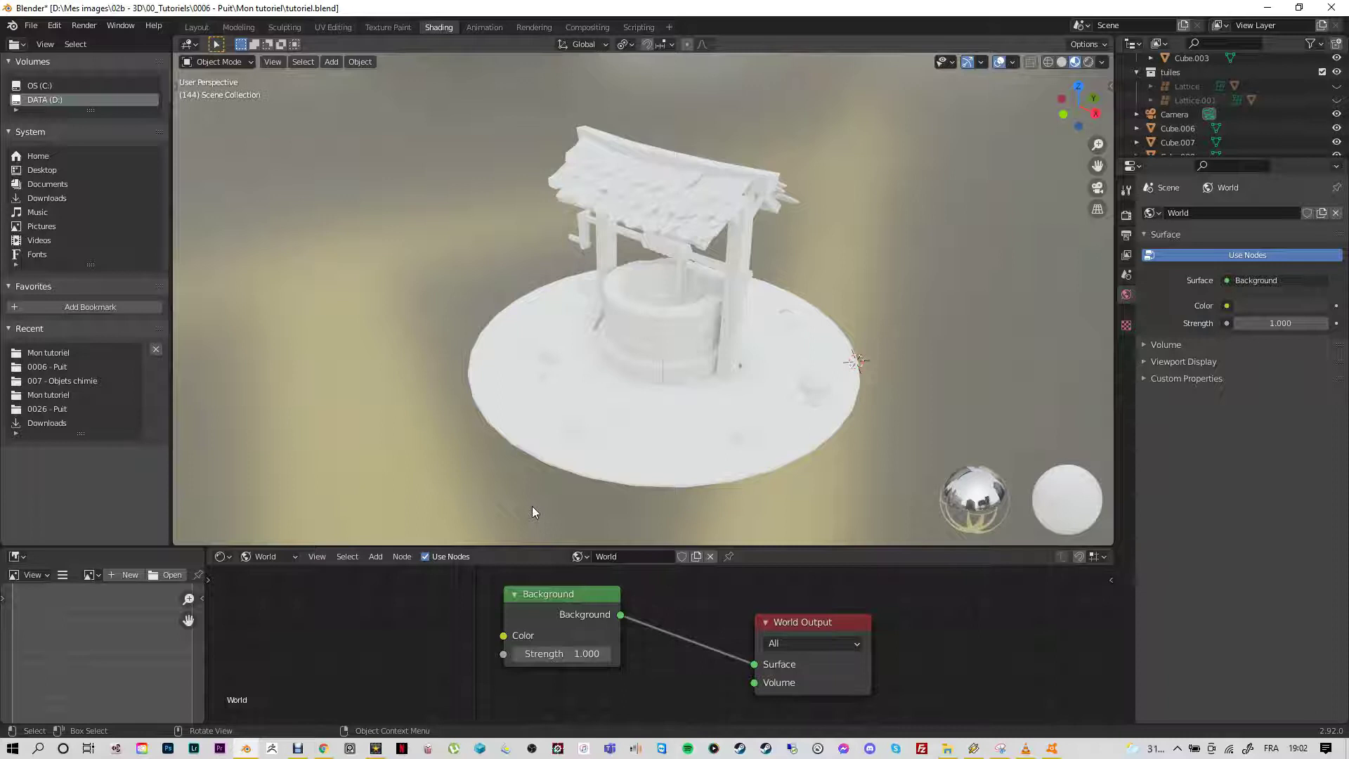
# Step: Show the scene in Rendered shading and add a Sun light
pyautogui.click(1089, 62)
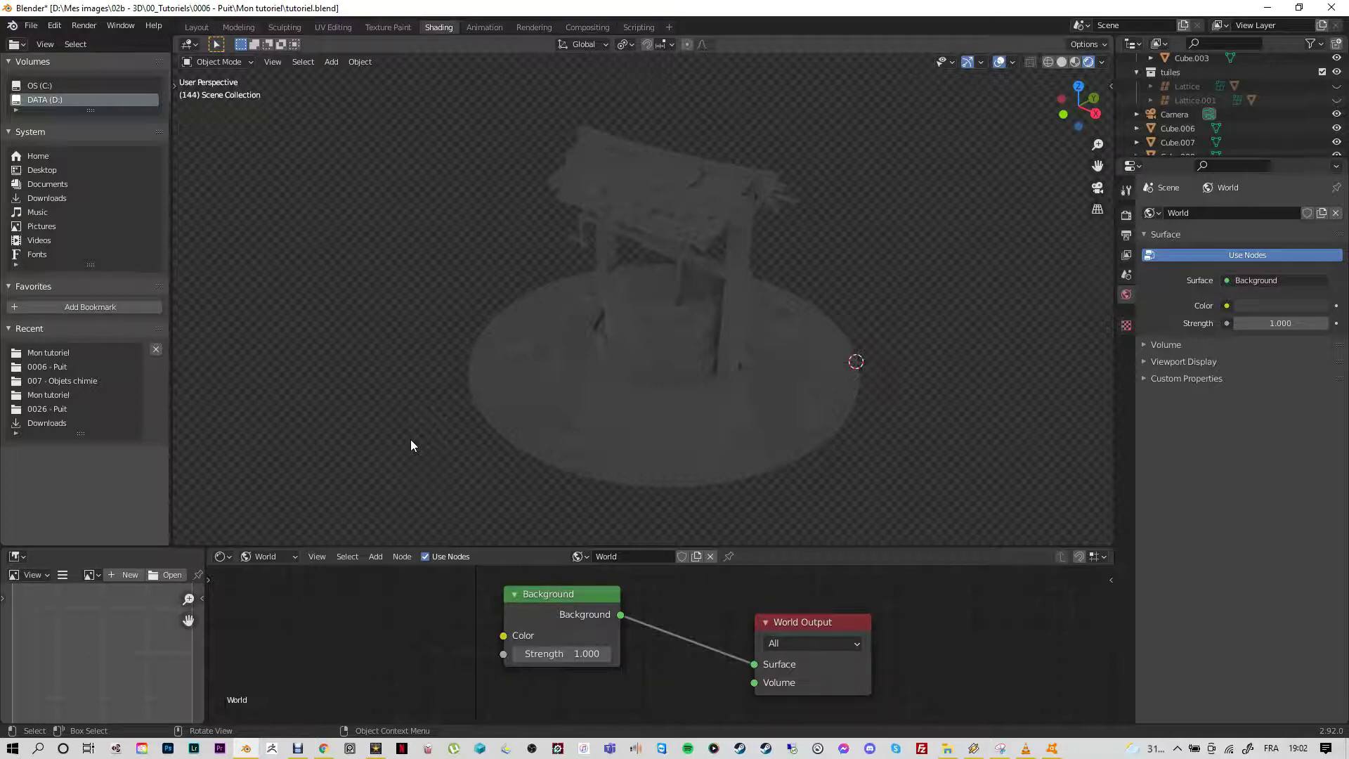
pyautogui.hotkey('shift', 'a')
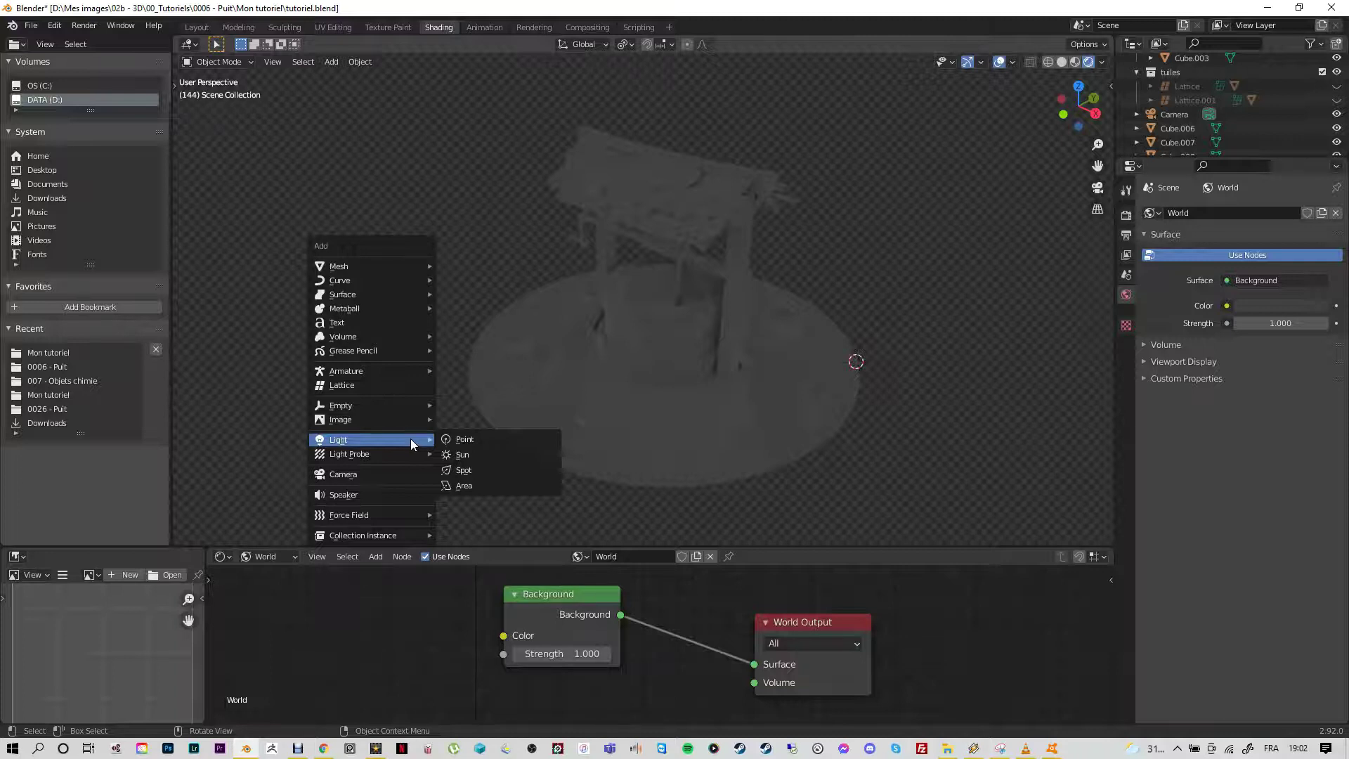
pyautogui.click(508, 454)
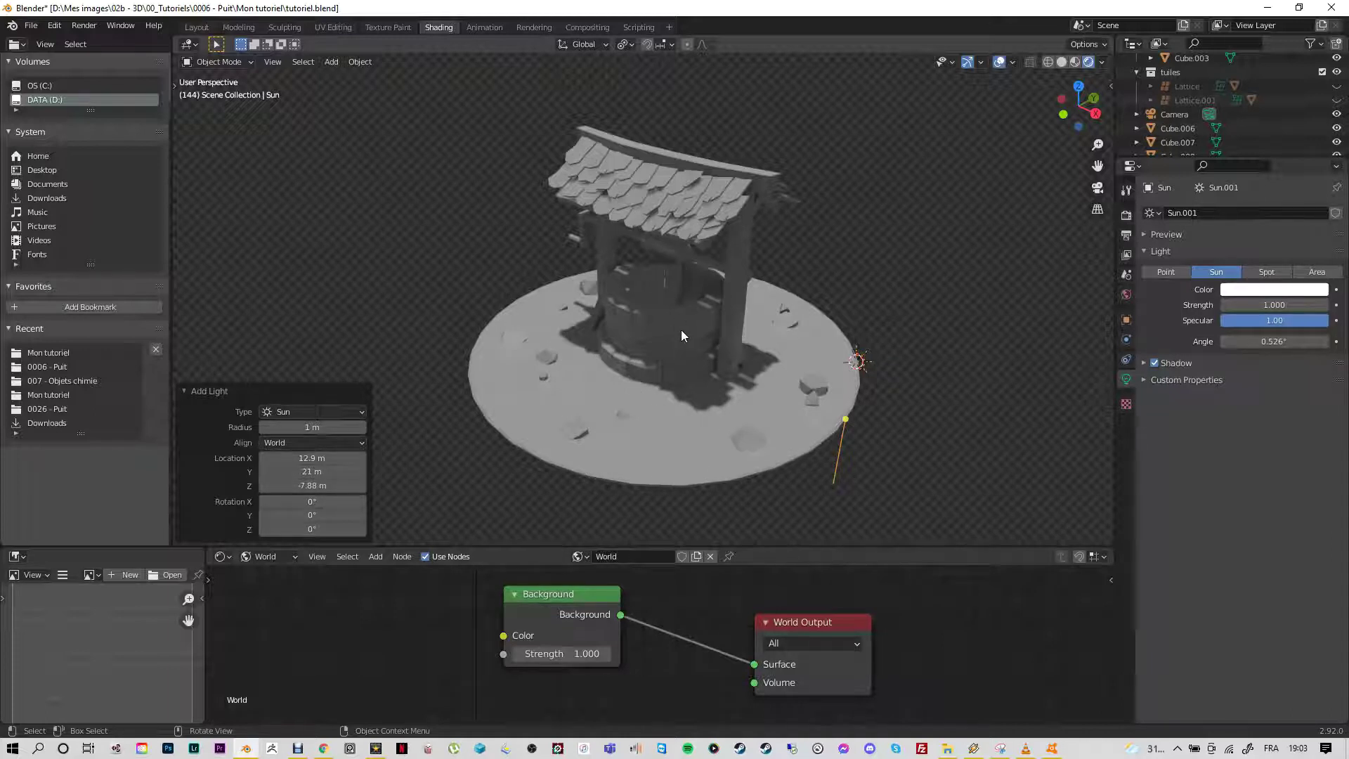
# Step: Raise the Sun light about 25.7 m along the global Z axis
pyautogui.moveTo(849, 465); pyautogui.dragTo(756, 491, button='middle')
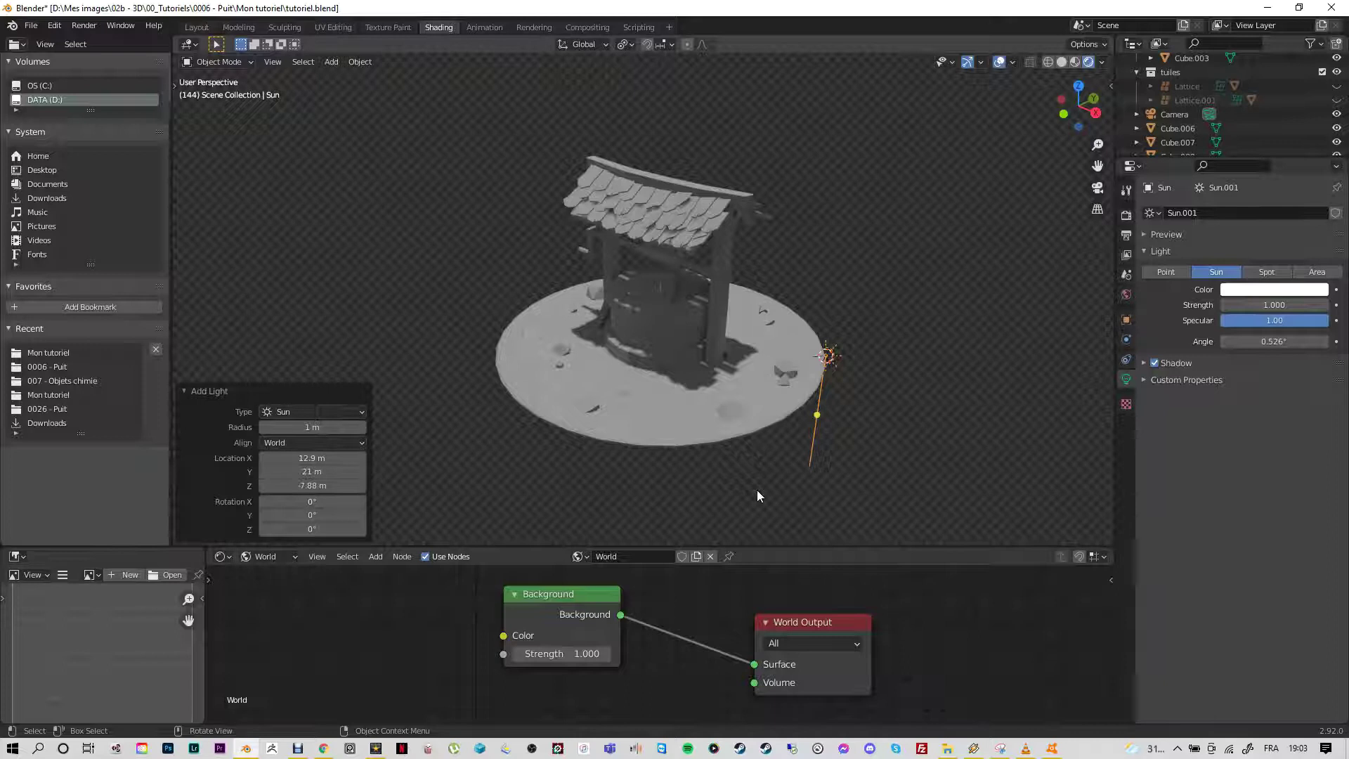
pyautogui.press('g')
pyautogui.press('z')
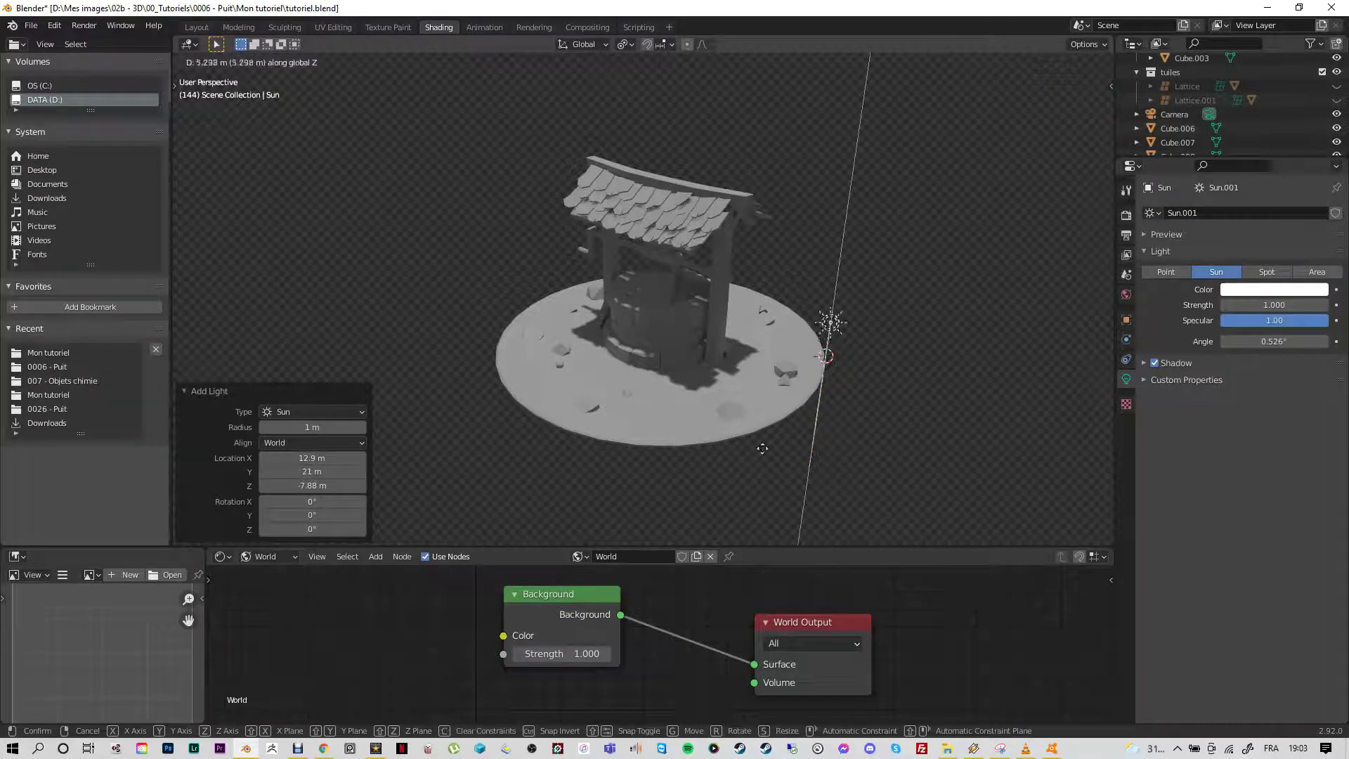
pyautogui.click(754, 309)
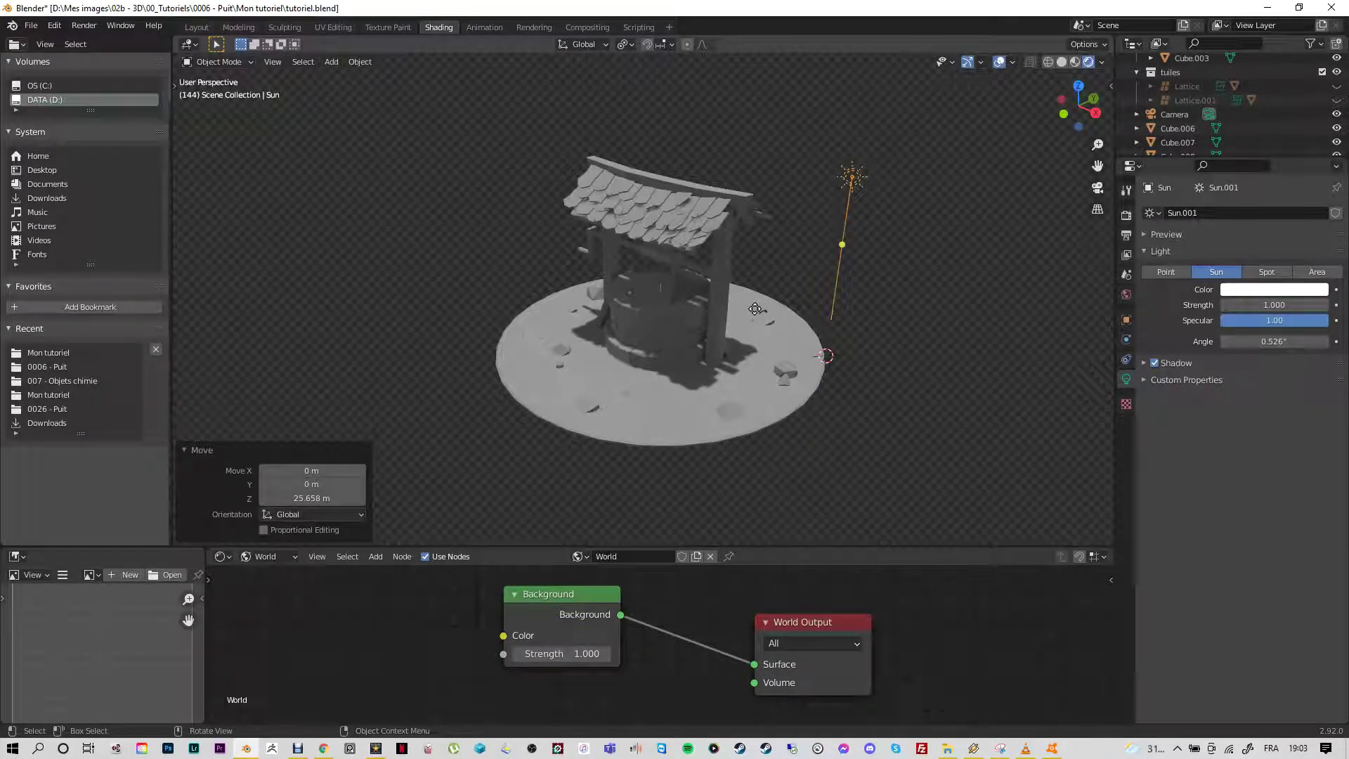
# Step: Move the Sun light about -51.4 m along the global Y axis
pyautogui.press('g')
pyautogui.press('y')
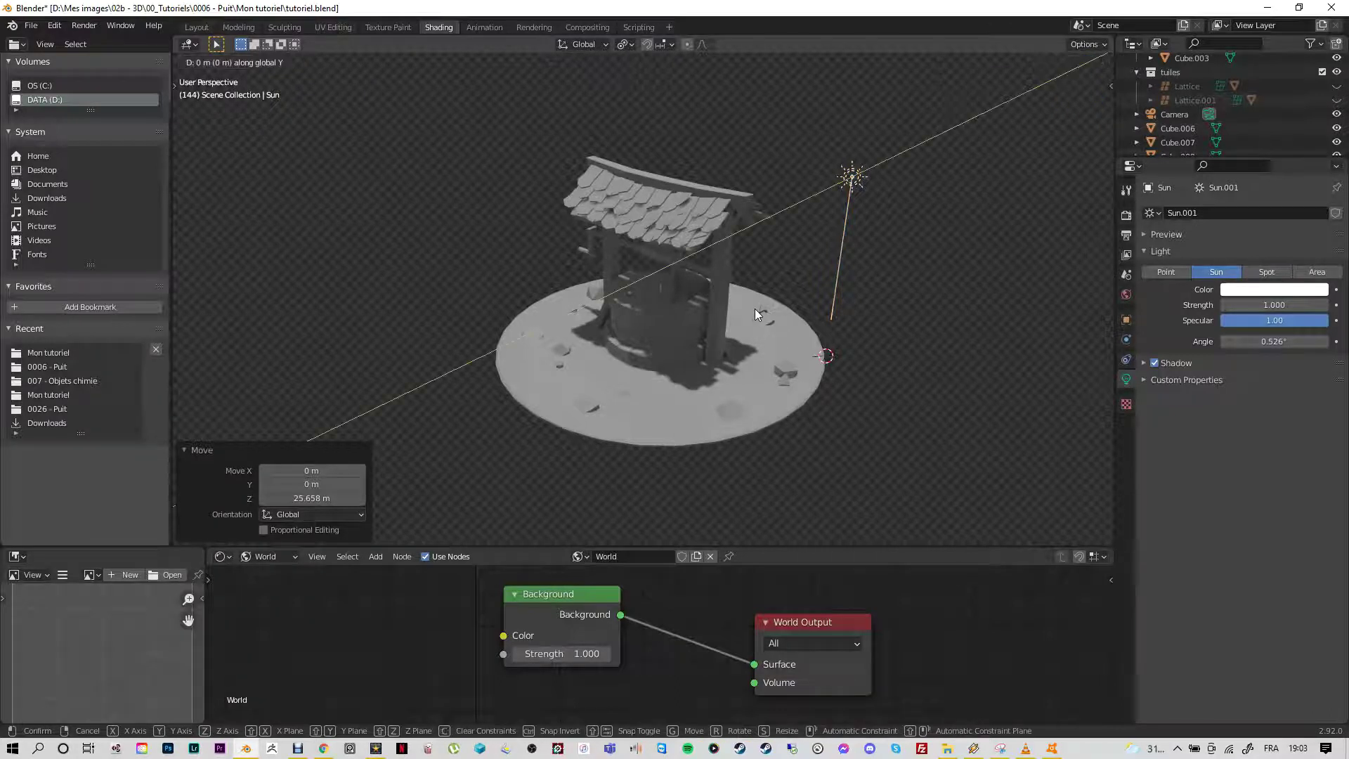
pyautogui.click(420, 449)
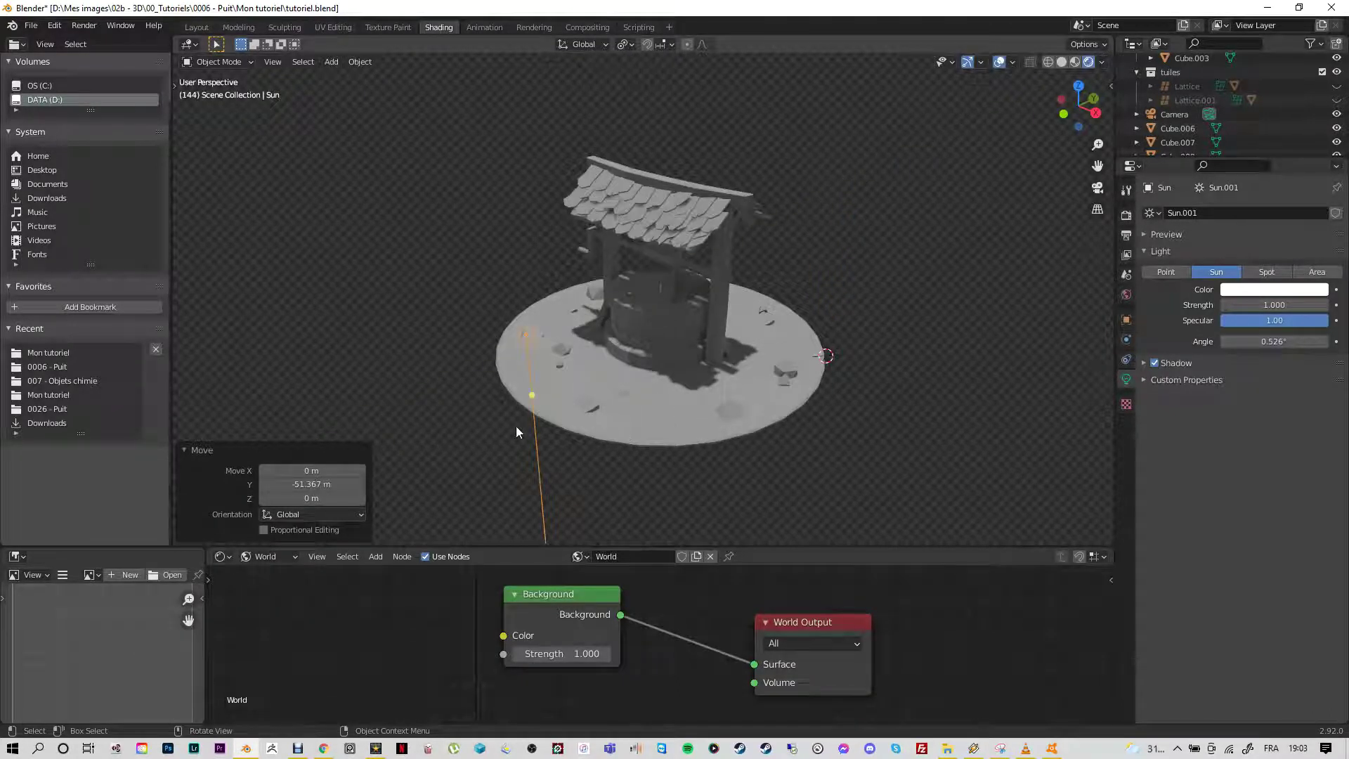
# Step: Raise the Sun light about 1.7 m along the global Z axis
pyautogui.moveTo(492, 433); pyautogui.dragTo(659, 458, button='middle')
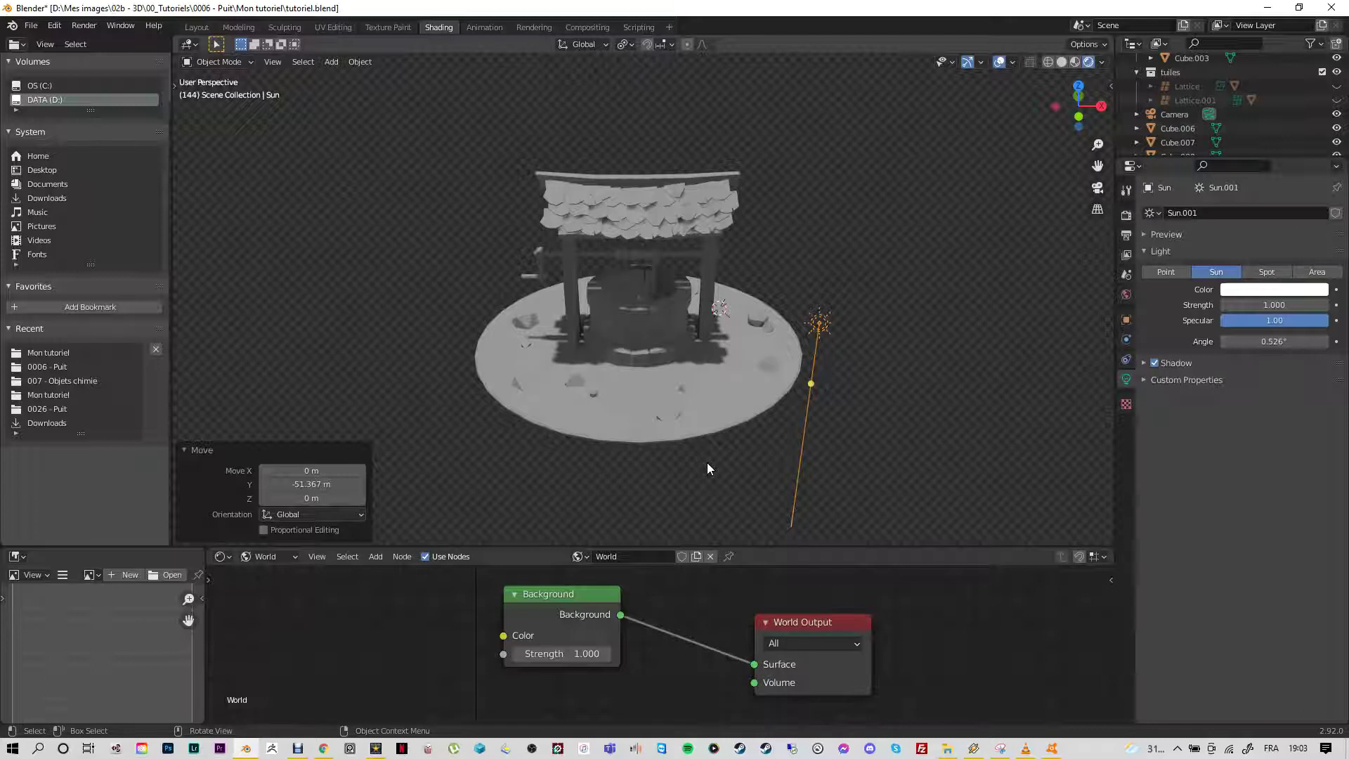
pyautogui.press('g')
pyautogui.press('z')
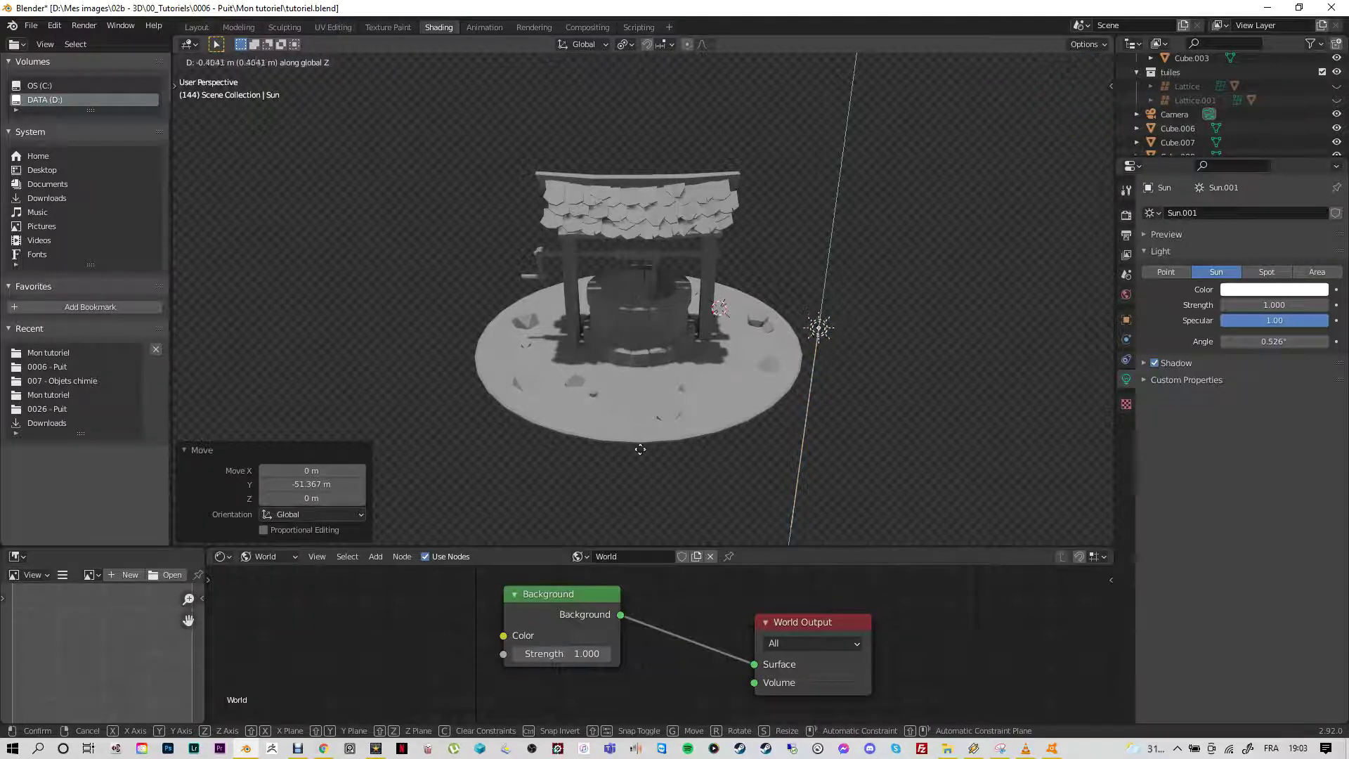
pyautogui.click(671, 436)
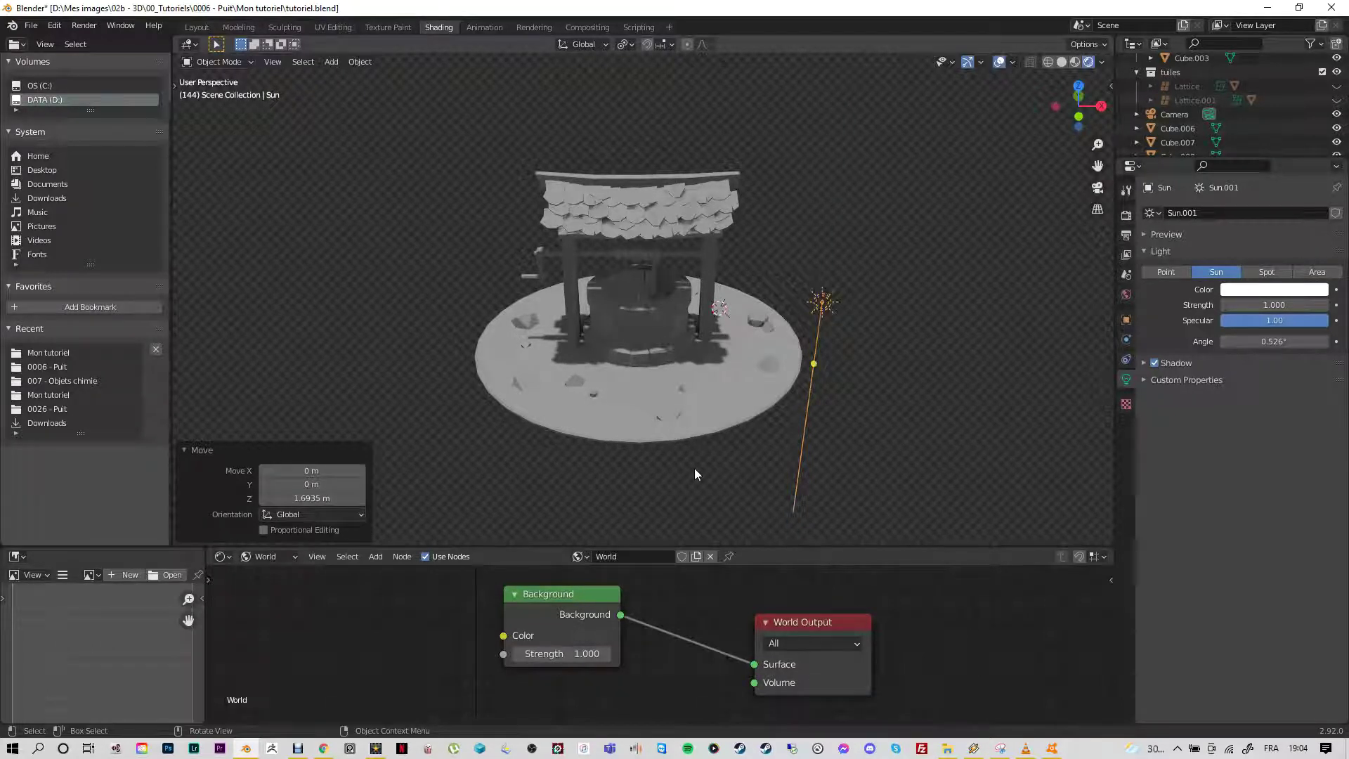
# Step: Move the Sun light about 34 m along the global Y axis
pyautogui.scroll(-2, 694, 474)
pyautogui.press('g')
pyautogui.press('y')
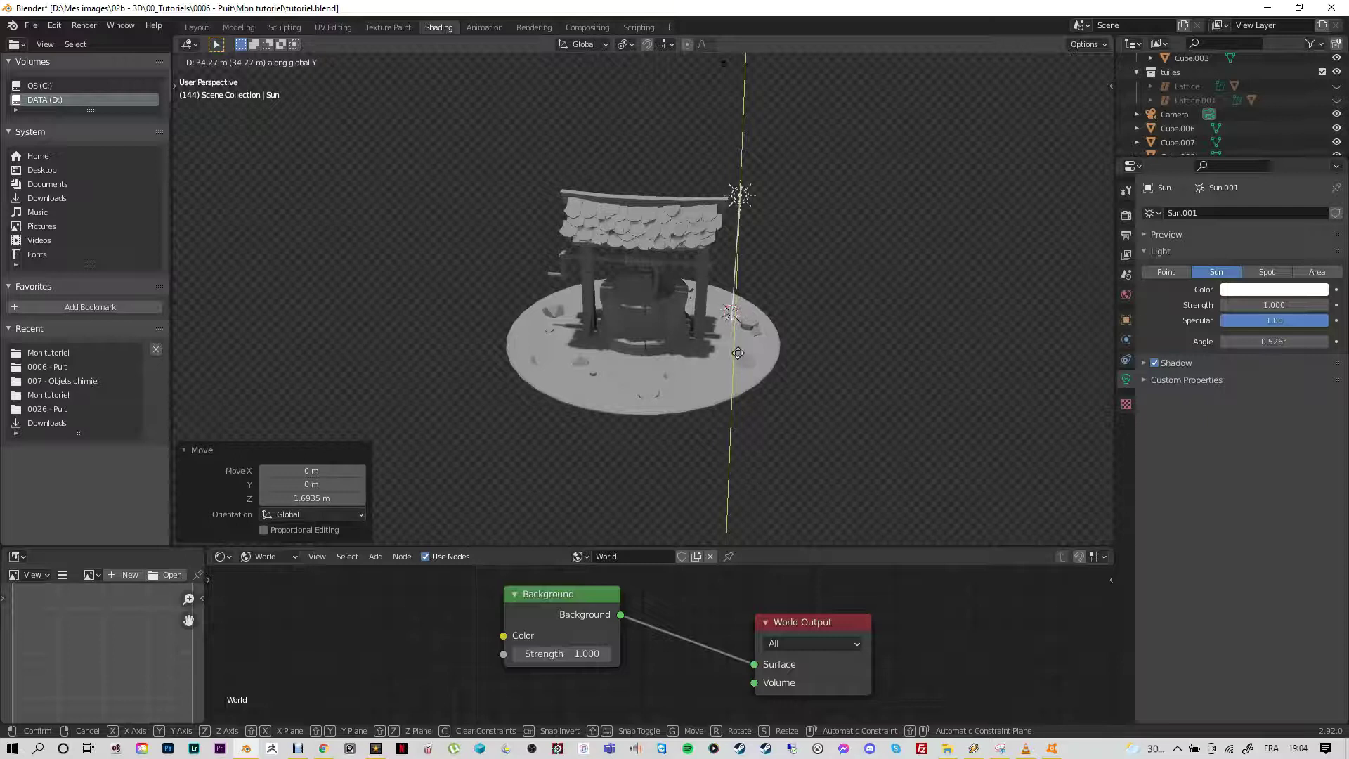
pyautogui.click(737, 351)
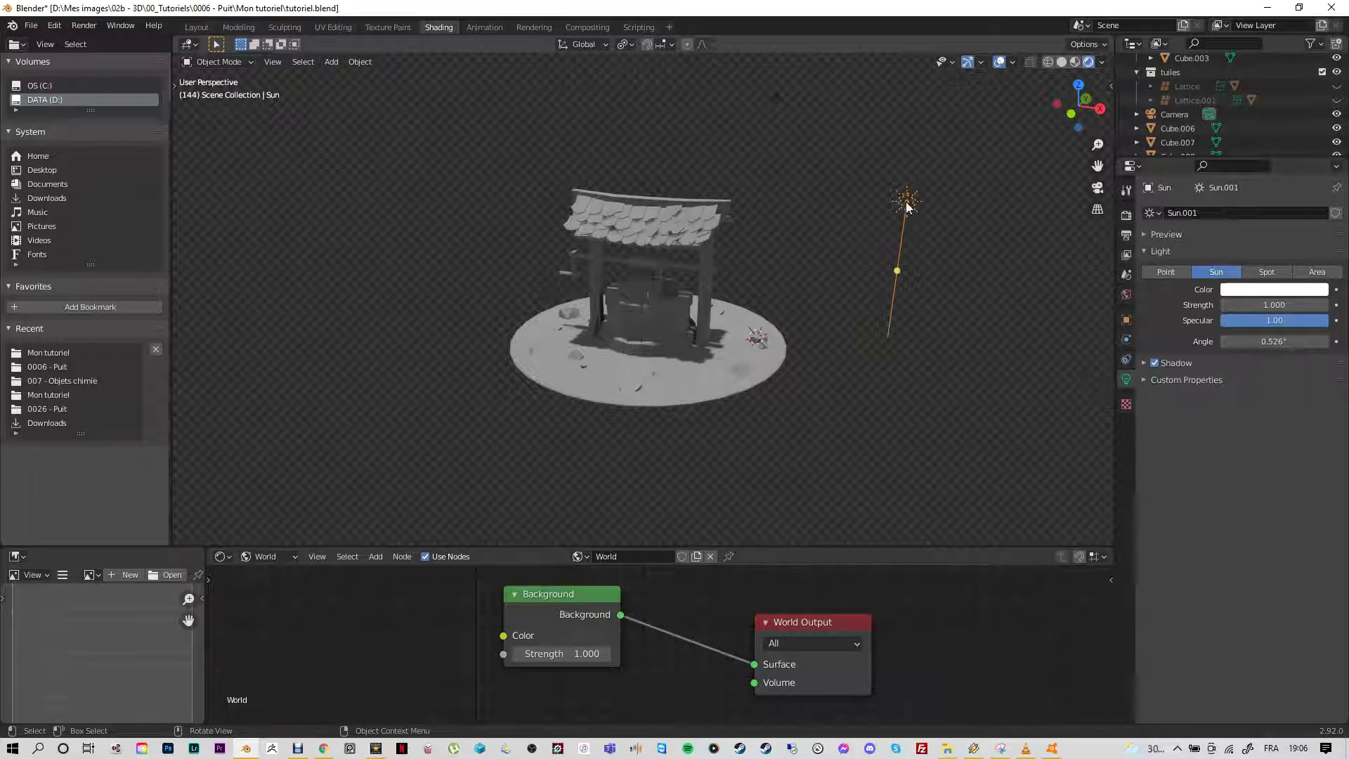
# Step: Rotate the Sun light about 64.3° in the current perspective view so it aims toward the well
pyautogui.press('r')
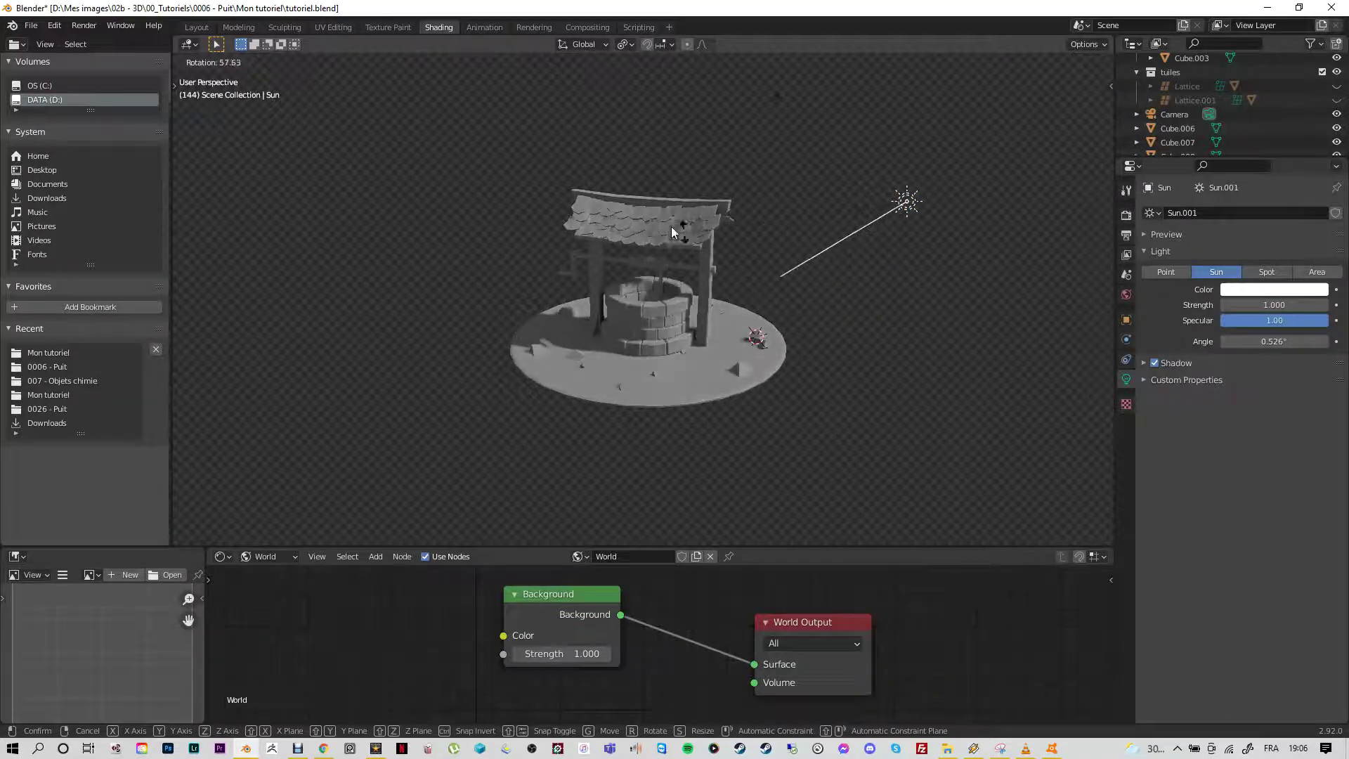
pyautogui.click(652, 214)
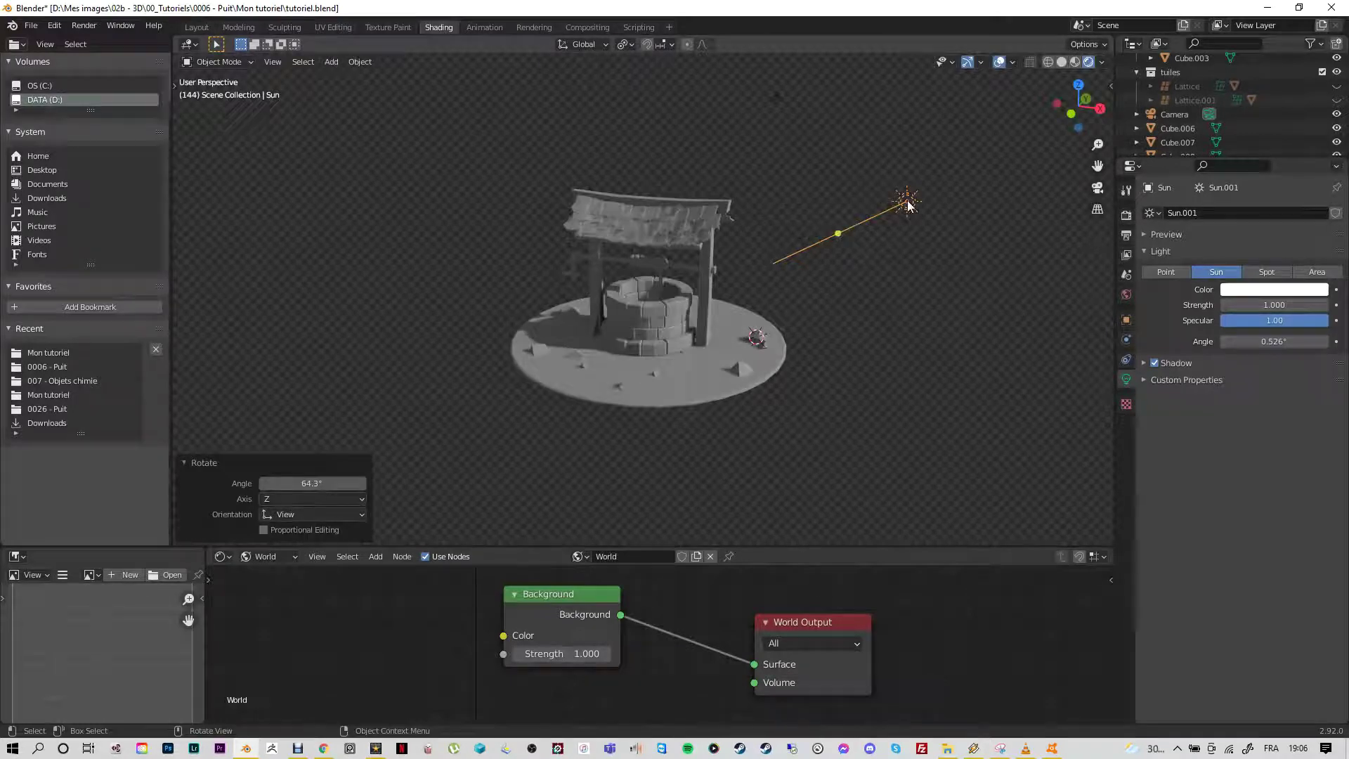
pyautogui.click(858, 227)
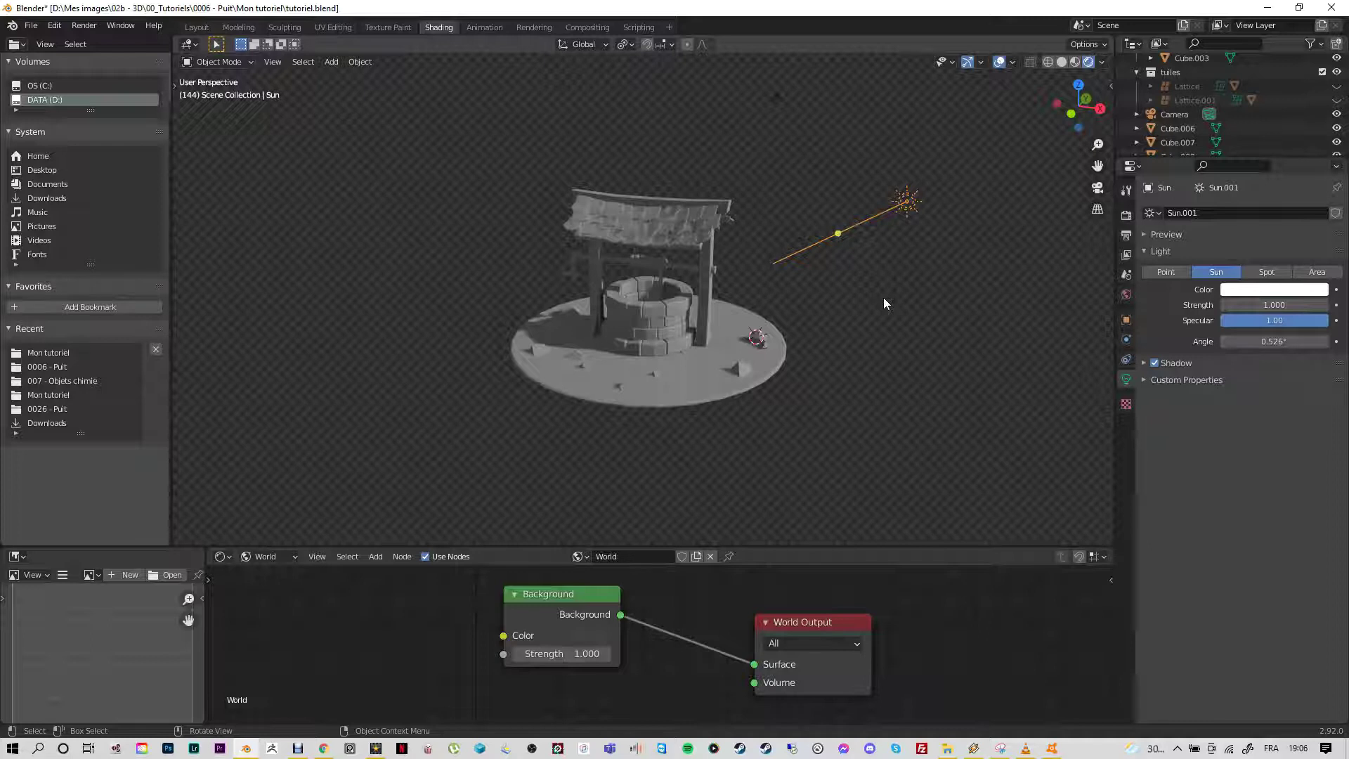
# Step: Move the Sun light about -50.4 m along the global Y axis
pyautogui.press('g')
pyautogui.press('y')
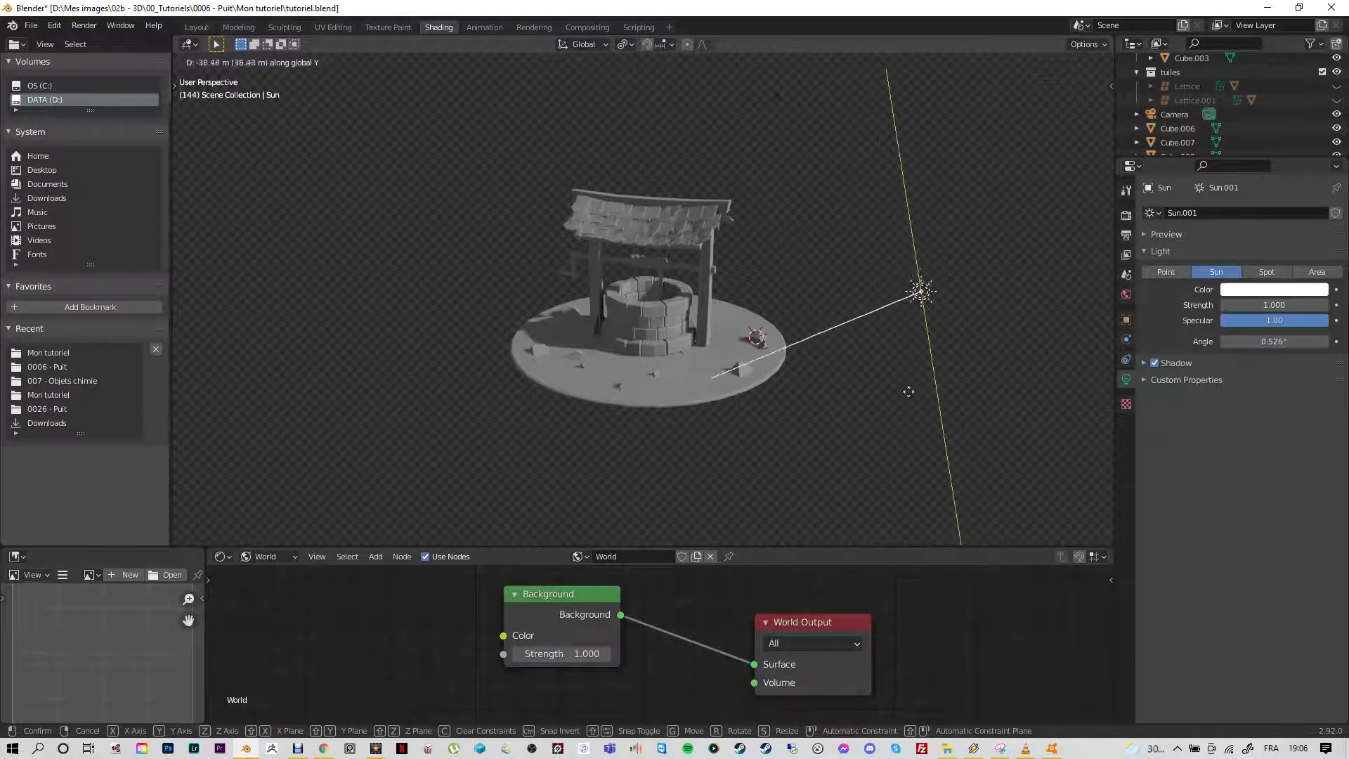
pyautogui.click(905, 441)
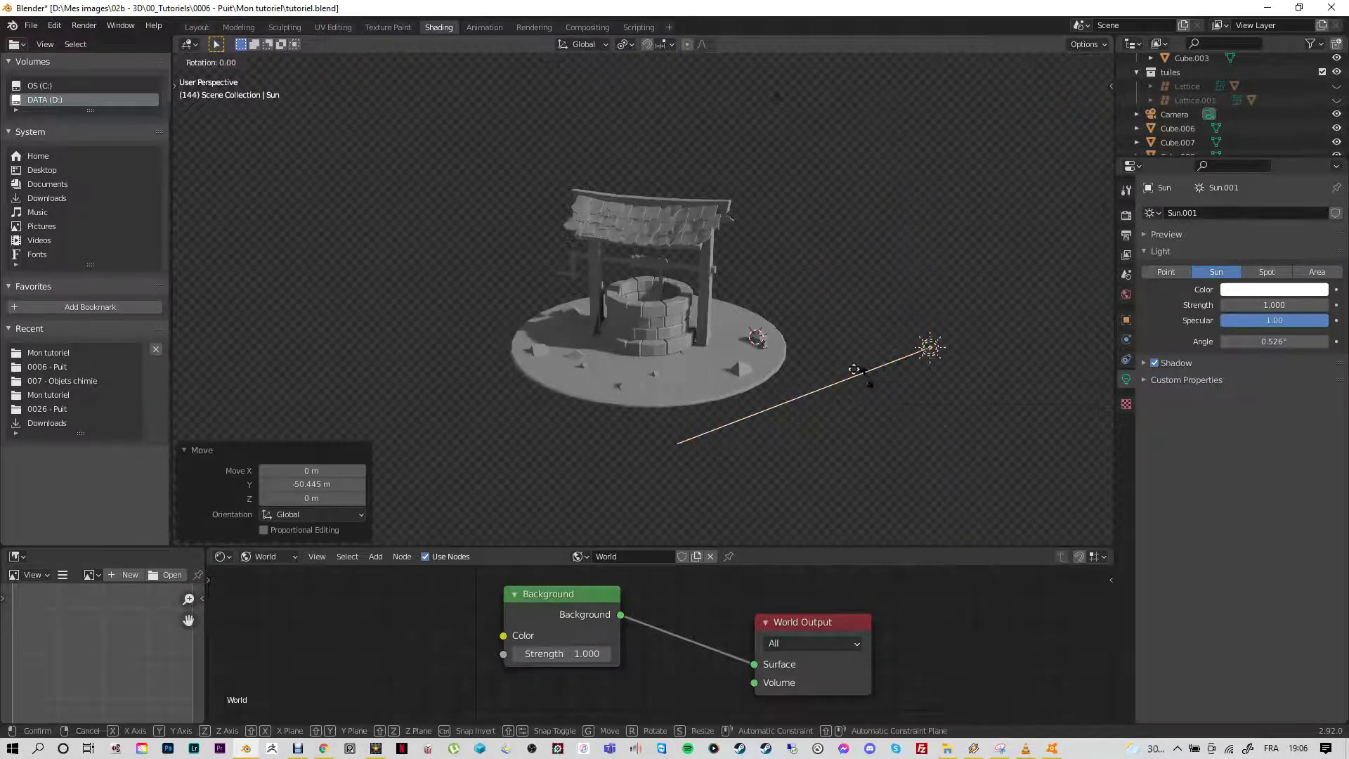
# Step: Refine the Sun light's tilt in the perspective view, rotating it about 18.8° and about -8.5°
pyautogui.moveTo(862, 375)
pyautogui.mouseDown()
pyautogui.moveTo(852, 337)
pyautogui.moveTo(873, 316)
pyautogui.moveTo(891, 339)
pyautogui.moveTo(874, 359)
pyautogui.moveTo(854, 354)
pyautogui.mouseUp()
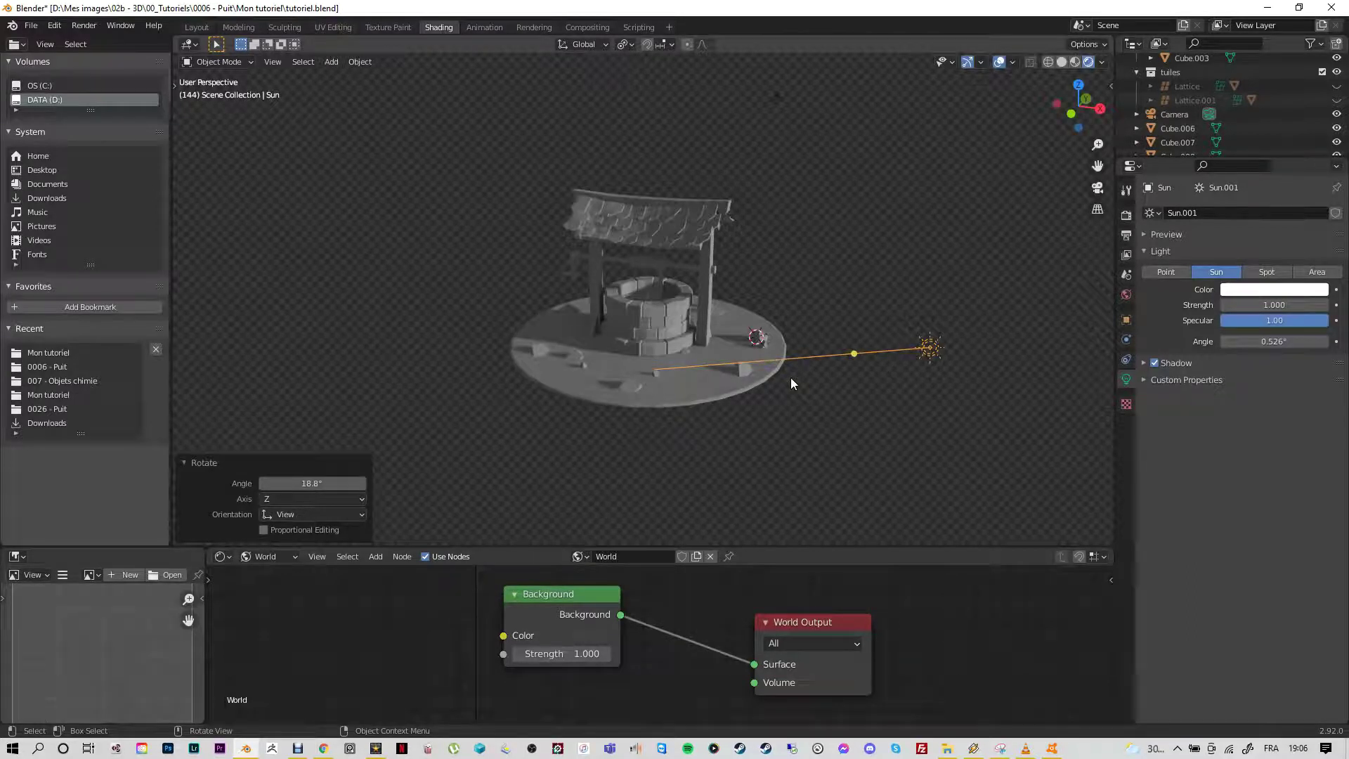
pyautogui.press('r')
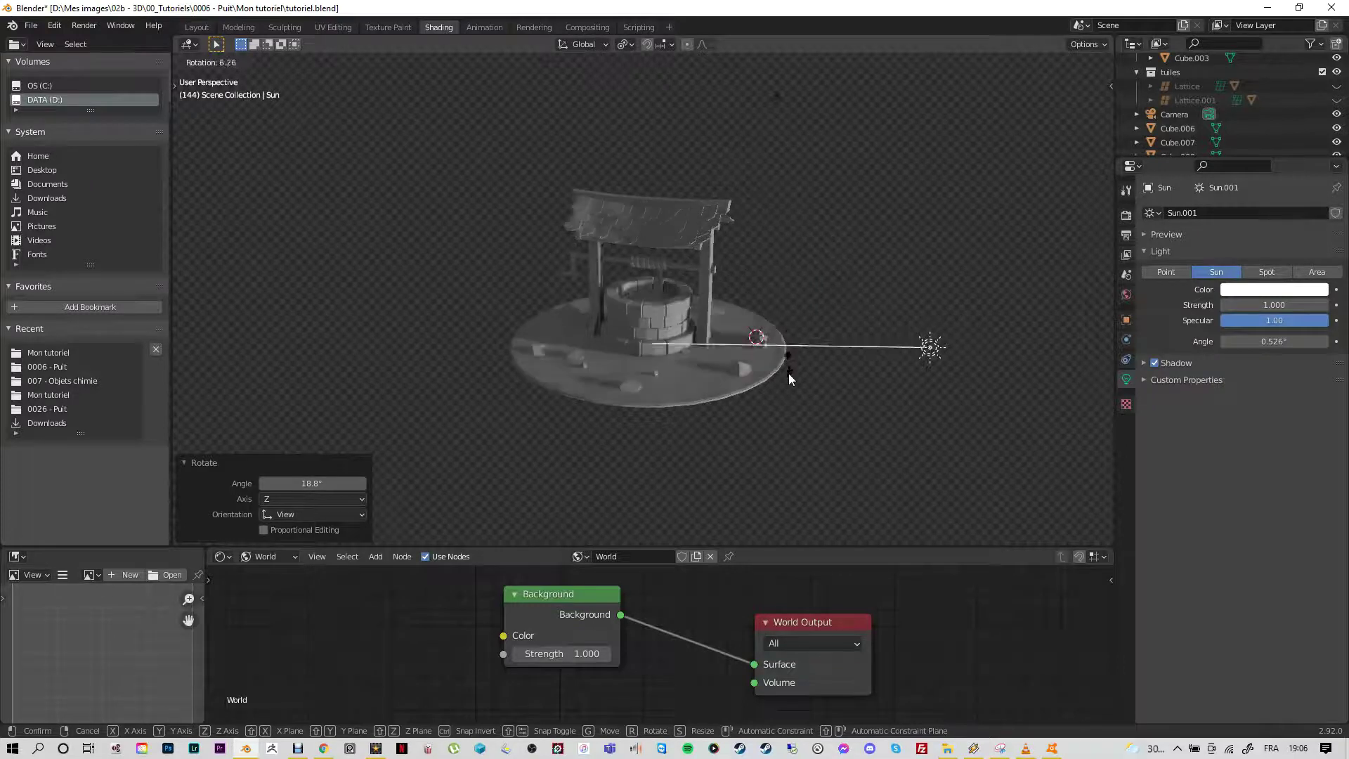
pyautogui.click(789, 402)
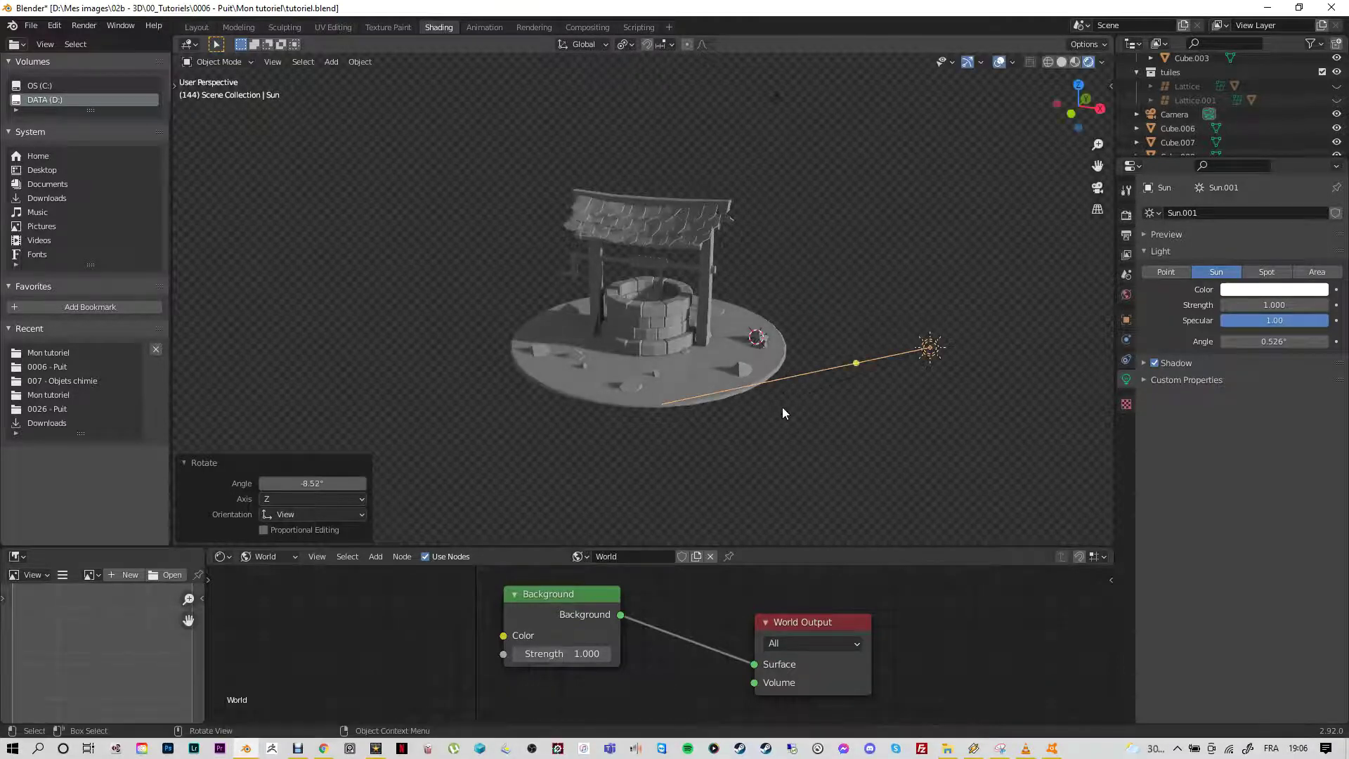
# Step: Rotate the Sun light about 51.2° in the top view so it points at the well
pyautogui.press('KP_7')
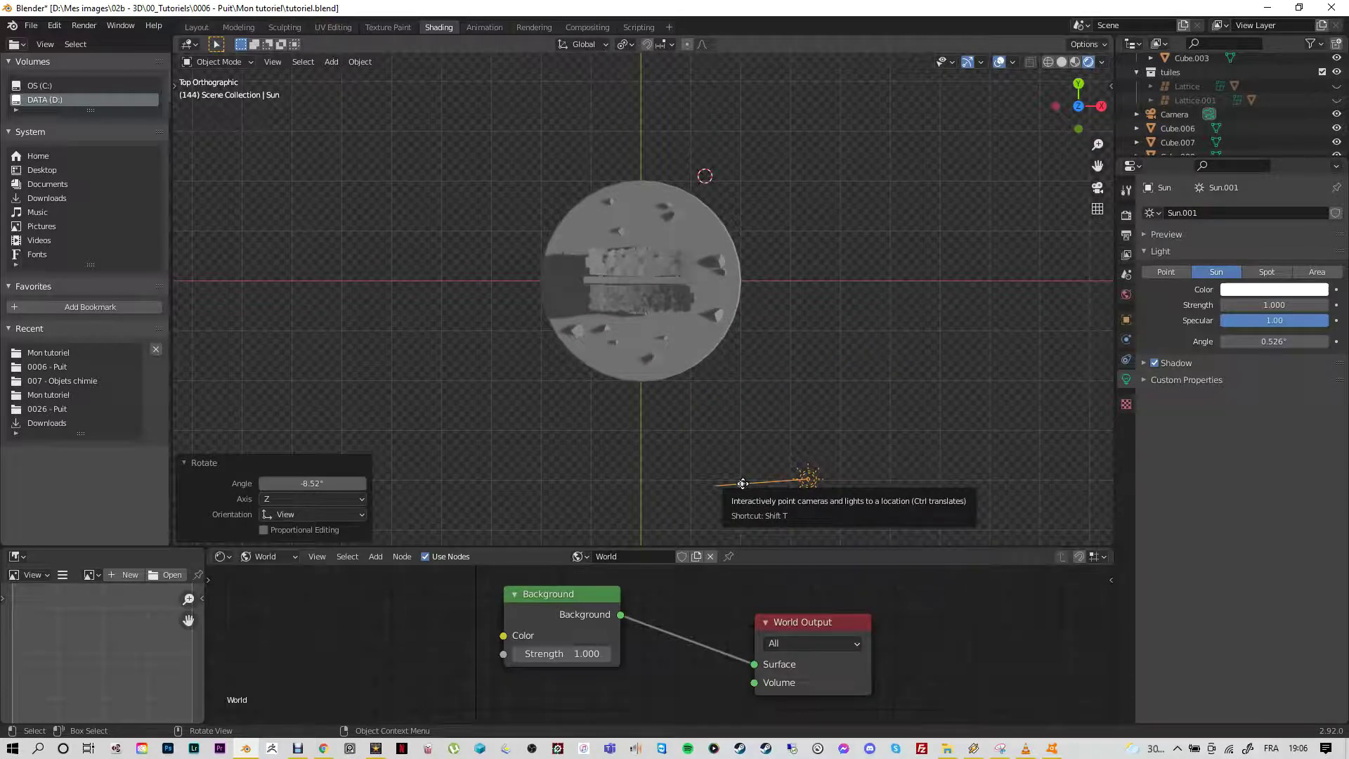
pyautogui.press('r')
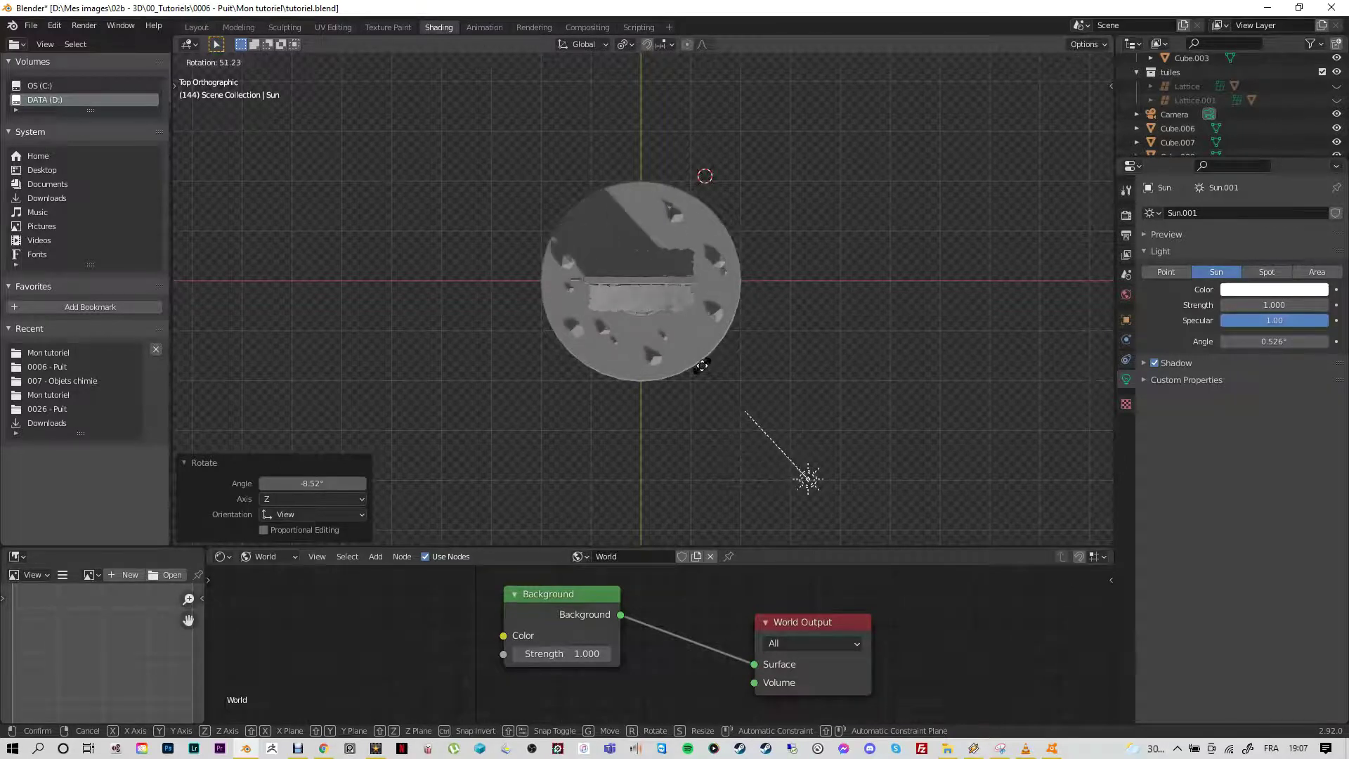
pyautogui.click(702, 366)
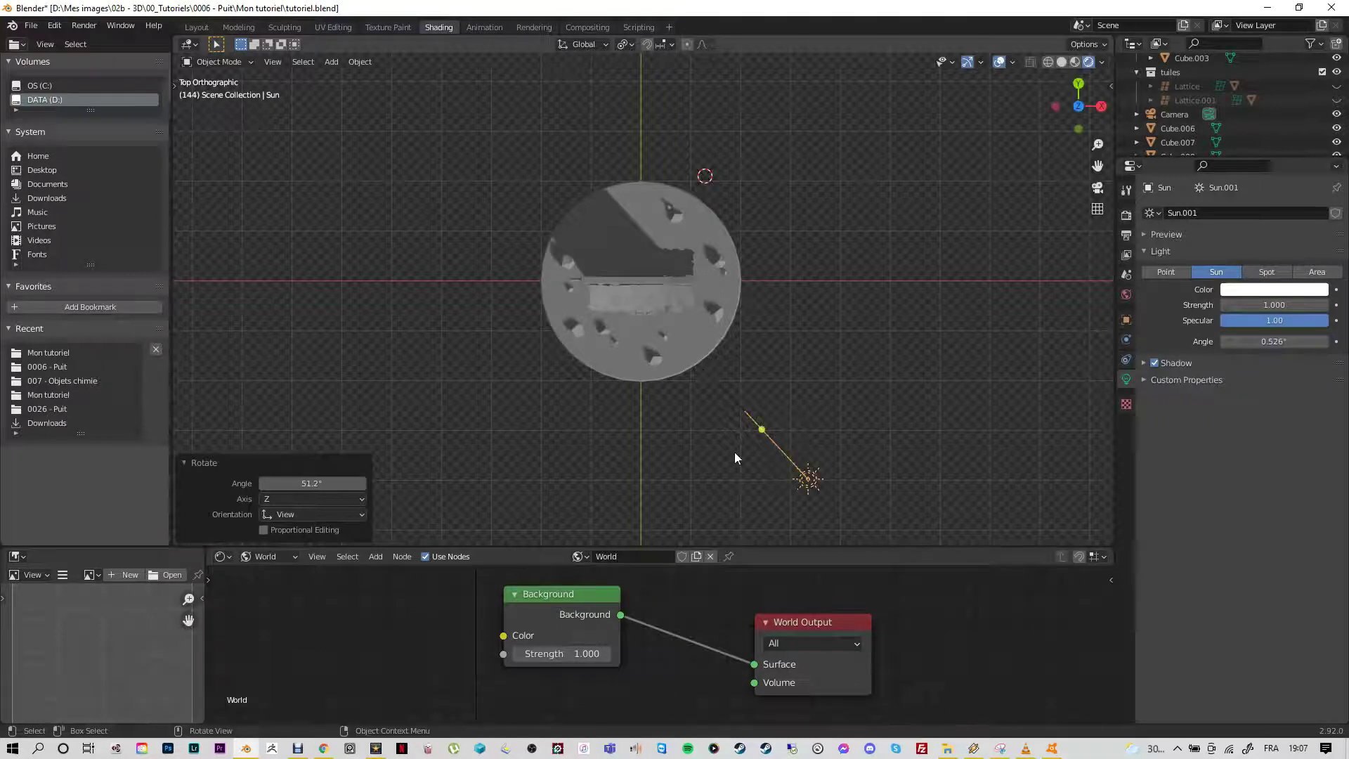
# Step: Rotate the Sun light about -2.6° in a perspective view and check its aim from the top, front and right views
pyautogui.moveTo(744, 461); pyautogui.dragTo(748, 319, button='middle')
pyautogui.click(880, 295)
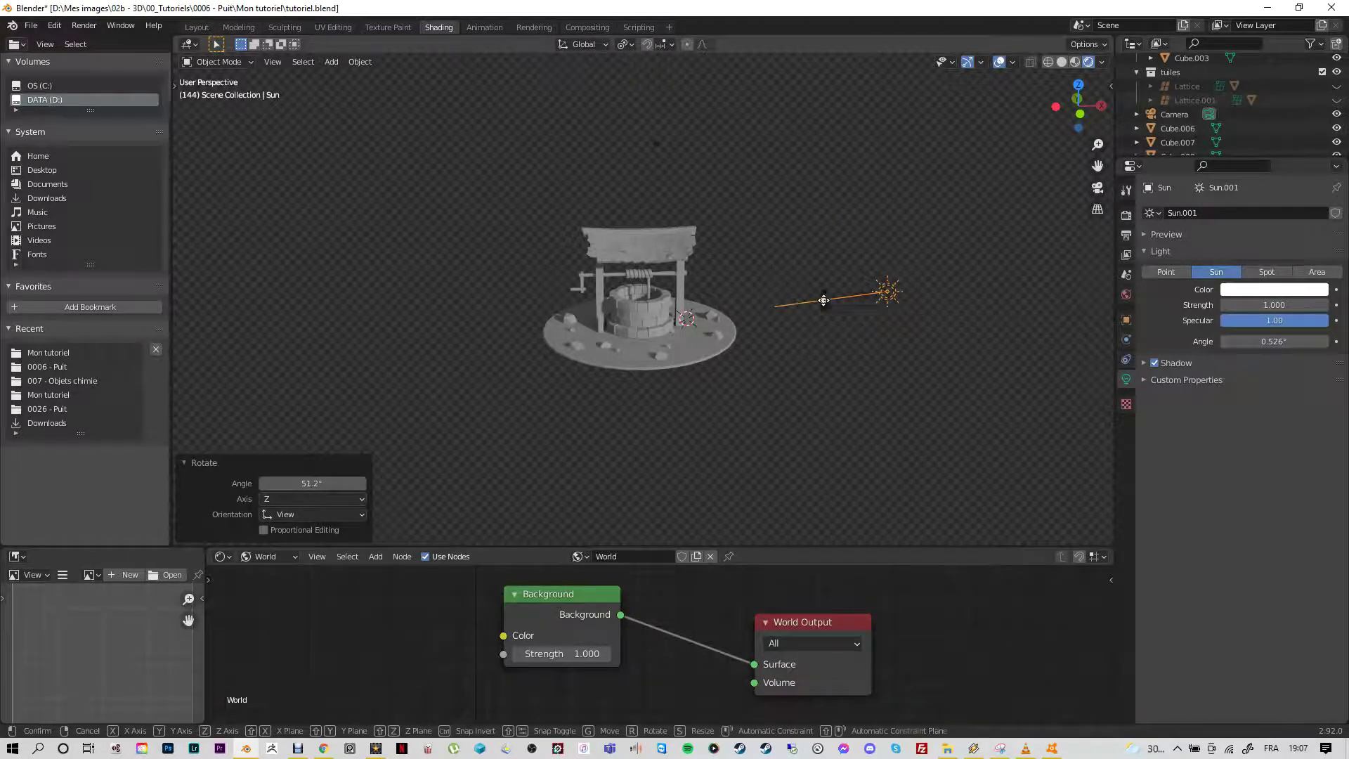
pyautogui.moveTo(822, 299); pyautogui.dragTo(788, 423)
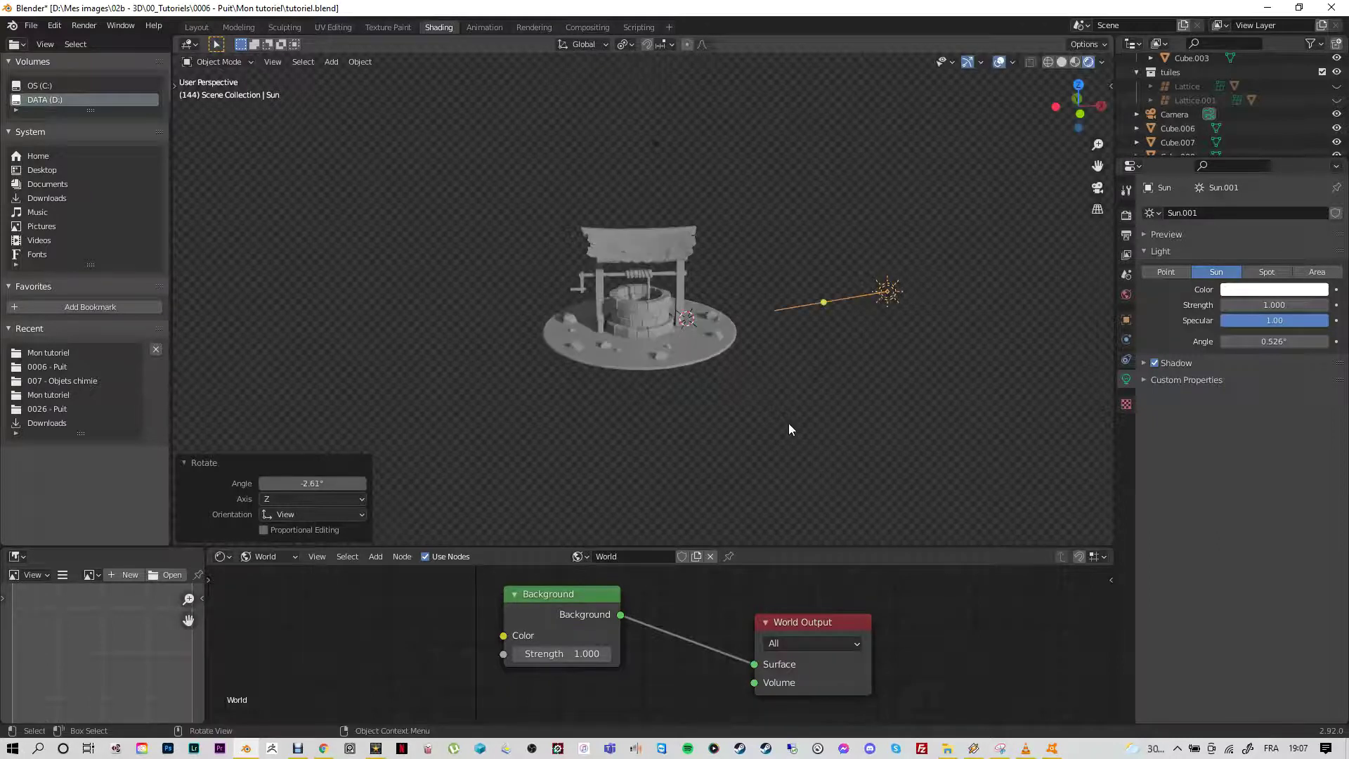
pyautogui.press('KP_7')
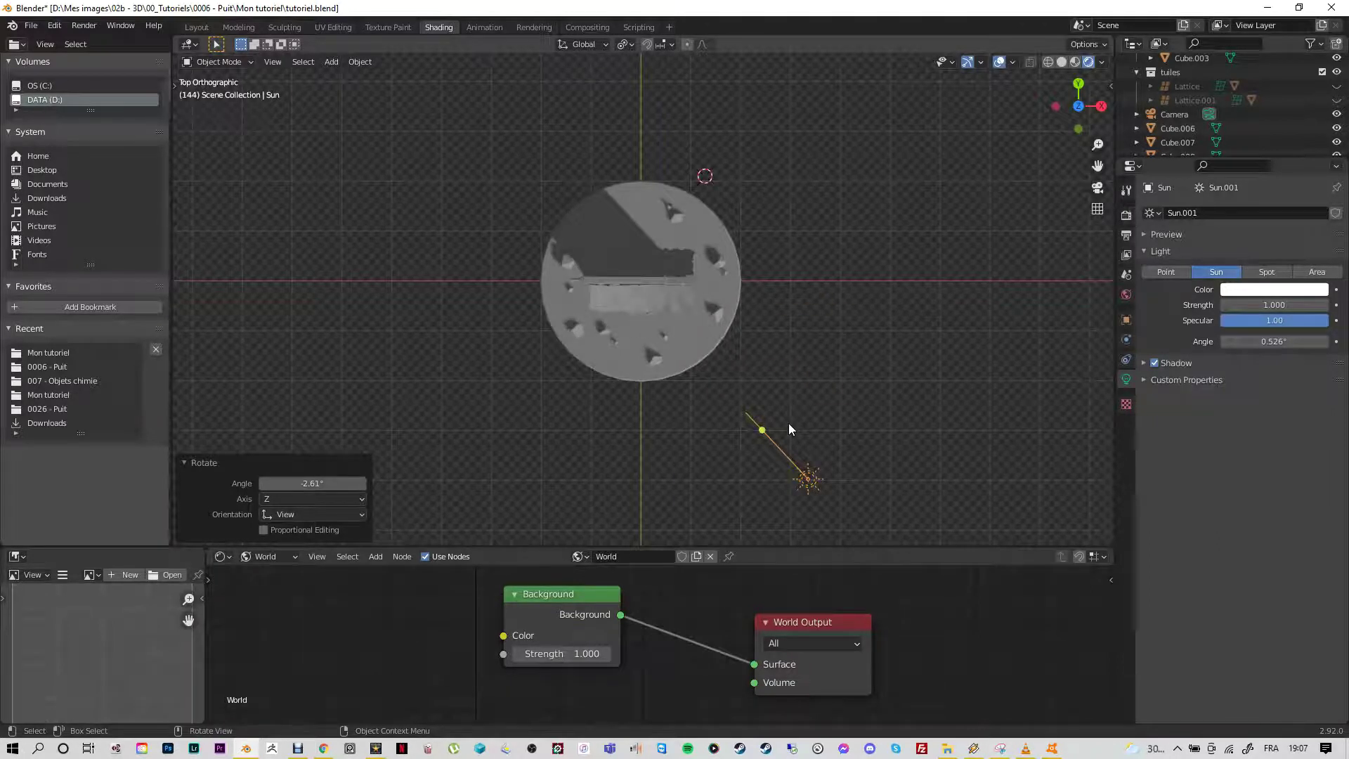
pyautogui.press('KP_1')
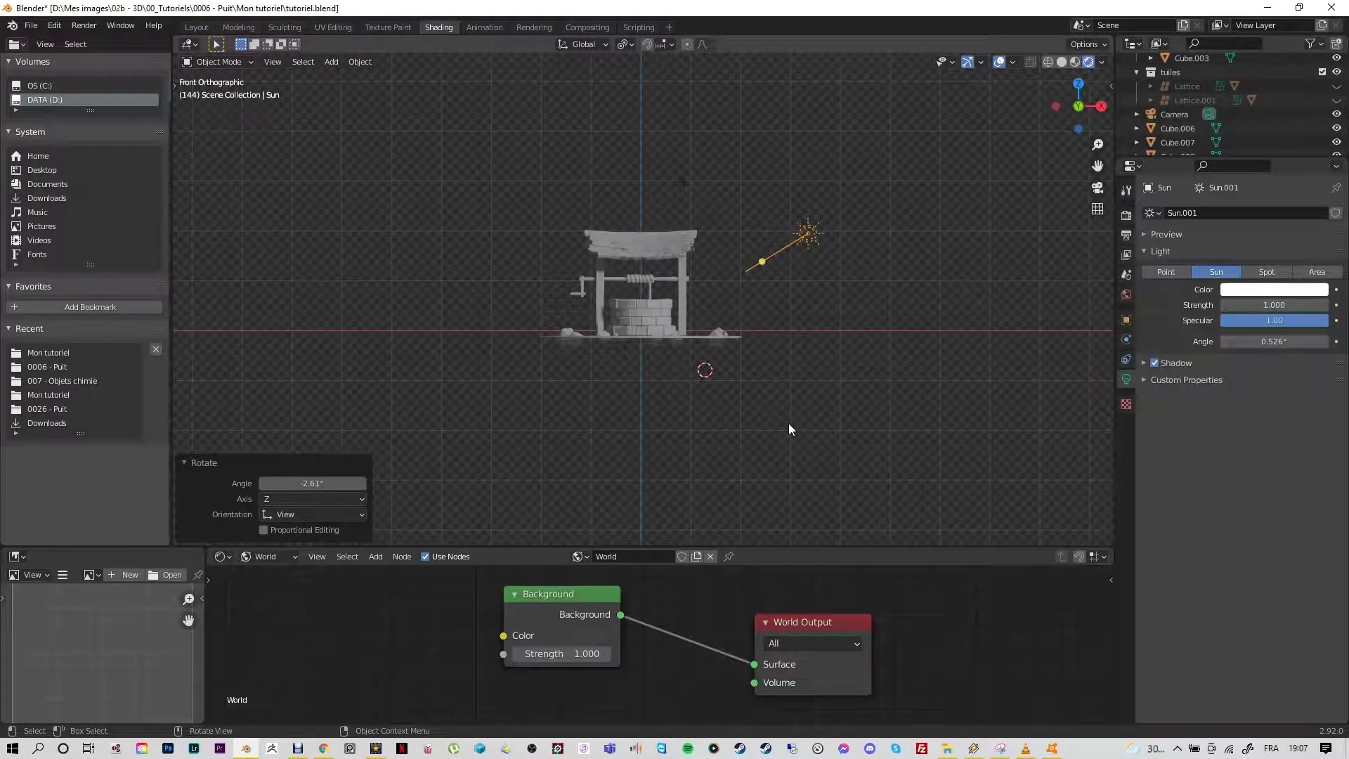
pyautogui.press('KP_3')
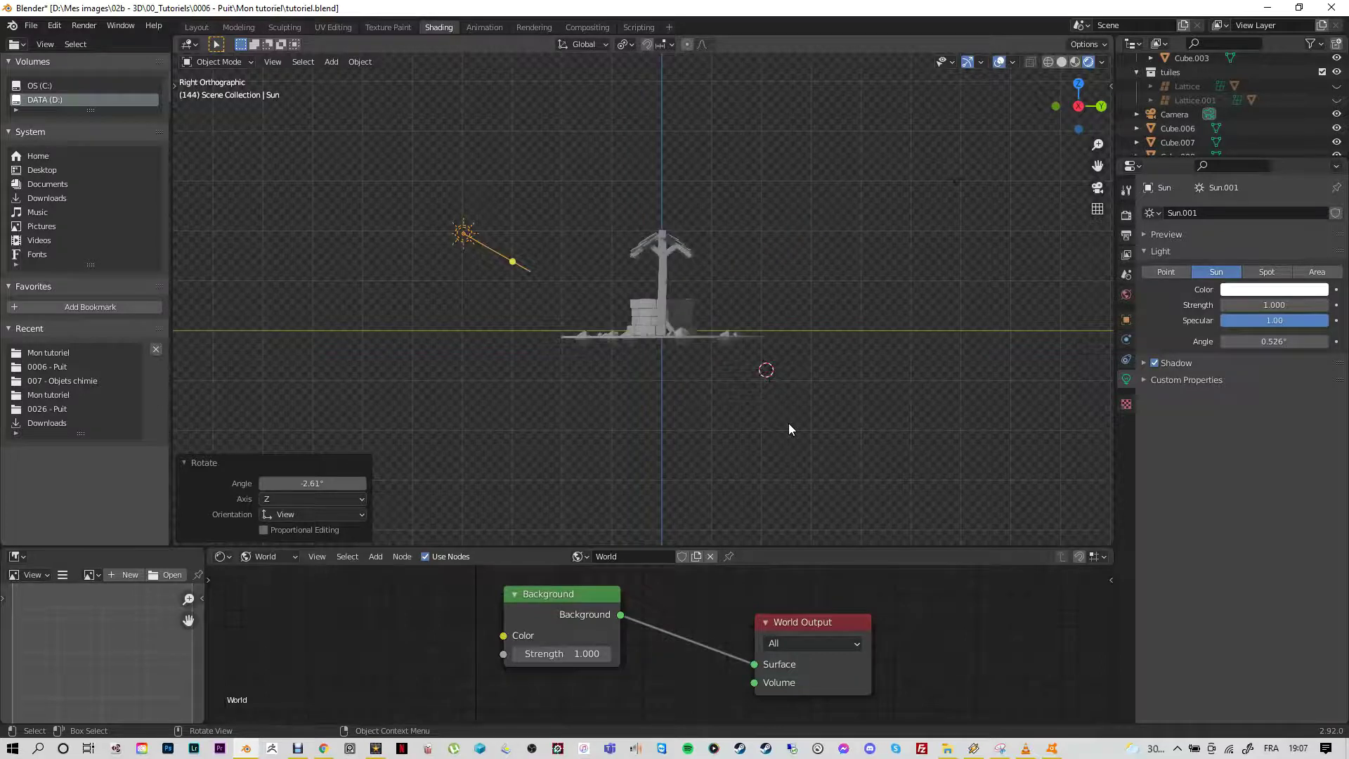
pyautogui.press('KP_1')
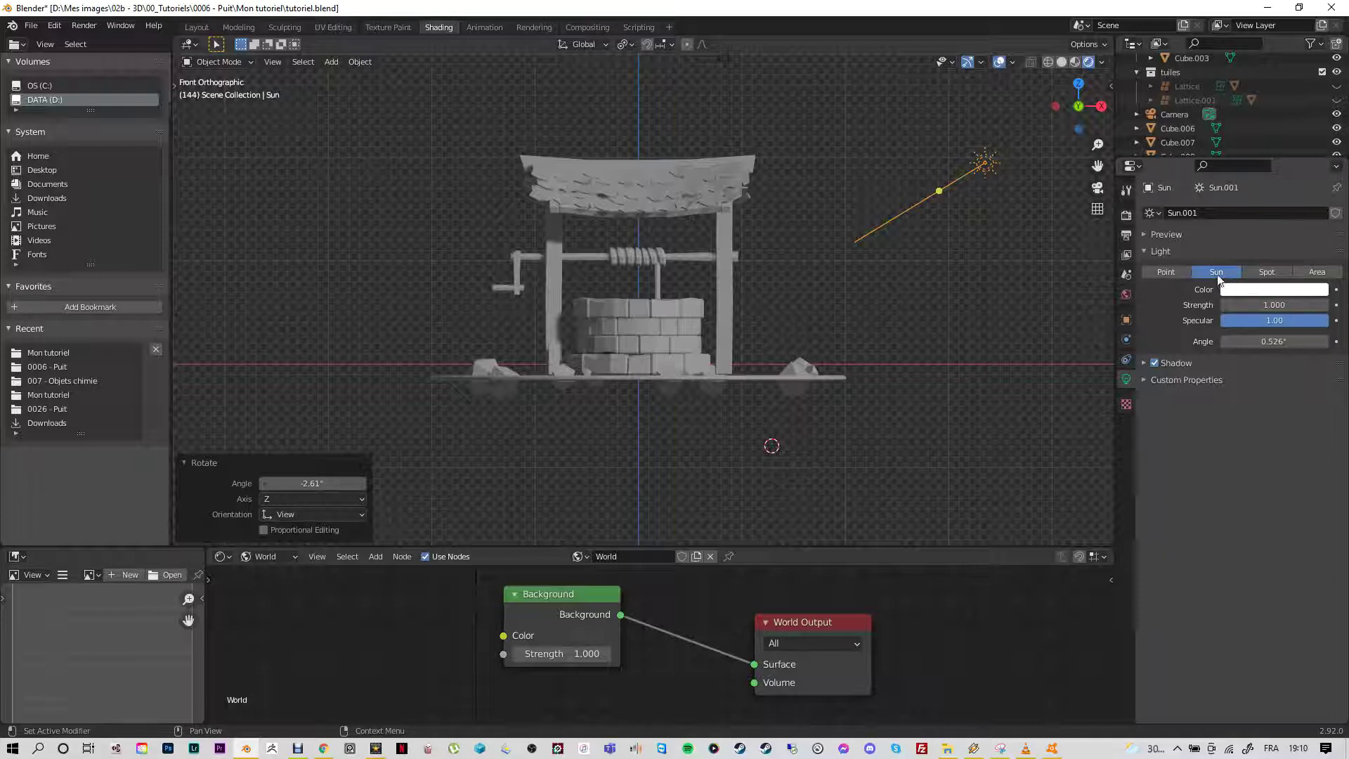
# Step: Try the Point and Spot types on the light and restore the Sun type
pyautogui.click(1174, 272)
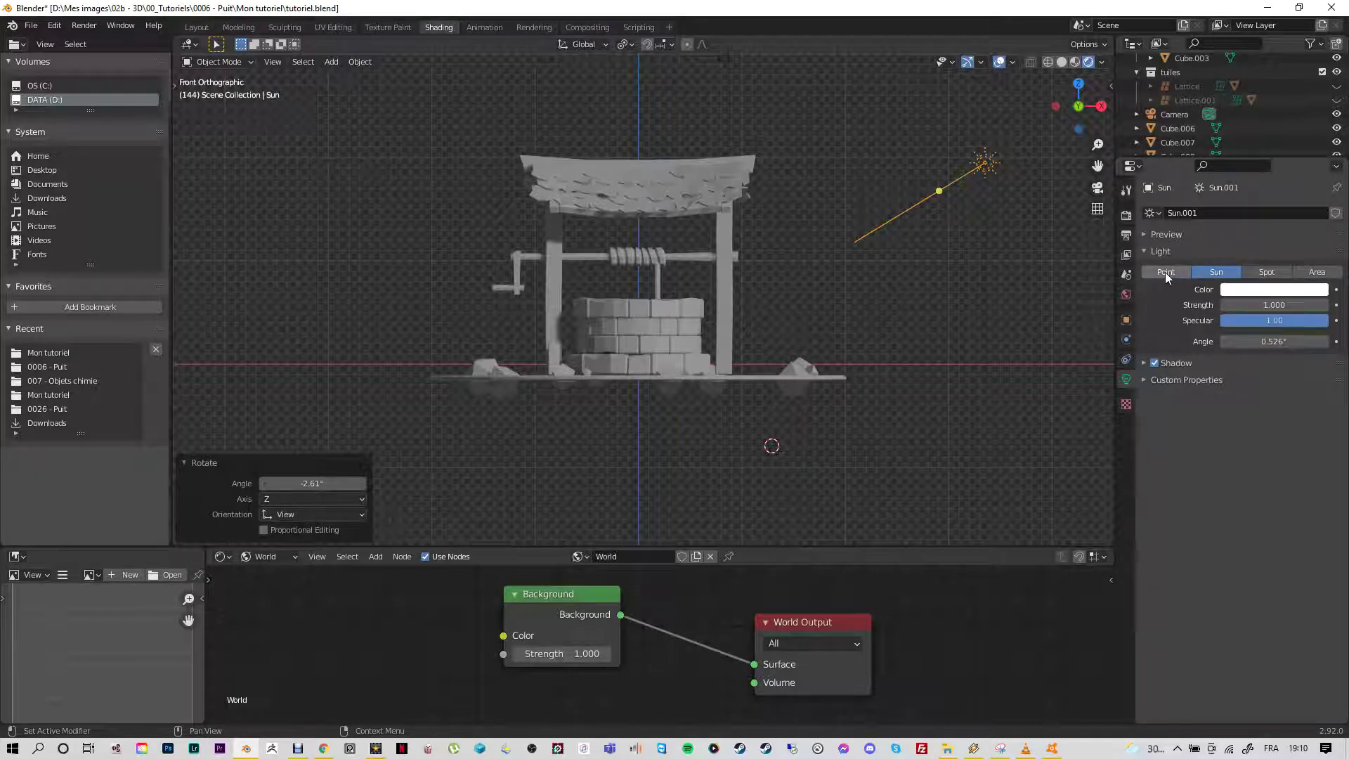
pyautogui.click(1273, 276)
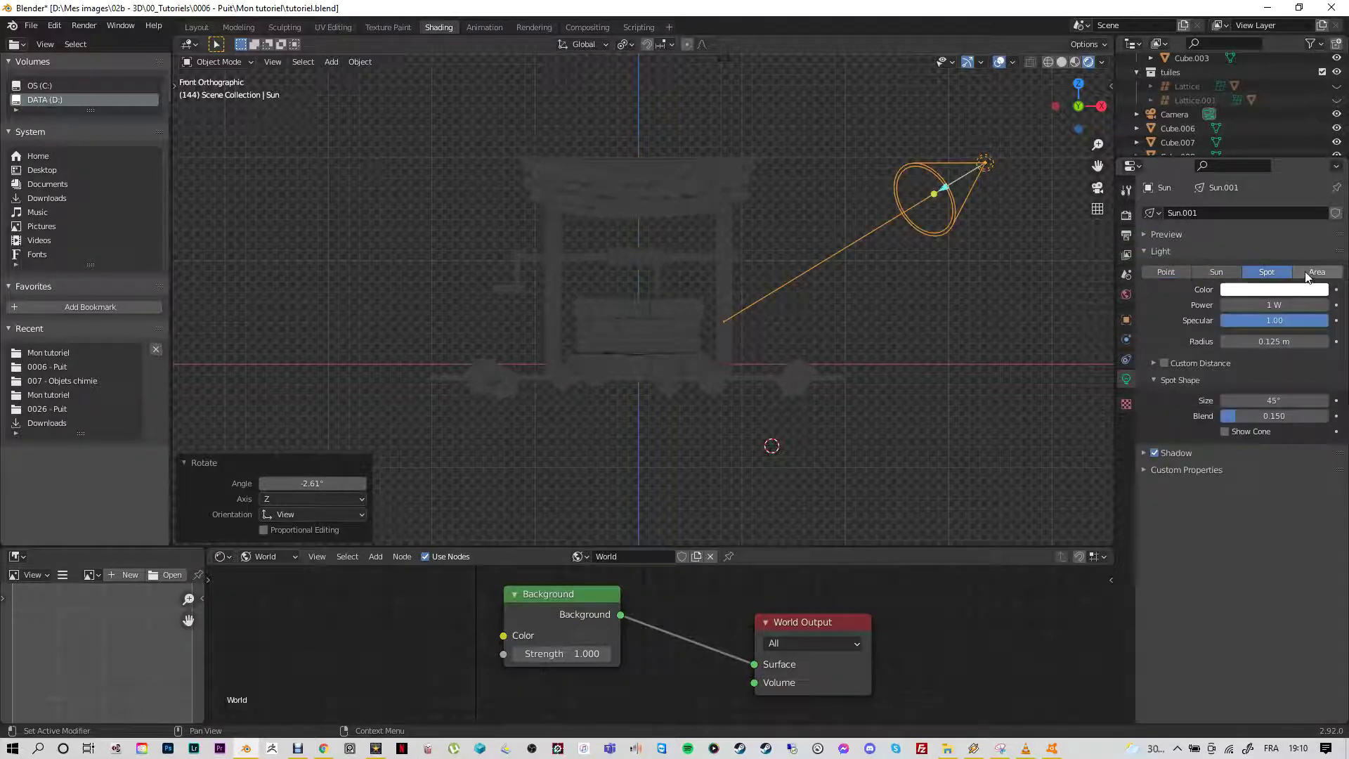
pyautogui.click(1216, 271)
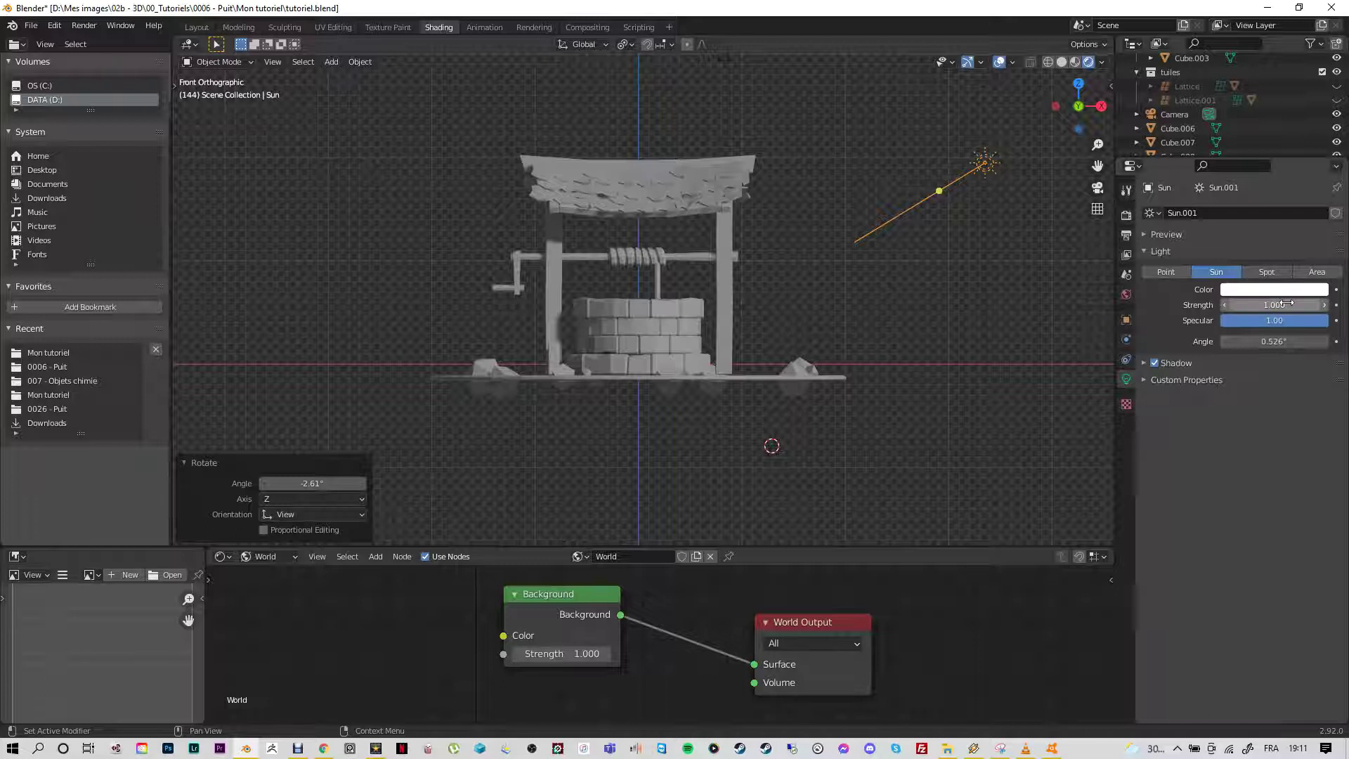
# Step: Try Sun strengths of about 0.24 and 3.14, and set the strength back to 1
pyautogui.moveTo(1288, 303); pyautogui.dragTo(1236, 304)
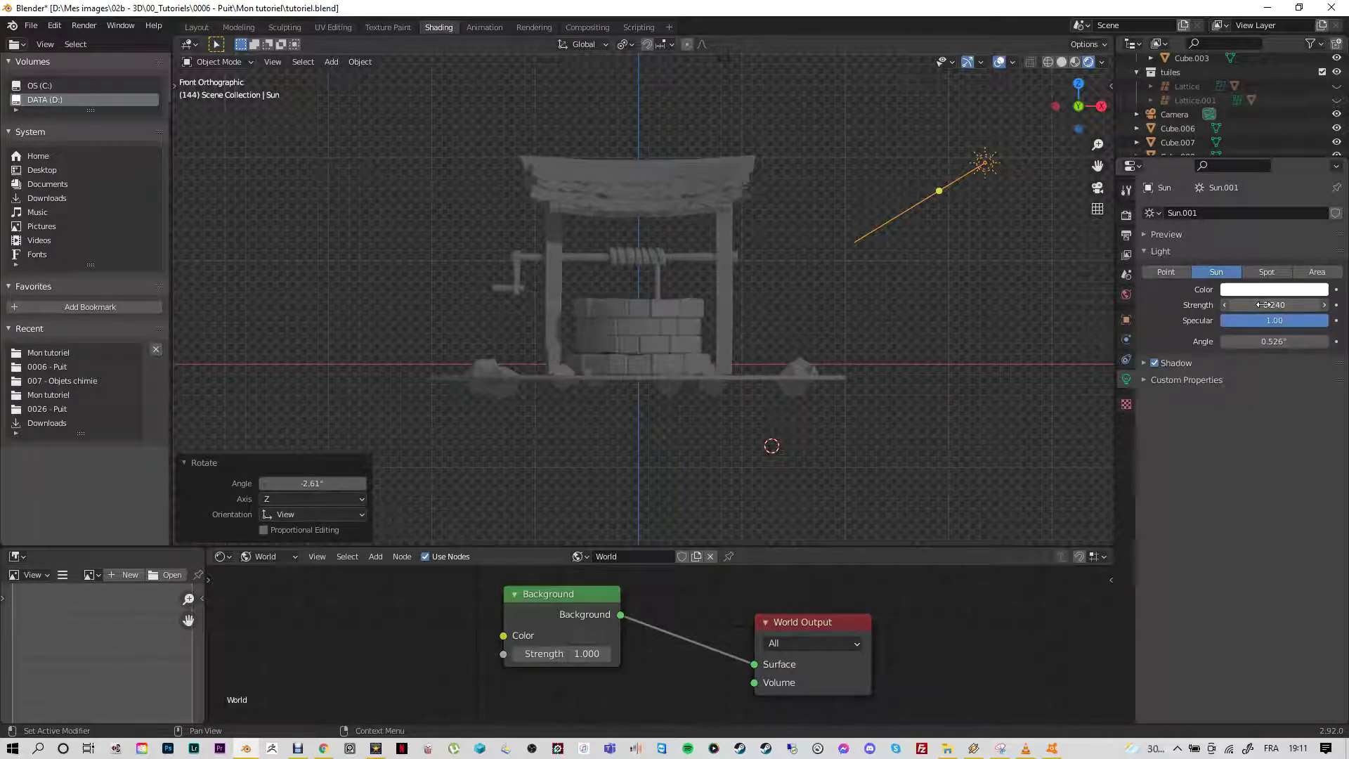
pyautogui.moveTo(1262, 304); pyautogui.dragTo(130, 294)
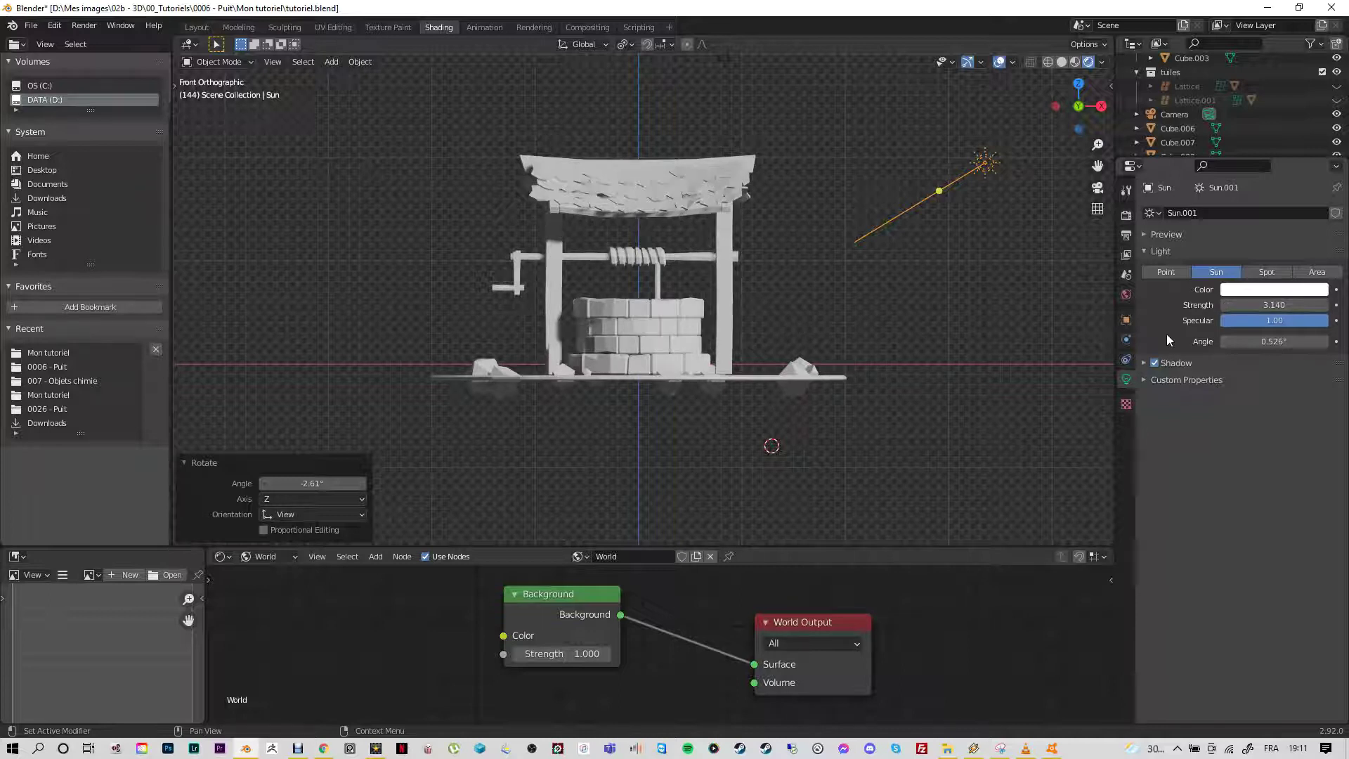
pyautogui.click(1269, 307)
pyautogui.write('1')
pyautogui.press('Return')
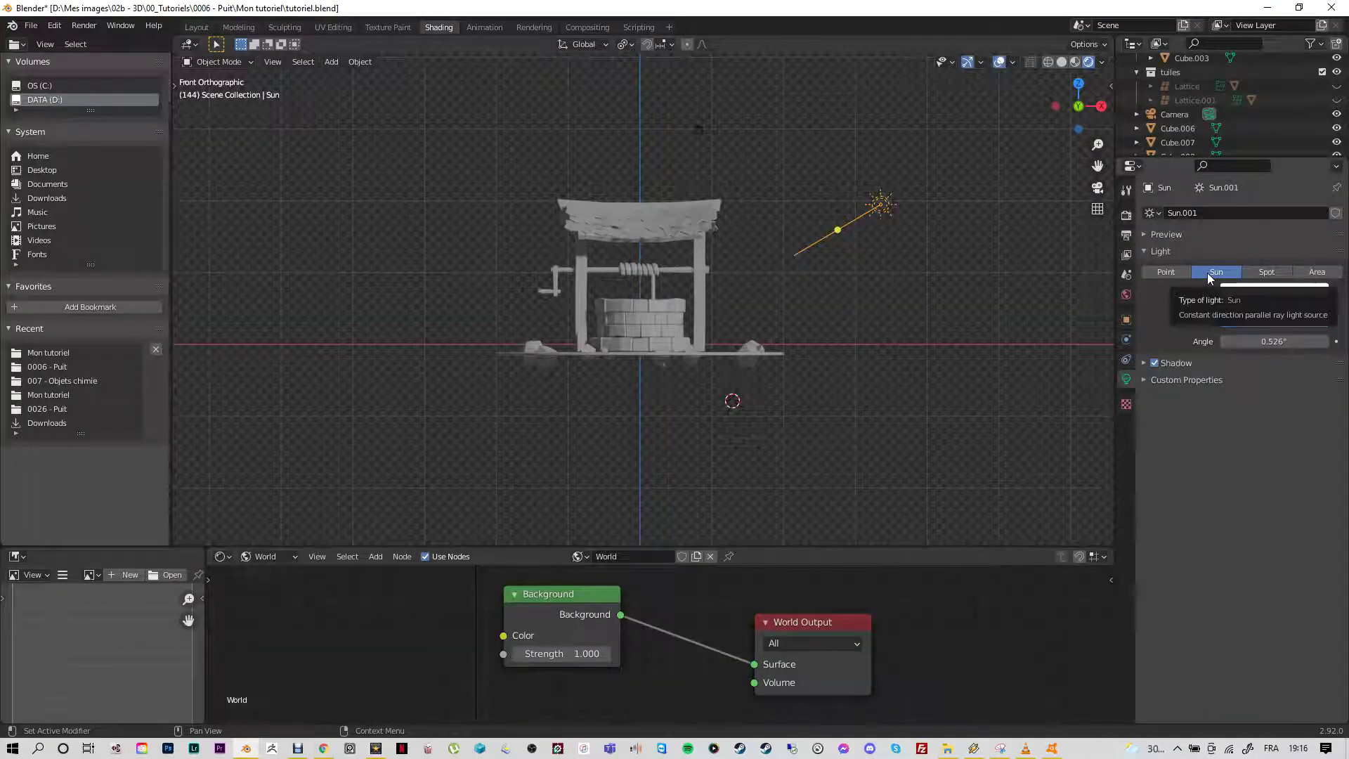
# Step: Compare the Point, Area and Spot light types on the well and return the light to Sun
pyautogui.click(1164, 274)
pyautogui.click(1317, 274)
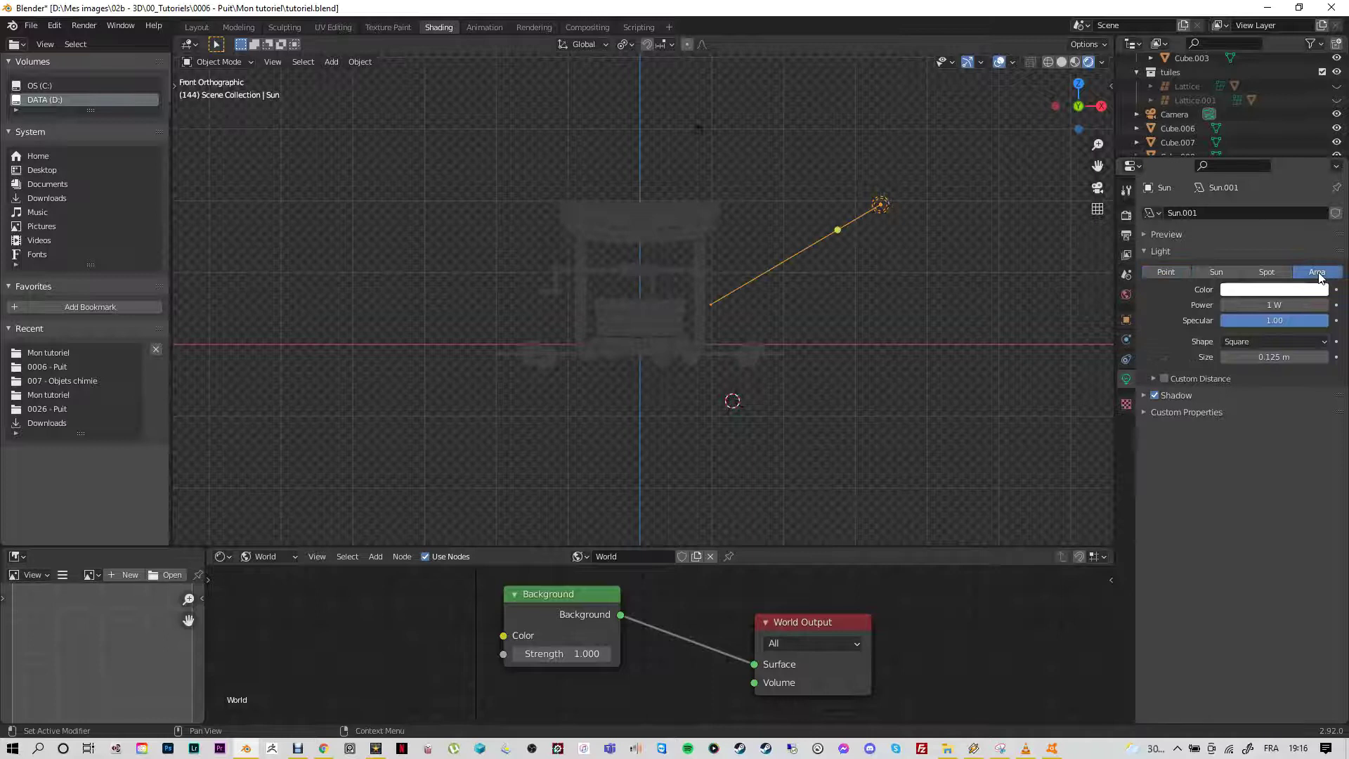
pyautogui.click(1266, 271)
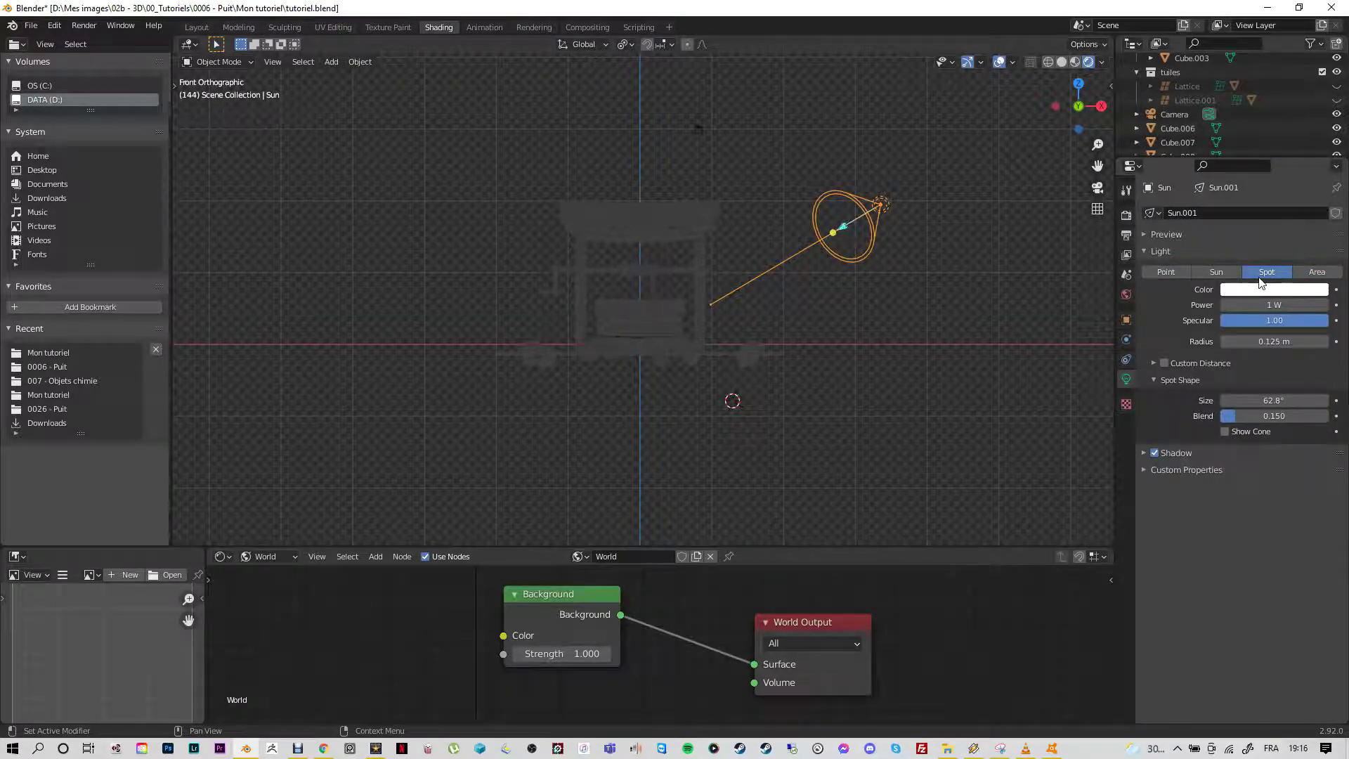
pyautogui.click(1161, 273)
pyautogui.click(1290, 274)
pyautogui.click(1316, 274)
pyautogui.click(1268, 274)
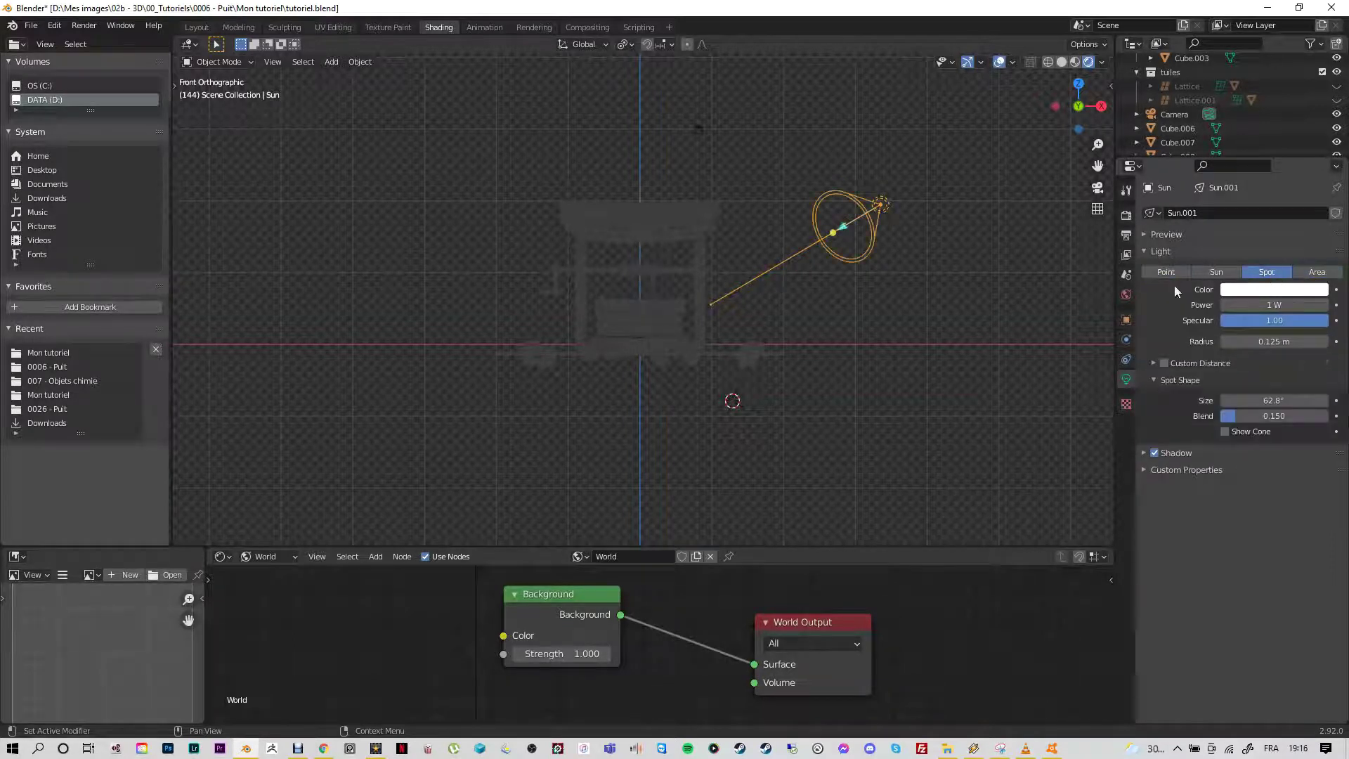
pyautogui.click(1217, 272)
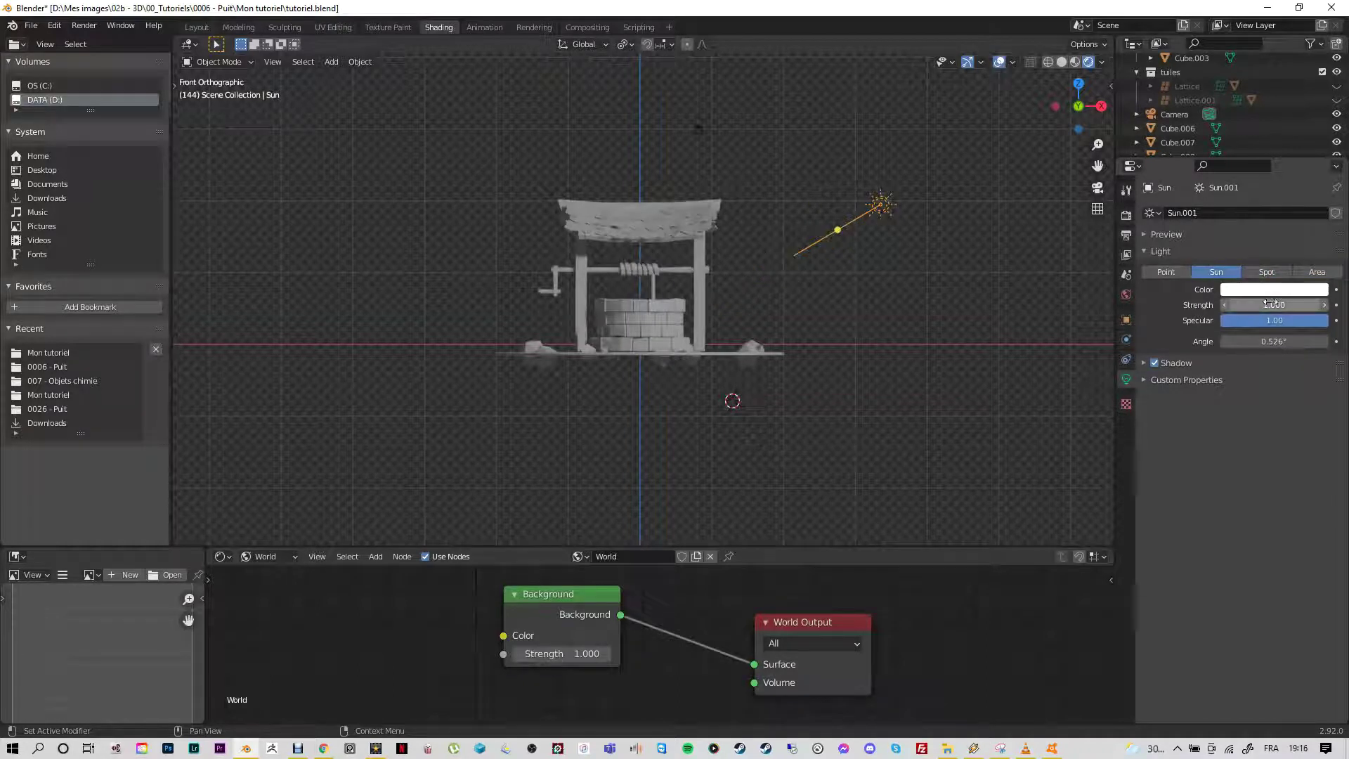
# Step: Change the light to a Spot and scale it up by about 3.75
pyautogui.click(1266, 273)
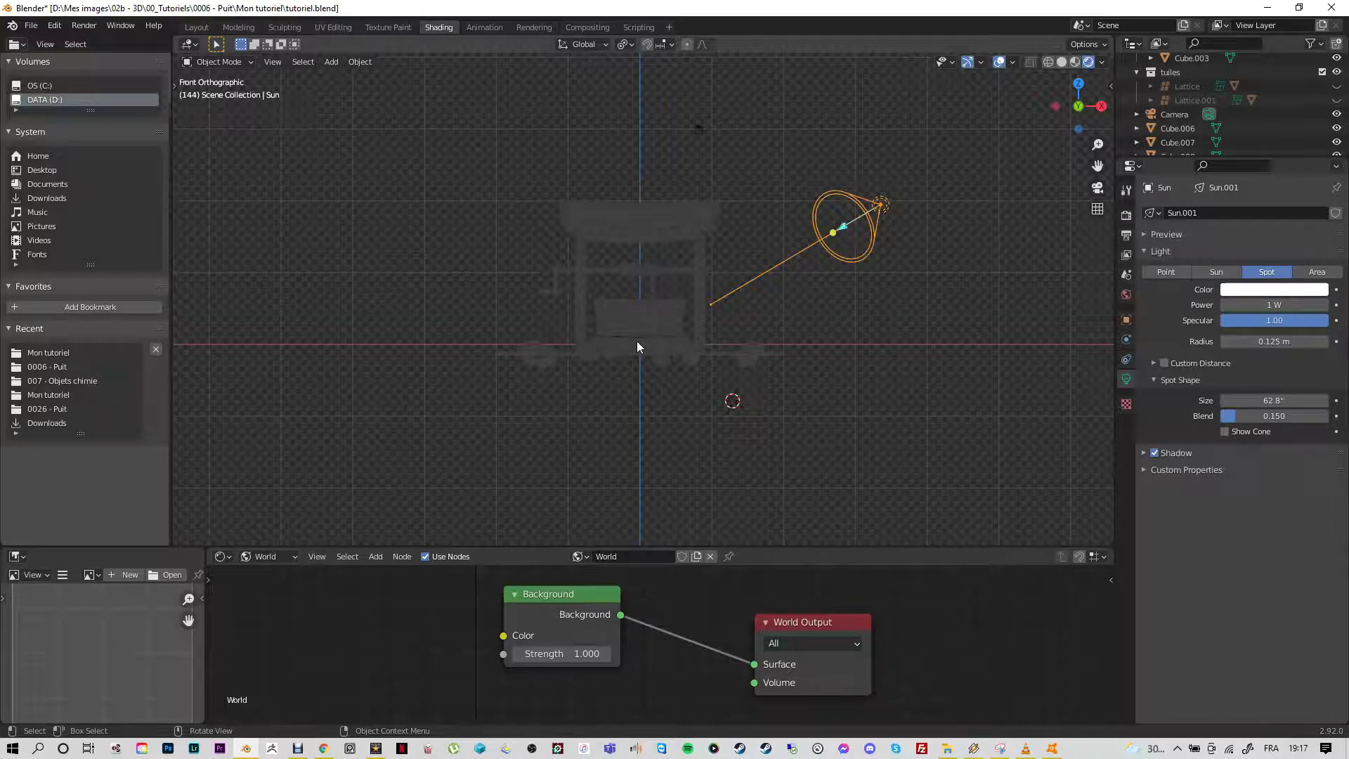
pyautogui.press('s')
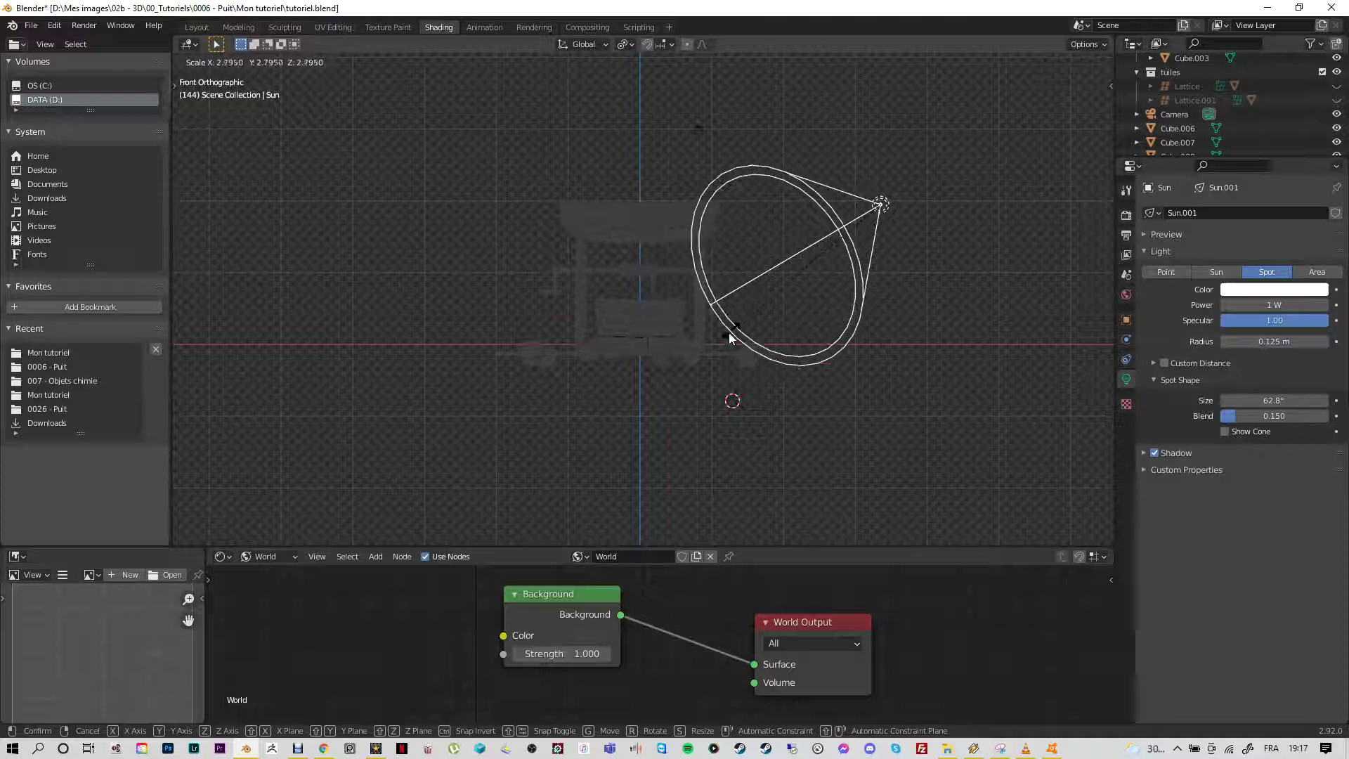
pyautogui.click(690, 388)
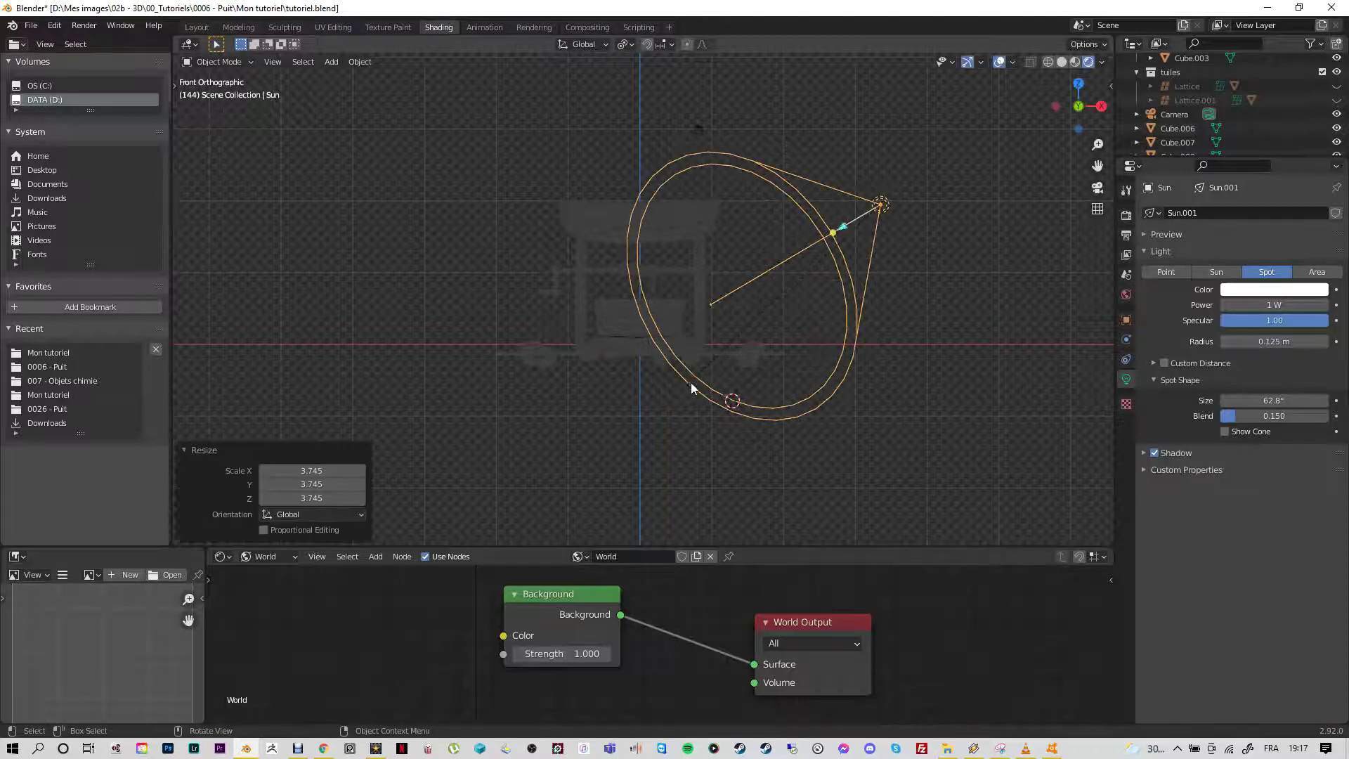
# Step: Scale the Spot light up by about 1.385 while viewing the well from above
pyautogui.press('KP_7')
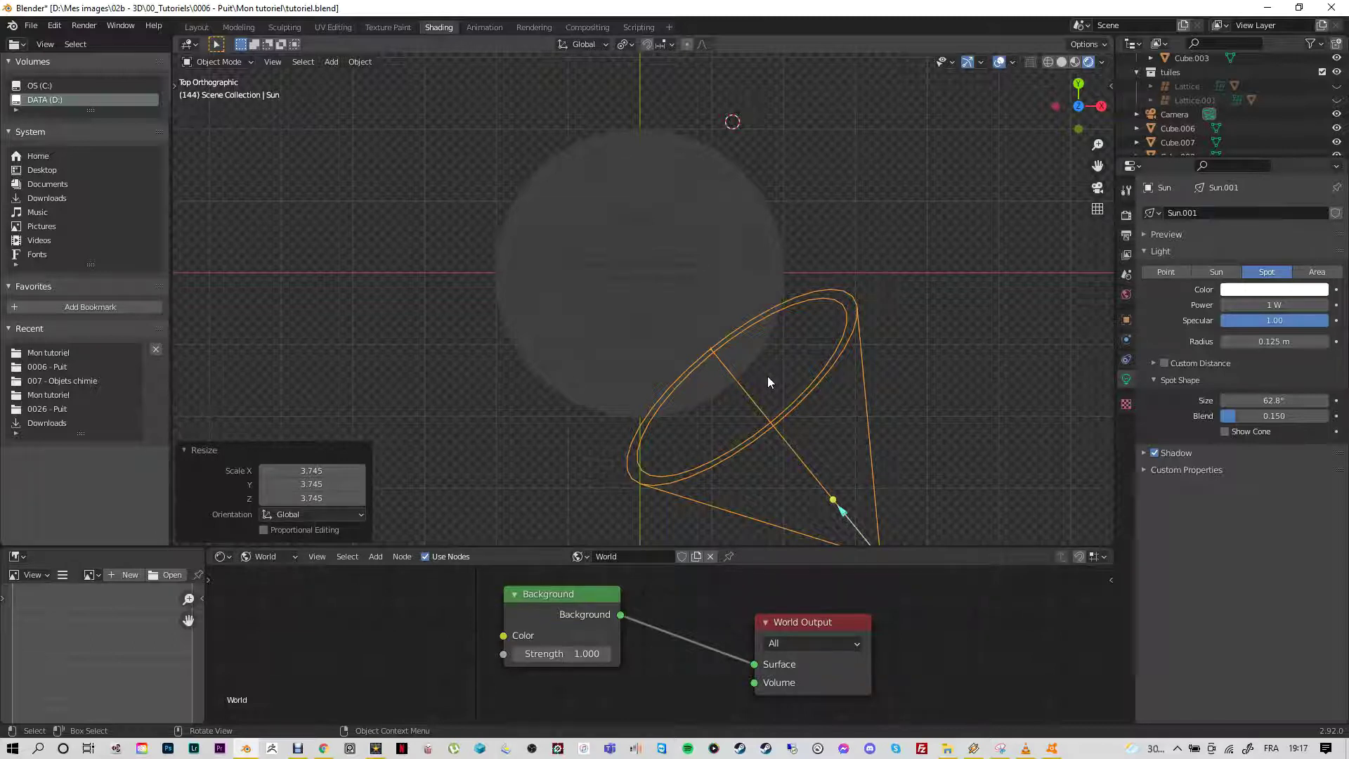
pyautogui.press('s')
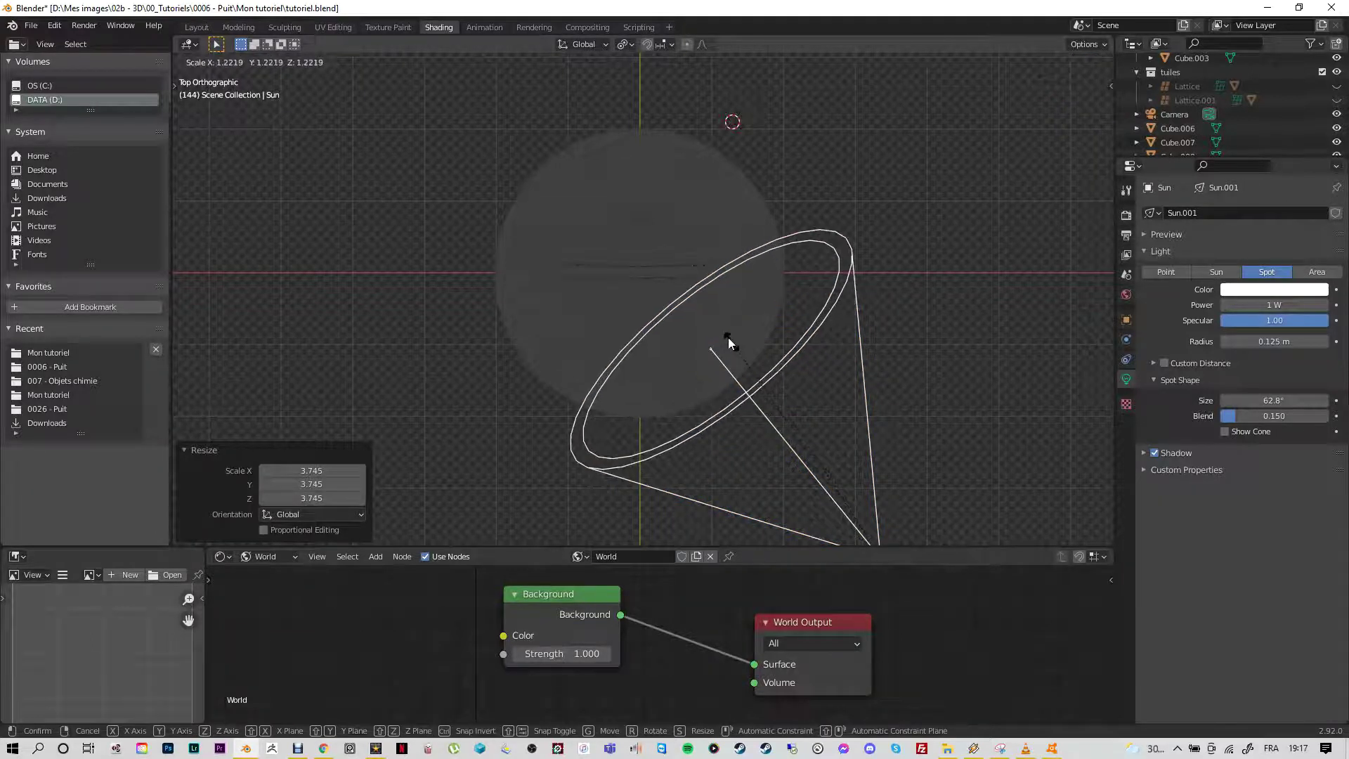
pyautogui.click(719, 309)
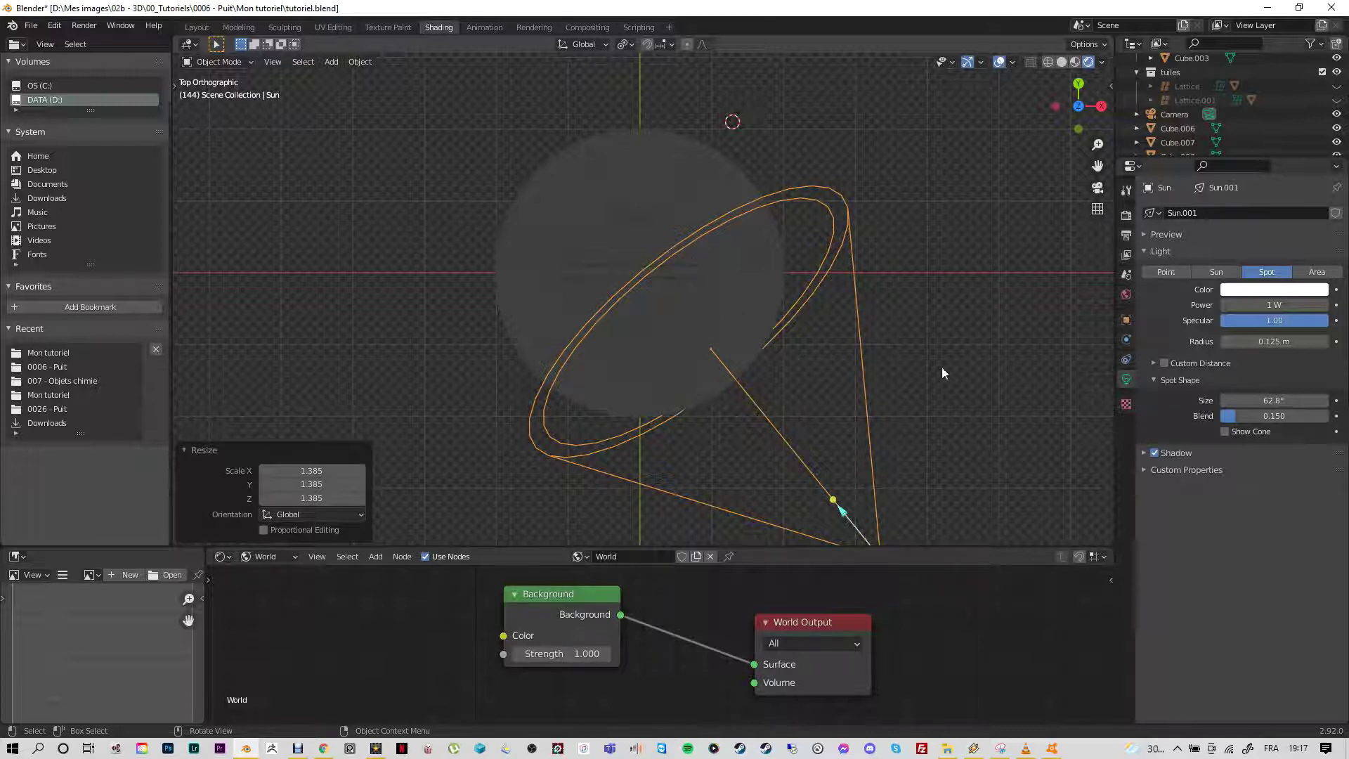
# Step: Set the Spot light's power to 10000 W and narrow its beam angle to about 30°
pyautogui.moveTo(938, 377); pyautogui.dragTo(1055, 316, button='middle')
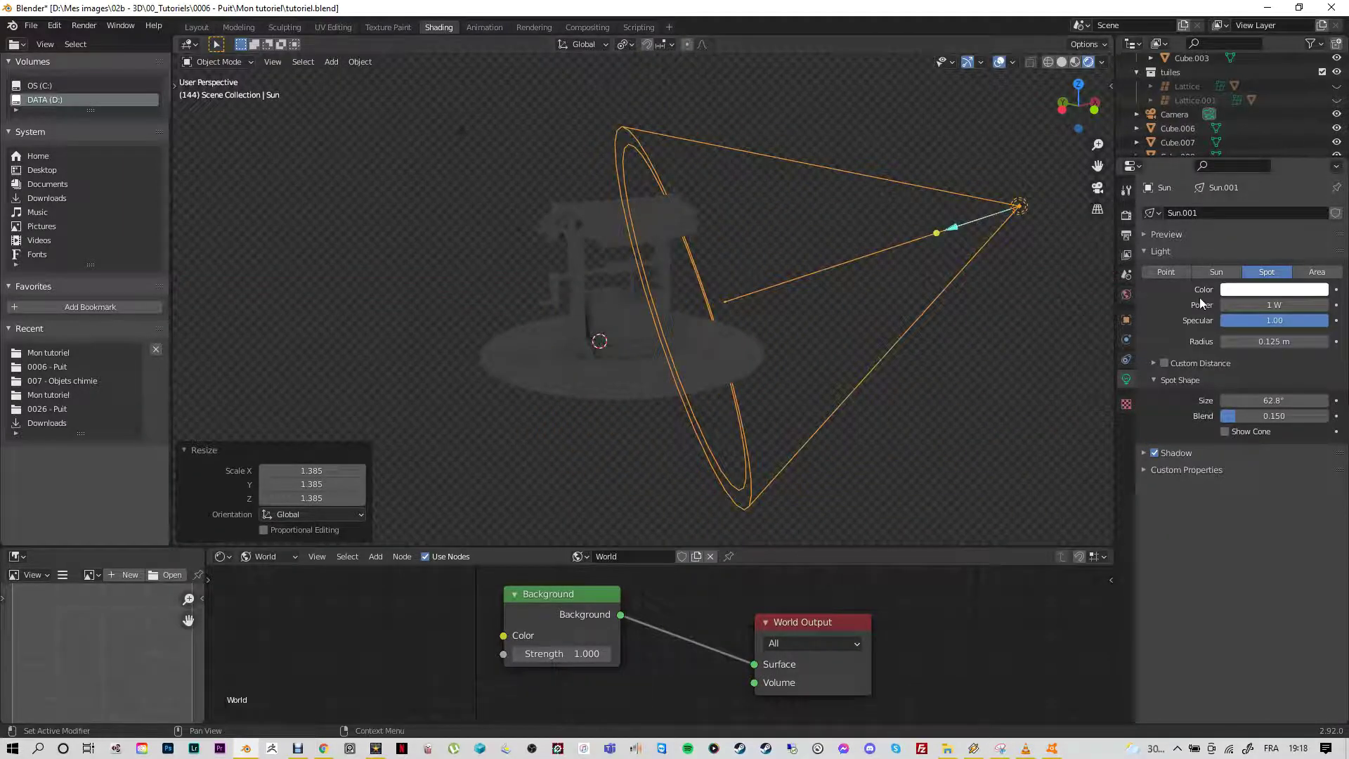
pyautogui.click(1266, 304)
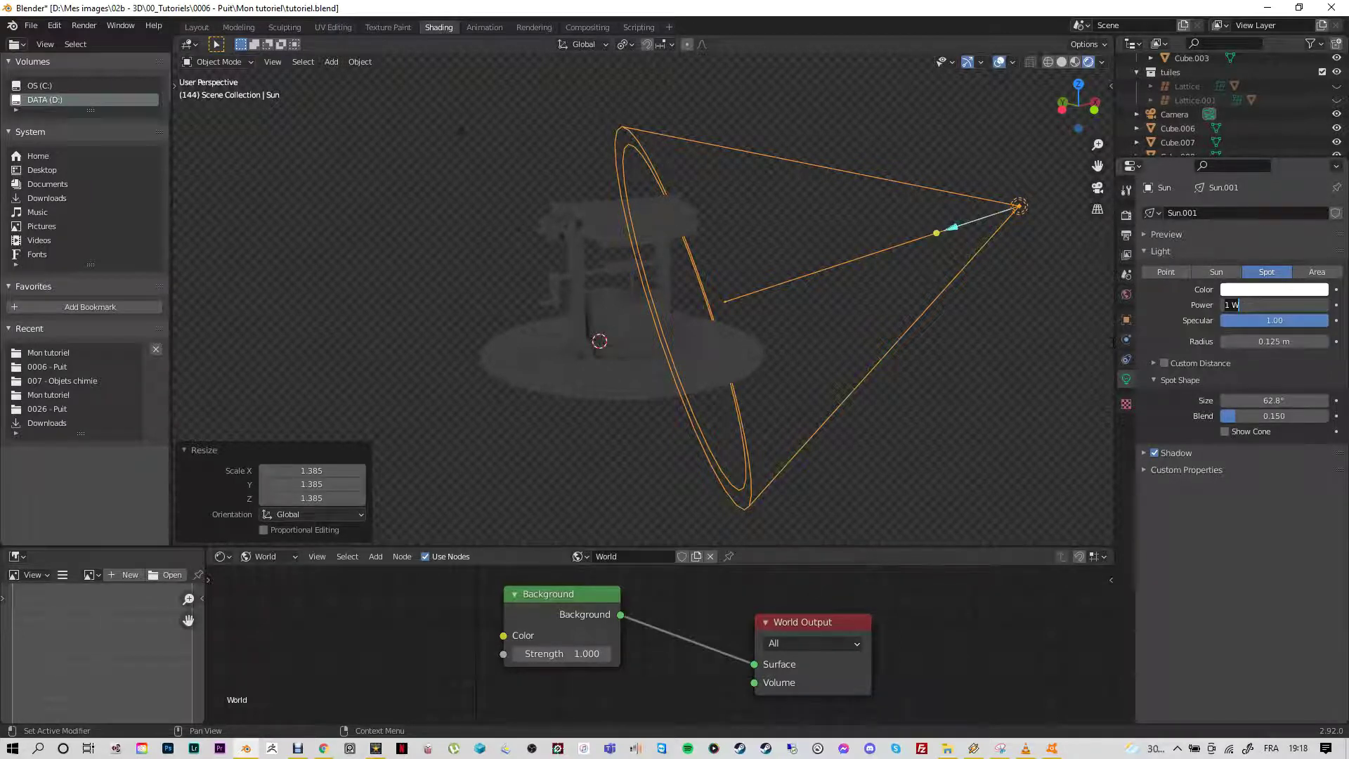
pyautogui.write('10000')
pyautogui.press('Return')
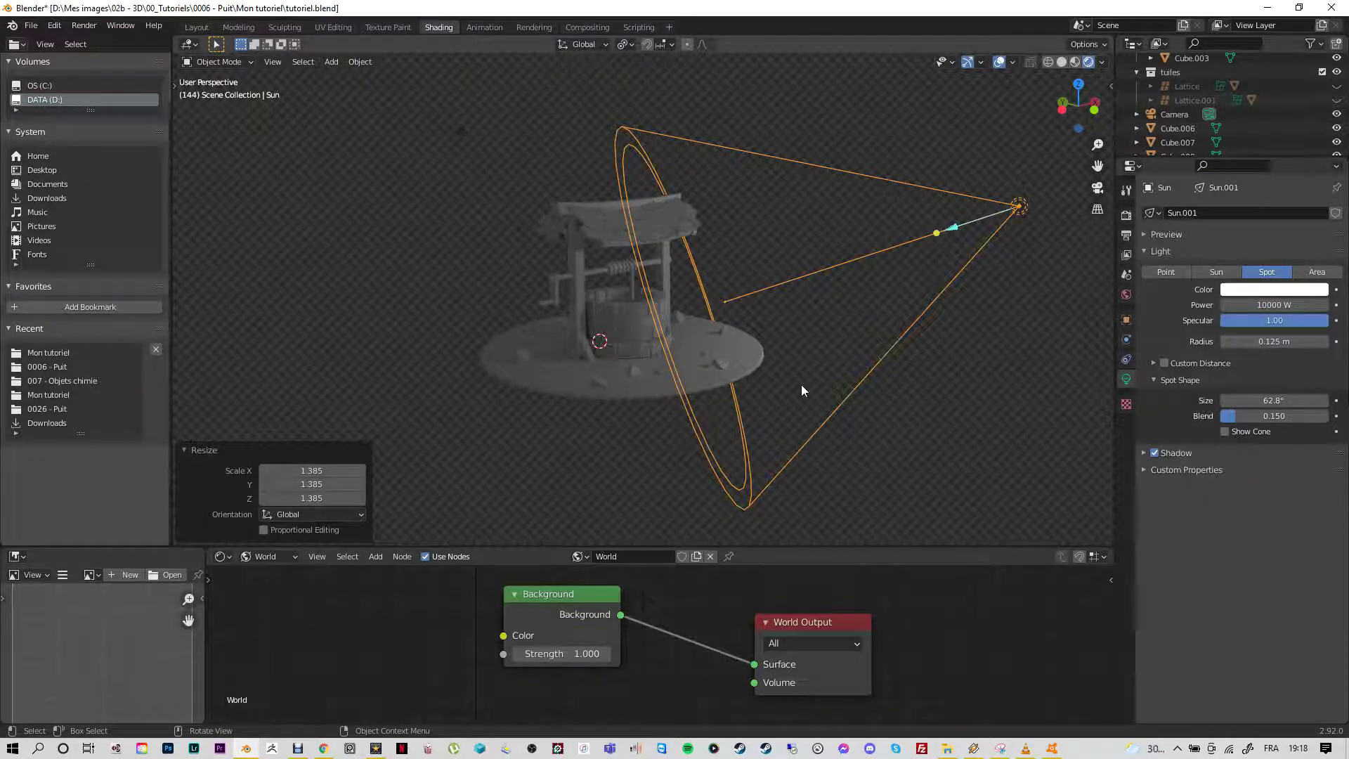
pyautogui.moveTo(940, 231); pyautogui.dragTo(956, 226)
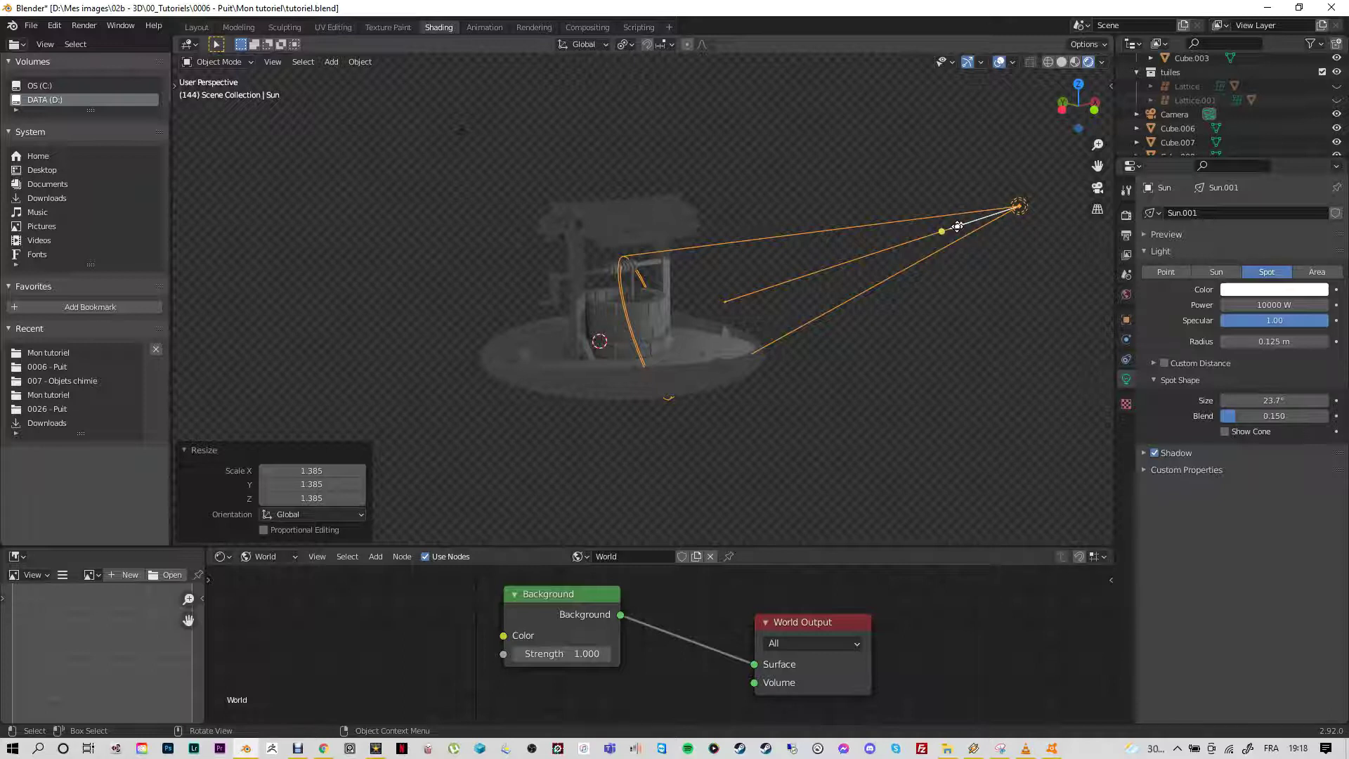
pyautogui.moveTo(957, 227)
pyautogui.mouseDown()
pyautogui.moveTo(947, 235)
pyautogui.moveTo(956, 227)
pyautogui.mouseUp()
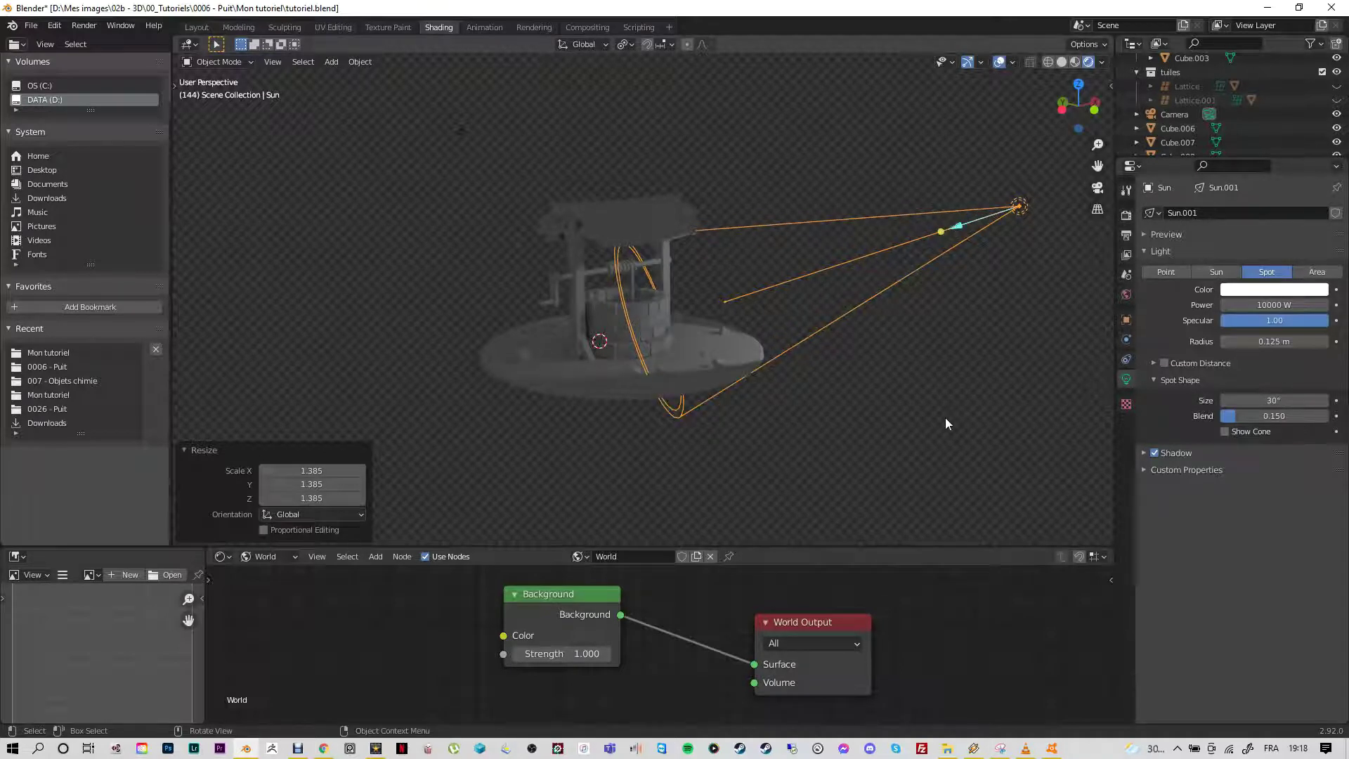
# Step: Change the light to a Sun and set its strength to 1
pyautogui.click(1217, 272)
pyautogui.click(1268, 304)
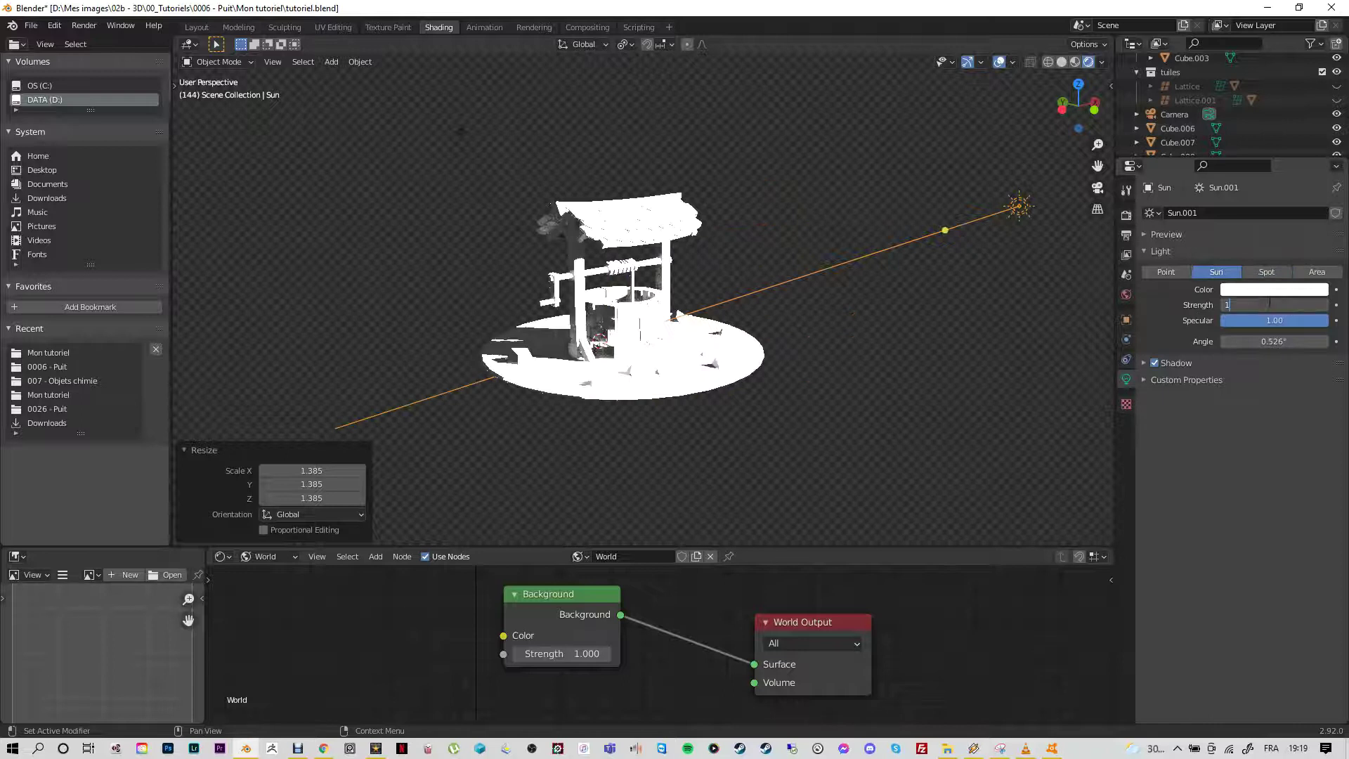
pyautogui.write('1')
pyautogui.press('Return')
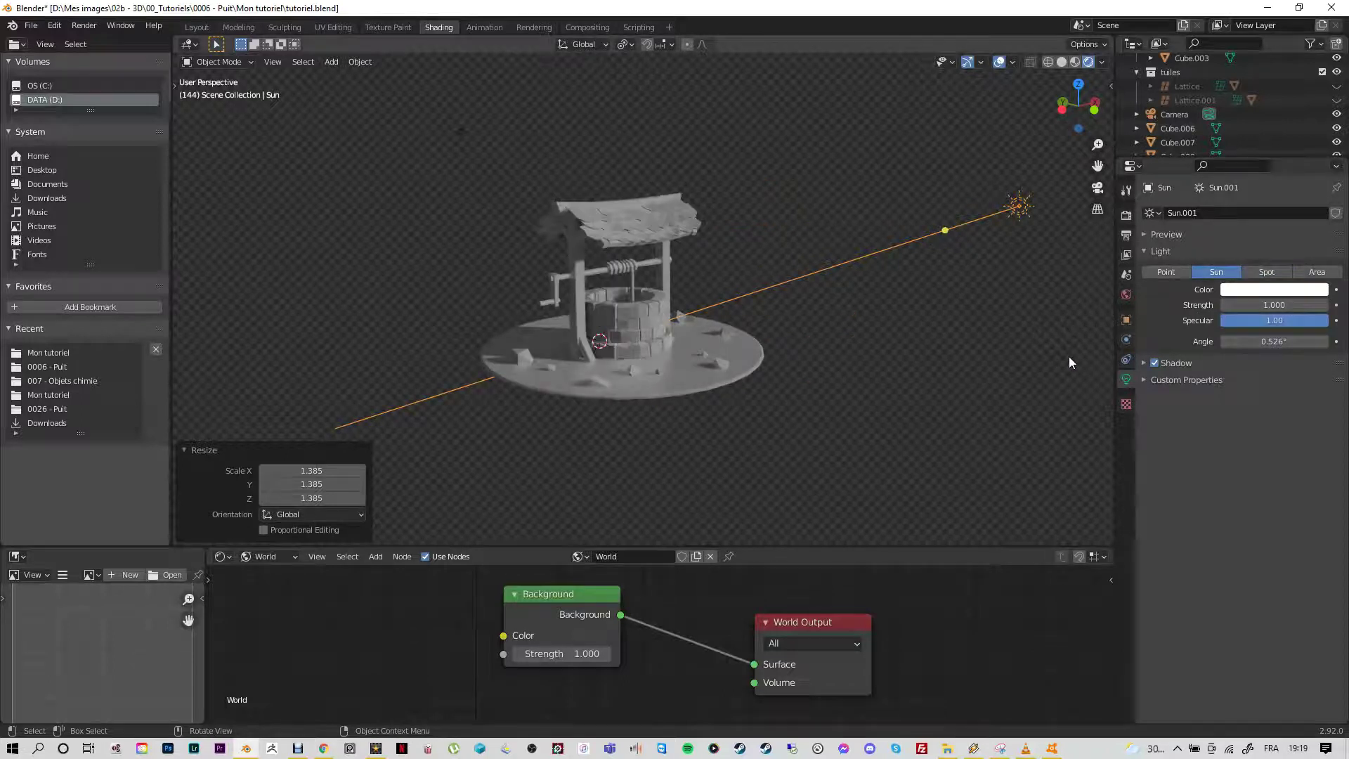
# Step: Return the light to Spot with a power of 10000 W and narrow its beam angle to 24°
pyautogui.click(1264, 272)
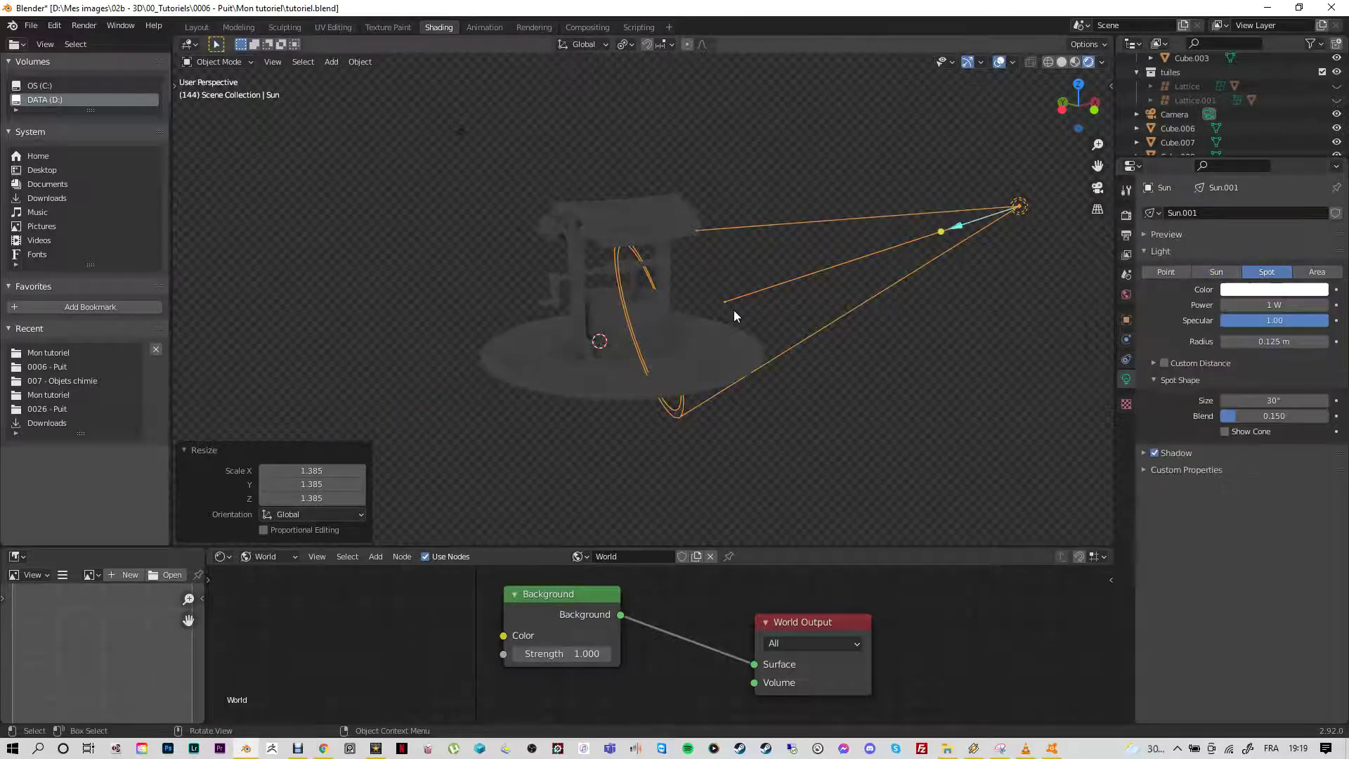
pyautogui.click(1261, 303)
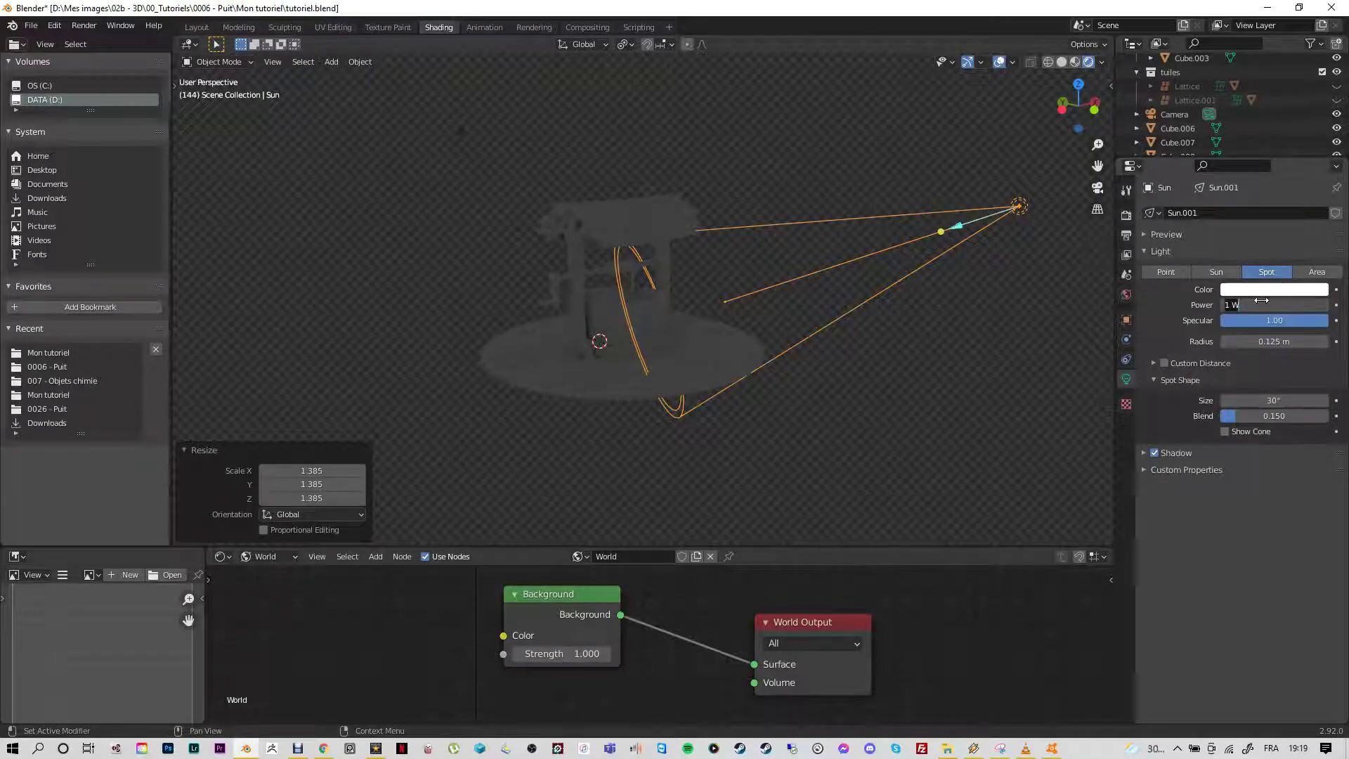
pyautogui.press('BackSpace')
pyautogui.press('BackSpace')
pyautogui.write('0000')
pyautogui.press('Return')
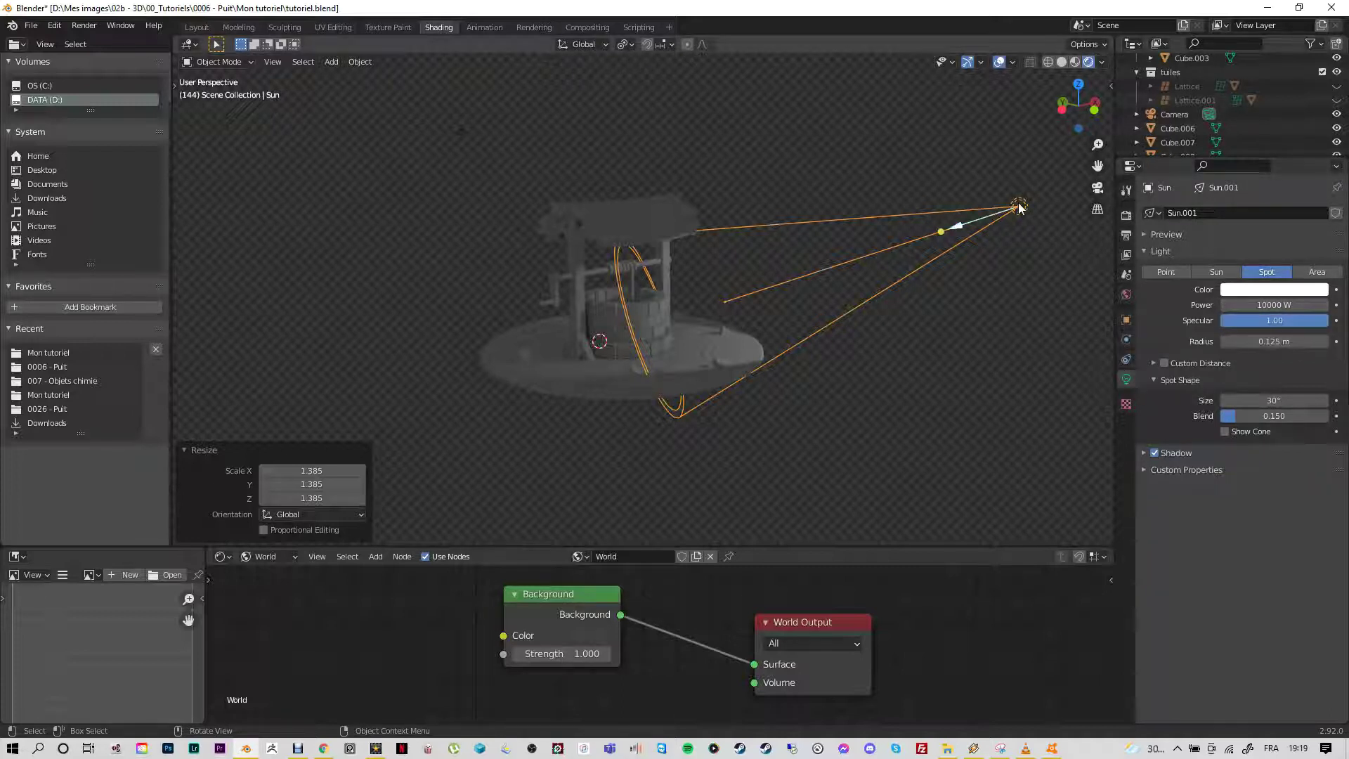
pyautogui.moveTo(957, 225); pyautogui.dragTo(1027, 225)
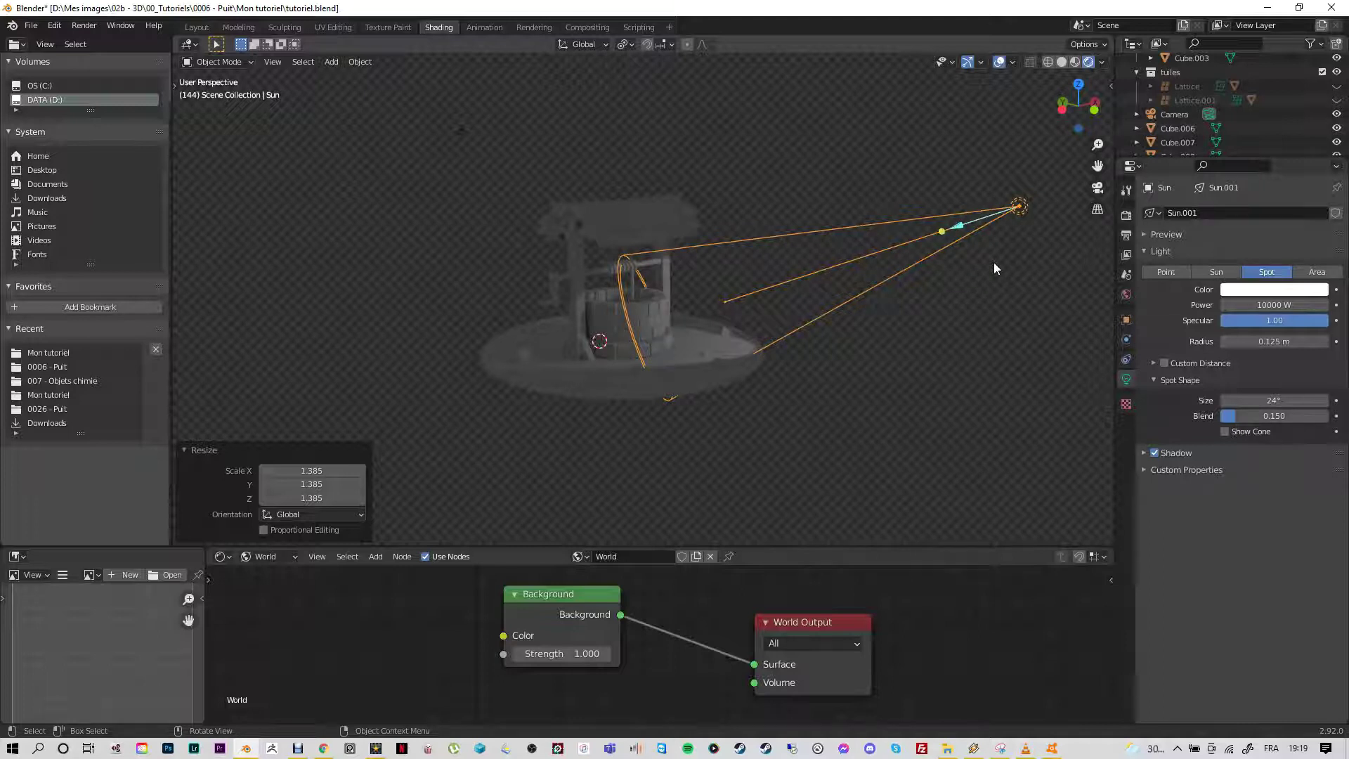
# Step: Move the Spot light about -18.6 m in X and 20.3 m in Y, closer to the well, and rotate it about -23.4°
pyautogui.press('KP_7')
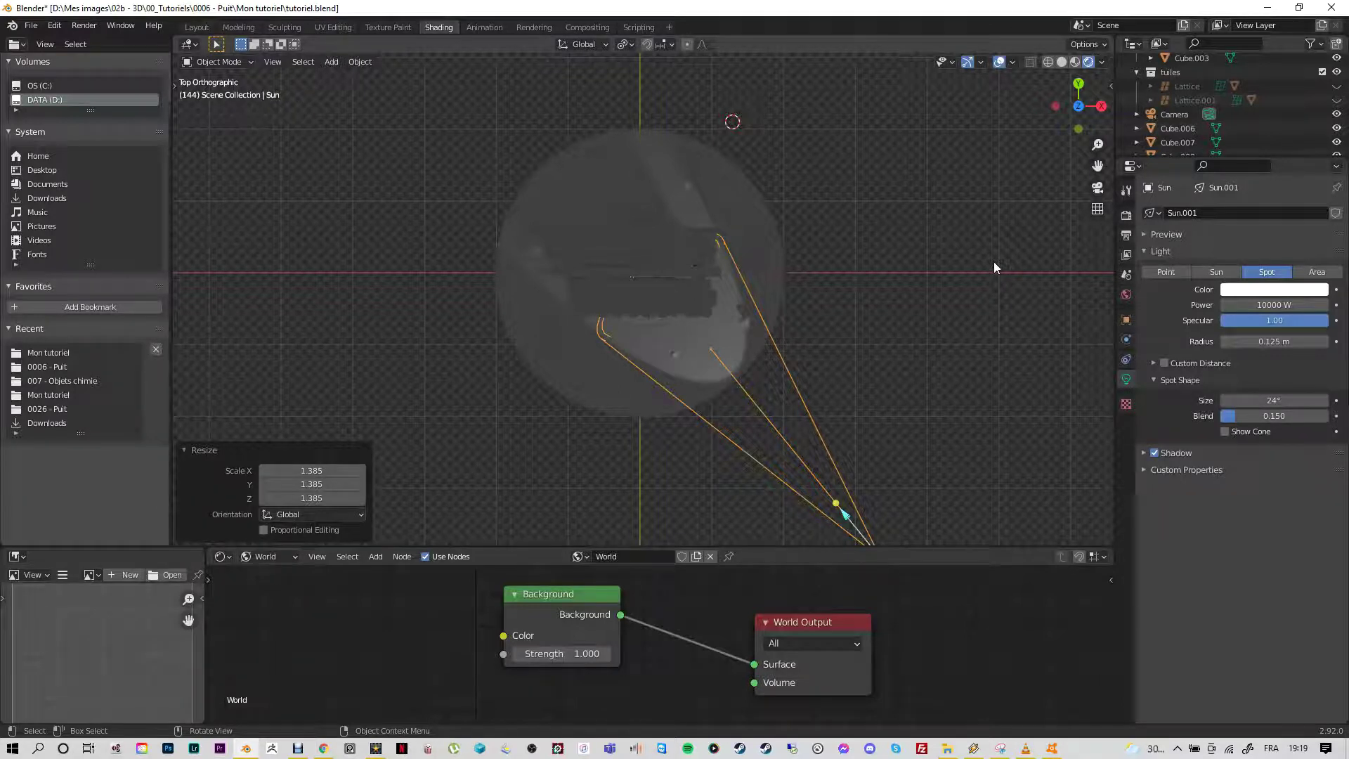
pyautogui.press('g')
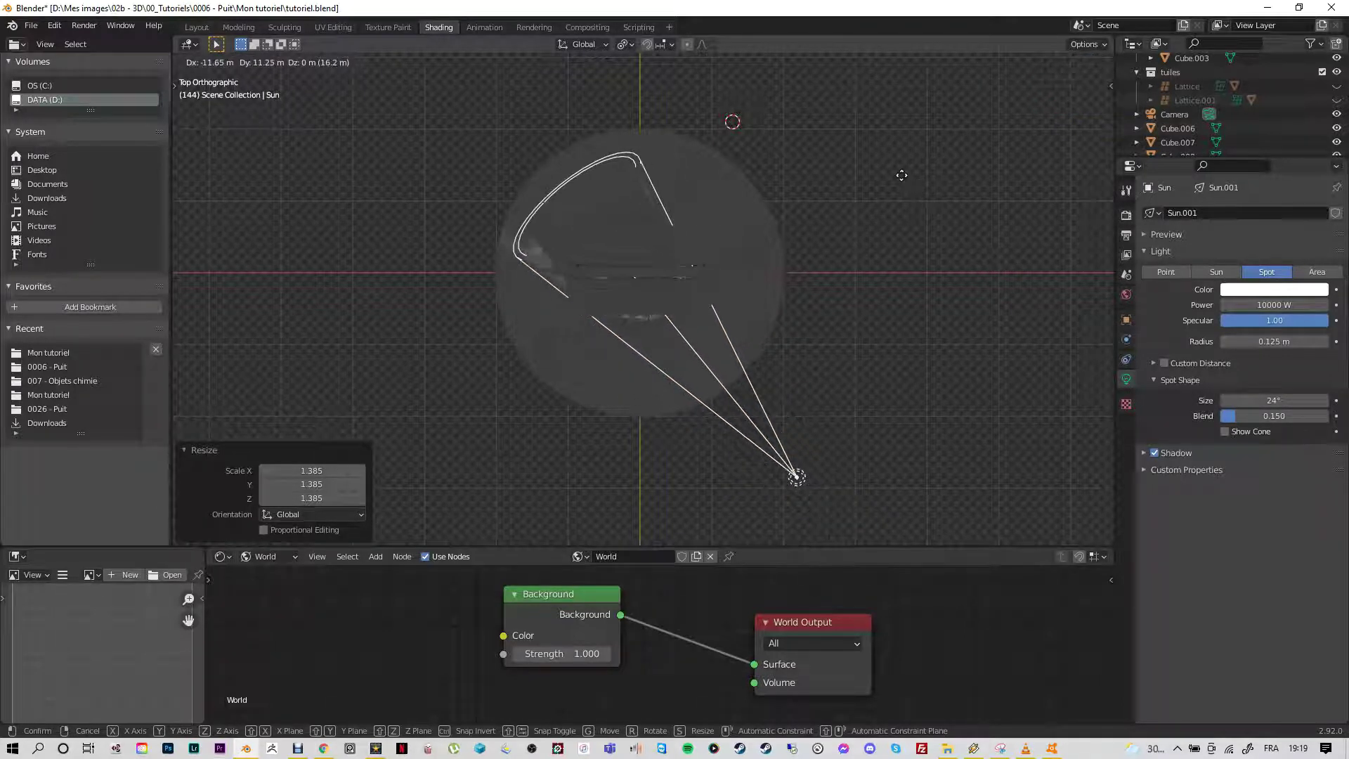
pyautogui.click(907, 296)
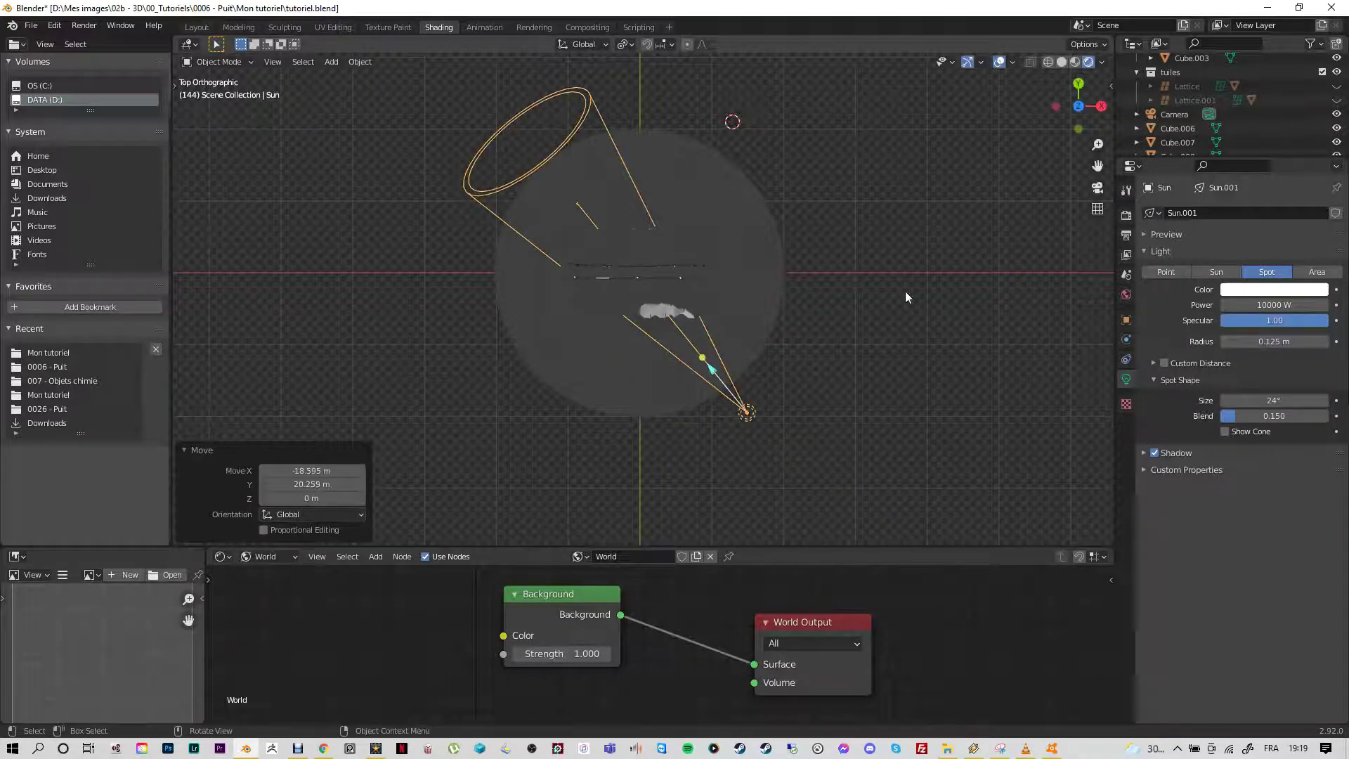
pyautogui.moveTo(1057, 460); pyautogui.dragTo(449, 344, button='middle')
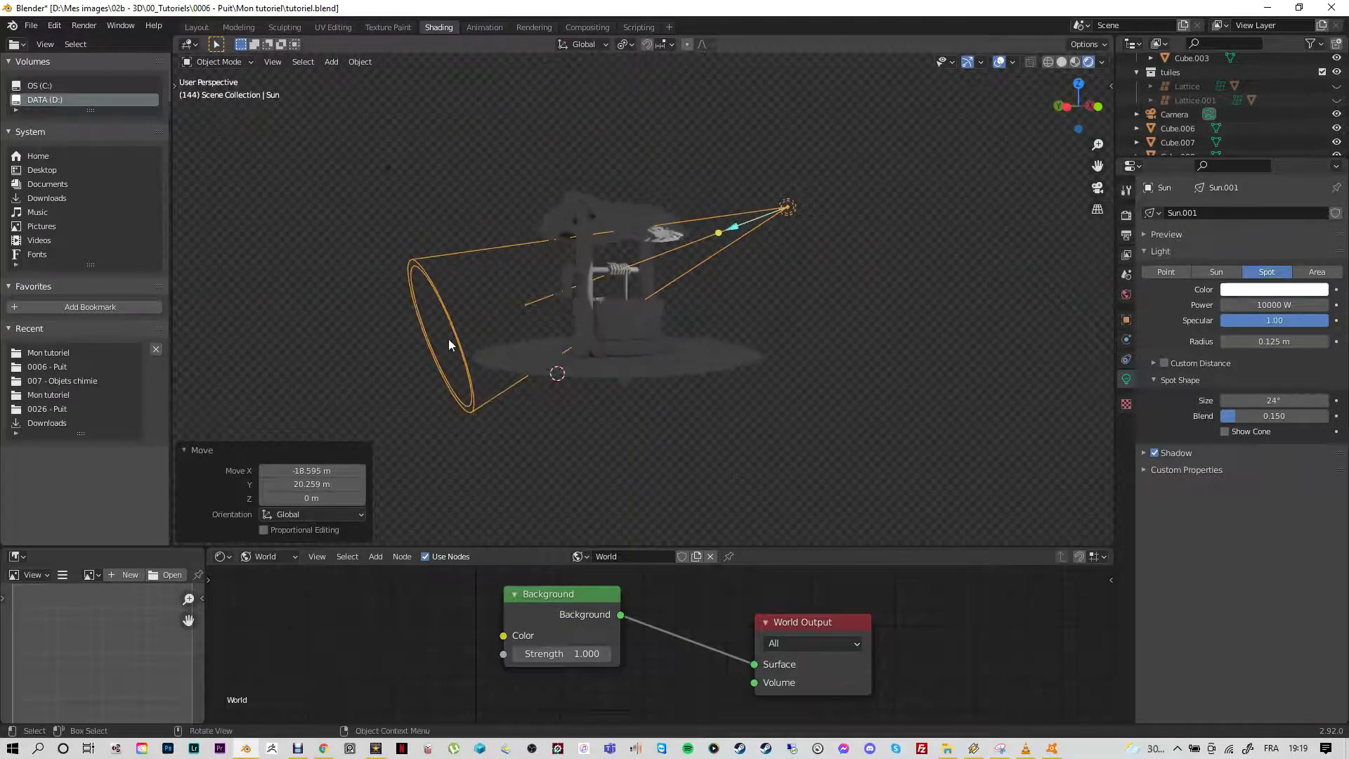
pyautogui.press('r')
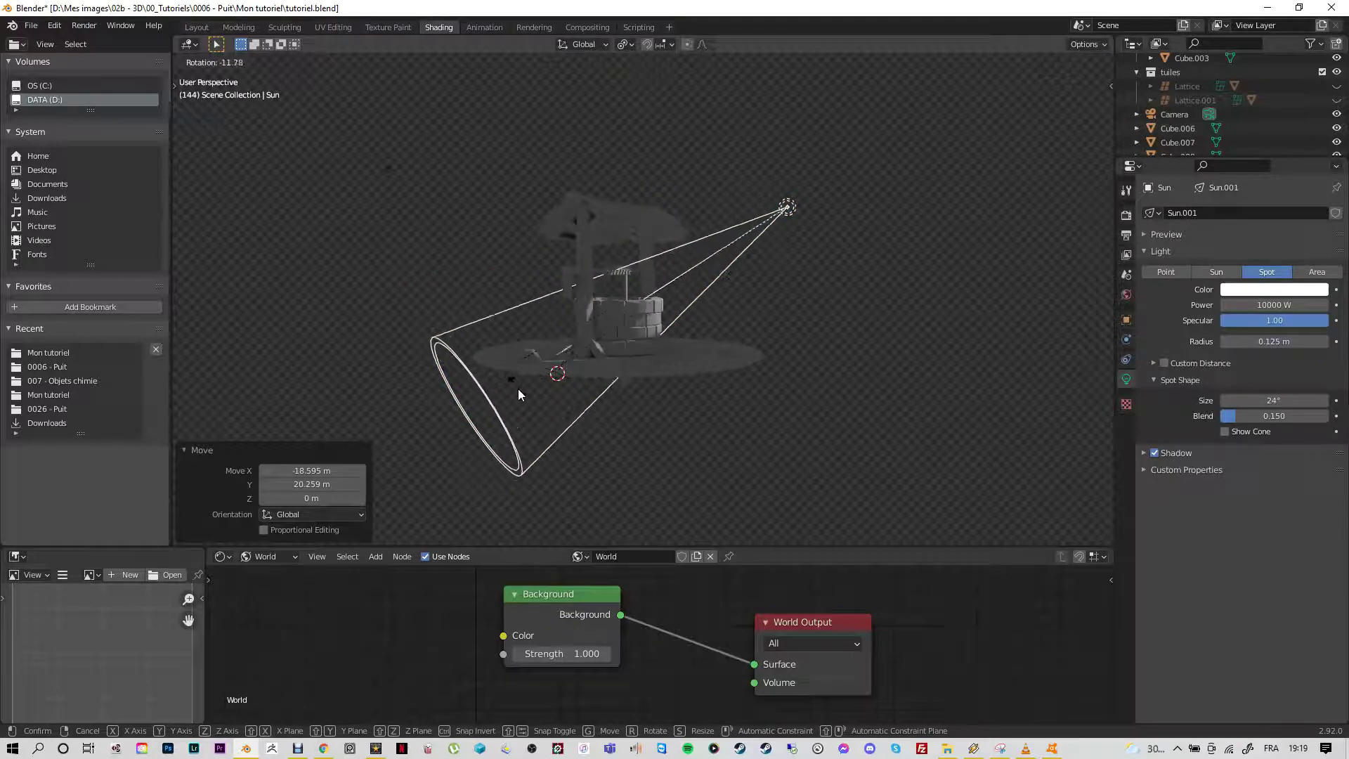
pyautogui.click(570, 422)
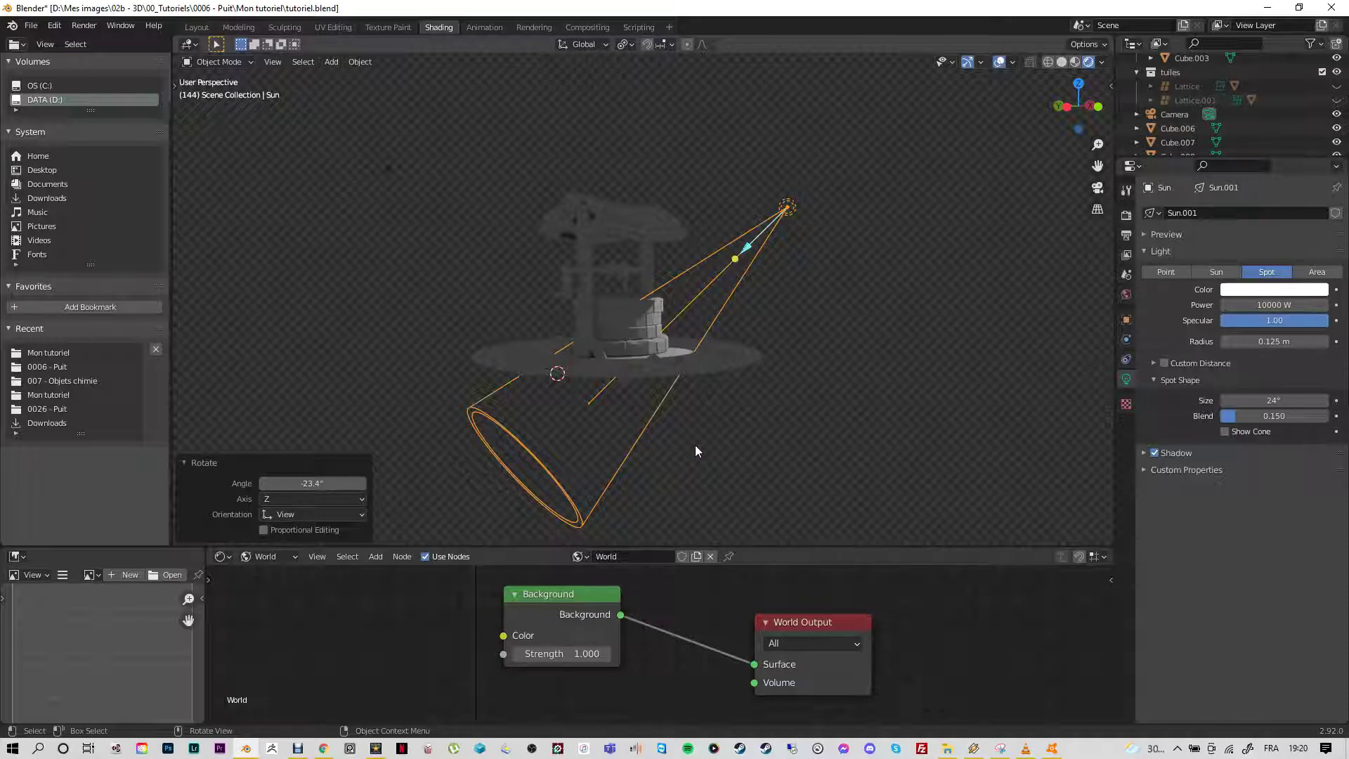
# Step: Try a 1° beam angle on the Spot light, undo it, and scale the light down by a factor of about 0.312
pyautogui.moveTo(754, 419)
pyautogui.mouseDown(button='middle')
pyautogui.moveTo(680, 412)
pyautogui.moveTo(751, 422)
pyautogui.mouseUp(button='middle')
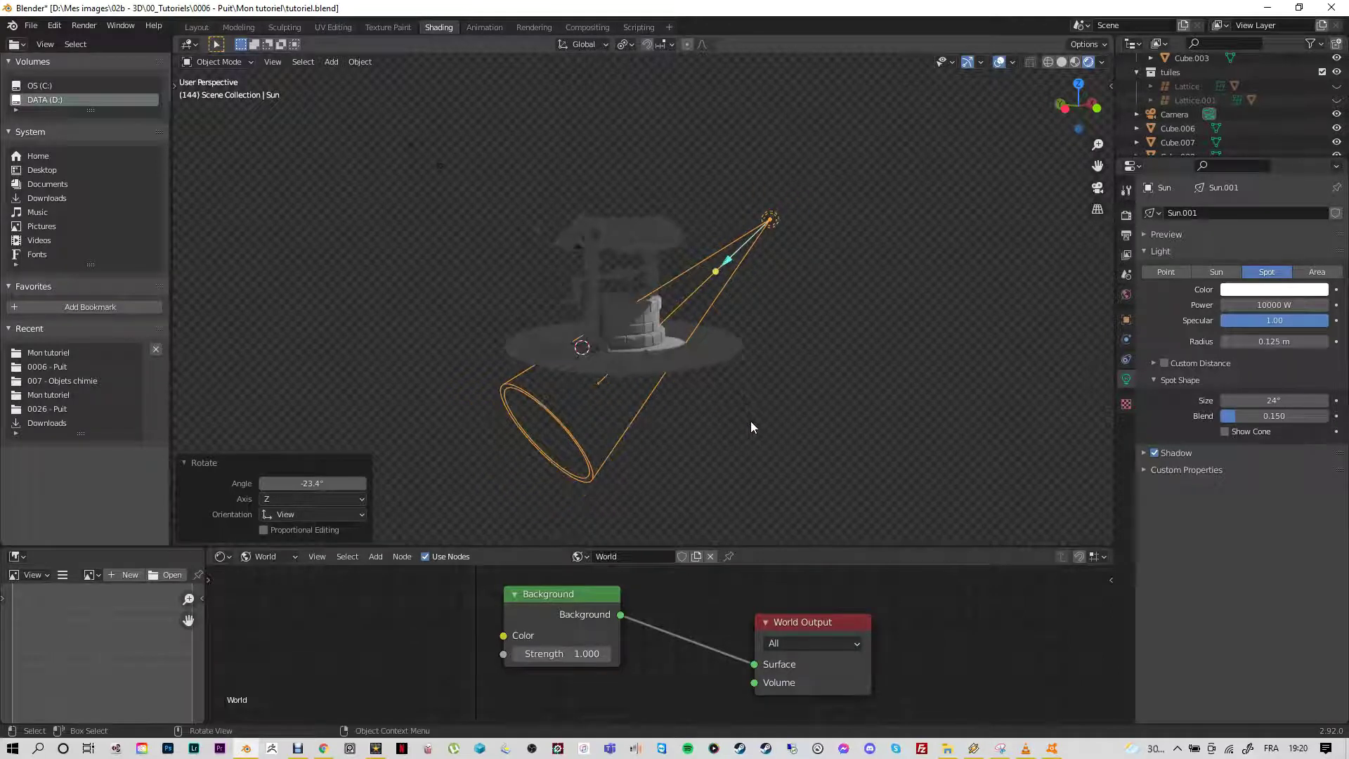
pyautogui.press('s')
pyautogui.click(709, 432)
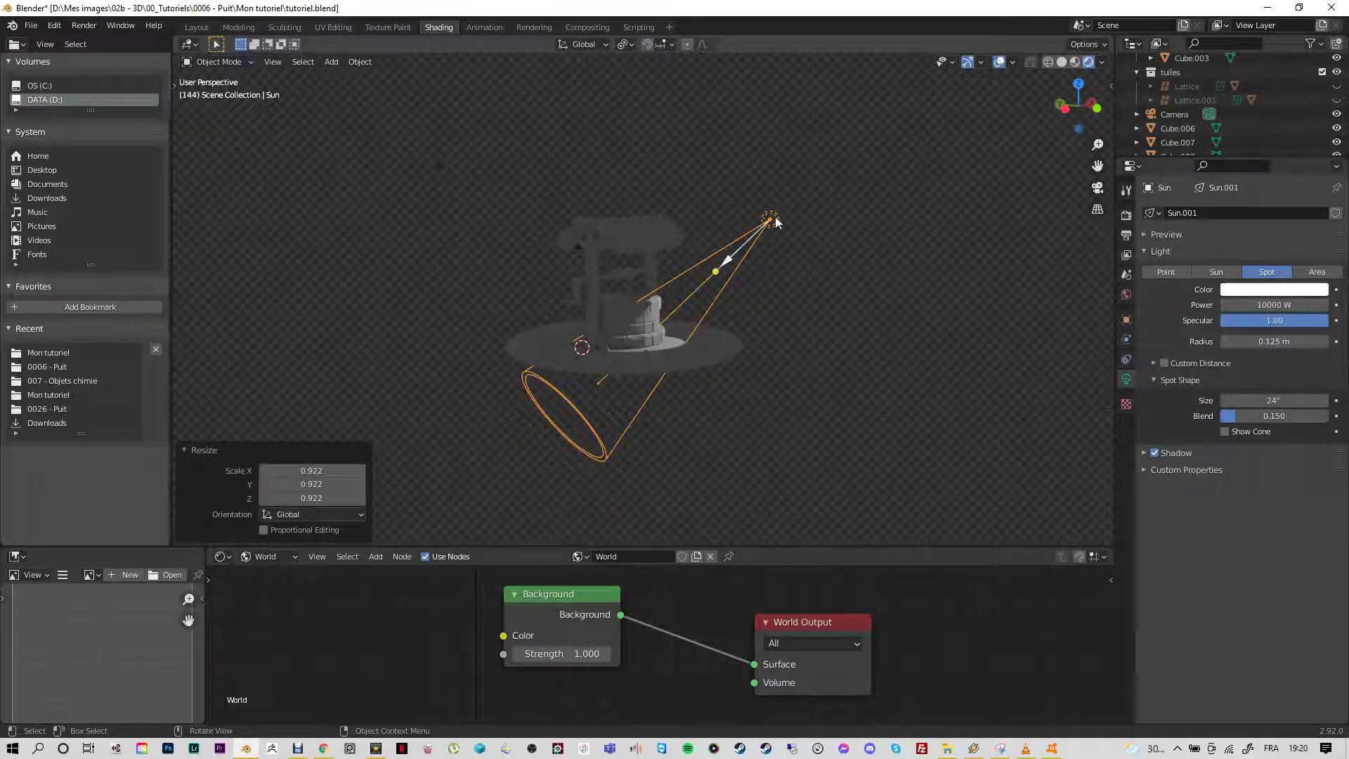
pyautogui.moveTo(773, 223); pyautogui.dragTo(780, 220)
pyautogui.hotkey('ctrl', 'z')
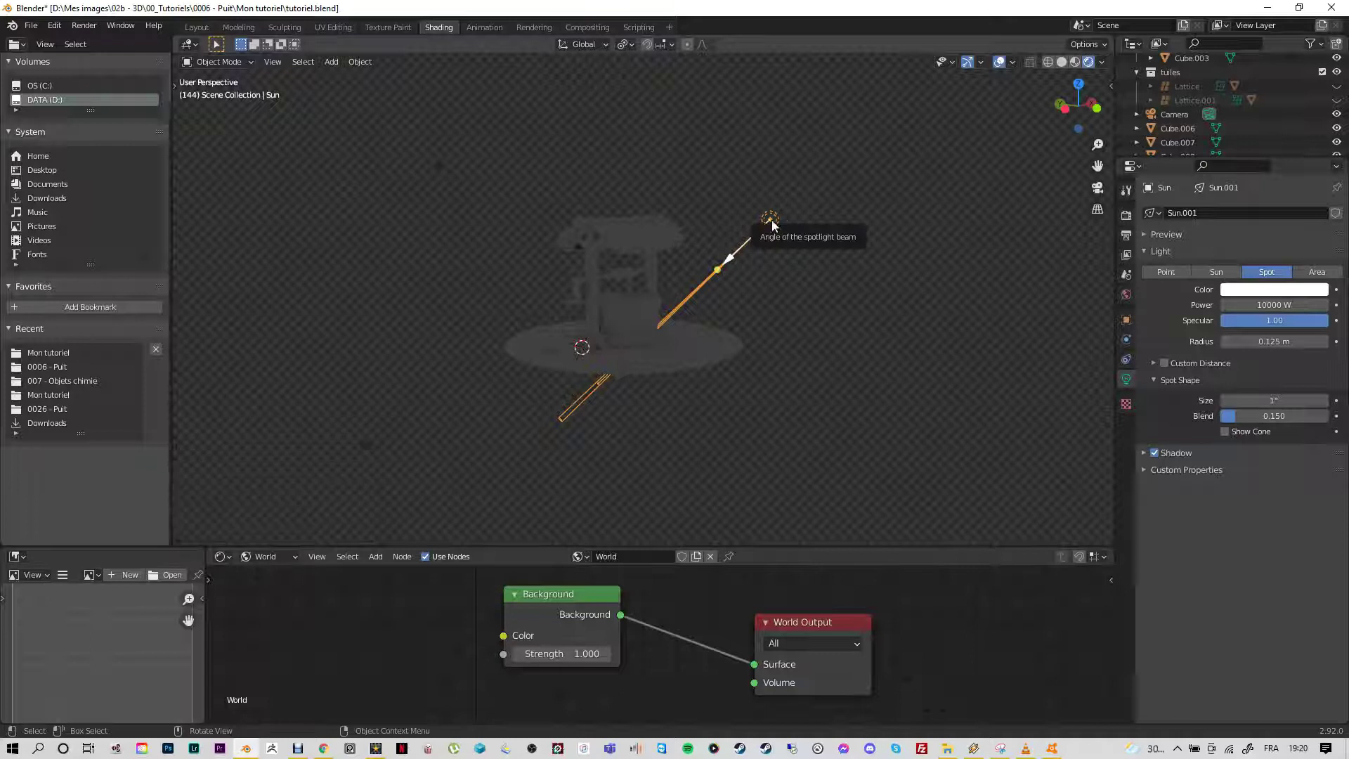
pyautogui.hotkey('ctrl', 'z')
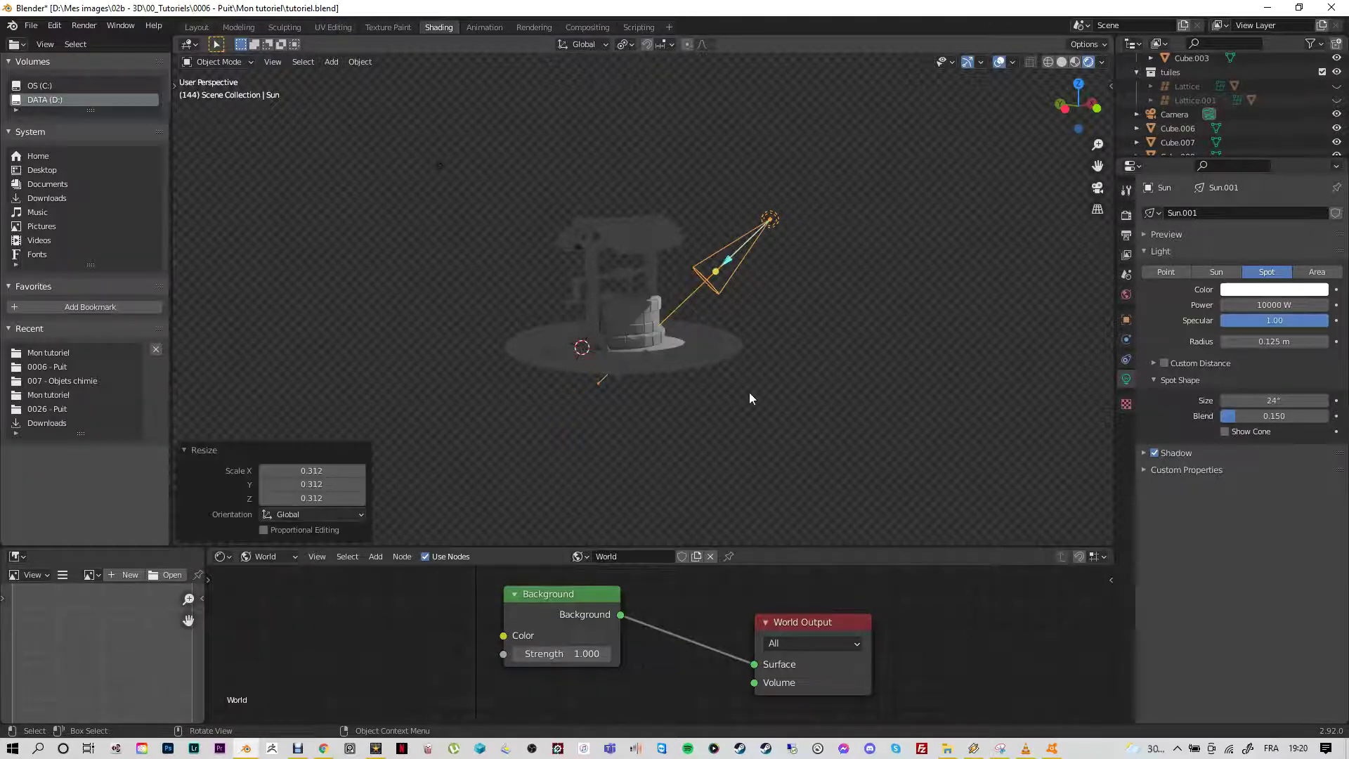
pyautogui.hotkey('ctrl', 'z')
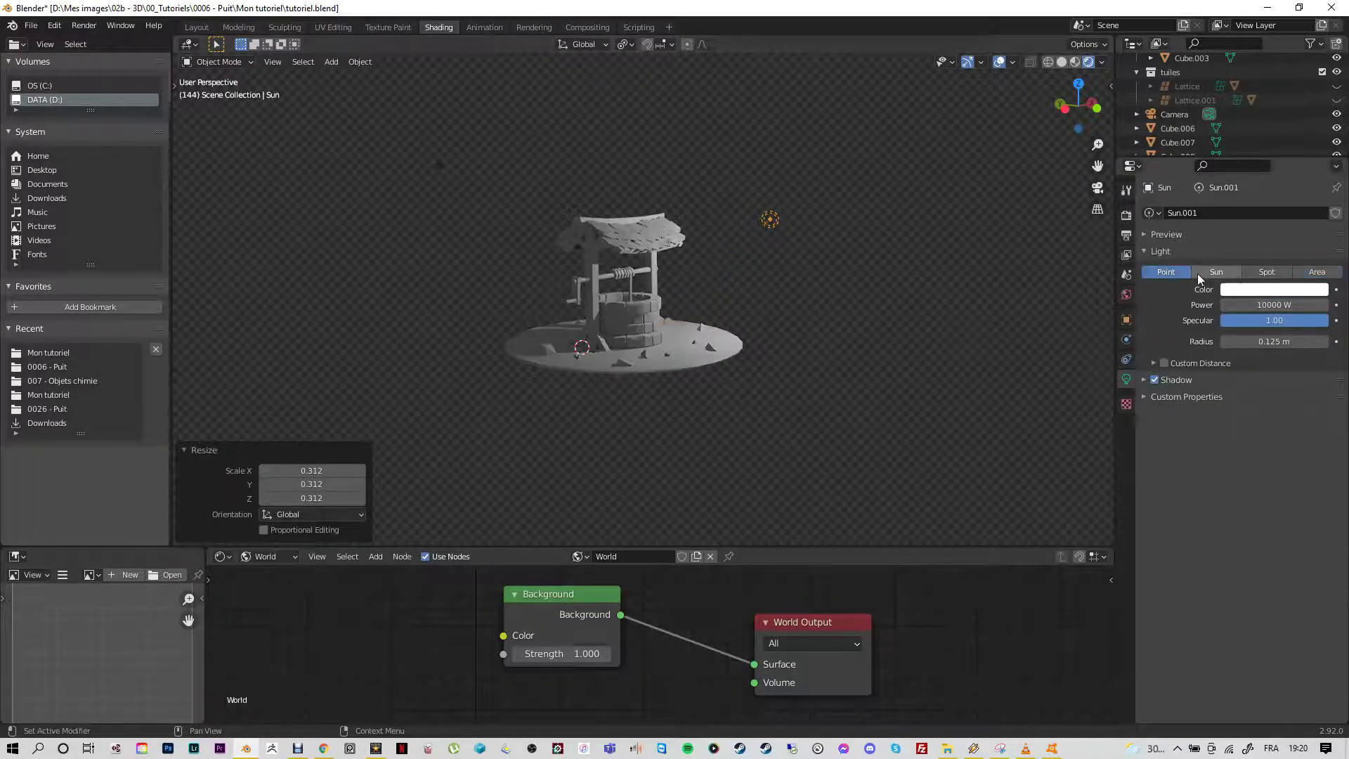
# Step: Compare the Point, Sun, Spot and Area light types at 10000 on the well and leave the light as Area
pyautogui.click(1210, 273)
pyautogui.click(1264, 271)
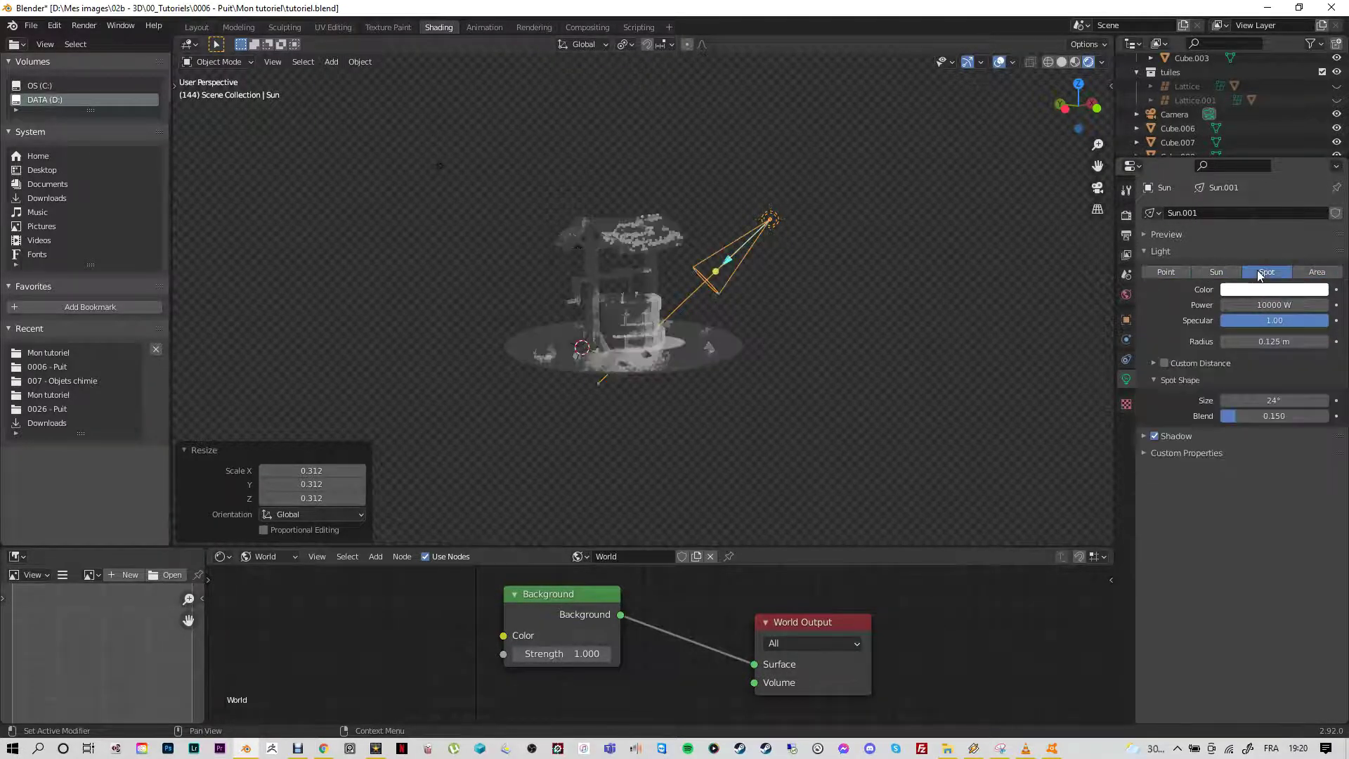
pyautogui.click(1317, 271)
pyautogui.moveTo(843, 422); pyautogui.dragTo(867, 437, button='middle')
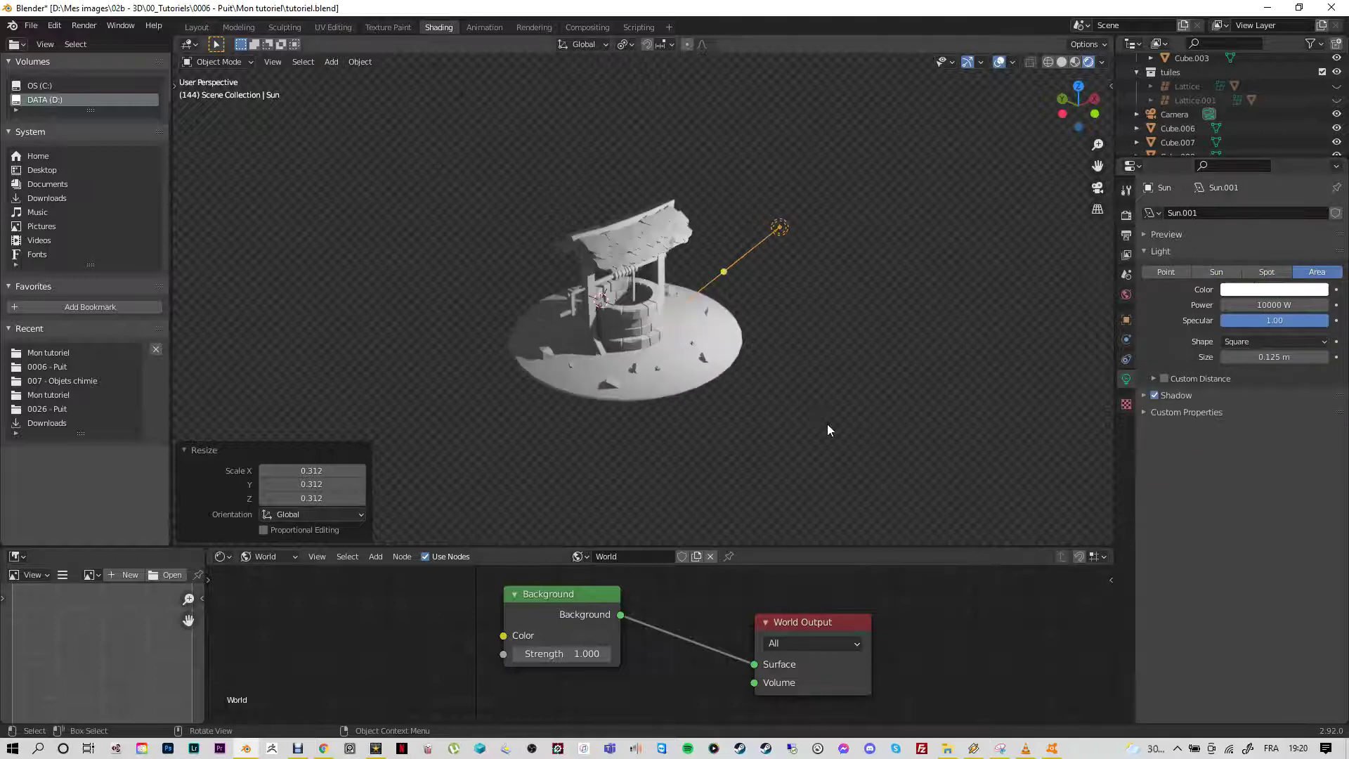
pyautogui.scroll(2, 828, 425)
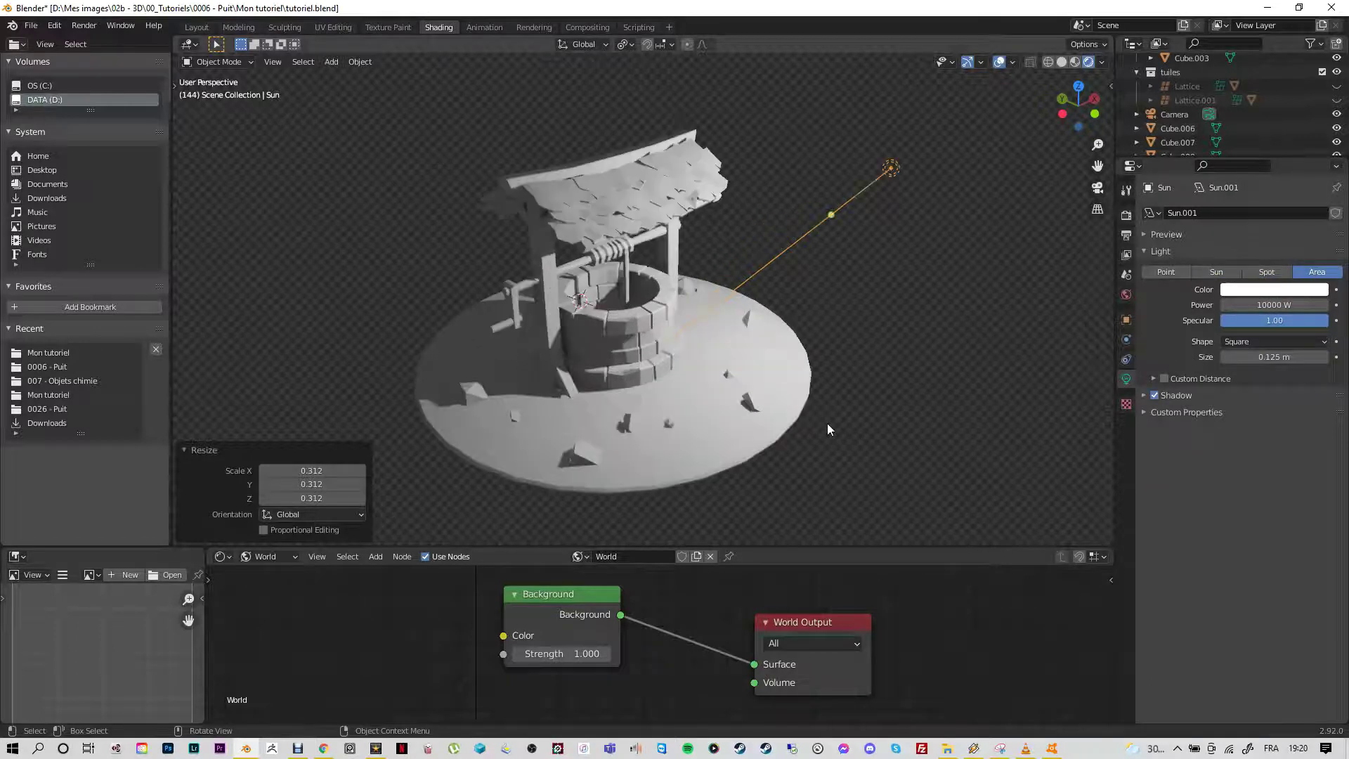
pyautogui.click(1263, 272)
pyautogui.click(1216, 272)
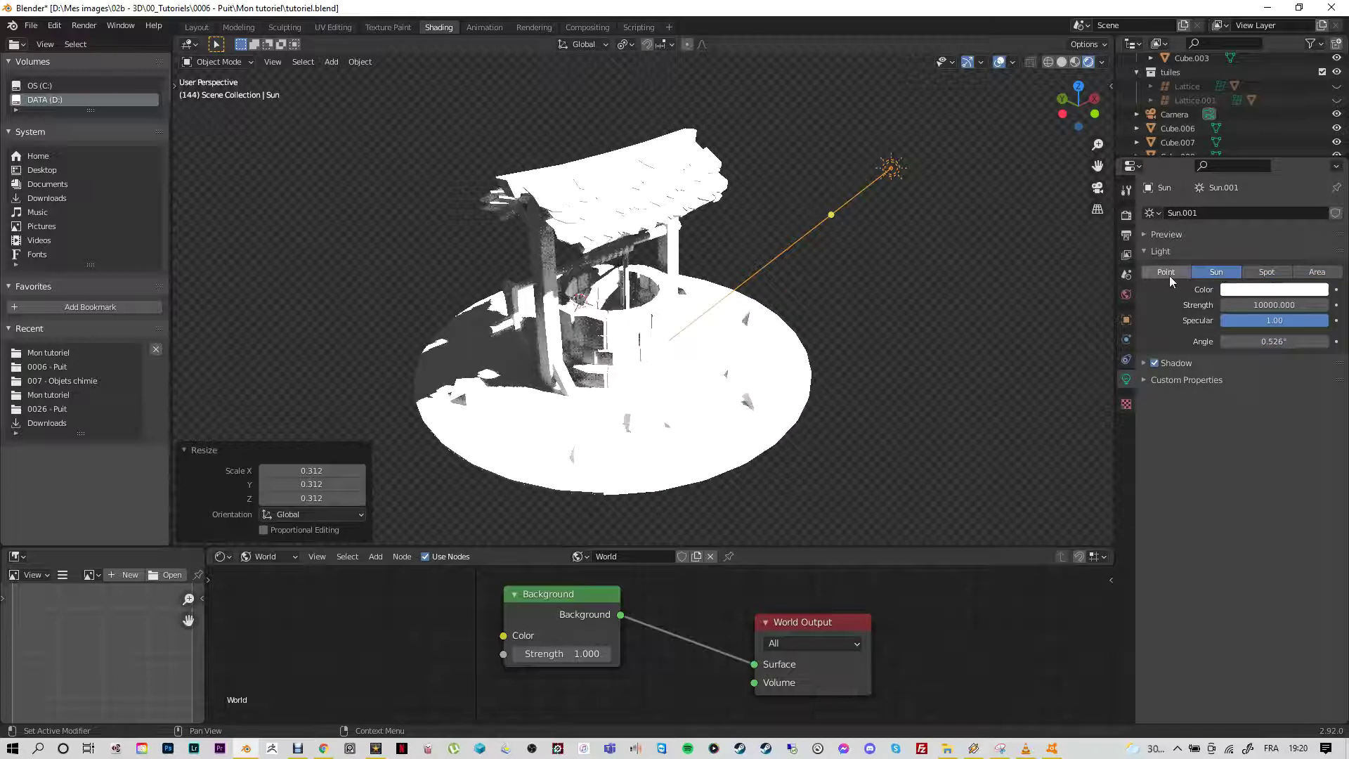
pyautogui.click(1168, 275)
pyautogui.click(1216, 273)
pyautogui.click(1259, 272)
pyautogui.click(1316, 271)
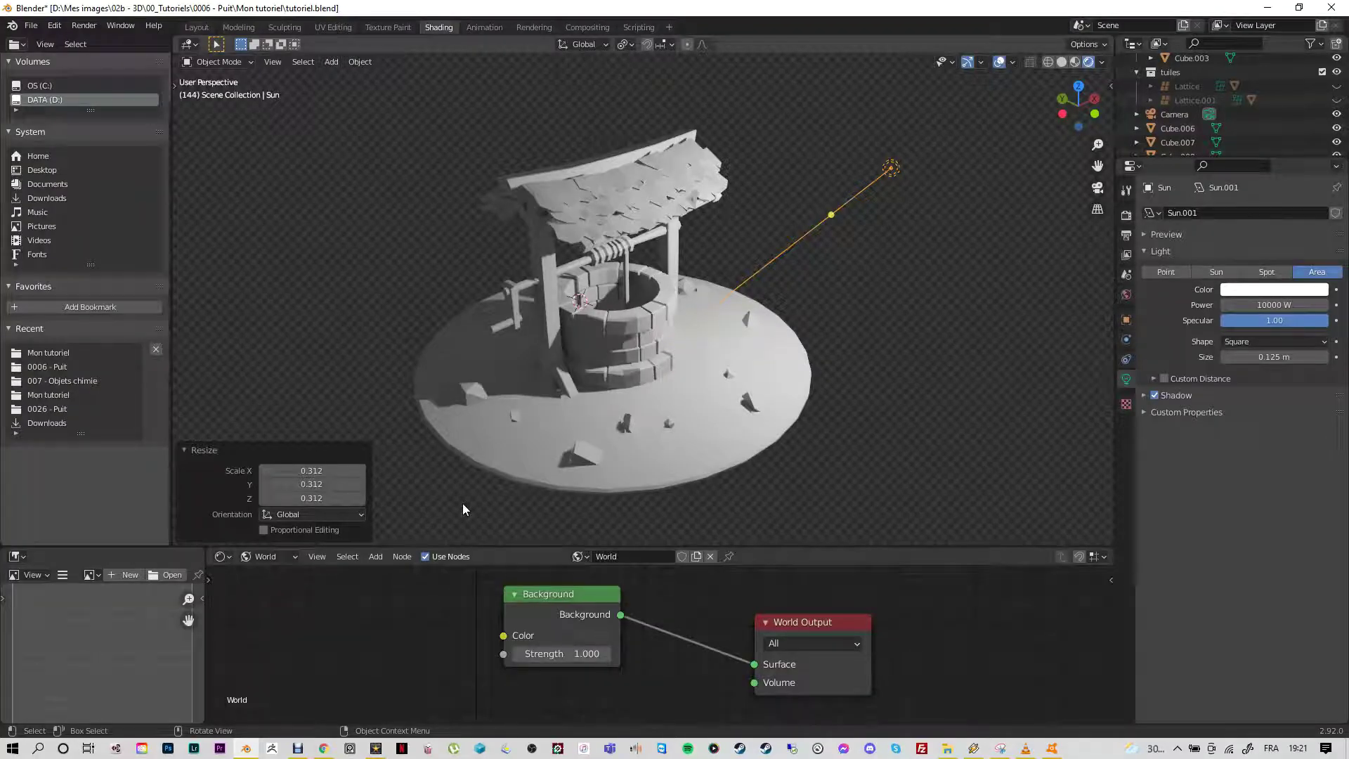
pyautogui.click(83, 26)
pyautogui.press('F12')
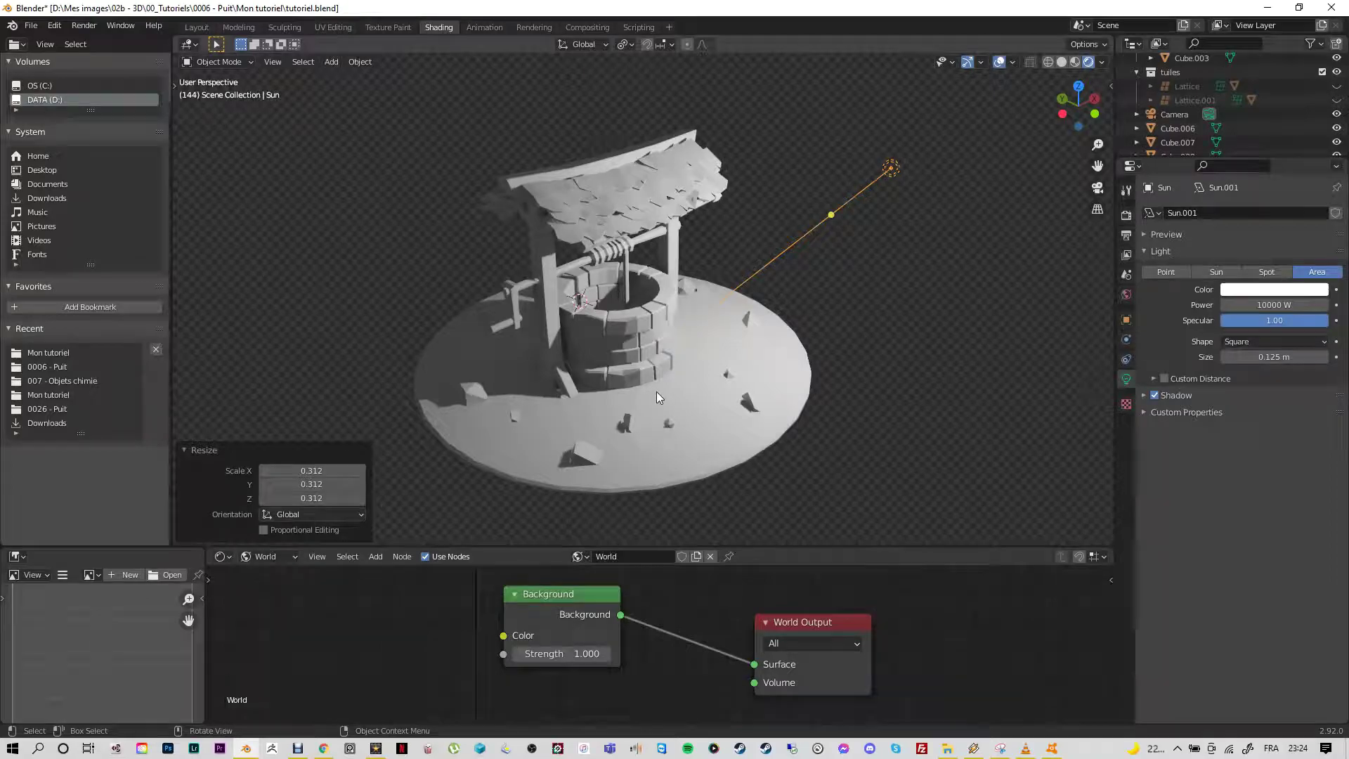
# Step: Try orange, green, turquoise and pink colours on the Area light, ending with a pale pink
pyautogui.click(1241, 297)
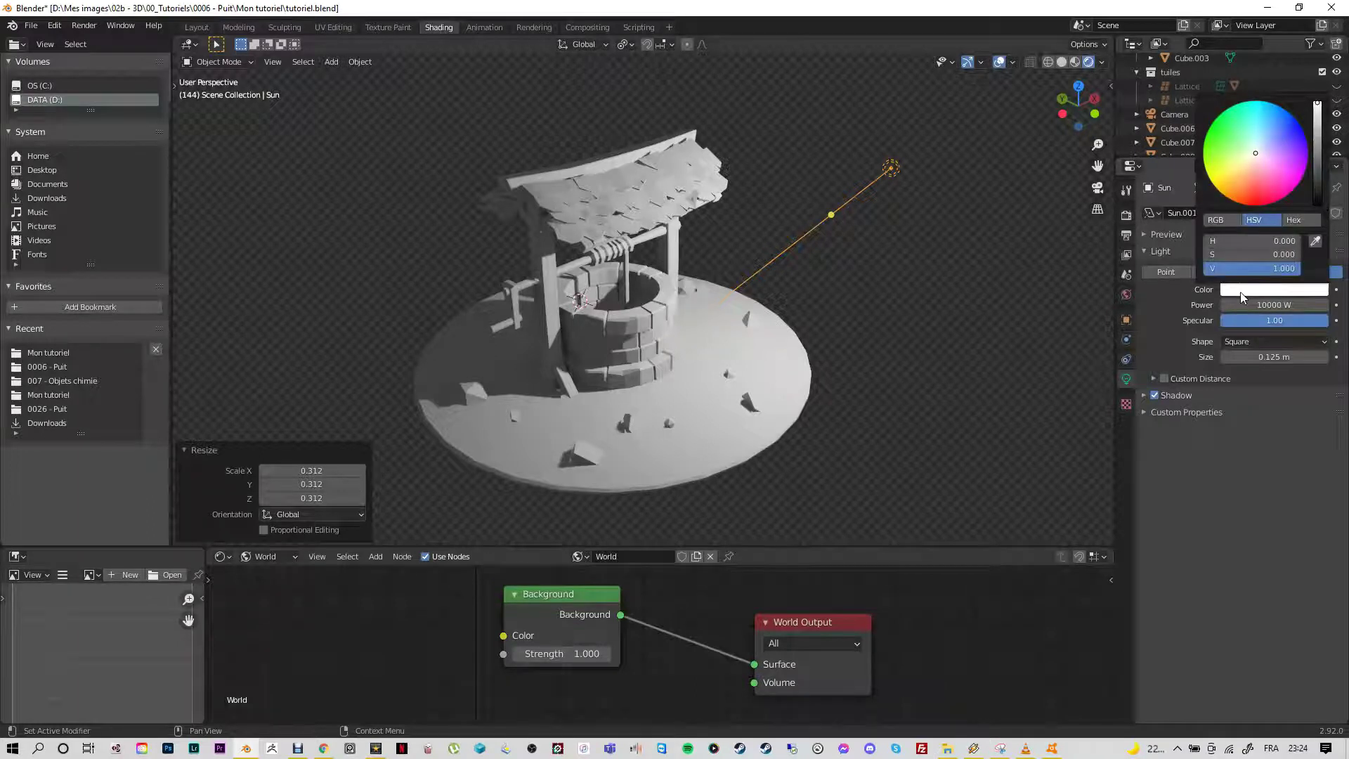
pyautogui.click(1232, 182)
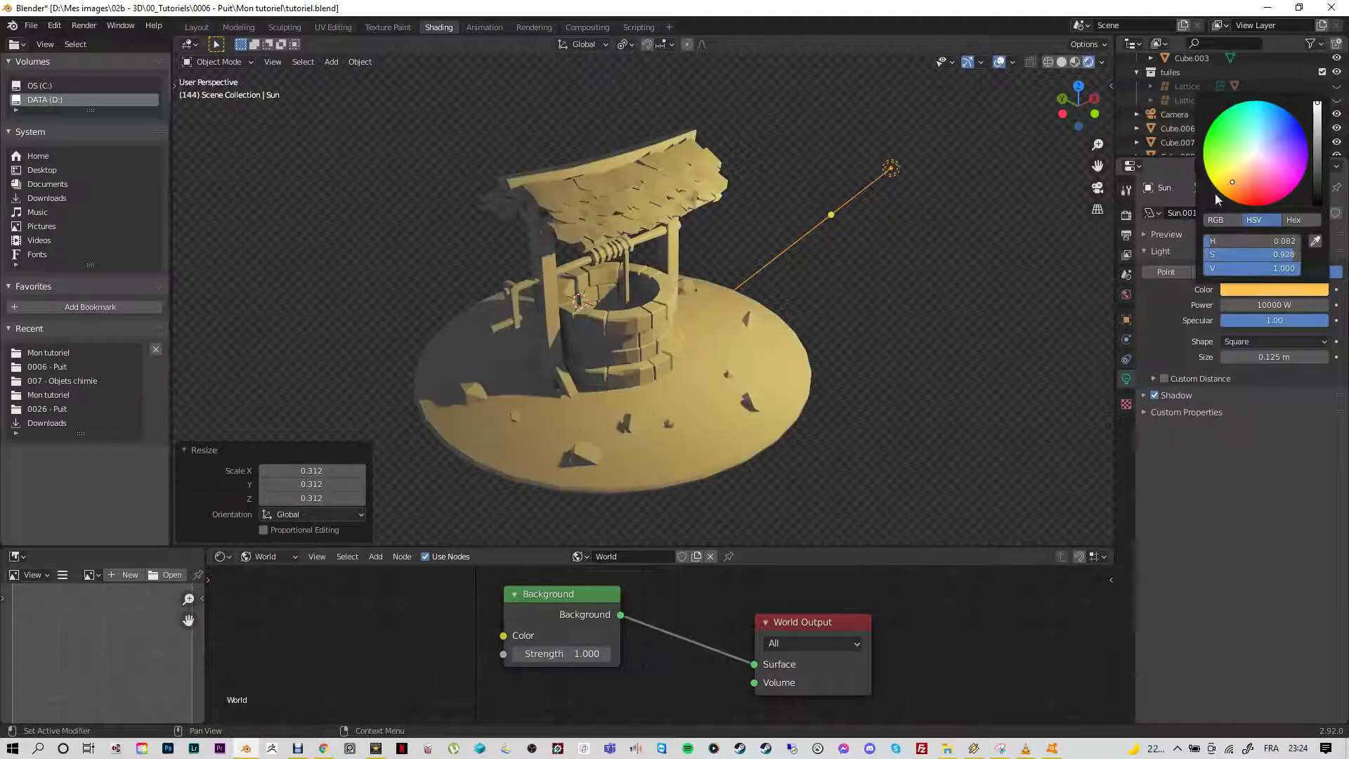
pyautogui.click(1254, 289)
pyautogui.click(1226, 138)
pyautogui.click(1255, 124)
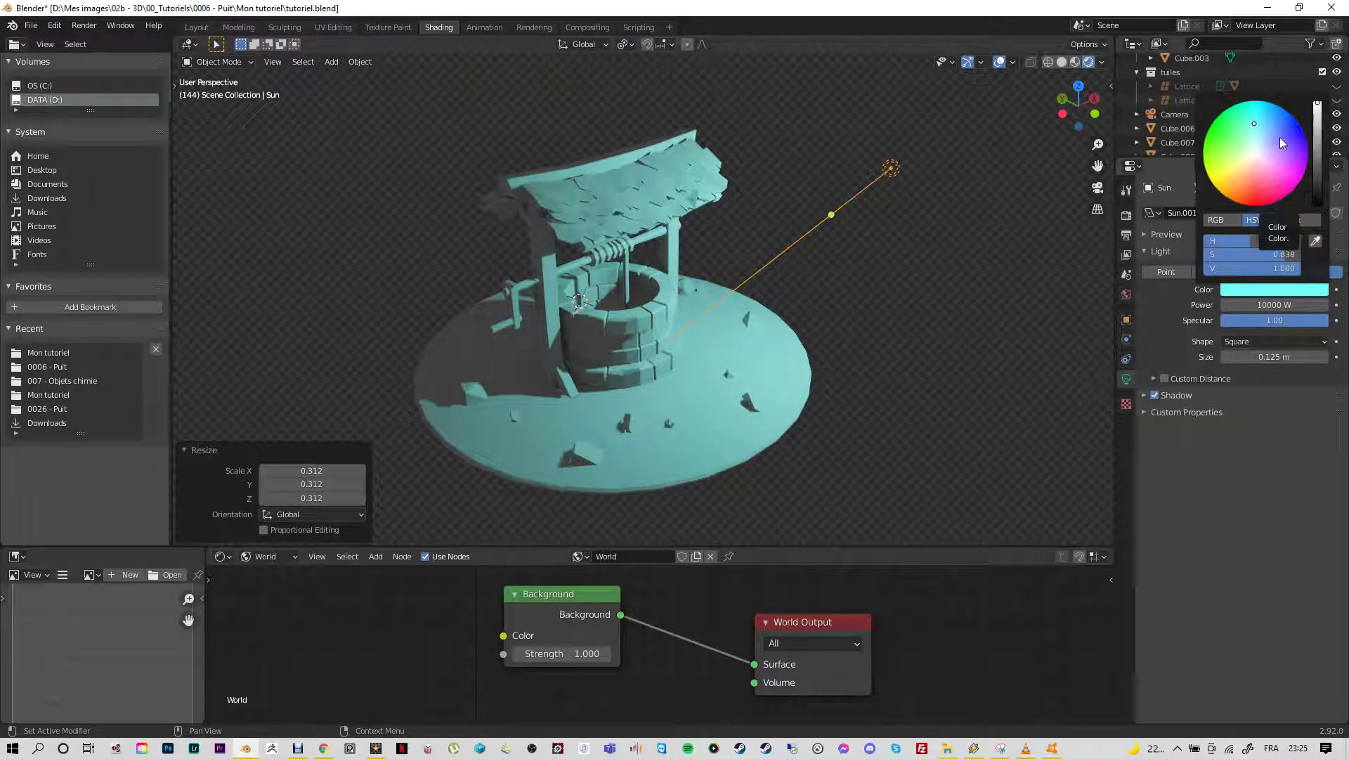
pyautogui.click(1277, 172)
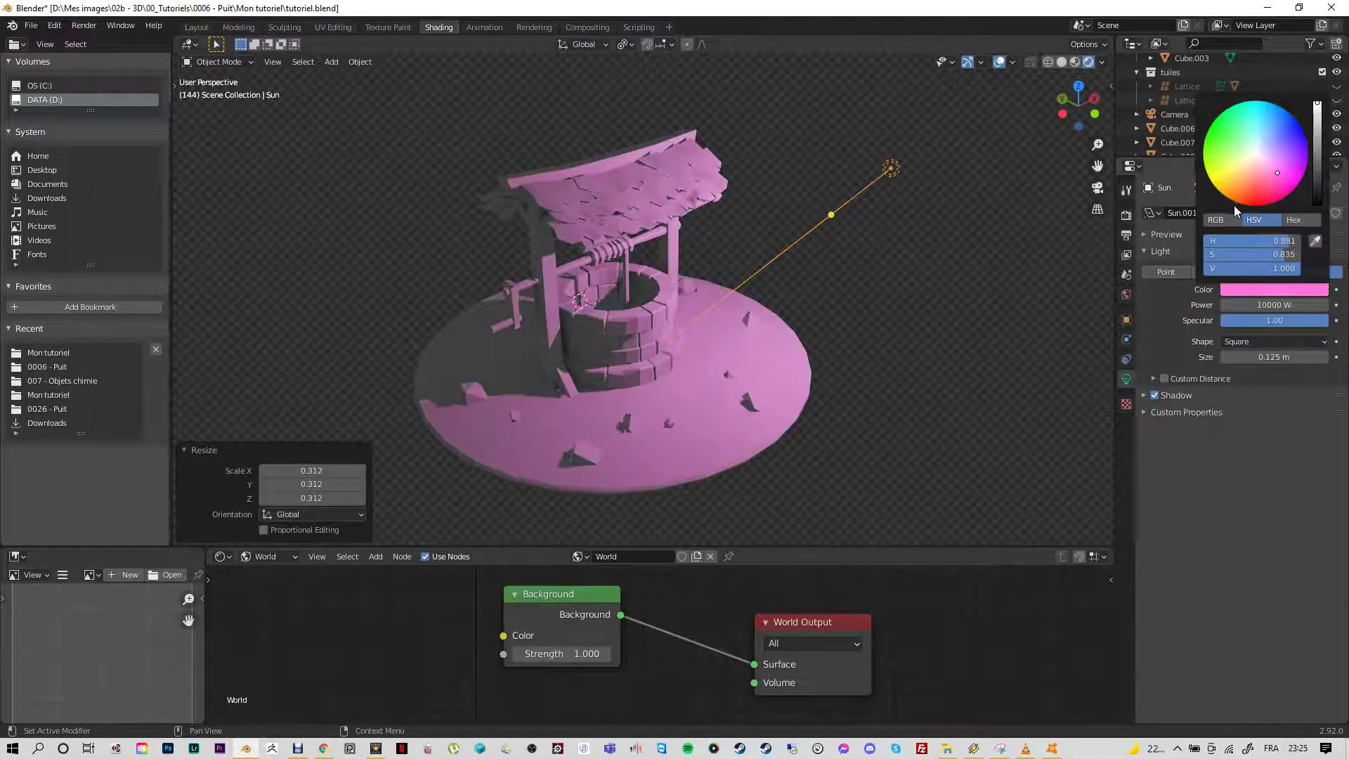
pyautogui.click(1270, 163)
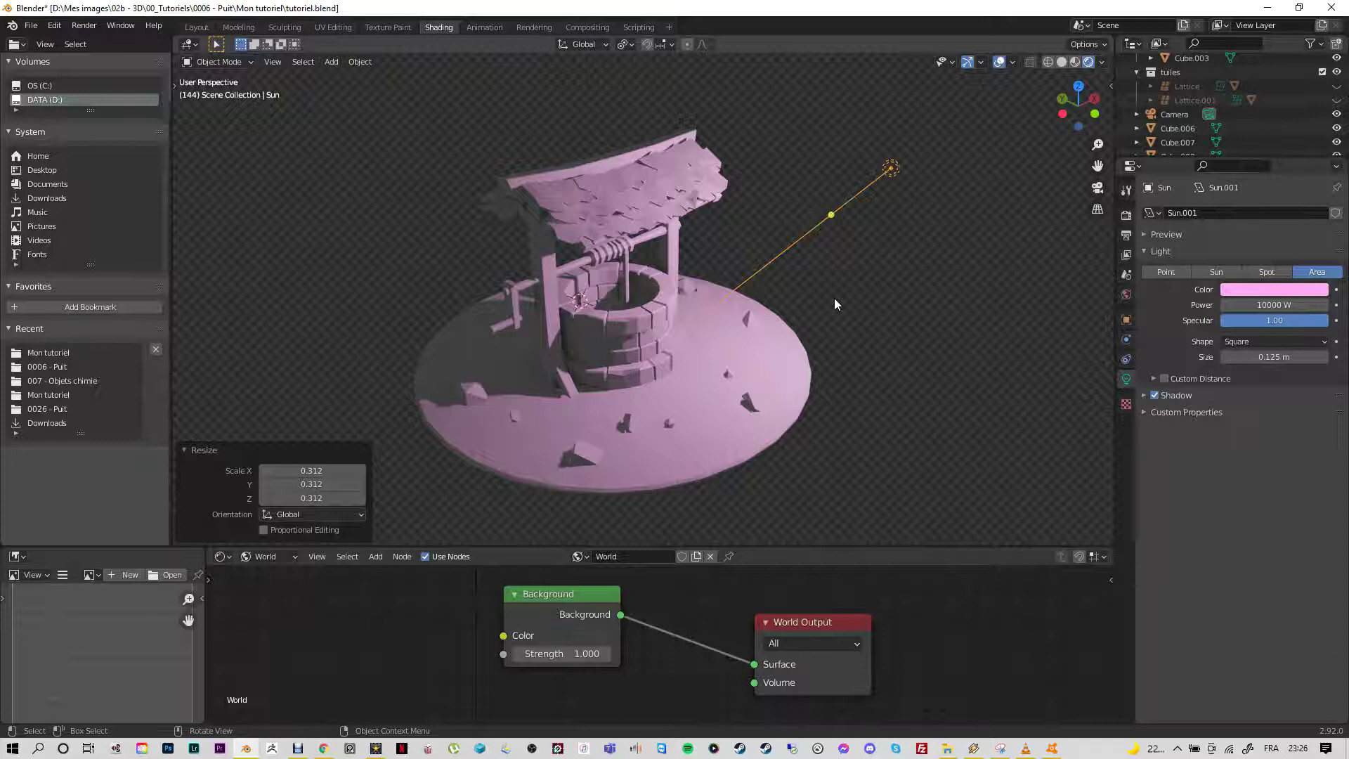
# Step: Return the Area light's colour to white
pyautogui.click(1231, 291)
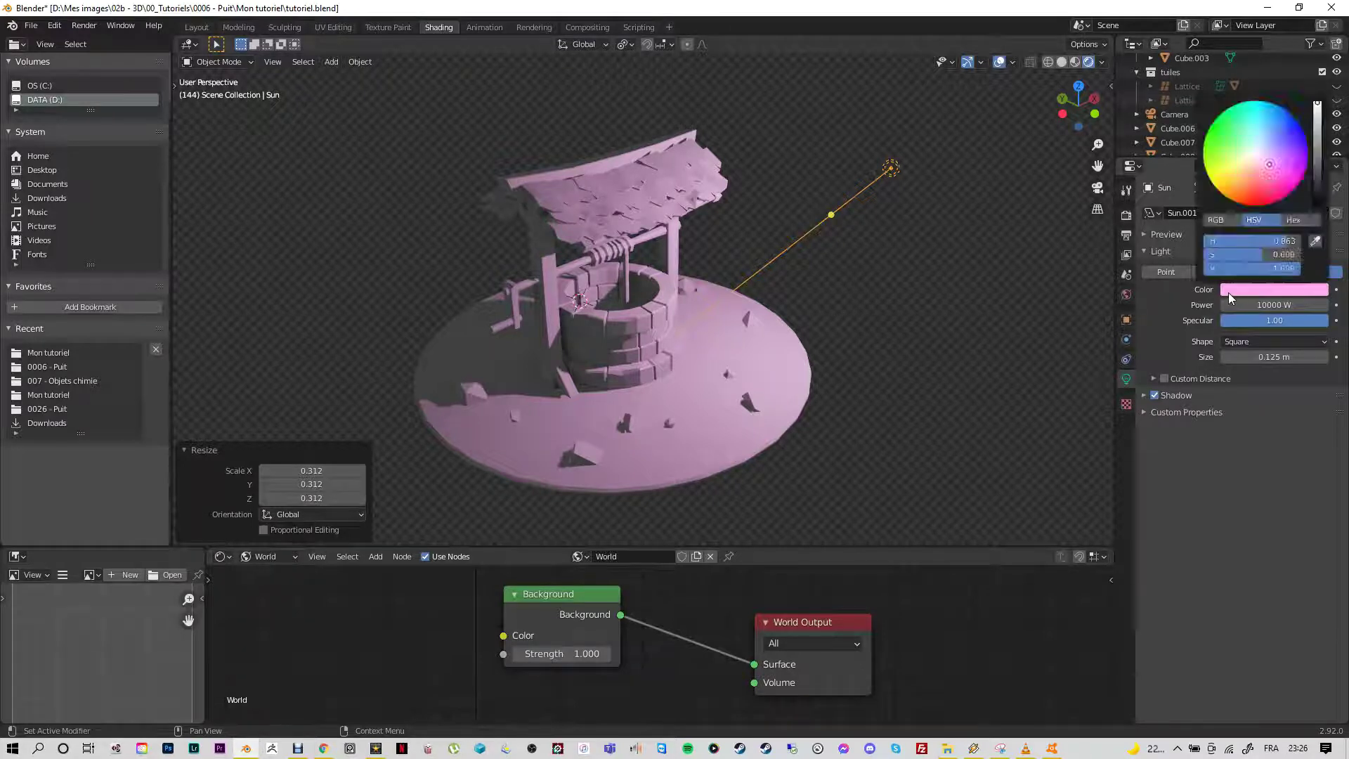
pyautogui.click(1269, 291)
pyautogui.click(1257, 153)
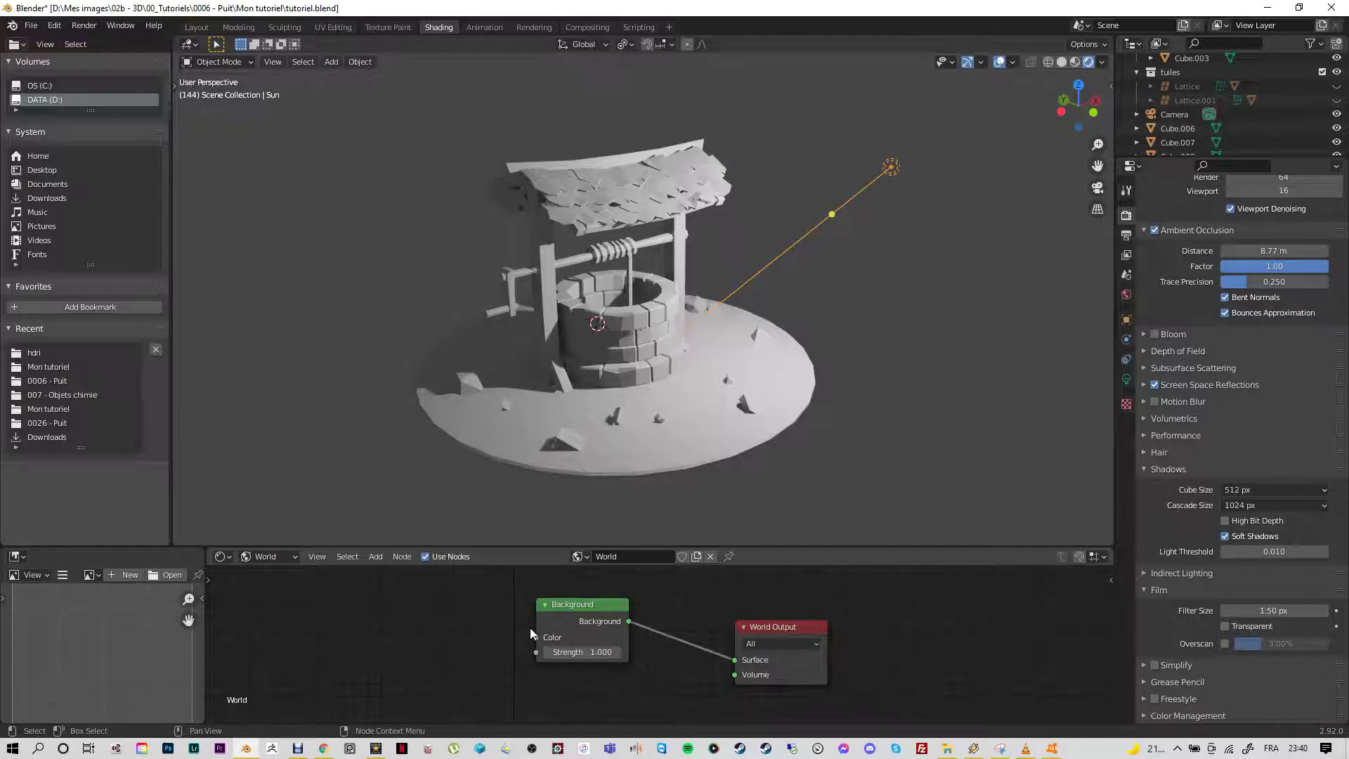
# Step: Reposition the Background and World Output nodes and add an Environment Texture node in front of Background
pyautogui.moveTo(607, 606)
pyautogui.mouseDown()
pyautogui.moveTo(527, 606)
pyautogui.moveTo(624, 605)
pyautogui.mouseUp()
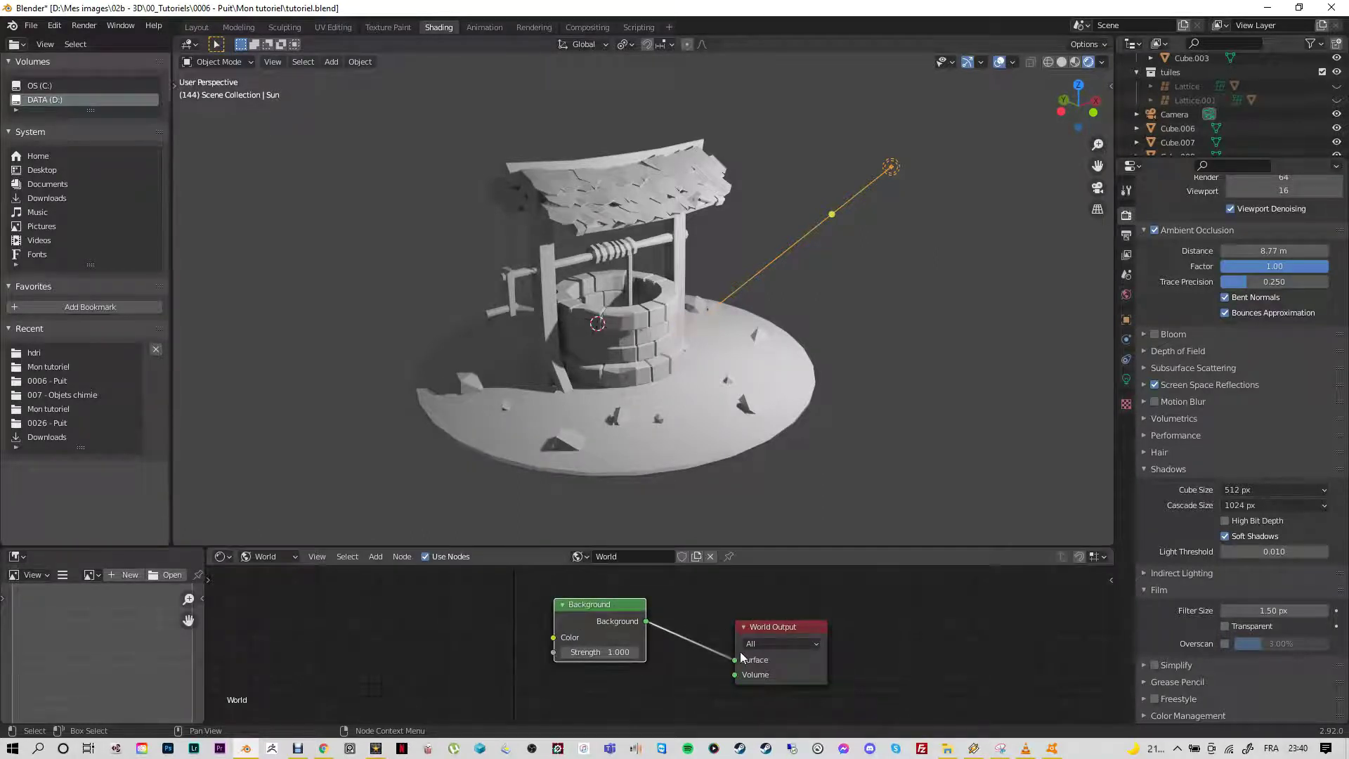
pyautogui.moveTo(767, 630)
pyautogui.mouseDown()
pyautogui.moveTo(810, 625)
pyautogui.moveTo(745, 620)
pyautogui.mouseUp()
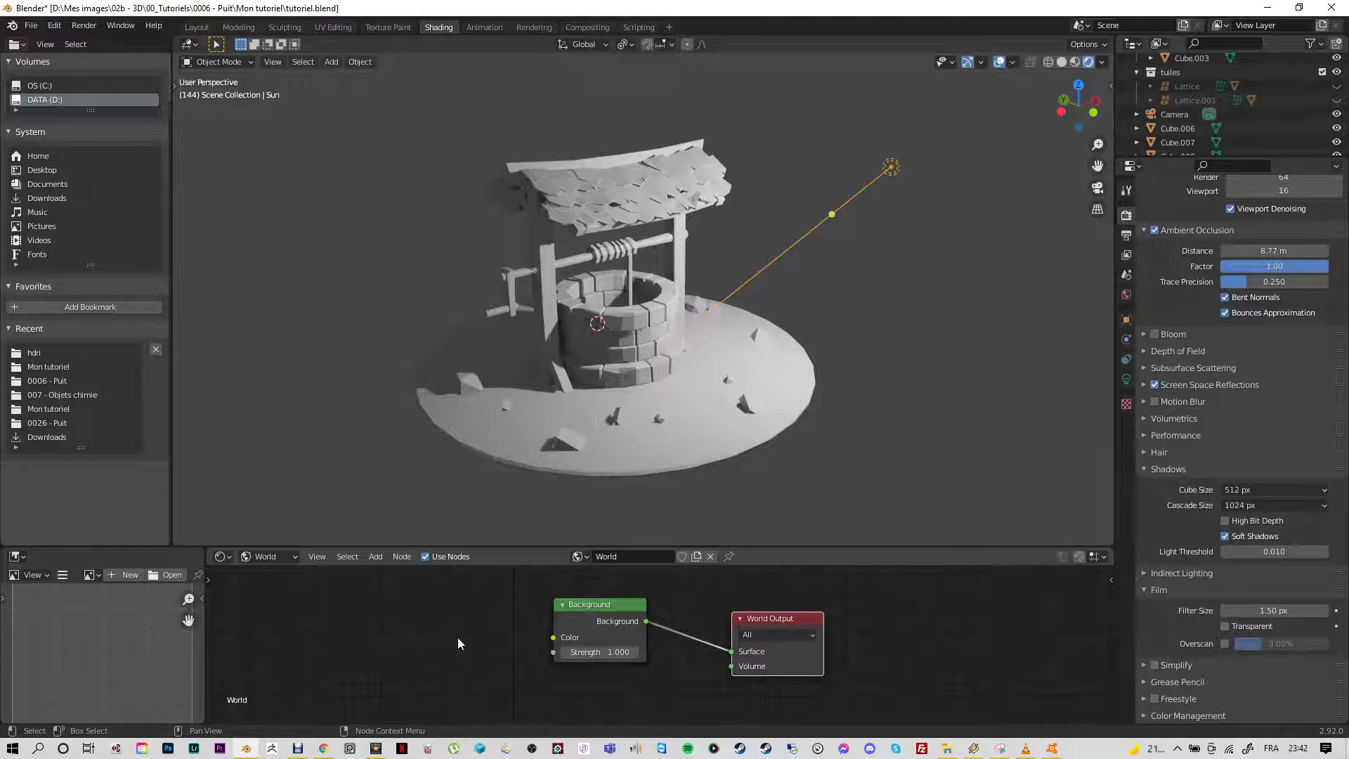
pyautogui.click(375, 556)
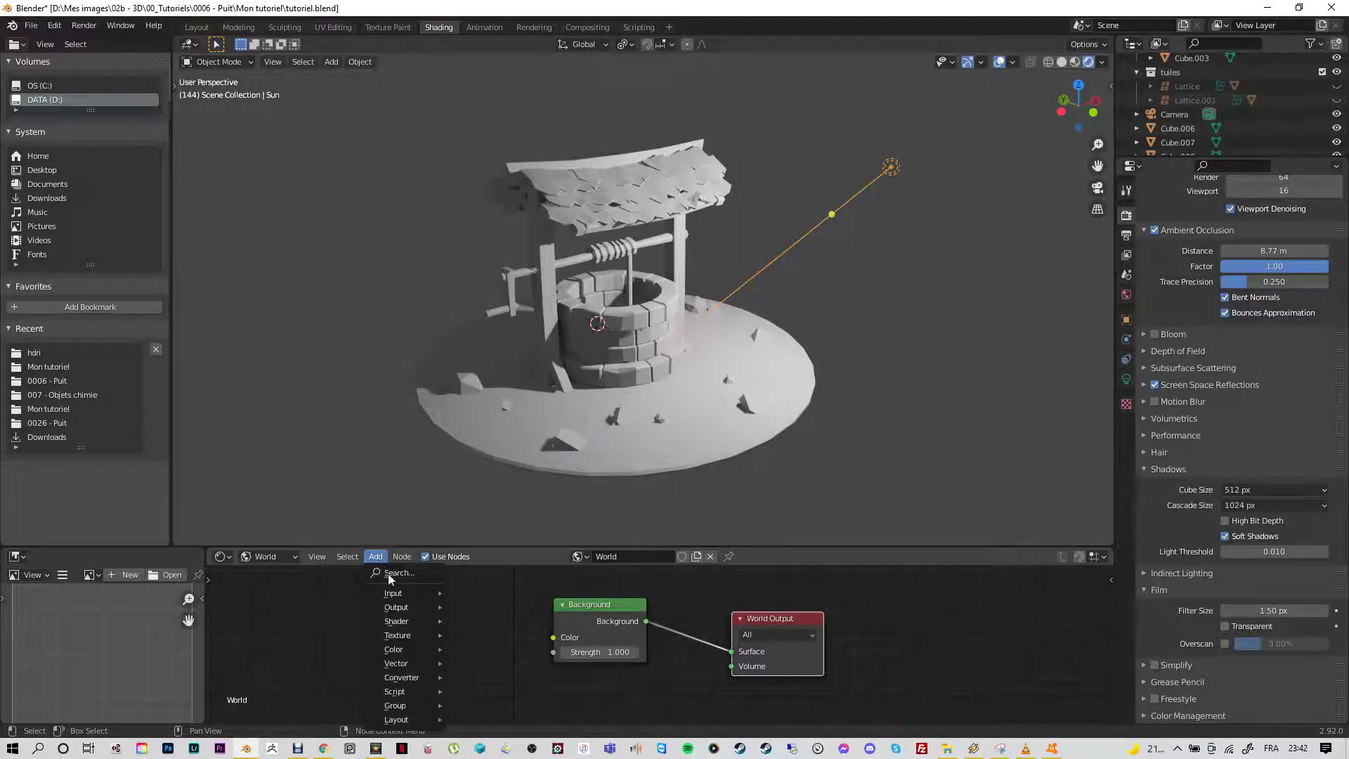
pyautogui.moveTo(406, 637)
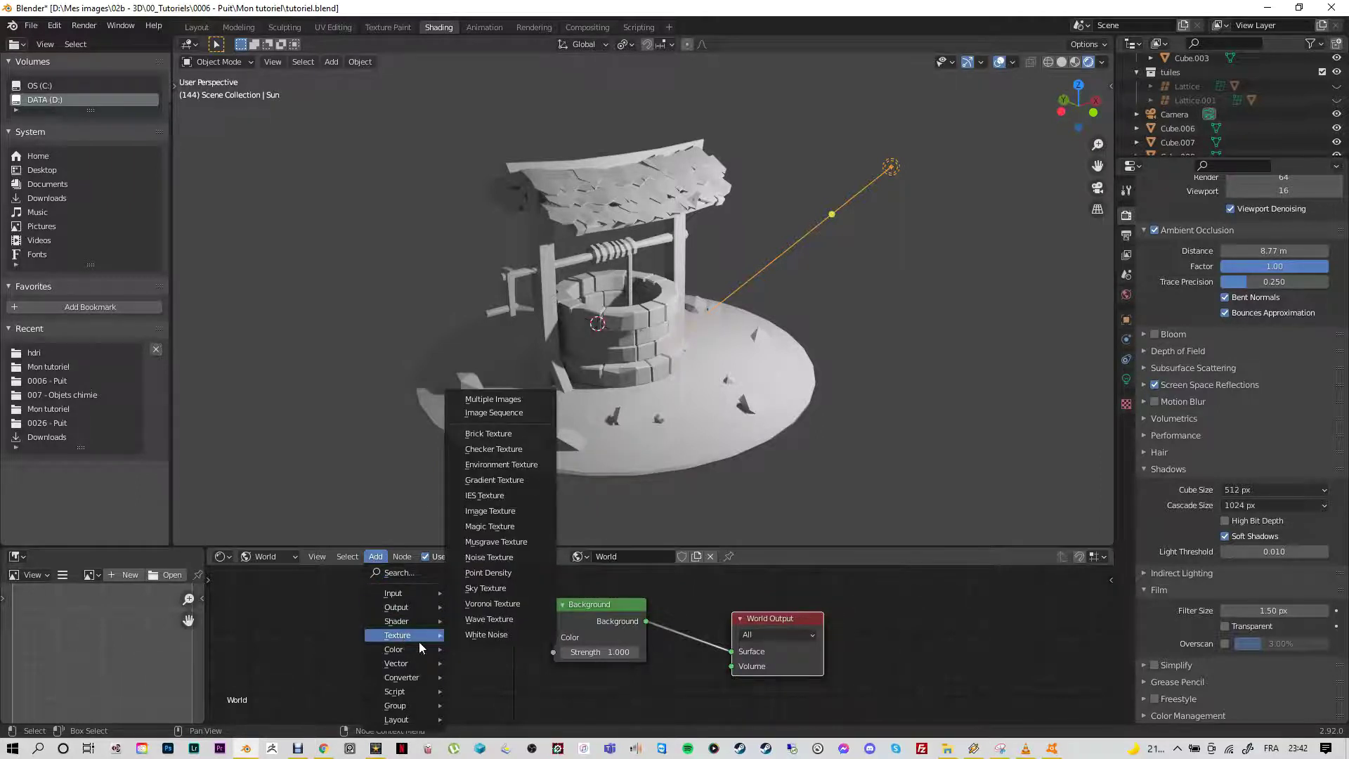
pyautogui.click(491, 462)
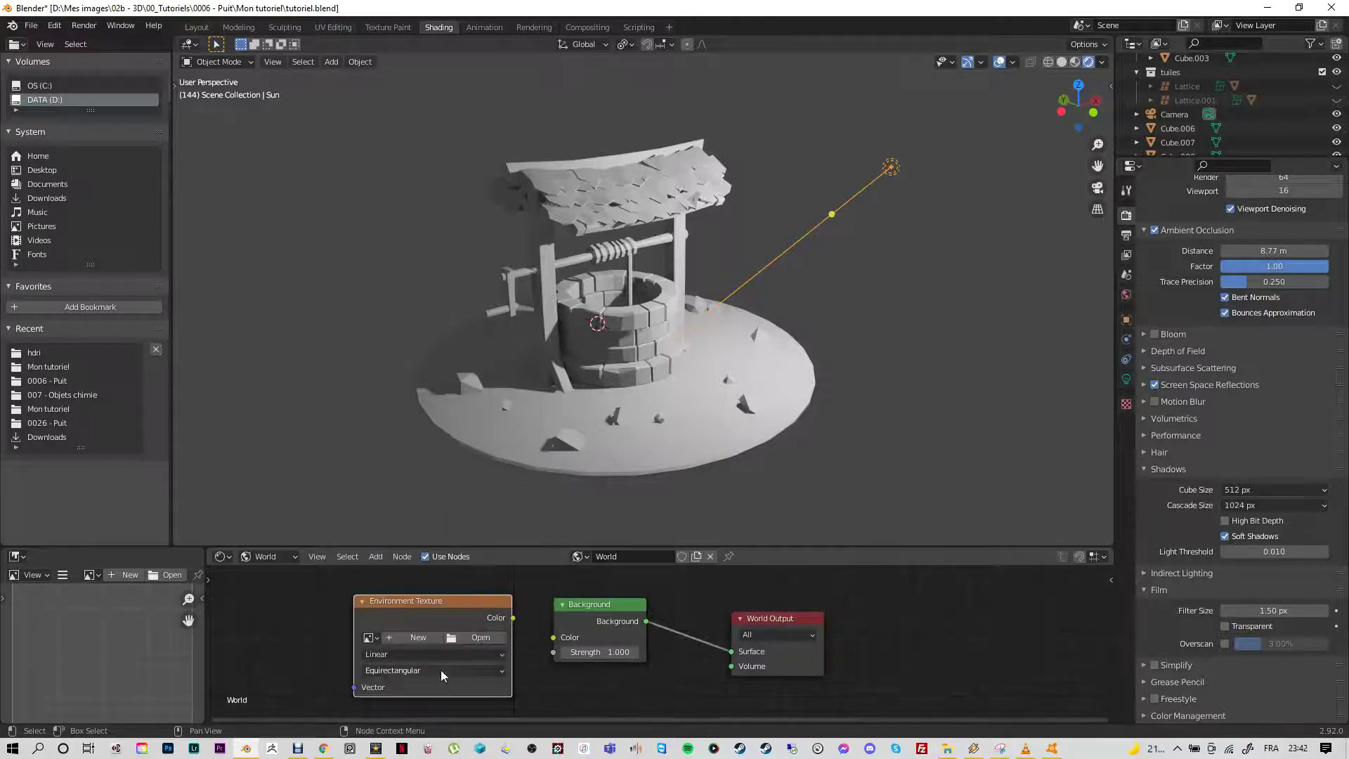
pyautogui.click(381, 601)
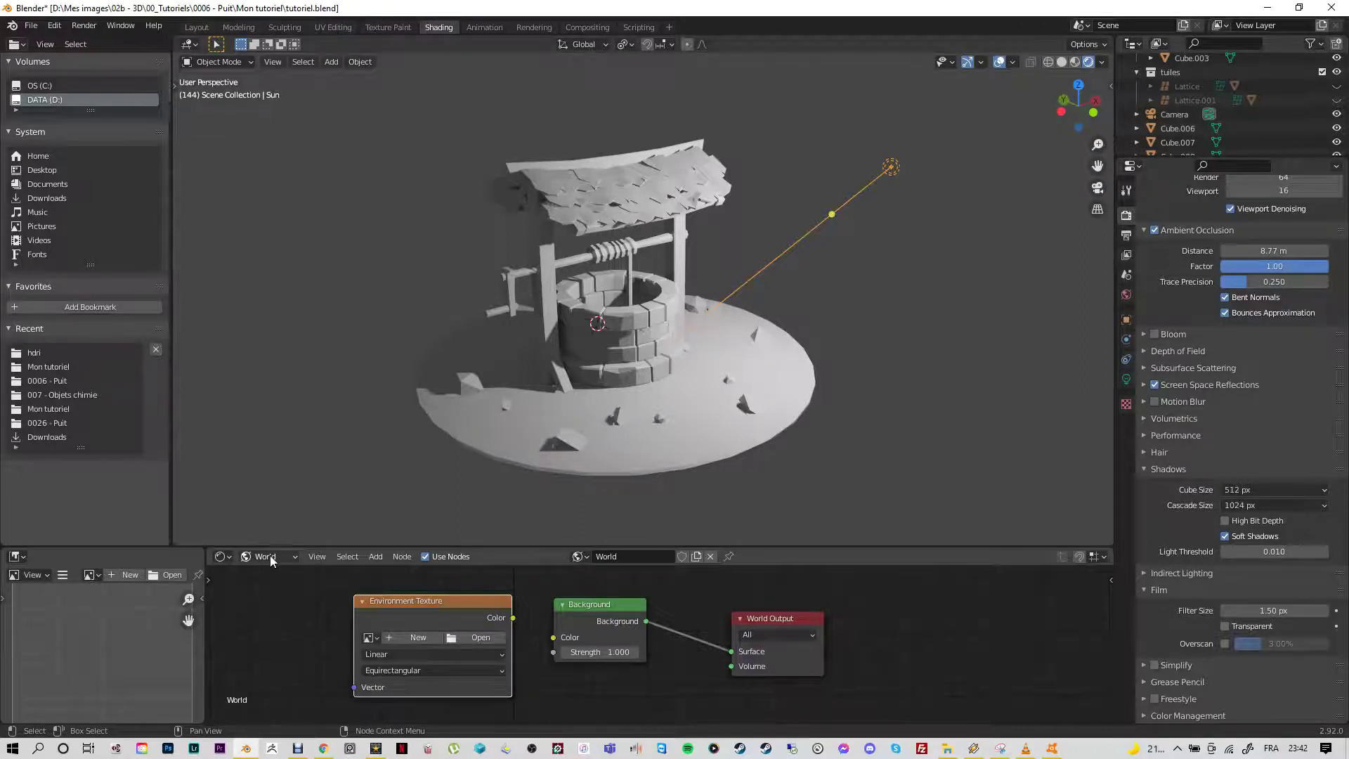
# Step: Switch the shader editor from World to Object nodes and back to World
pyautogui.click(296, 557)
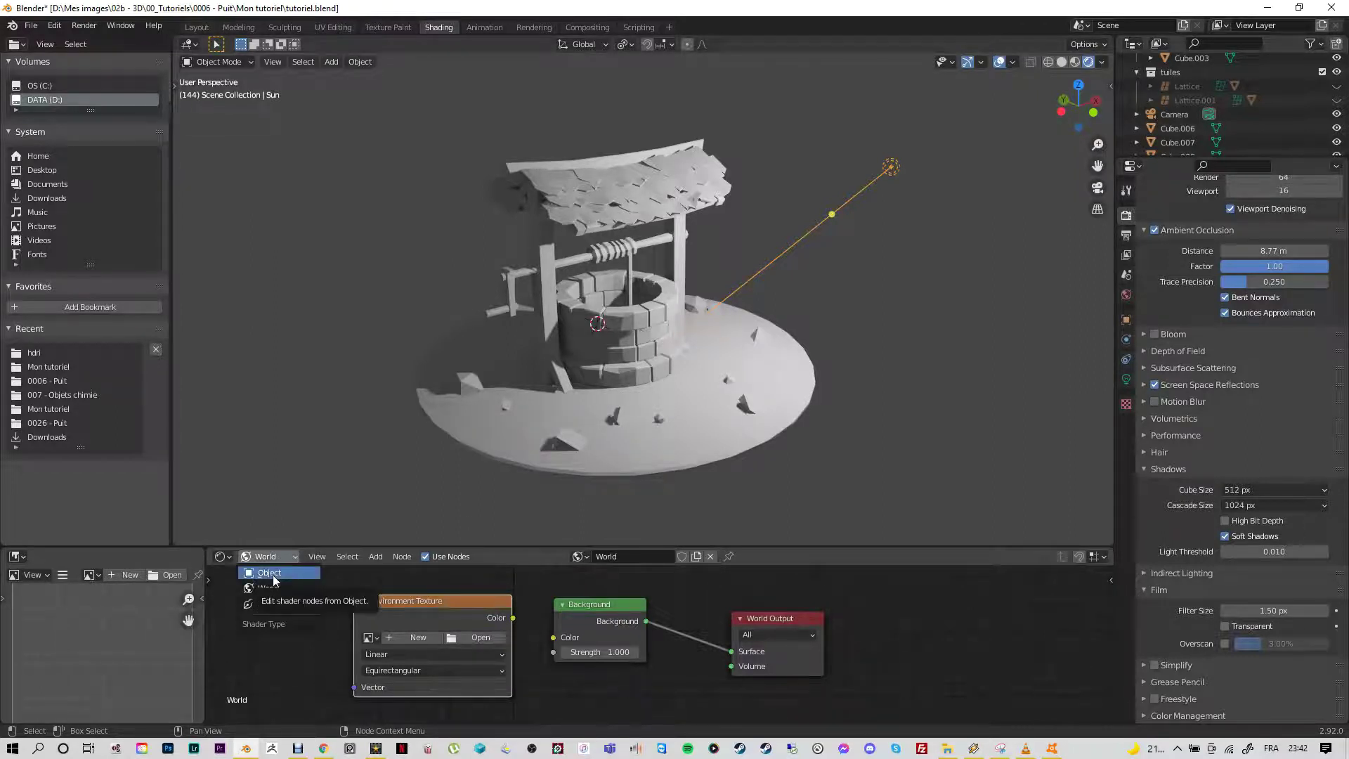
pyautogui.click(273, 577)
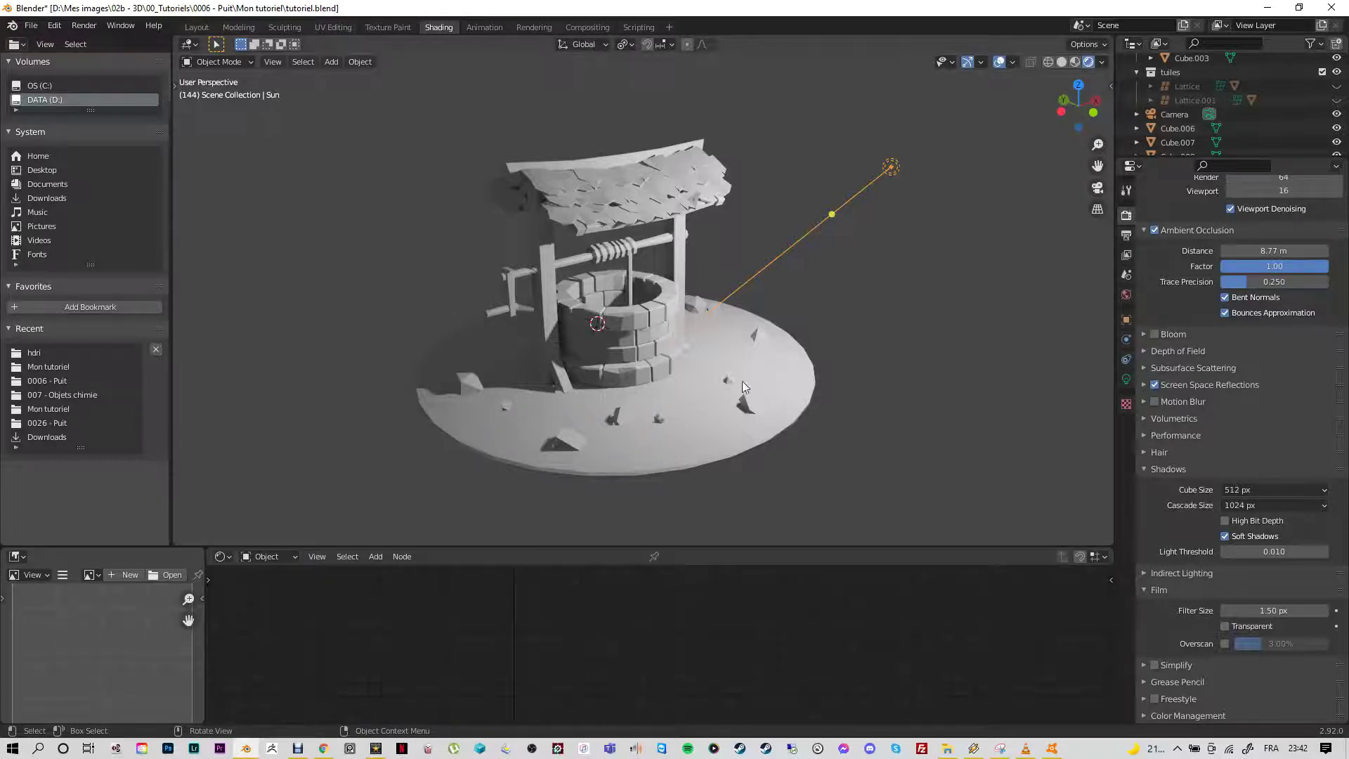
pyautogui.click(295, 556)
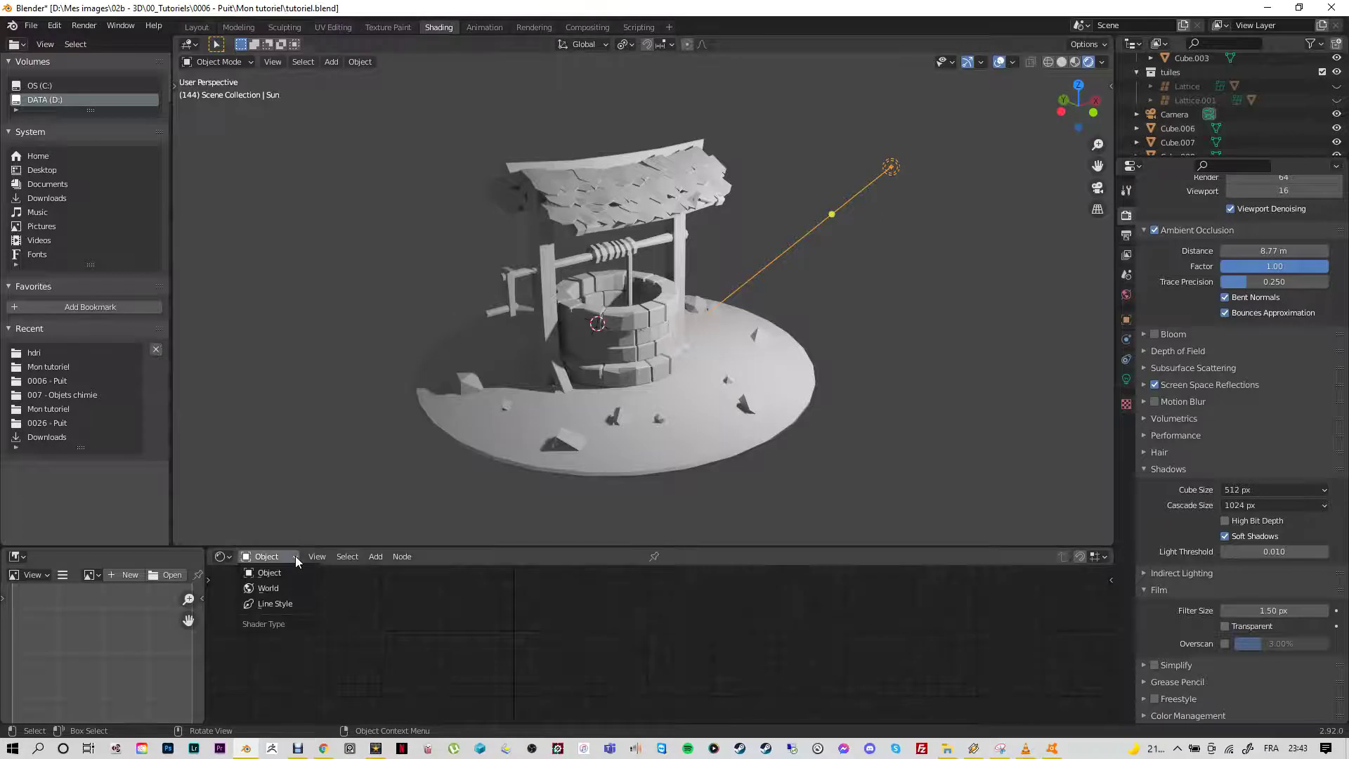
pyautogui.click(263, 588)
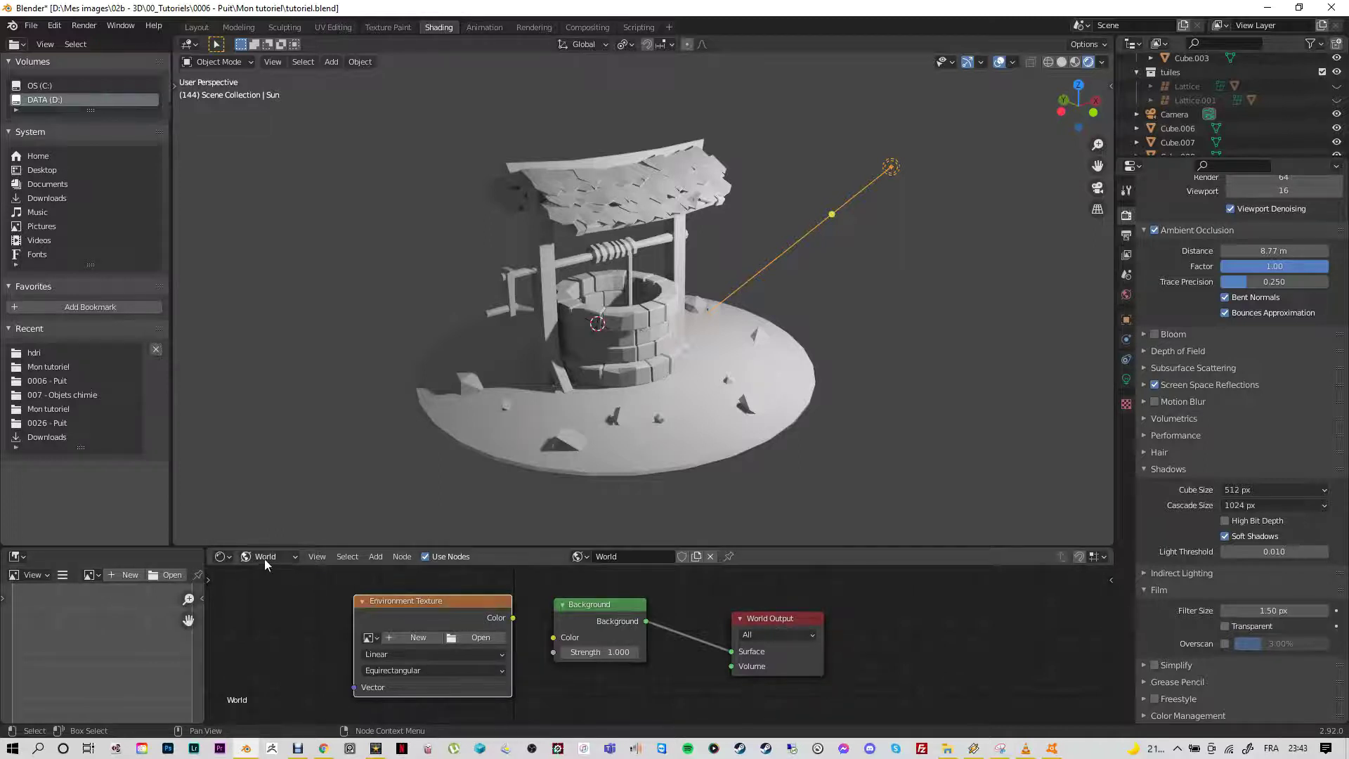
pyautogui.click(289, 557)
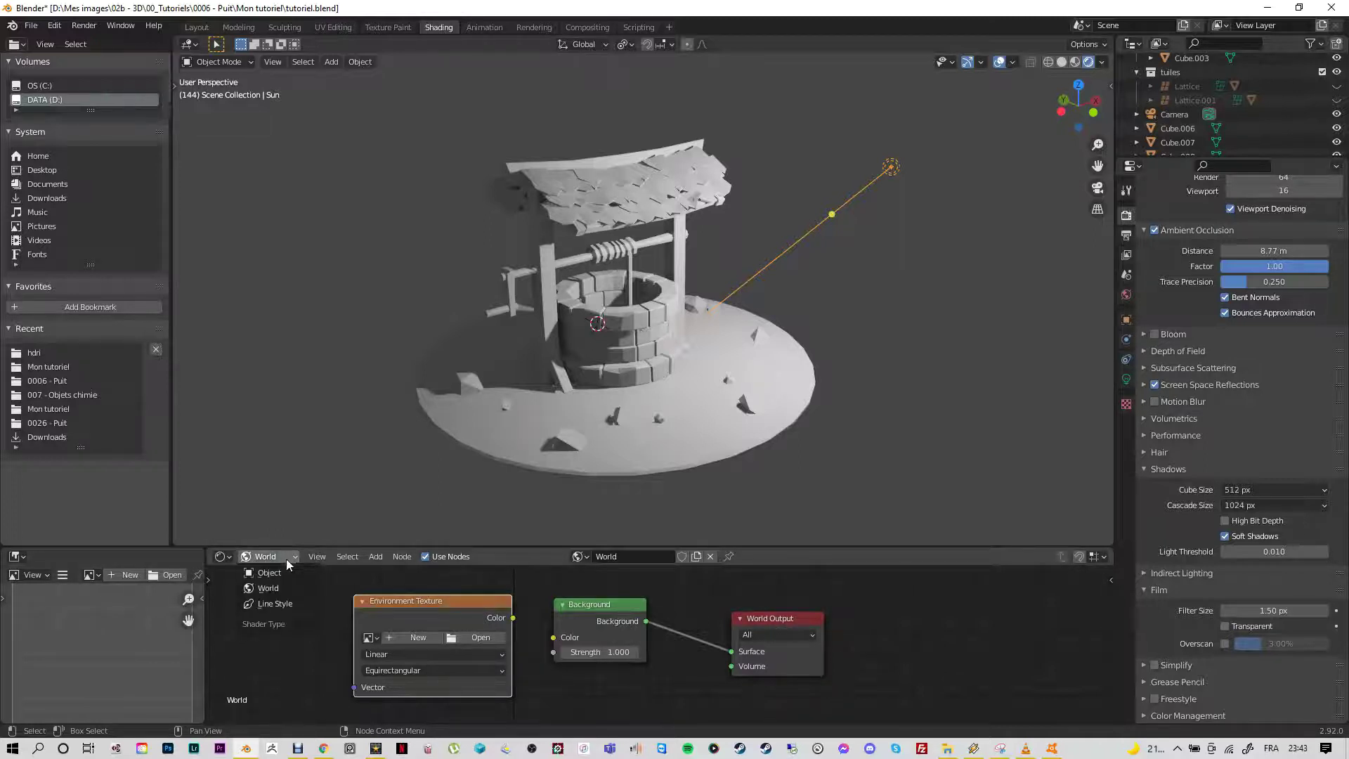
pyautogui.click(260, 589)
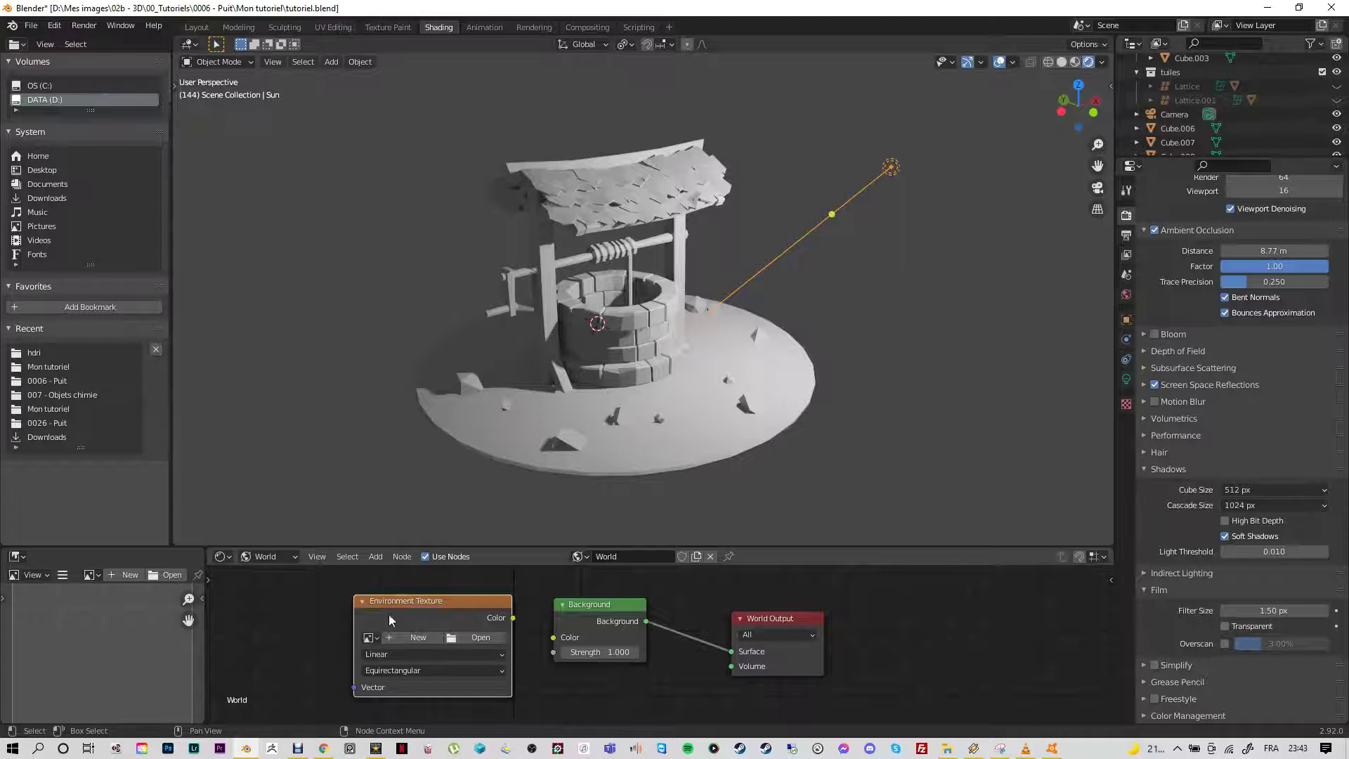
# Step: Connect the Environment Texture's Color output to the Background node's Color input
pyautogui.moveTo(512, 618); pyautogui.dragTo(553, 636)
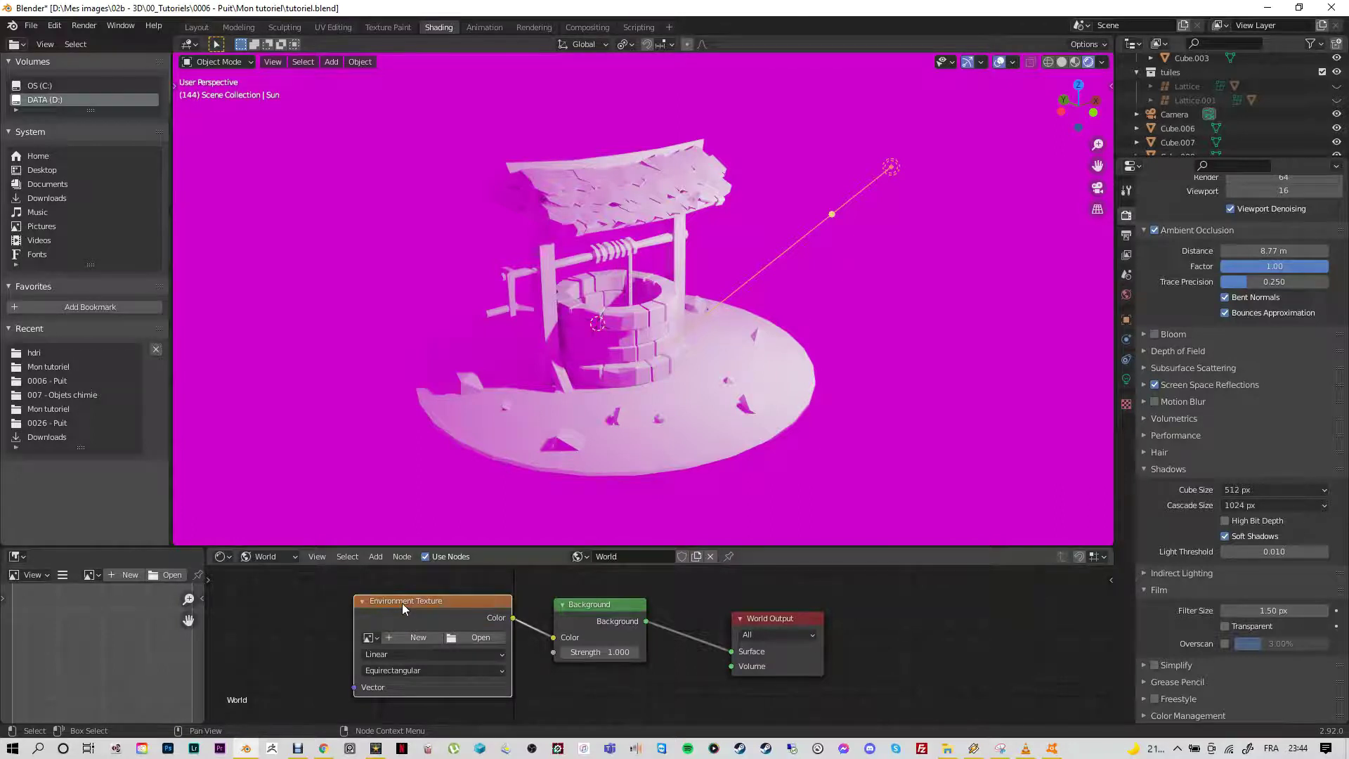
pyautogui.click(476, 640)
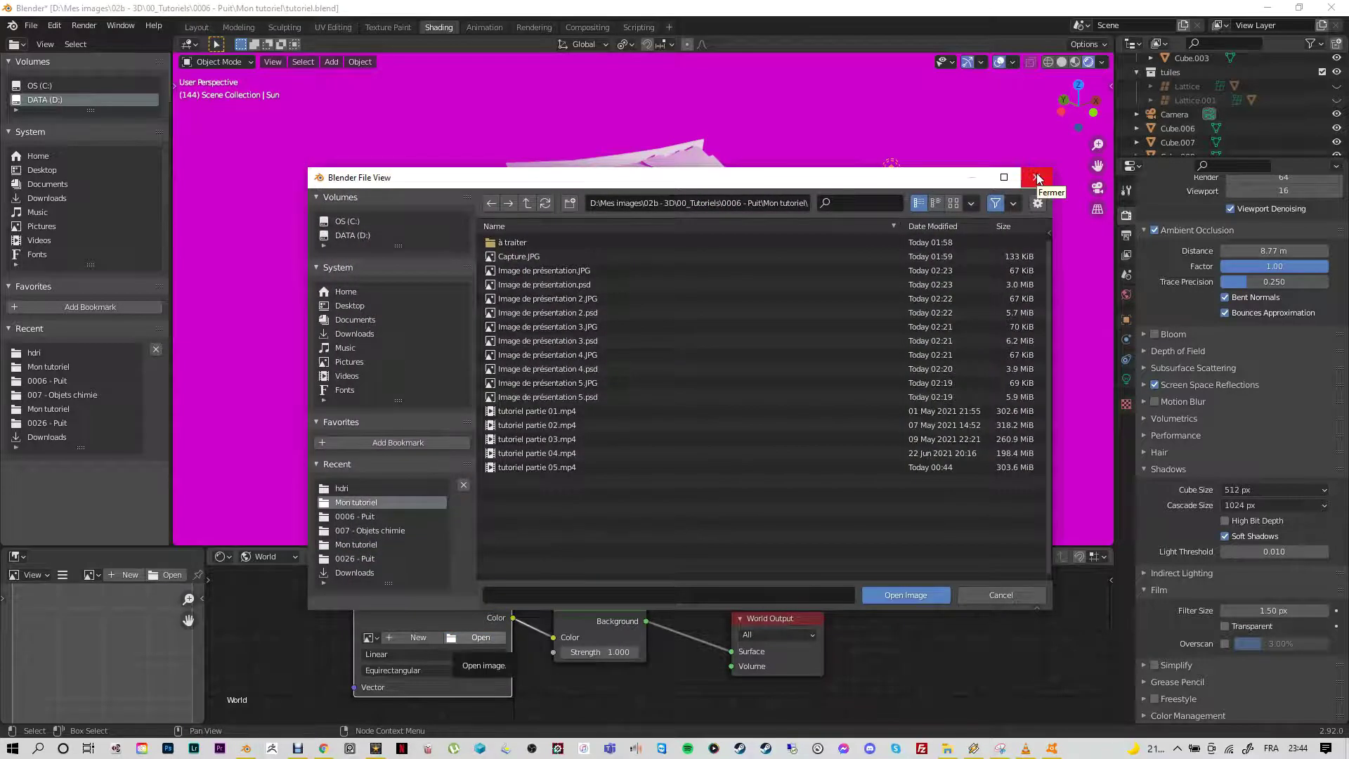
pyautogui.click(1038, 179)
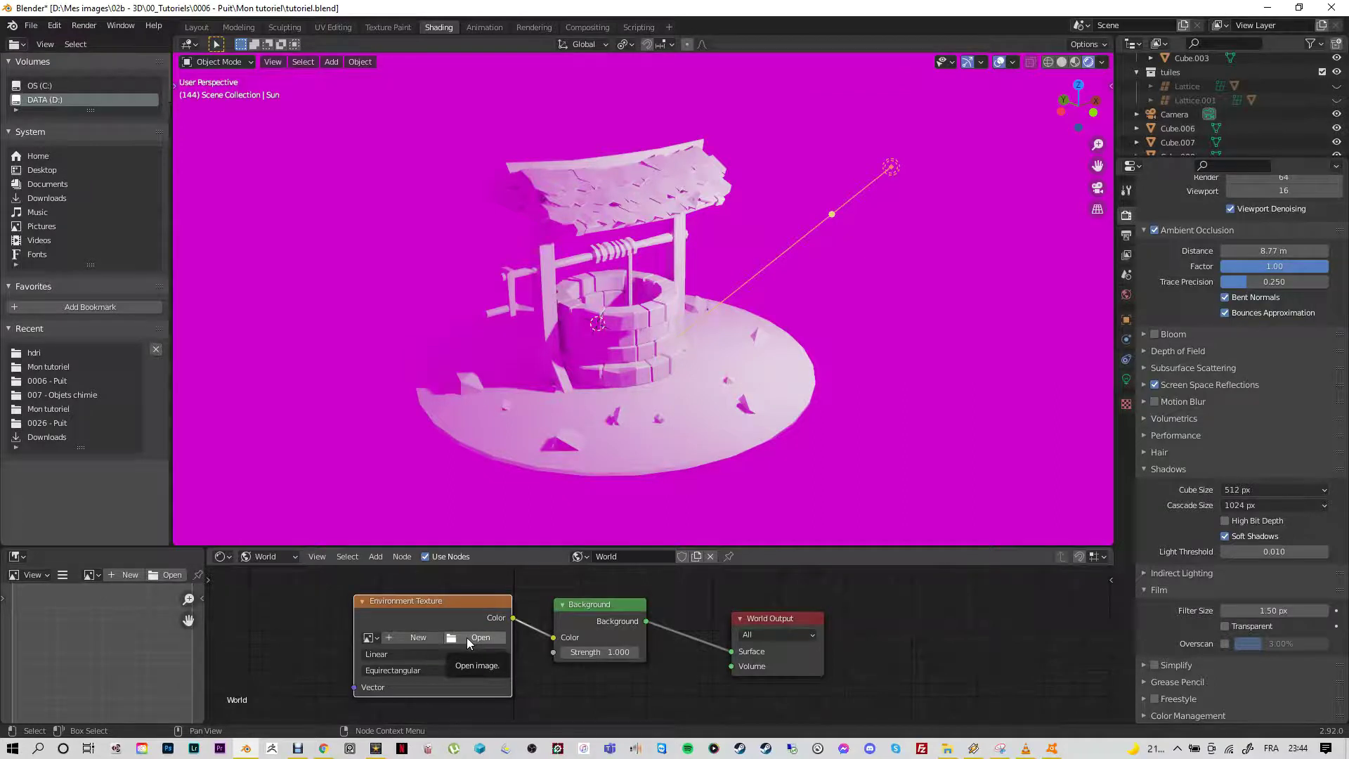
# Step: Load teatro_massimo_1k.hdr from the hdri folder into the Environment Texture node, browsing the files as thumbnails
pyautogui.click(479, 639)
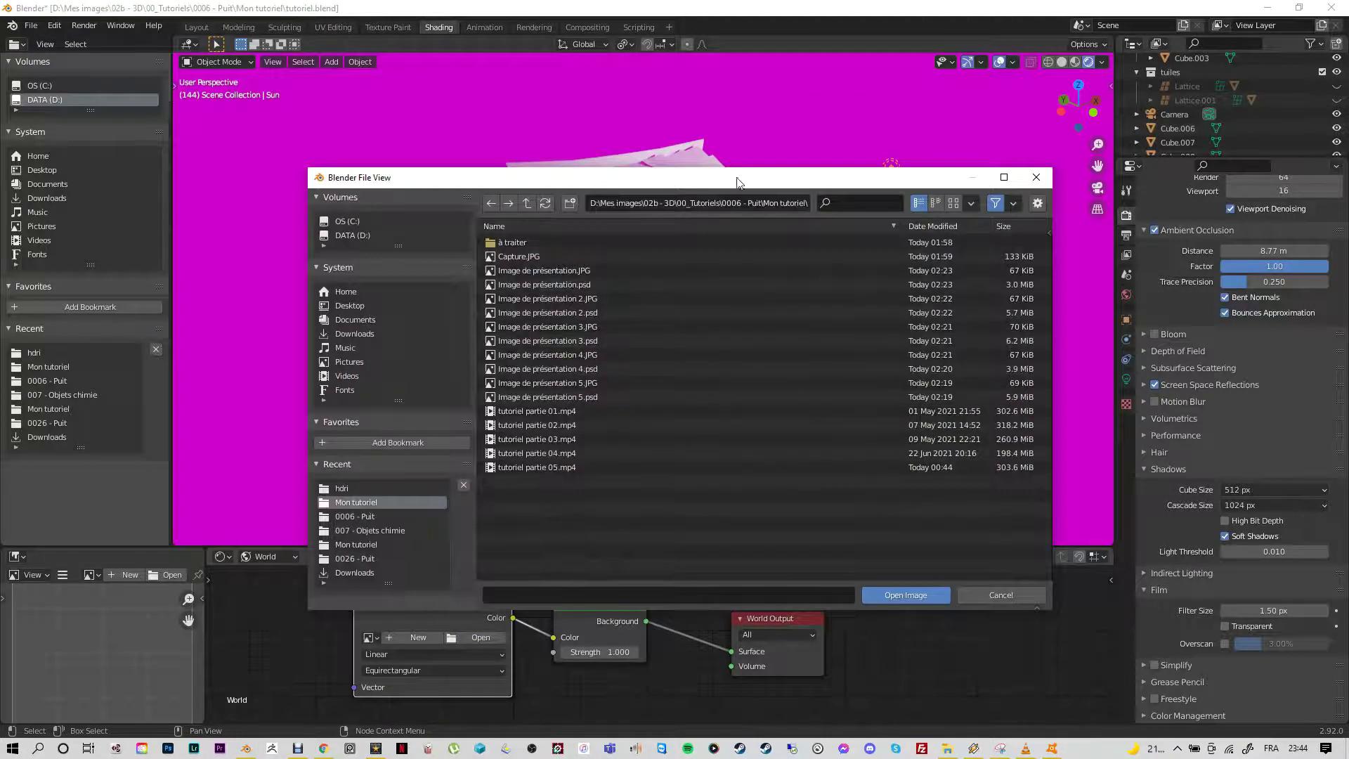
pyautogui.click(526, 204)
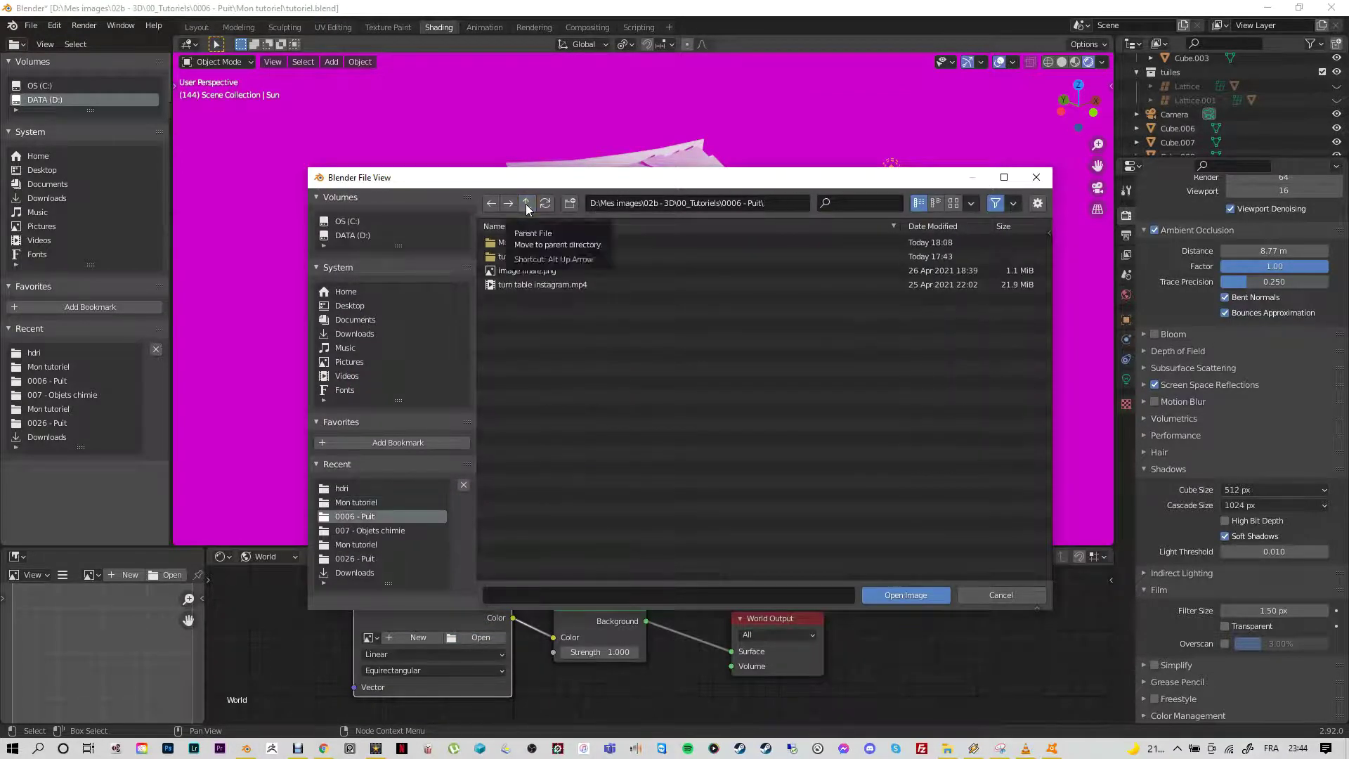
pyautogui.click(526, 204)
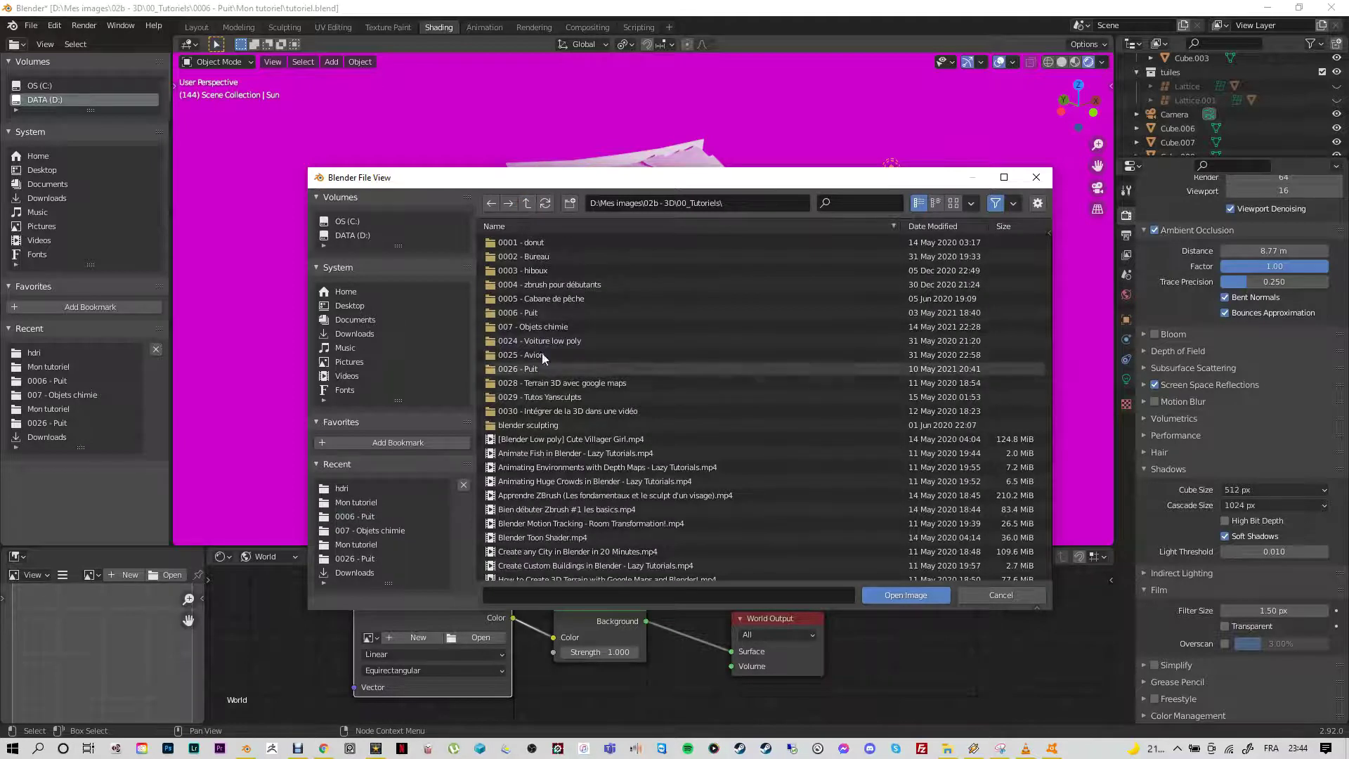
pyautogui.click(532, 204)
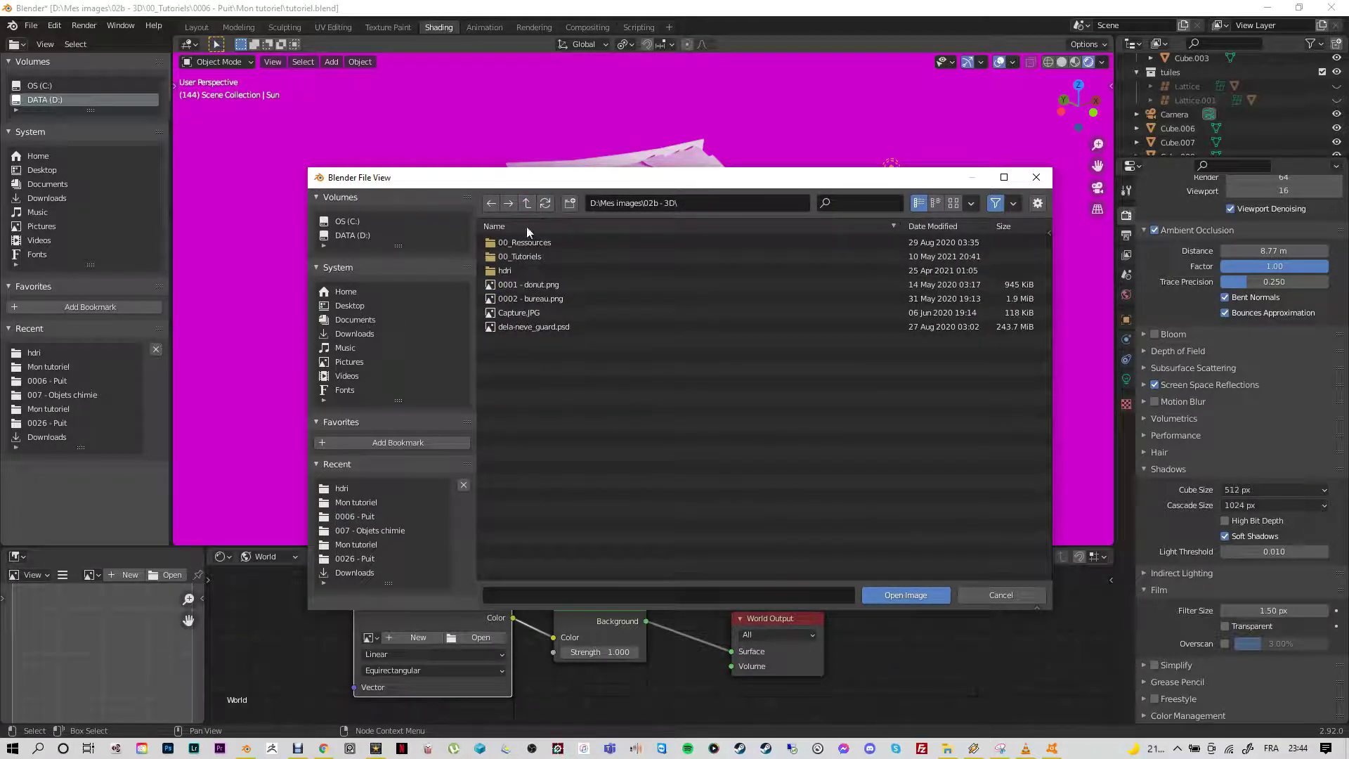
pyautogui.doubleClick(507, 269)
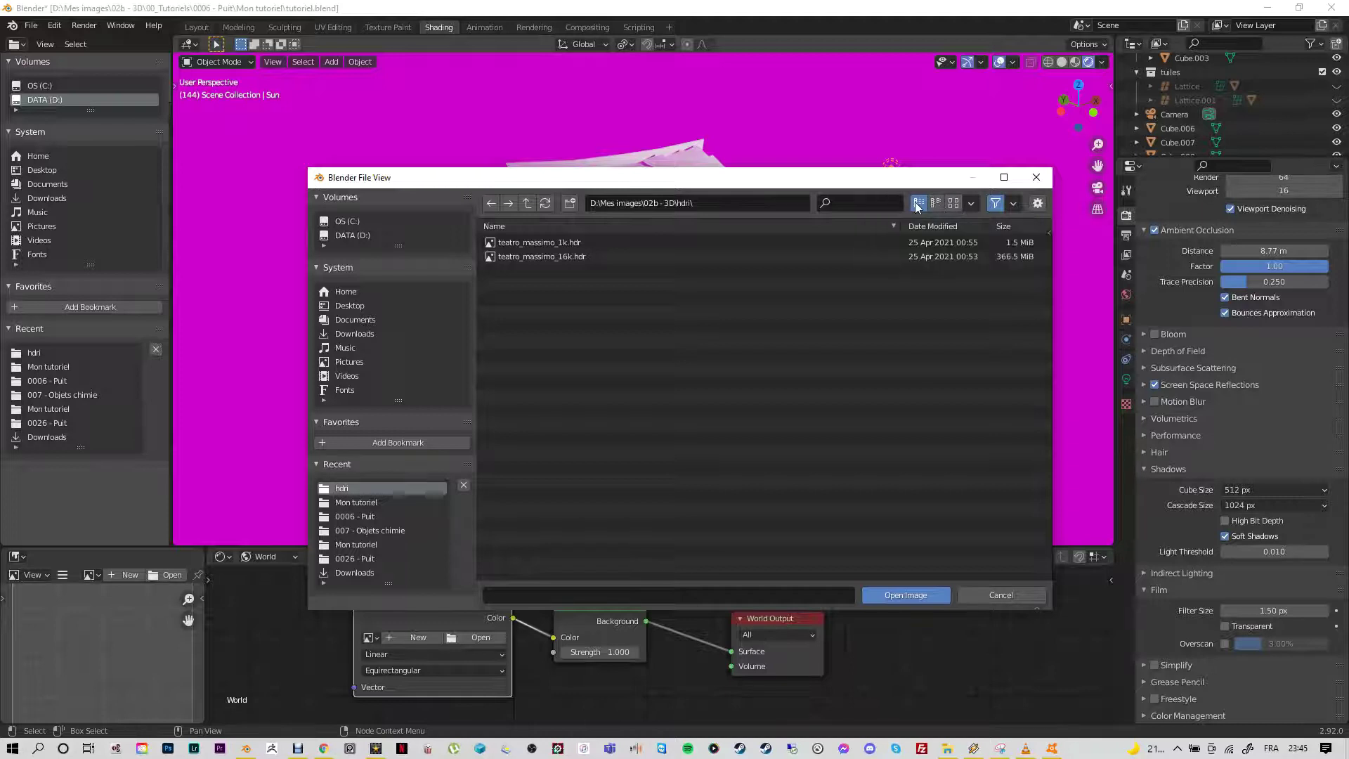
pyautogui.click(954, 204)
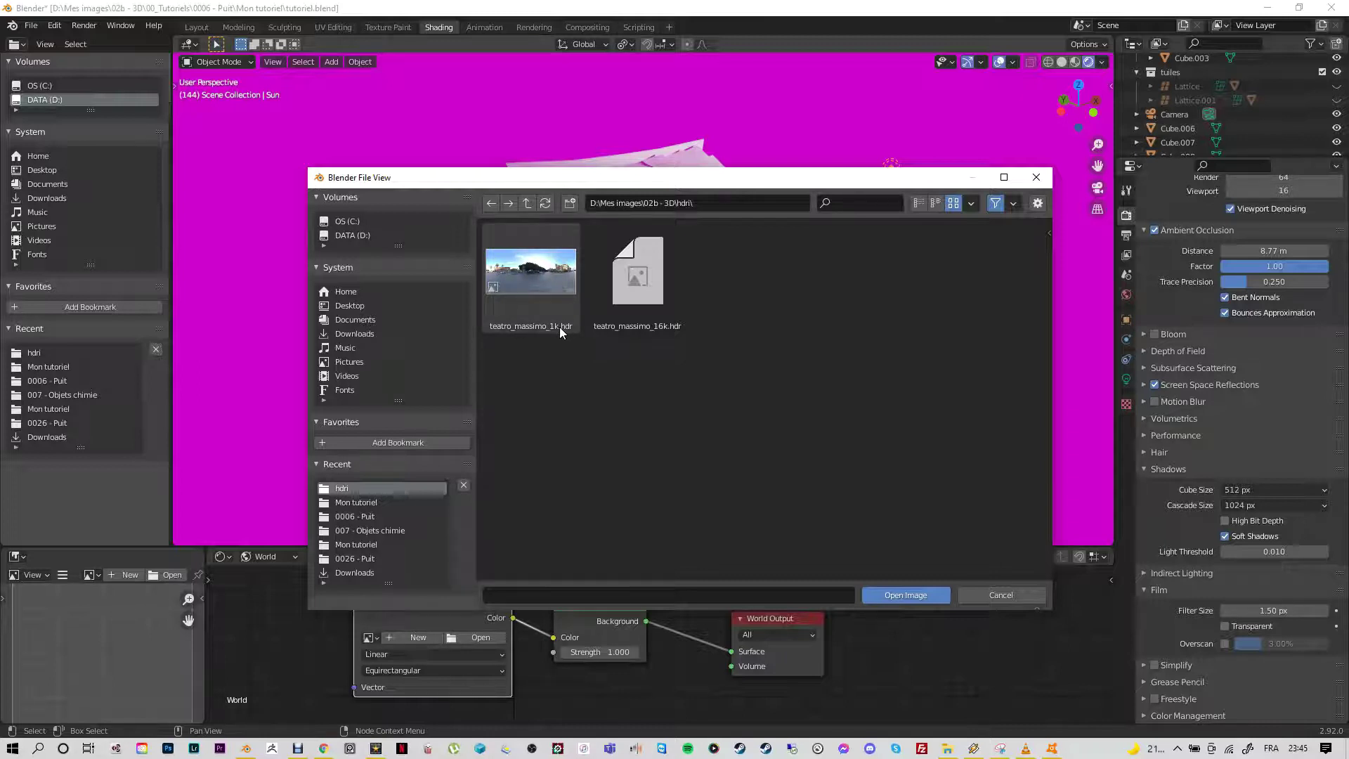
pyautogui.click(541, 276)
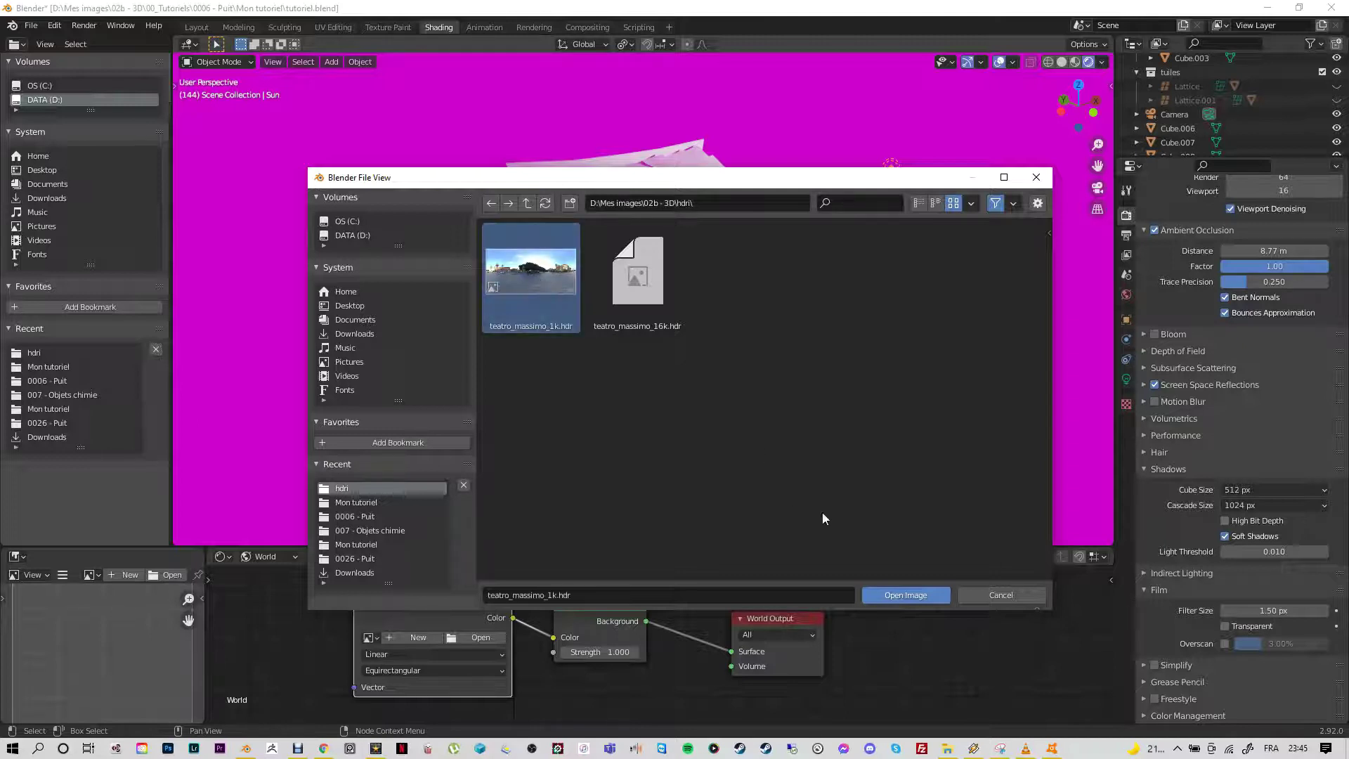
pyautogui.click(885, 596)
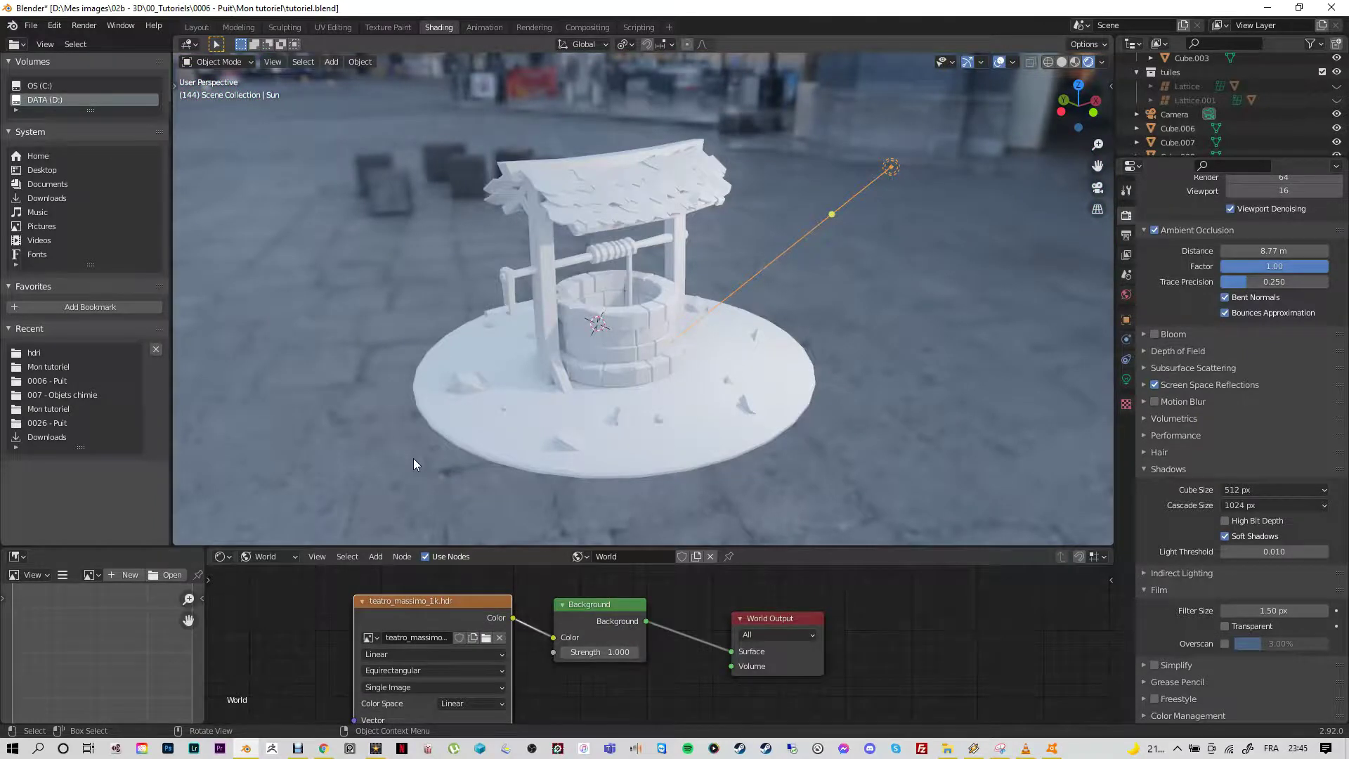
# Step: Collapse the Sampling and Shadows sections of the Eevee render settings and enable the Transparent option under Film
pyautogui.moveTo(413, 458); pyautogui.dragTo(956, 452, button='middle')
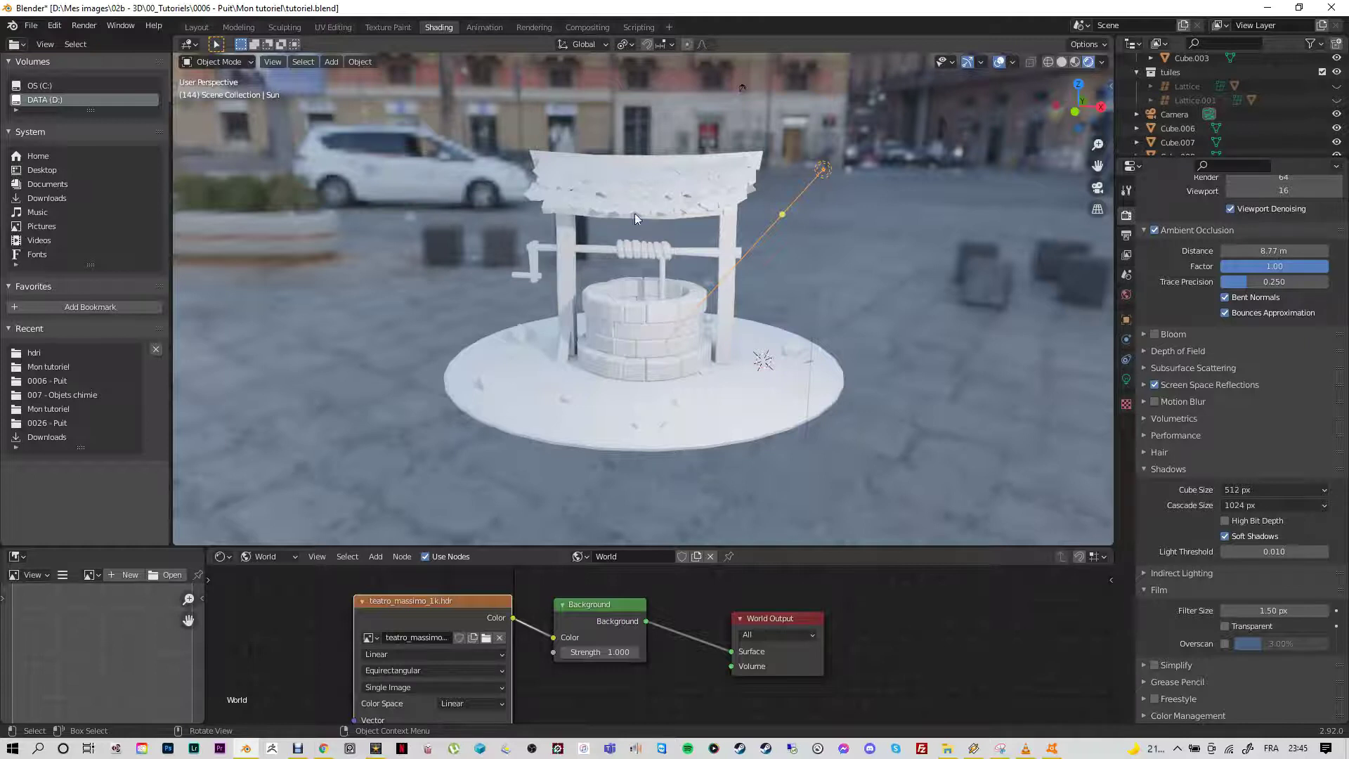
pyautogui.moveTo(599, 213); pyautogui.dragTo(361, 295, button='middle')
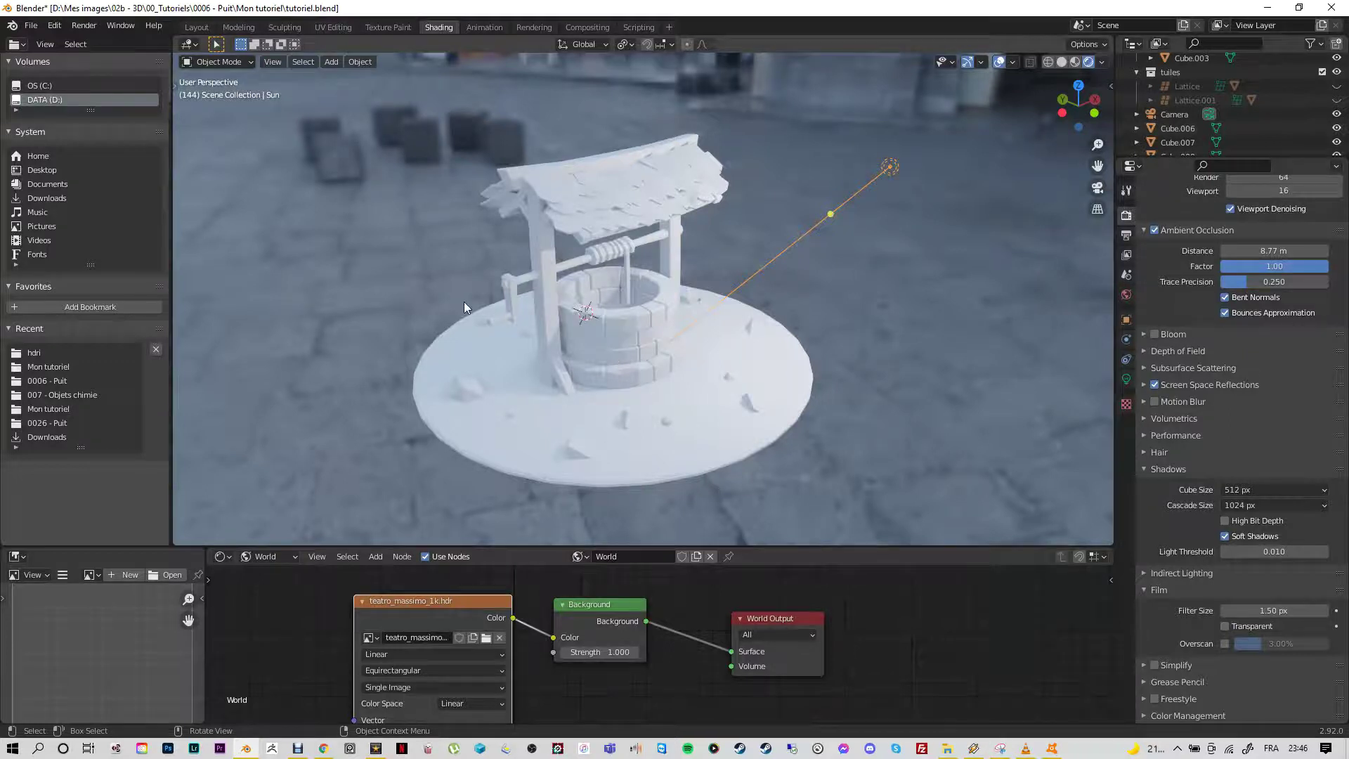
pyautogui.moveTo(393, 319)
pyautogui.mouseDown(button='middle')
pyautogui.moveTo(385, 254)
pyautogui.moveTo(399, 298)
pyautogui.moveTo(420, 311)
pyautogui.moveTo(369, 300)
pyautogui.moveTo(379, 307)
pyautogui.mouseUp(button='middle')
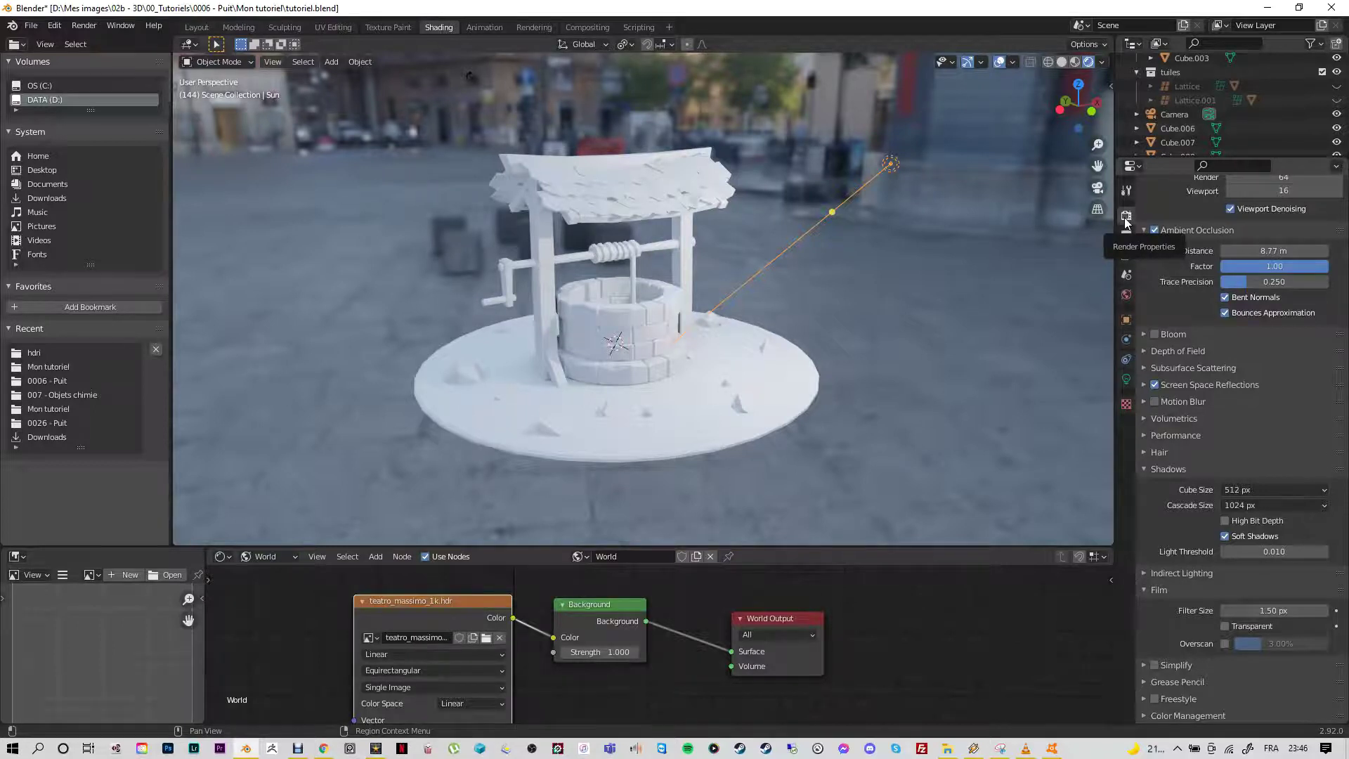
pyautogui.click(1126, 190)
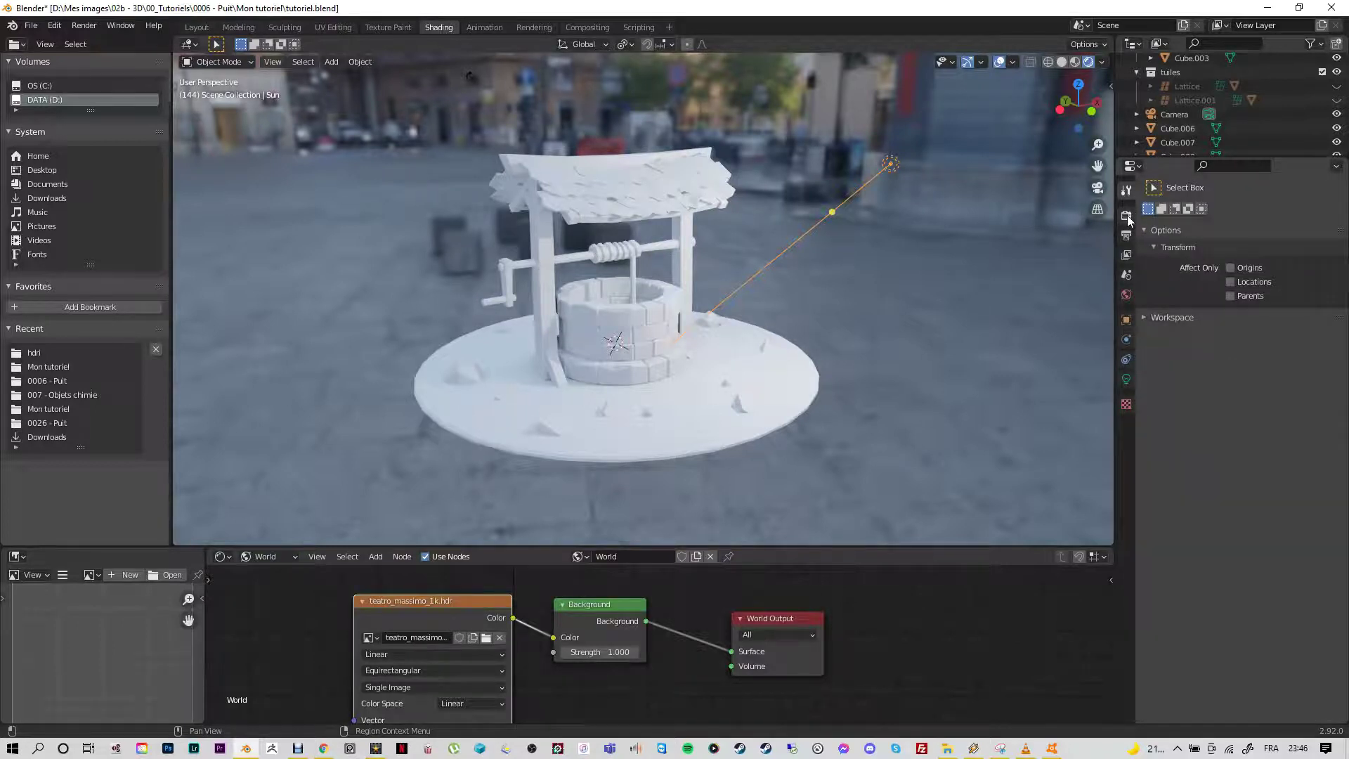
pyautogui.click(1126, 215)
pyautogui.click(1145, 230)
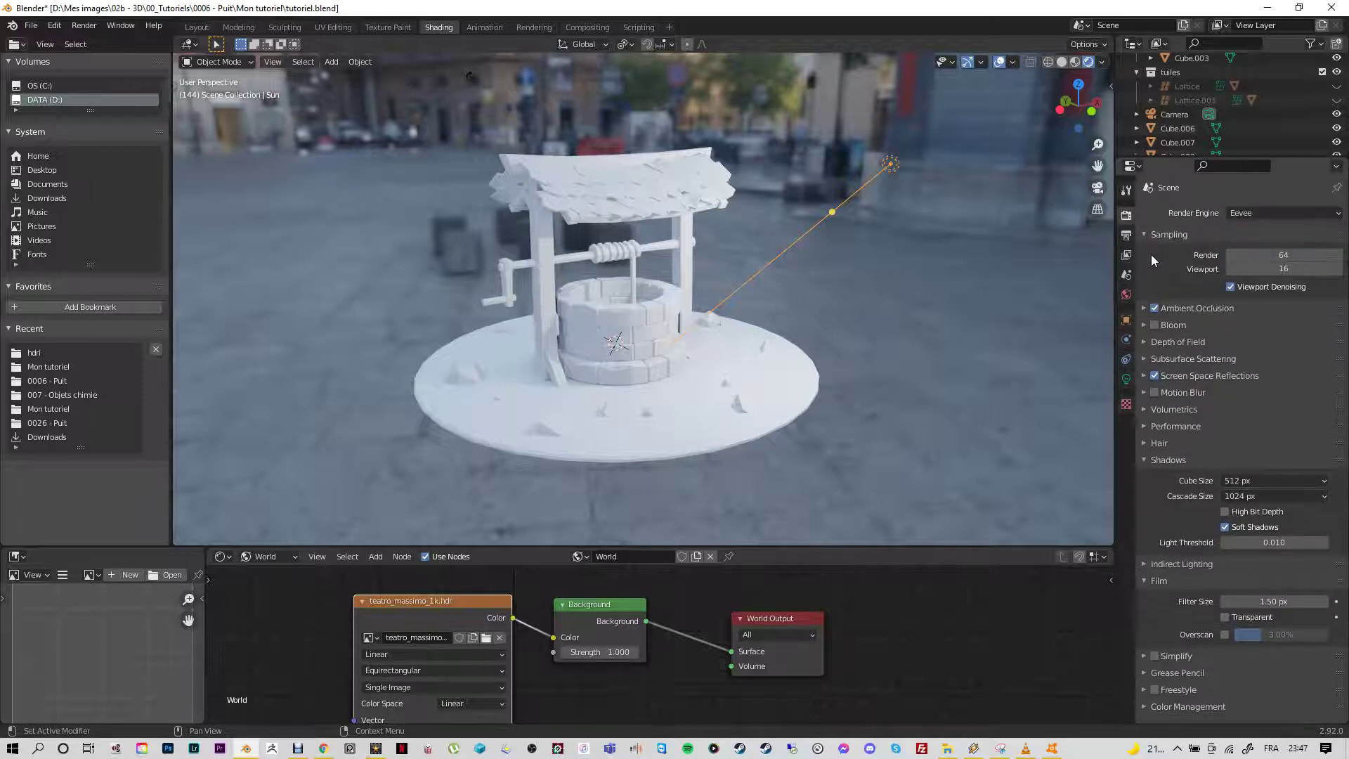
pyautogui.click(1144, 234)
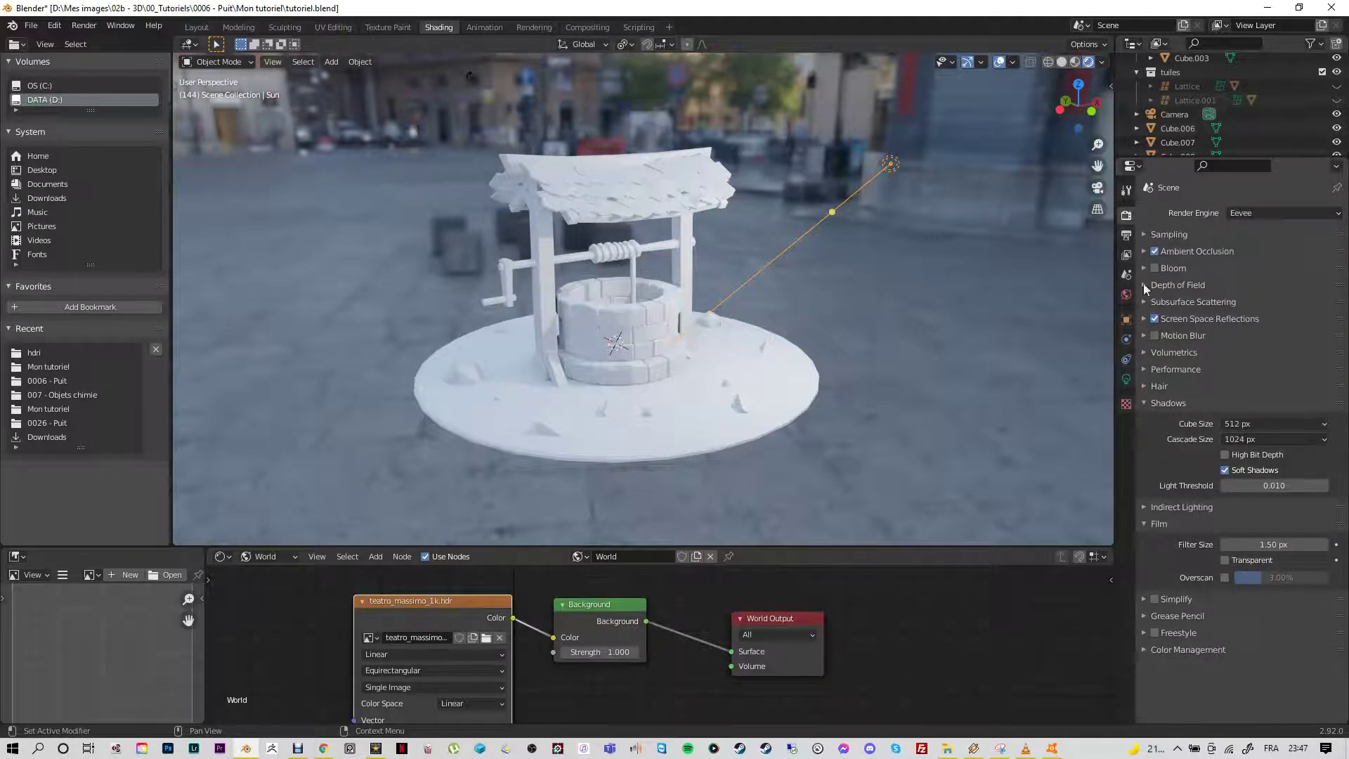
pyautogui.click(1144, 402)
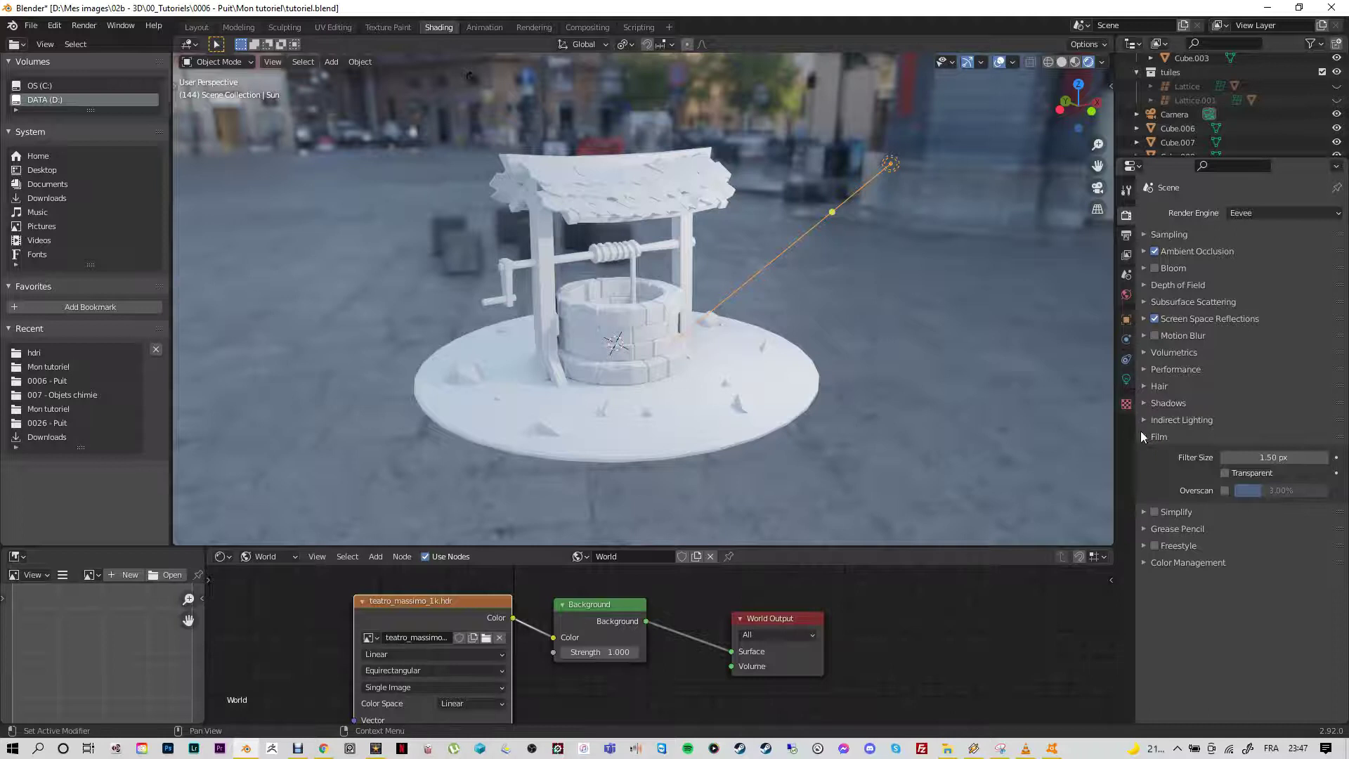
pyautogui.click(1142, 436)
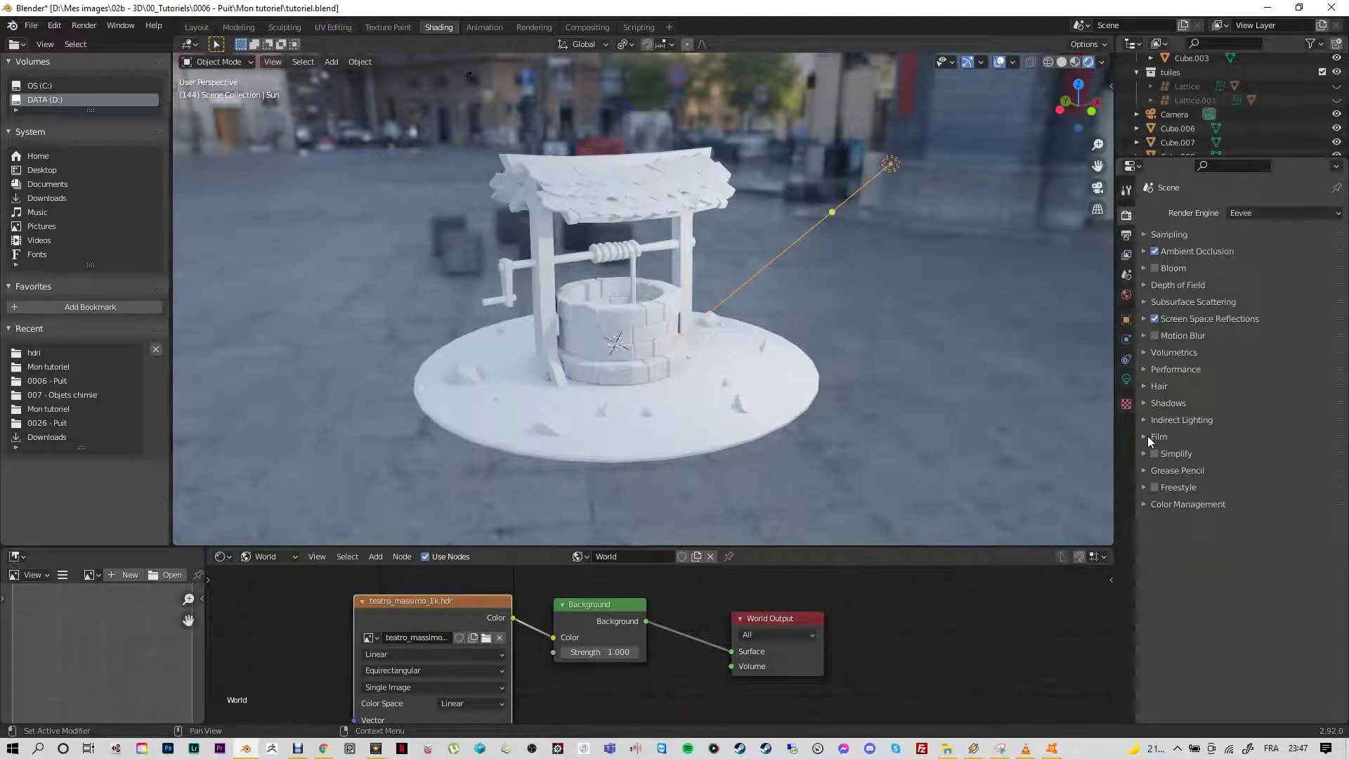
pyautogui.click(1143, 436)
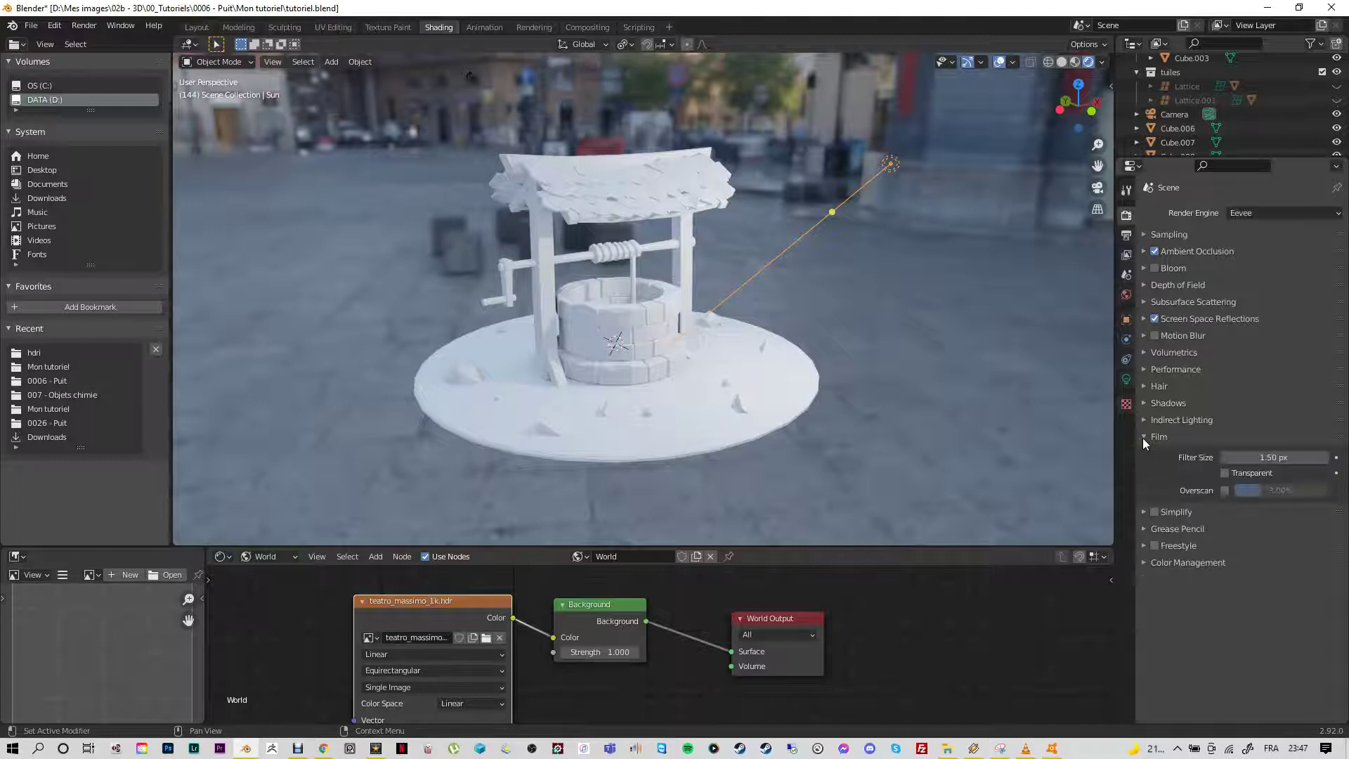
pyautogui.click(1223, 474)
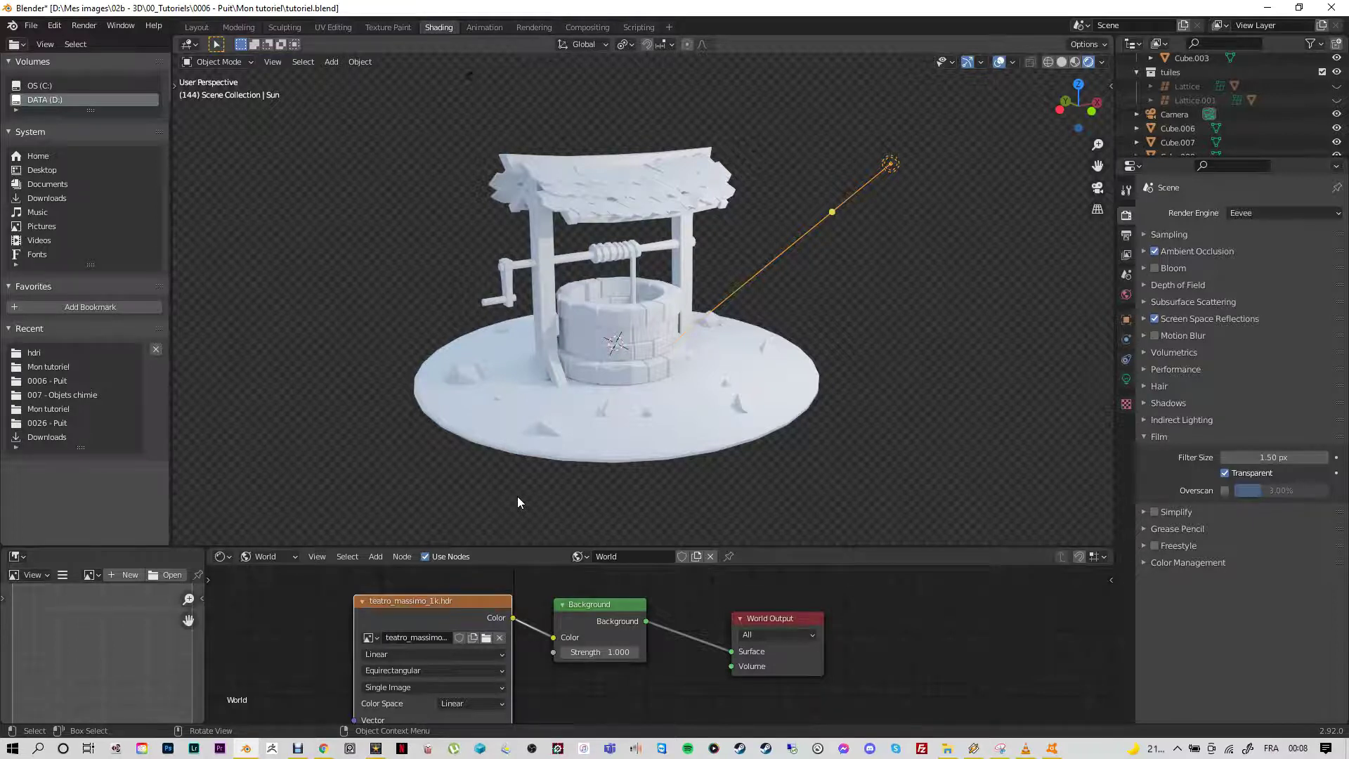
# Step: Switch to the web browser, open HDRI Haven from the search results and browse its full HDRI catalogue
pyautogui.click(323, 748)
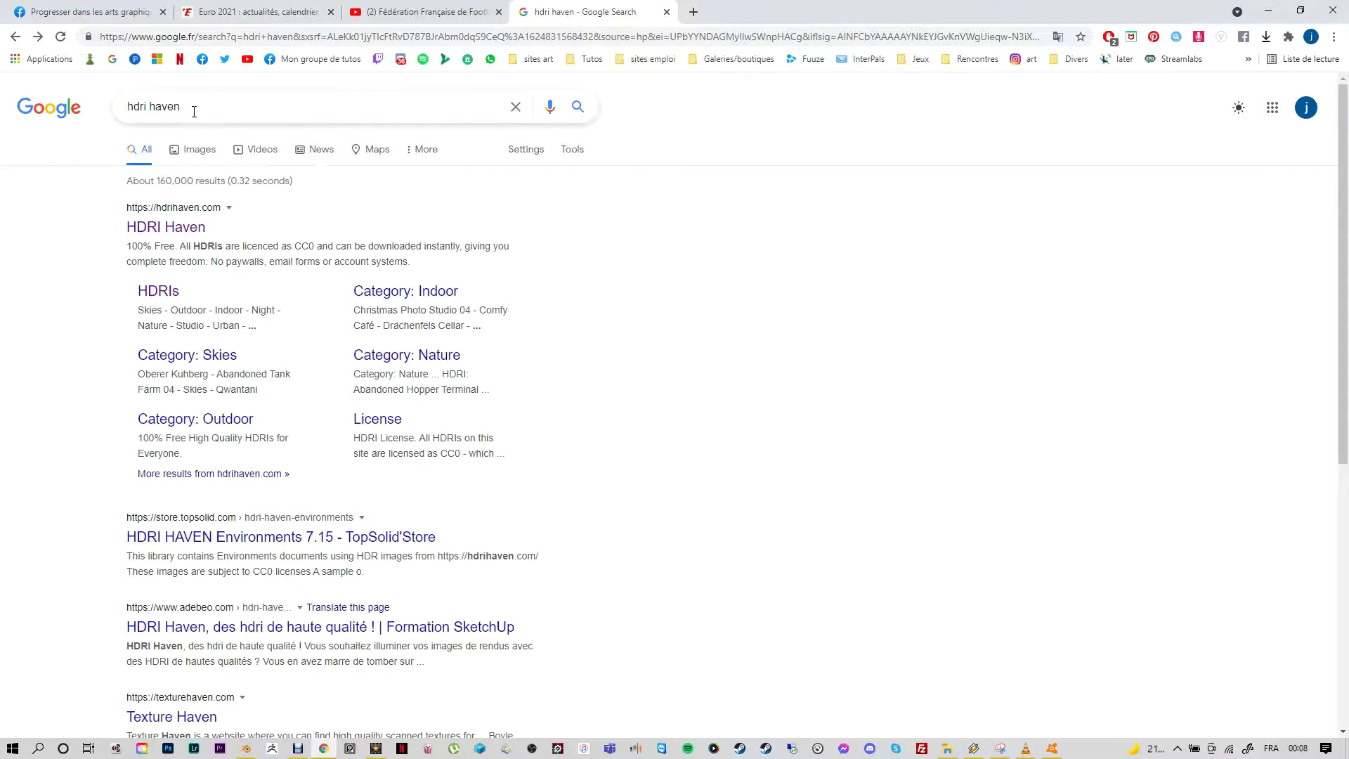
pyautogui.click(173, 233)
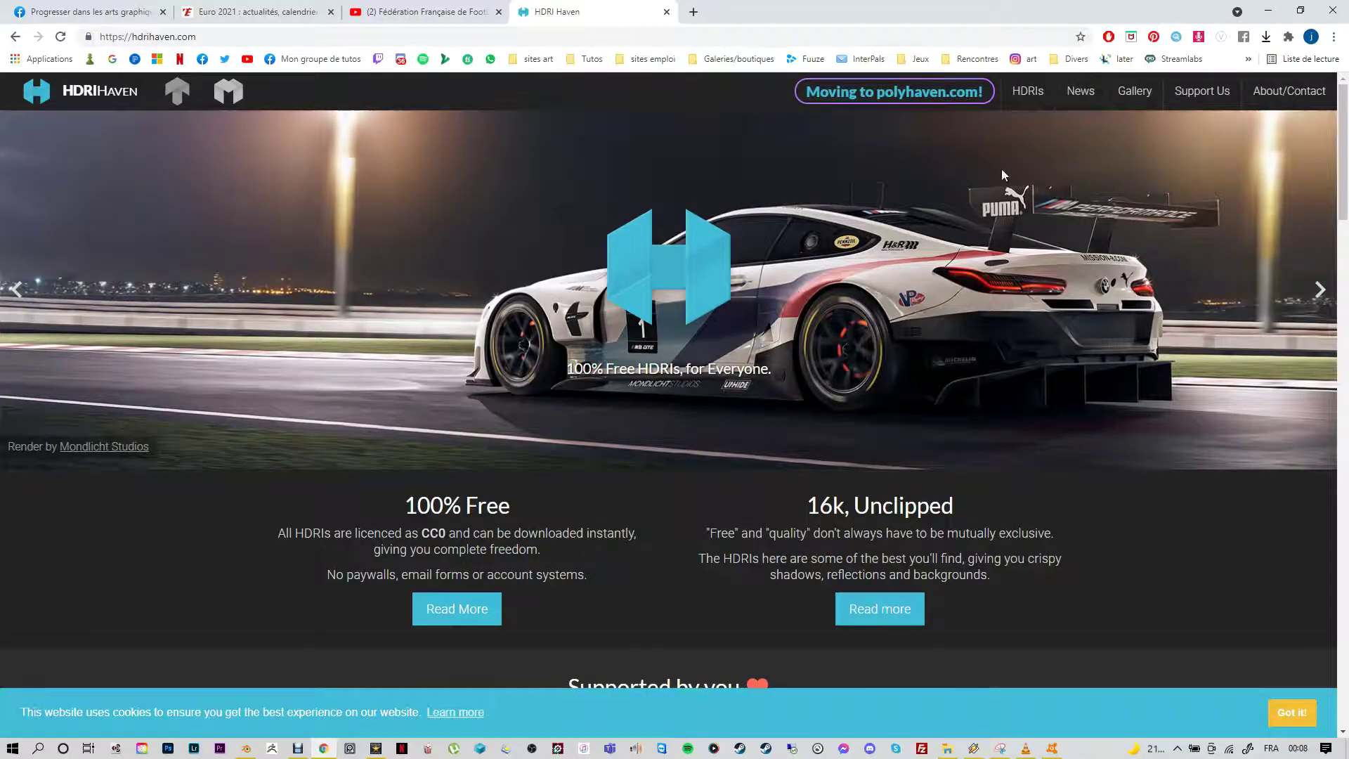
pyautogui.click(1027, 90)
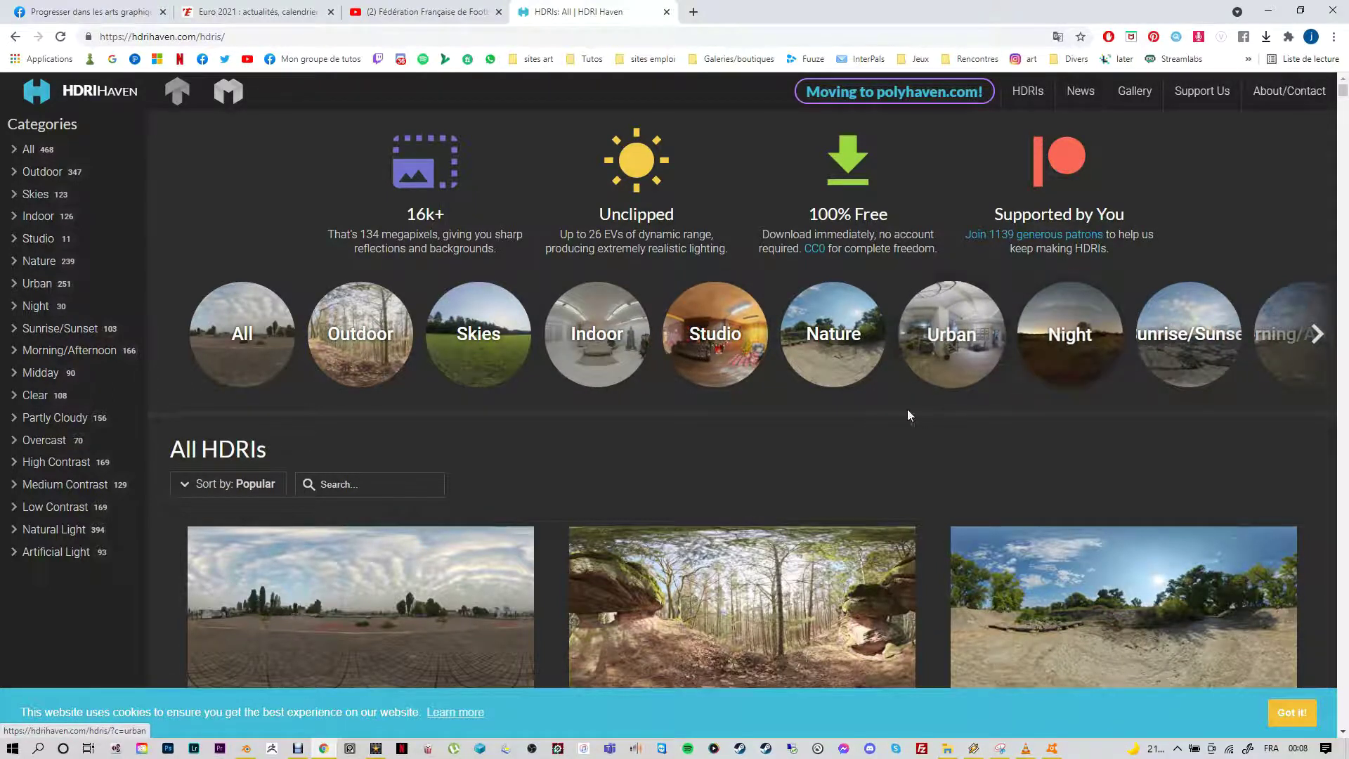
pyautogui.scroll(-1, 772, 414)
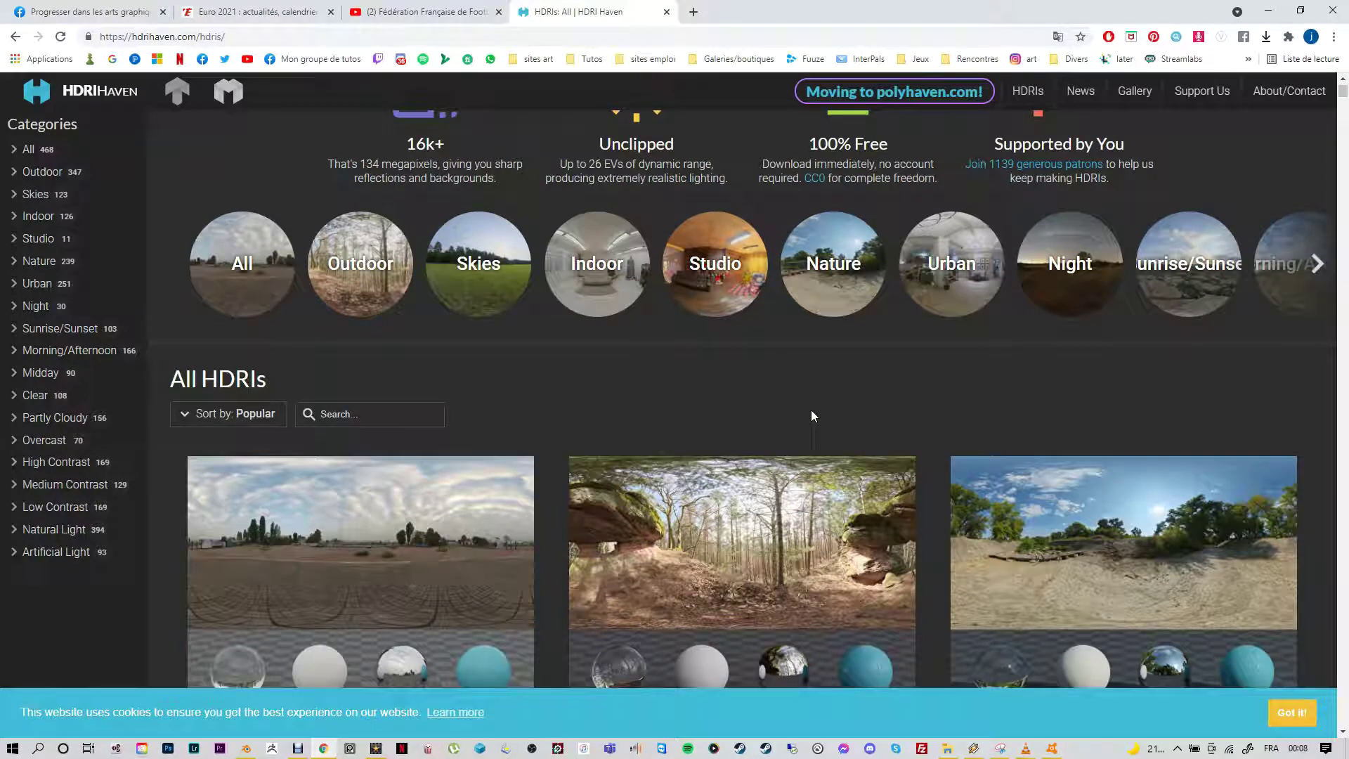
pyautogui.scroll(-2, 834, 400)
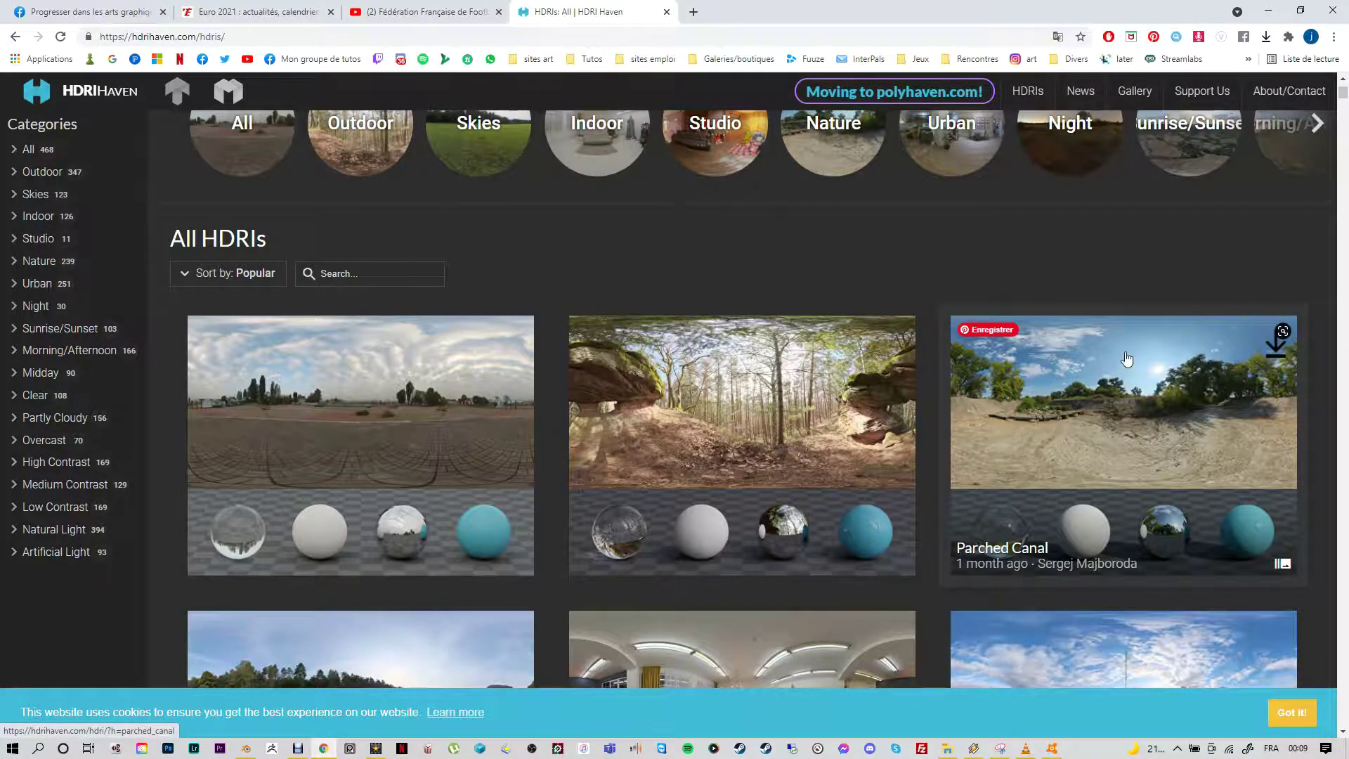
pyautogui.scroll(-10, 1126, 359)
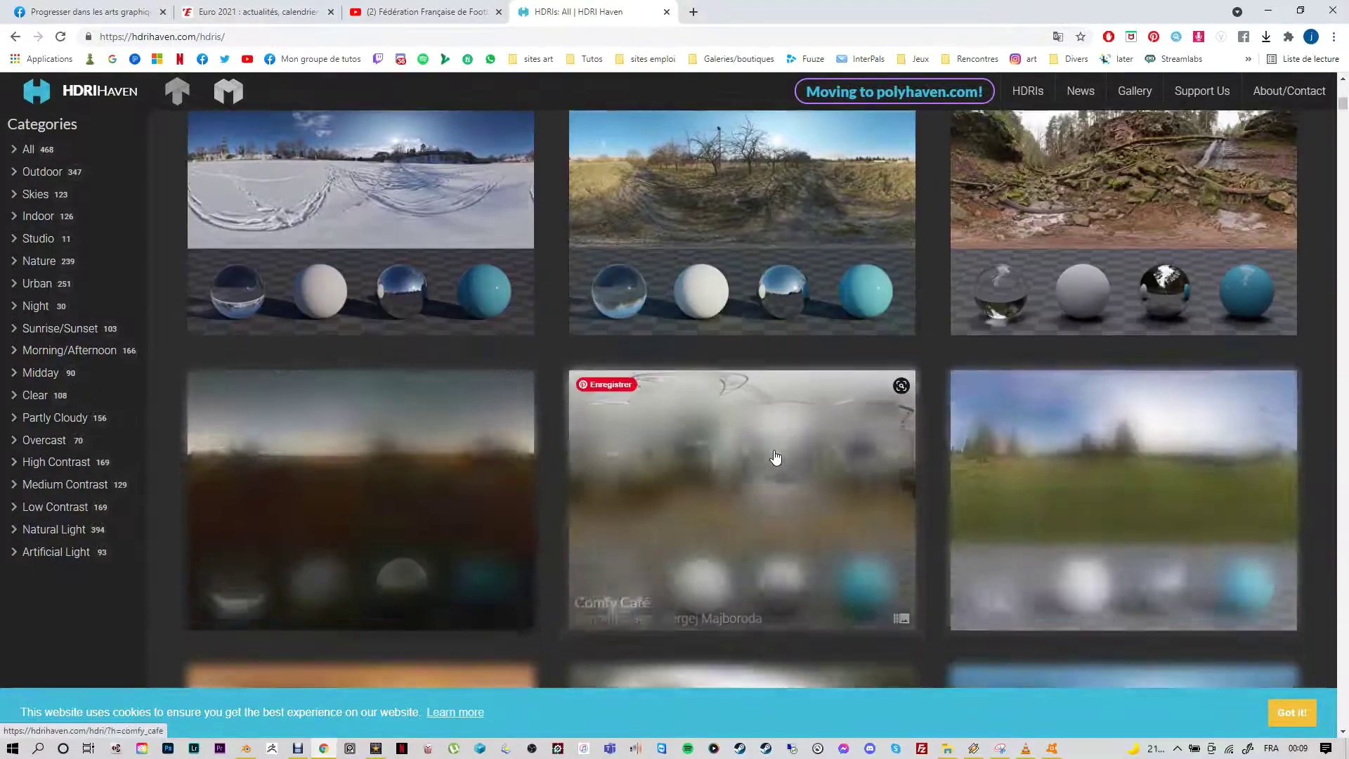
pyautogui.scroll(-3, 775, 457)
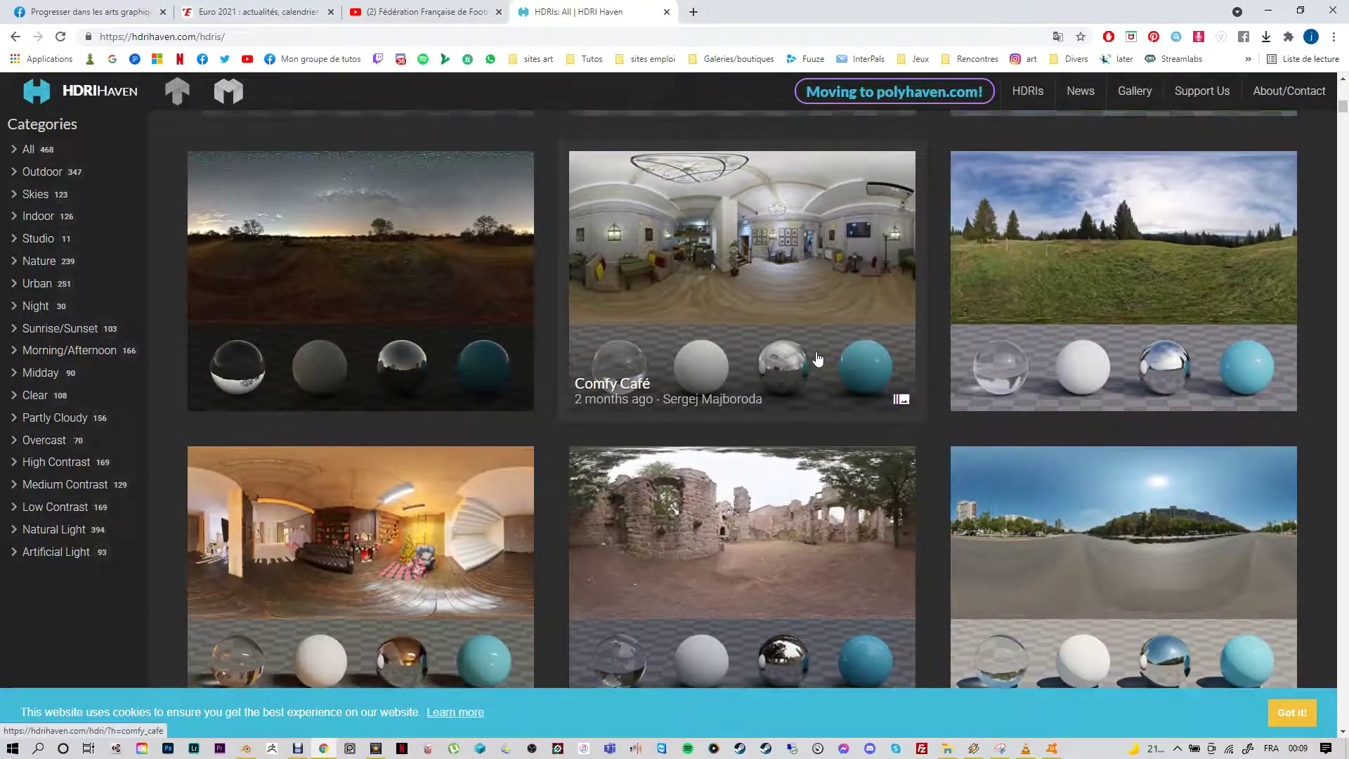
pyautogui.scroll(15, 818, 359)
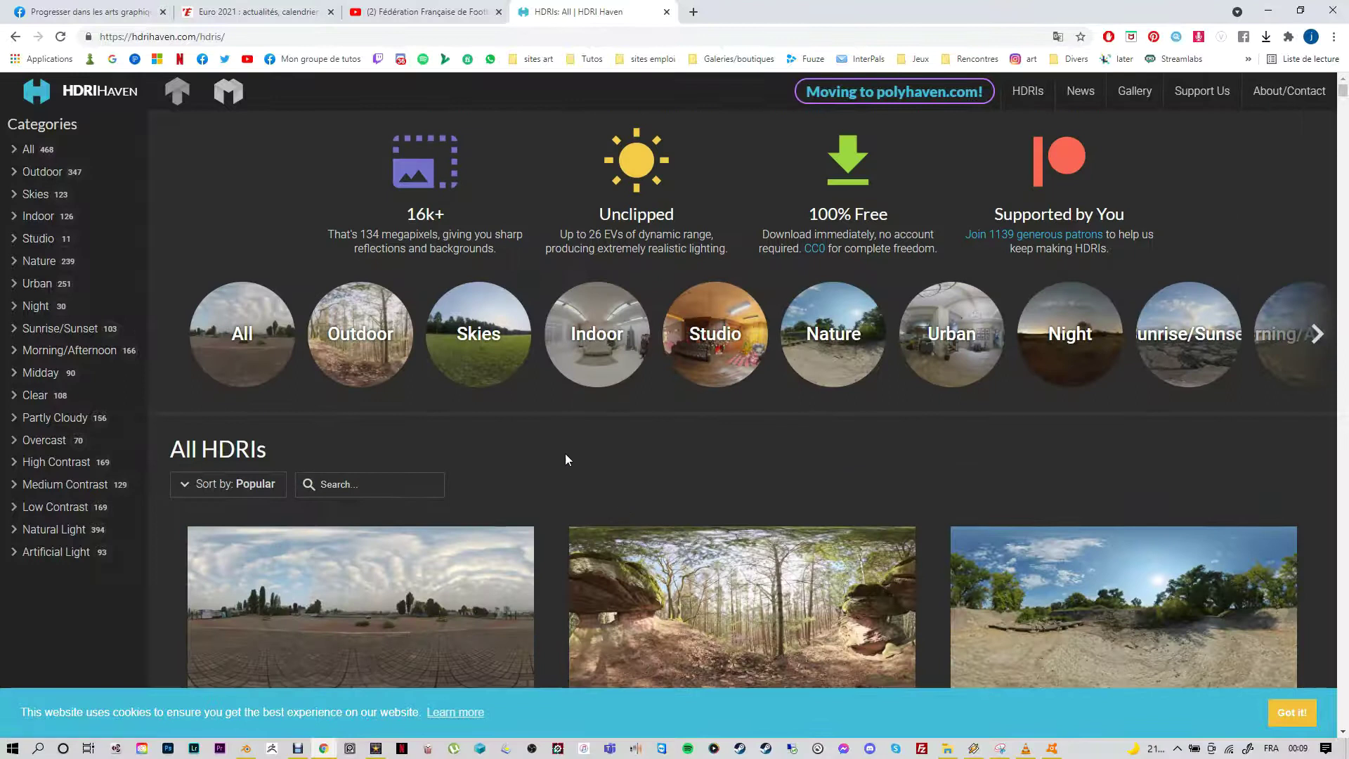
# Step: Filter the HDRI catalogue to the Urban category and open the Wide Street 01 page
pyautogui.click(934, 346)
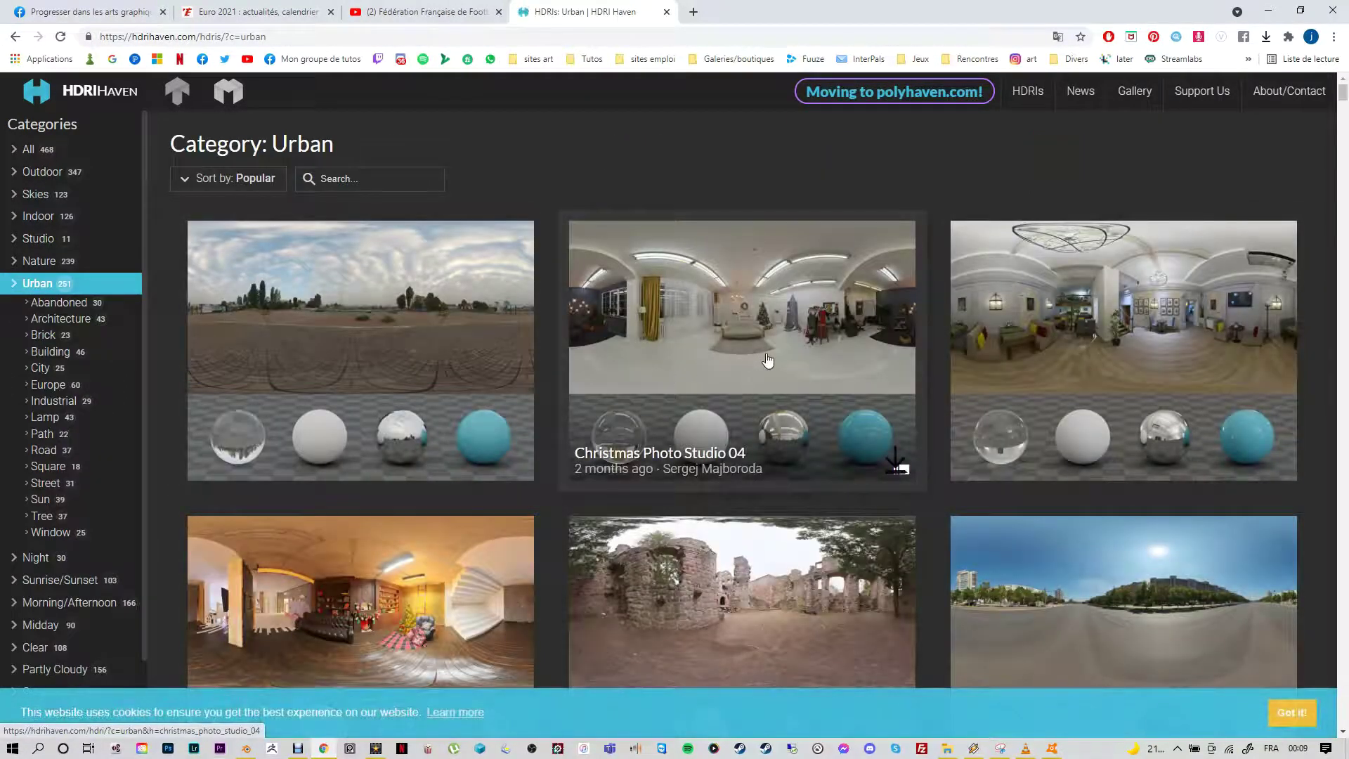
pyautogui.scroll(-2, 768, 359)
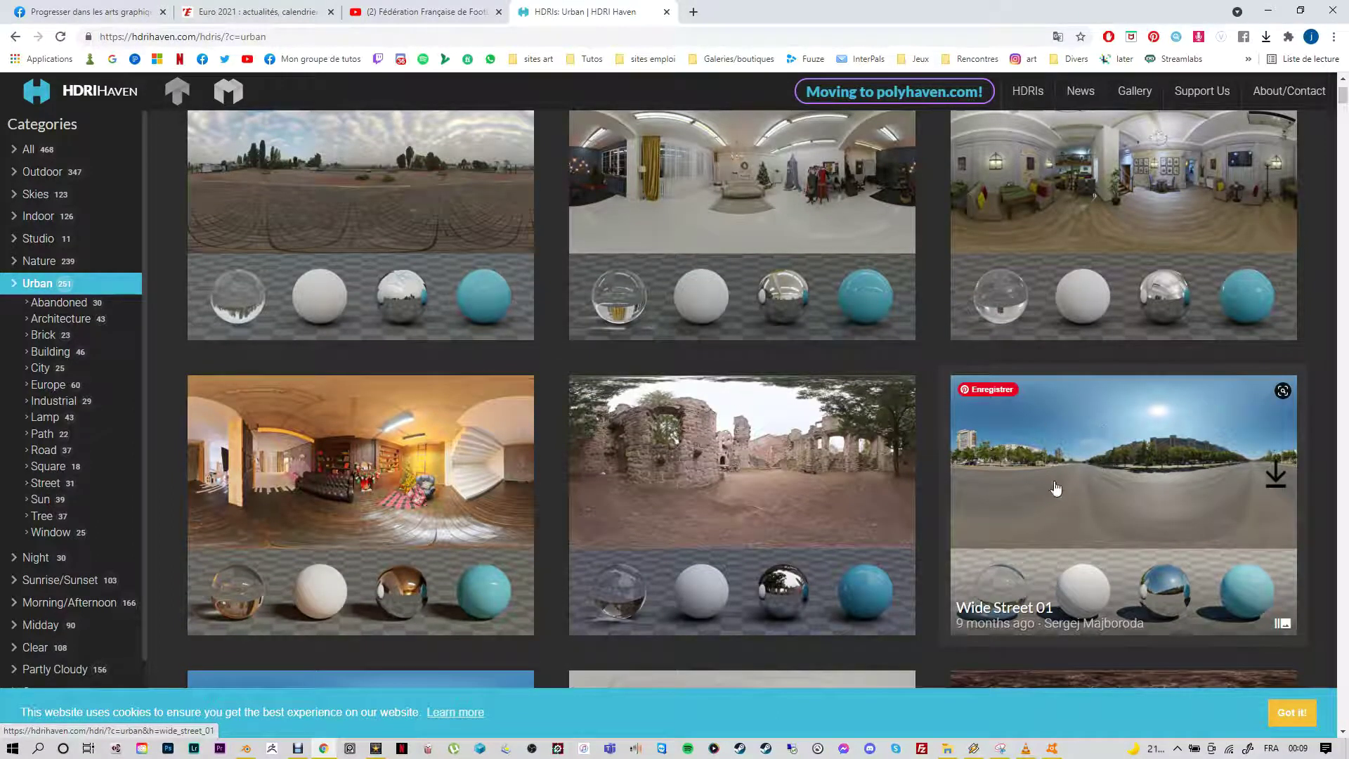
pyautogui.scroll(-4, 1072, 421)
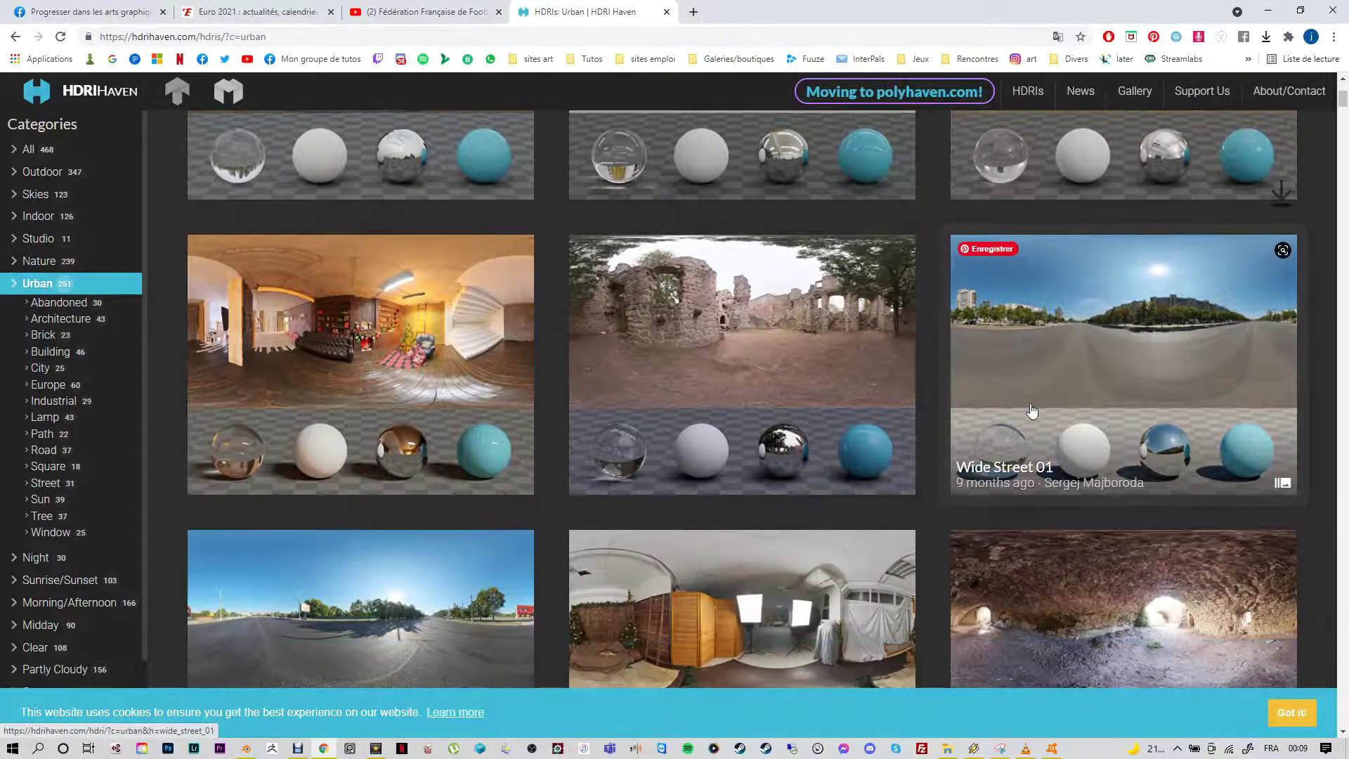
pyautogui.scroll(-2, 1031, 410)
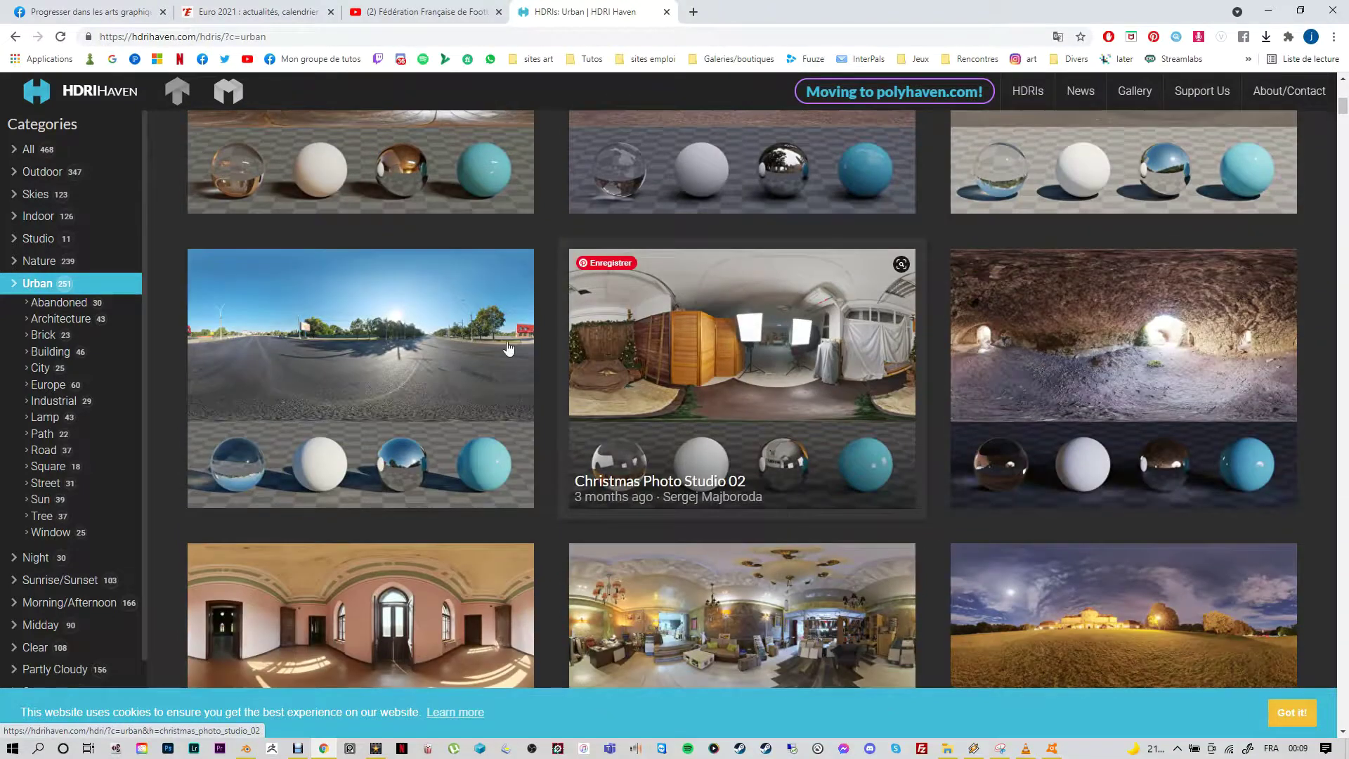
pyautogui.scroll(2, 1000, 414)
pyautogui.scroll(1, 1000, 415)
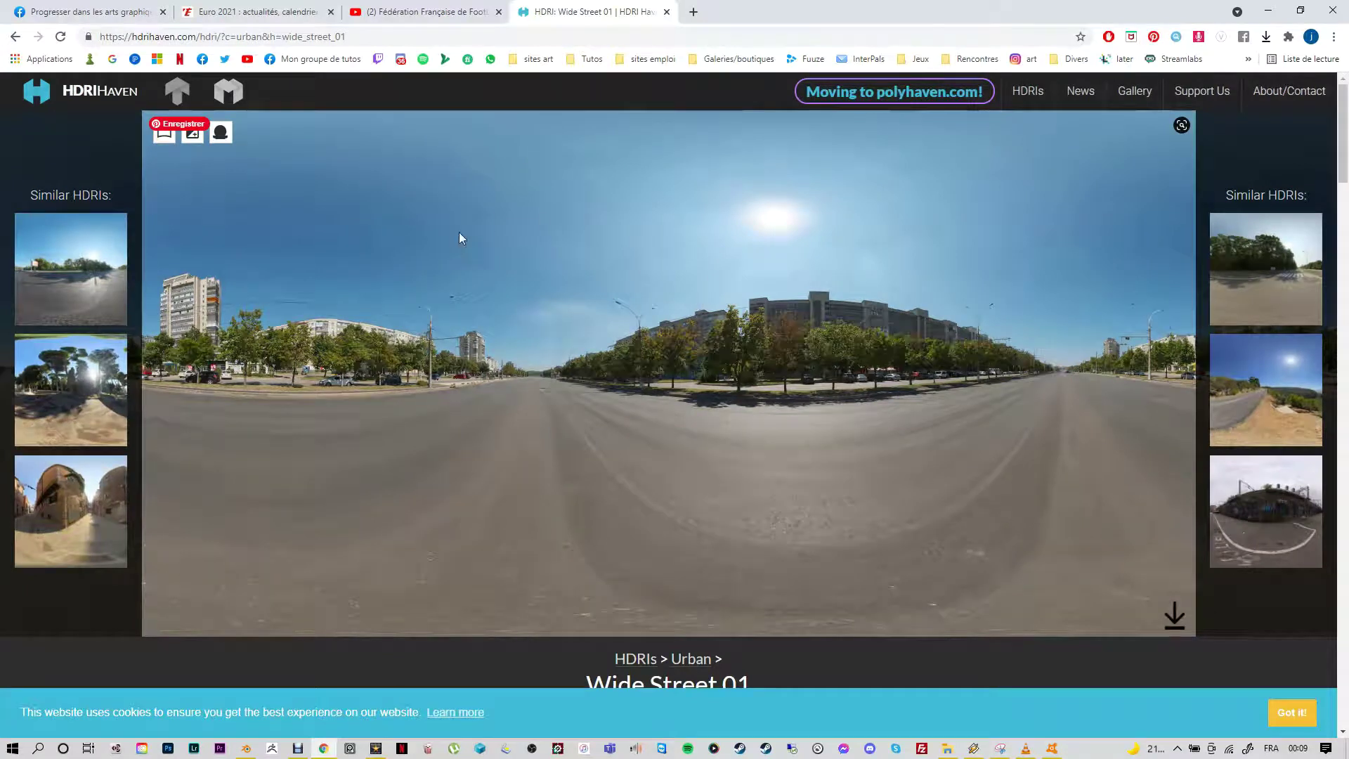
# Step: Download the 1k HDR version of Wide Street 01
pyautogui.scroll(-9, 488, 264)
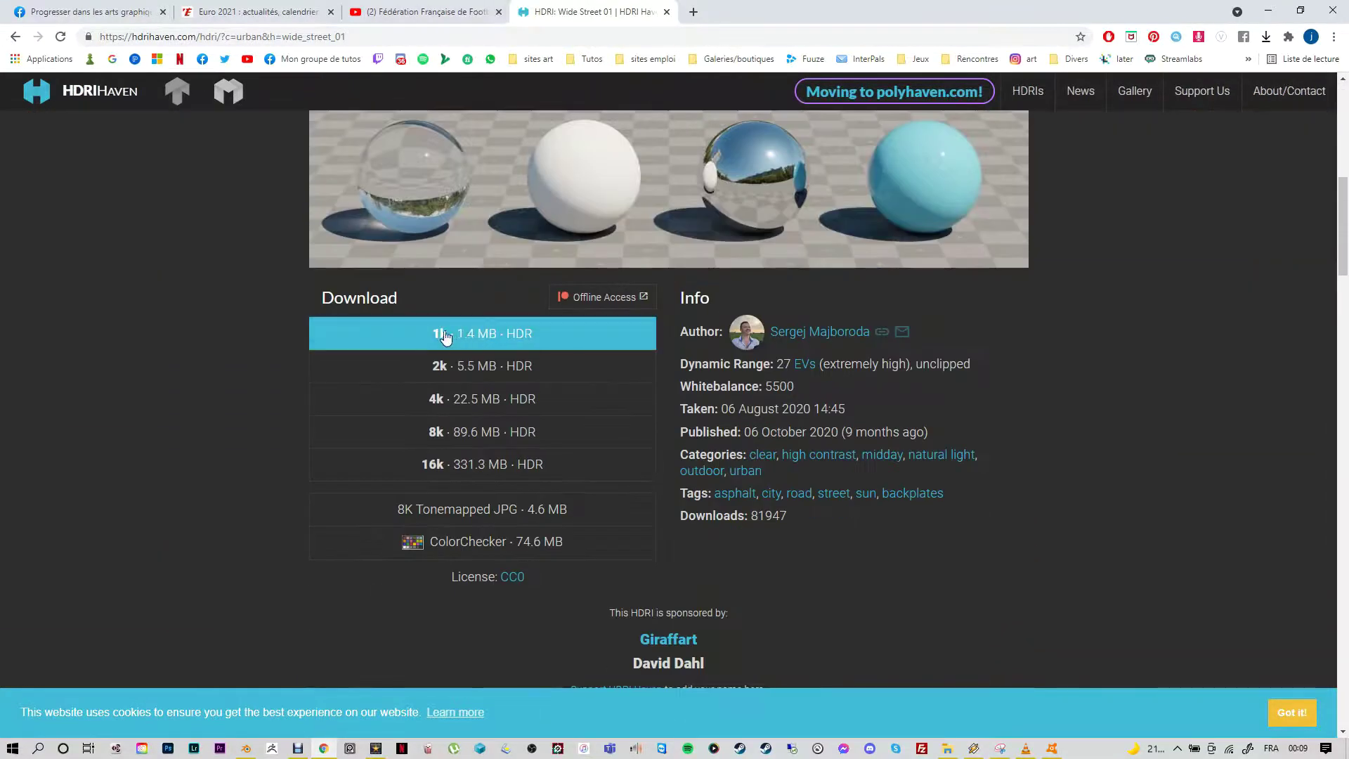
pyautogui.click(444, 337)
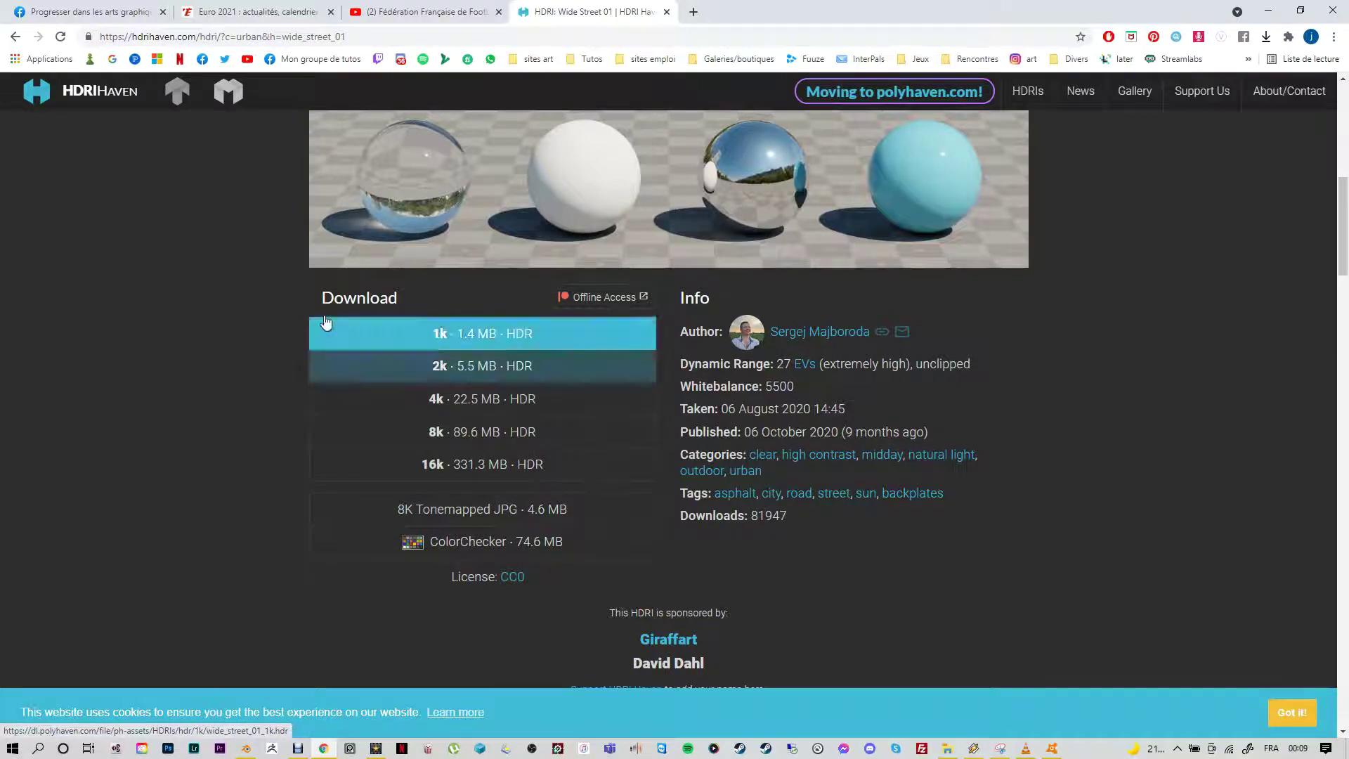
pyautogui.click(380, 340)
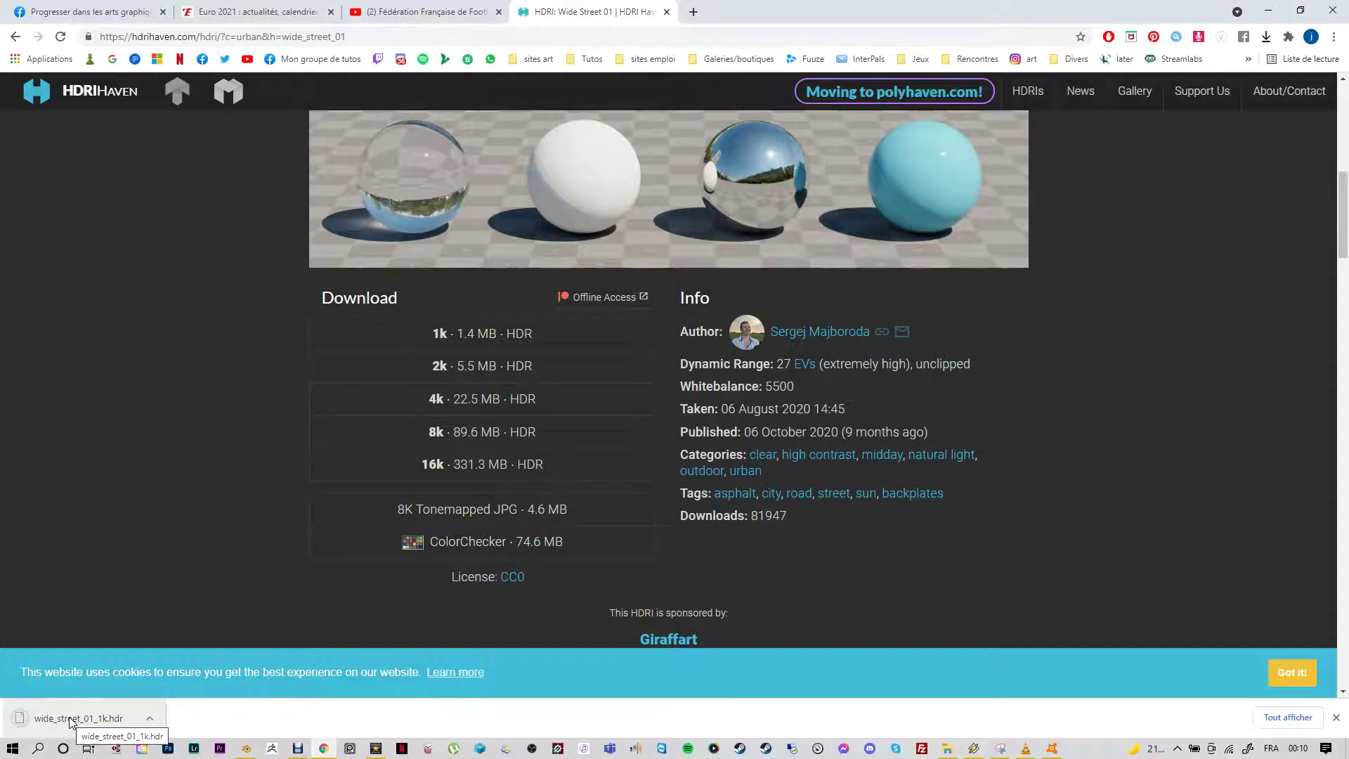
# Step: Return to the HDRI catalogue and look through the environments in the Night category
pyautogui.scroll(10, 567, 566)
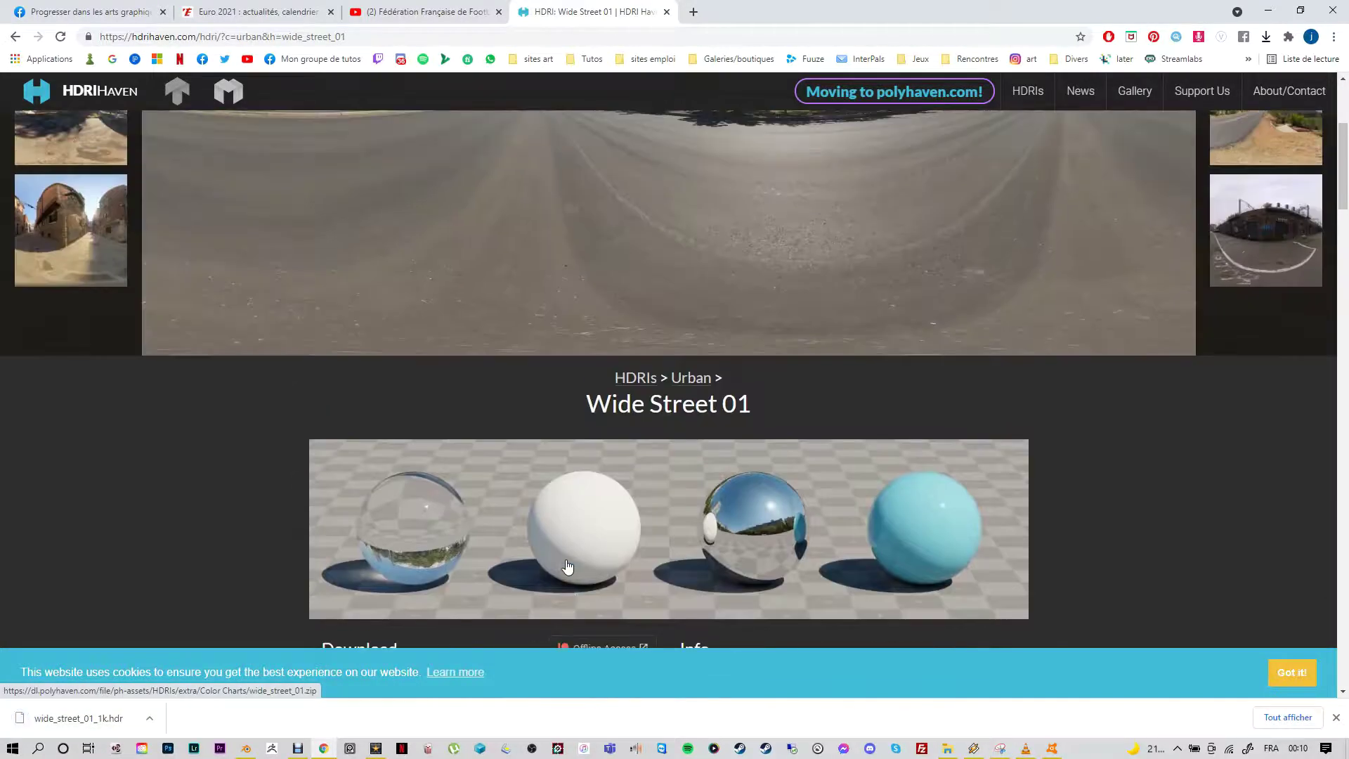
pyautogui.click(15, 36)
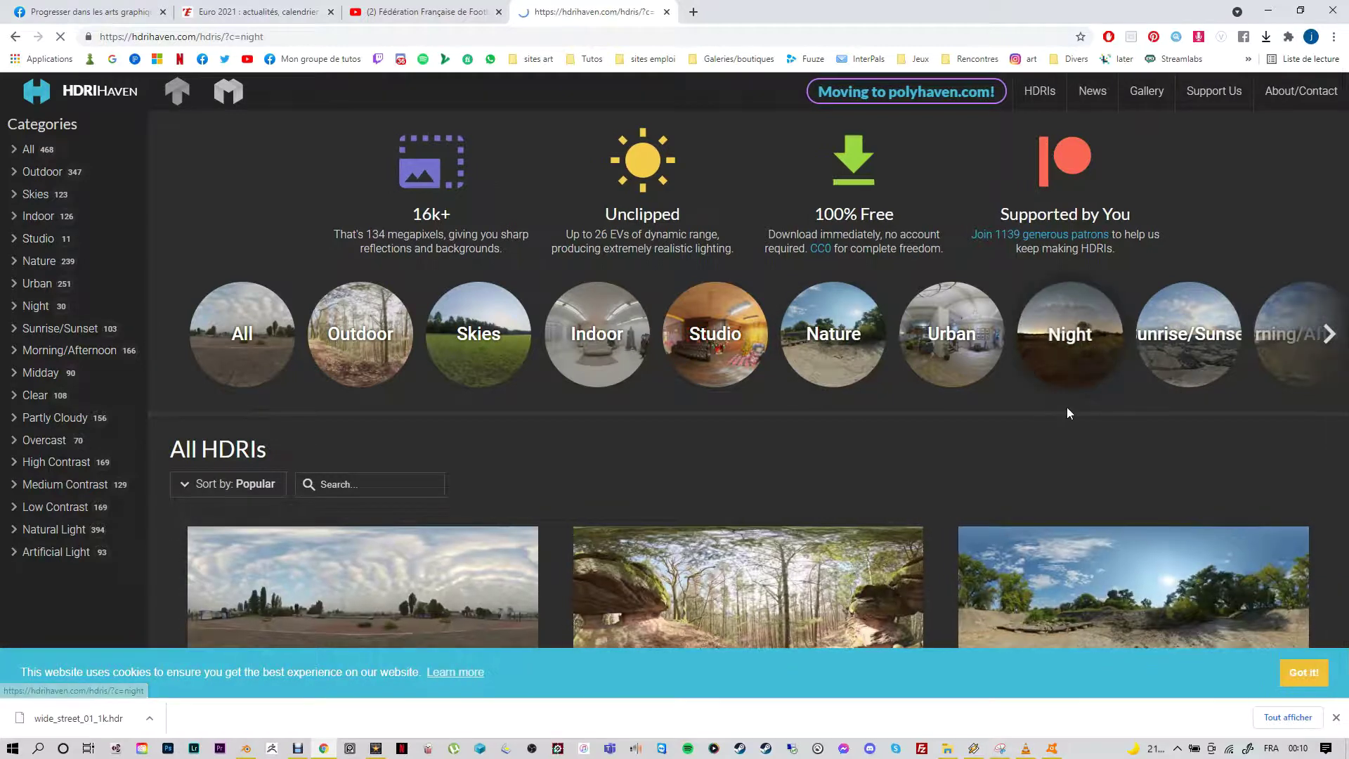
pyautogui.click(1066, 407)
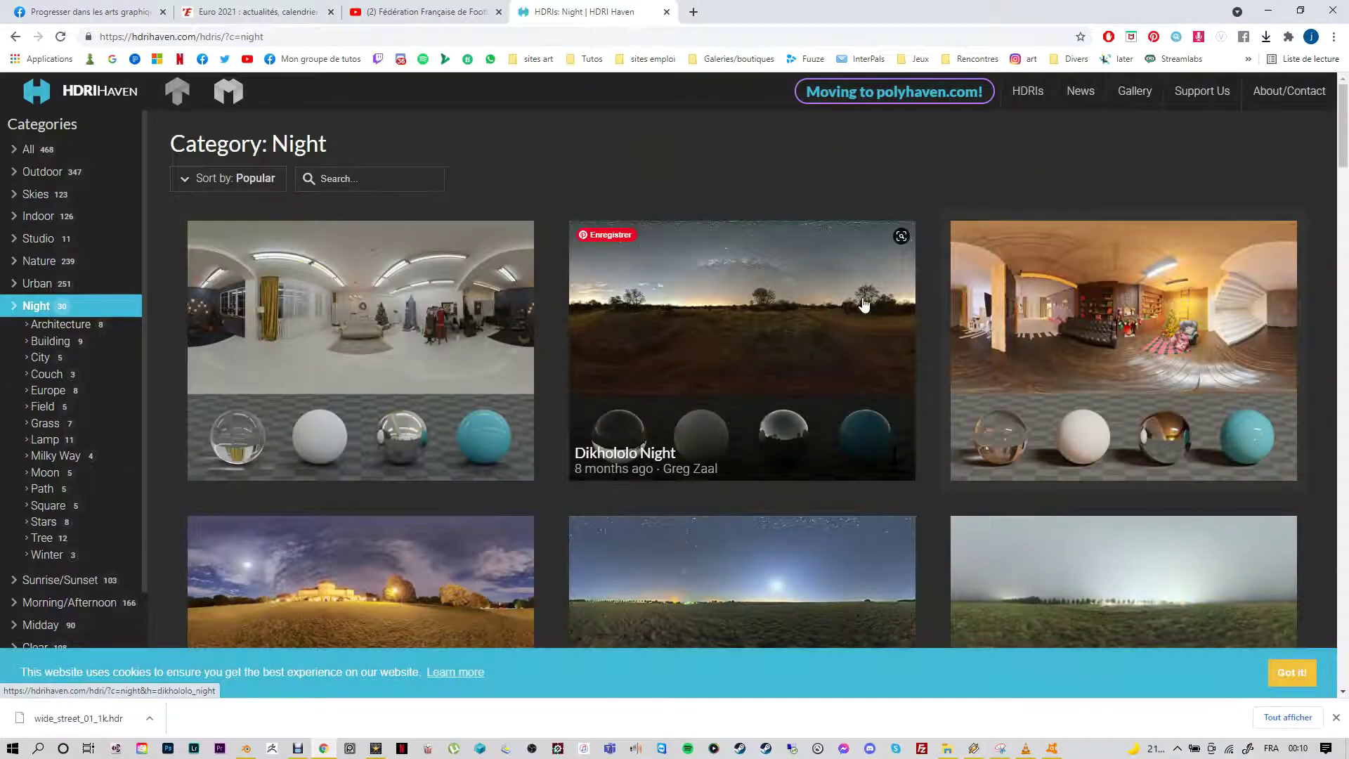
pyautogui.scroll(-10, 864, 304)
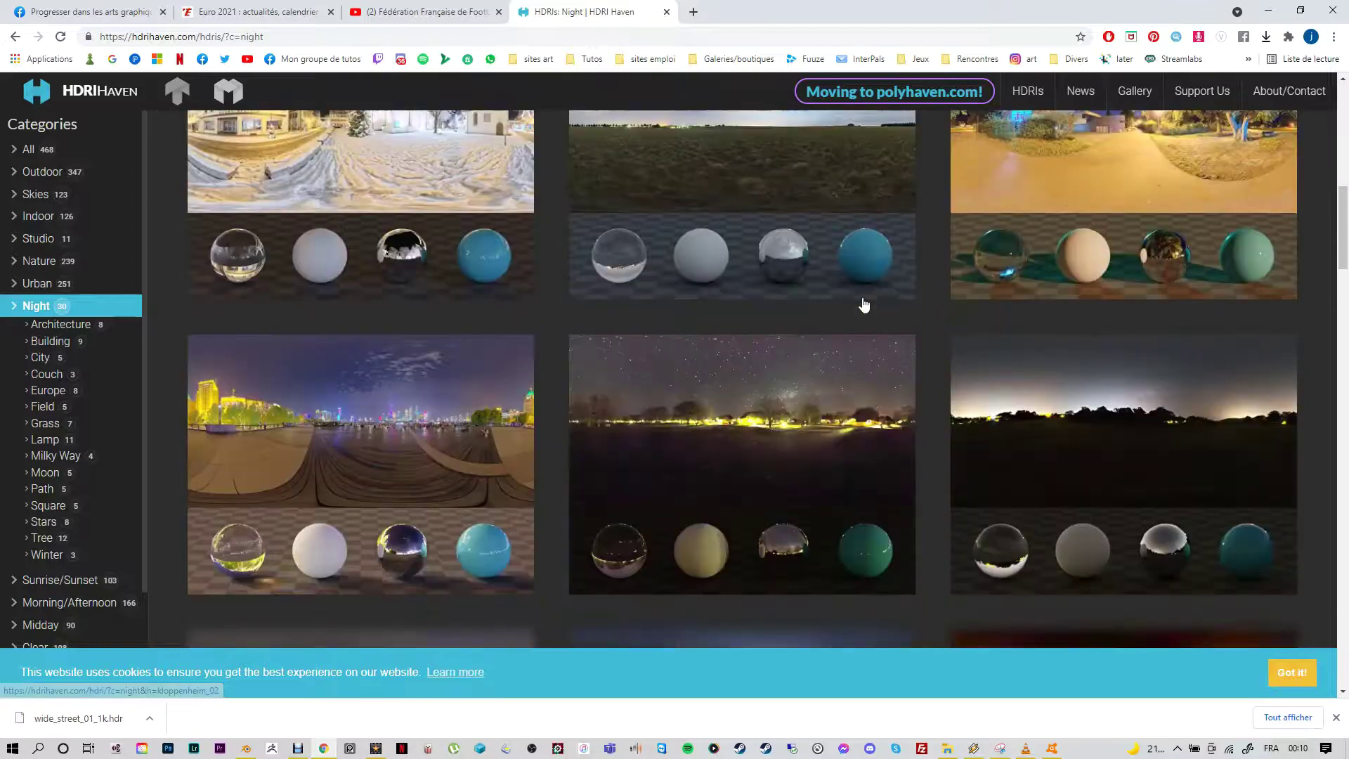
pyautogui.scroll(-5, 864, 303)
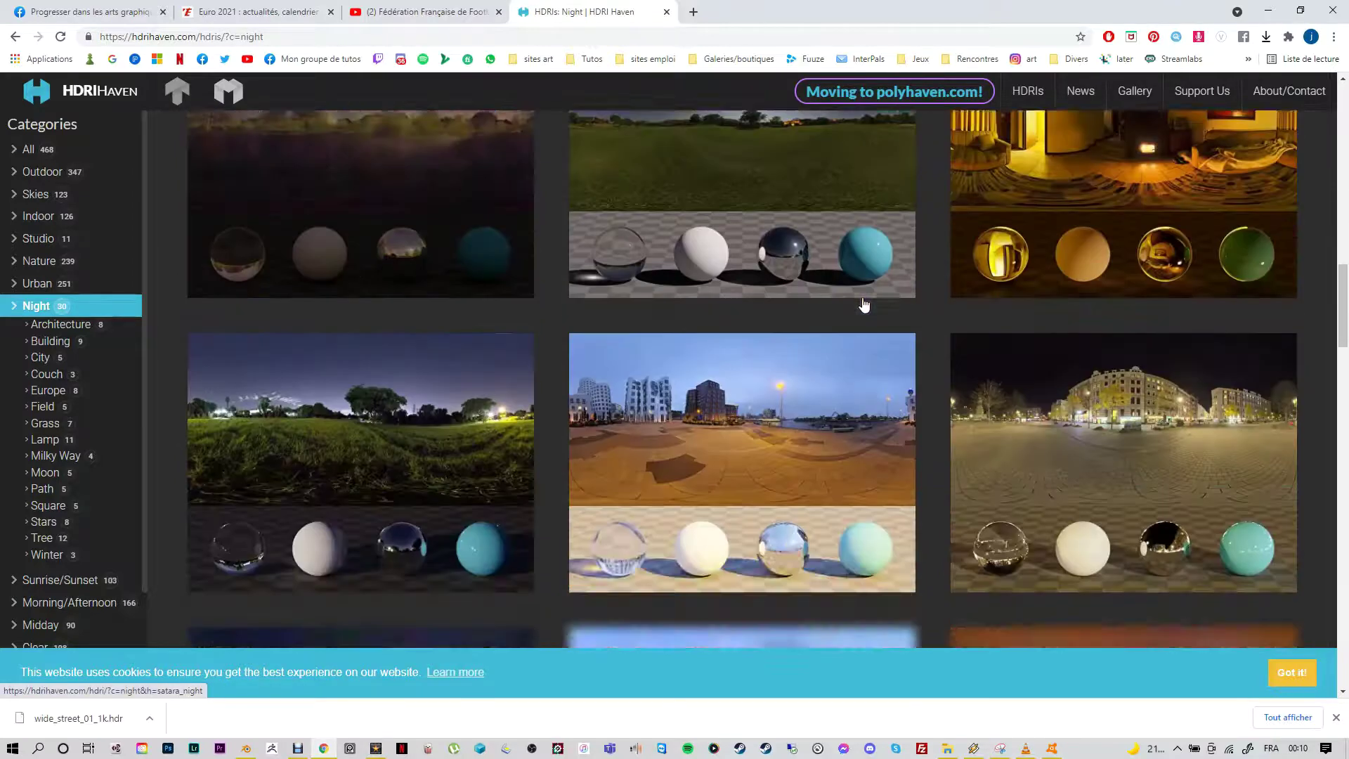
pyautogui.scroll(-1, 864, 304)
pyautogui.scroll(-10, 865, 304)
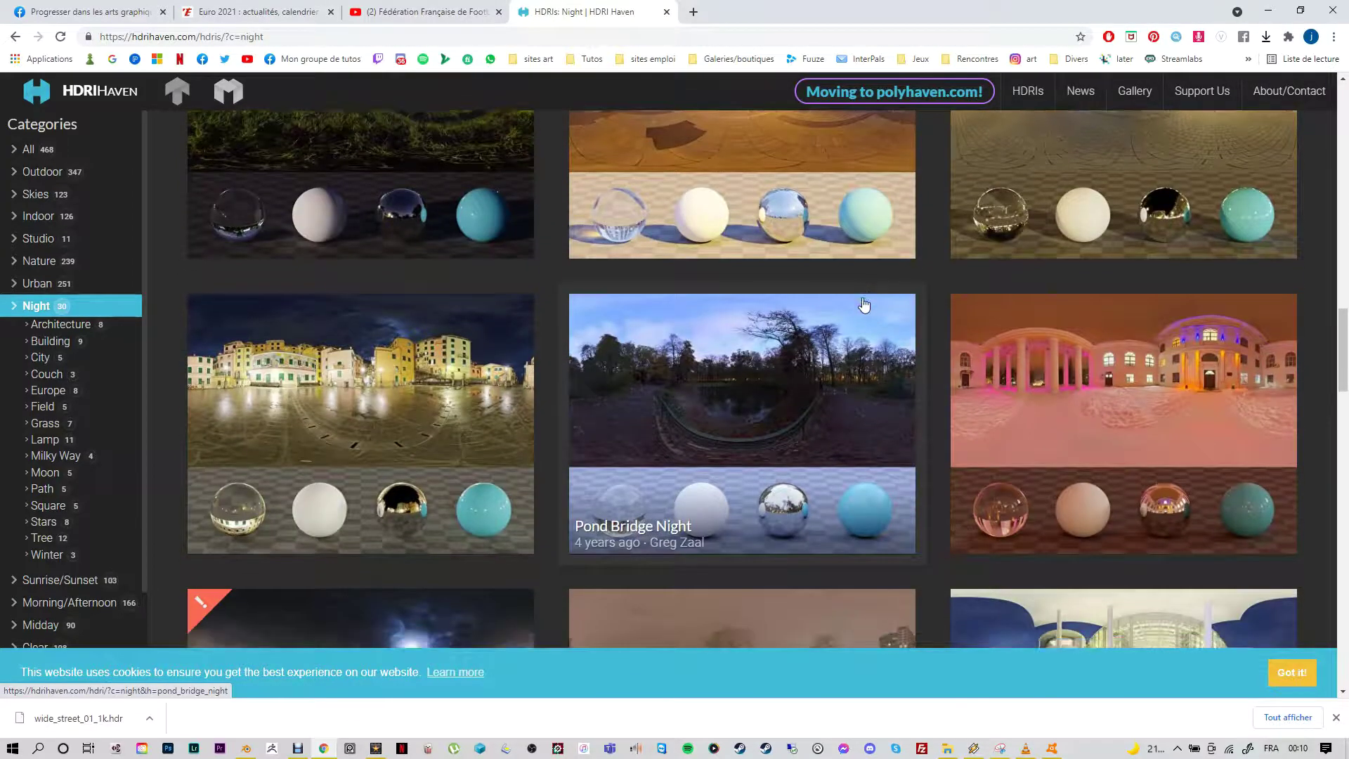
pyautogui.scroll(10, 864, 304)
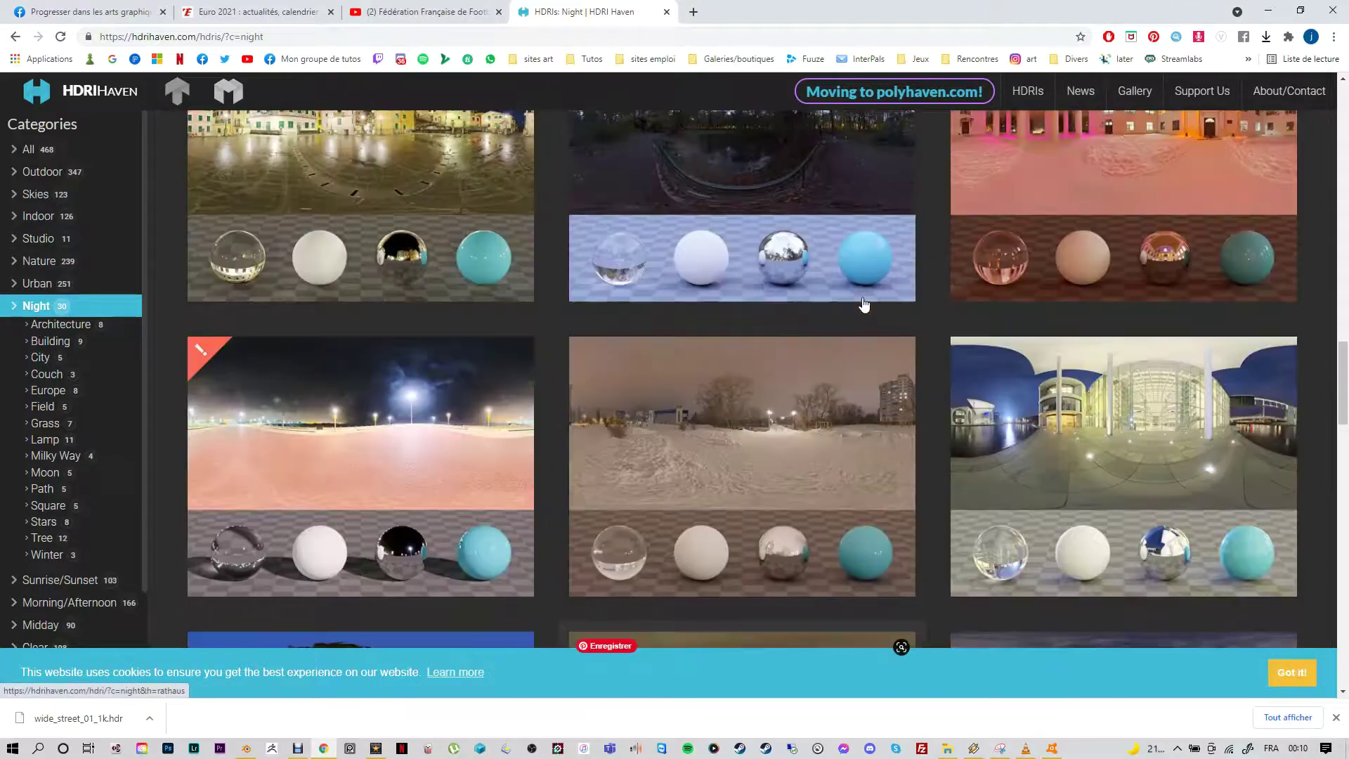
pyautogui.scroll(6, 864, 304)
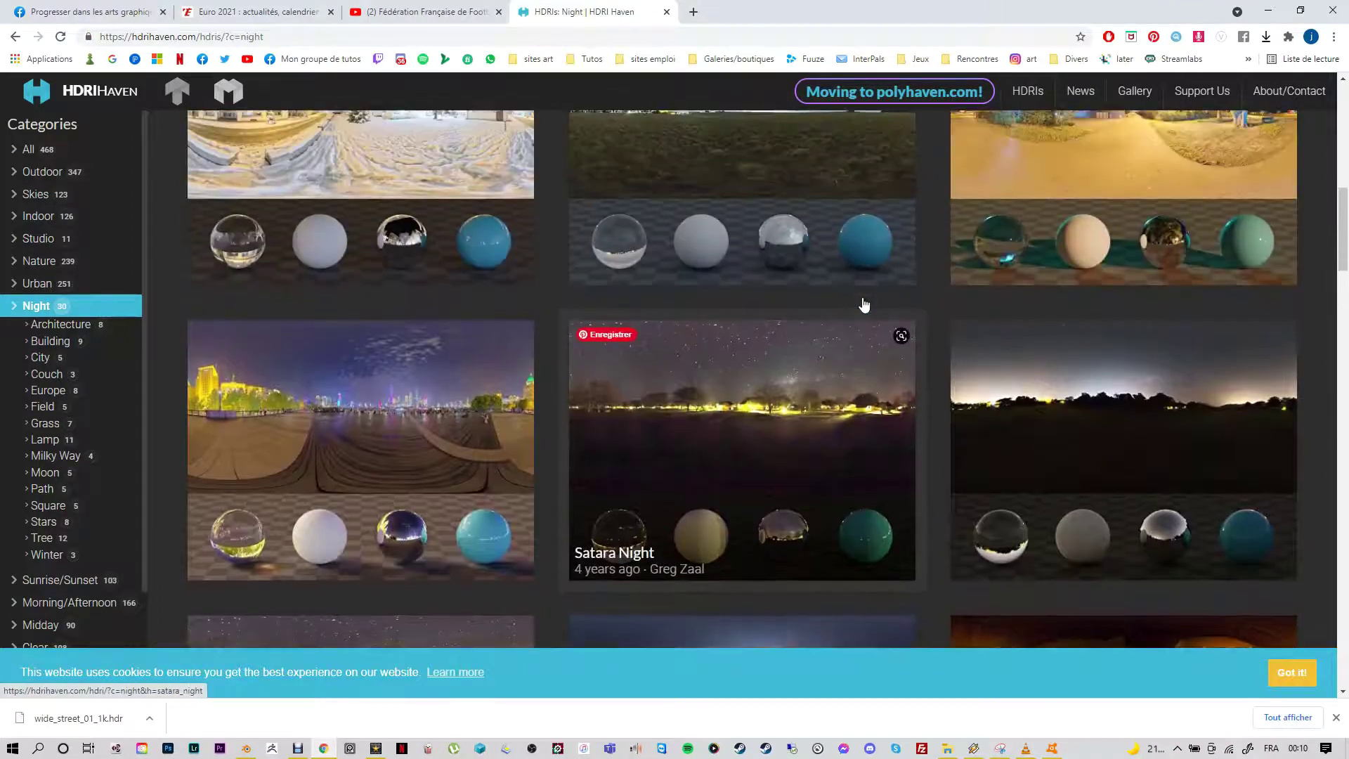
pyautogui.scroll(5, 864, 304)
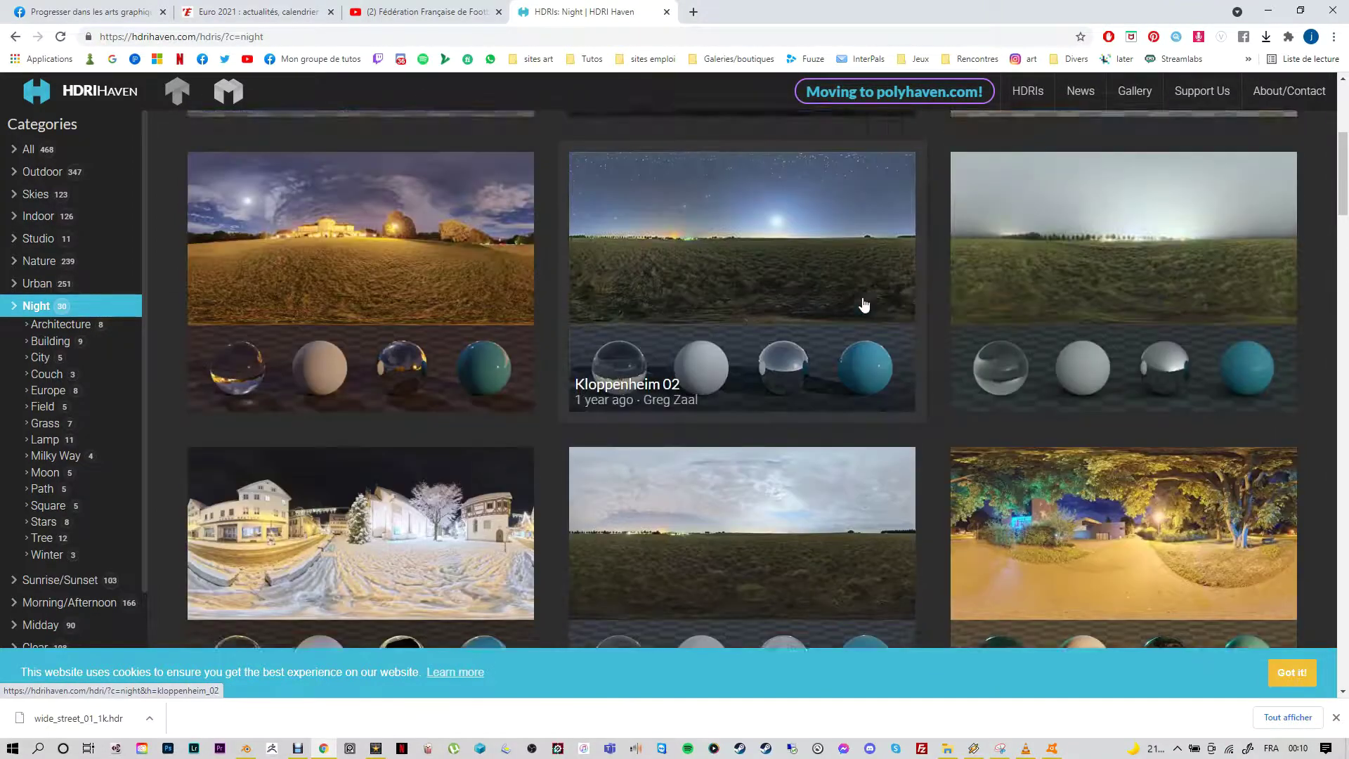
# Step: Look through the Night category and open the Moonless Golf HDRI page
pyautogui.scroll(-12, 864, 303)
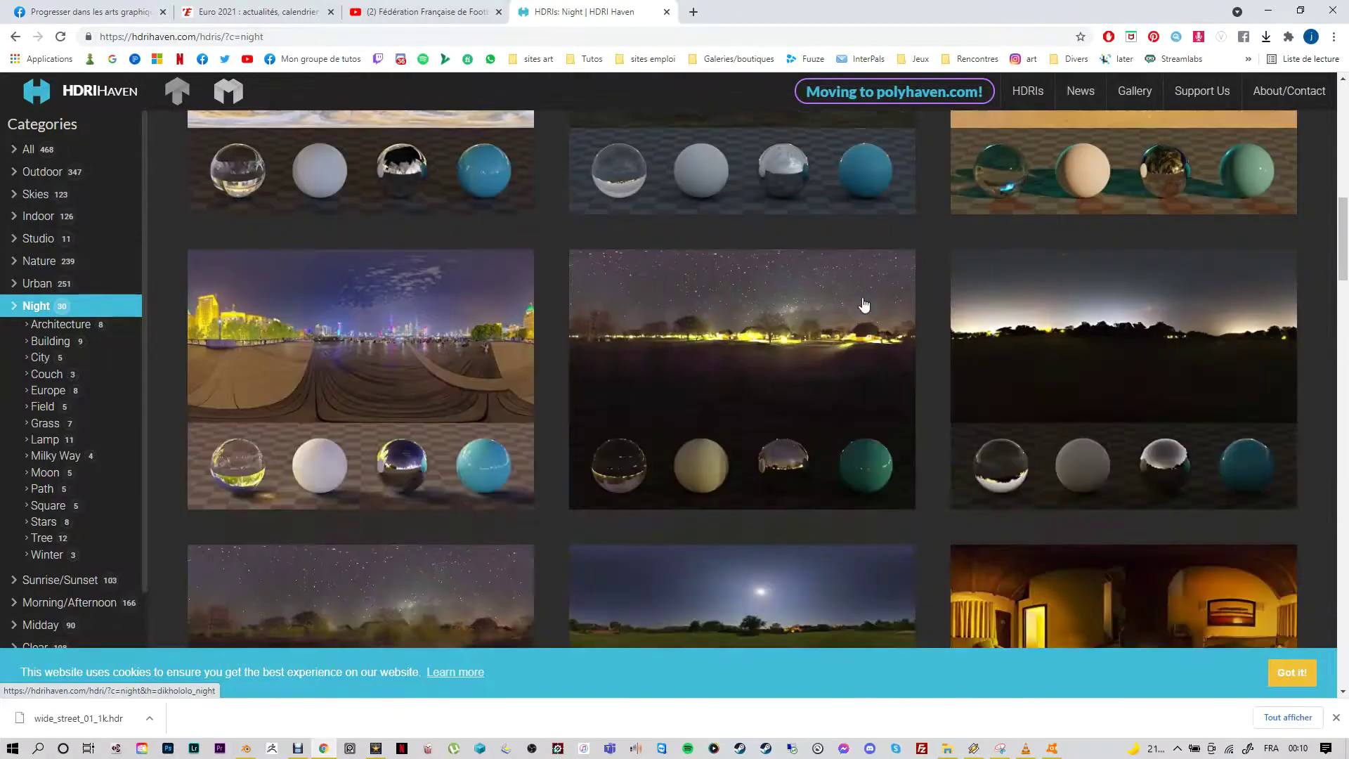
pyautogui.scroll(-2, 864, 304)
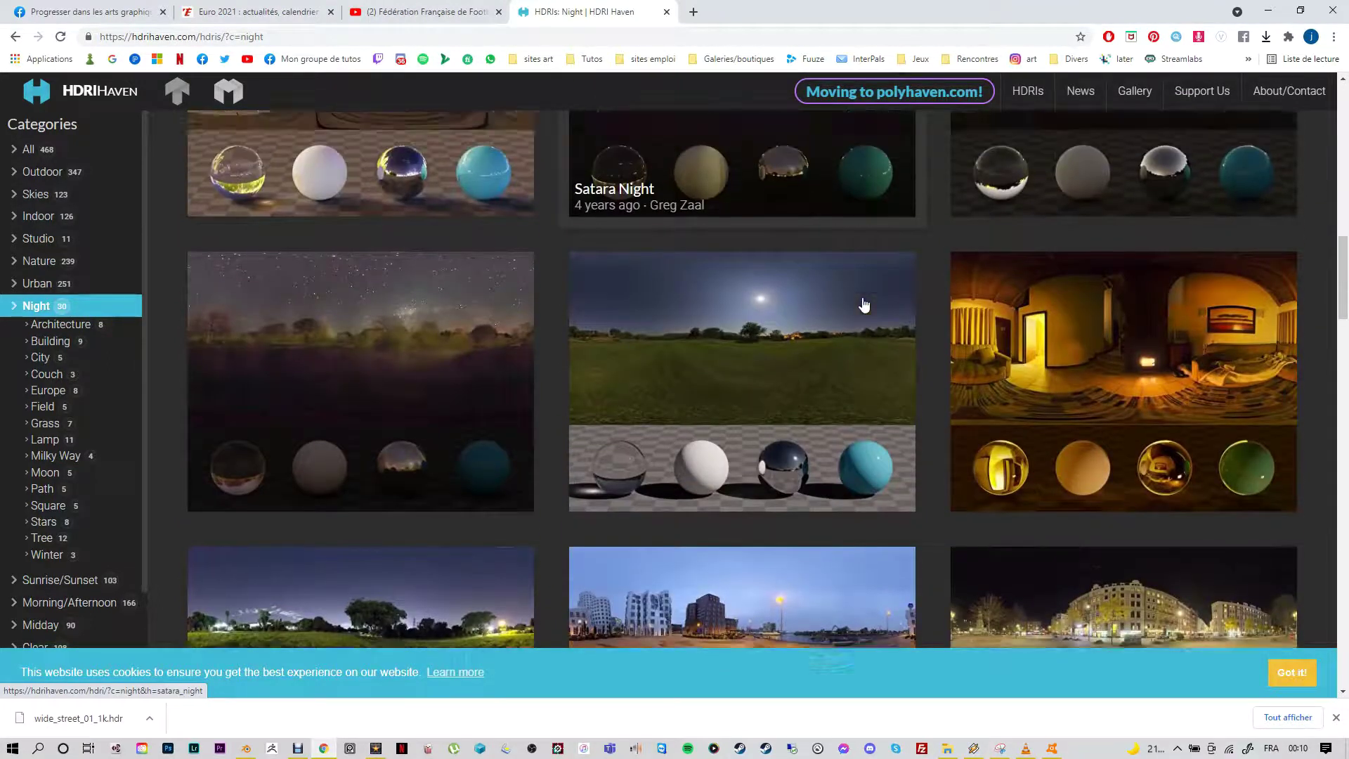
pyautogui.scroll(1, 937, 271)
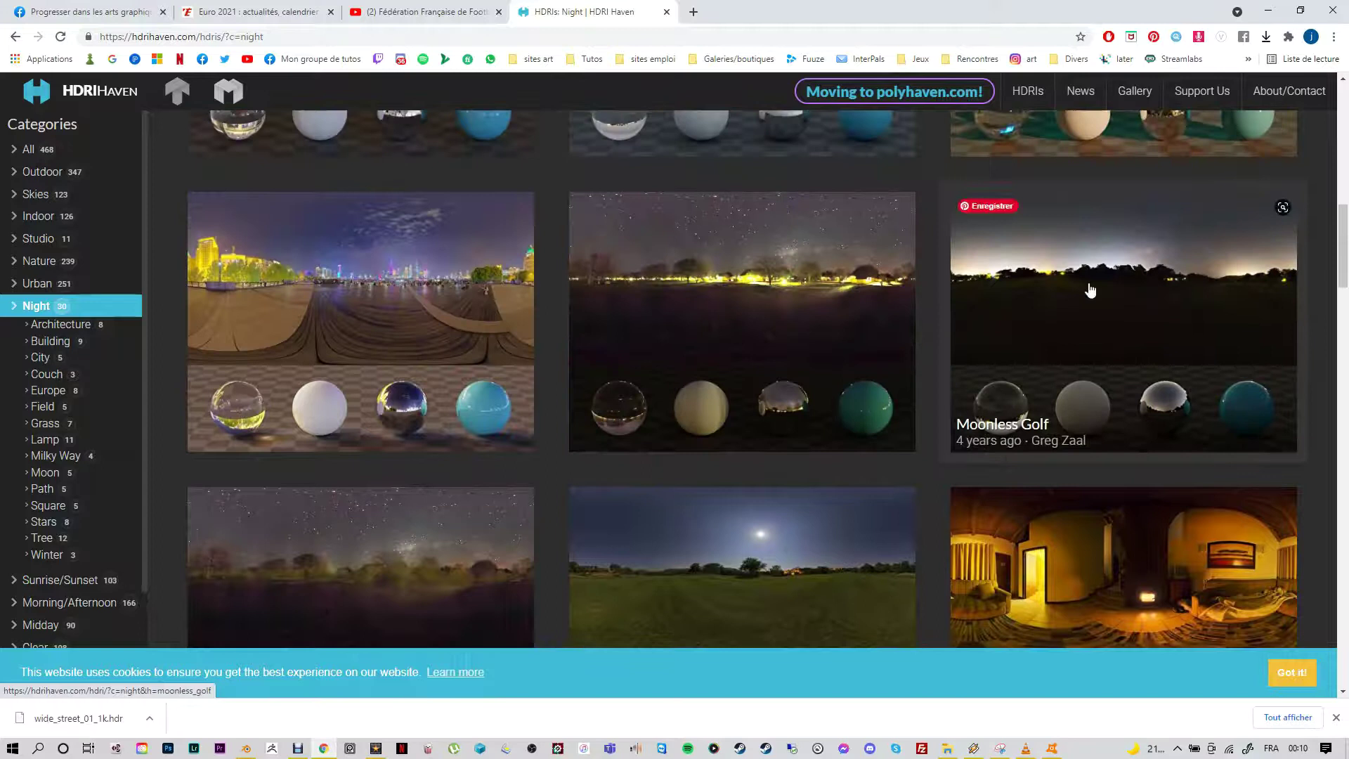
pyautogui.click(1091, 288)
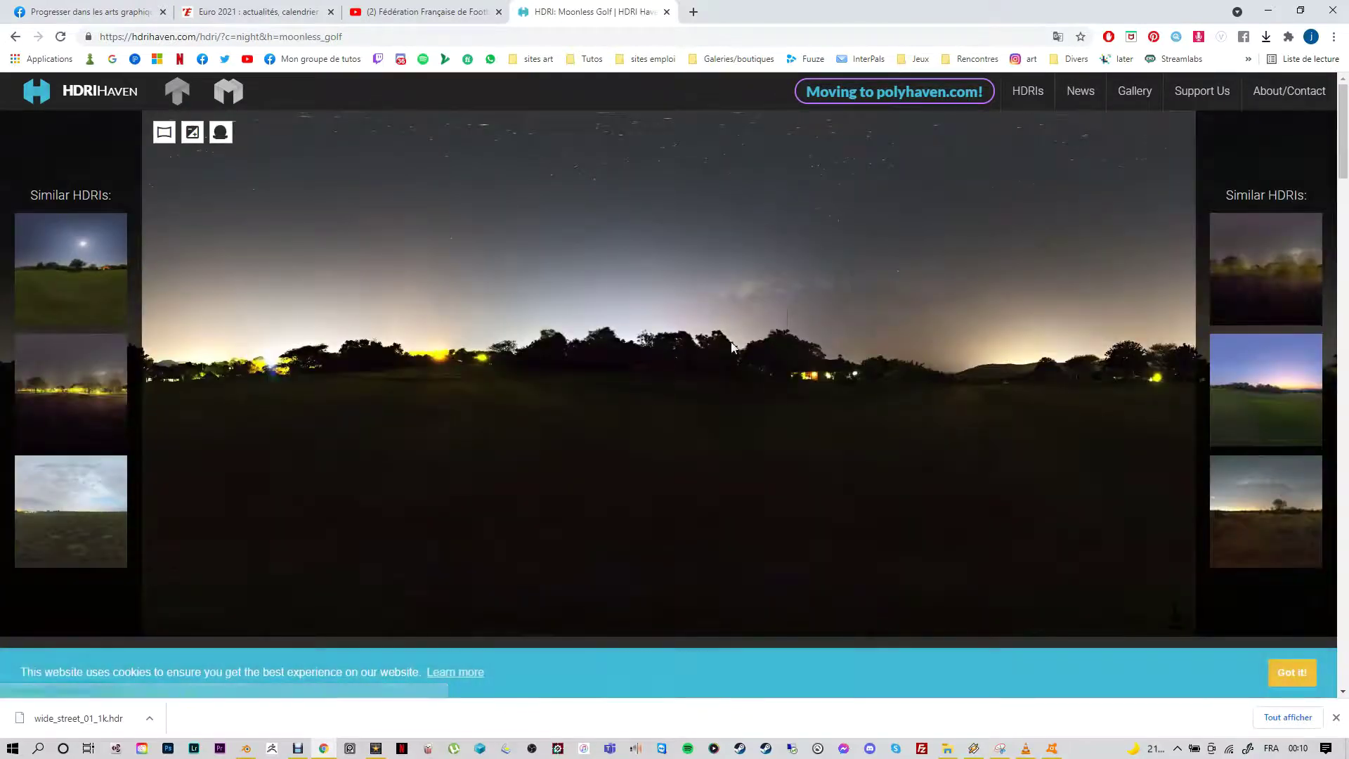
# Step: Download the 1k HDR version of Moonless Golf
pyautogui.scroll(-6, 529, 268)
pyautogui.scroll(-6, 569, 203)
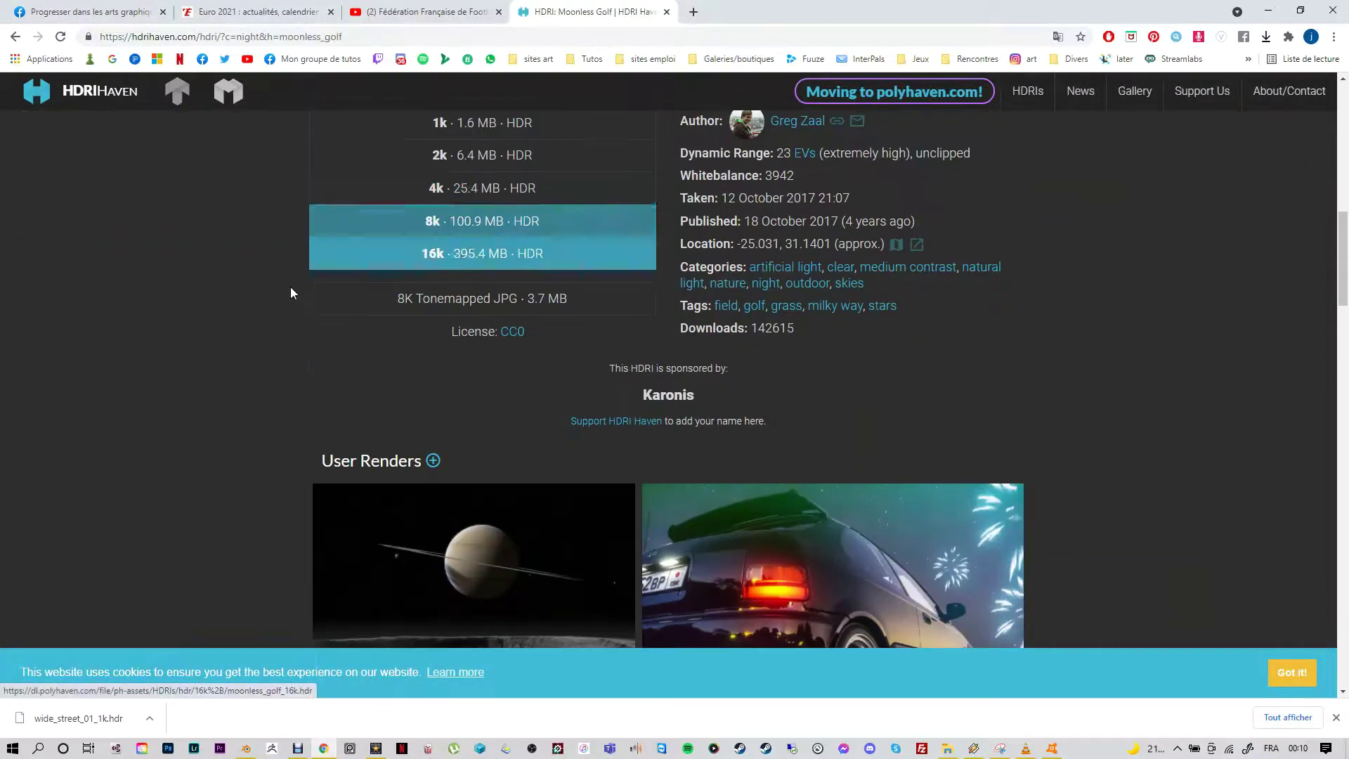
pyautogui.scroll(4, 285, 293)
pyautogui.click(427, 402)
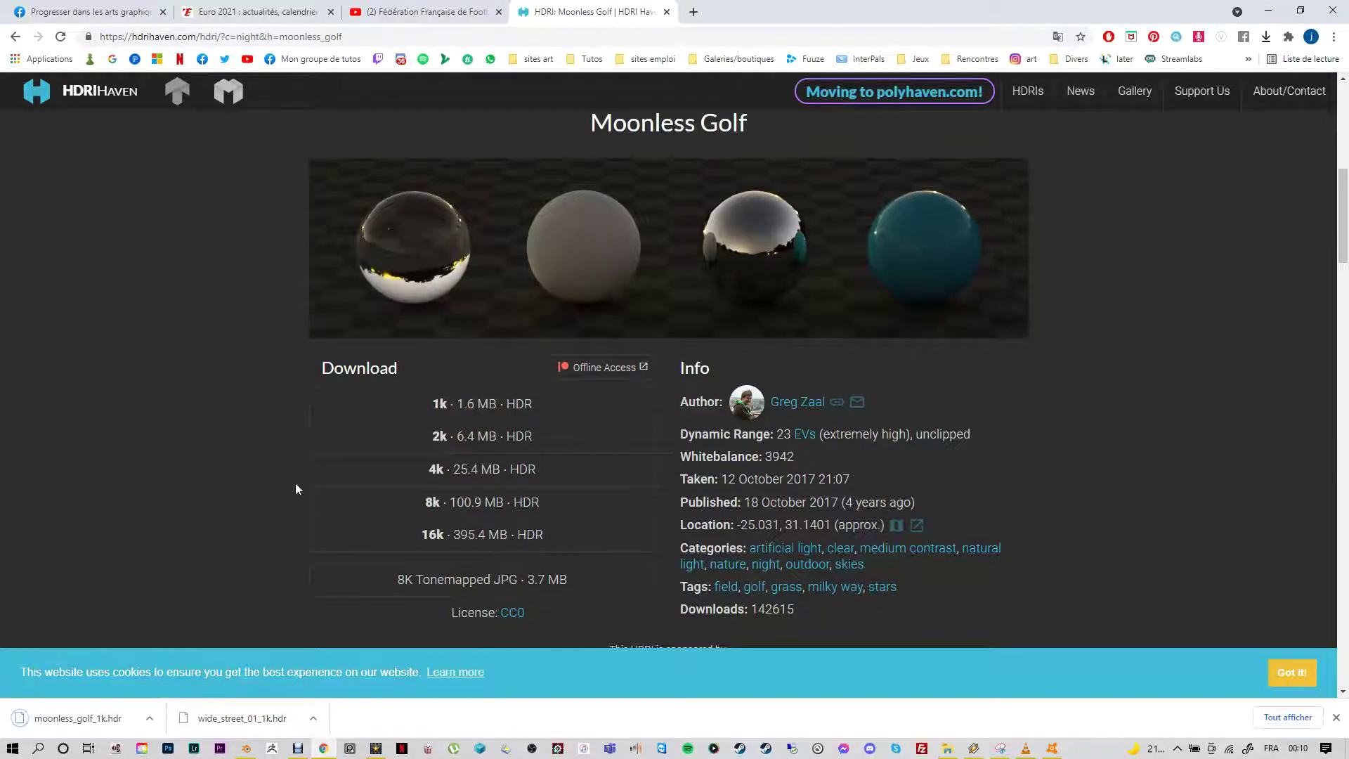
# Step: Return to the Night category list and look through more of its environments
pyautogui.click(14, 38)
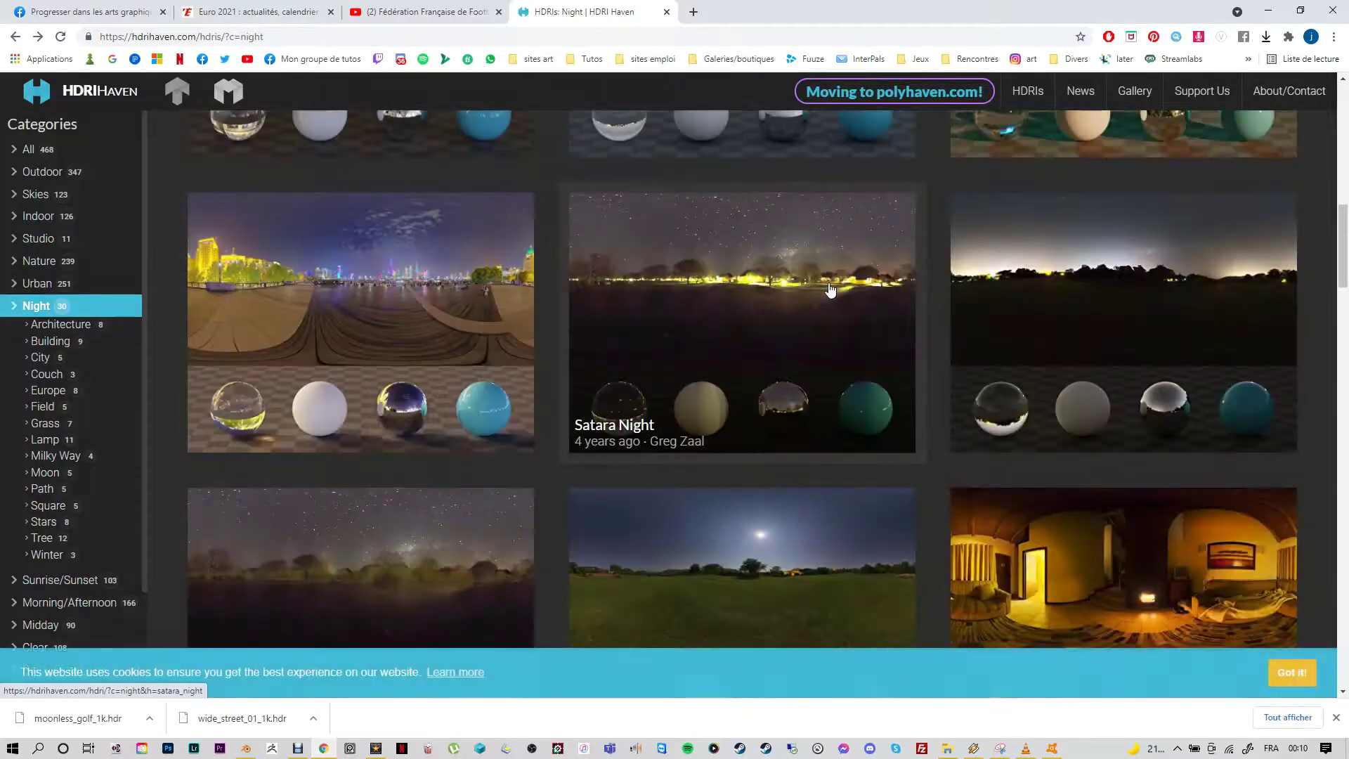
pyautogui.scroll(-5, 830, 291)
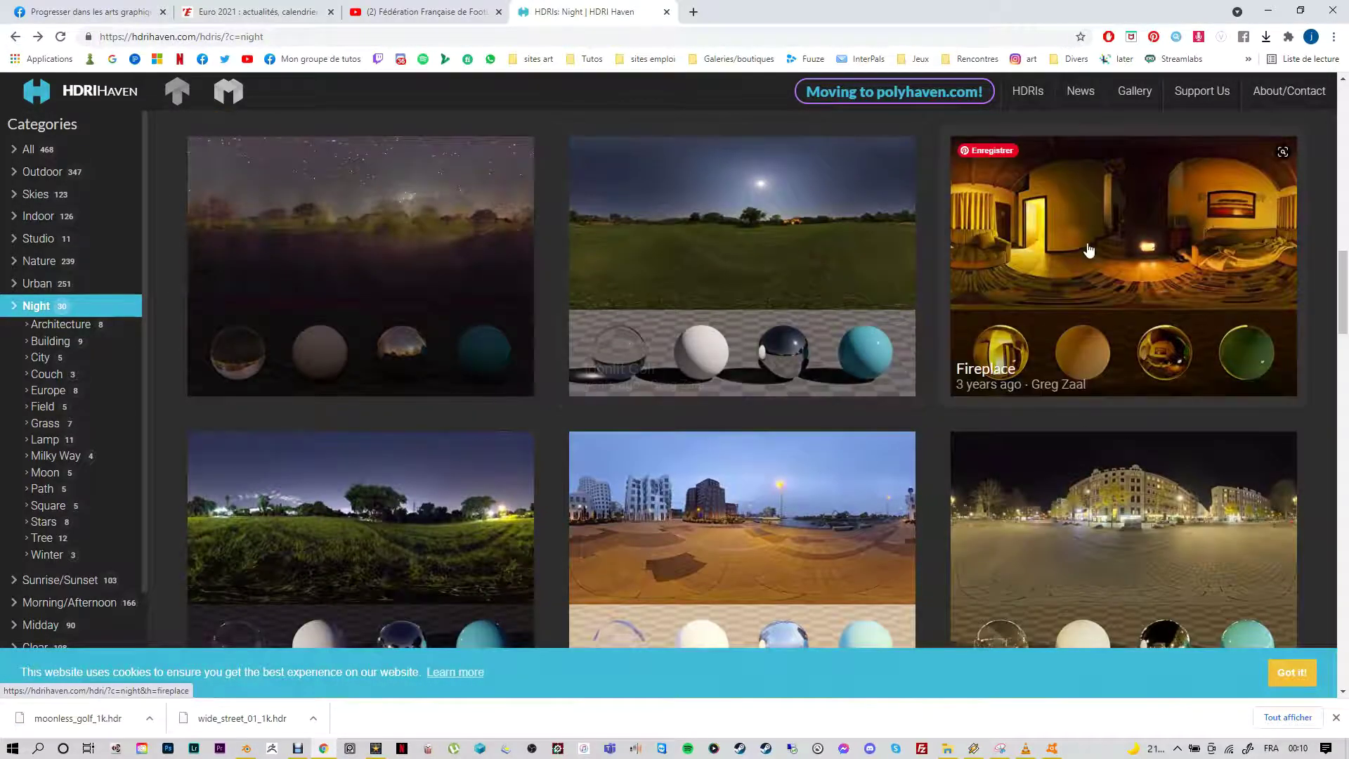
# Step: Download the Fireplace HDRI from the Night category at 1k resolution
pyautogui.click(1061, 279)
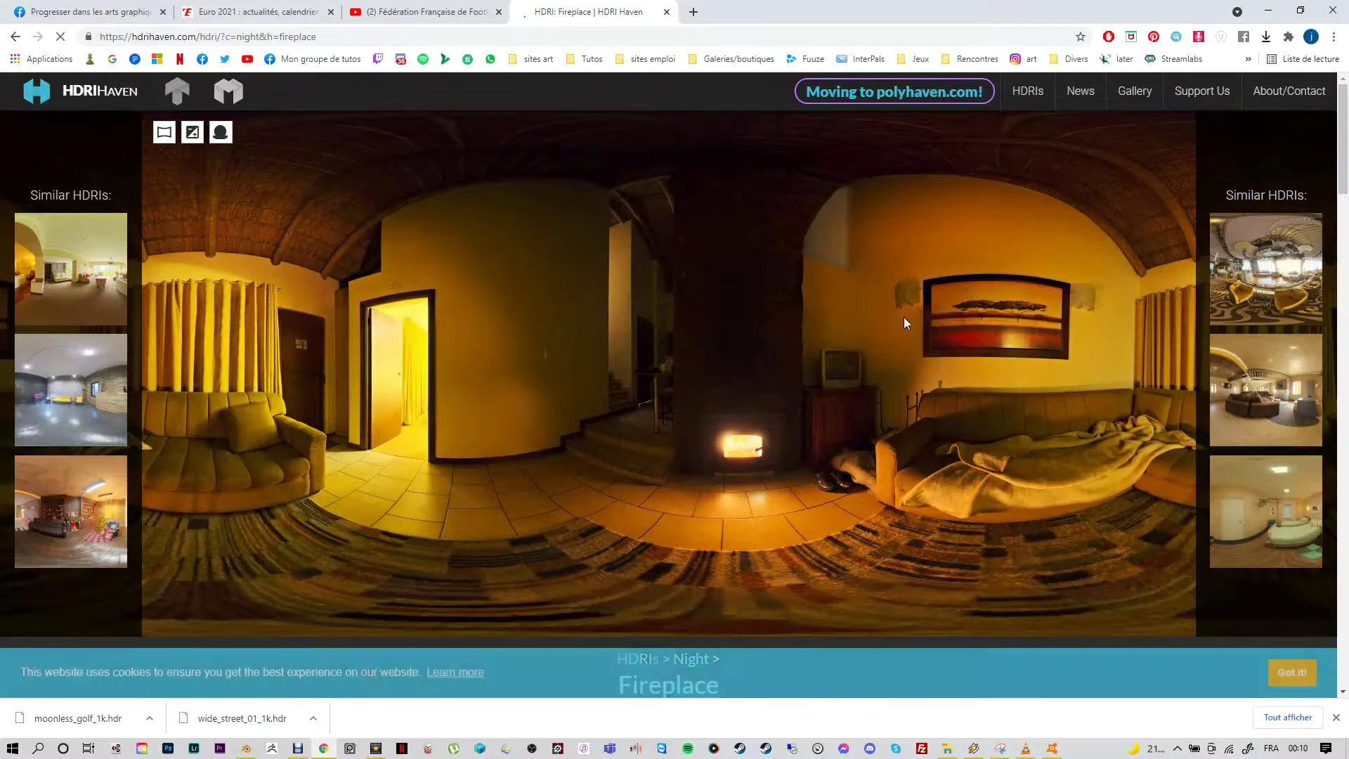
pyautogui.scroll(-8, 822, 360)
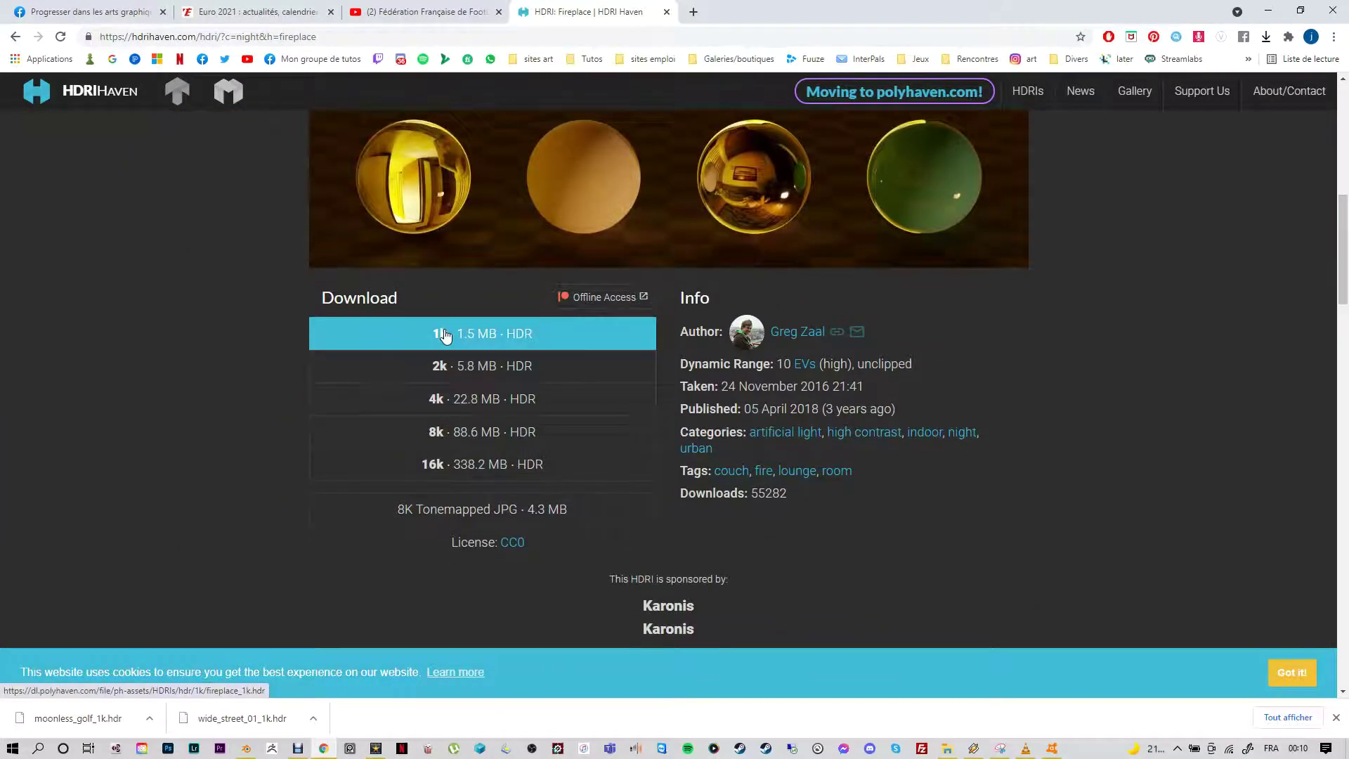
pyautogui.click(444, 335)
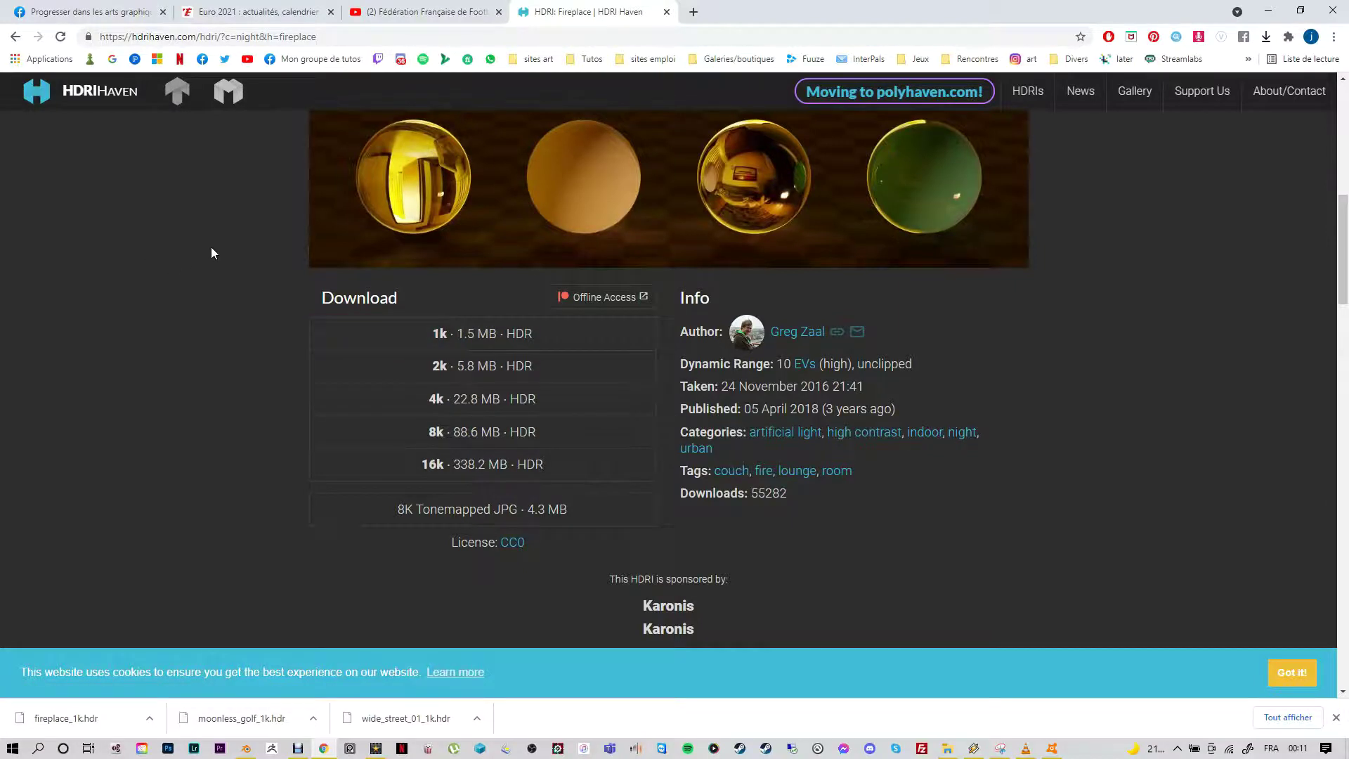
pyautogui.scroll(2, 211, 247)
pyautogui.scroll(7, 210, 251)
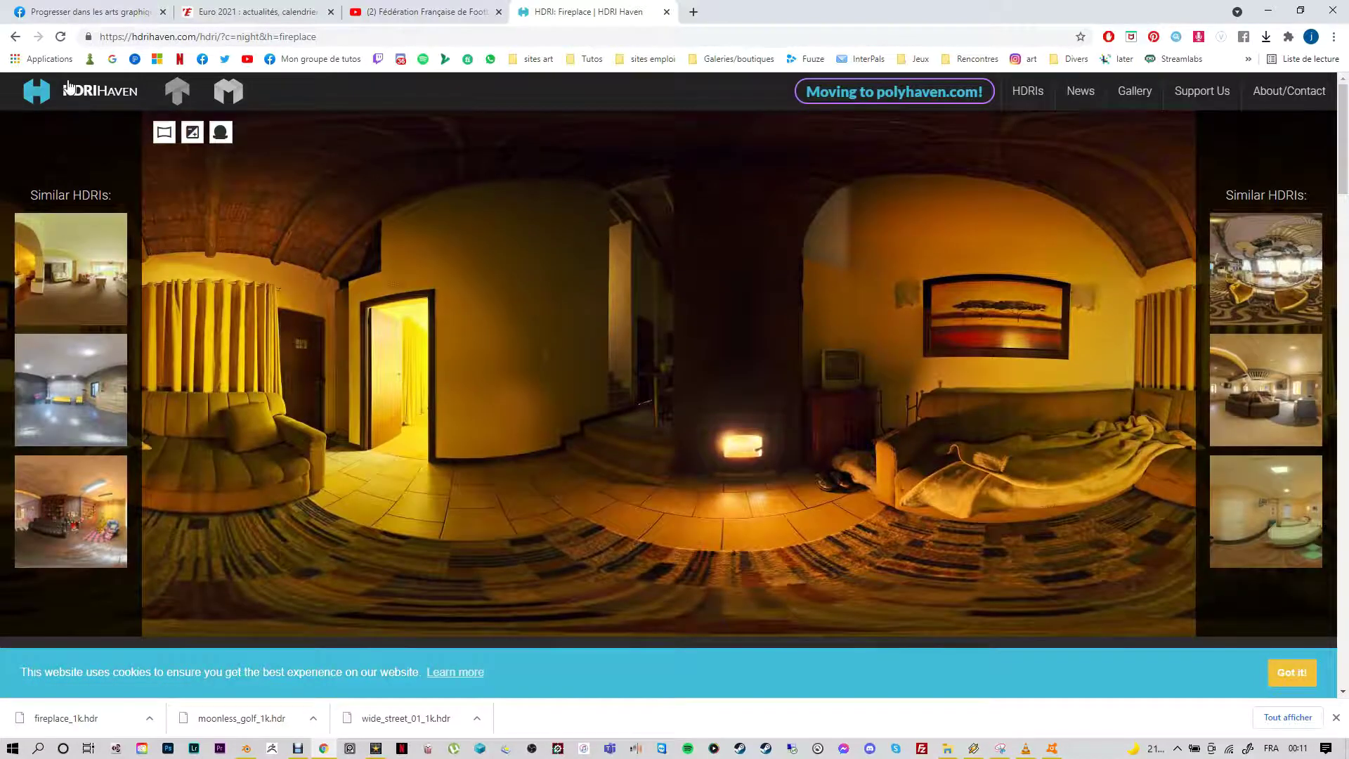
# Step: Return to the Night HDRIs and download Preller Drive as a 1k HDR file
pyautogui.click(24, 37)
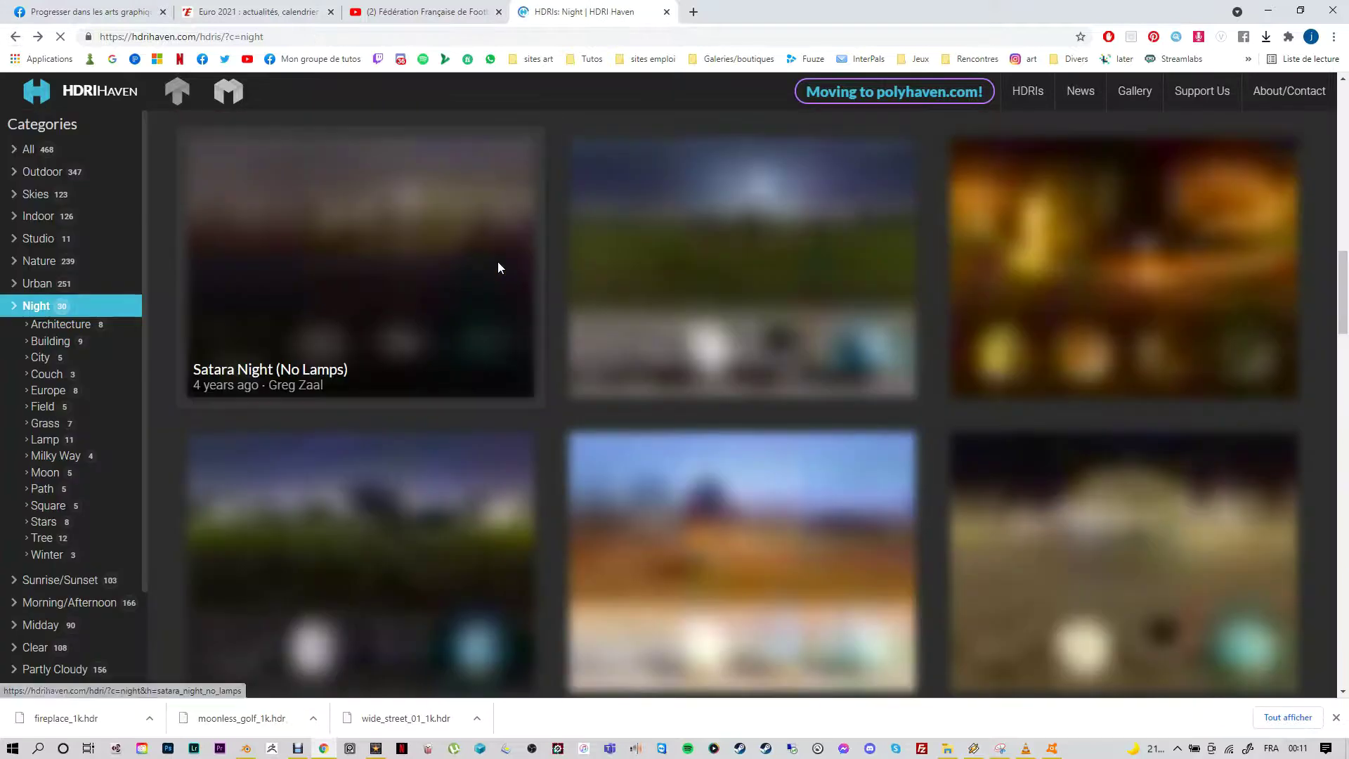
pyautogui.scroll(-2, 843, 288)
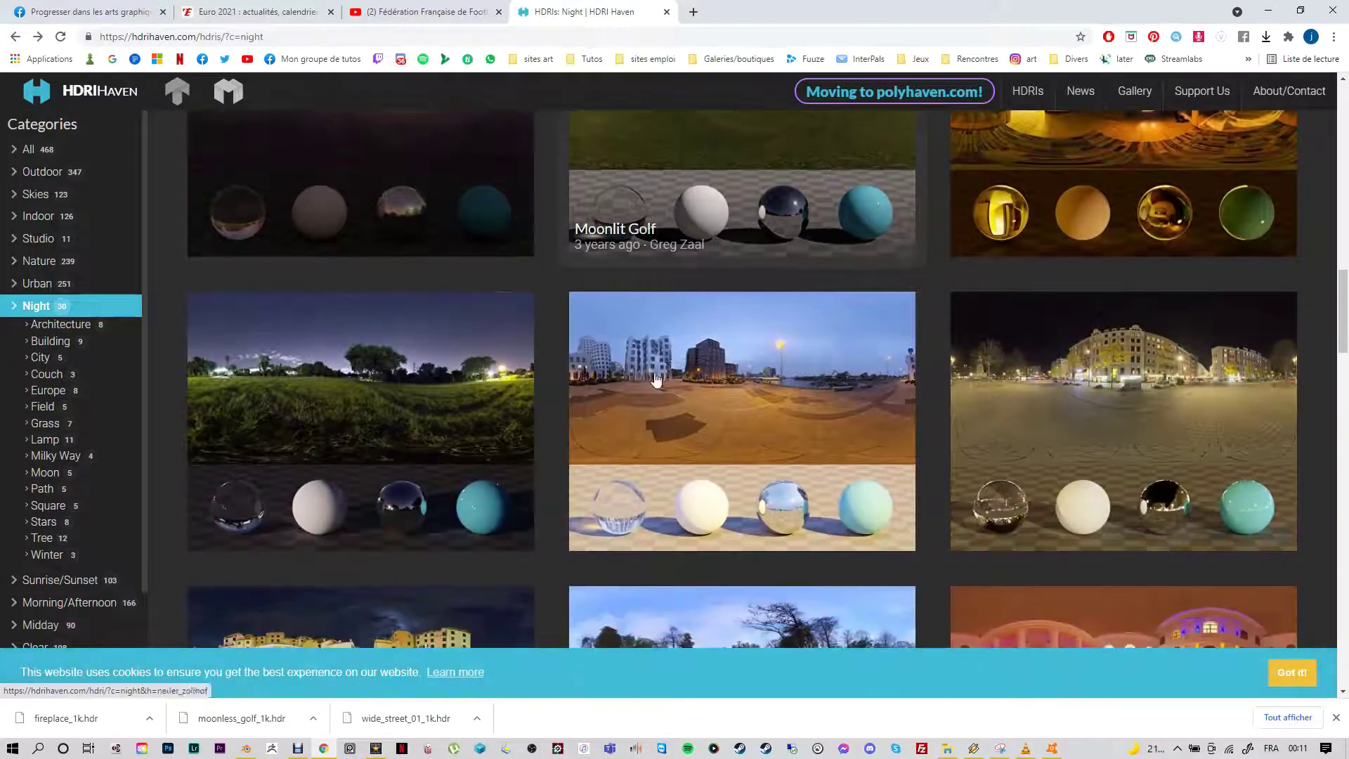
pyautogui.click(498, 380)
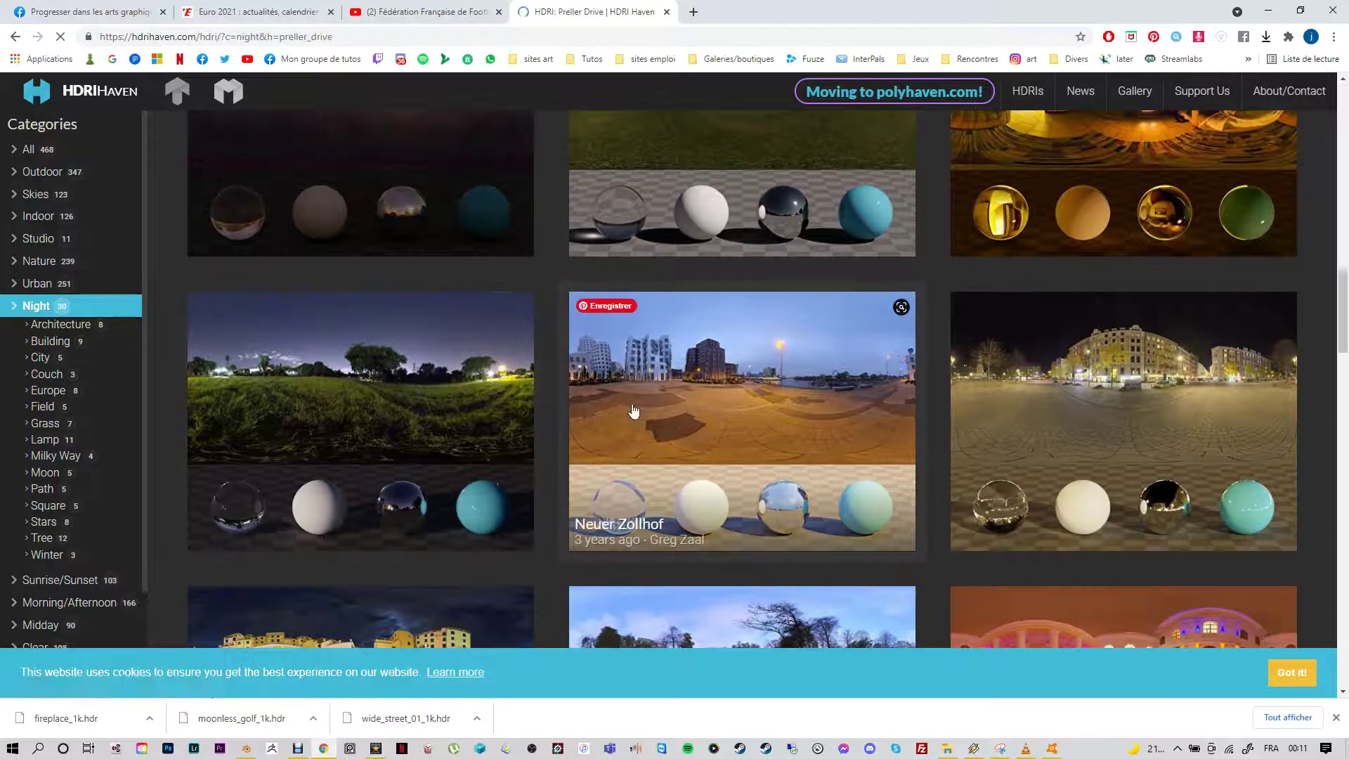
pyautogui.scroll(-8, 453, 314)
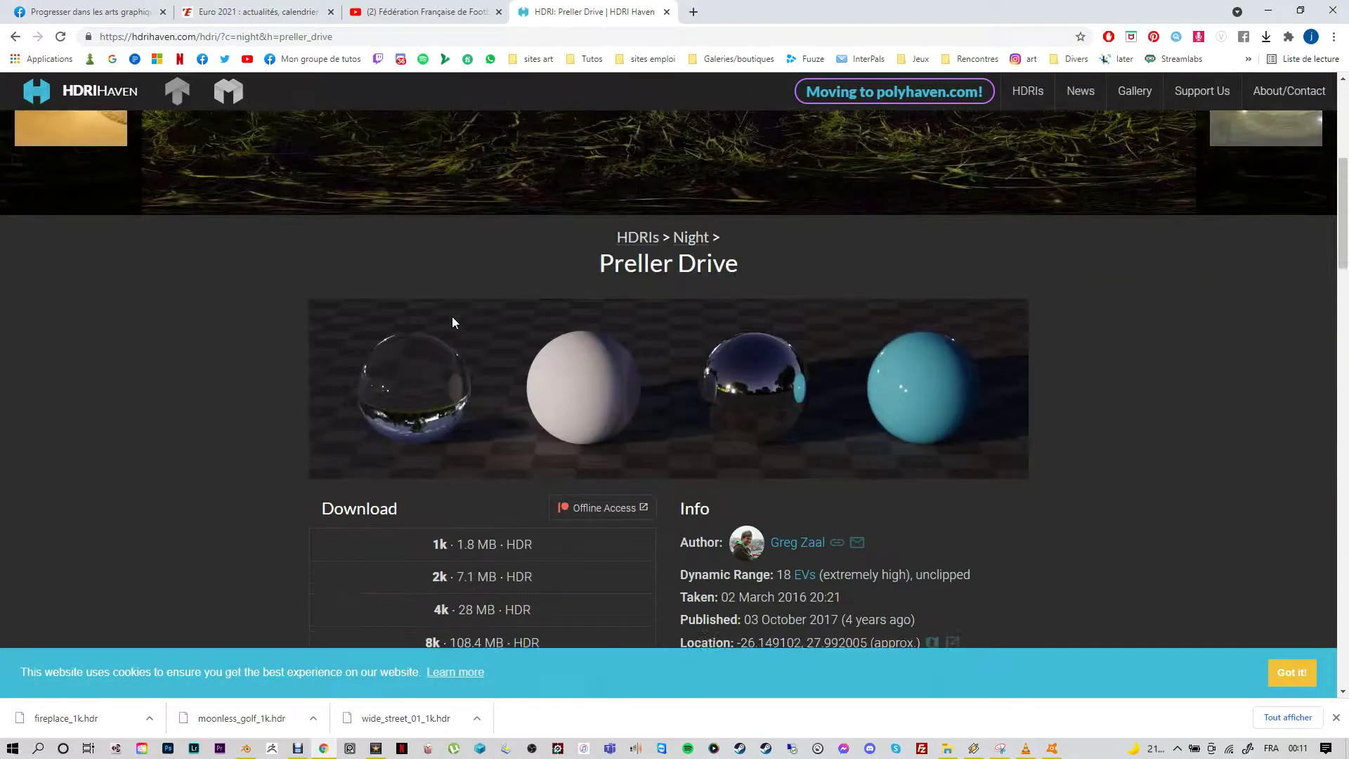
pyautogui.scroll(-1, 427, 369)
pyautogui.click(442, 333)
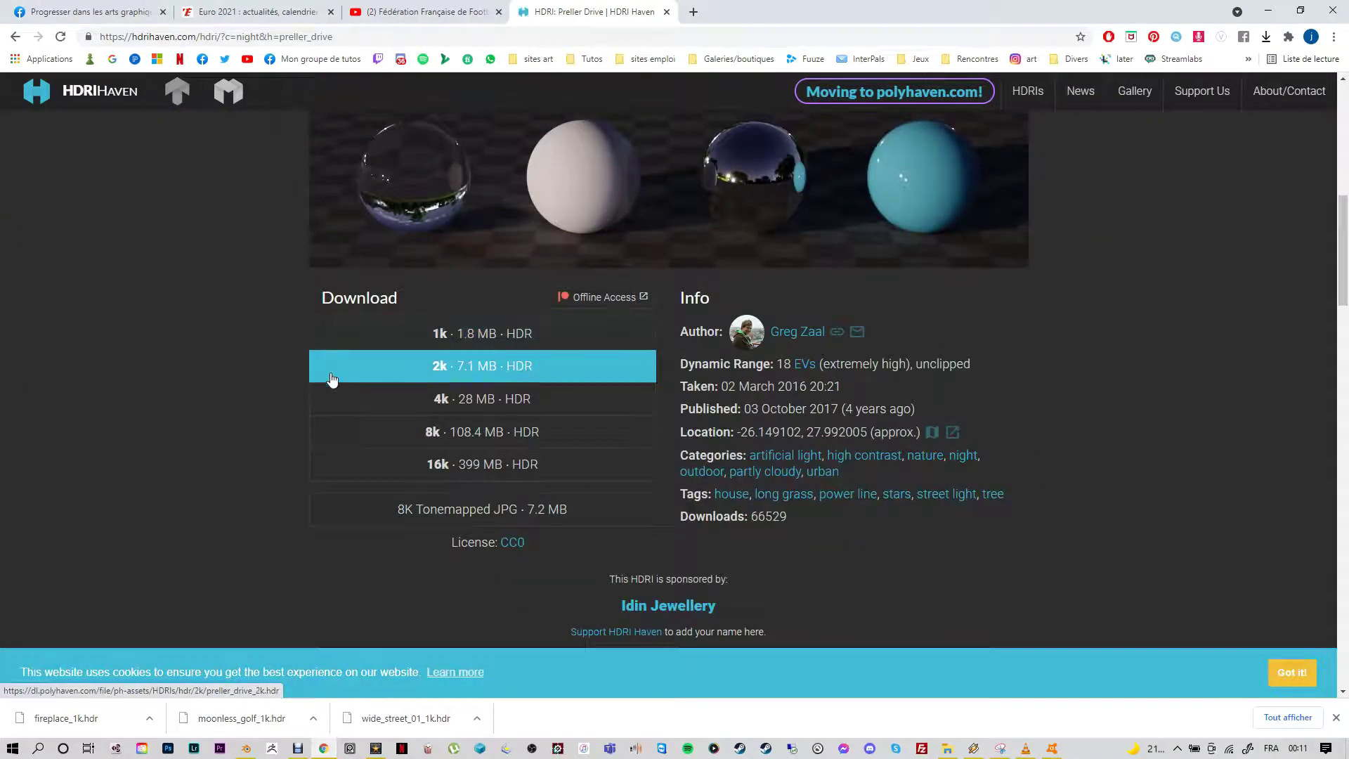
# Step: Switch to the Indoor category and download the Comfy Café HDRI at 1k resolution
pyautogui.hotkey('alt', 'Left')
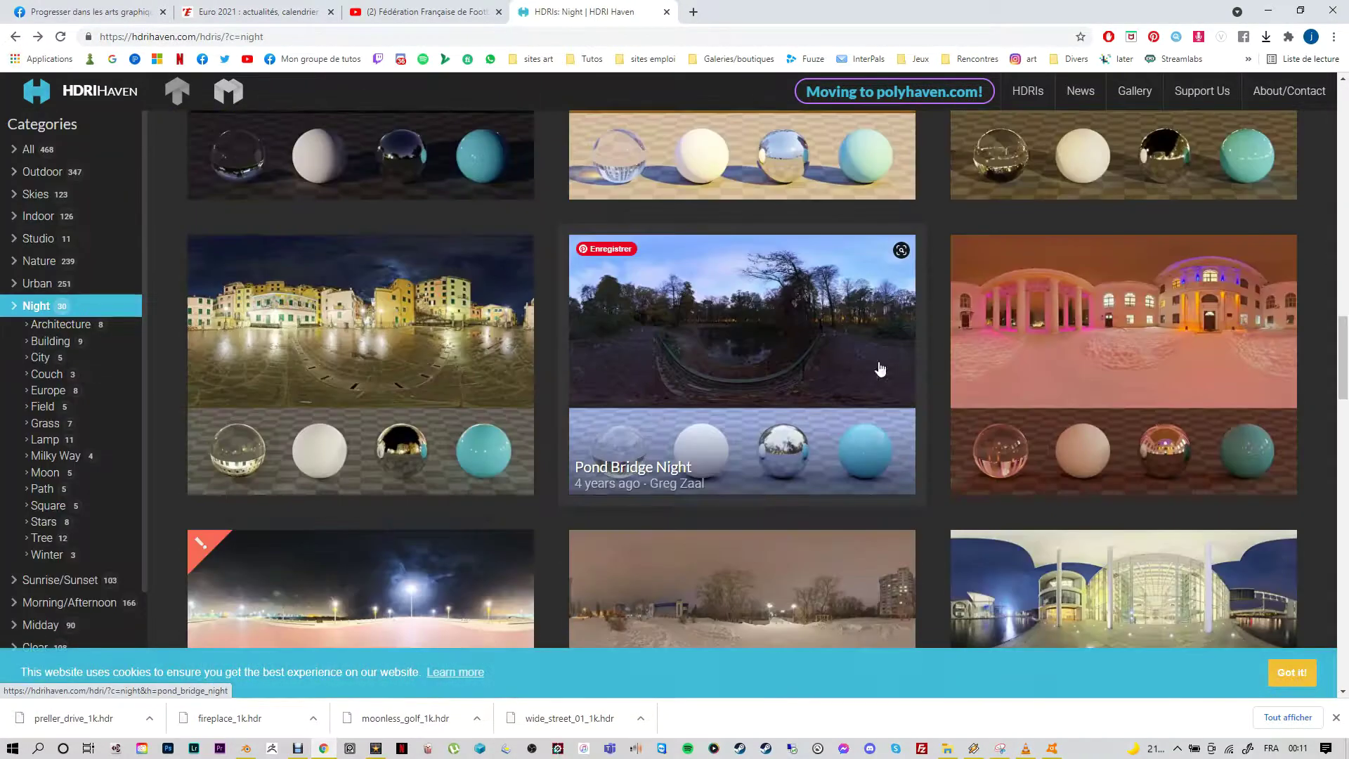
pyautogui.hotkey('alt', 'Left')
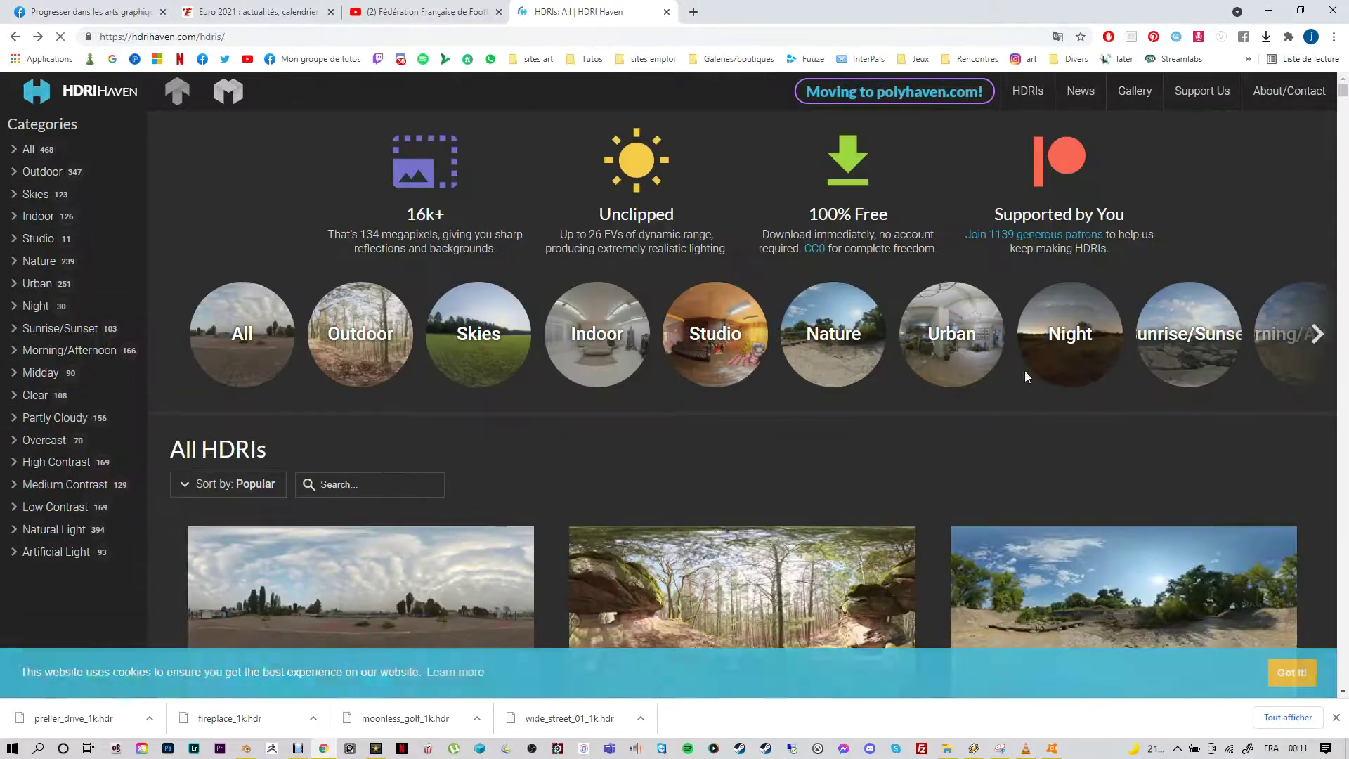
pyautogui.click(591, 351)
pyautogui.click(506, 457)
pyautogui.click(518, 413)
pyautogui.scroll(-3, 548, 387)
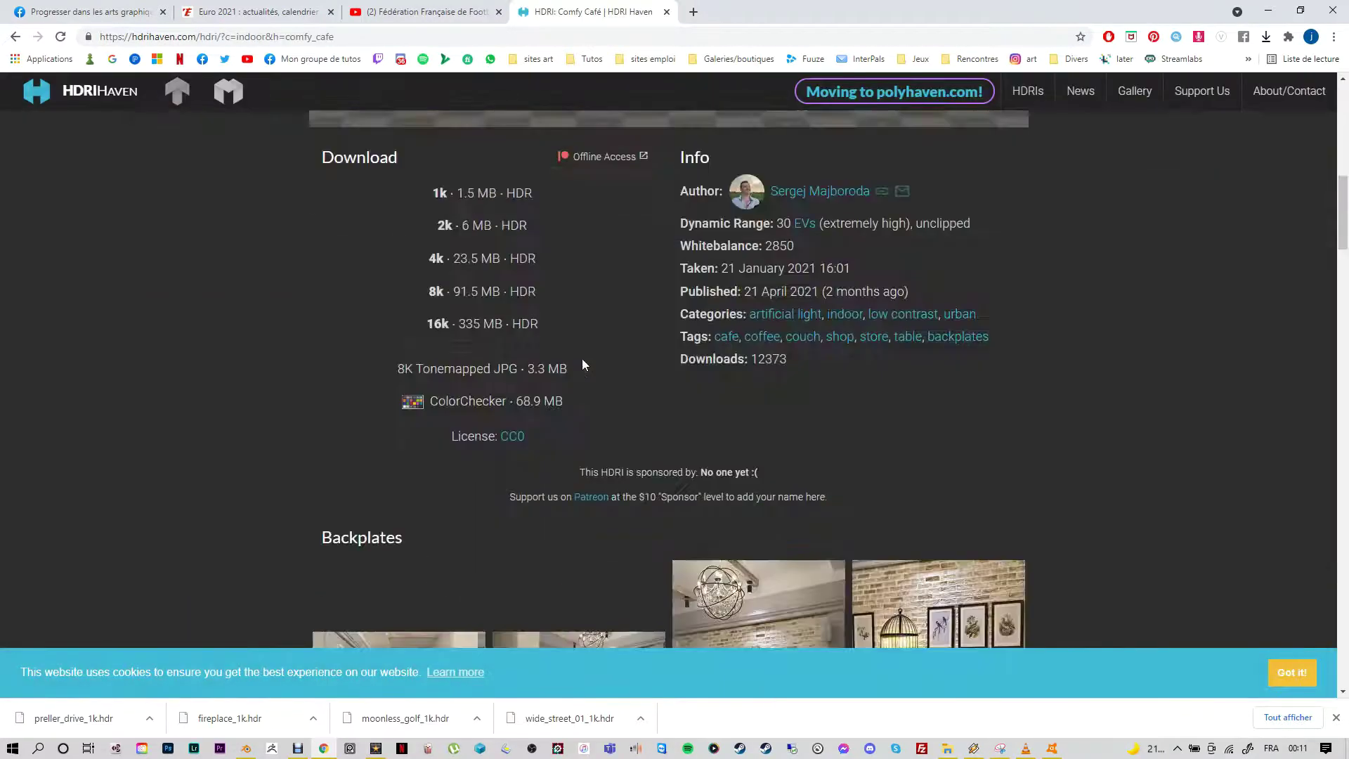
pyautogui.scroll(5, 245, 320)
# Step: Go back to the Indoor HDRIs and download Decor Shop as a 1k HDR file
pyautogui.hotkey('alt', 'Left')
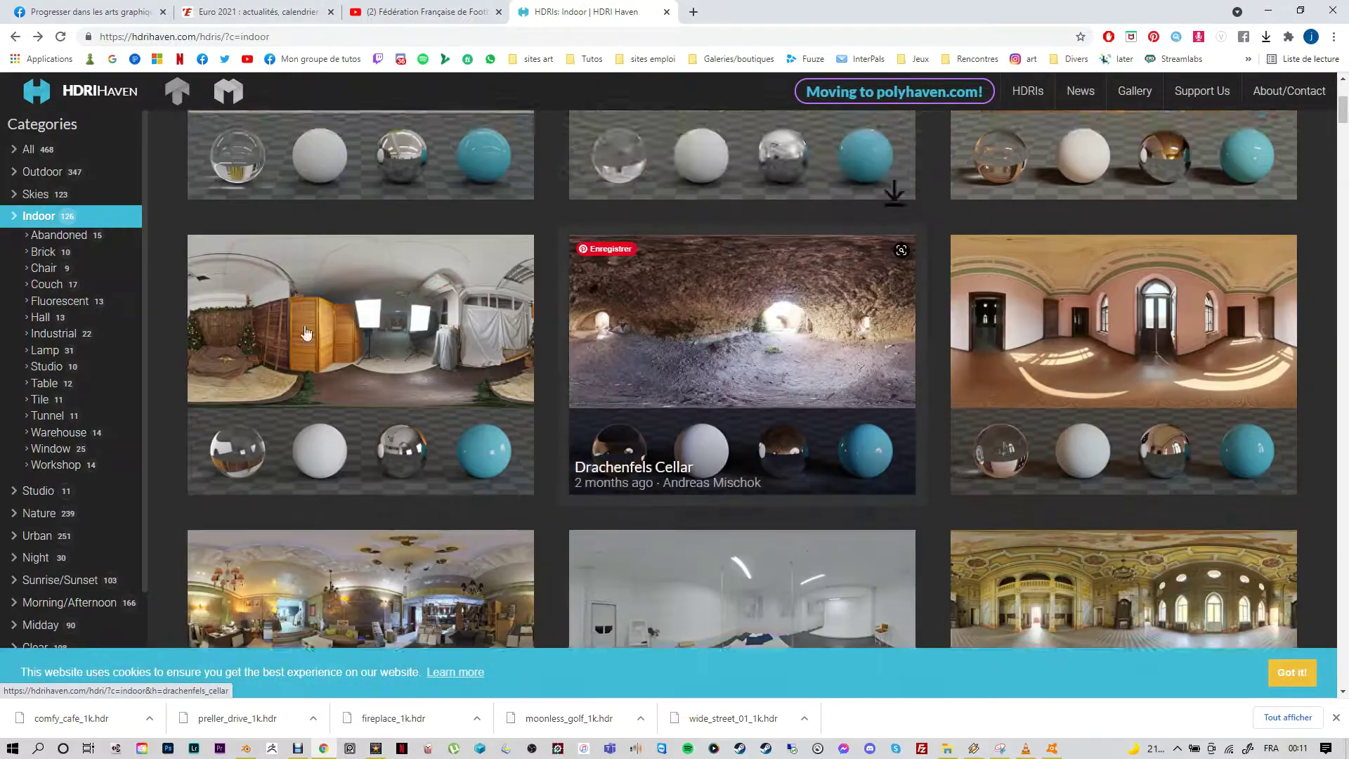
pyautogui.click(360, 545)
pyautogui.scroll(-5, 482, 281)
pyautogui.click(482, 193)
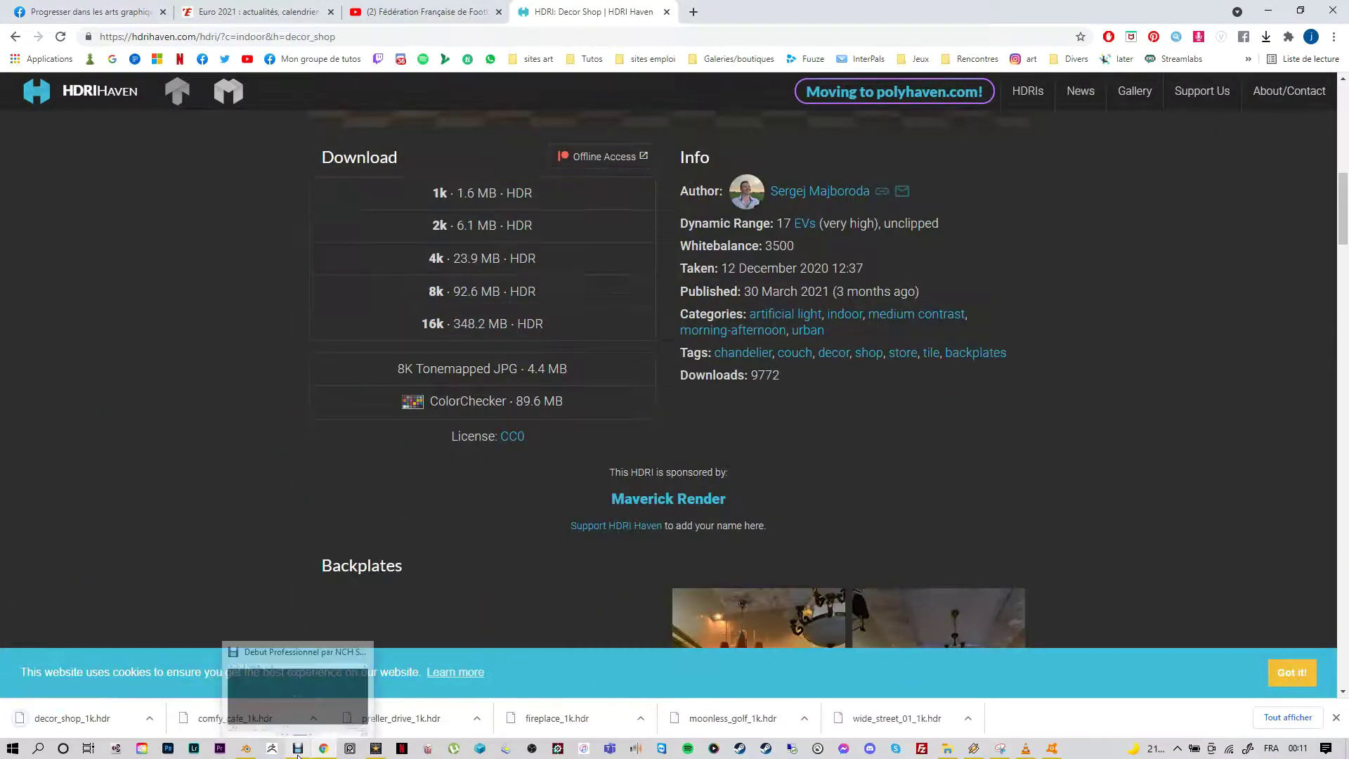
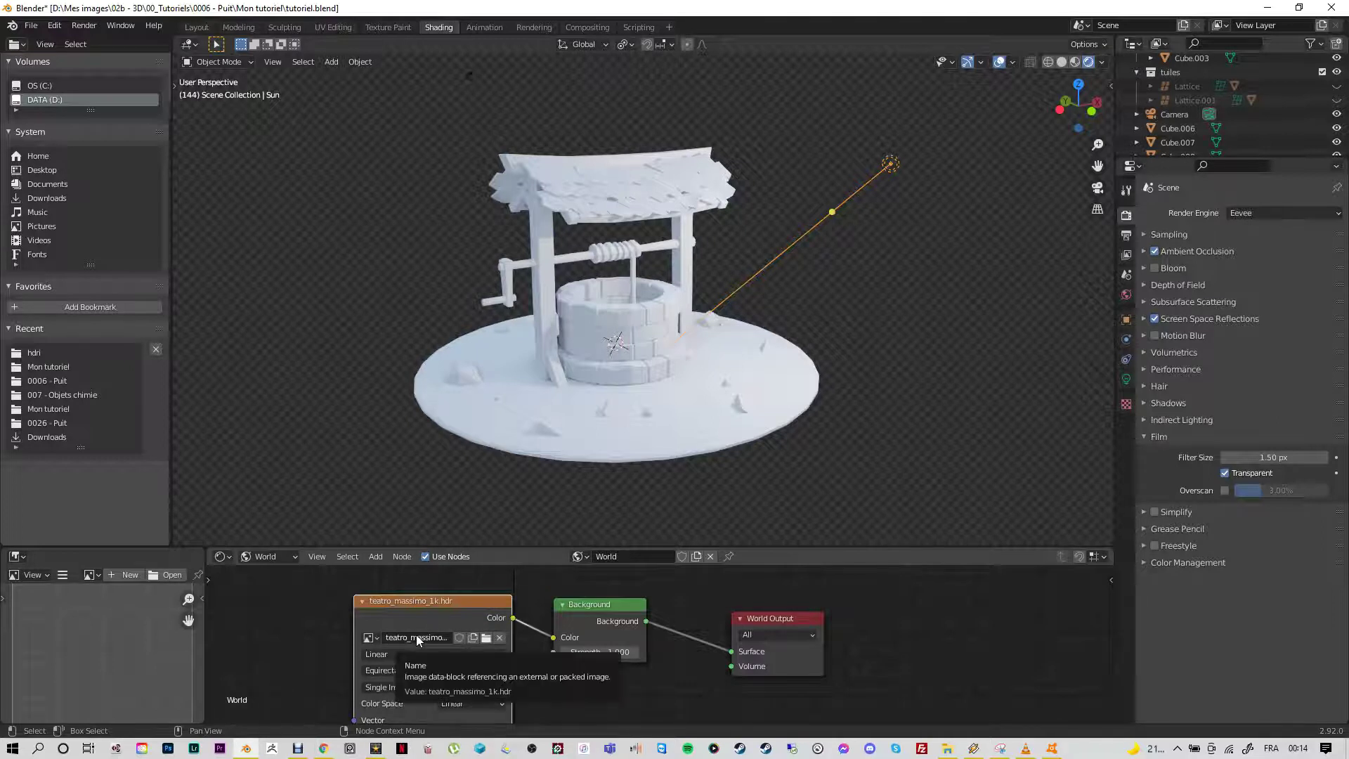
# Step: Replace the world's environment texture with preller_drive_1k.hdr from the hdri folder and inspect the well's lighting from several sides
pyautogui.click(501, 638)
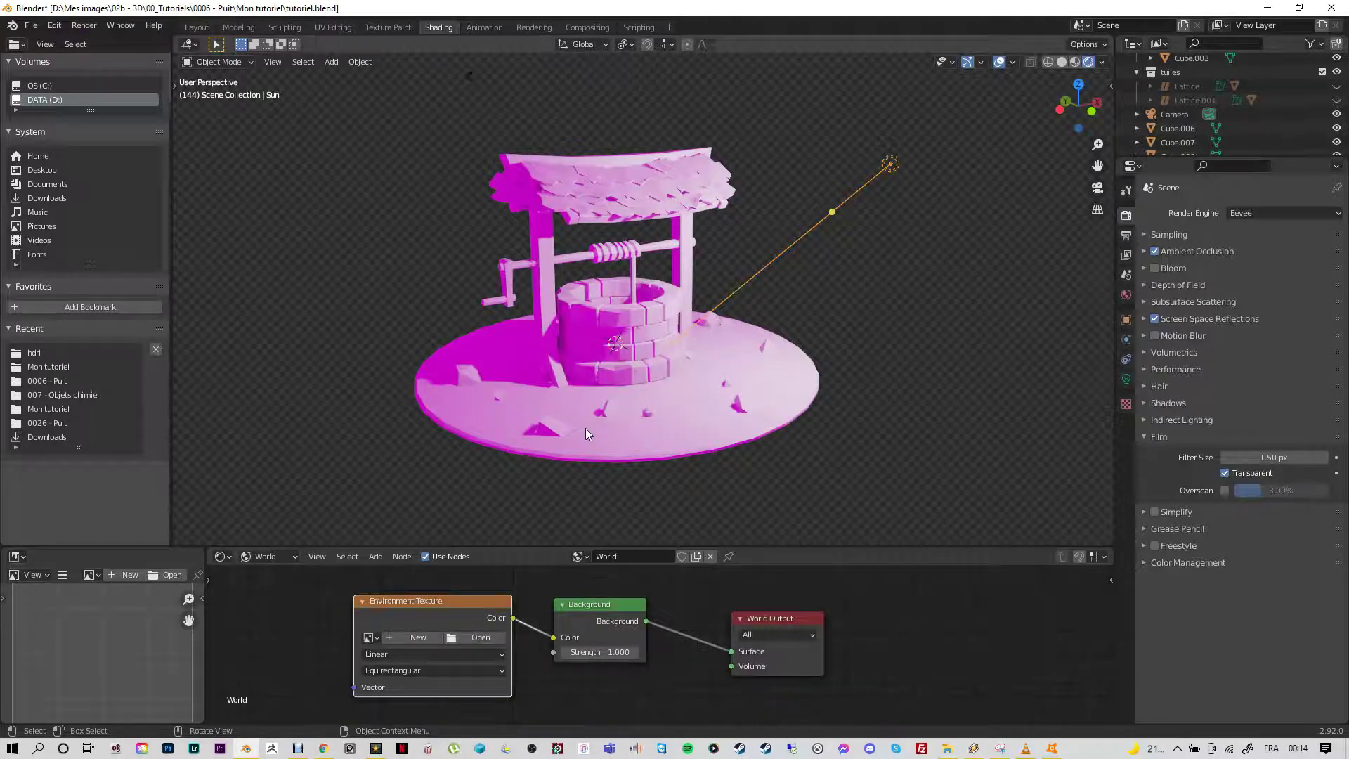
pyautogui.click(482, 639)
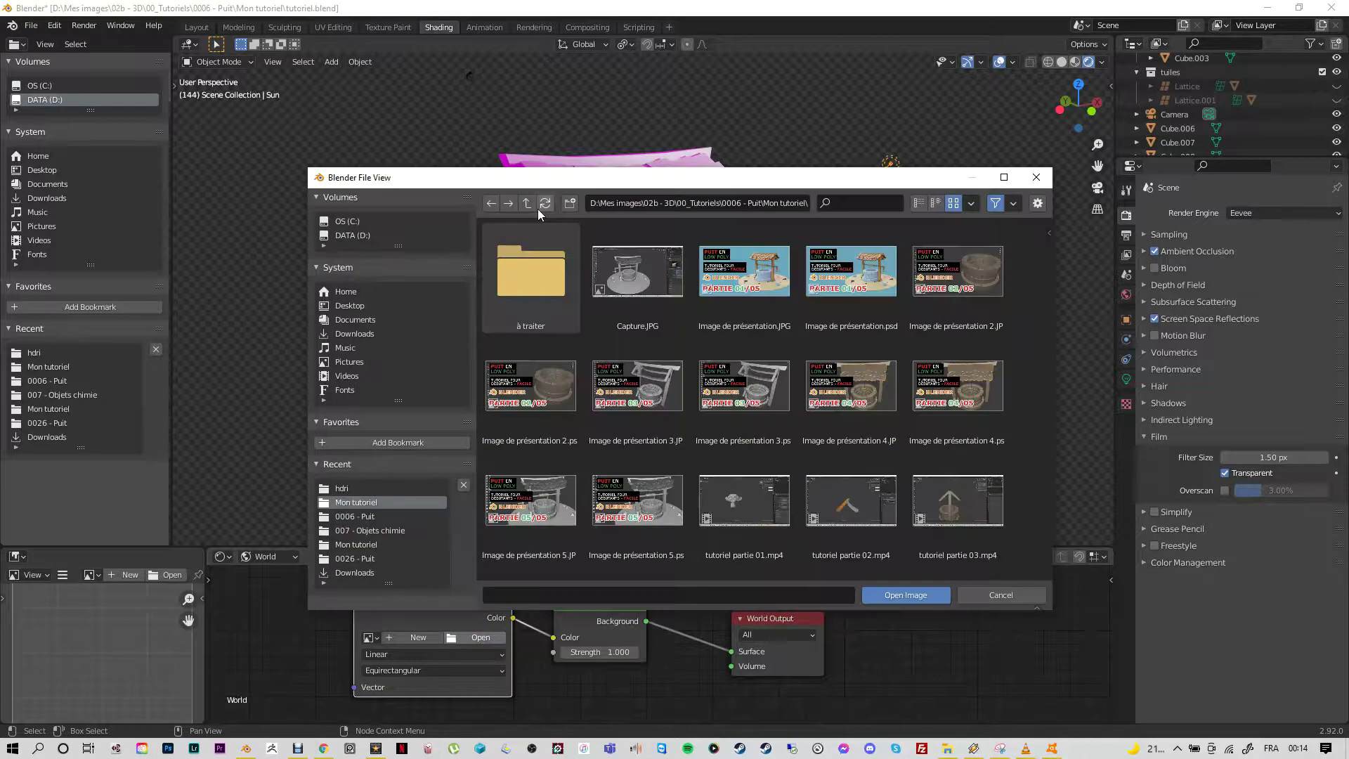
pyautogui.click(526, 203)
pyautogui.click(526, 203)
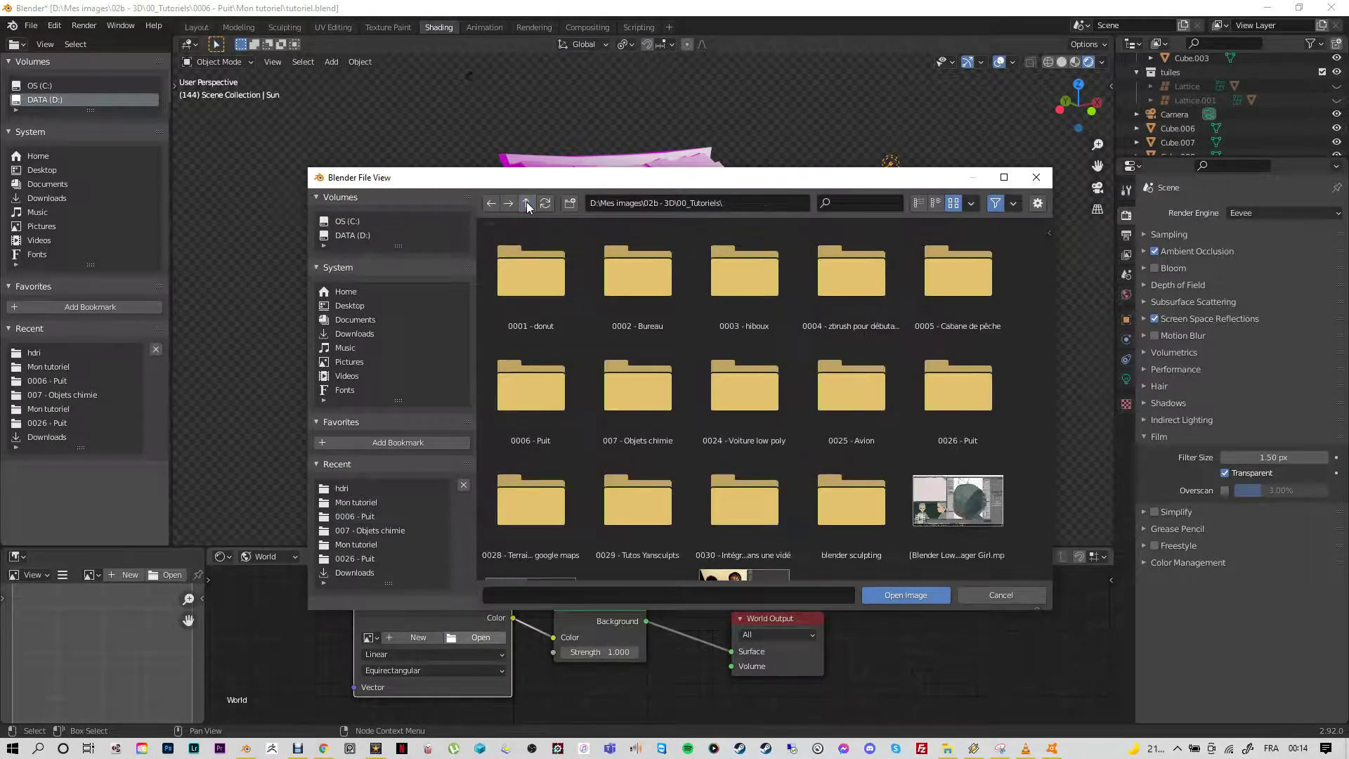
pyautogui.click(527, 204)
pyautogui.doubleClick(744, 274)
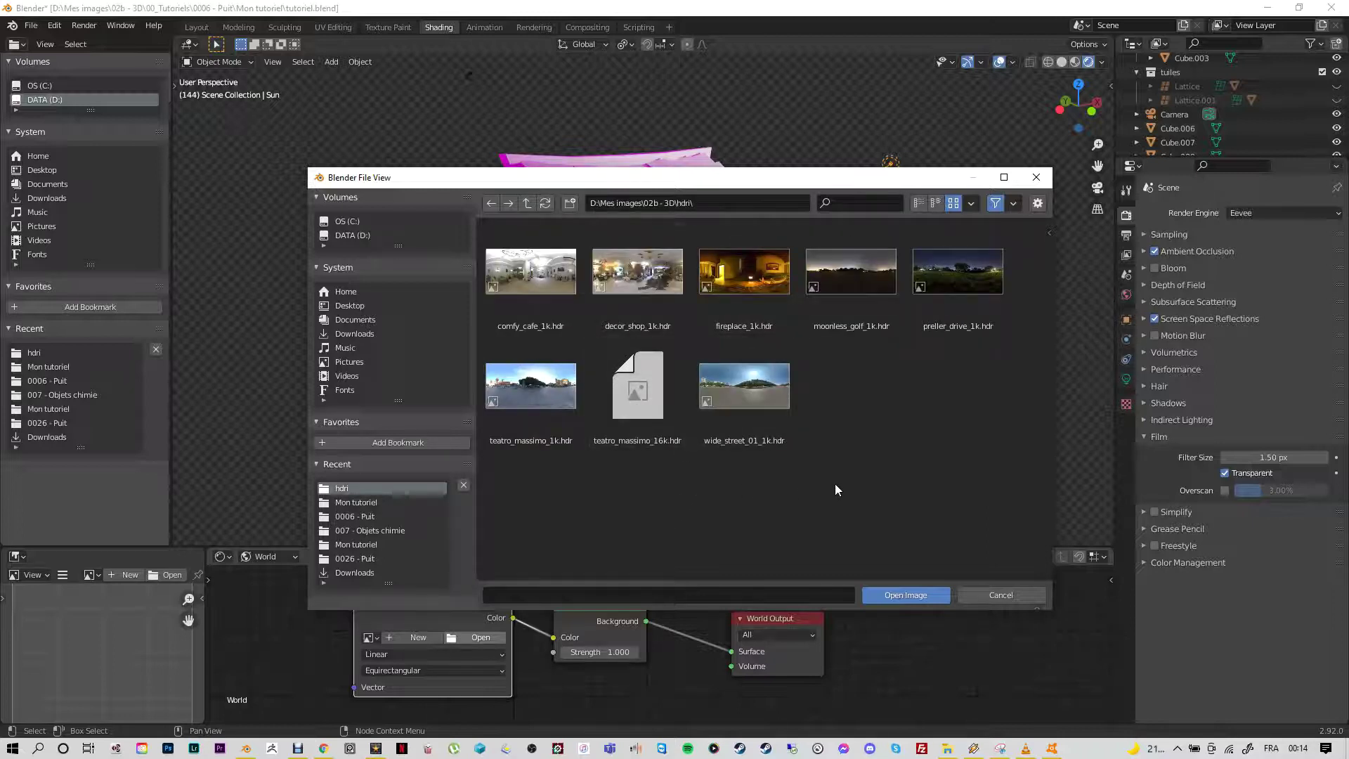
pyautogui.doubleClick(942, 280)
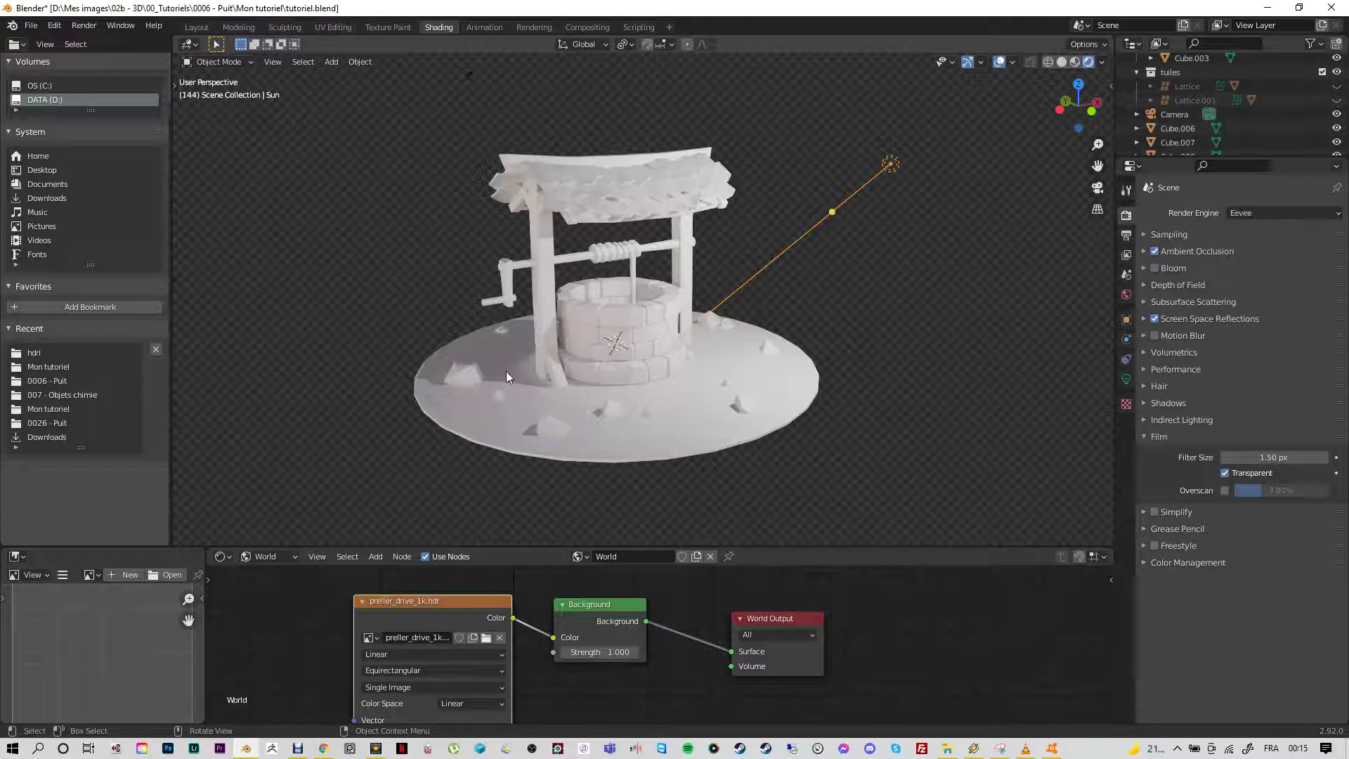
pyautogui.moveTo(480, 391); pyautogui.dragTo(608, 407, button='middle')
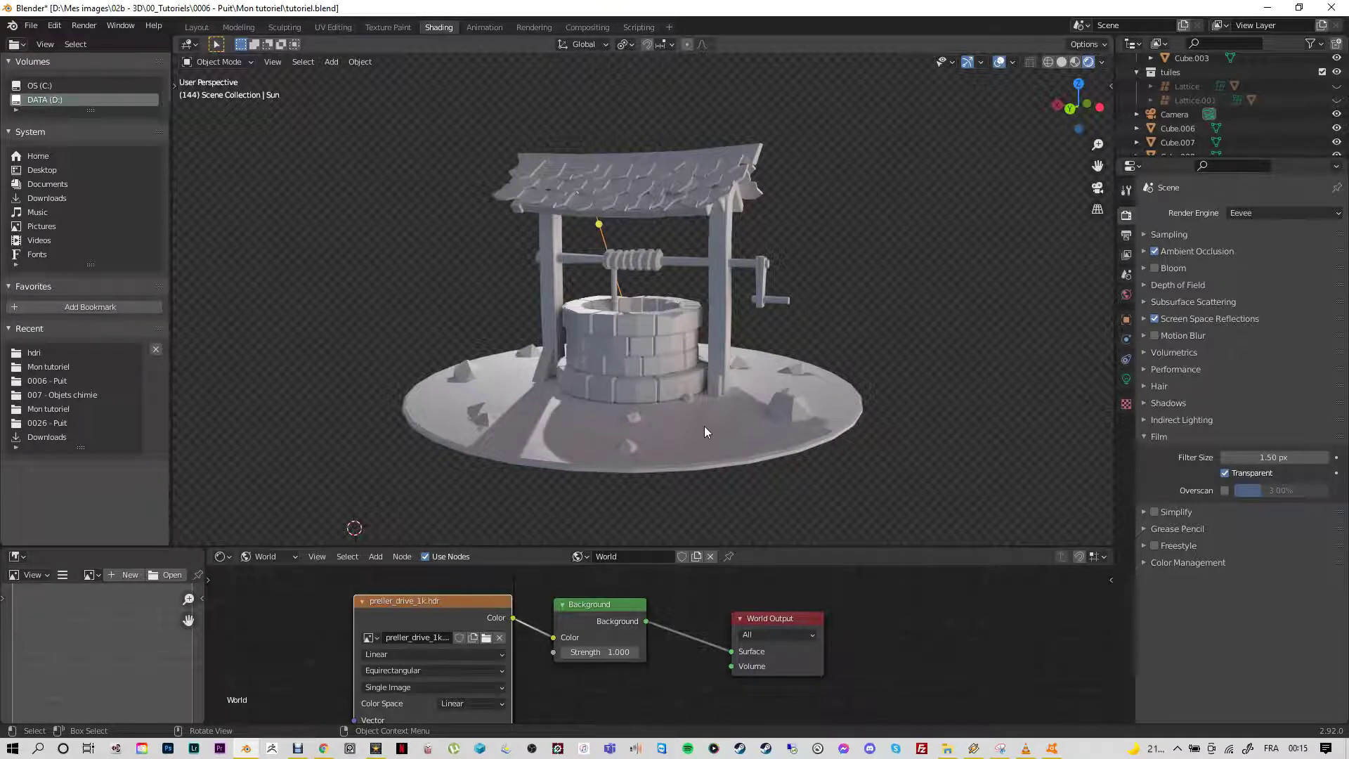
pyautogui.moveTo(713, 421); pyautogui.dragTo(575, 362, button='middle')
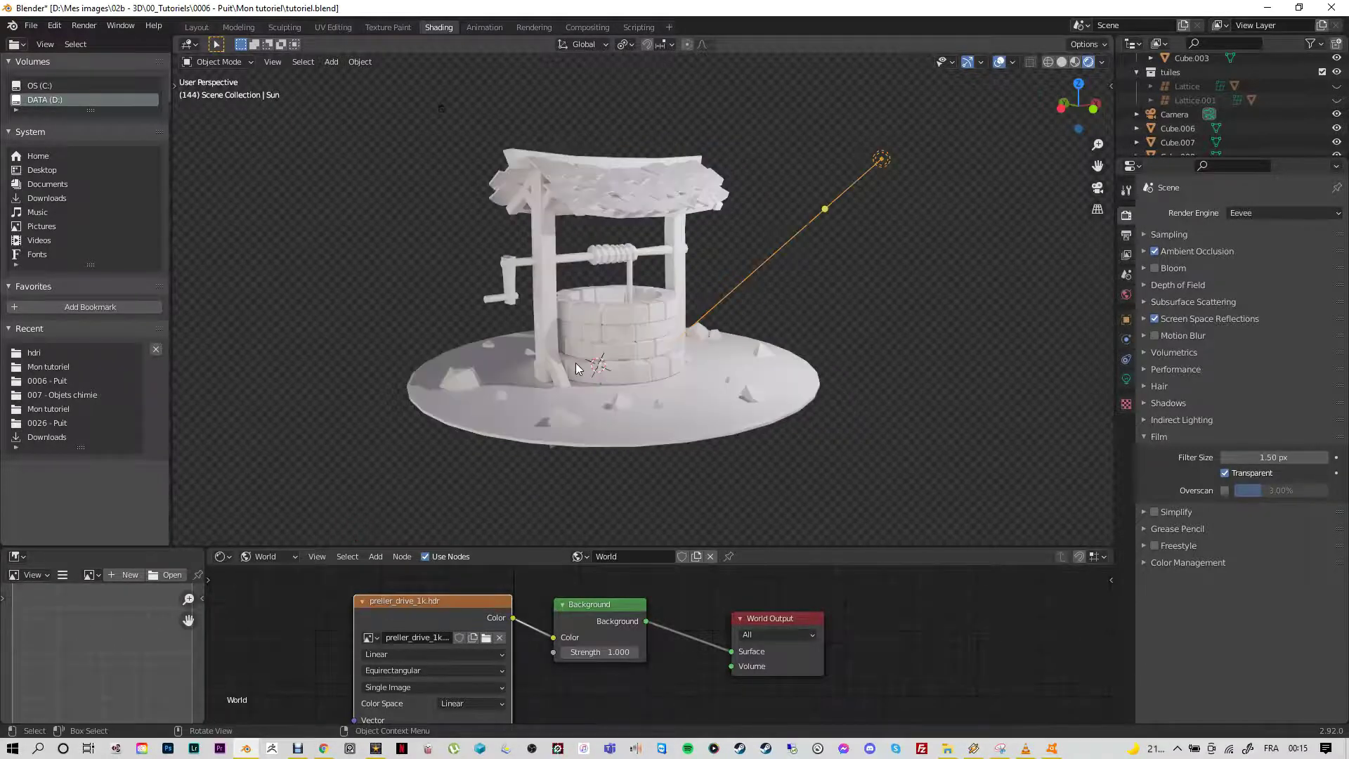
# Step: Replace the world's environment image with teatro_massimo_1k.hdr from the hdri folder
pyautogui.click(500, 640)
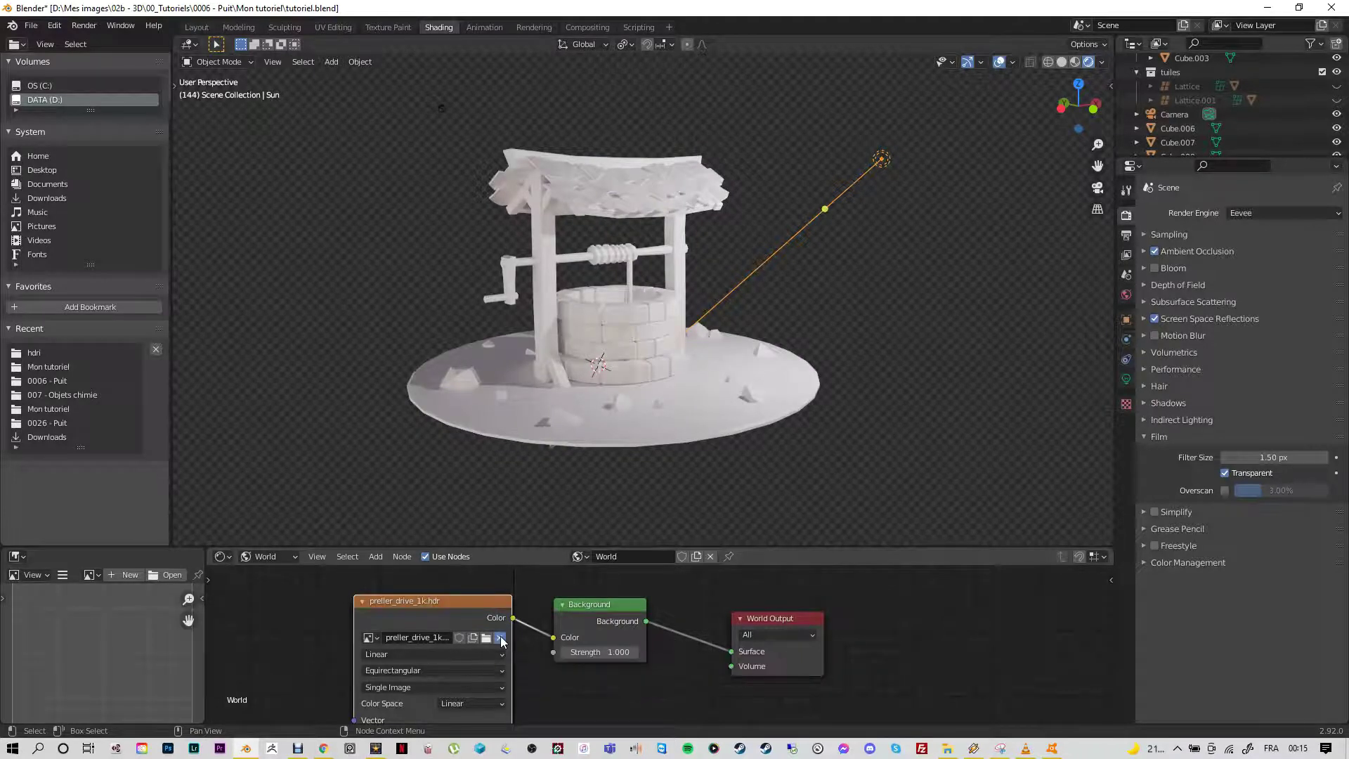
pyautogui.click(480, 637)
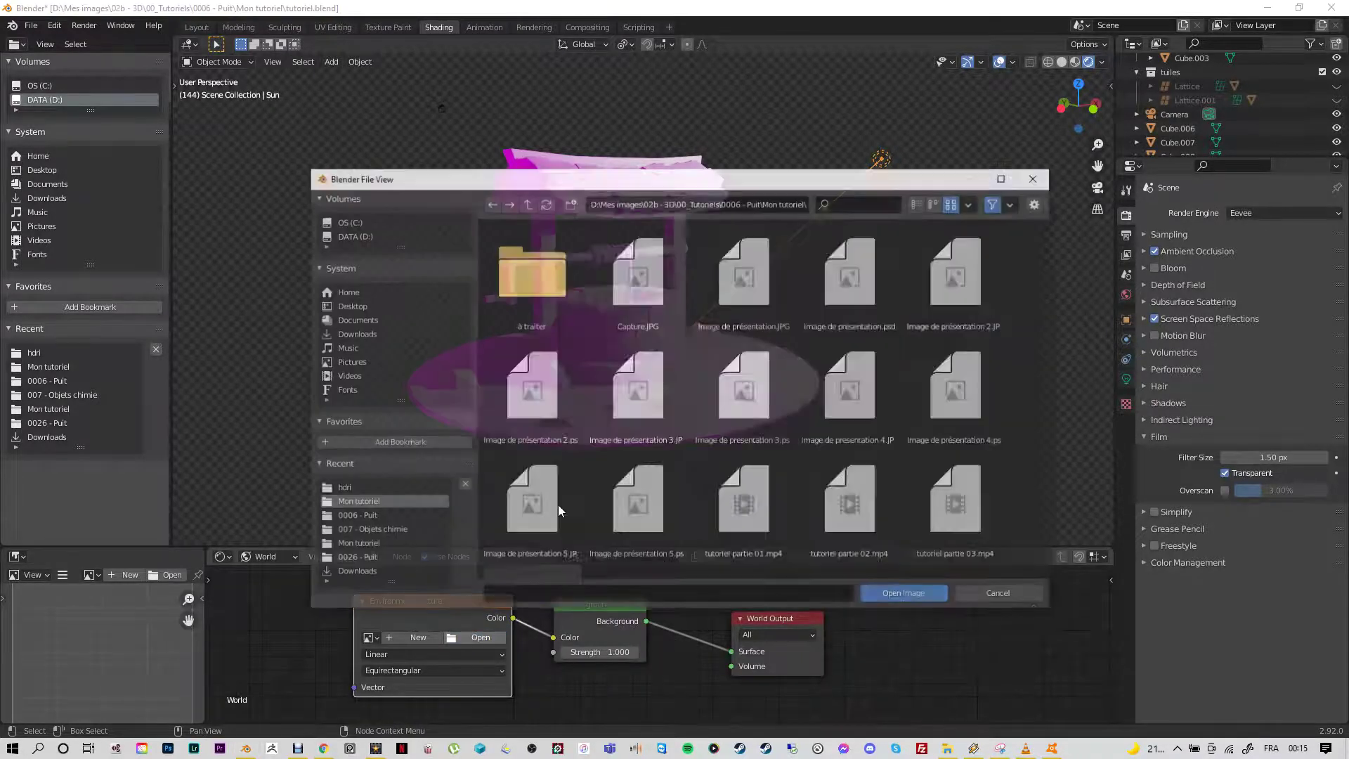
pyautogui.click(527, 204)
pyautogui.click(527, 204)
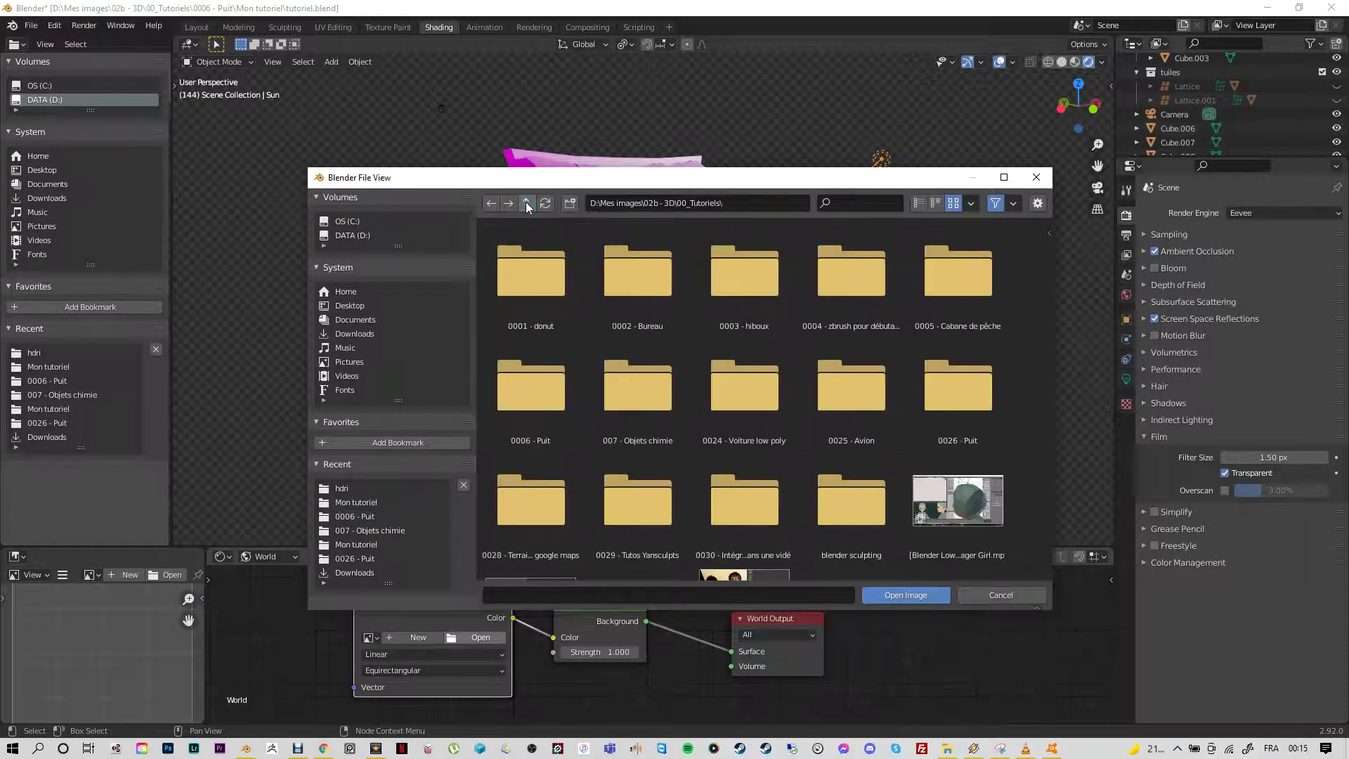
pyautogui.click(527, 204)
pyautogui.click(736, 267)
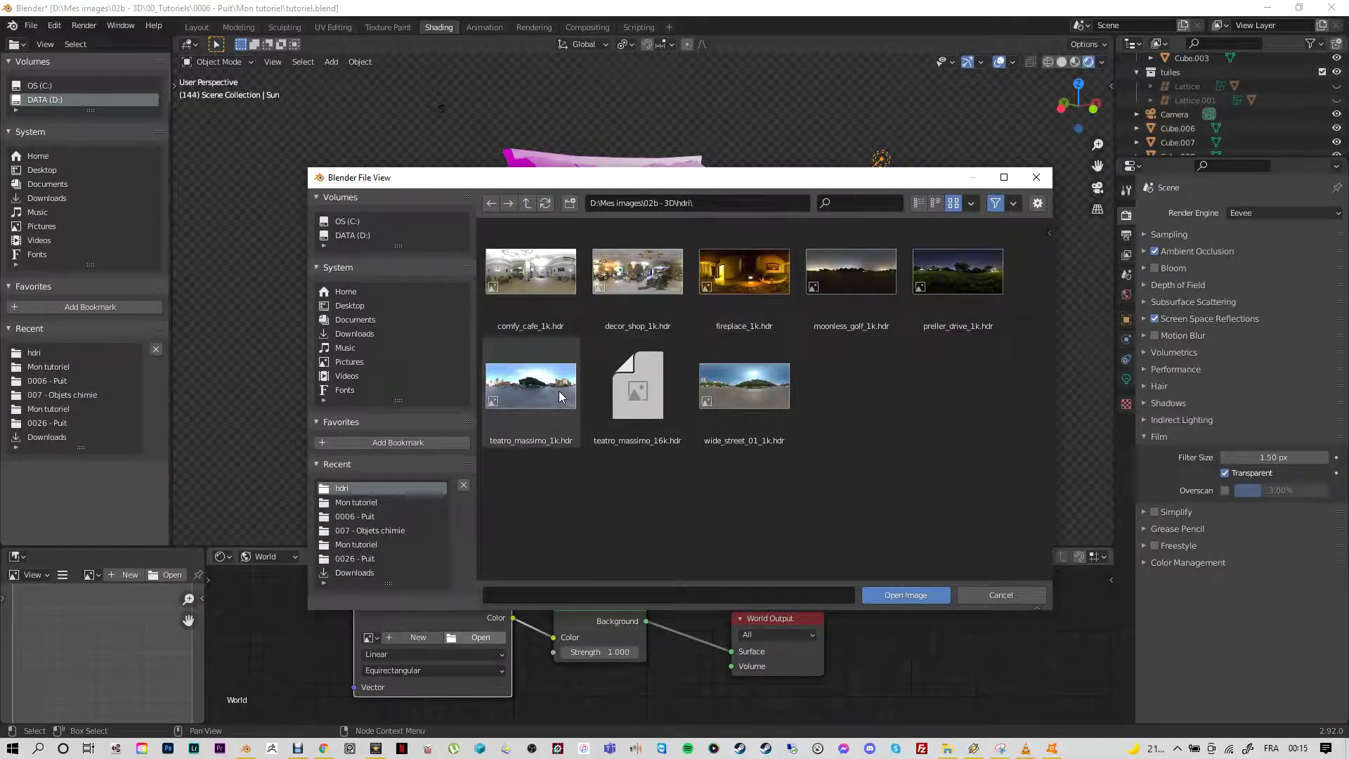
pyautogui.doubleClick(559, 391)
pyautogui.moveTo(522, 401)
pyautogui.mouseDown(button='middle')
pyautogui.moveTo(685, 429)
pyautogui.moveTo(669, 433)
pyautogui.moveTo(664, 413)
pyautogui.moveTo(624, 424)
pyautogui.moveTo(514, 409)
pyautogui.mouseUp(button='middle')
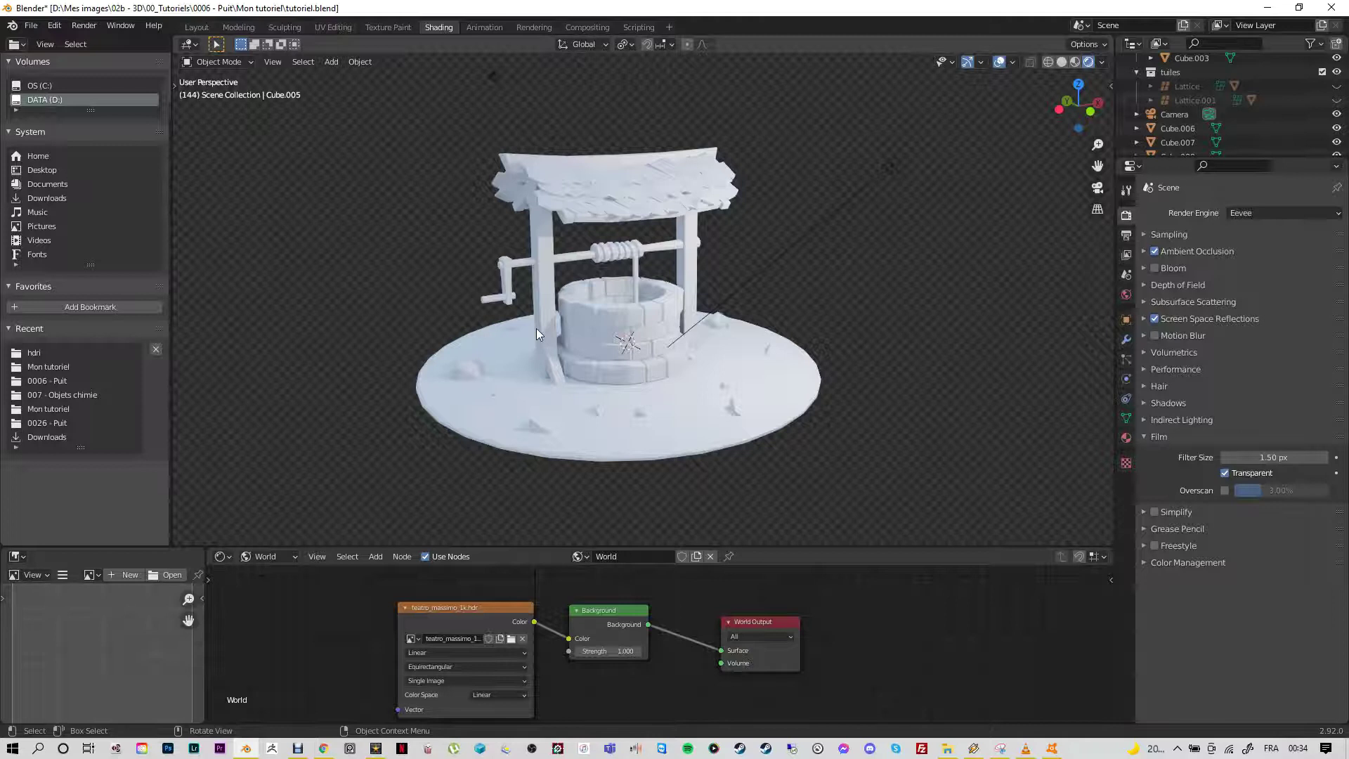
# Step: Select the well's wooden post on the crank side, add a new material to it and review its surface settings
pyautogui.click(541, 307)
pyautogui.click(525, 259)
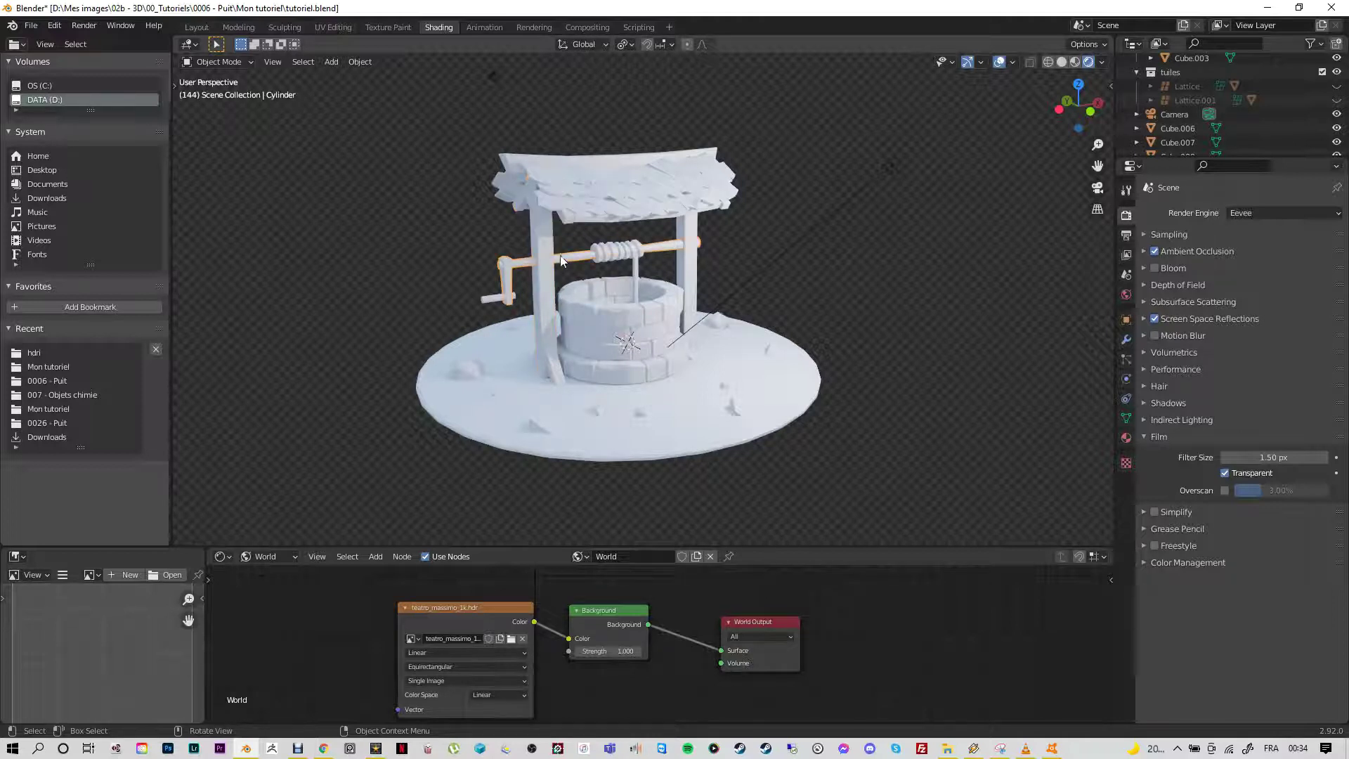
pyautogui.click(541, 301)
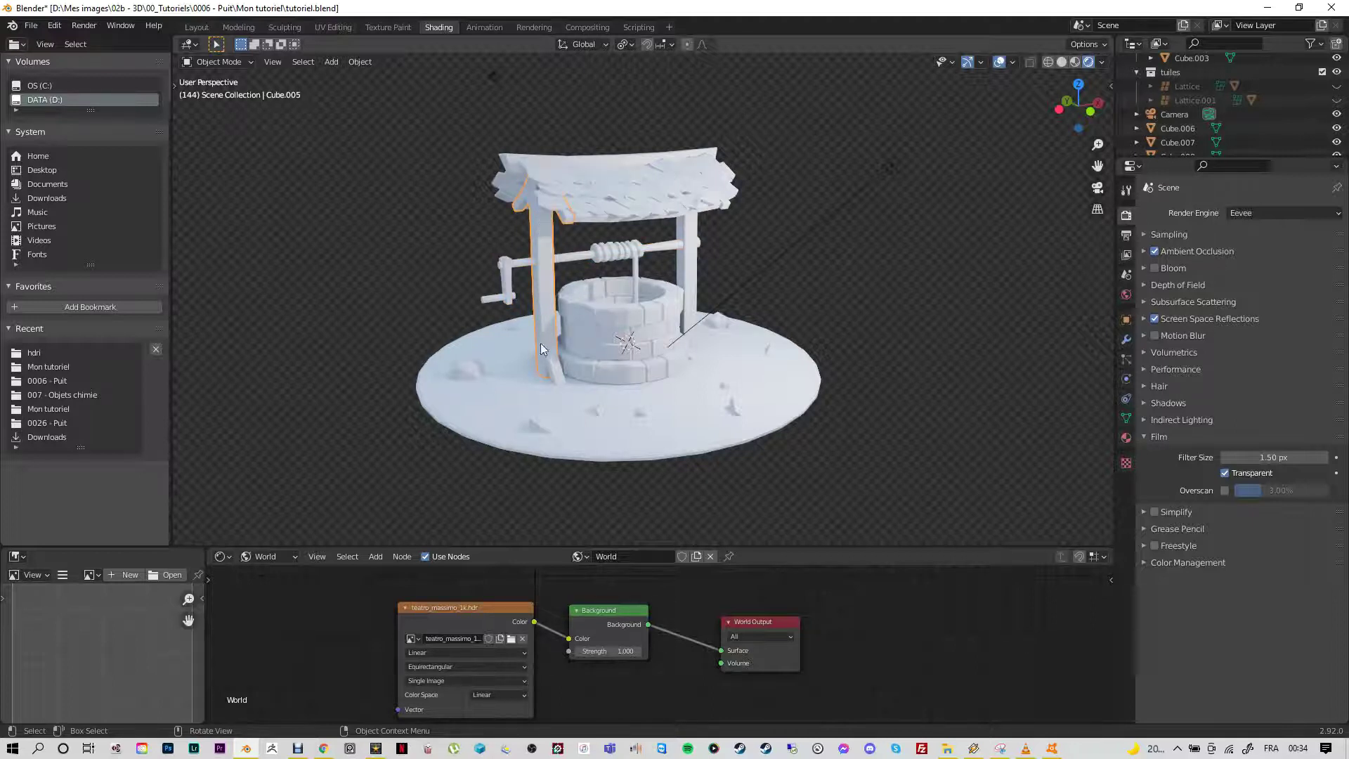
pyautogui.click(1126, 439)
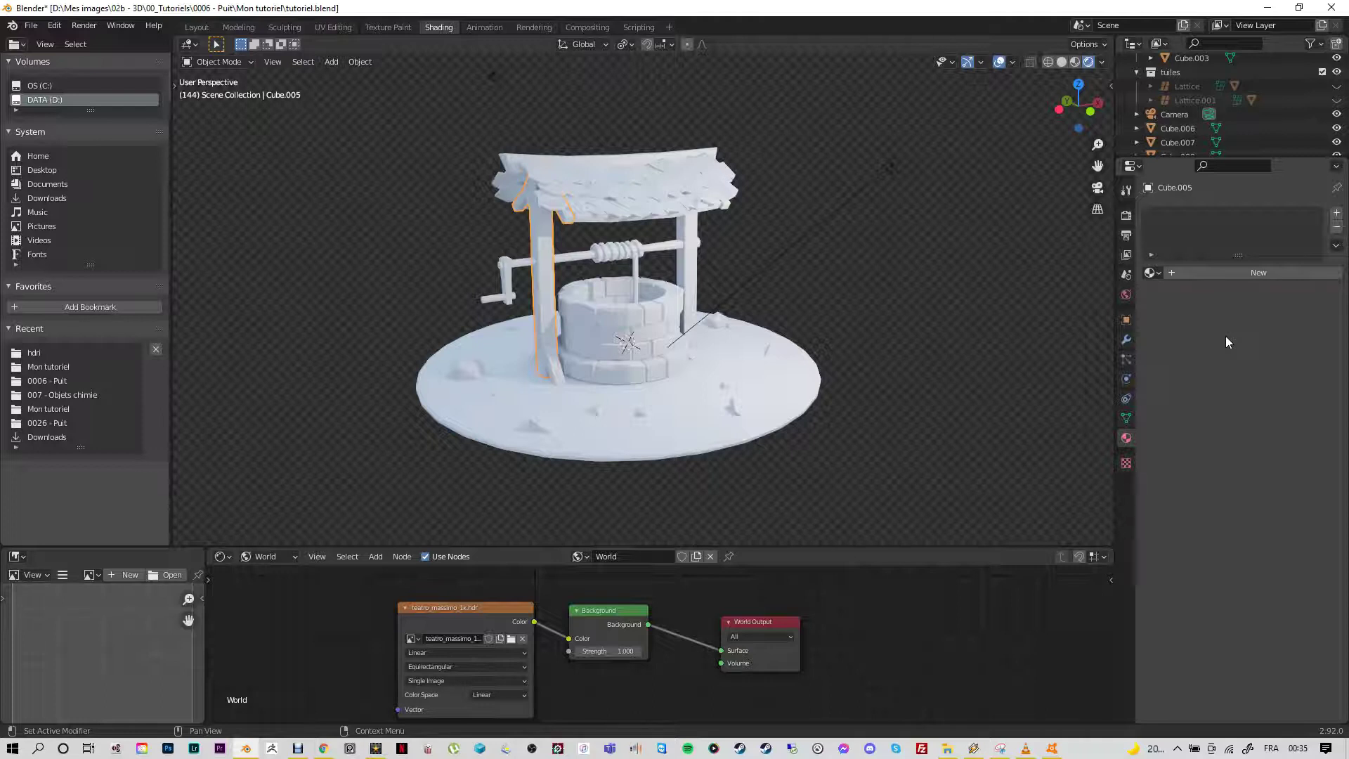
pyautogui.click(1242, 276)
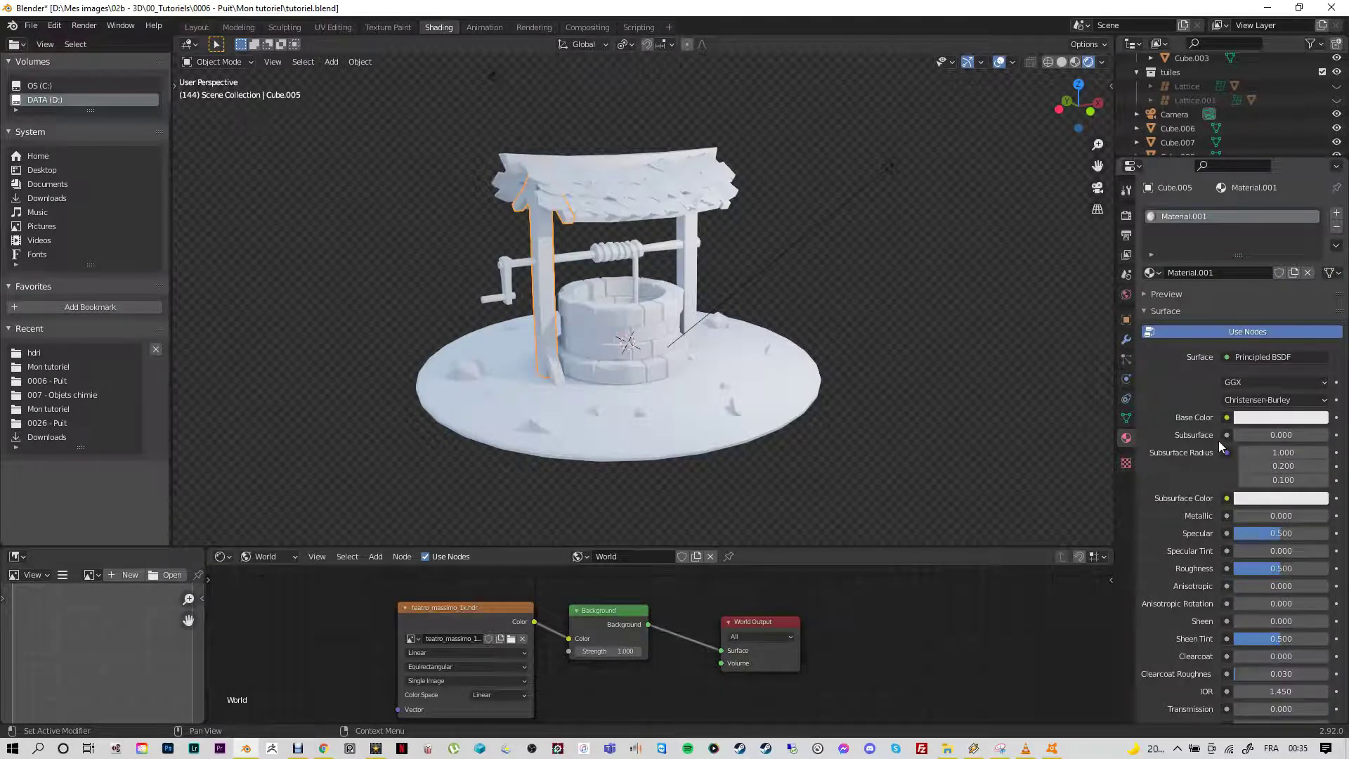
pyautogui.scroll(-2, 1173, 498)
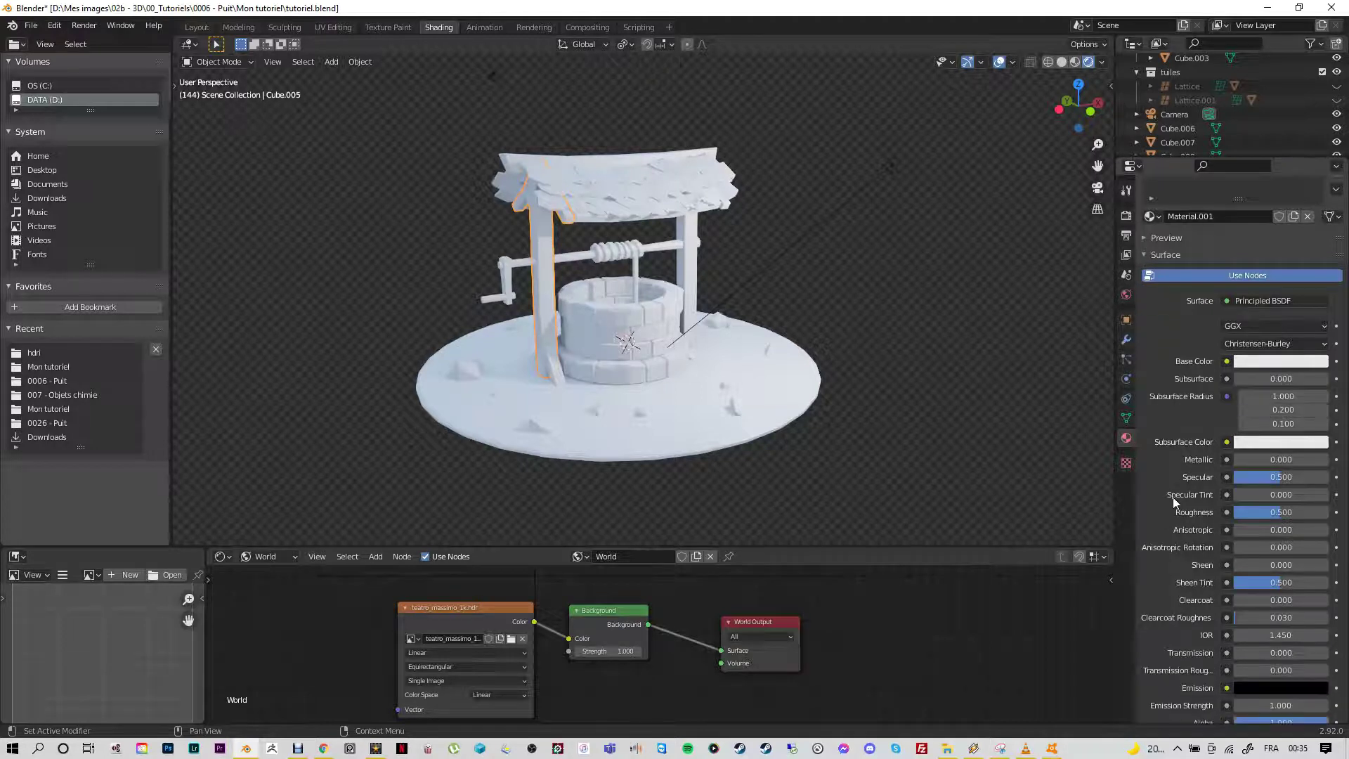
pyautogui.scroll(2, 1173, 496)
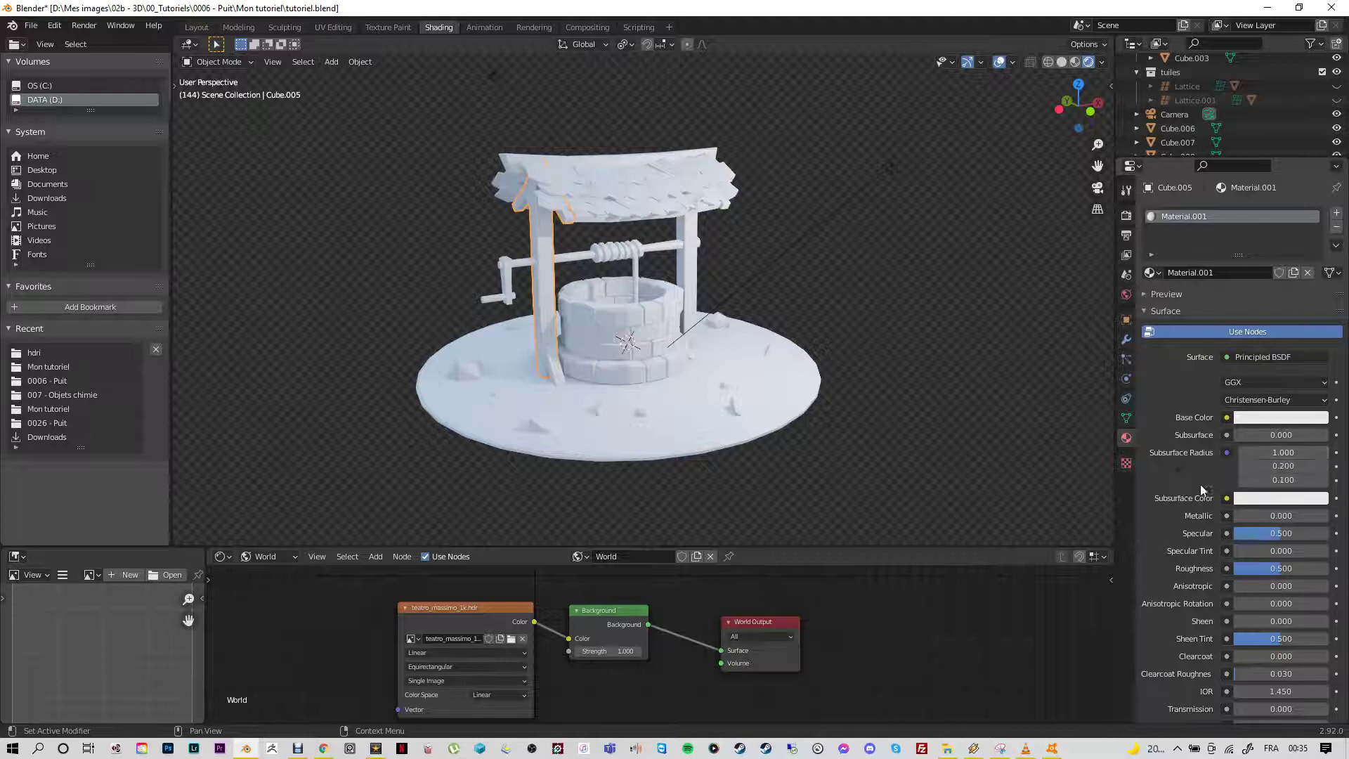
pyautogui.scroll(-2, 1192, 450)
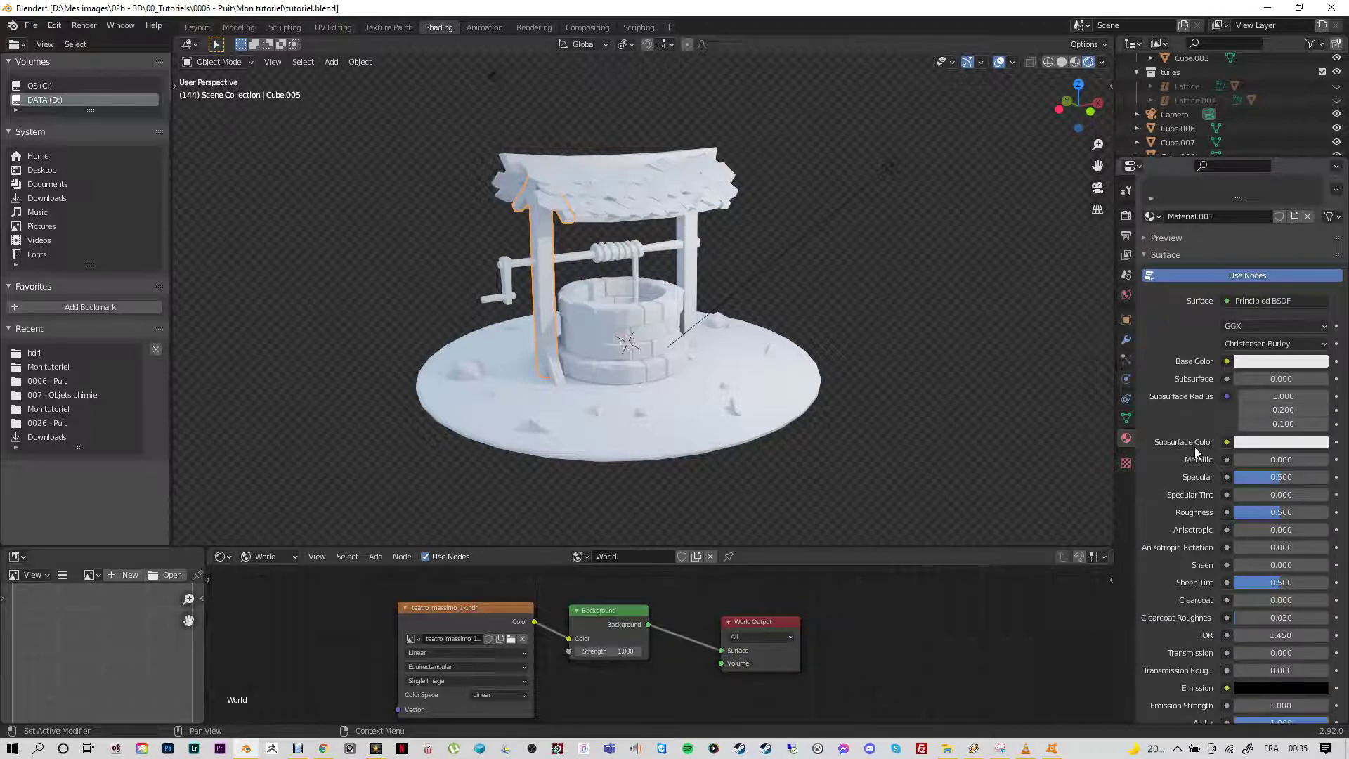
pyautogui.scroll(1, 1194, 447)
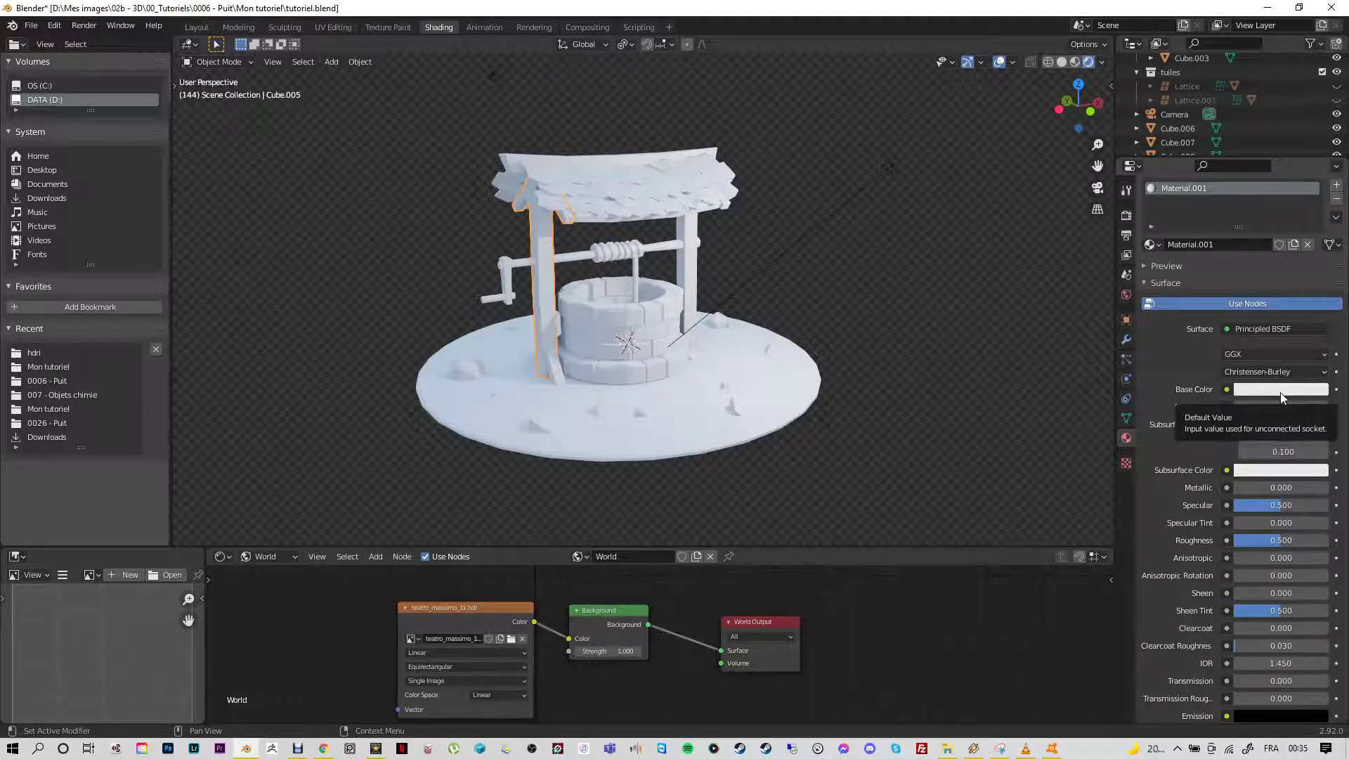
# Step: Check the material slots of the opposite post and the well's upper stone ring, and reselect the crank-side post
pyautogui.click(685, 264)
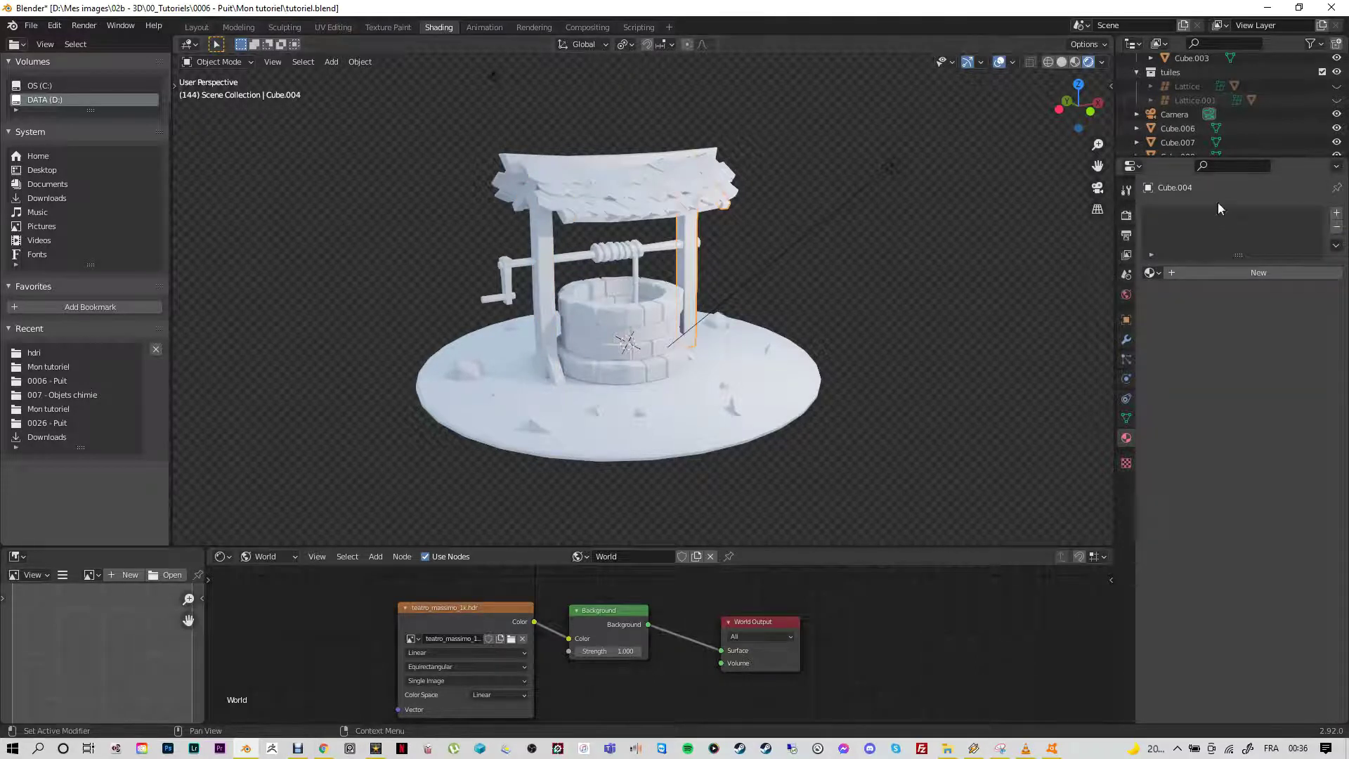
pyautogui.click(618, 313)
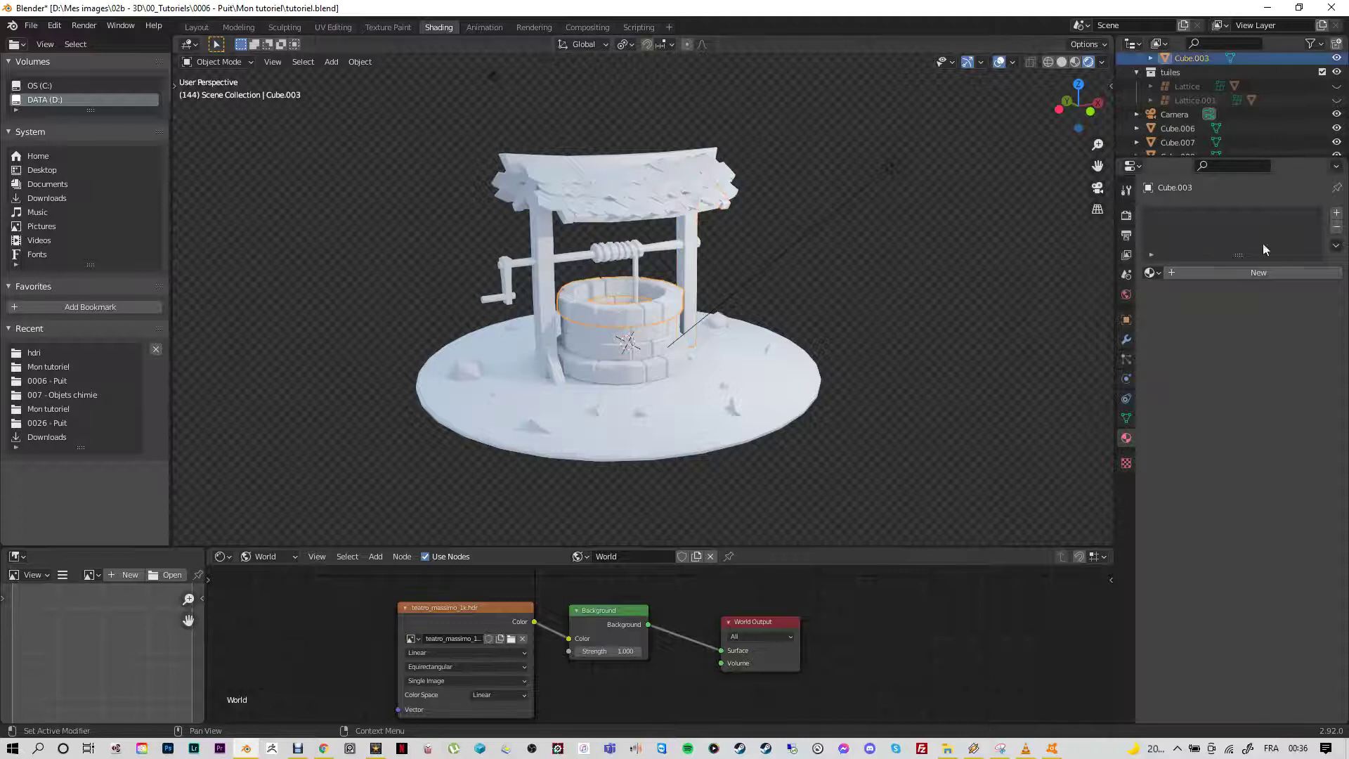
pyautogui.click(535, 360)
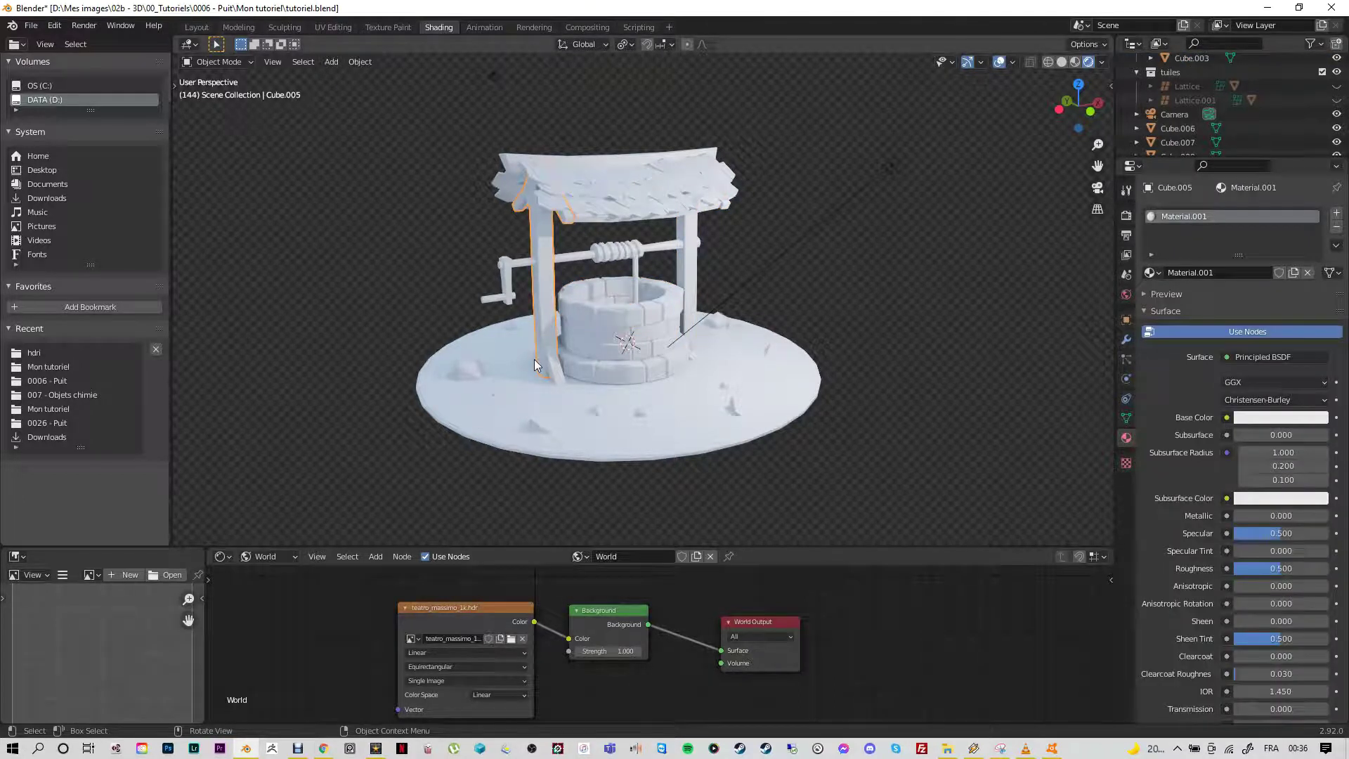
# Step: Give the crank-side post's material an orange base colour and darken it to a wood brown
pyautogui.click(1284, 418)
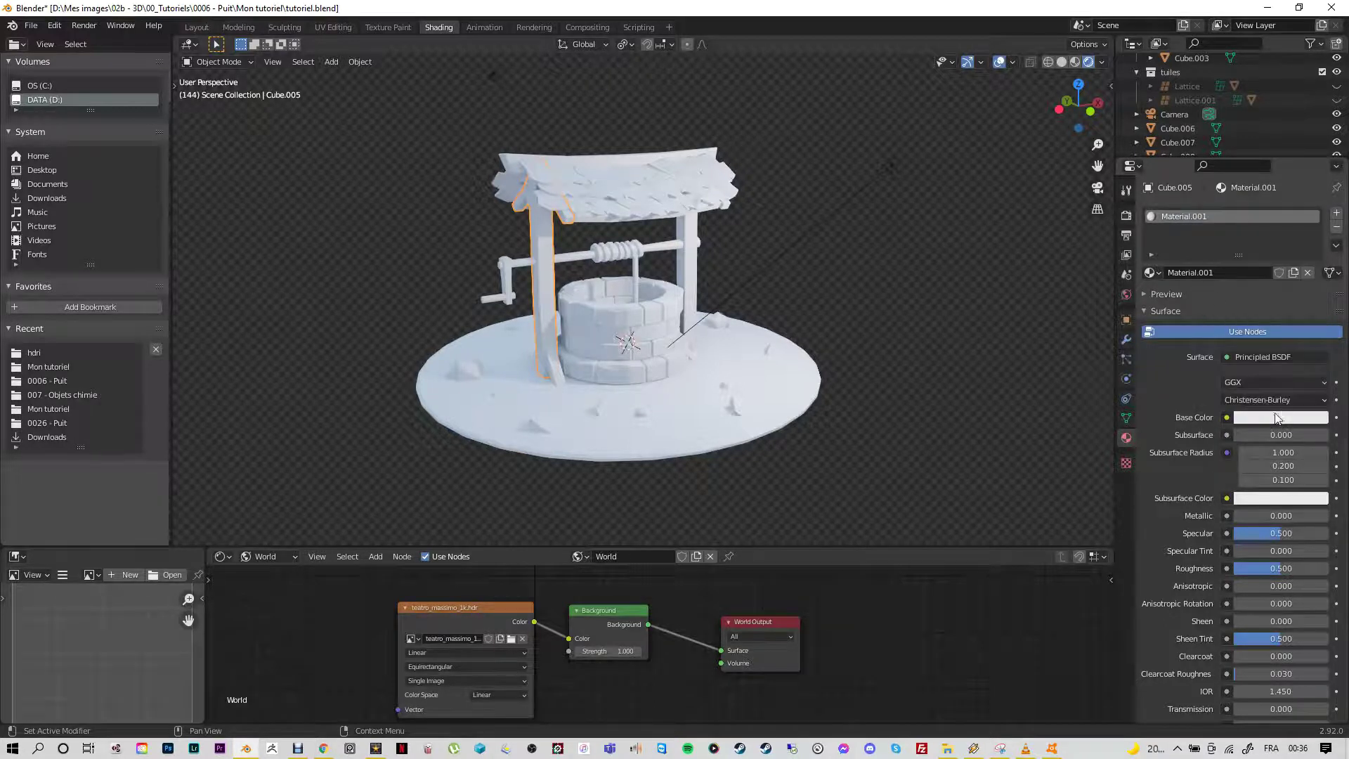
pyautogui.click(1270, 419)
pyautogui.click(1234, 292)
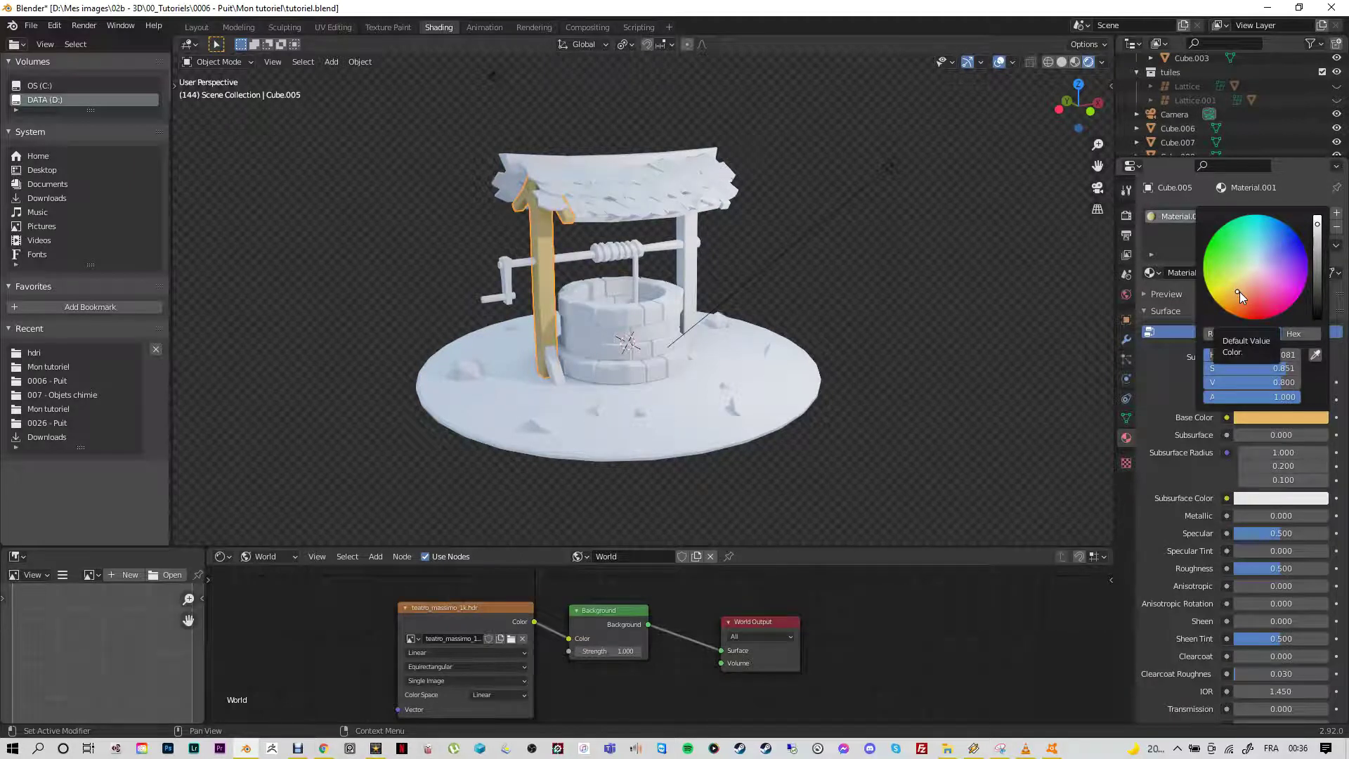
pyautogui.click(1239, 292)
pyautogui.click(1241, 297)
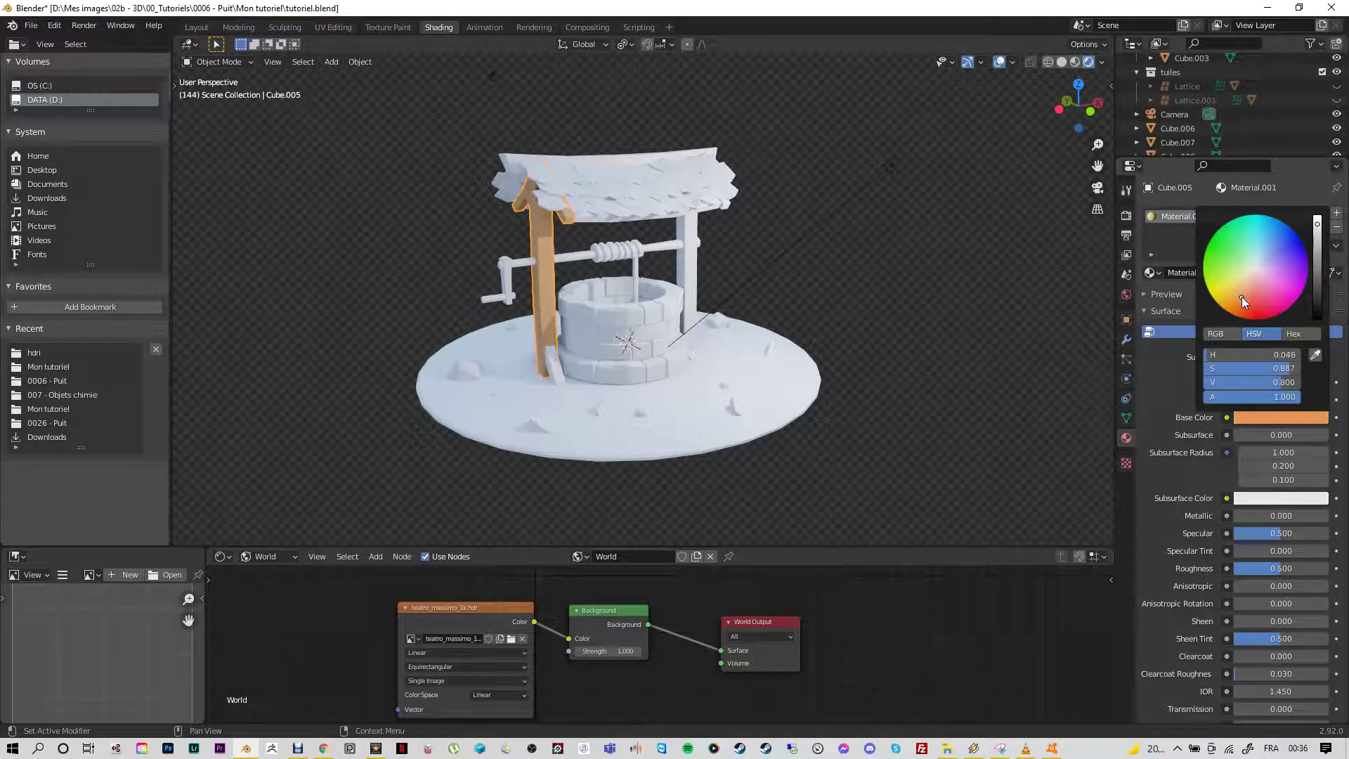
pyautogui.click(1246, 289)
pyautogui.click(1238, 298)
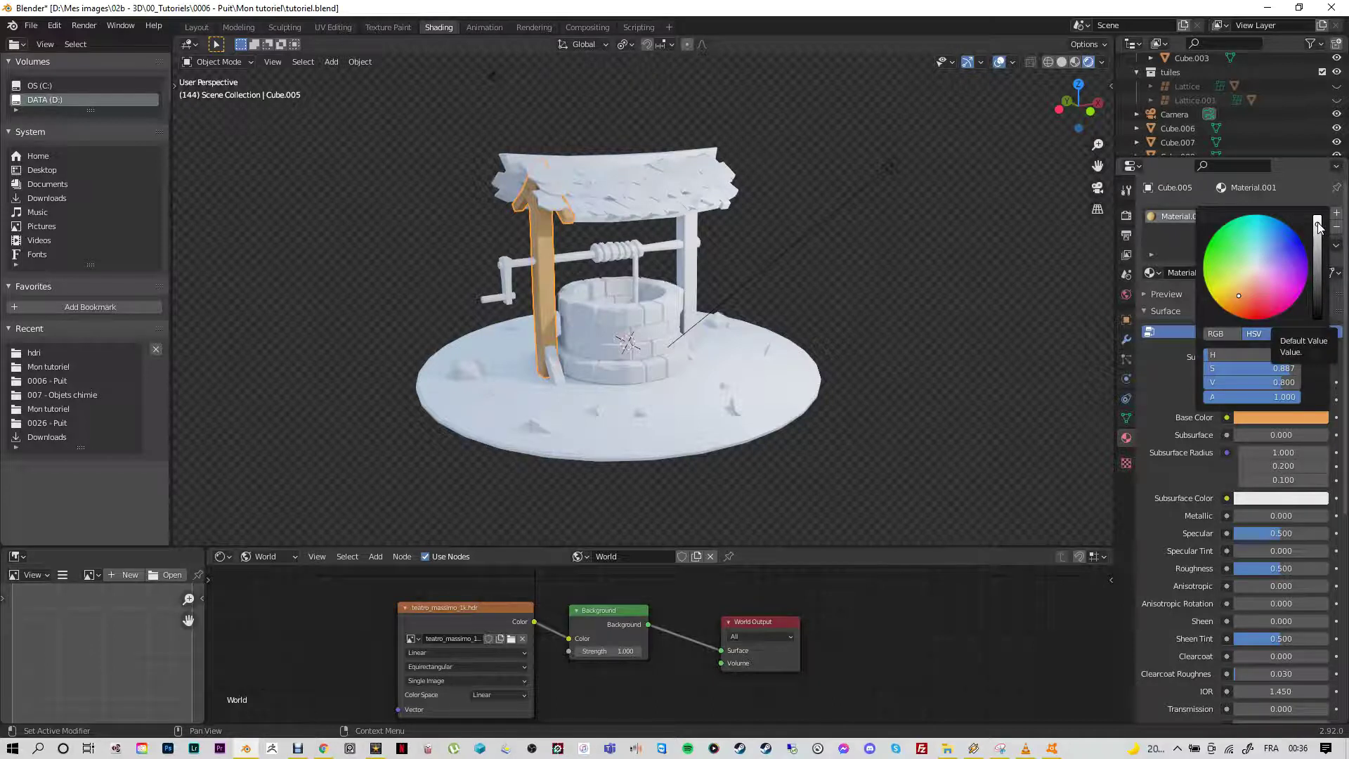
pyautogui.moveTo(1318, 221)
pyautogui.mouseDown()
pyautogui.moveTo(1323, 281)
pyautogui.moveTo(1322, 242)
pyautogui.mouseUp()
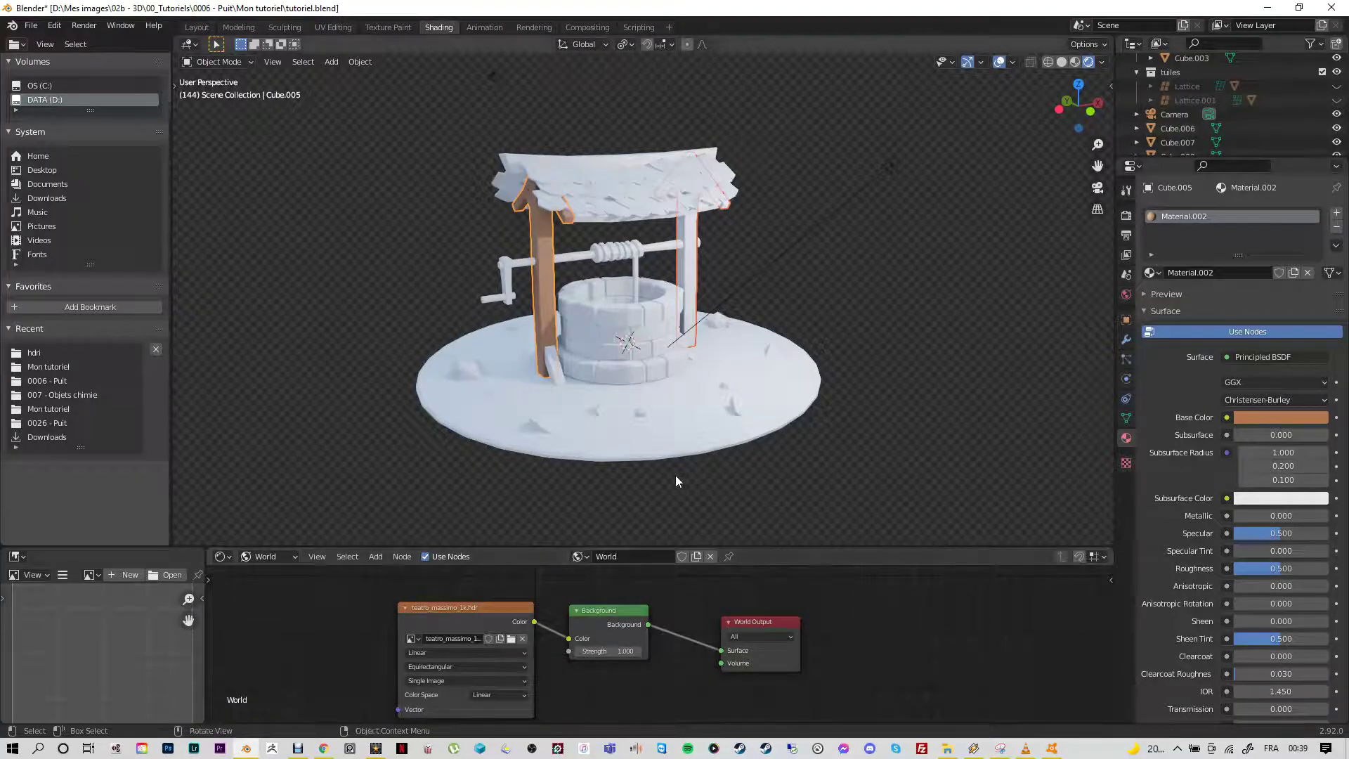
# Step: Switch the node editor from World to Object shading and enlarge it to show the post material's nodes
pyautogui.click(294, 557)
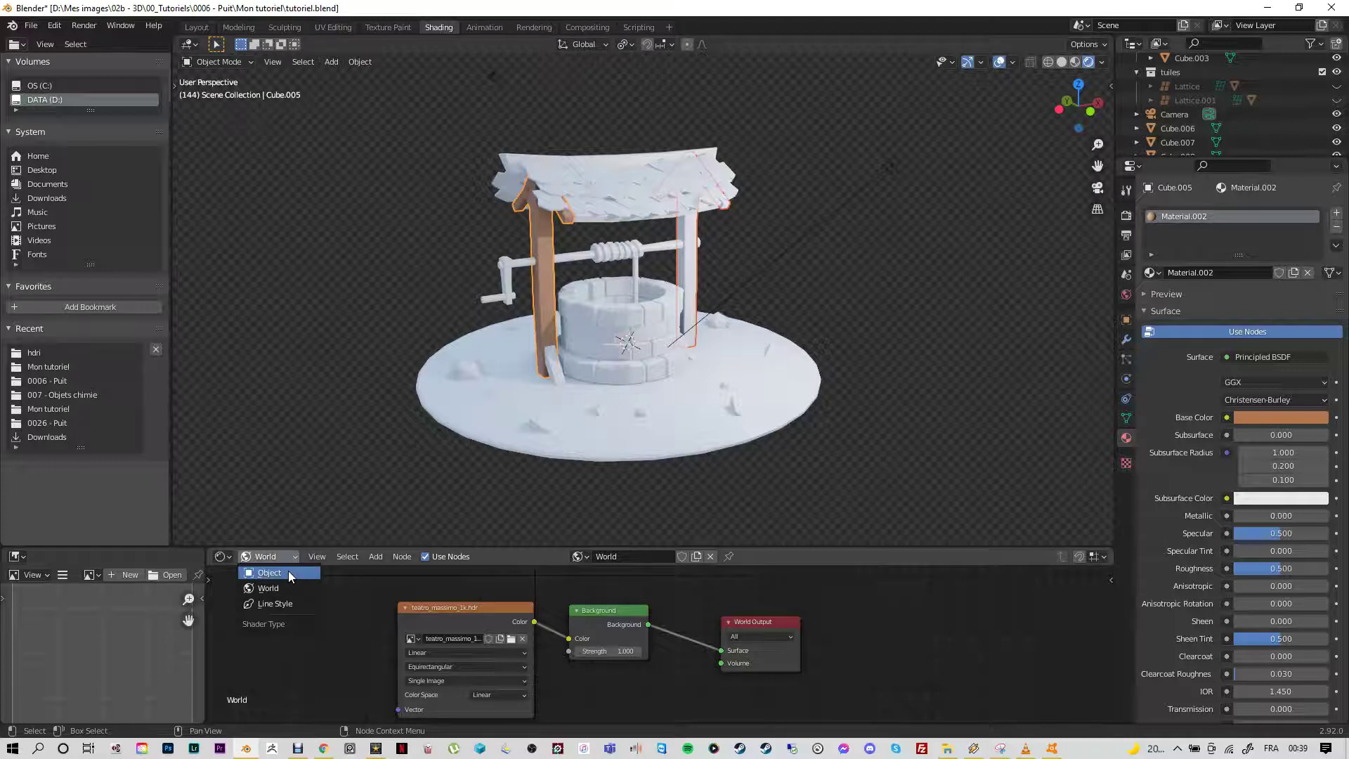
pyautogui.click(274, 572)
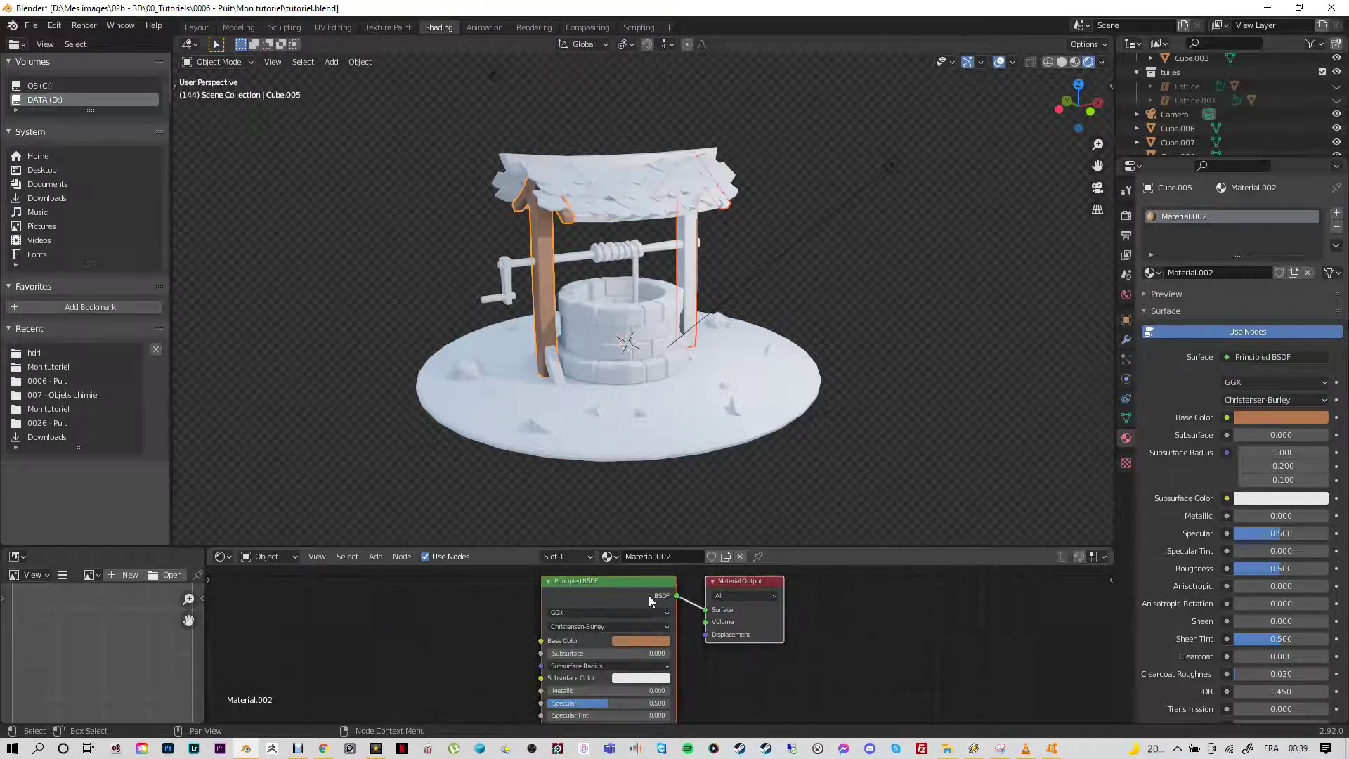
pyautogui.scroll(-2, 630, 576)
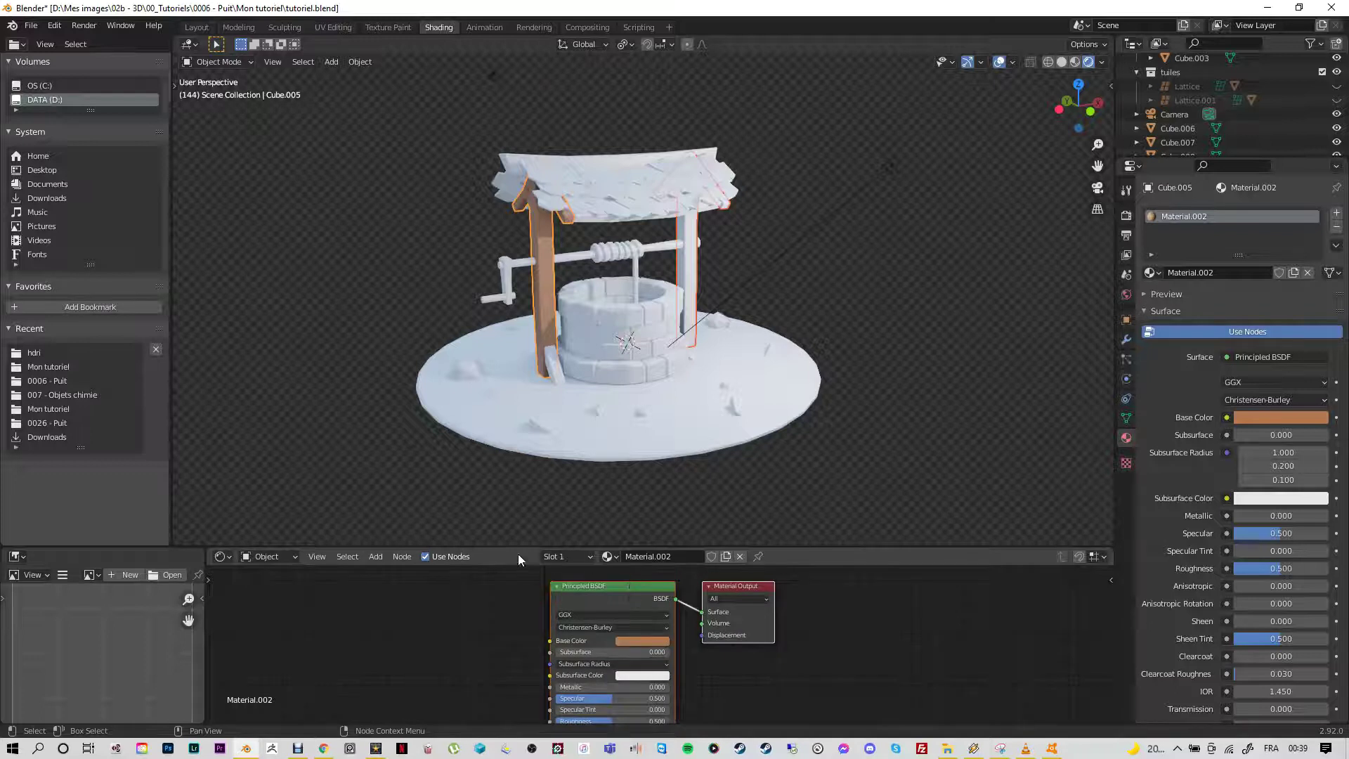
pyautogui.moveTo(517, 548); pyautogui.dragTo(474, 419)
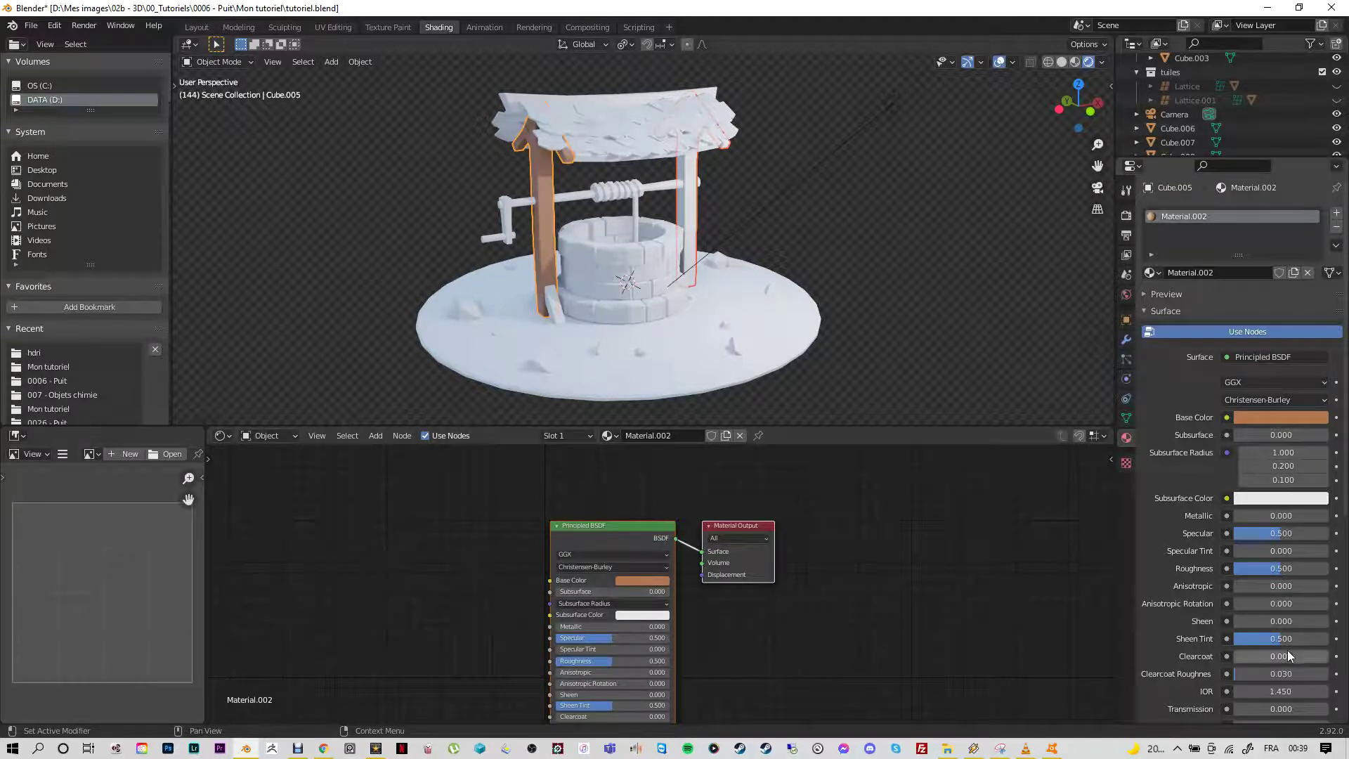
pyautogui.scroll(-1, 607, 583)
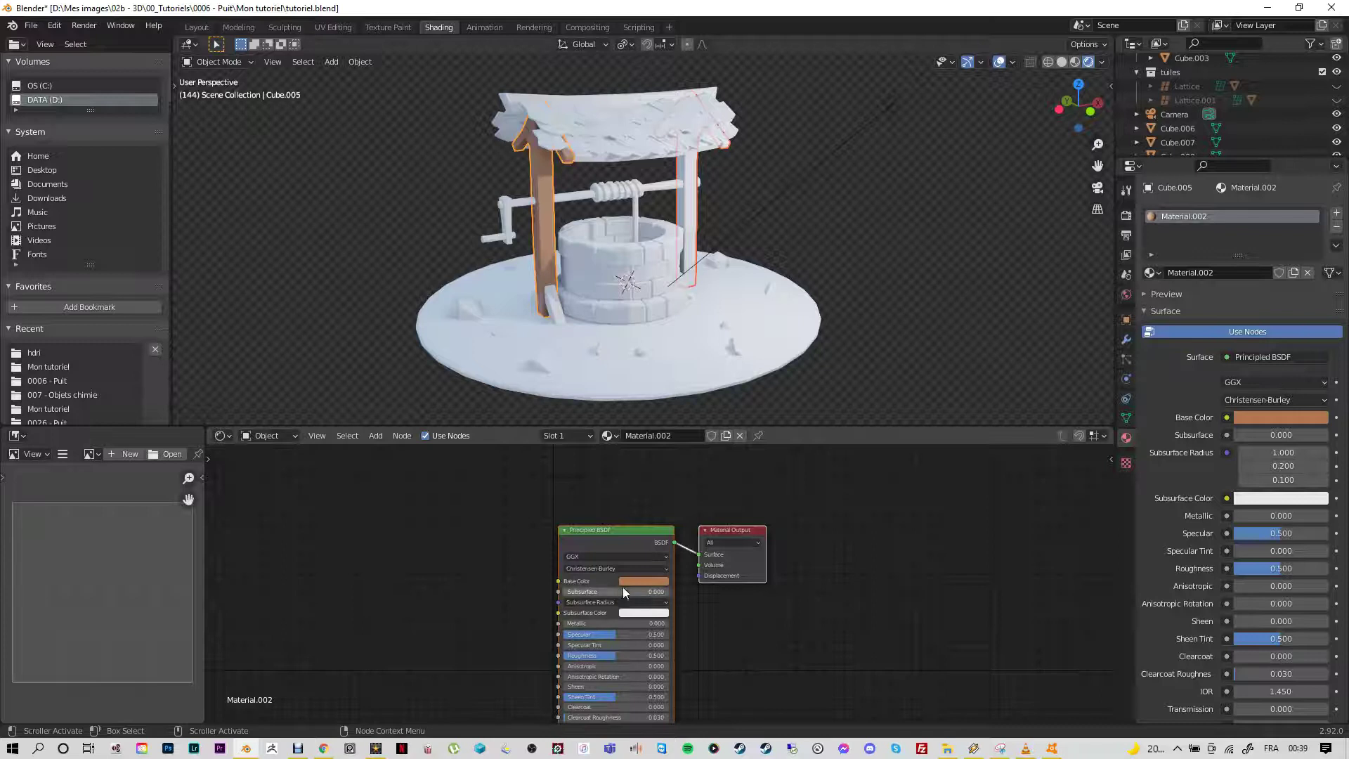
# Step: Try blue and purple base colours in the post's Principled BSDF node, and return it to brown
pyautogui.click(632, 581)
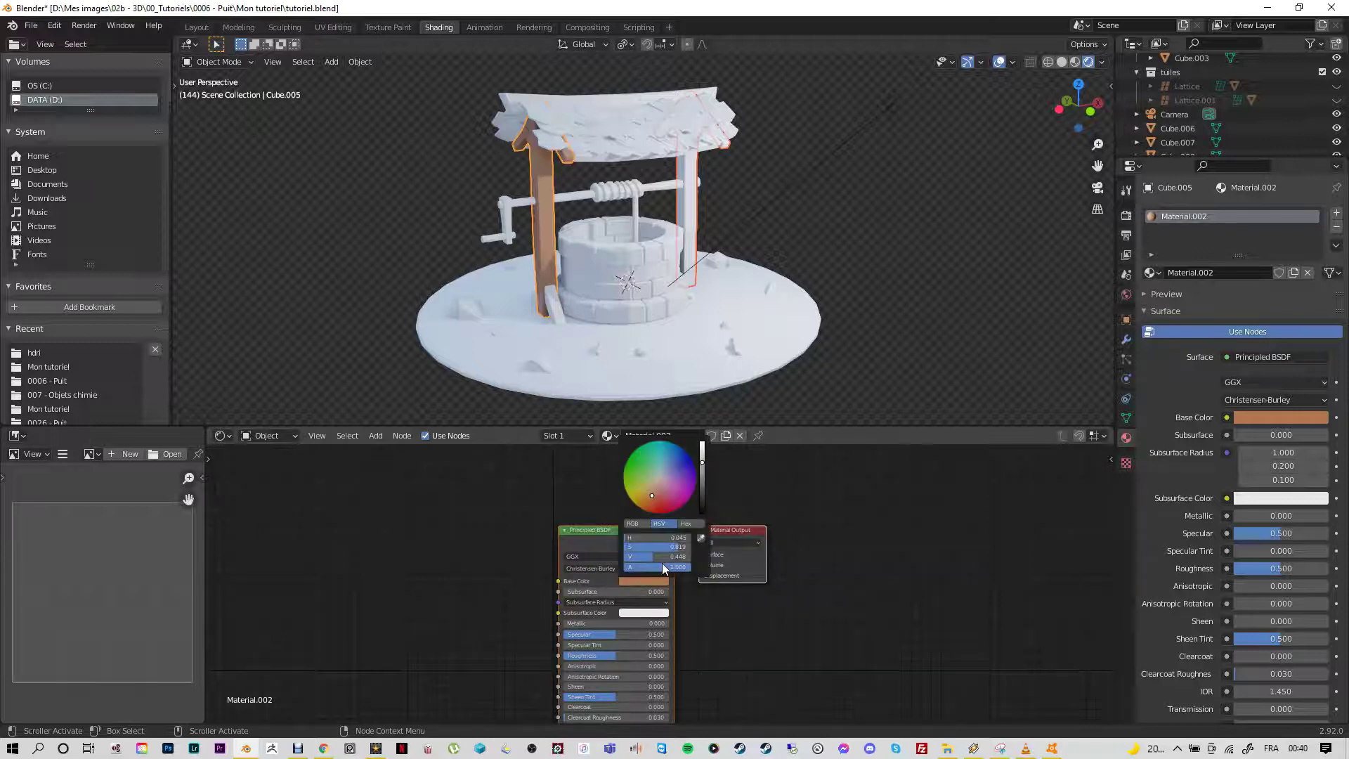
pyautogui.click(677, 466)
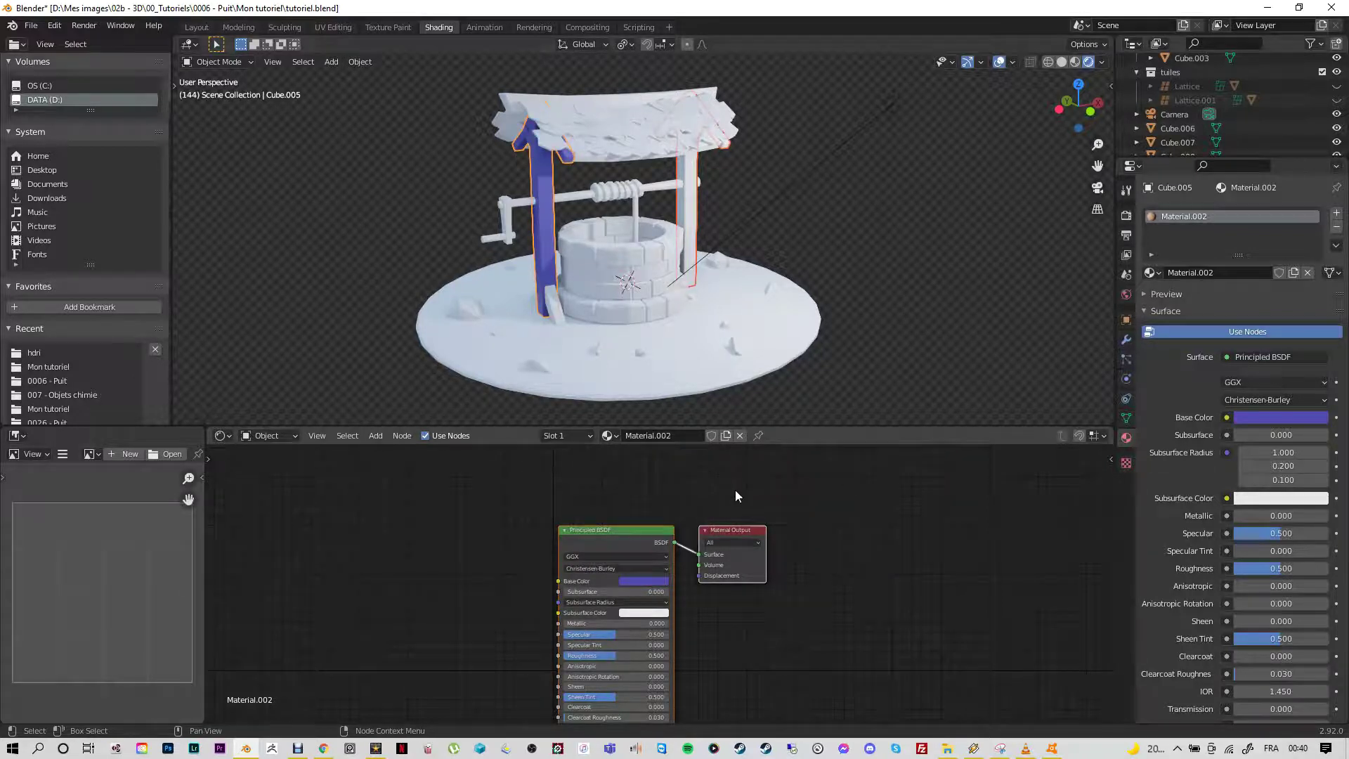
pyautogui.click(636, 582)
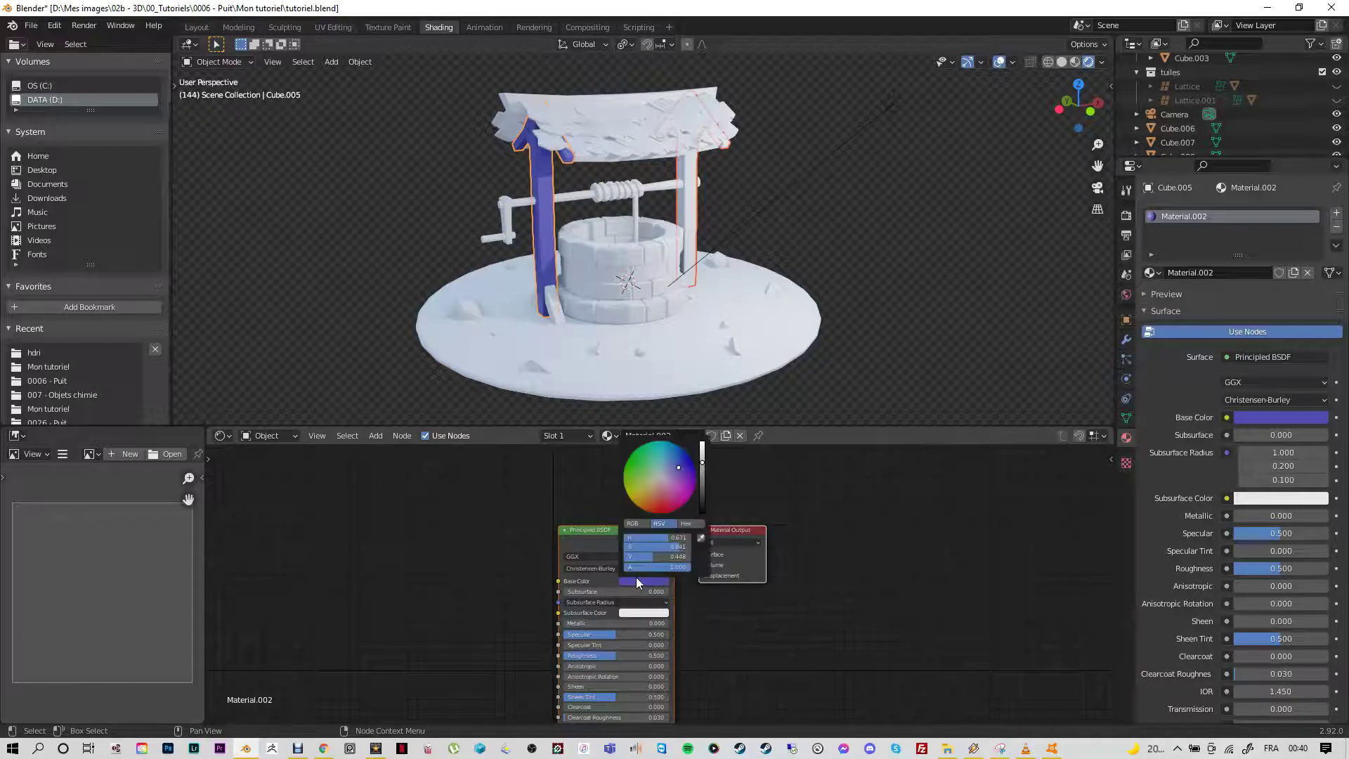
pyautogui.click(677, 489)
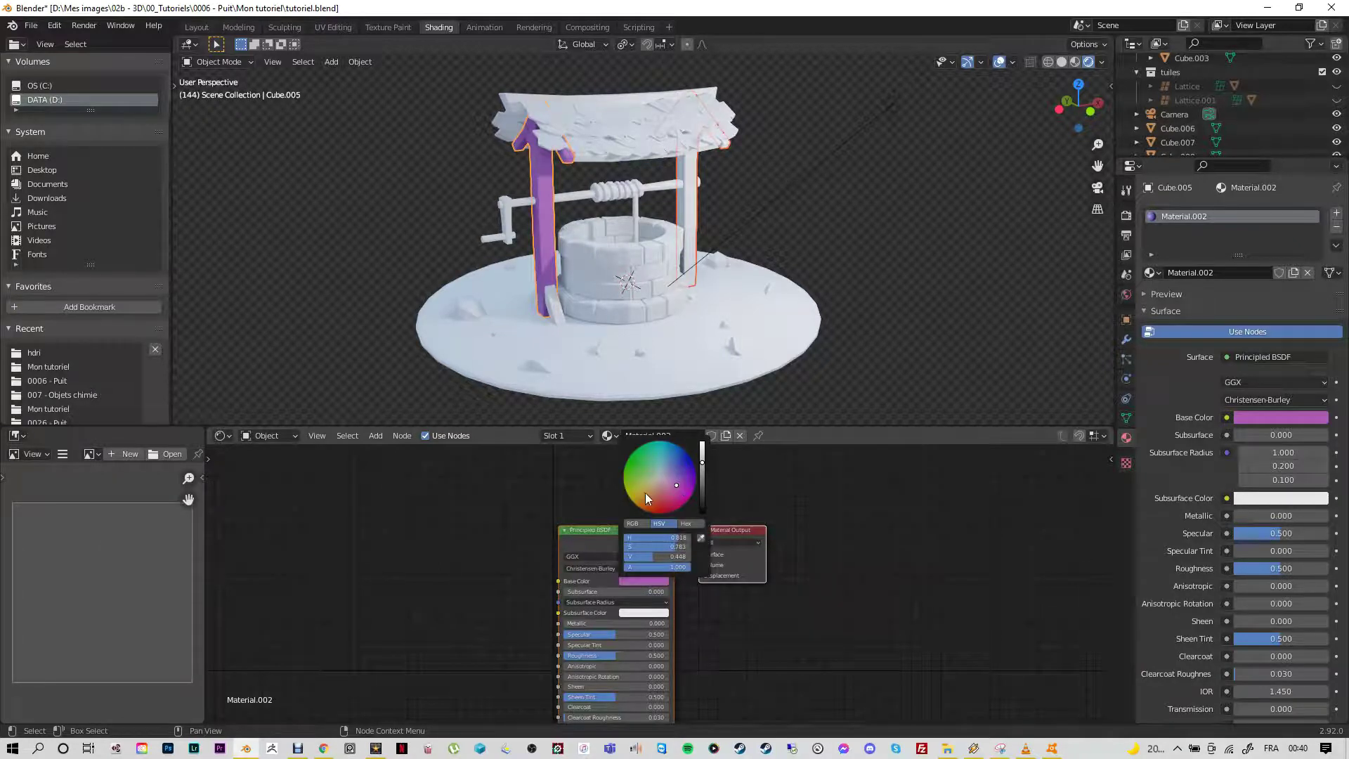
pyautogui.click(652, 497)
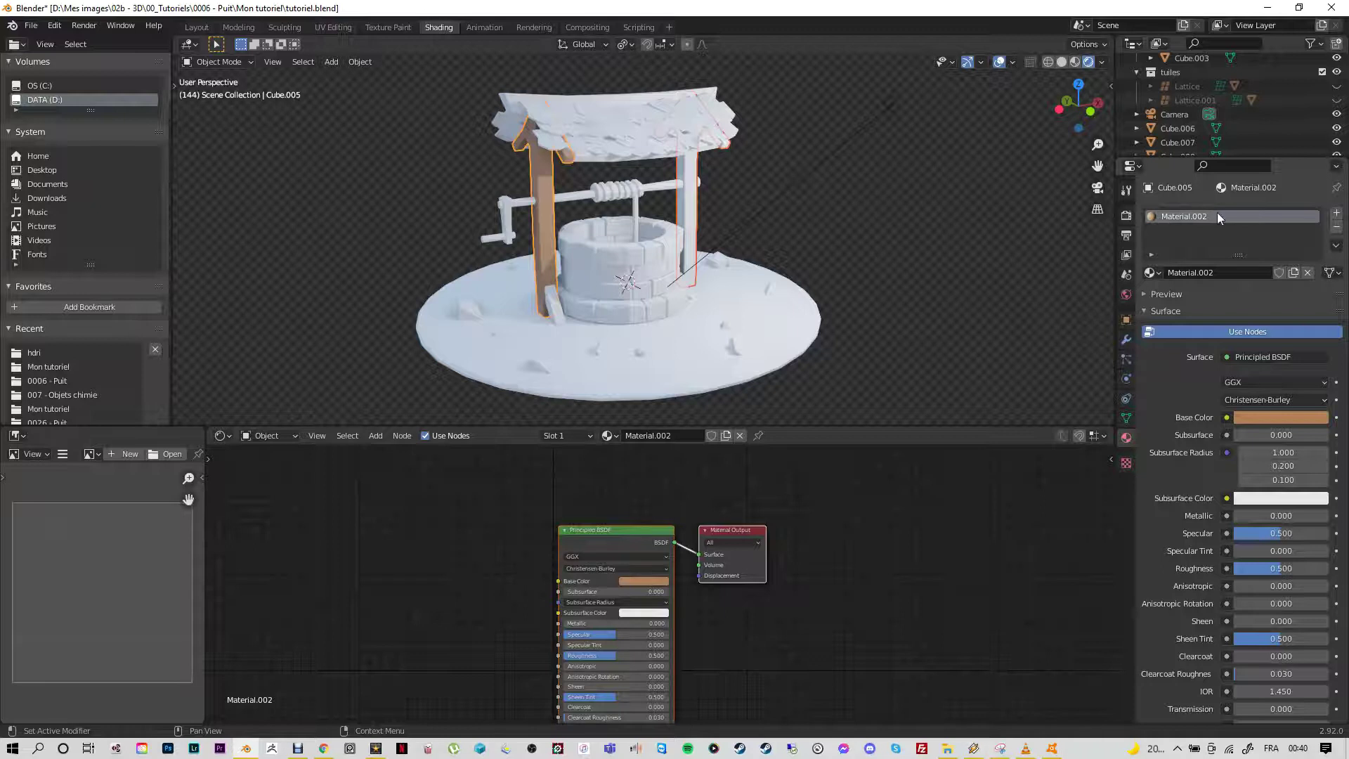
# Step: Remove the crank-side post's material, add a new one and set its base colour to a slightly darkened orange-brown
pyautogui.click(1336, 229)
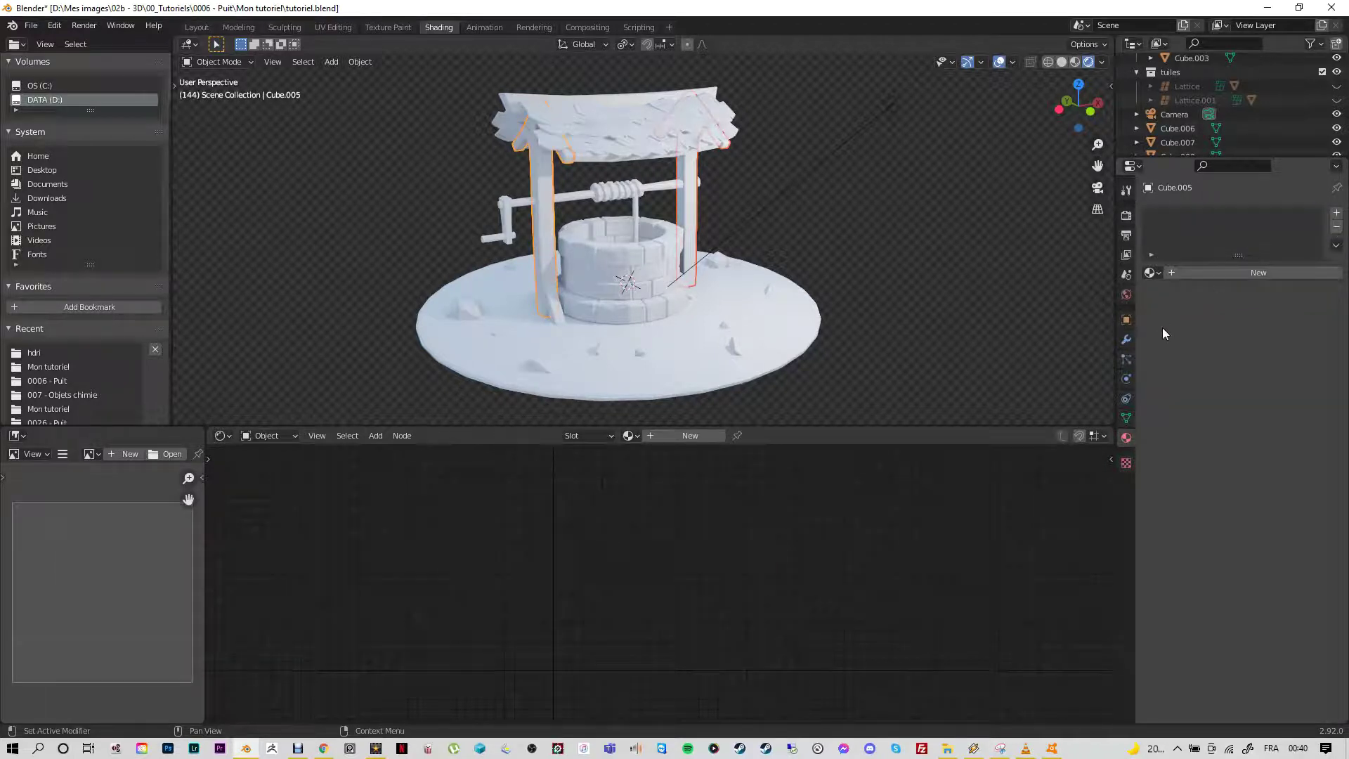
pyautogui.click(1250, 272)
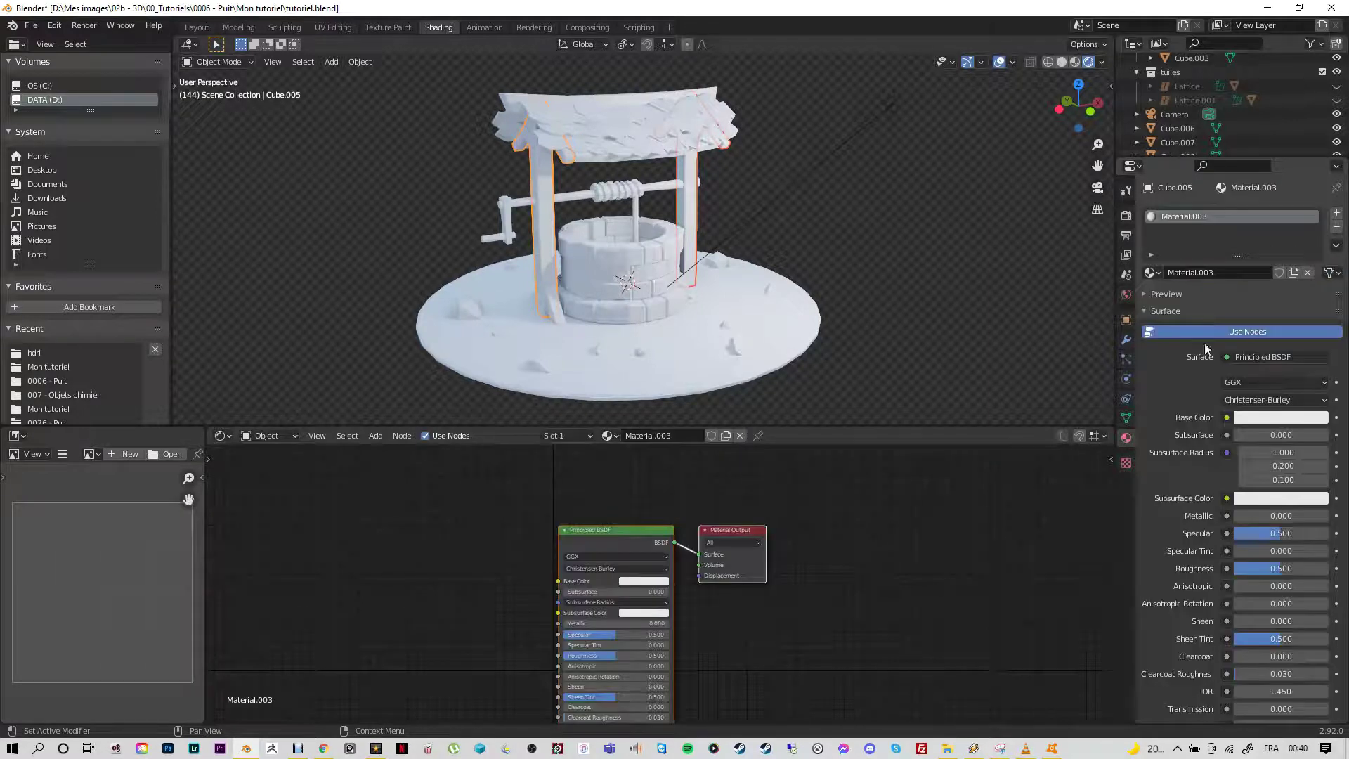
pyautogui.click(1266, 417)
pyautogui.click(1272, 417)
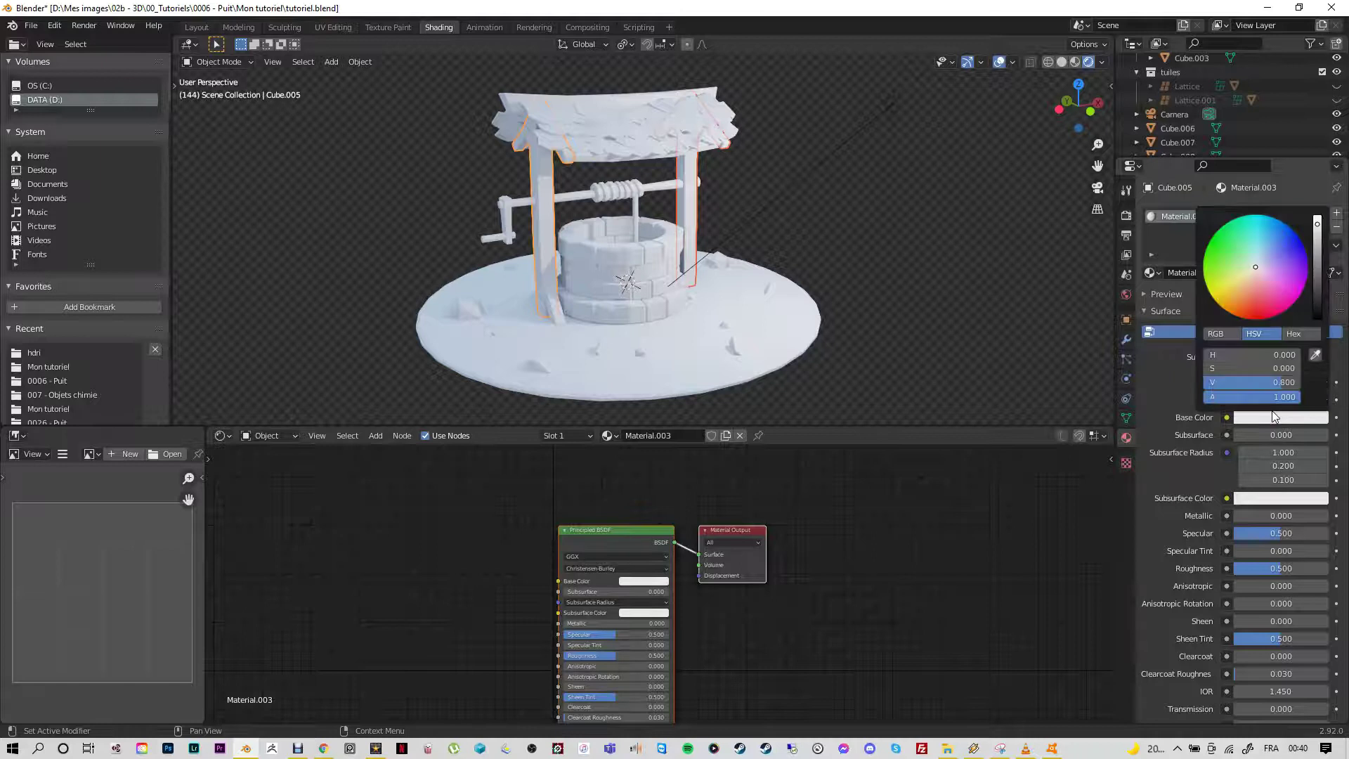
pyautogui.click(1241, 297)
pyautogui.click(1242, 290)
pyautogui.moveTo(1317, 224); pyautogui.dragTo(1317, 249)
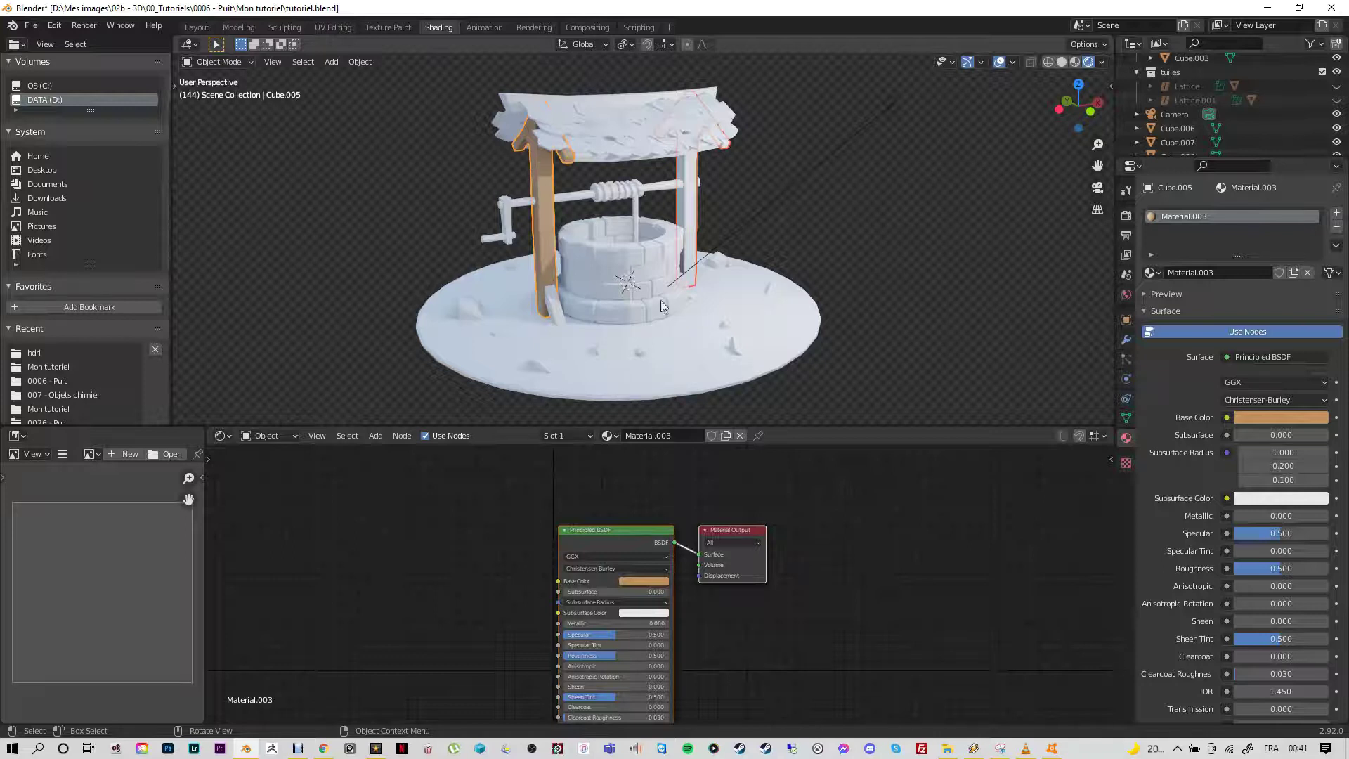
# Step: Link the crank-side post's material to the opposite post, the small brace, the winch axle and crank, and the roof beams
pyautogui.moveTo(683, 326)
pyautogui.mouseDown(button='middle')
pyautogui.moveTo(680, 280)
pyautogui.moveTo(679, 338)
pyautogui.mouseUp(button='middle')
pyautogui.click(686, 268)
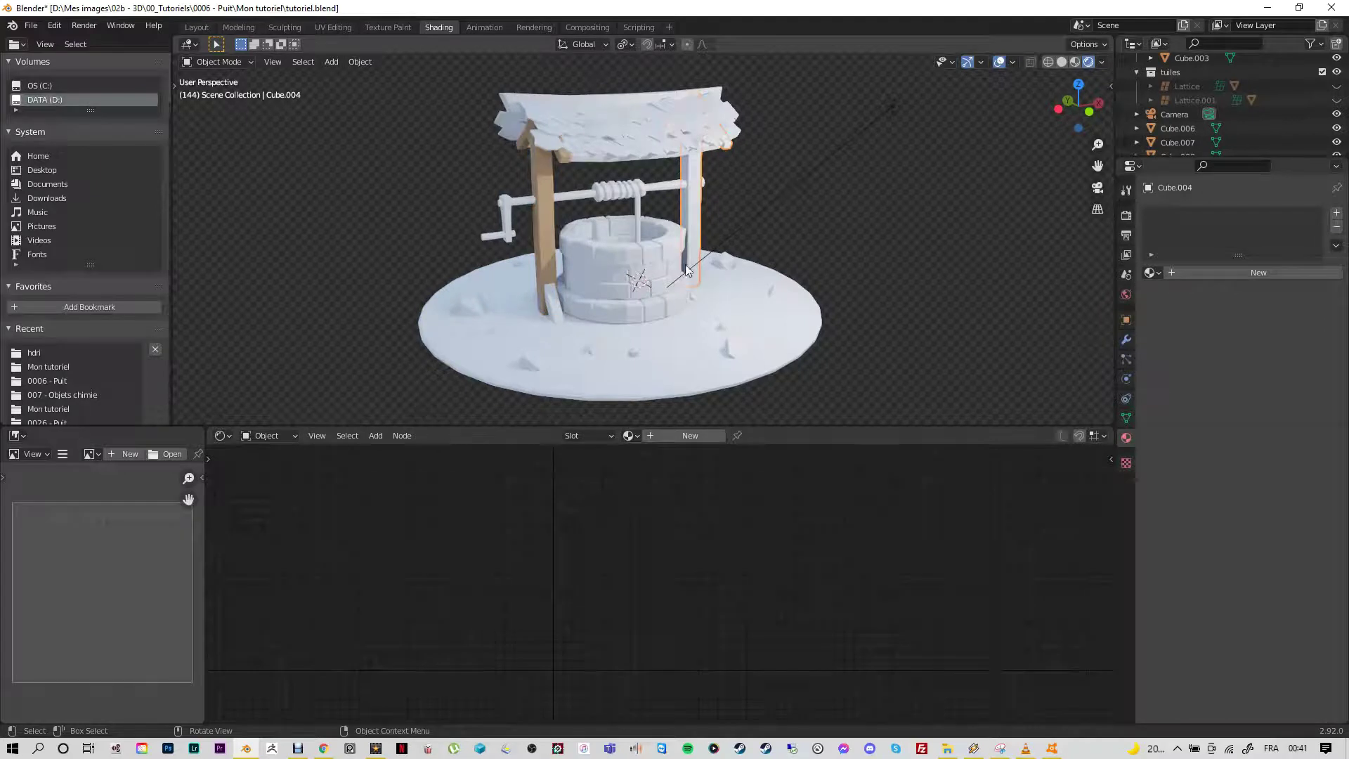
pyautogui.moveTo(478, 309); pyautogui.dragTo(477, 289, button='middle')
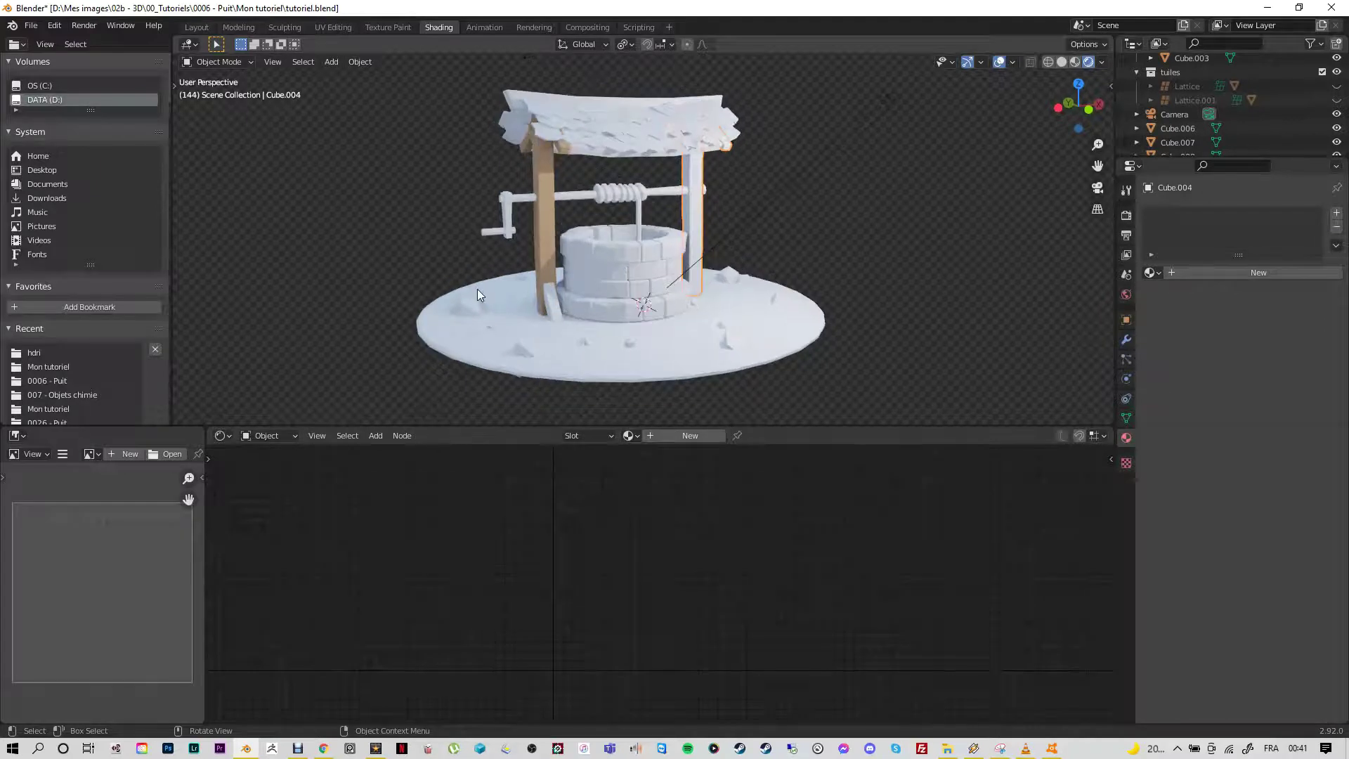
pyautogui.keyDown('shift'); pyautogui.click(550, 299); pyautogui.keyUp('shift')
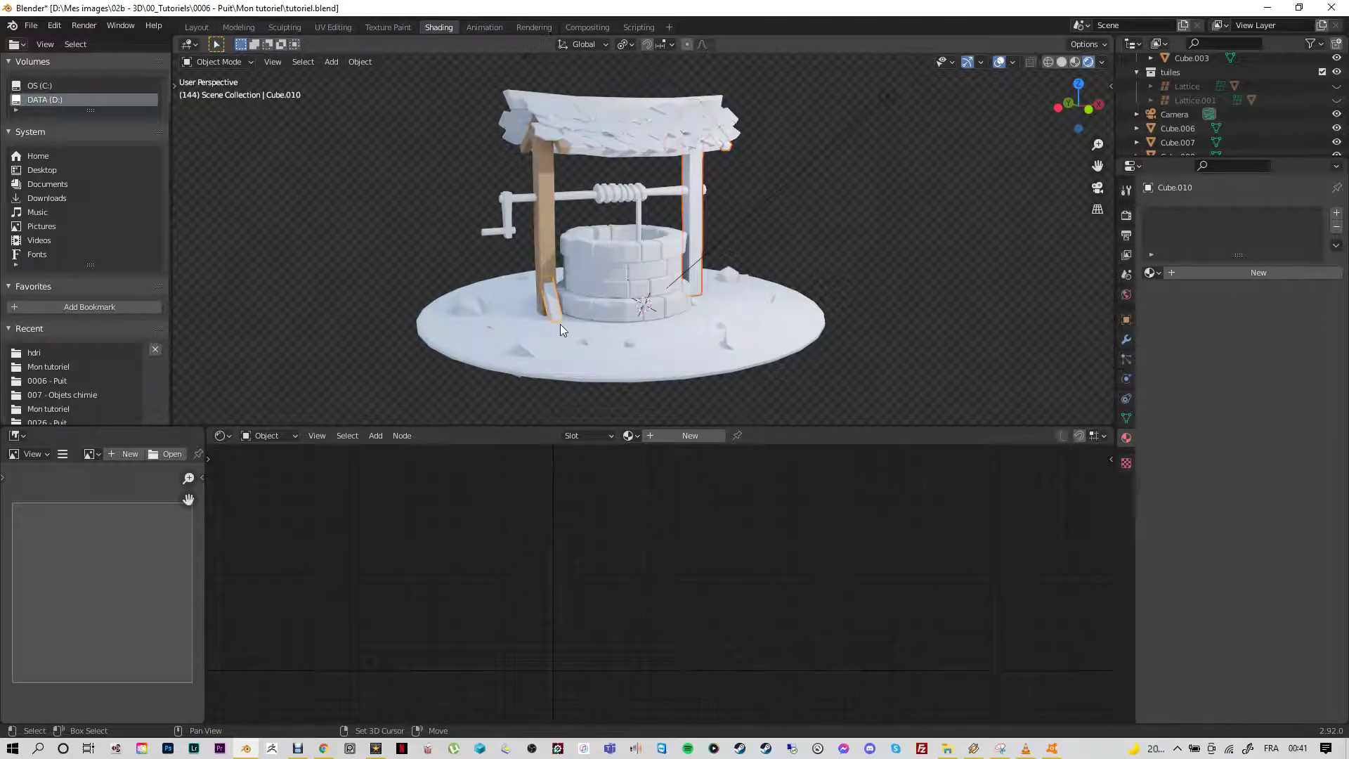
pyautogui.keyDown('shift'); pyautogui.click(569, 197); pyautogui.keyUp('shift')
pyautogui.keyDown('shift'); pyautogui.click(489, 231); pyautogui.keyUp('shift')
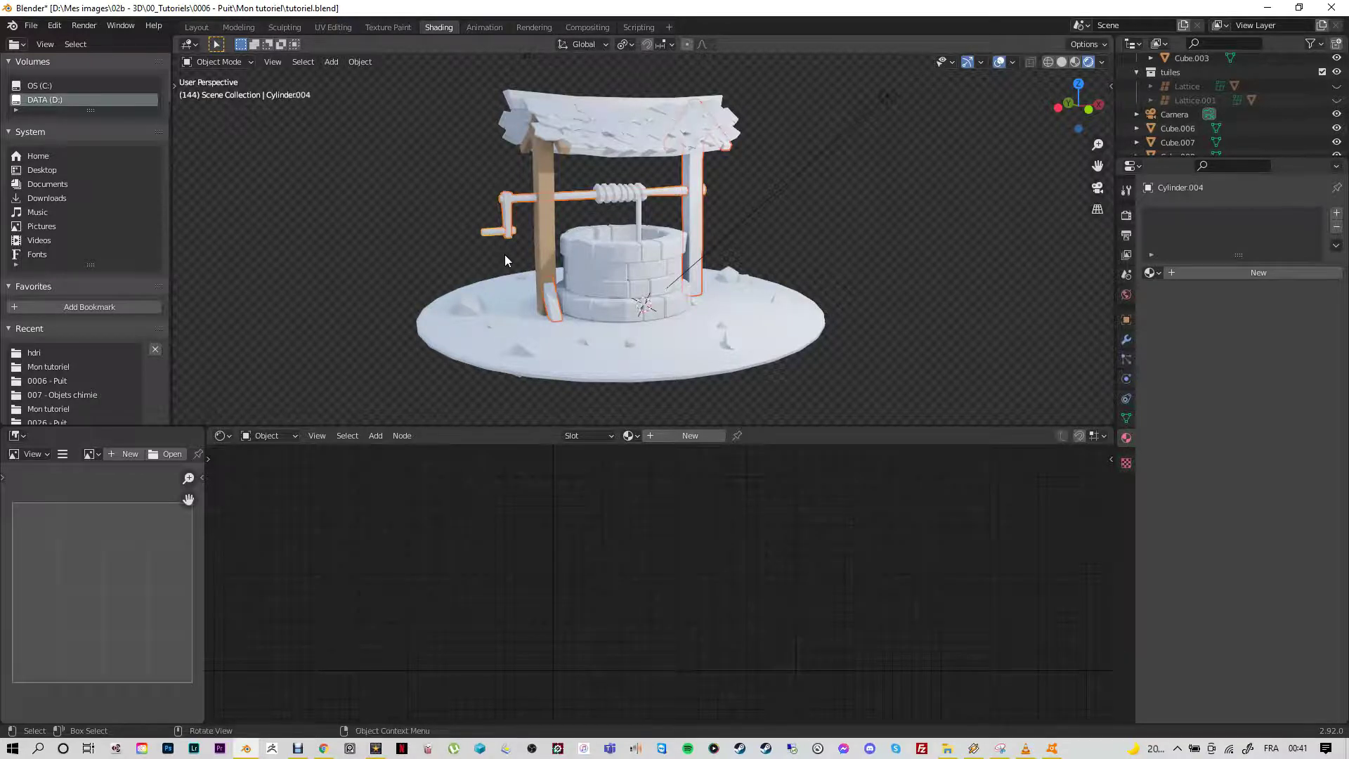
pyautogui.moveTo(504, 255); pyautogui.dragTo(601, 164, button='middle')
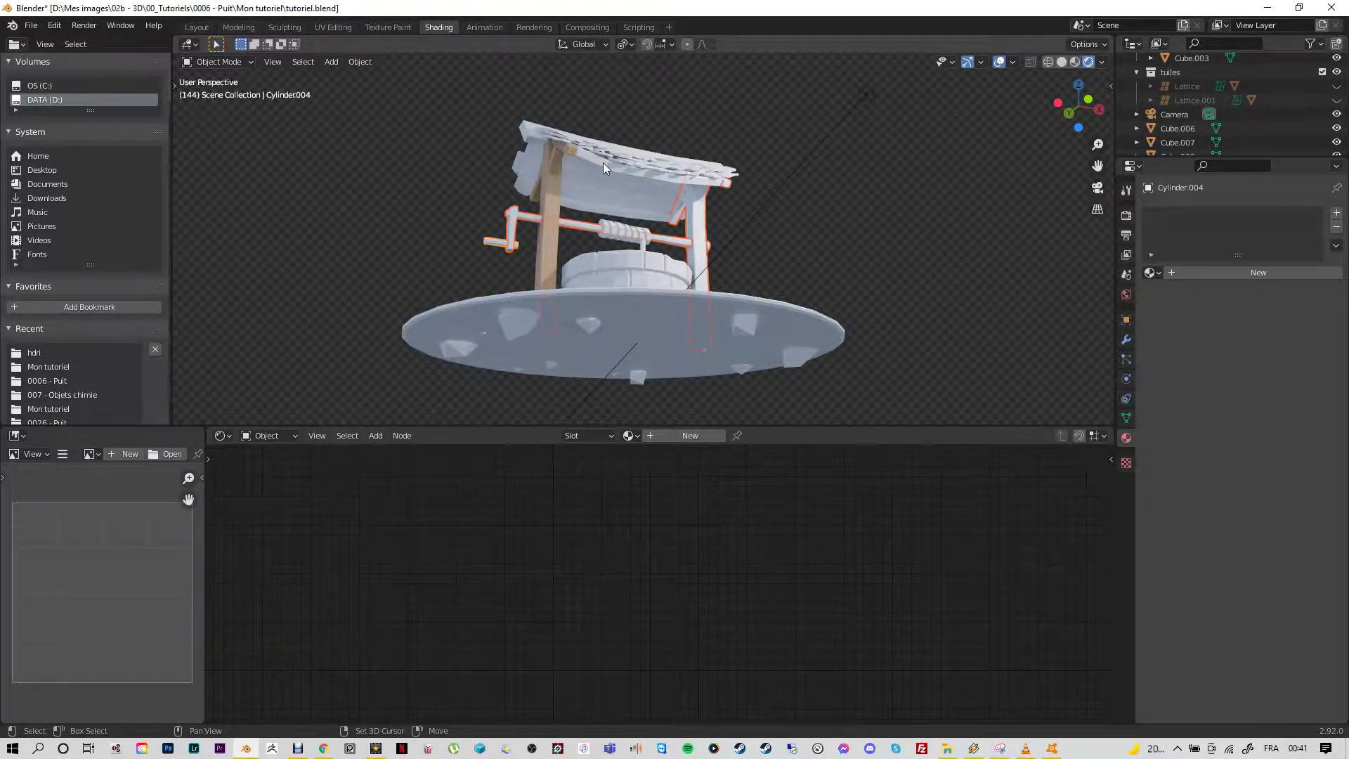
pyautogui.keyDown('shift'); pyautogui.click(603, 163); pyautogui.keyUp('shift')
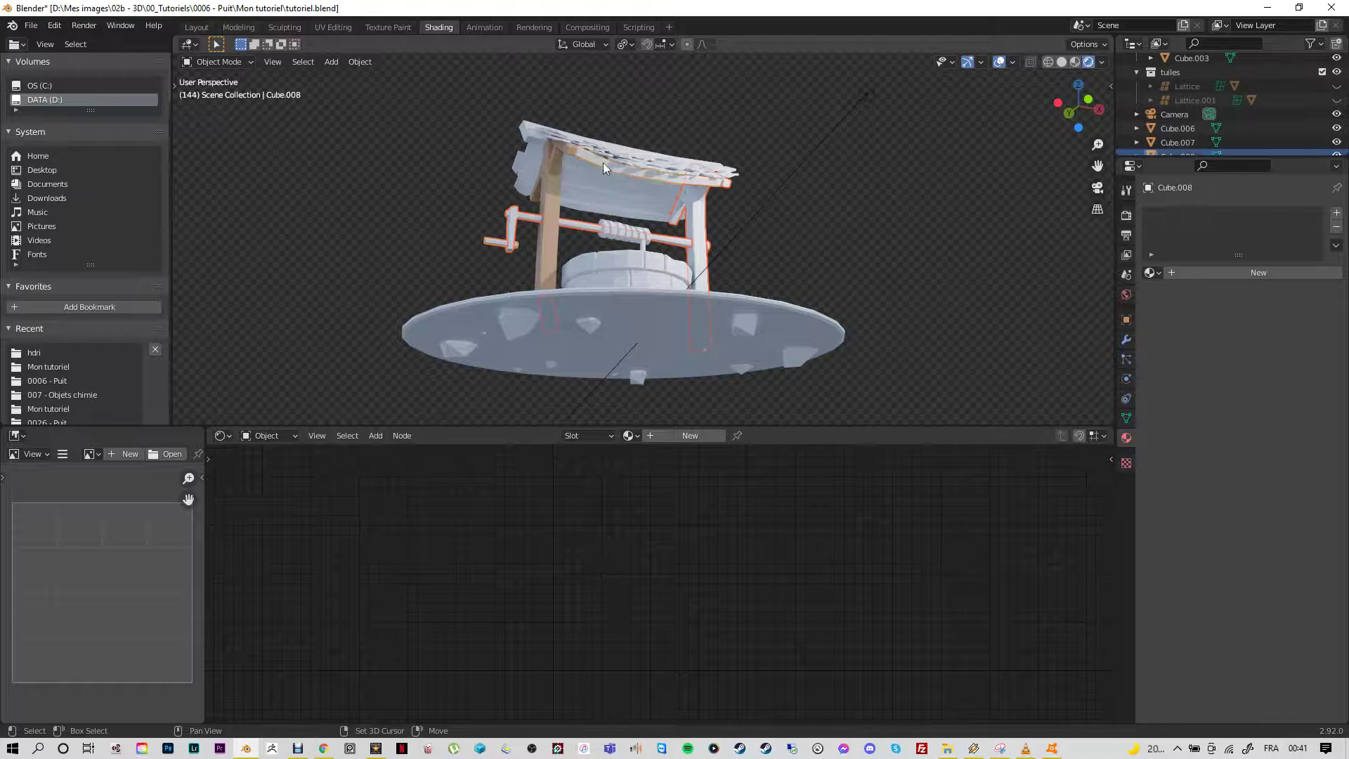
pyautogui.keyDown('shift'); pyautogui.click(585, 209); pyautogui.keyUp('shift')
pyautogui.moveTo(626, 208); pyautogui.dragTo(624, 159, button='middle')
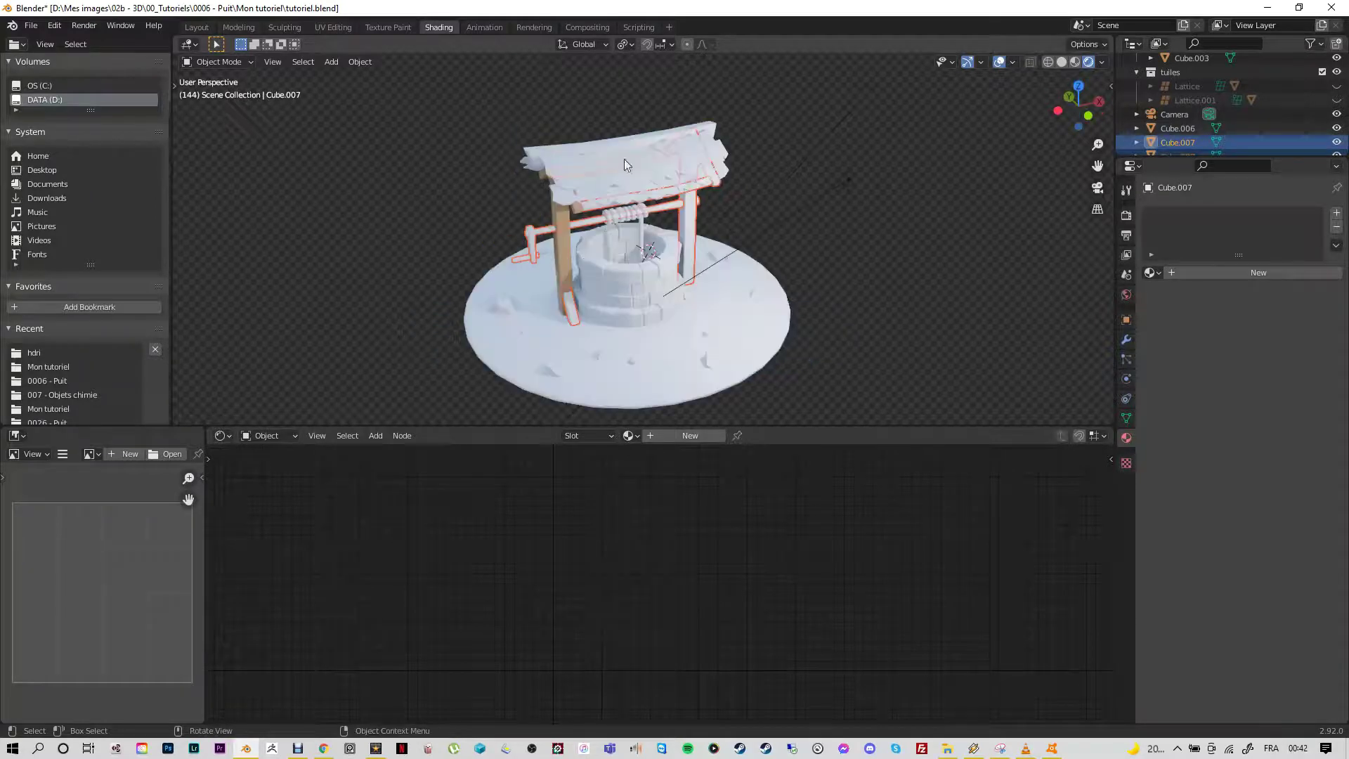
pyautogui.keyDown('shift'); pyautogui.click(565, 254); pyautogui.keyUp('shift')
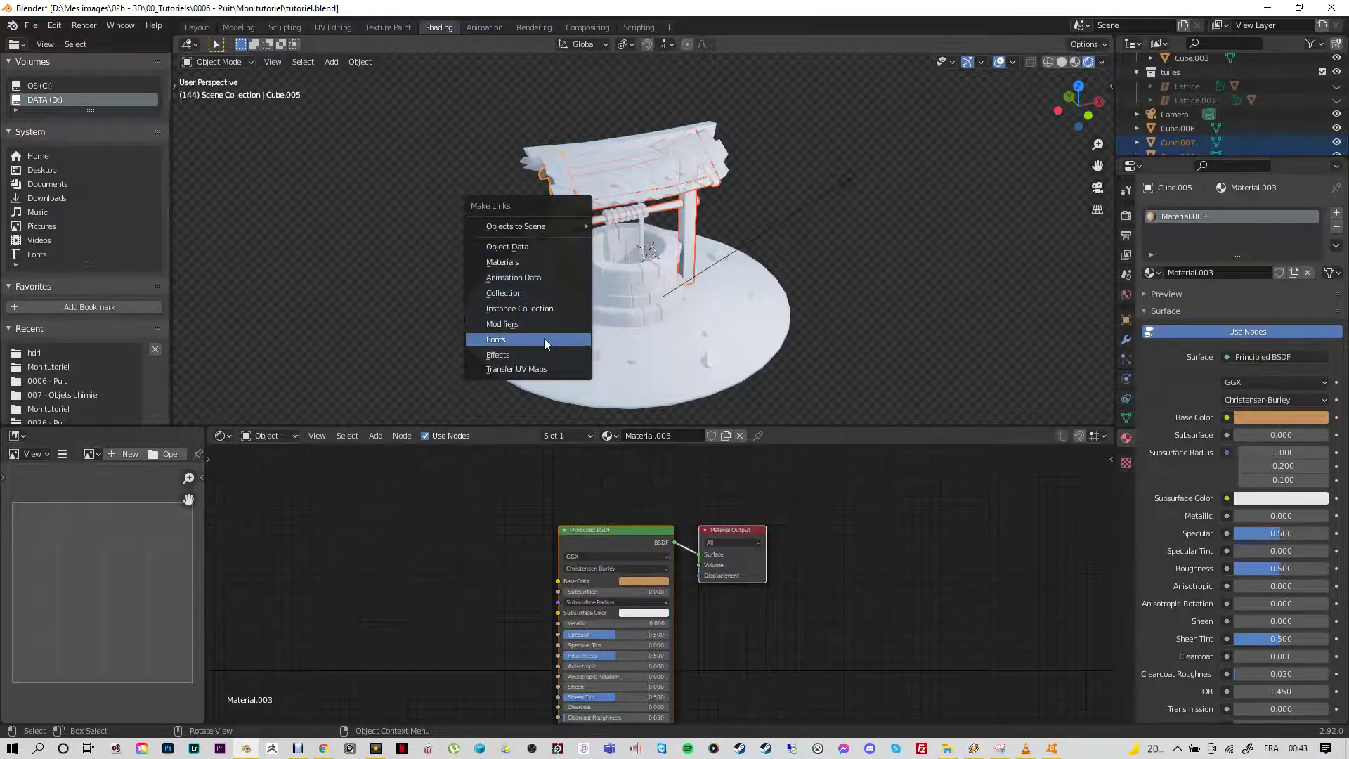
pyautogui.click(532, 263)
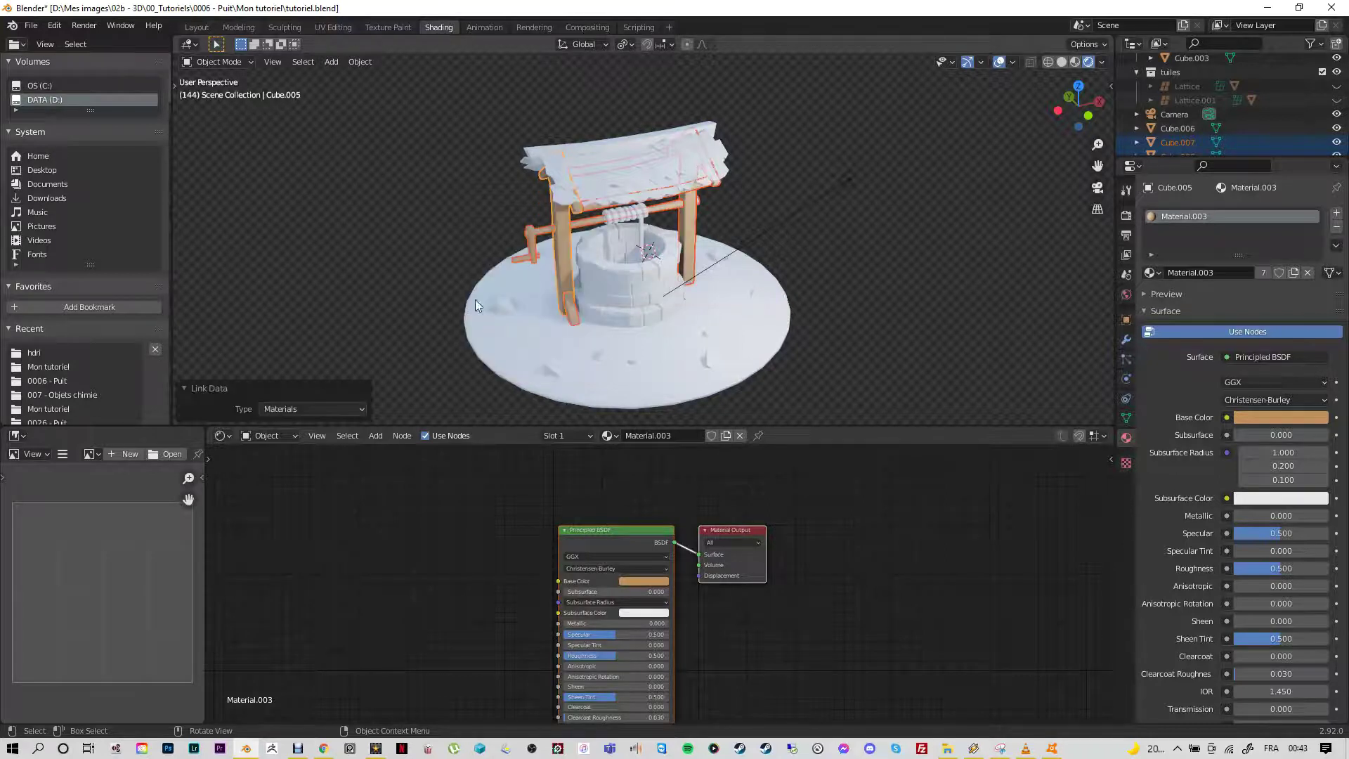
pyautogui.moveTo(573, 301)
pyautogui.mouseDown(button='middle')
pyautogui.moveTo(587, 258)
pyautogui.moveTo(508, 301)
pyautogui.moveTo(575, 296)
pyautogui.mouseUp(button='middle')
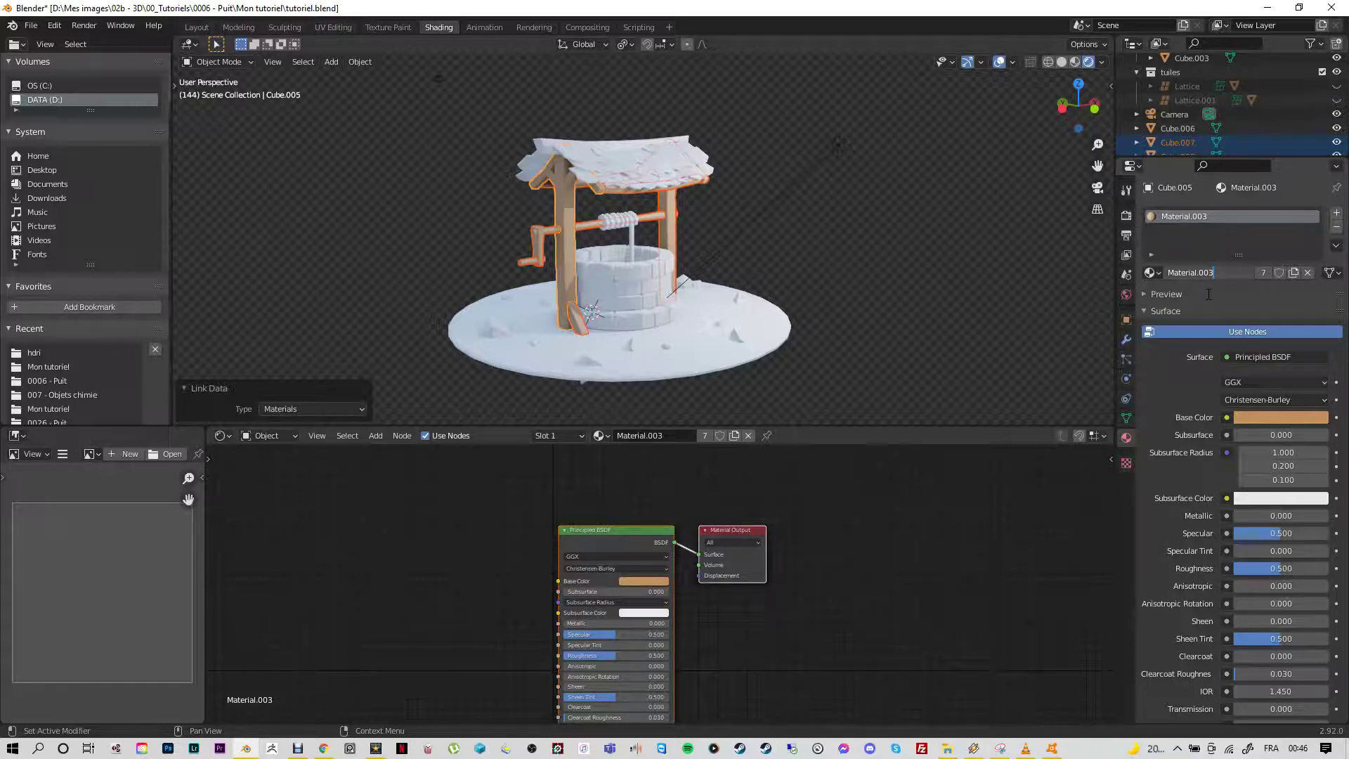
# Step: Rename the shared wood material to "bois clair"
pyautogui.hotkey('ctrl', 'a')
pyautogui.click(1219, 272)
pyautogui.moveTo(1222, 273); pyautogui.dragTo(1158, 273)
pyautogui.write('bois clair')
pyautogui.press('Return')
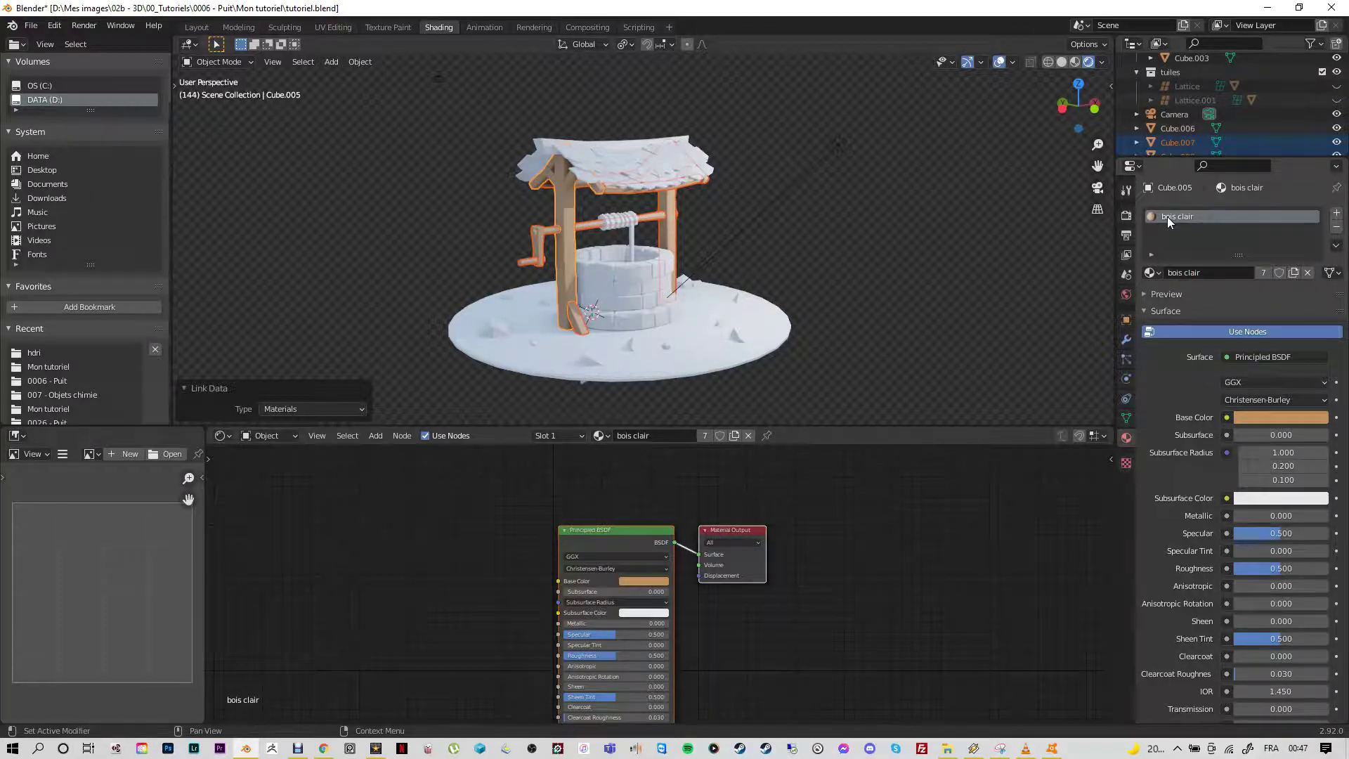
pyautogui.click(1210, 273)
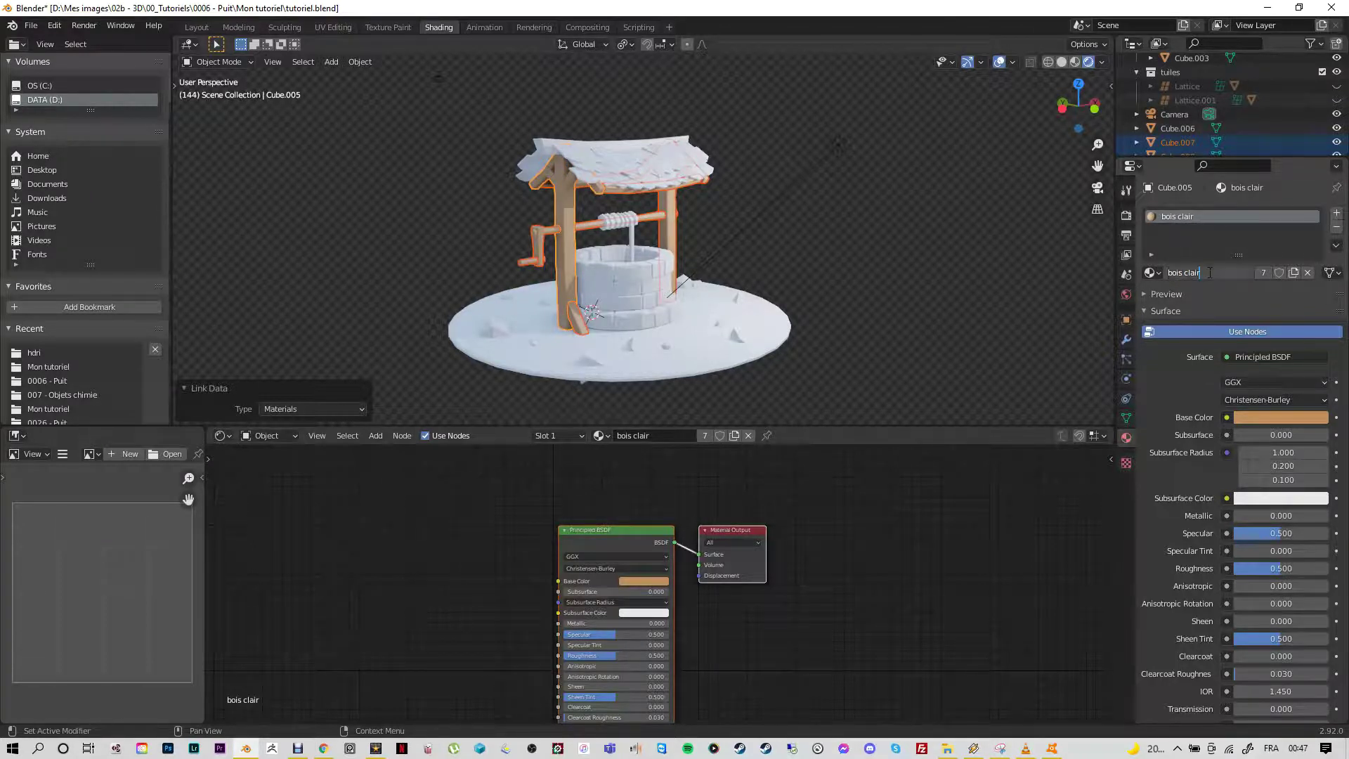
pyautogui.press('Home')
pyautogui.press('End')
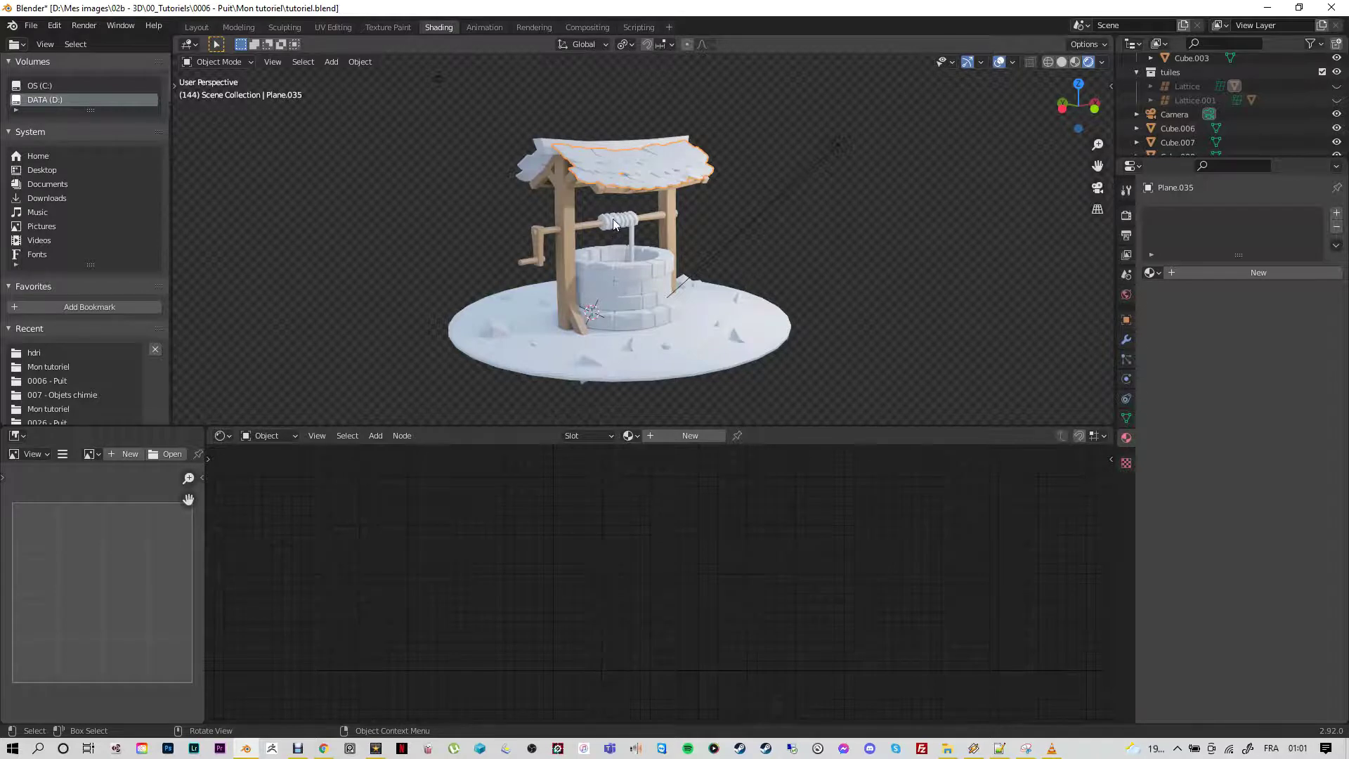
# Step: Add a new material to the selected slope of roof tiles and name it "briques"
pyautogui.press('o')
pyautogui.click(1253, 272)
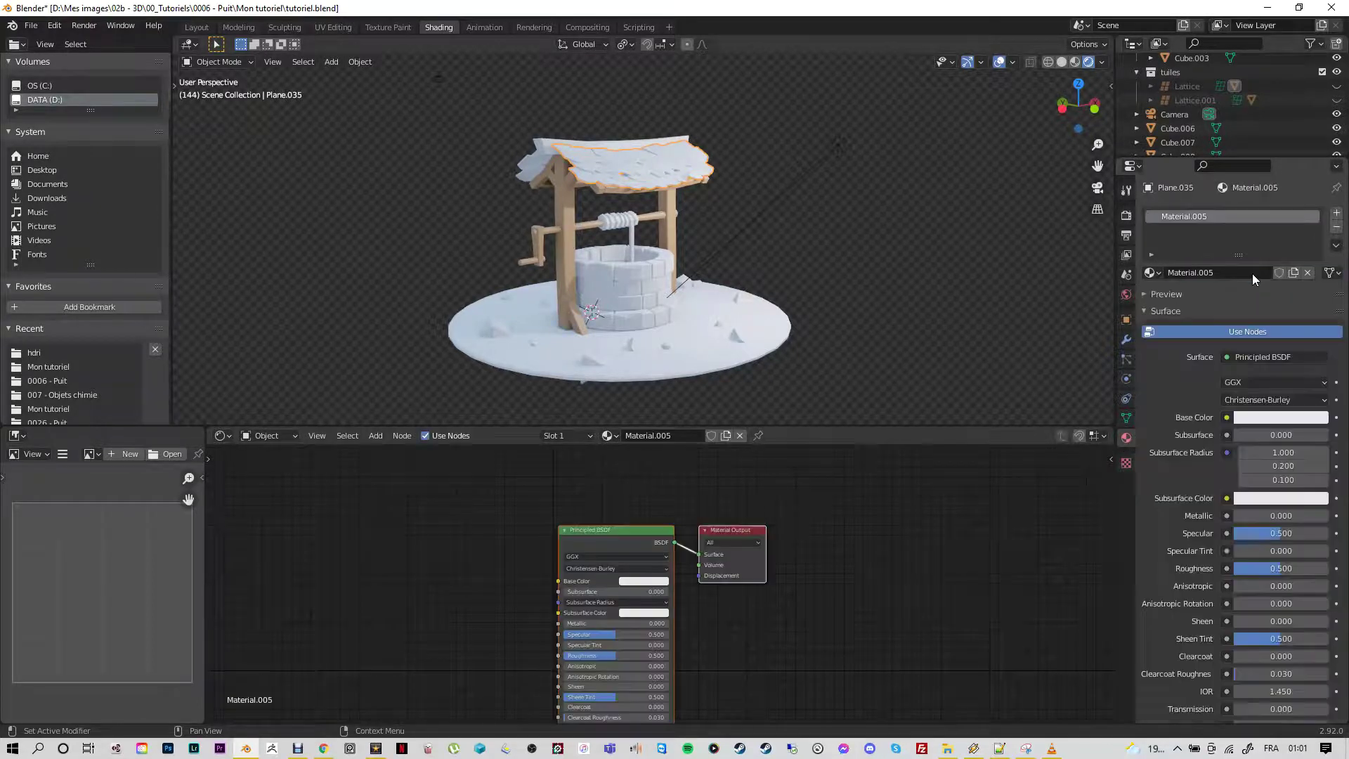
pyautogui.click(1220, 272)
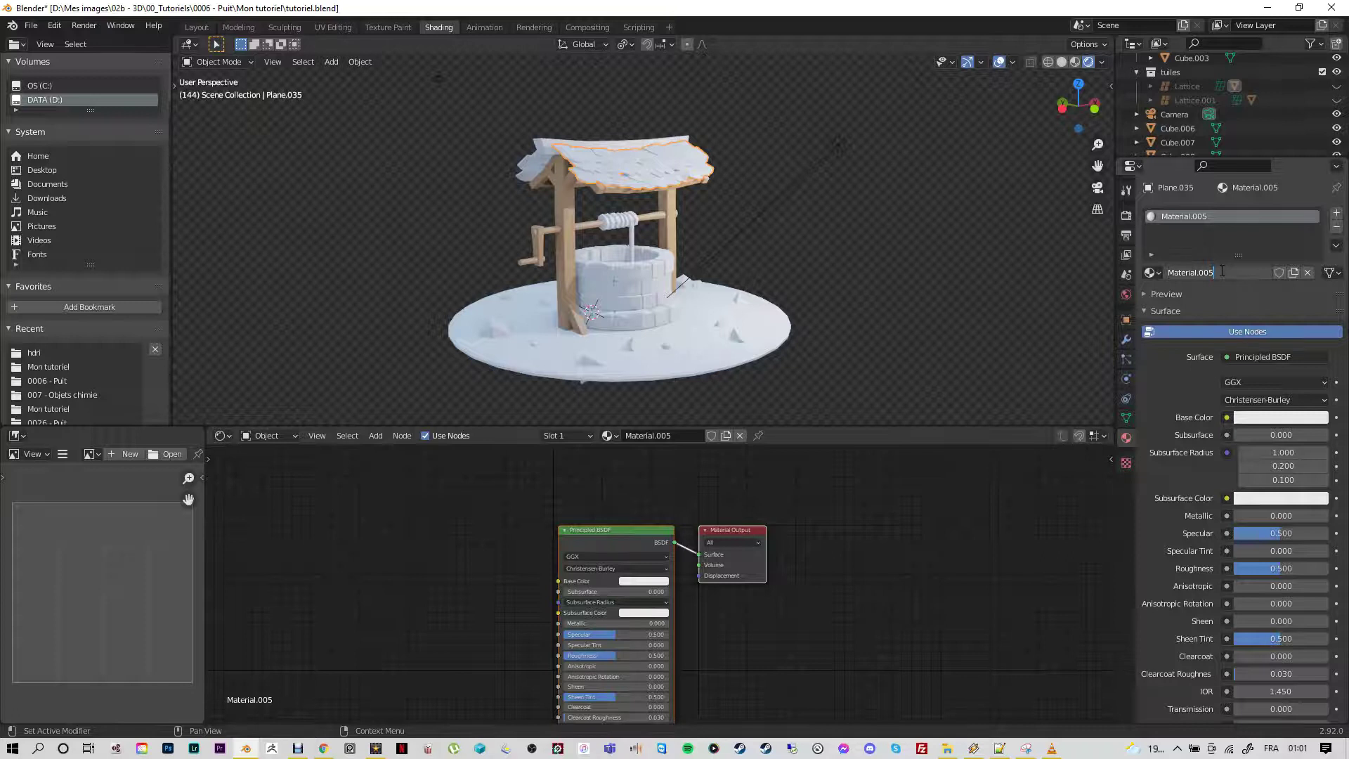
pyautogui.hotkey('ctrl', 'a')
pyautogui.write('briques')
pyautogui.press('Return')
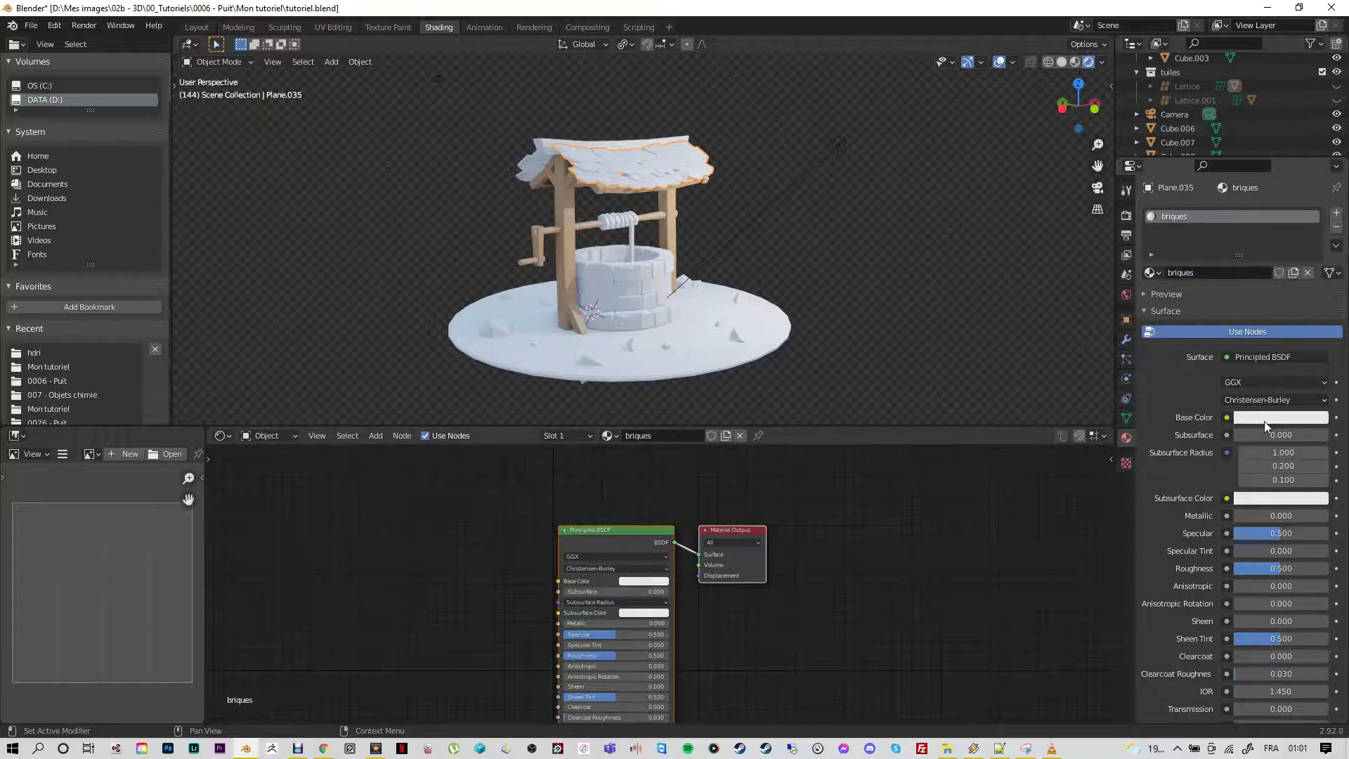
# Step: Set the "briques" base colour to a darkened pinkish red with hue 0.981, saturation 0.879 and value 0.517
pyautogui.click(1263, 420)
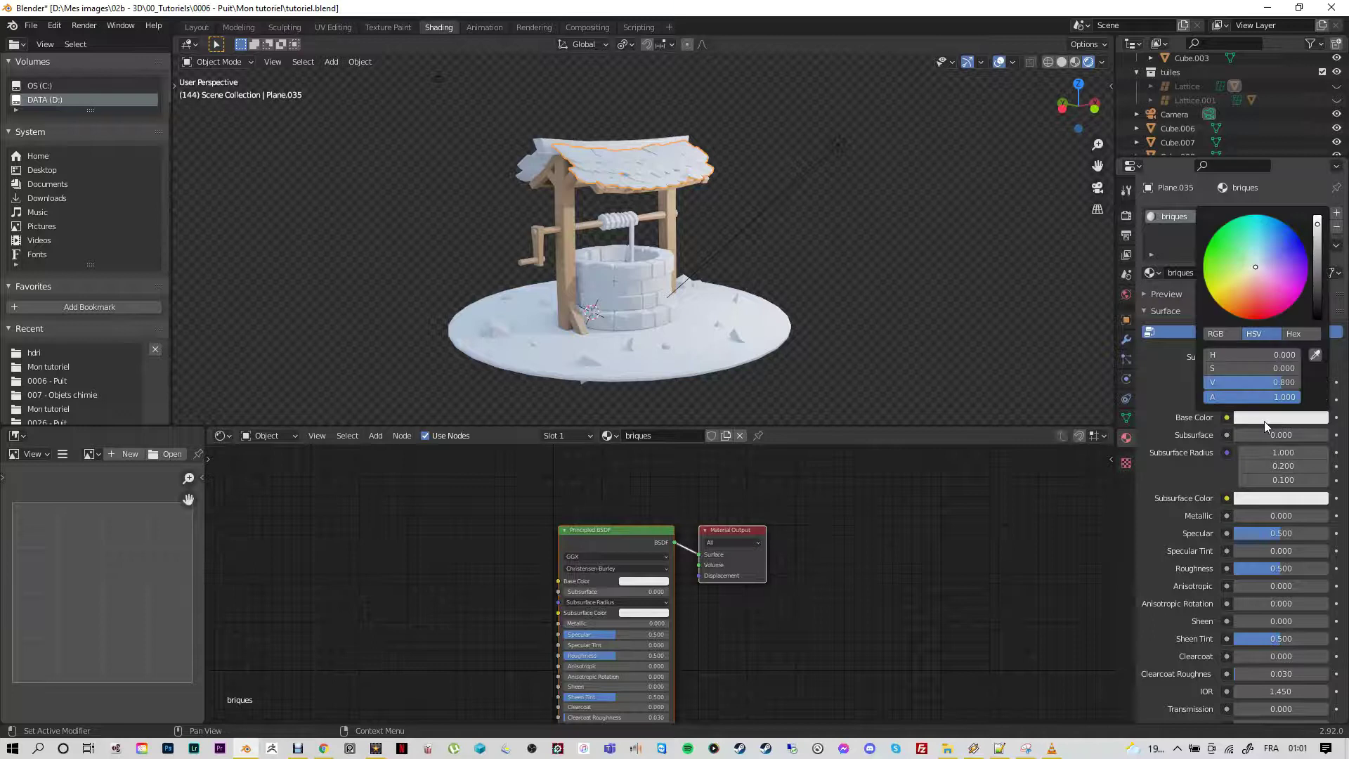
pyautogui.click(1263, 302)
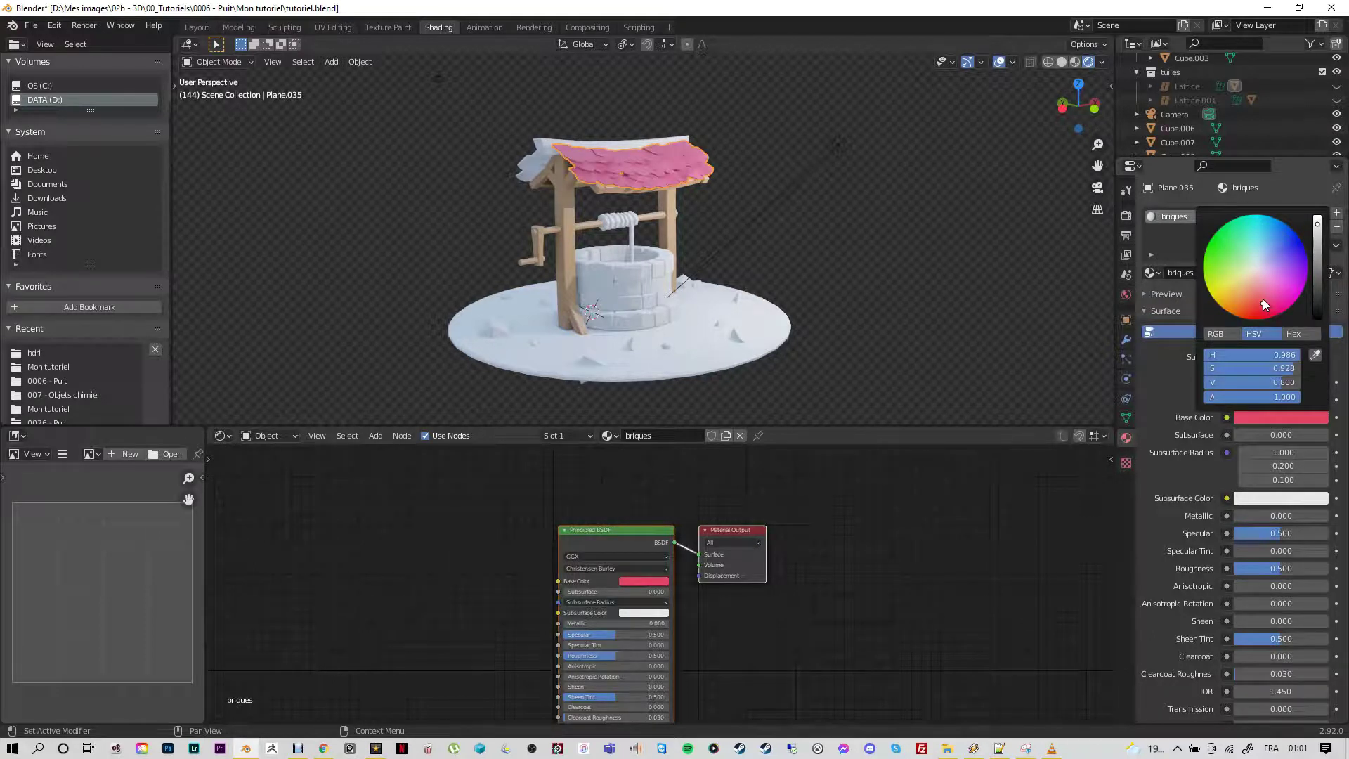
pyautogui.click(1263, 299)
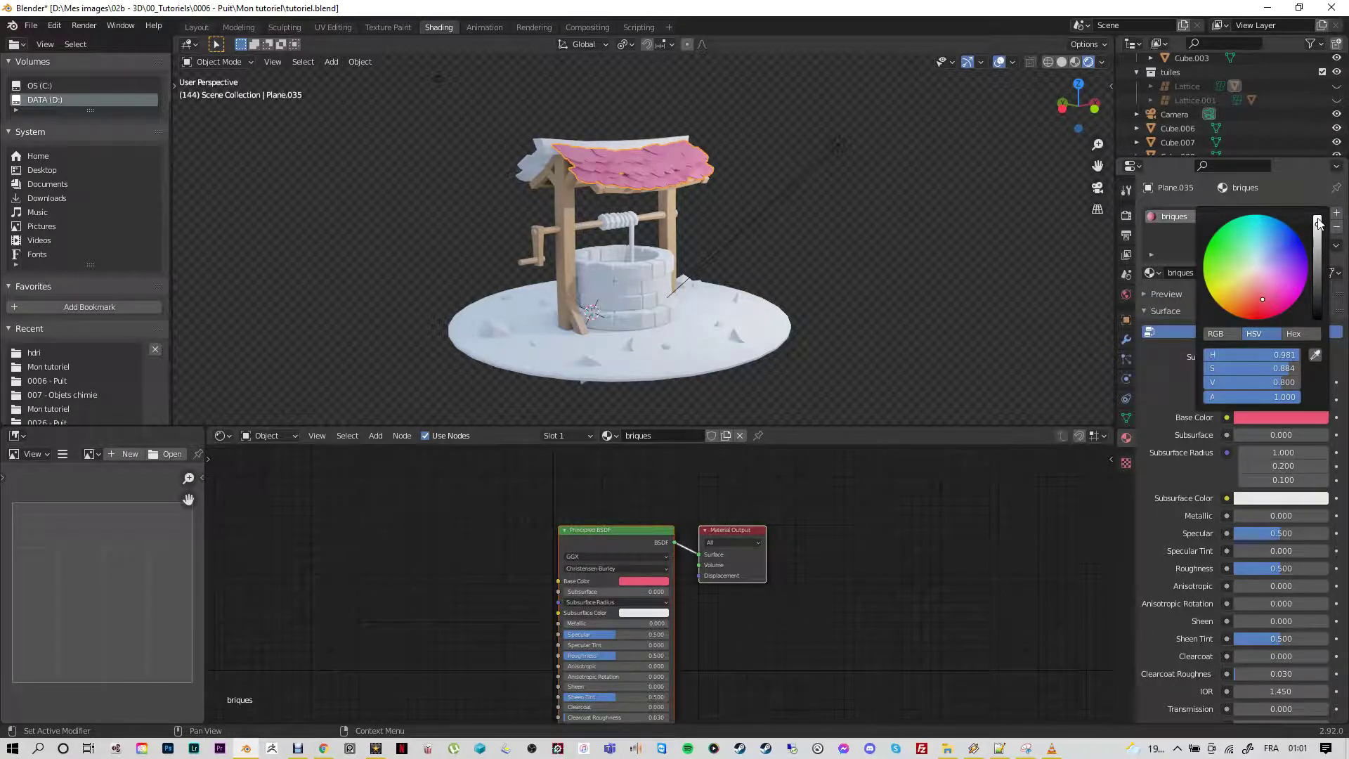
pyautogui.moveTo(1318, 226); pyautogui.dragTo(1319, 244)
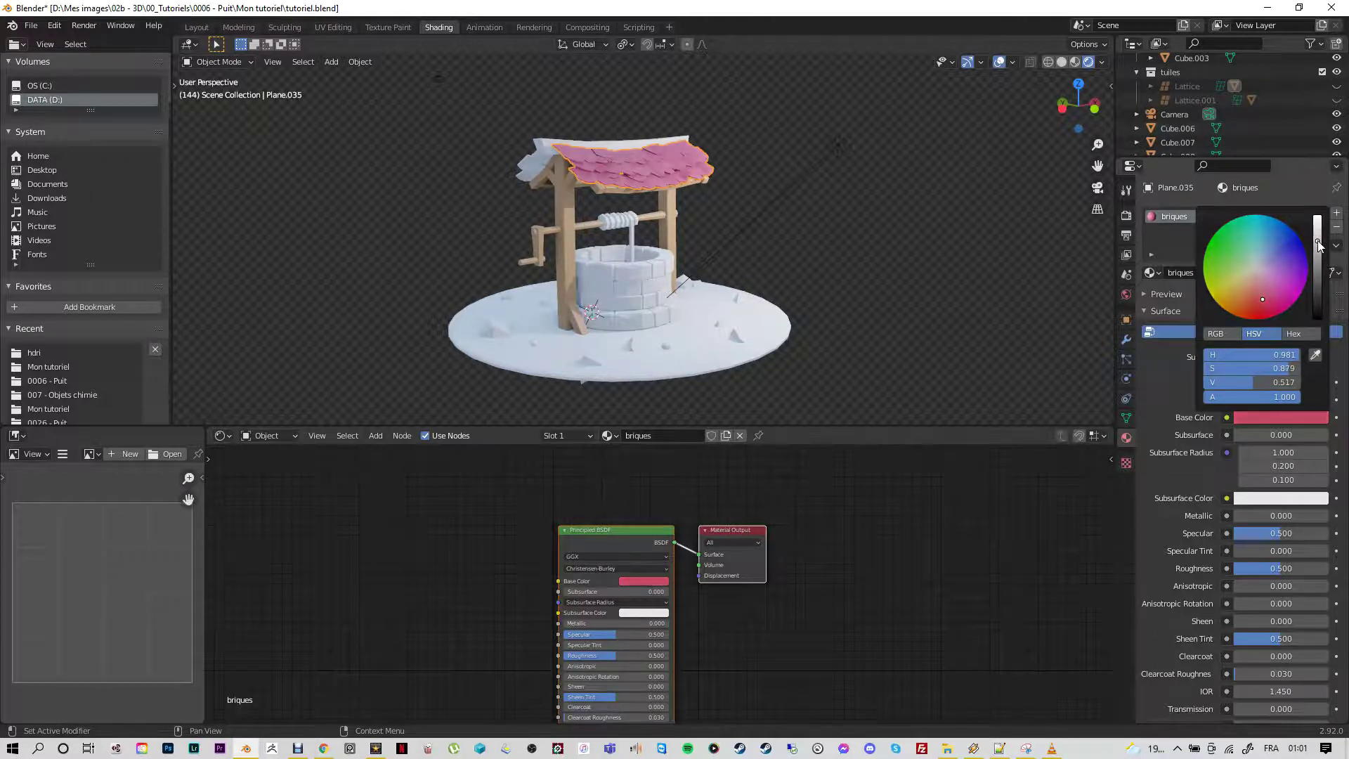
# Step: Link the "briques" material from the coloured roof slope to the tiles on the opposite slope
pyautogui.moveTo(1033, 406); pyautogui.dragTo(635, 326, button='middle')
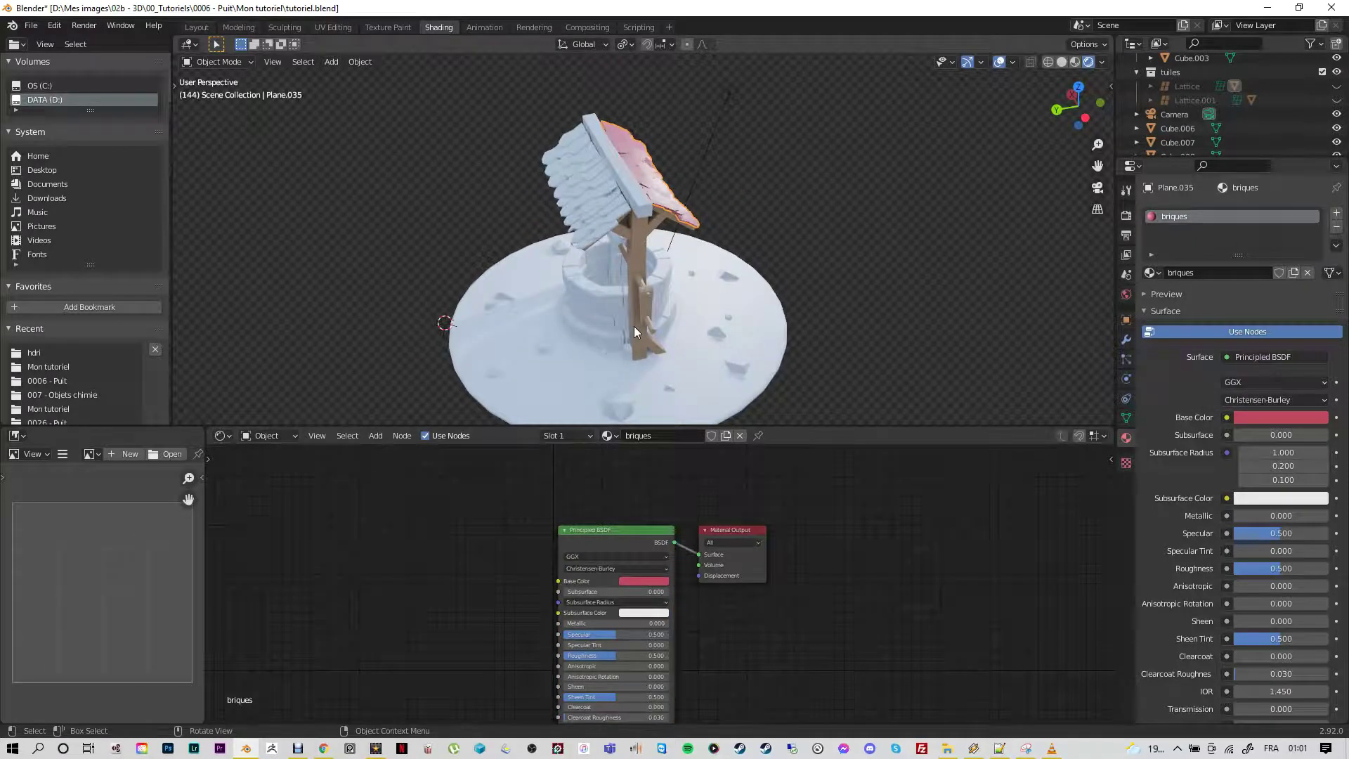
pyautogui.click(579, 201)
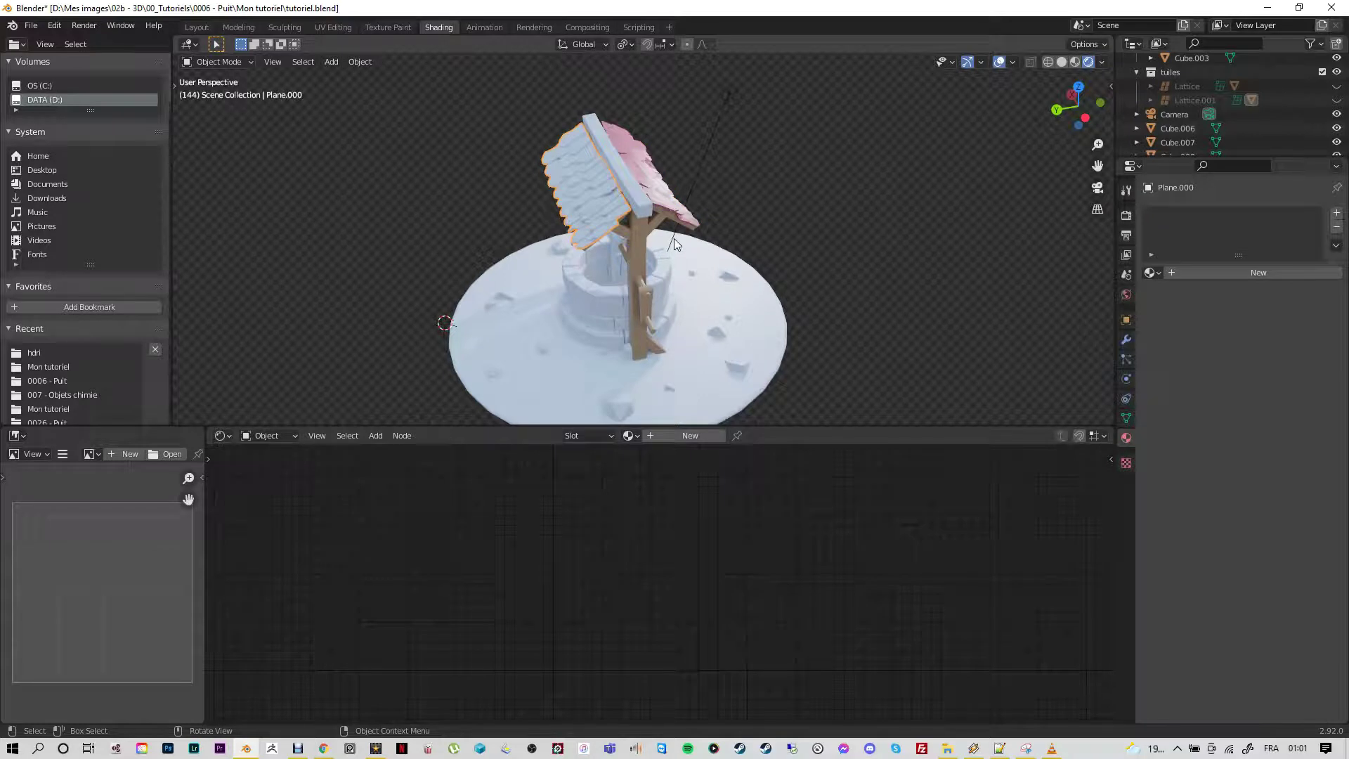
pyautogui.keyDown('shift'); pyautogui.click(667, 201); pyautogui.keyUp('shift')
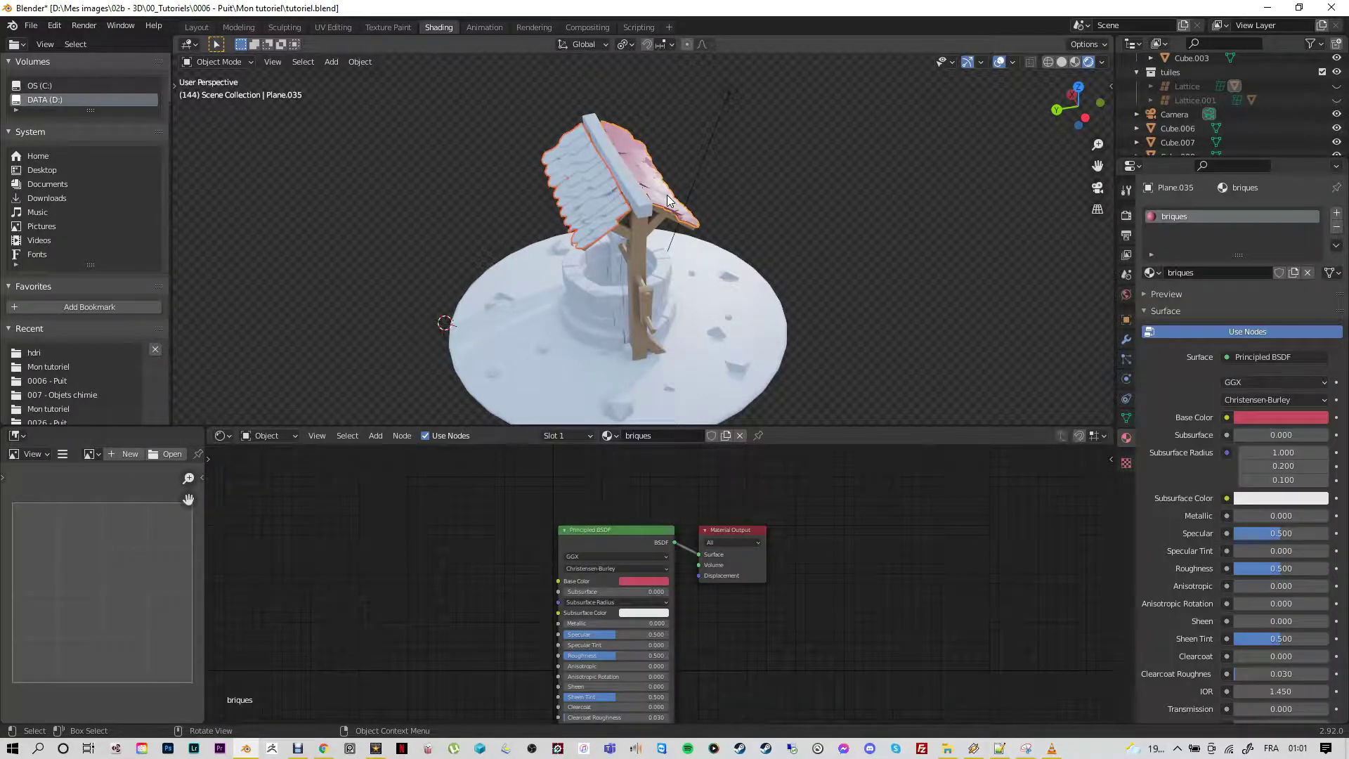
pyautogui.hotkey('ctrl', 'l')
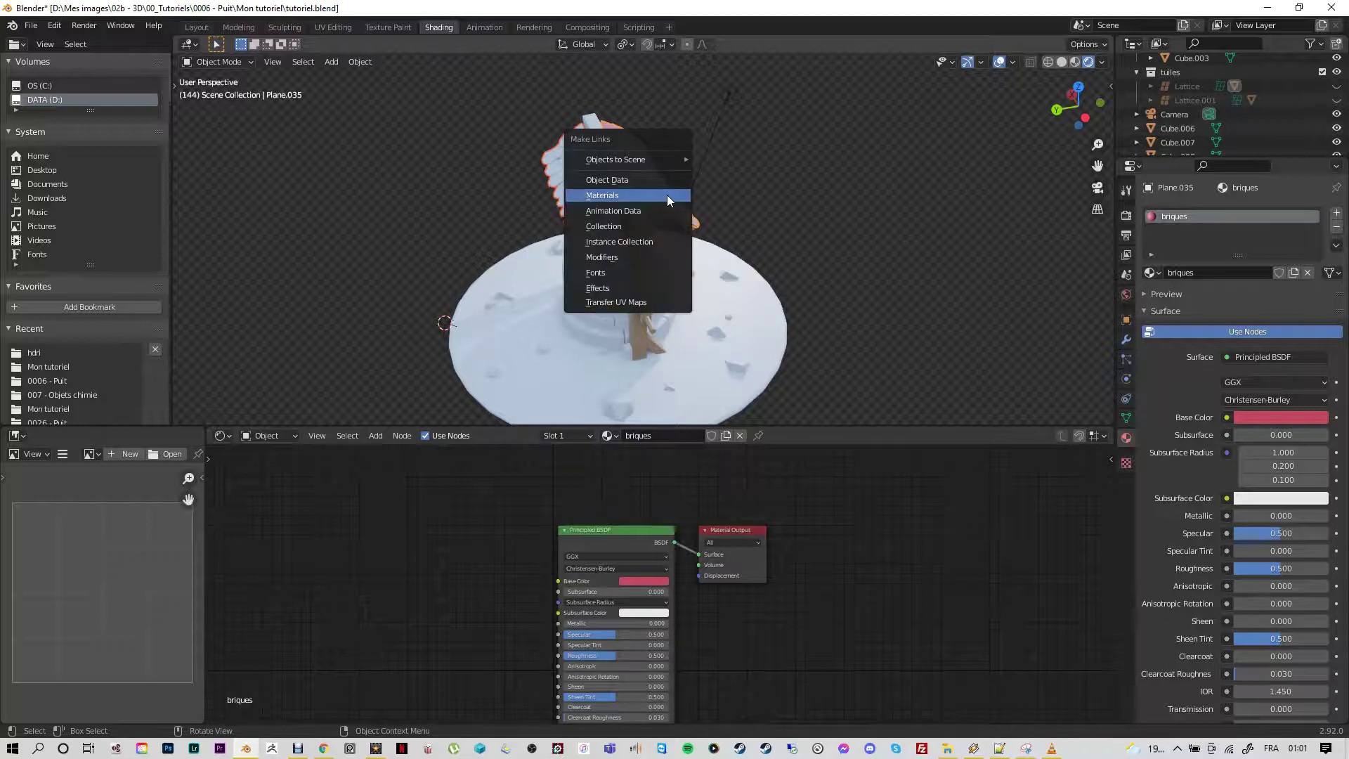
pyautogui.click(667, 197)
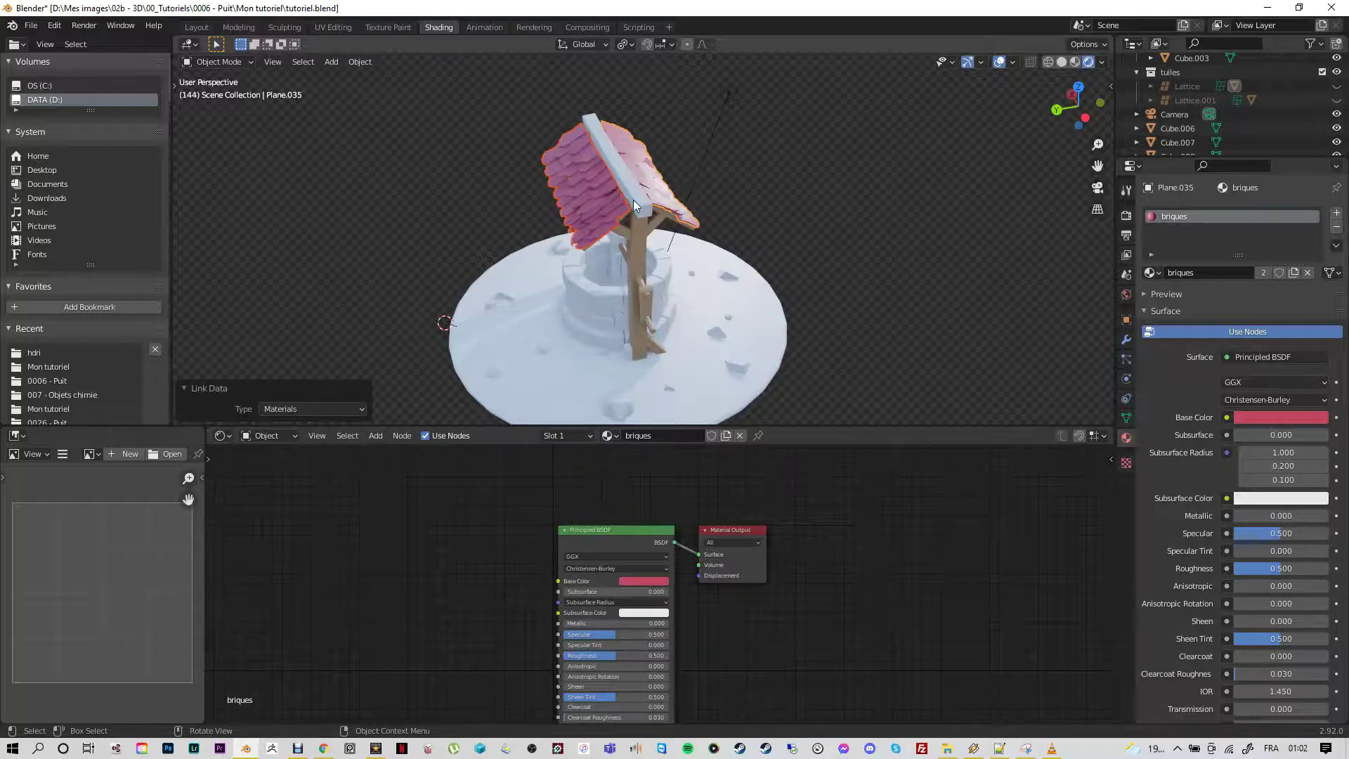
# Step: Link the post's "bois clair" material to the ridge beam on top of the roof
pyautogui.click(634, 199)
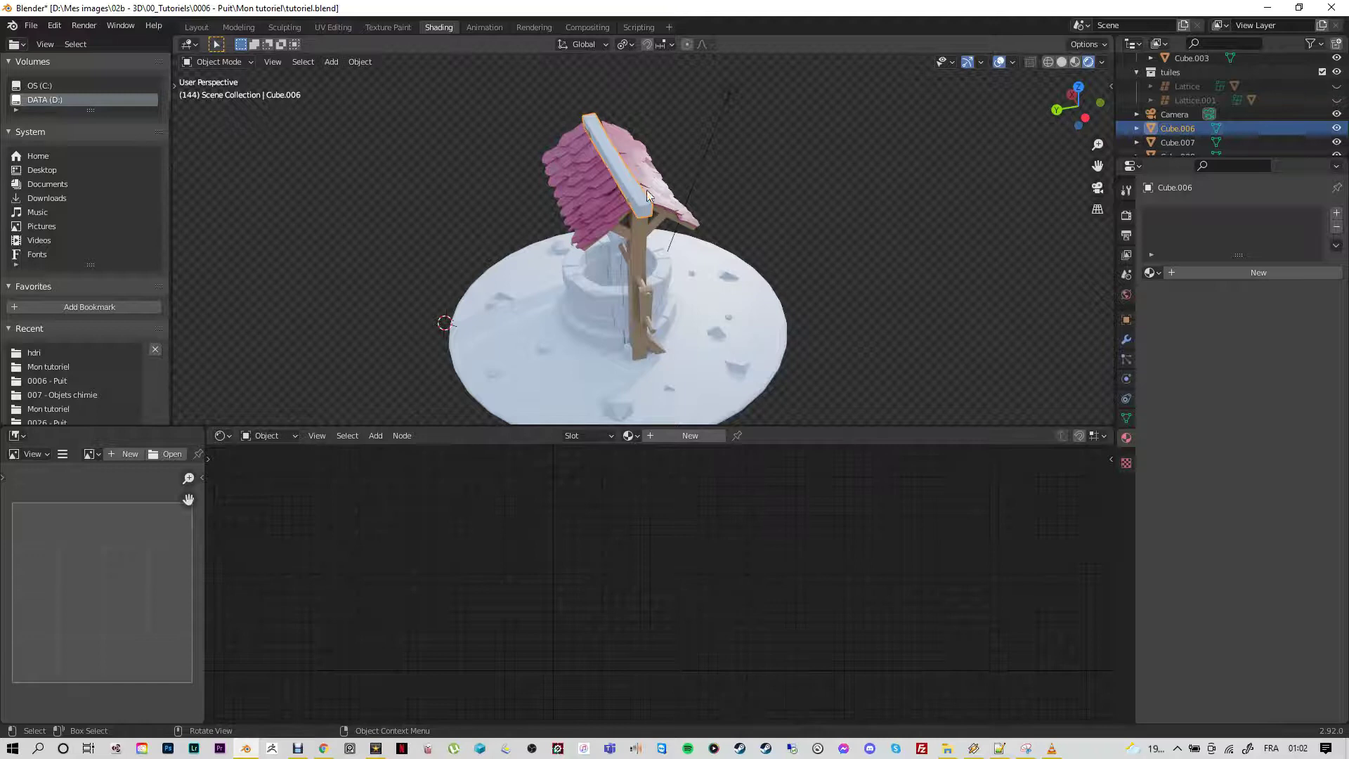
pyautogui.keyDown('shift'); pyautogui.click(636, 245); pyautogui.keyUp('shift')
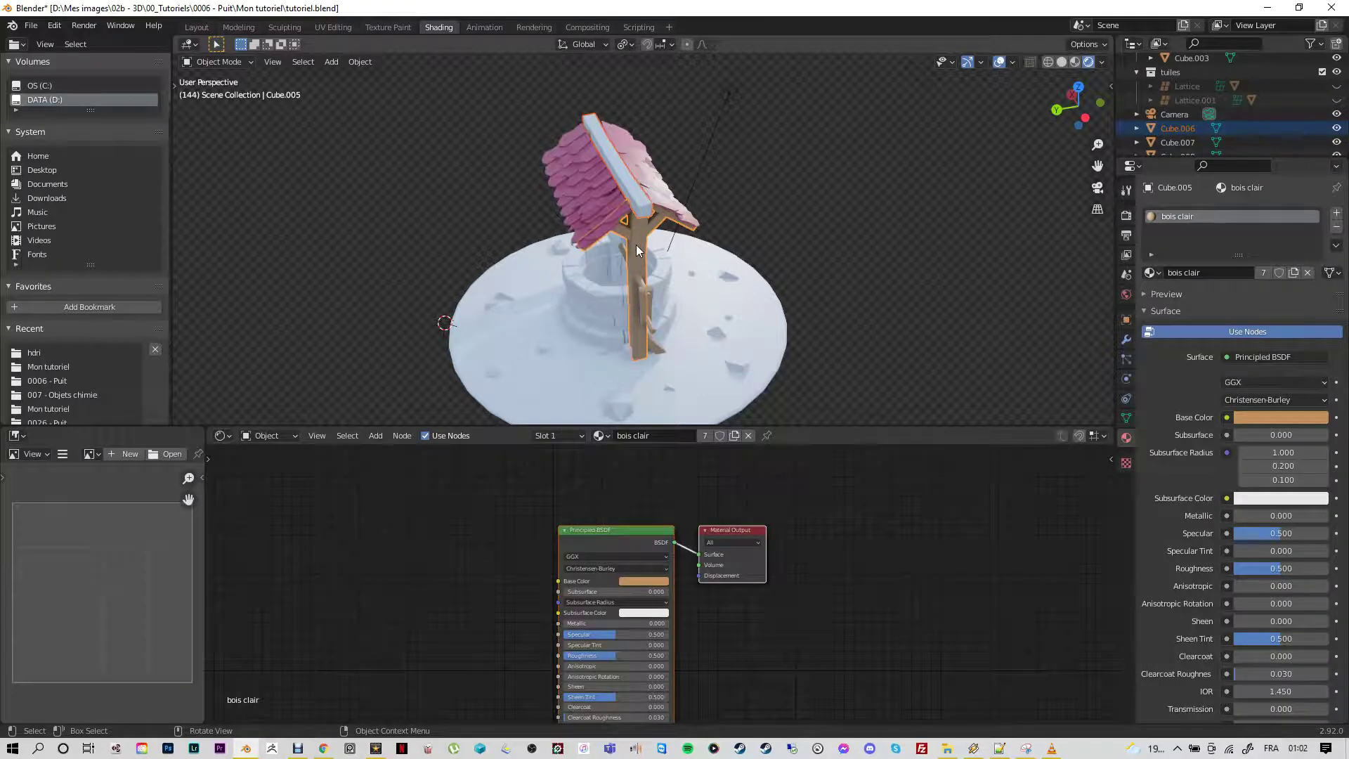
pyautogui.hotkey('ctrl', 'l')
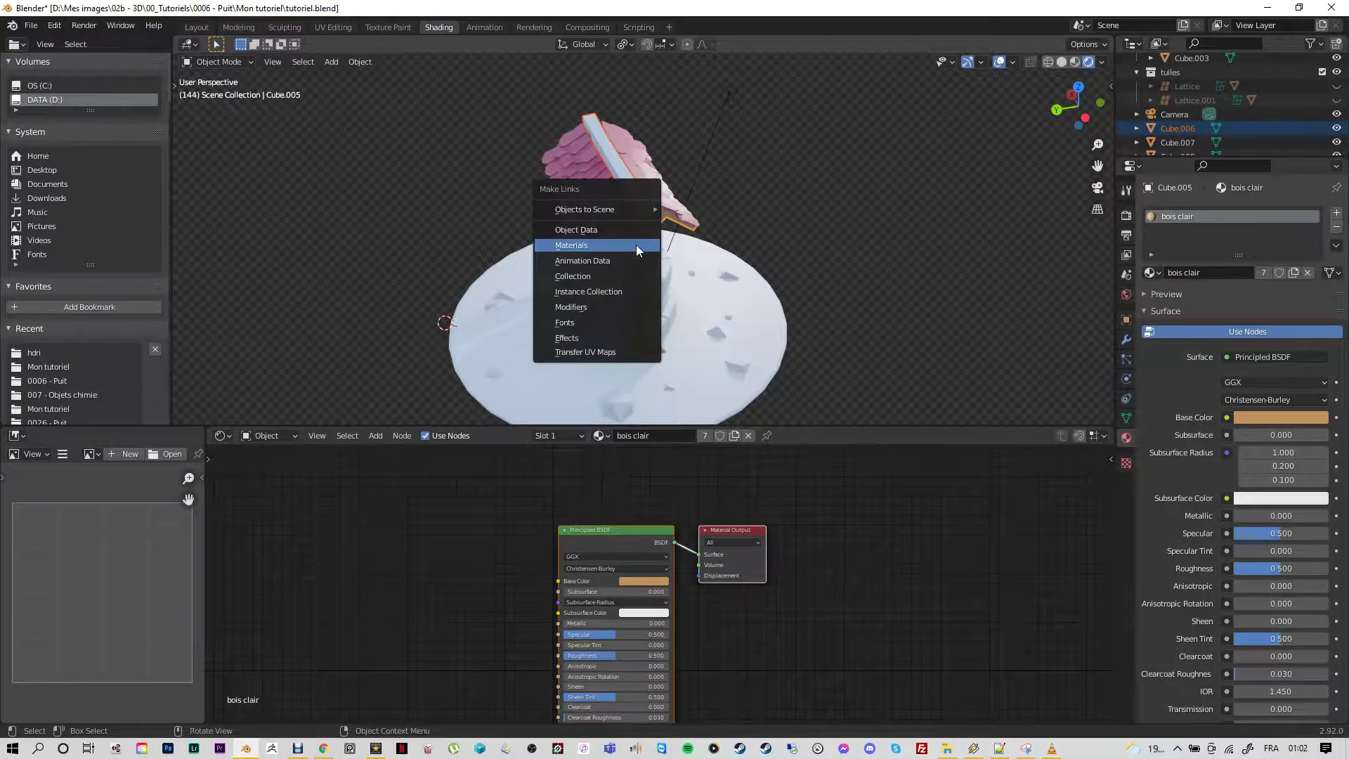
pyautogui.click(635, 244)
# Step: Add a new material to the round ground disc and set its base colour to a light sandy orange
pyautogui.moveTo(635, 245); pyautogui.dragTo(649, 373, button='middle')
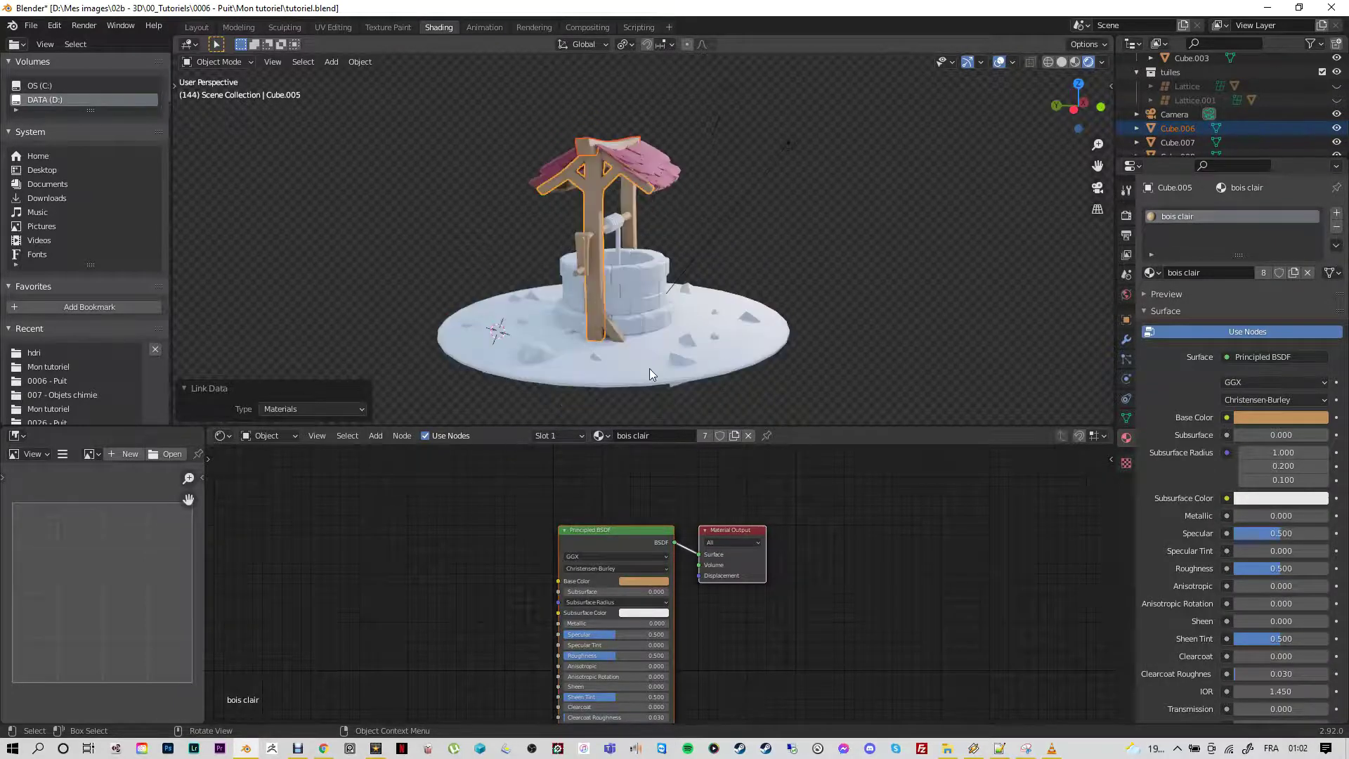
pyautogui.click(650, 370)
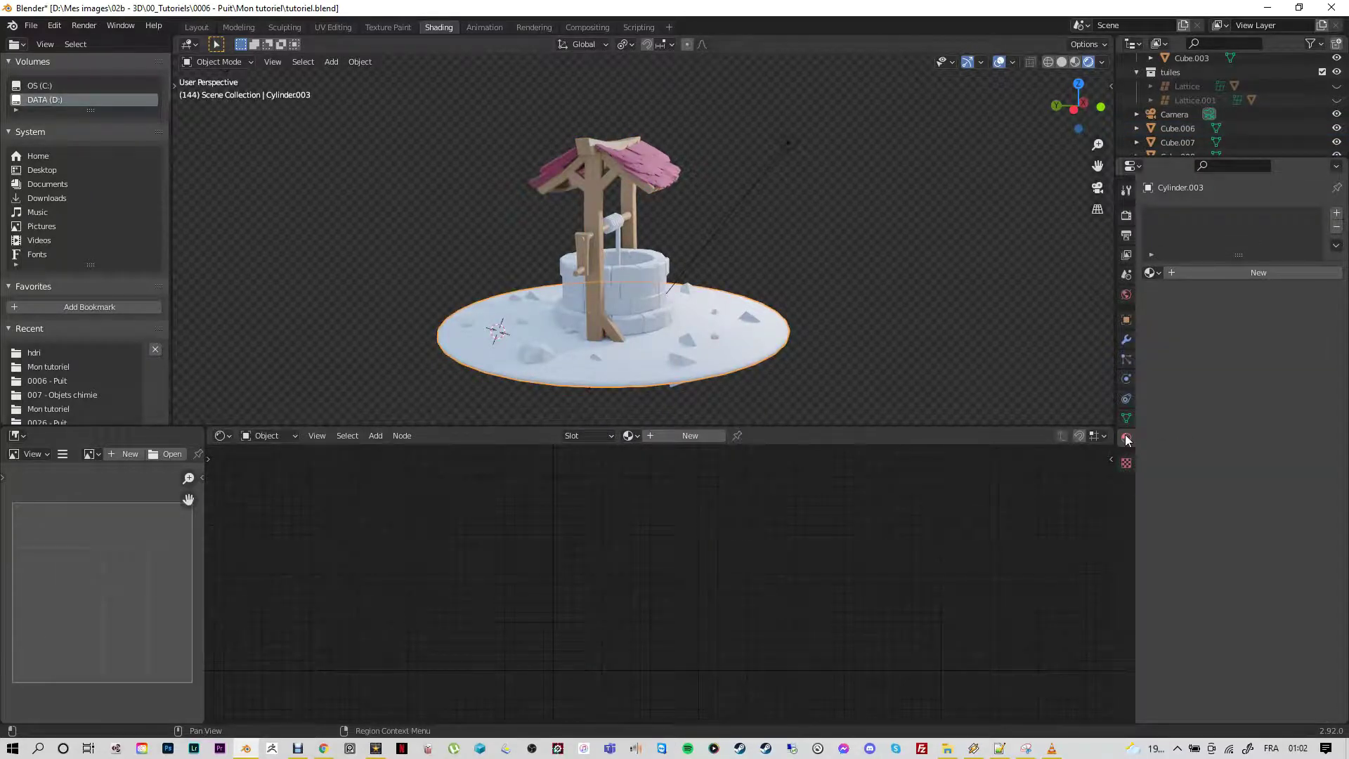
pyautogui.click(1249, 273)
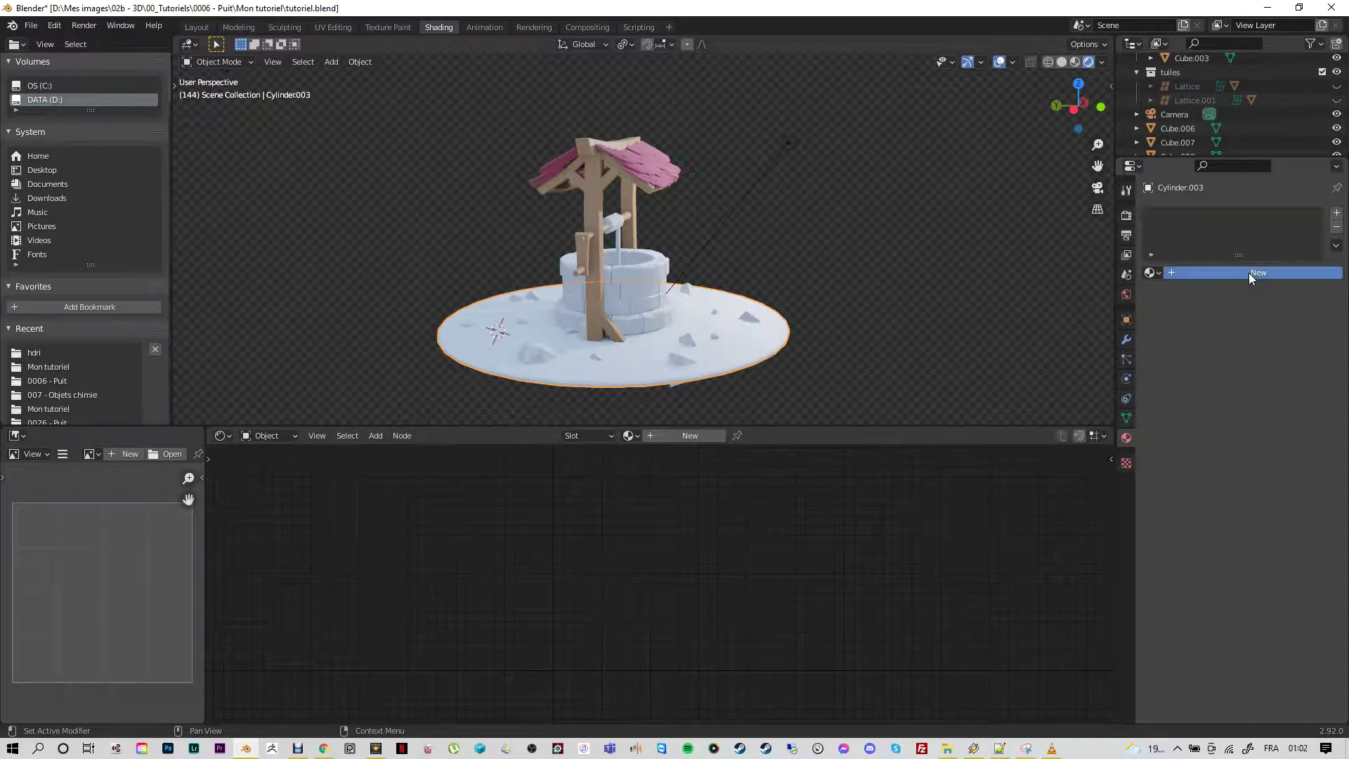
pyautogui.click(1256, 419)
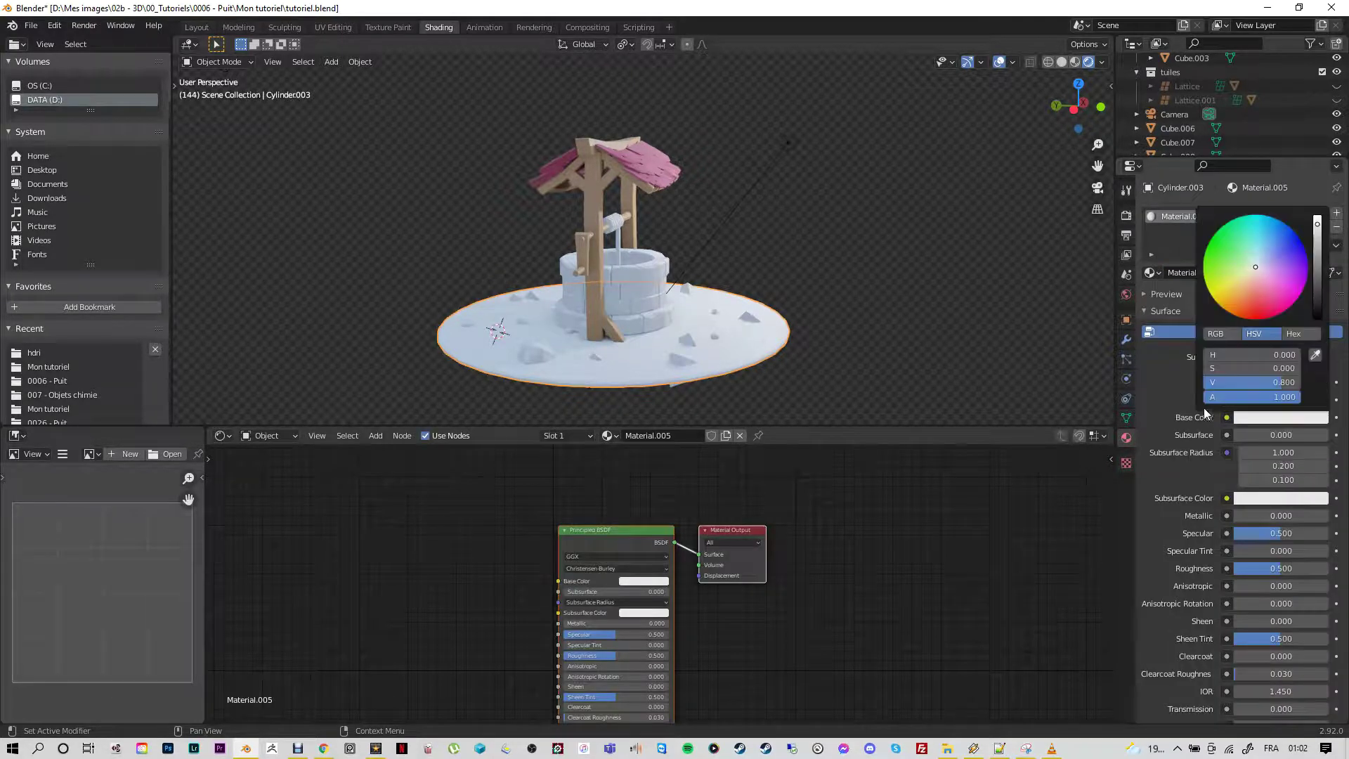
pyautogui.click(1241, 288)
pyautogui.moveTo(1241, 285); pyautogui.dragTo(1237, 294)
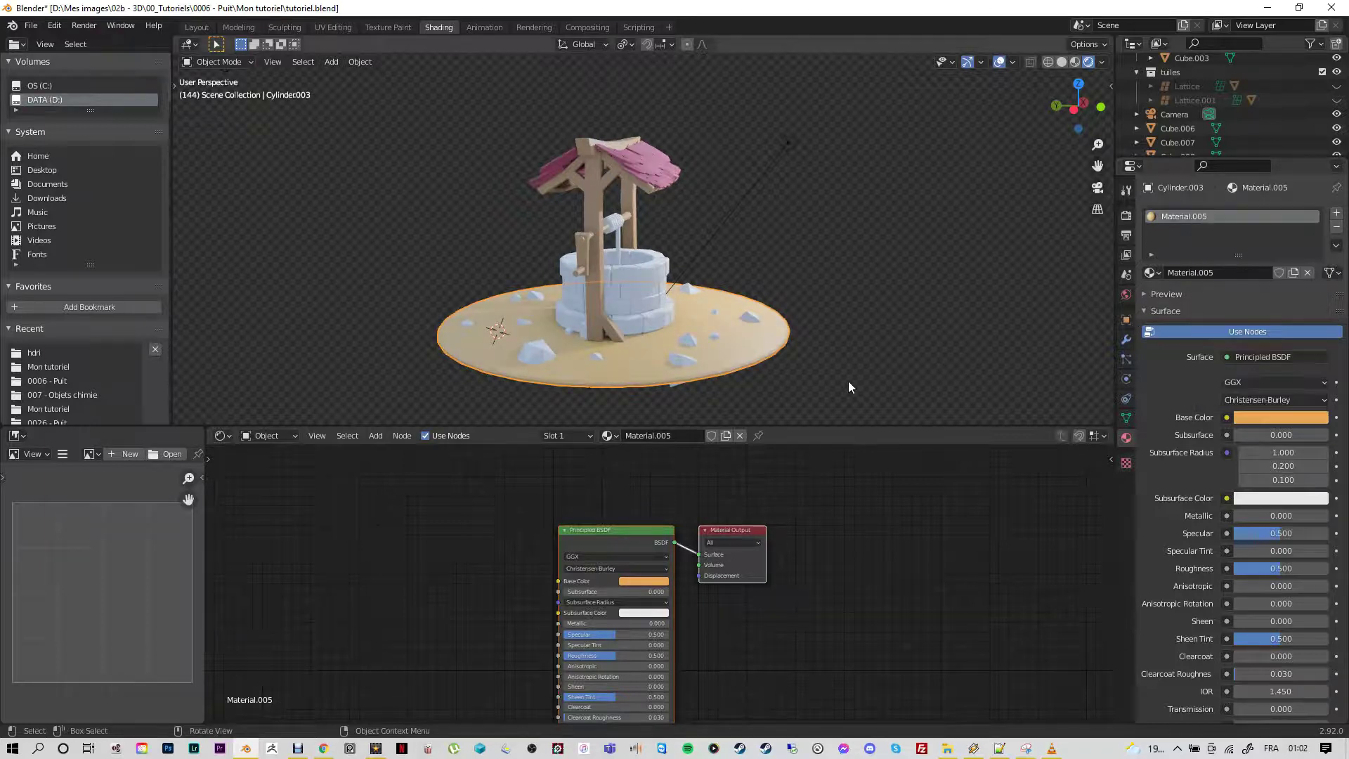
# Step: Rename the ground disc's material to "sol"
pyautogui.moveTo(848, 381); pyautogui.dragTo(928, 361, button='middle')
pyautogui.hotkey('ctrl', 'a')
pyautogui.write('sol')
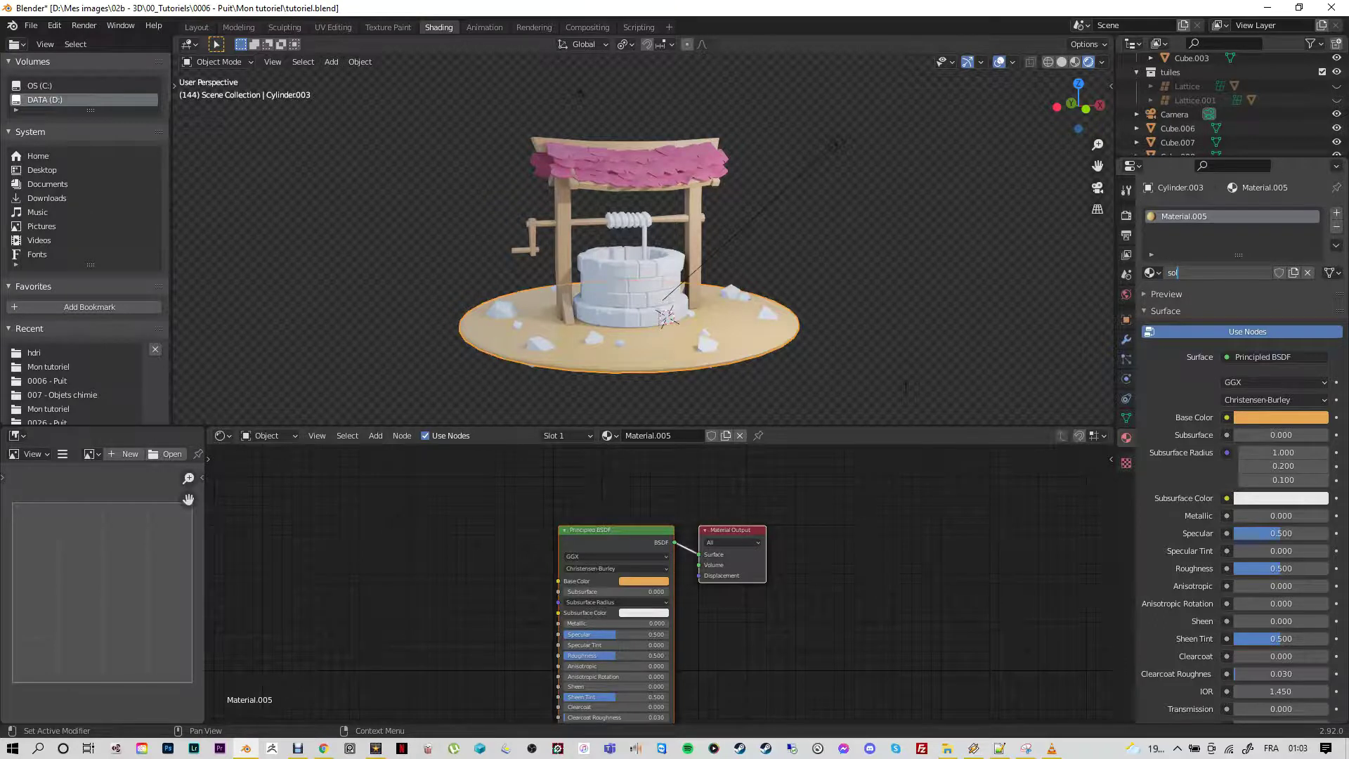
pyautogui.click(630, 220)
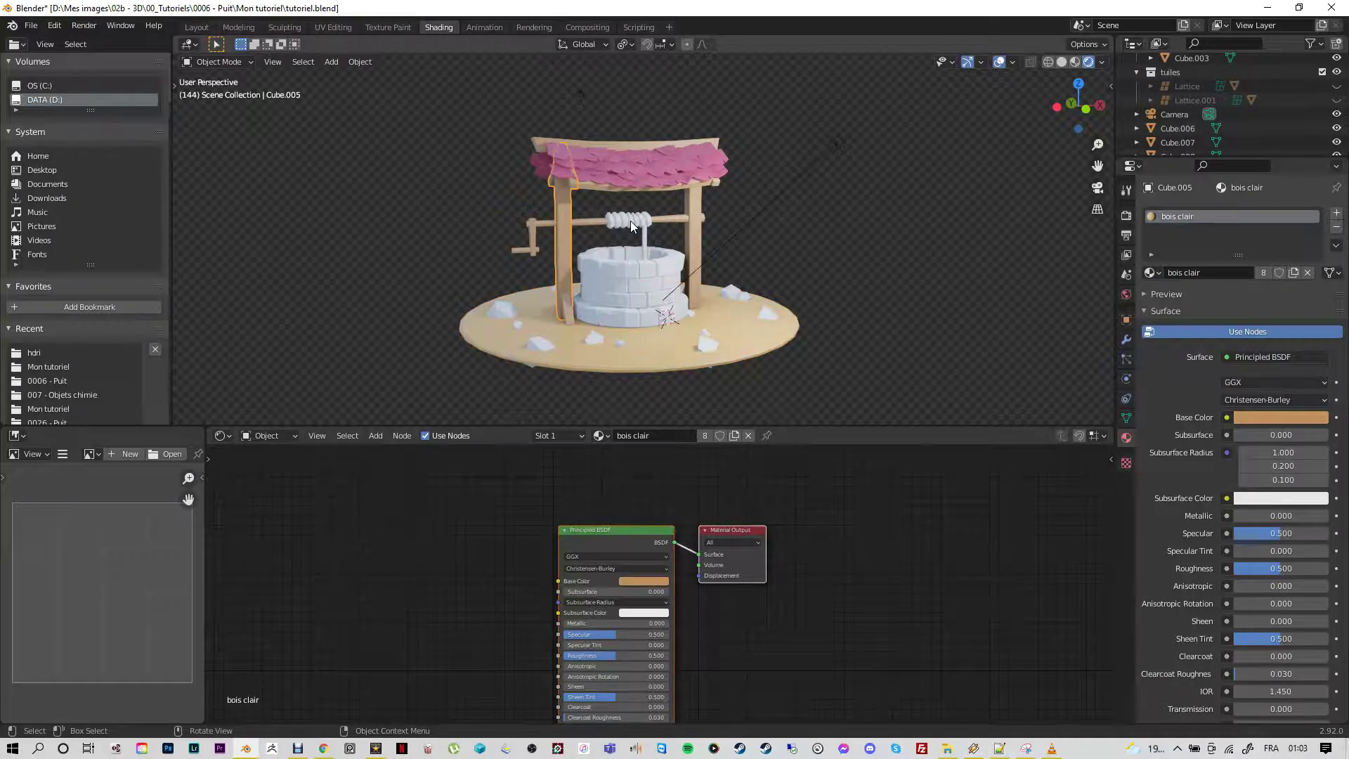
# Step: Add a new material to the rope hanging into the well and set its base colour to pale yellow
pyautogui.click(630, 221)
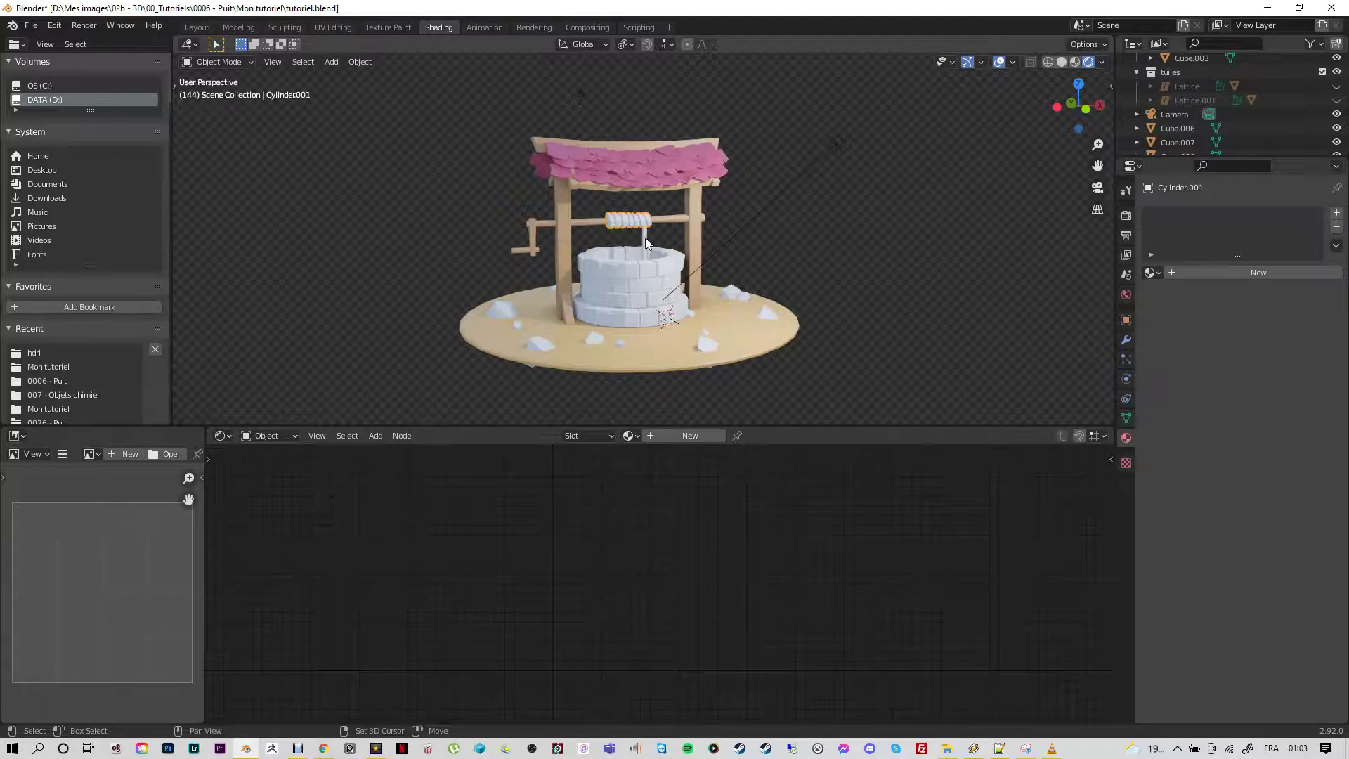
pyautogui.keyDown('shift'); pyautogui.click(646, 242); pyautogui.keyUp('shift')
pyautogui.click(1222, 271)
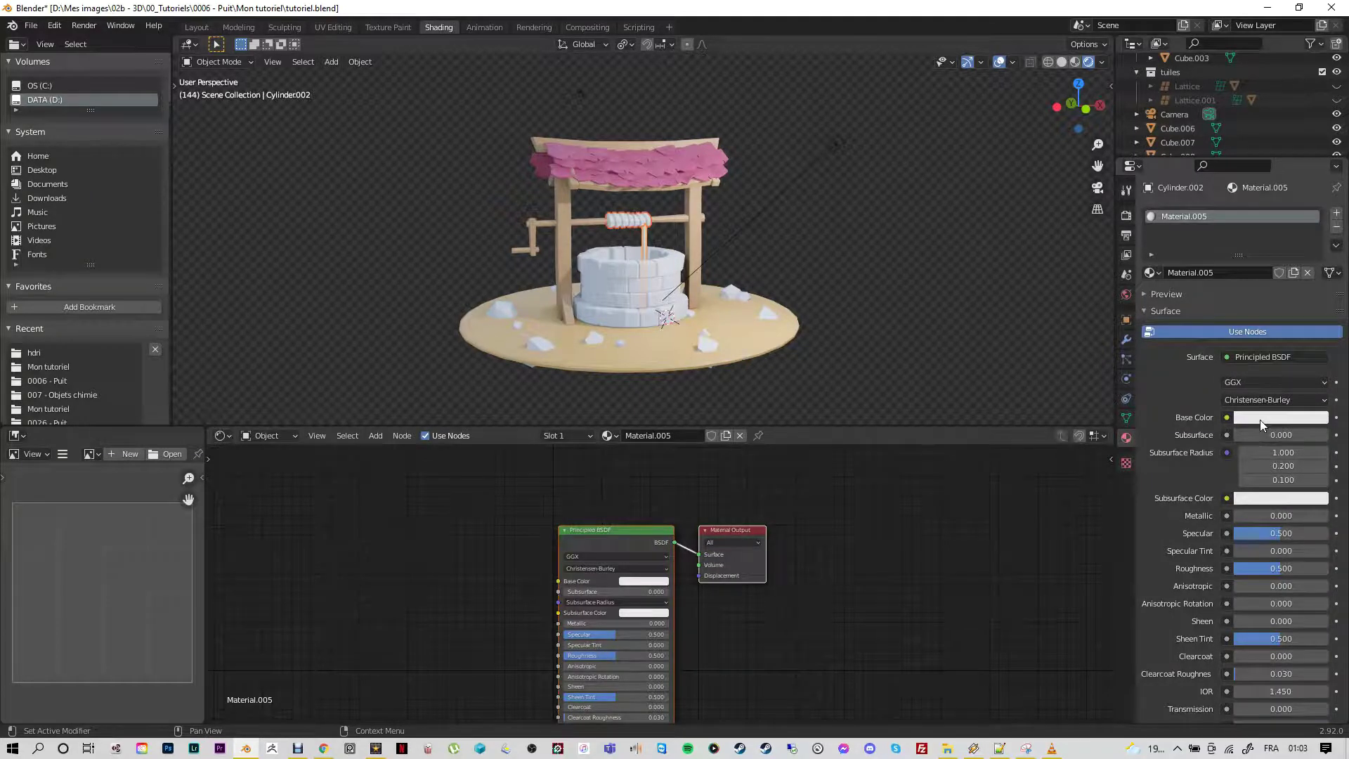
pyautogui.click(1259, 420)
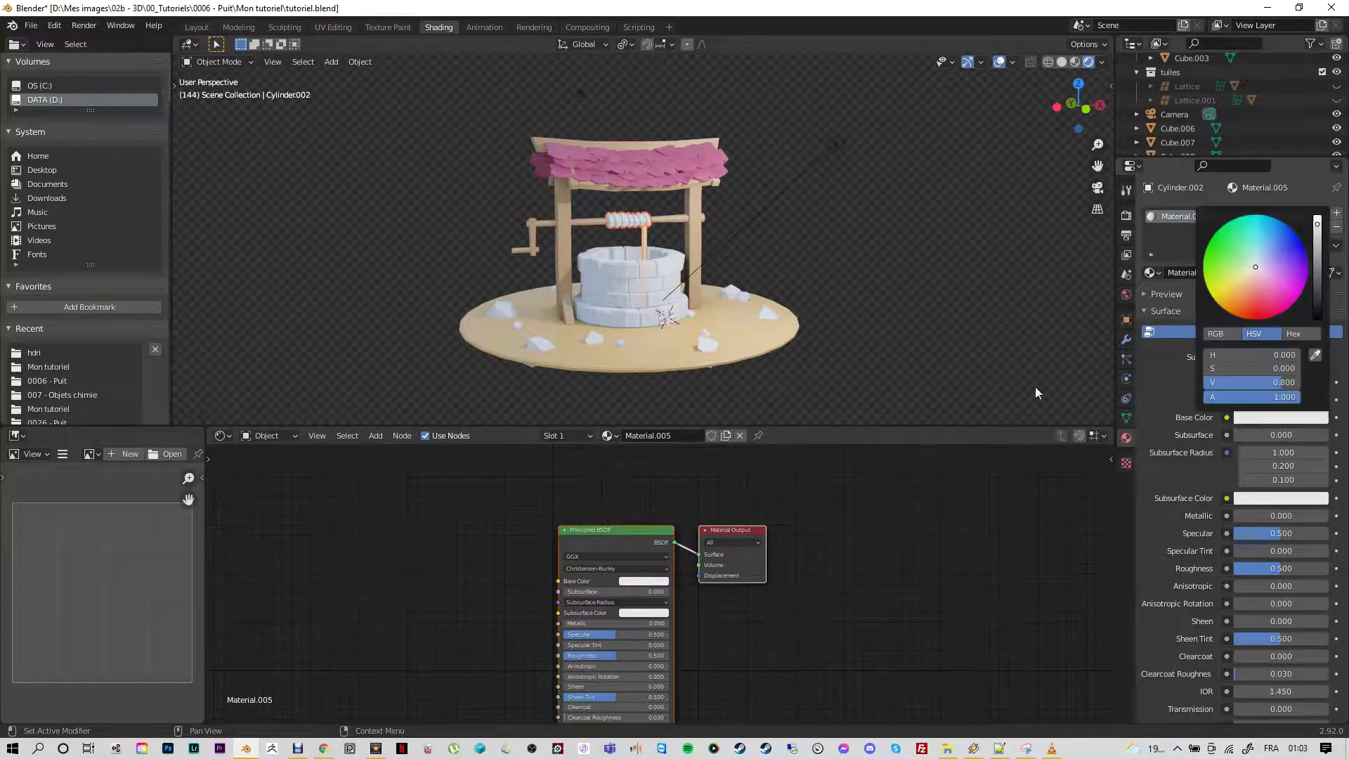
pyautogui.click(1257, 420)
pyautogui.click(1237, 284)
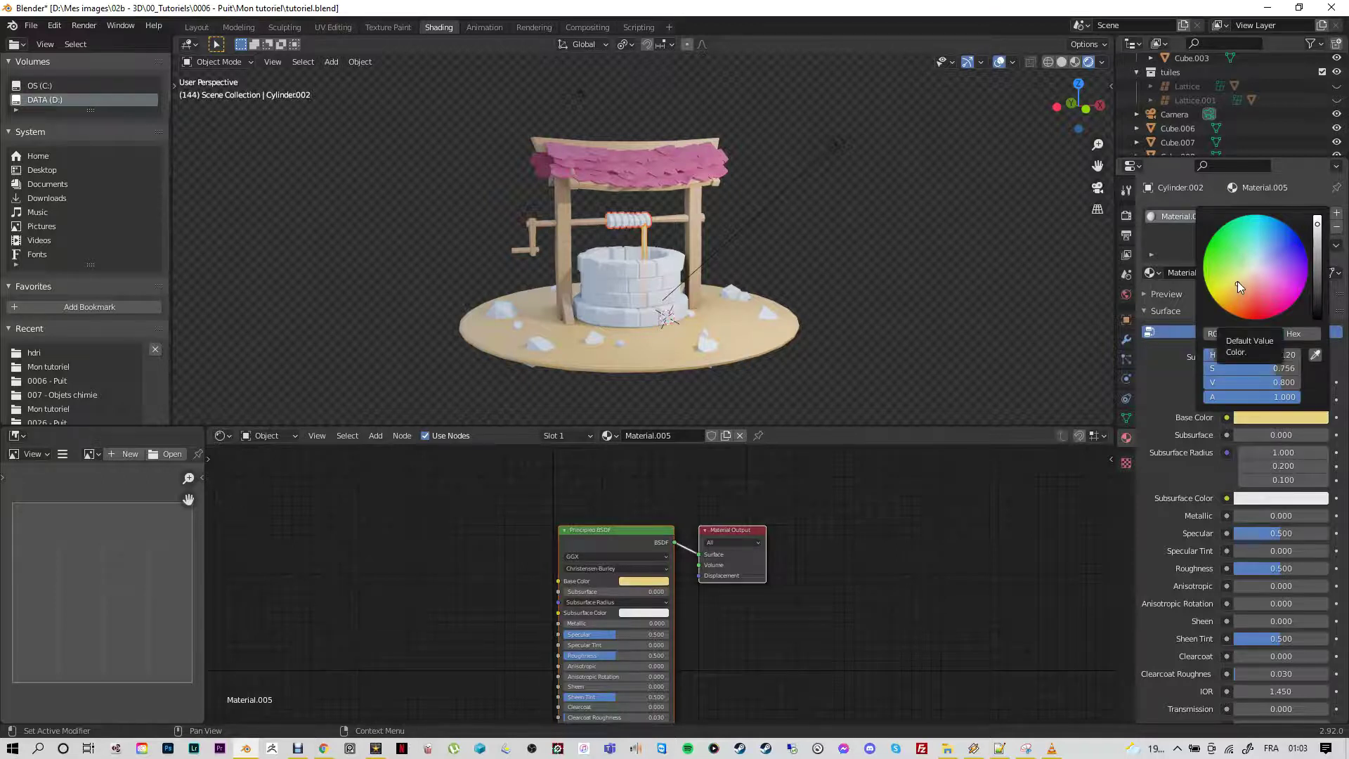
# Step: Rename the hanging rope's material to "corde"
pyautogui.click(1223, 272)
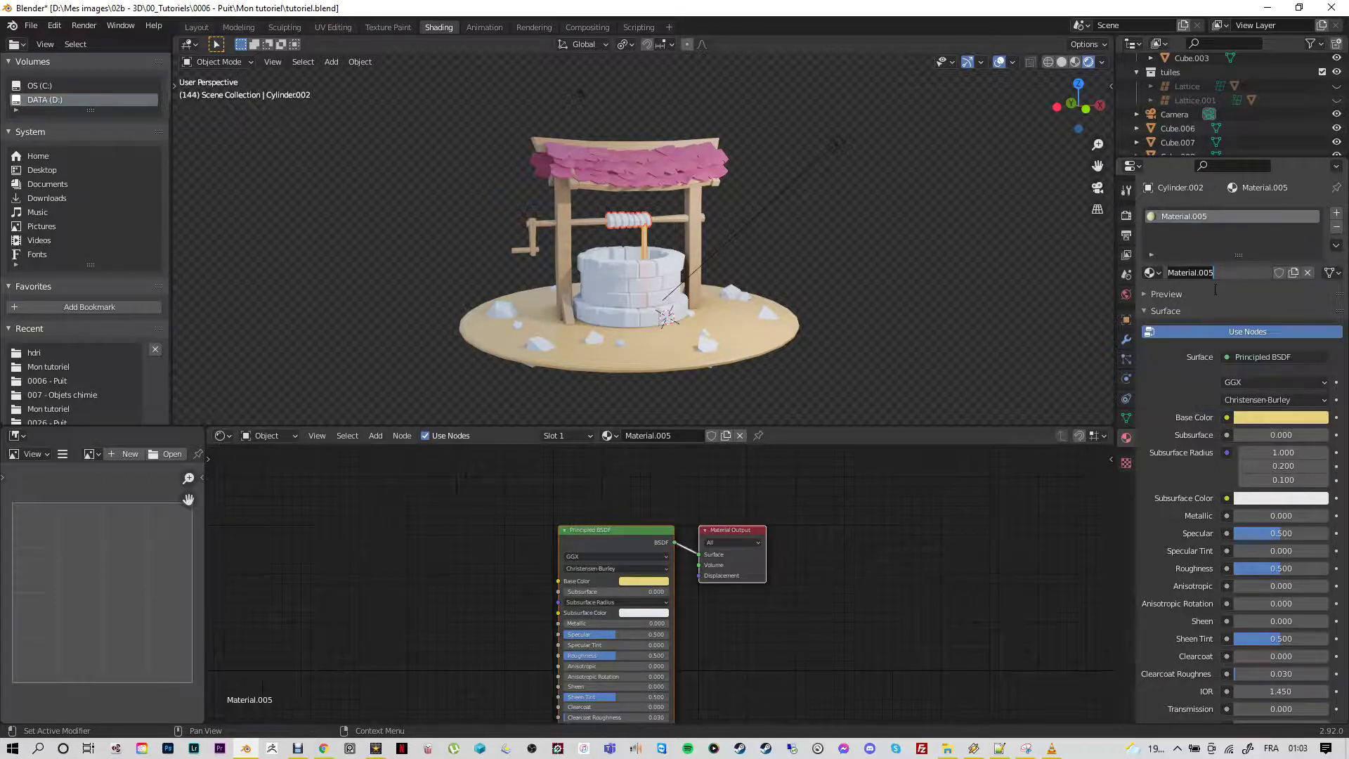
pyautogui.write('corde')
pyautogui.press('Return')
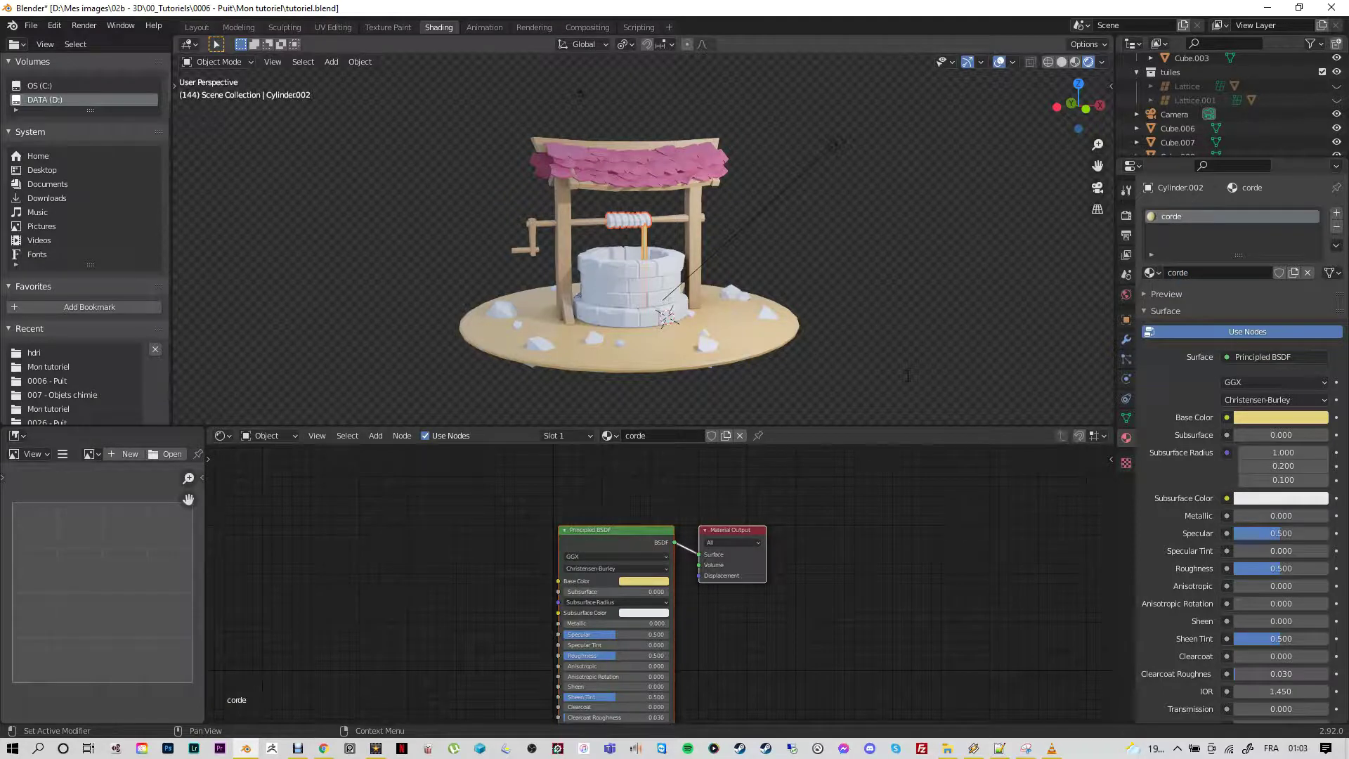
# Step: Link the hanging rope's "corde" material to the rope coil wound around the winch axle
pyautogui.click(593, 221)
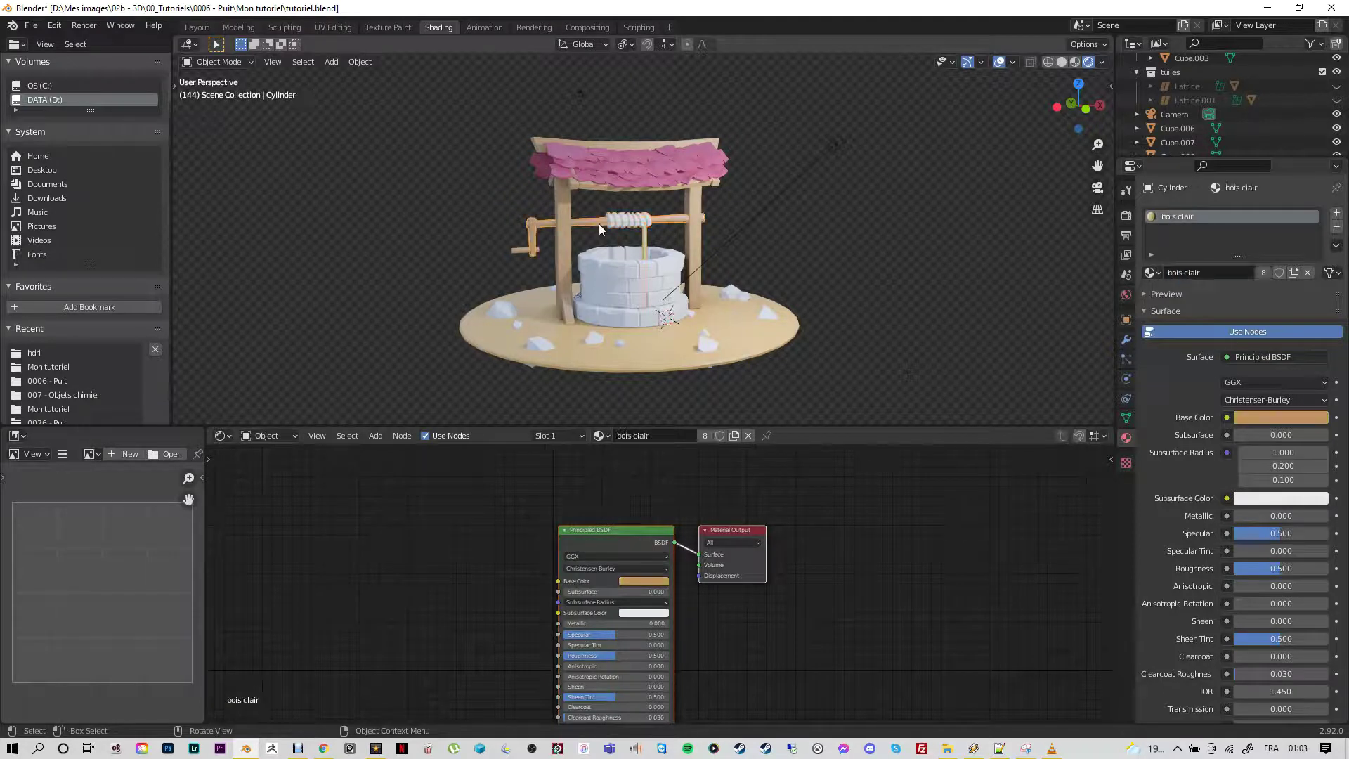
pyautogui.click(632, 247)
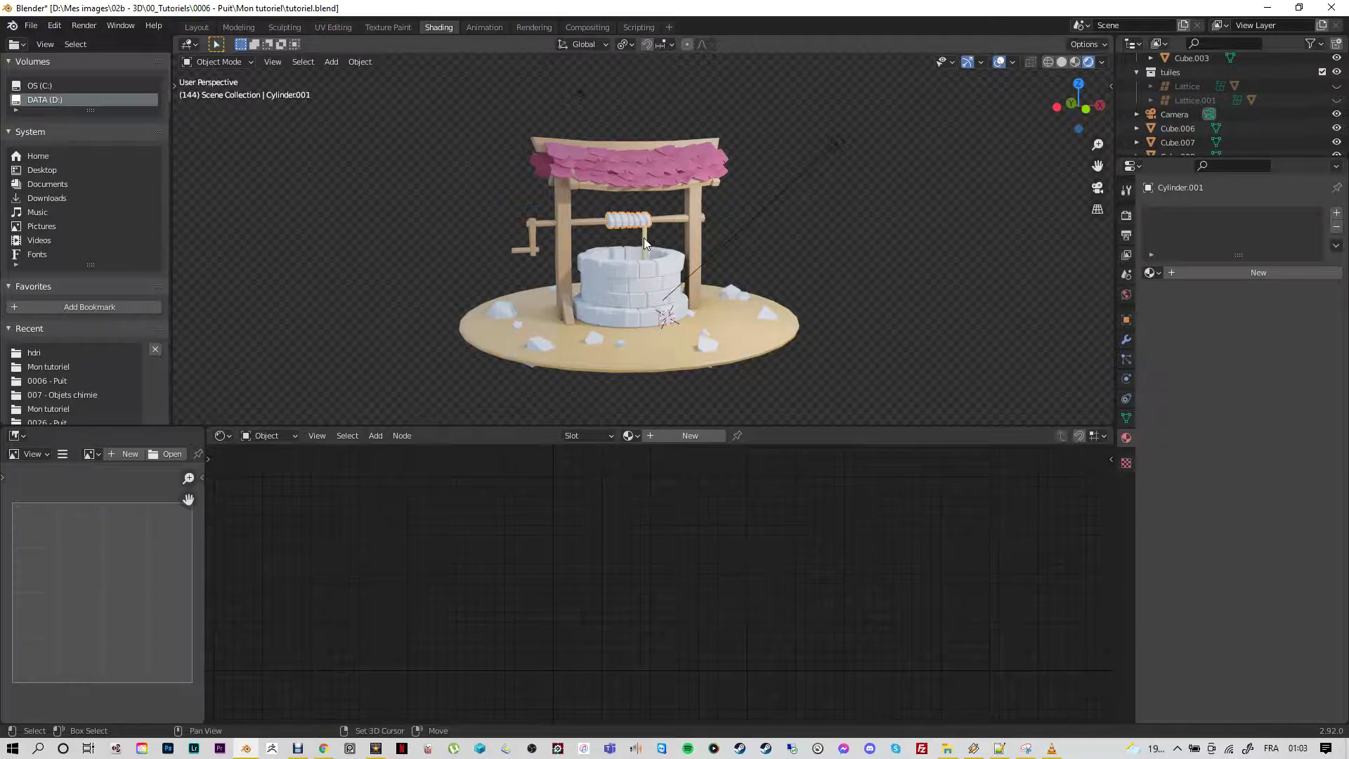
pyautogui.keyDown('shift'); pyautogui.click(644, 237); pyautogui.keyUp('shift')
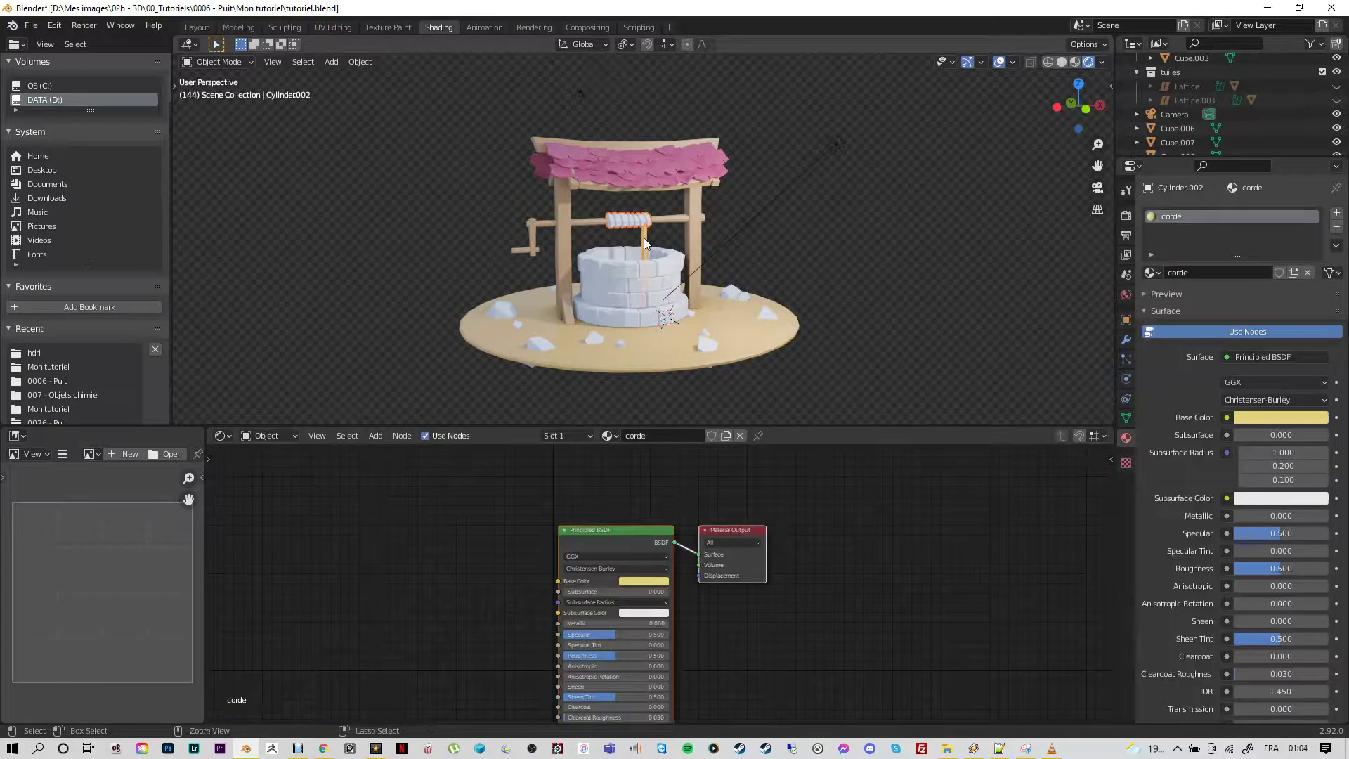
pyautogui.hotkey('ctrl', 'l')
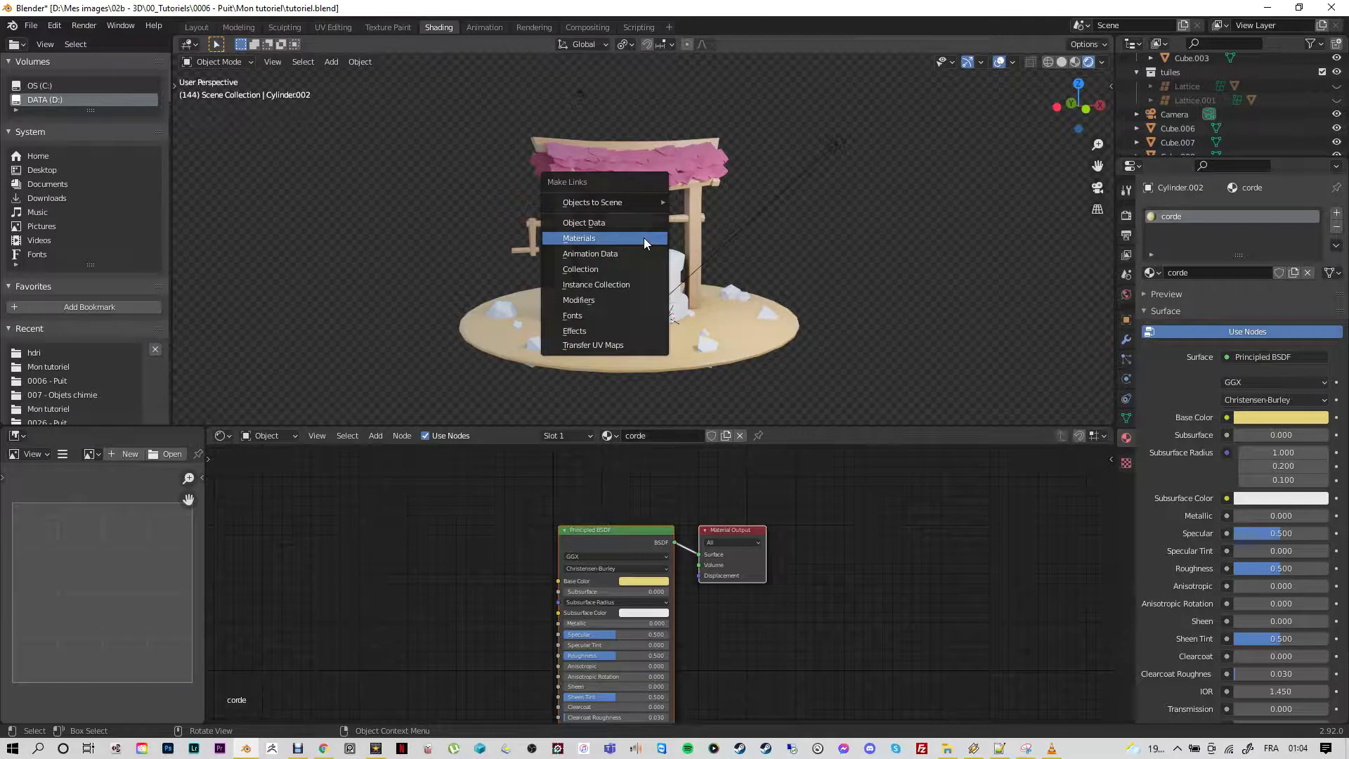
pyautogui.click(644, 237)
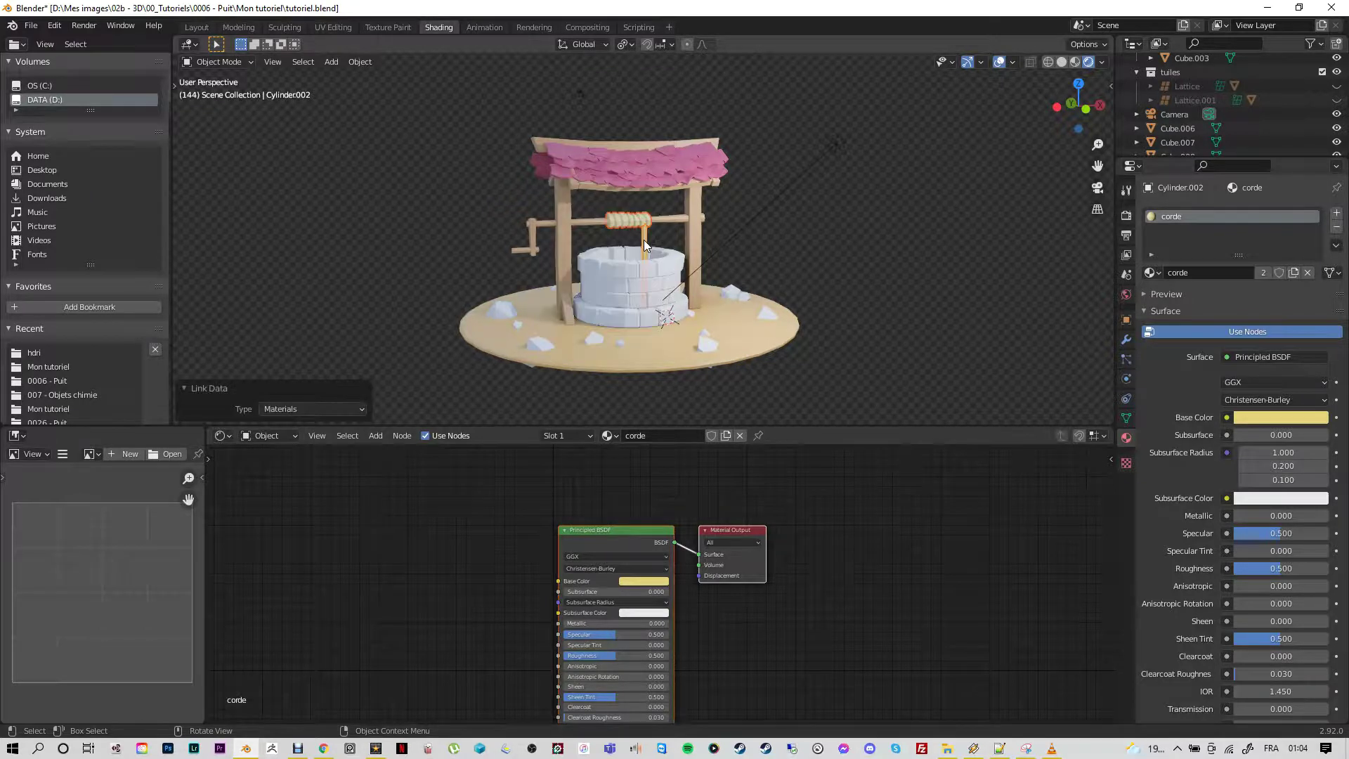
# Step: Add a new material to the well's top stone ring and name it "pierre gris clair"
pyautogui.click(609, 273)
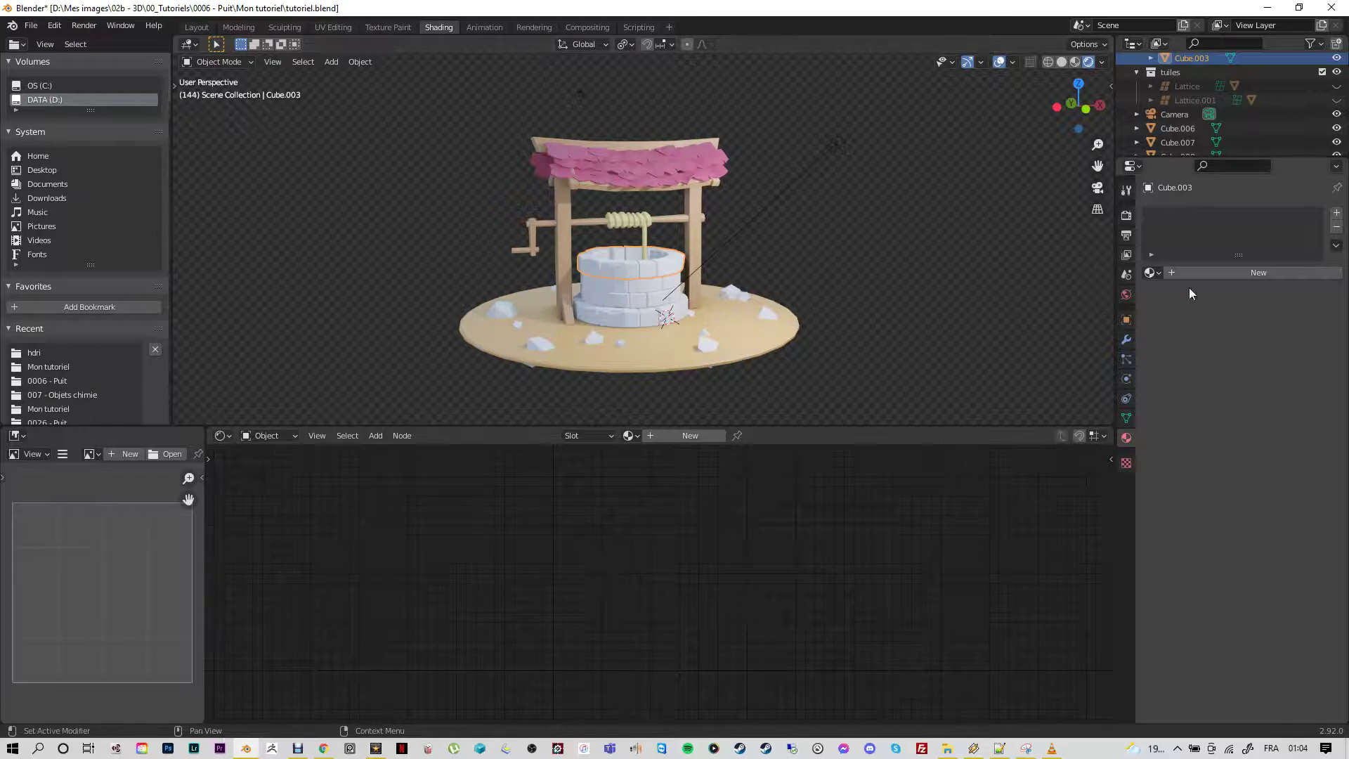
pyautogui.click(1257, 272)
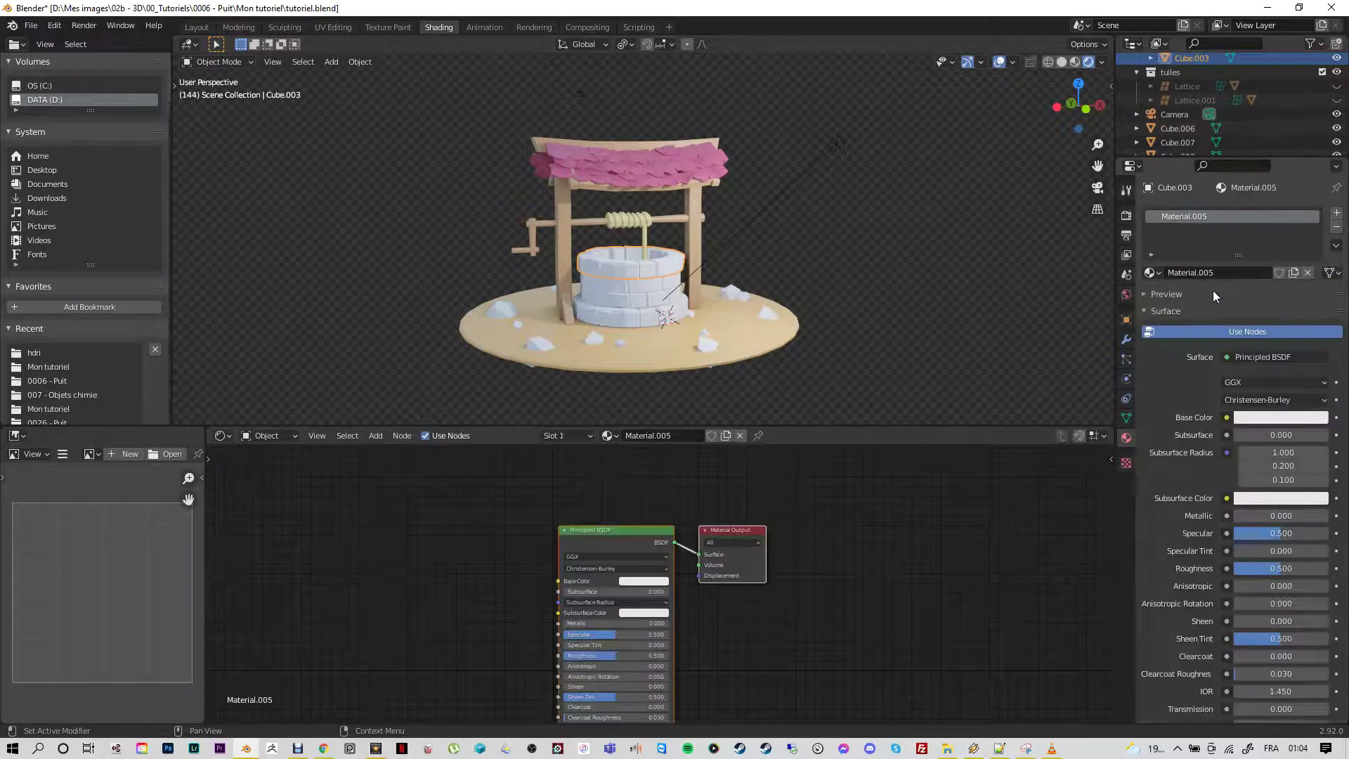
pyautogui.click(1220, 271)
pyautogui.write('B')
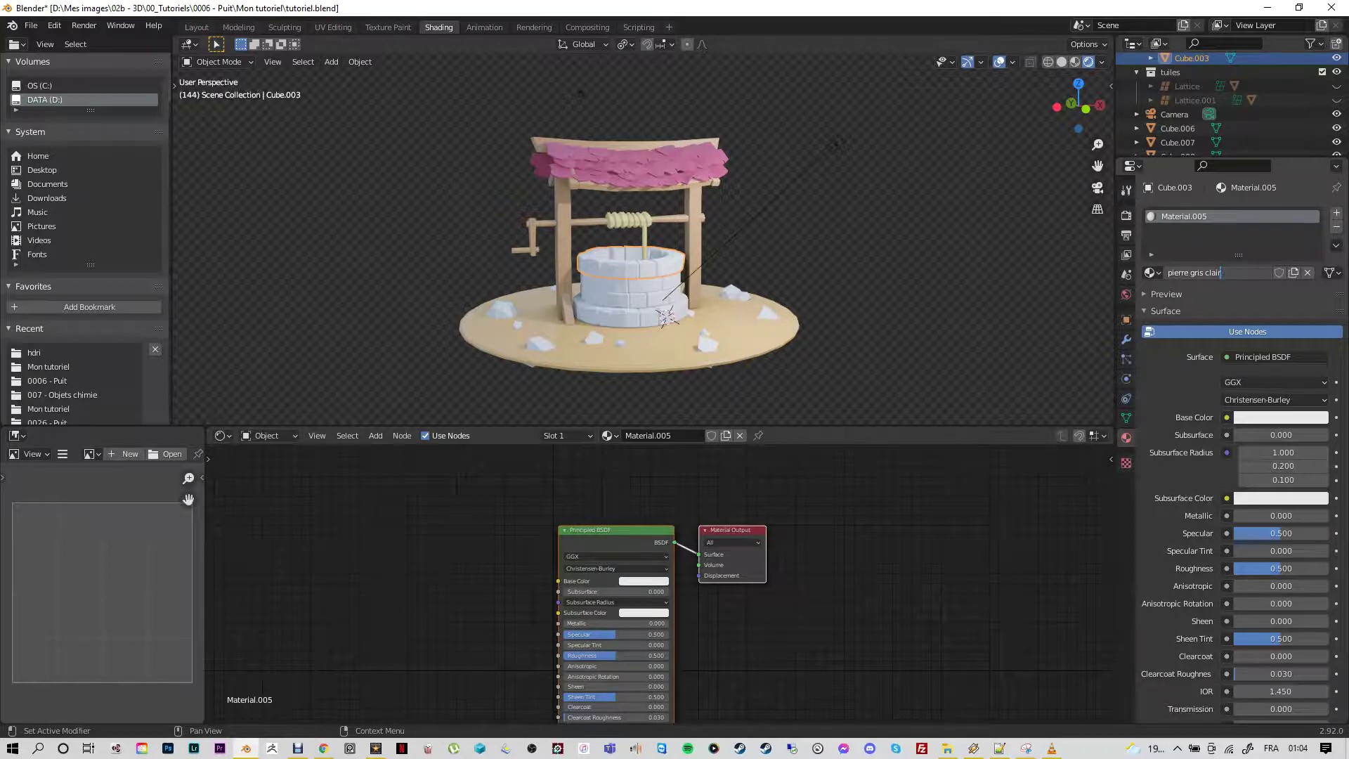
pyautogui.press('Return')
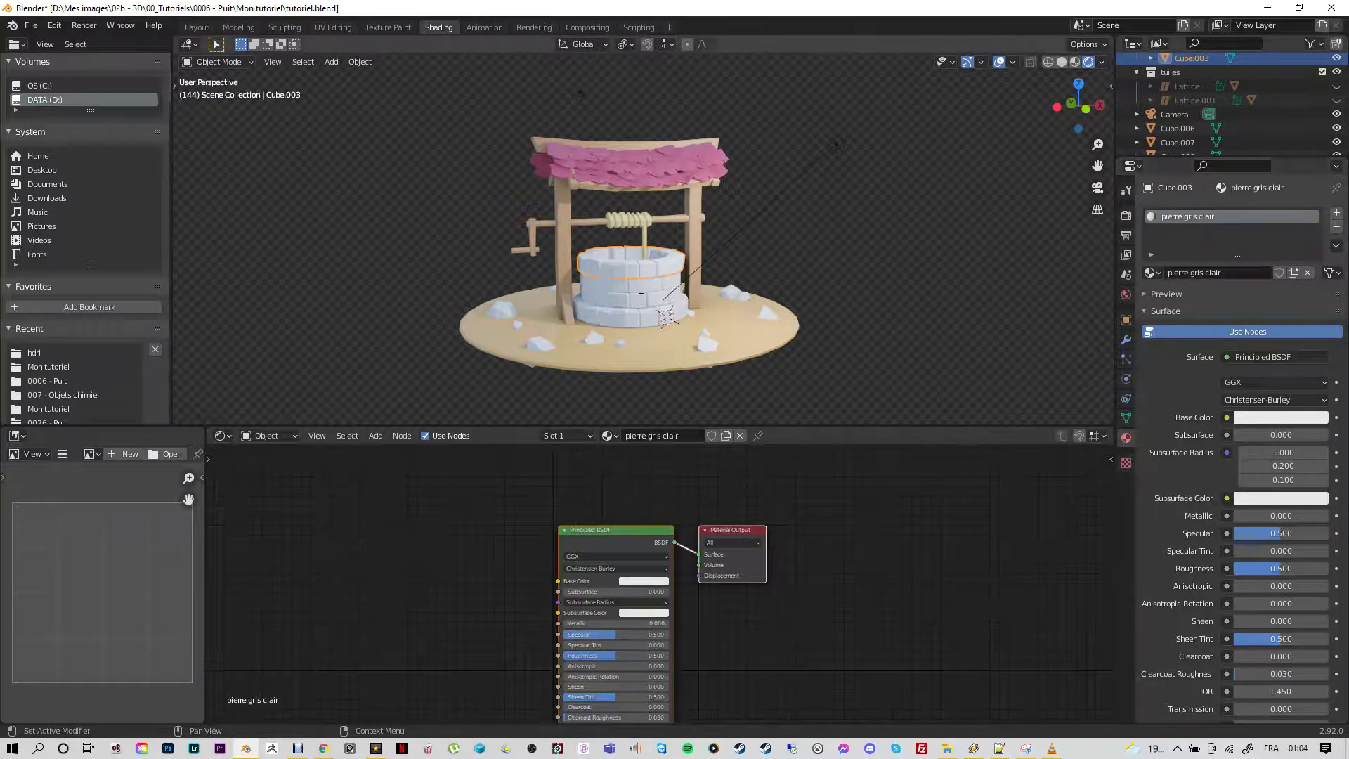
# Step: Set the base colour of the "pierre gris clair" material to a light bluish grey
pyautogui.click(1257, 419)
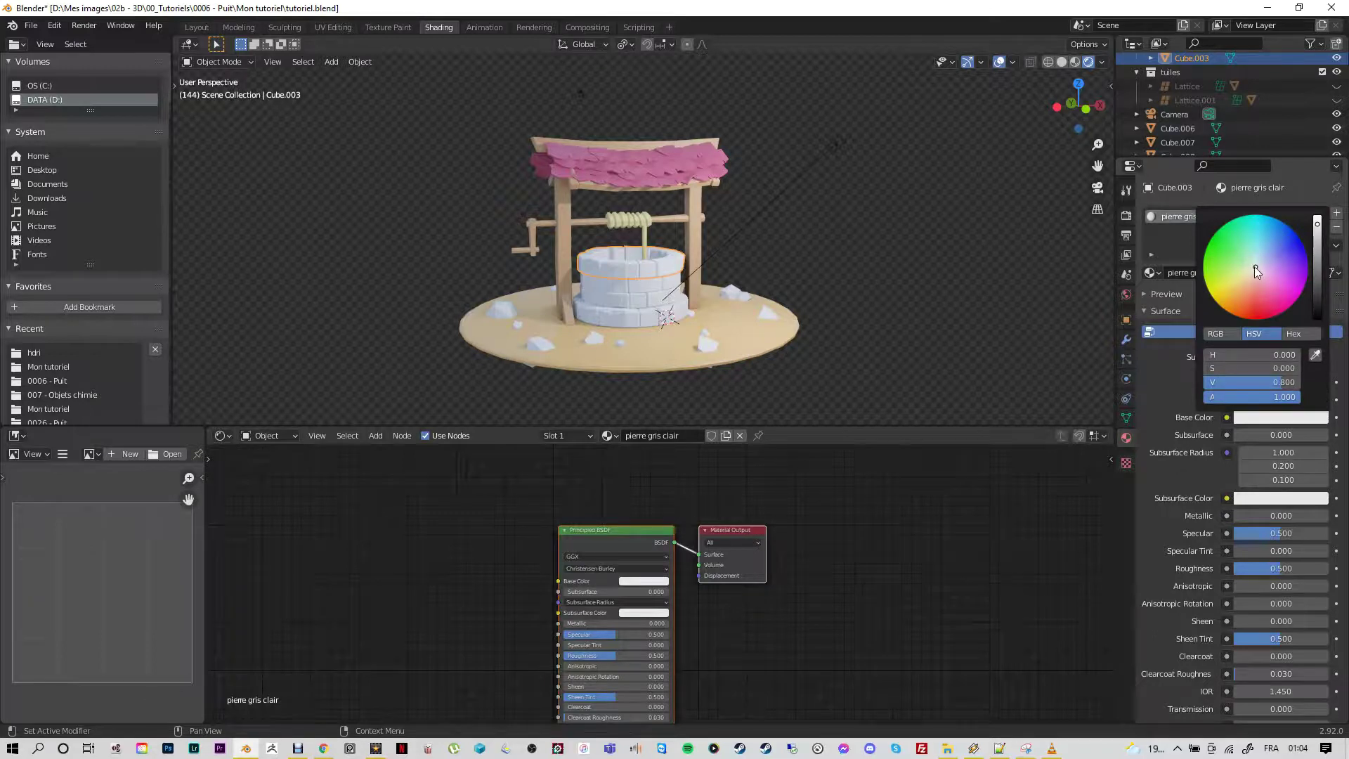
pyautogui.click(1317, 225)
pyautogui.moveTo(1318, 225); pyautogui.dragTo(1258, 263)
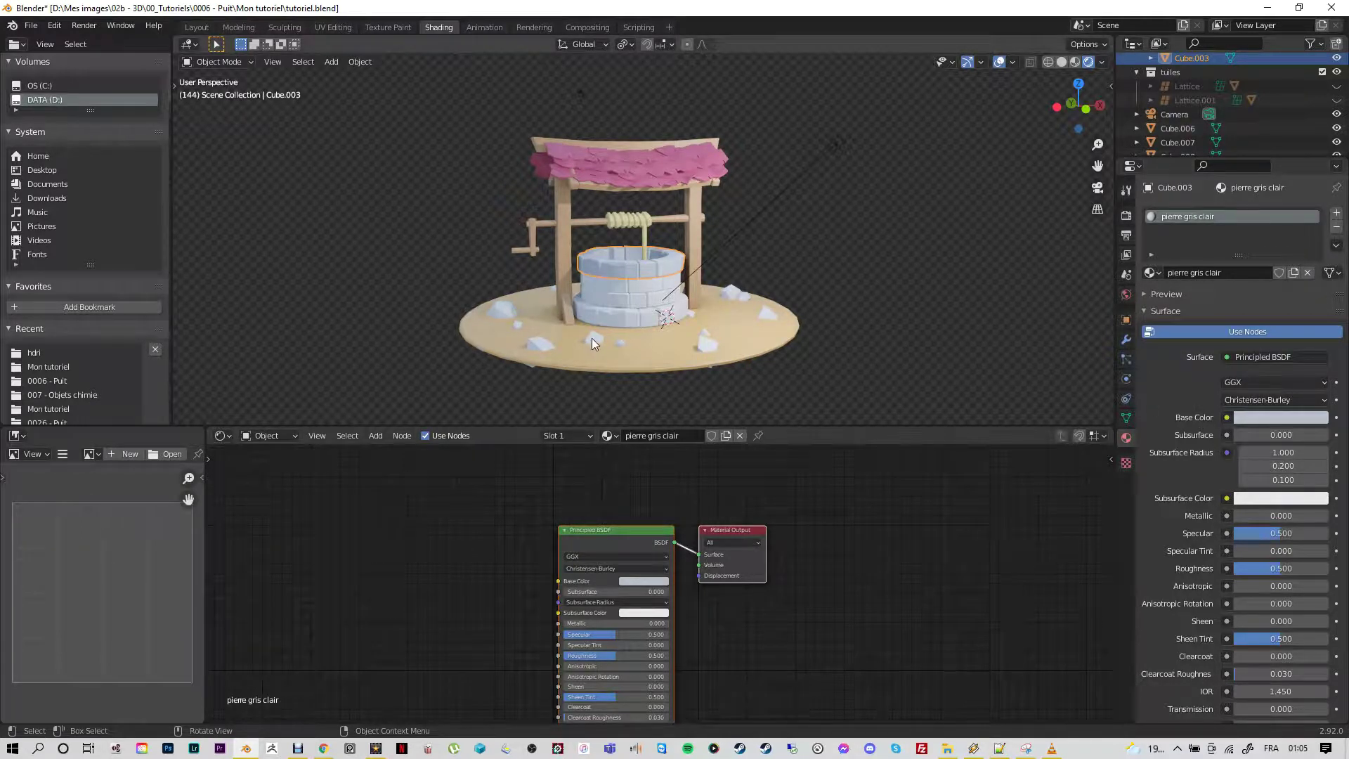
# Step: Link the top ring's "pierre gris clair" material to the stone rings below it
pyautogui.moveTo(652, 329); pyautogui.dragTo(697, 356, button='middle')
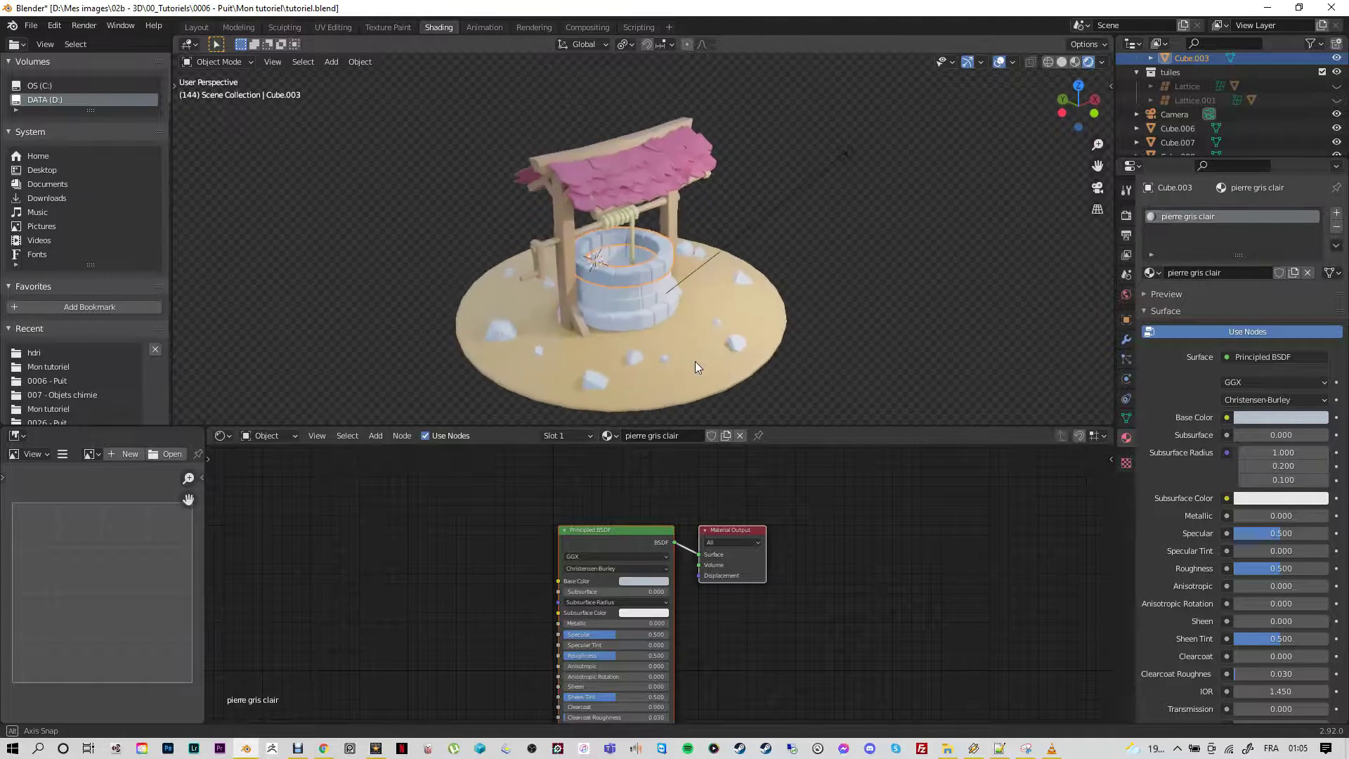
pyautogui.click(639, 316)
pyautogui.press('shift')
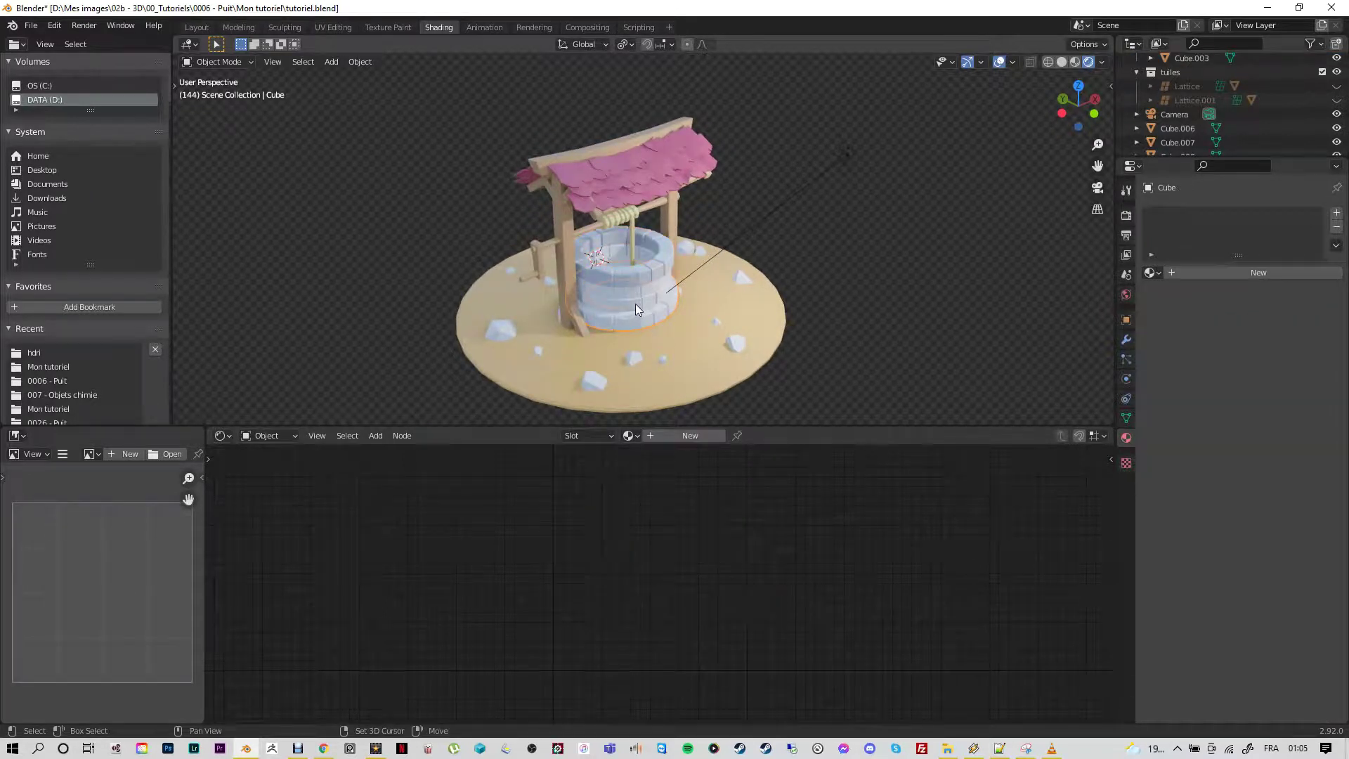
pyautogui.press('shift')
pyautogui.keyDown('shift'); pyautogui.click(638, 303); pyautogui.keyUp('shift')
pyautogui.keyDown('shift'); pyautogui.click(638, 281); pyautogui.keyUp('shift')
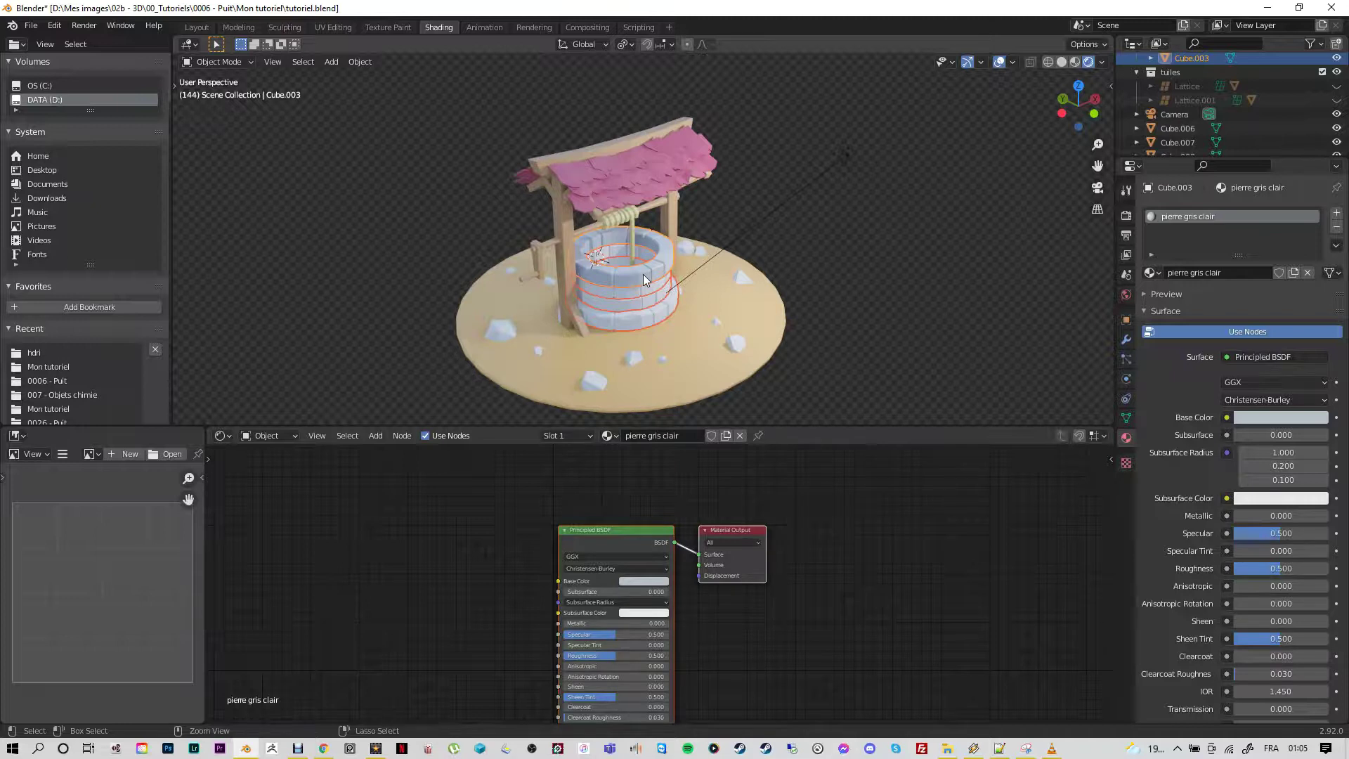
pyautogui.hotkey('ctrl', 'l')
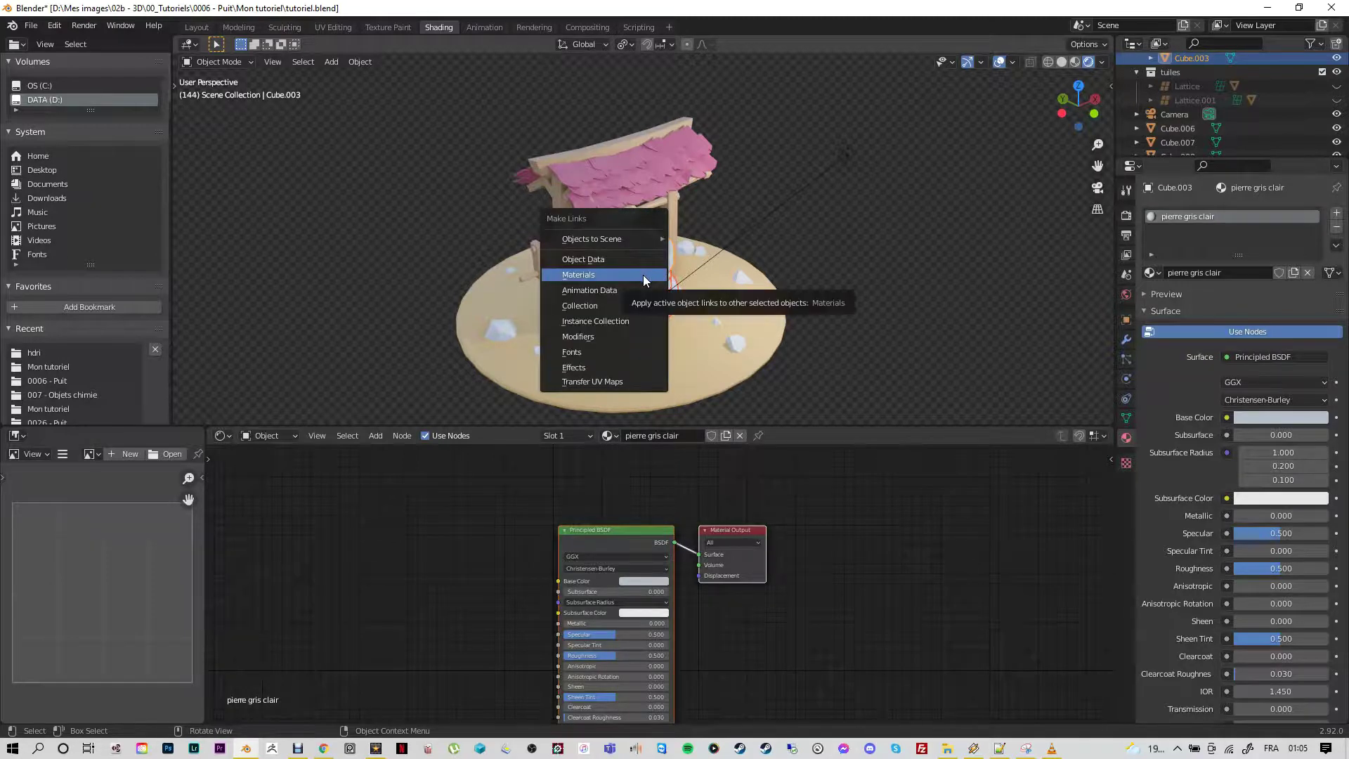
pyautogui.click(644, 280)
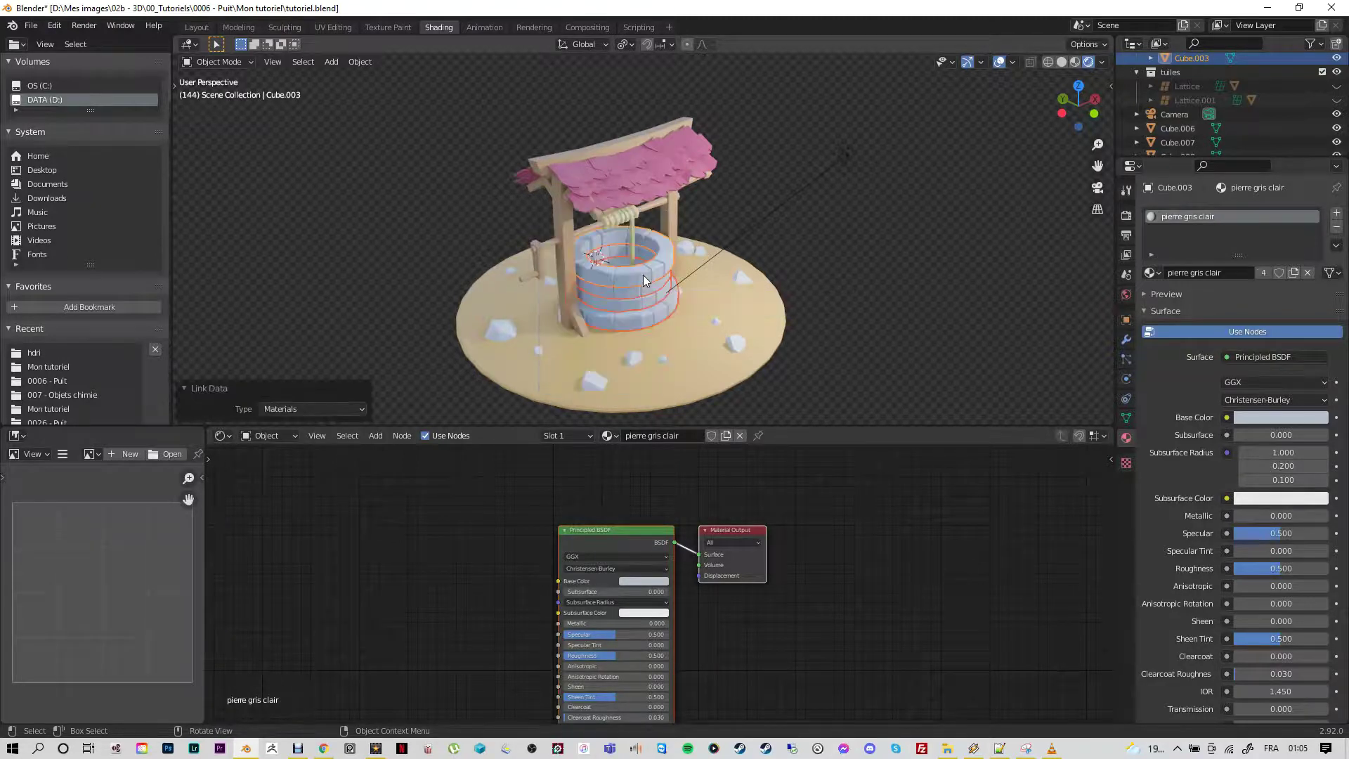
# Step: Link the well's "pierre gris clair" material to the loose stones scattered on the ground
pyautogui.click(643, 326)
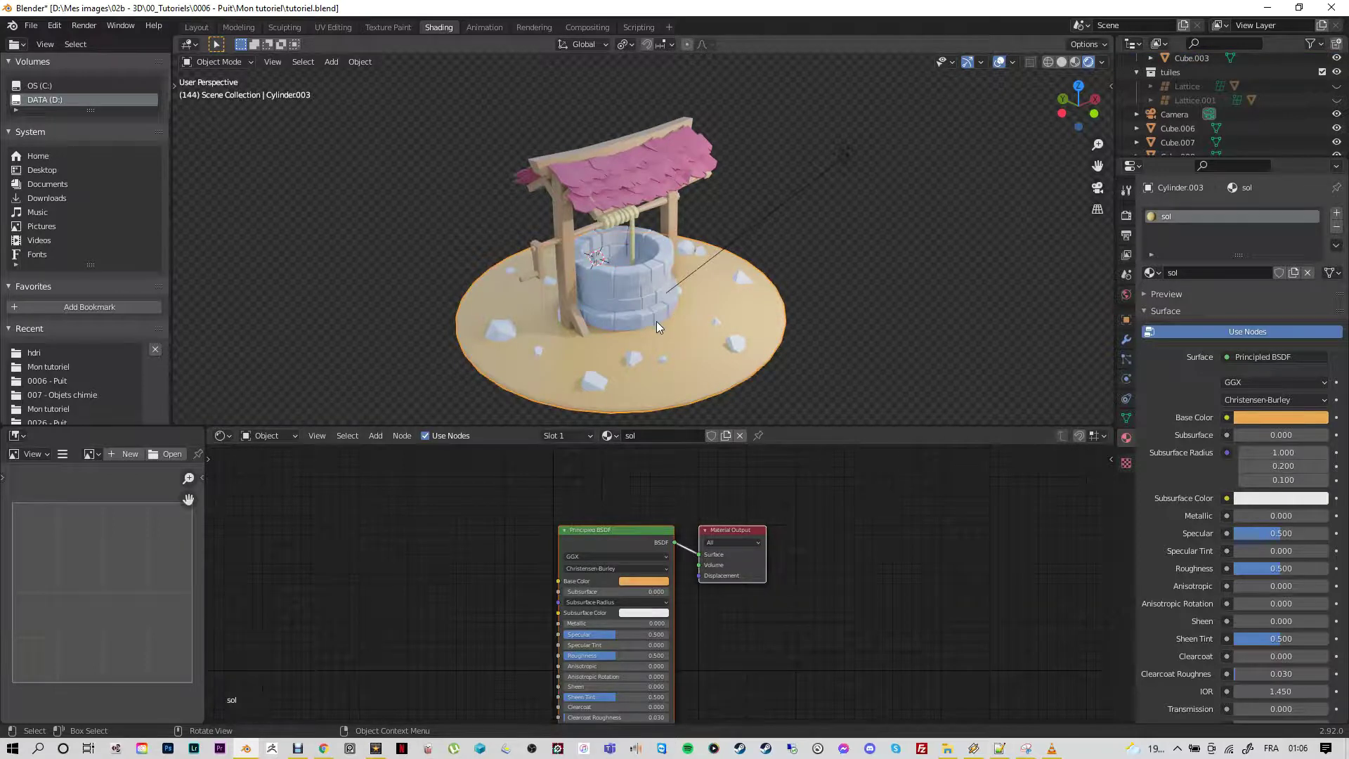
pyautogui.moveTo(656, 322); pyautogui.dragTo(638, 316, button='middle')
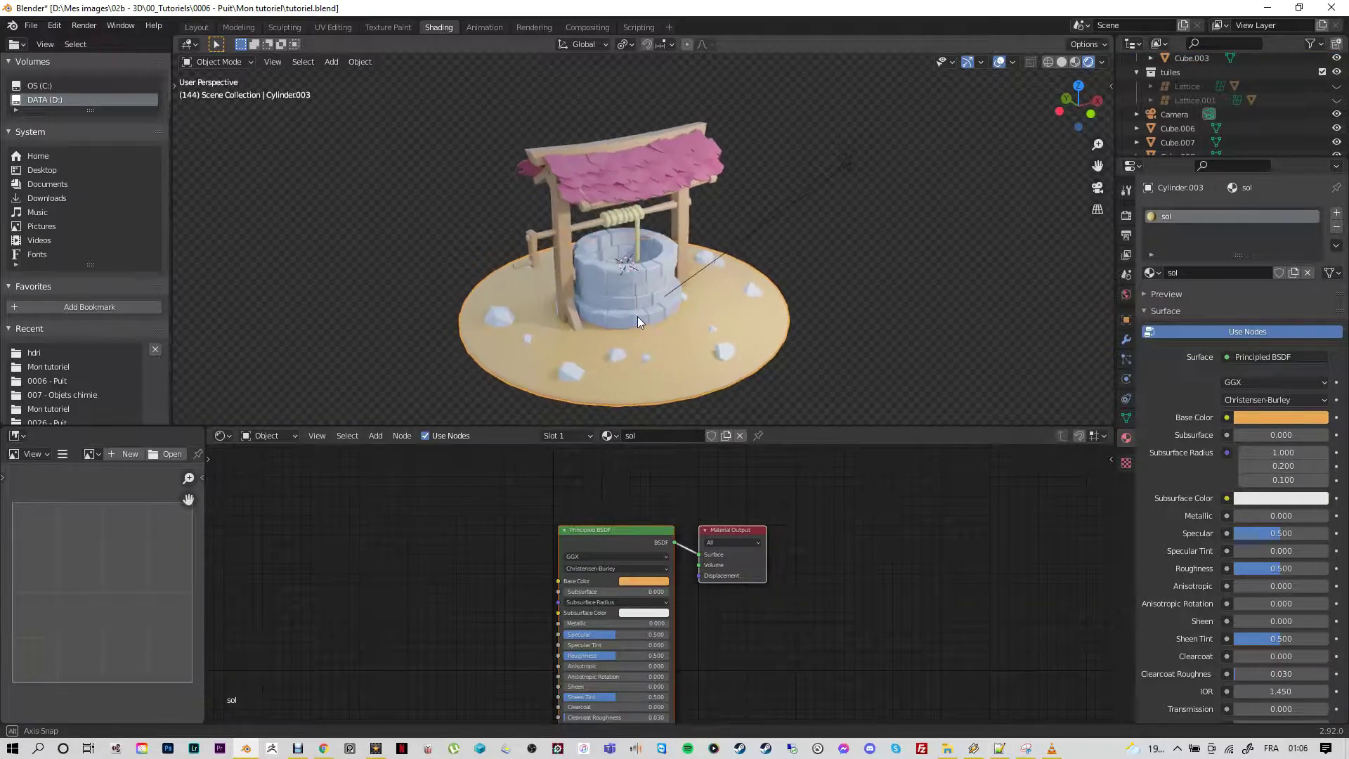
pyautogui.click(570, 374)
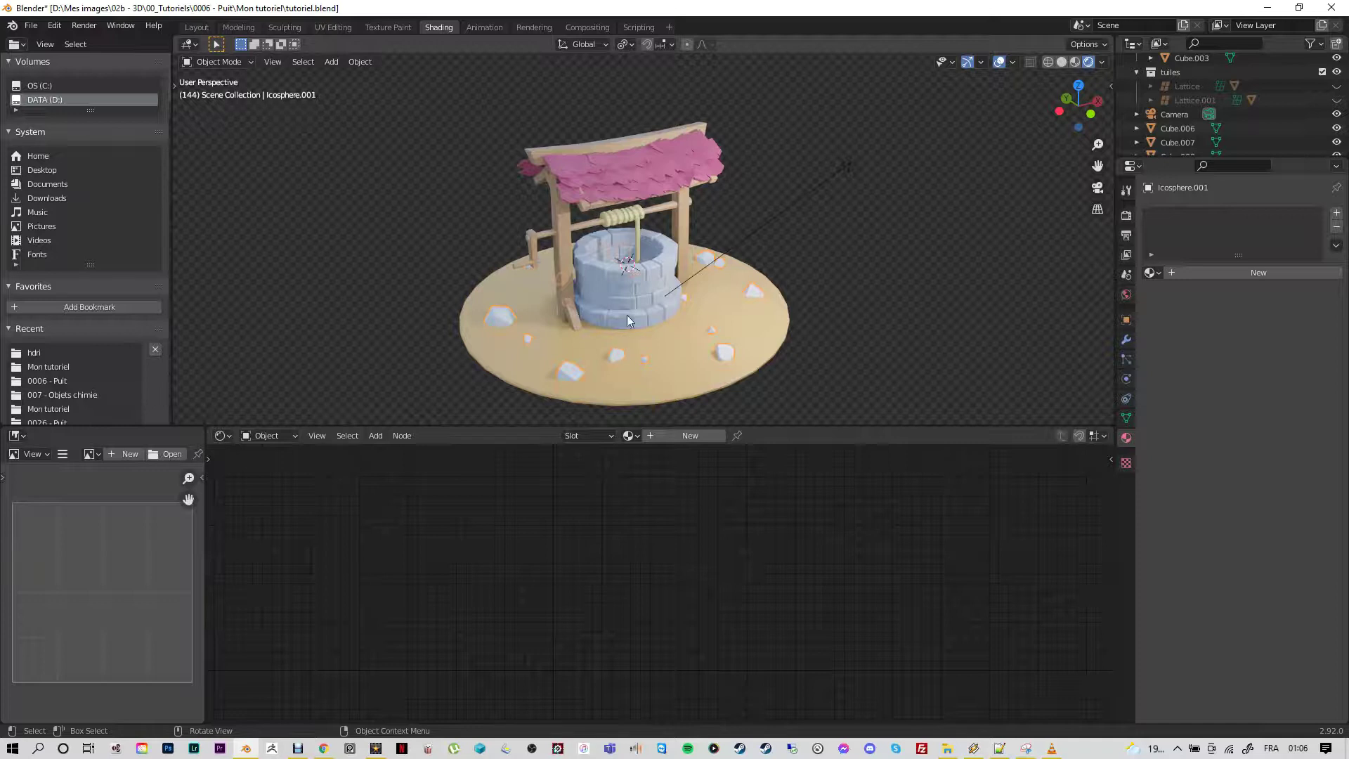
pyautogui.moveTo(596, 340); pyautogui.dragTo(660, 314, button='middle')
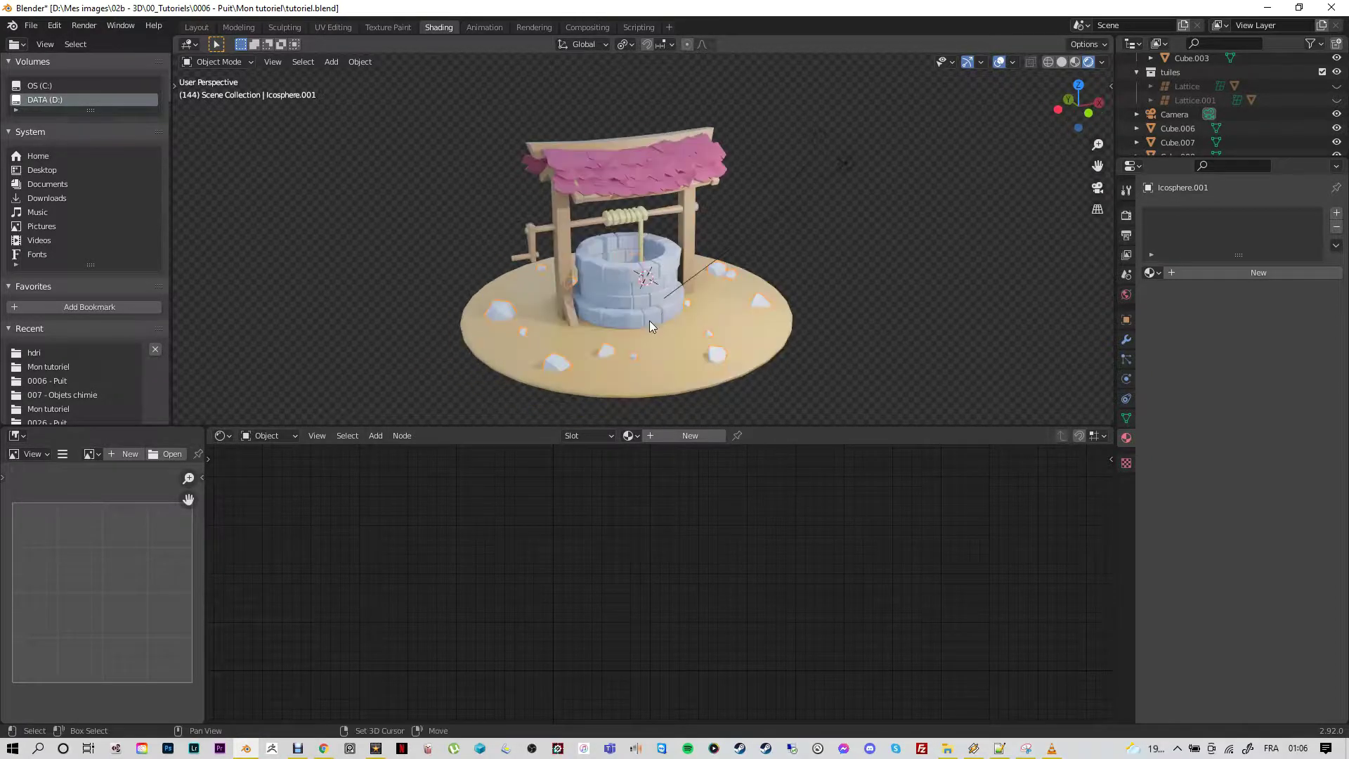
pyautogui.click(650, 322)
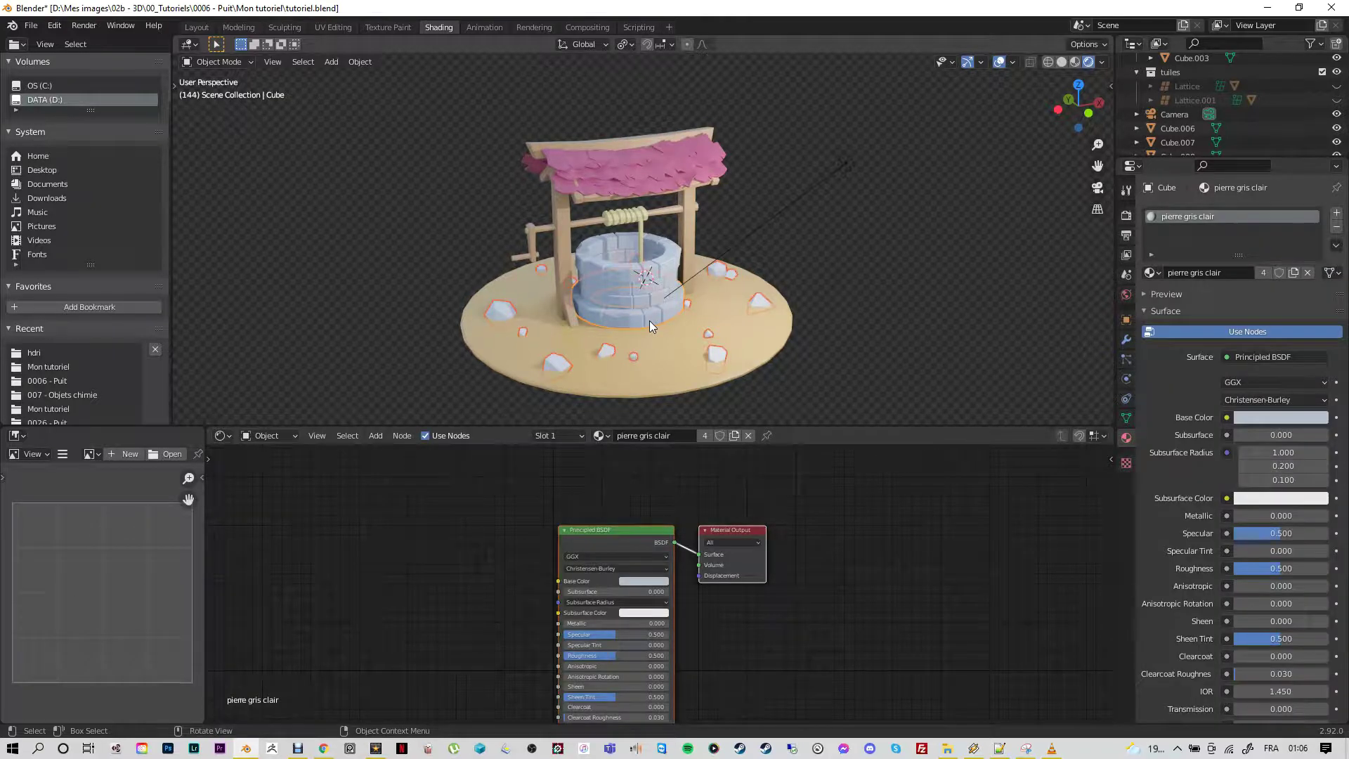
pyautogui.press('ctrl')
pyautogui.hotkey('ctrl', 'l')
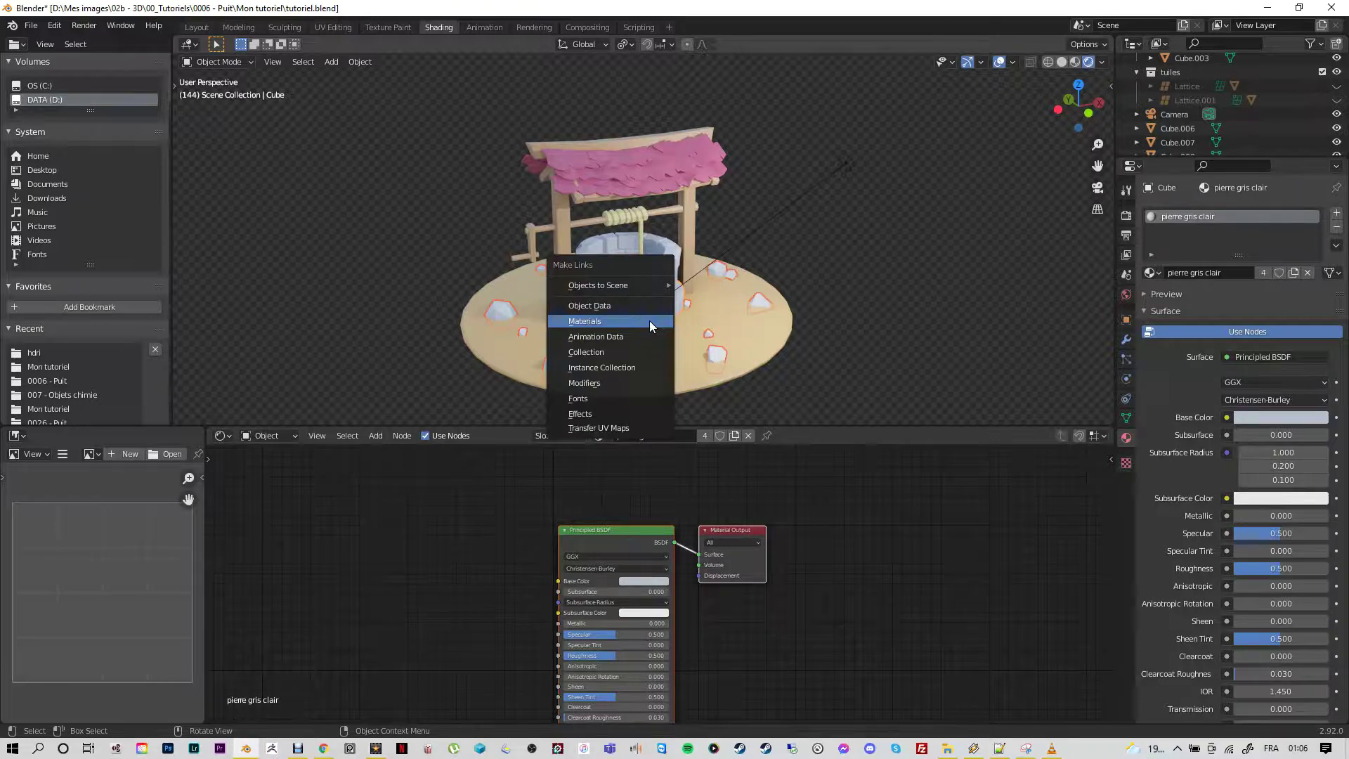
pyautogui.click(649, 320)
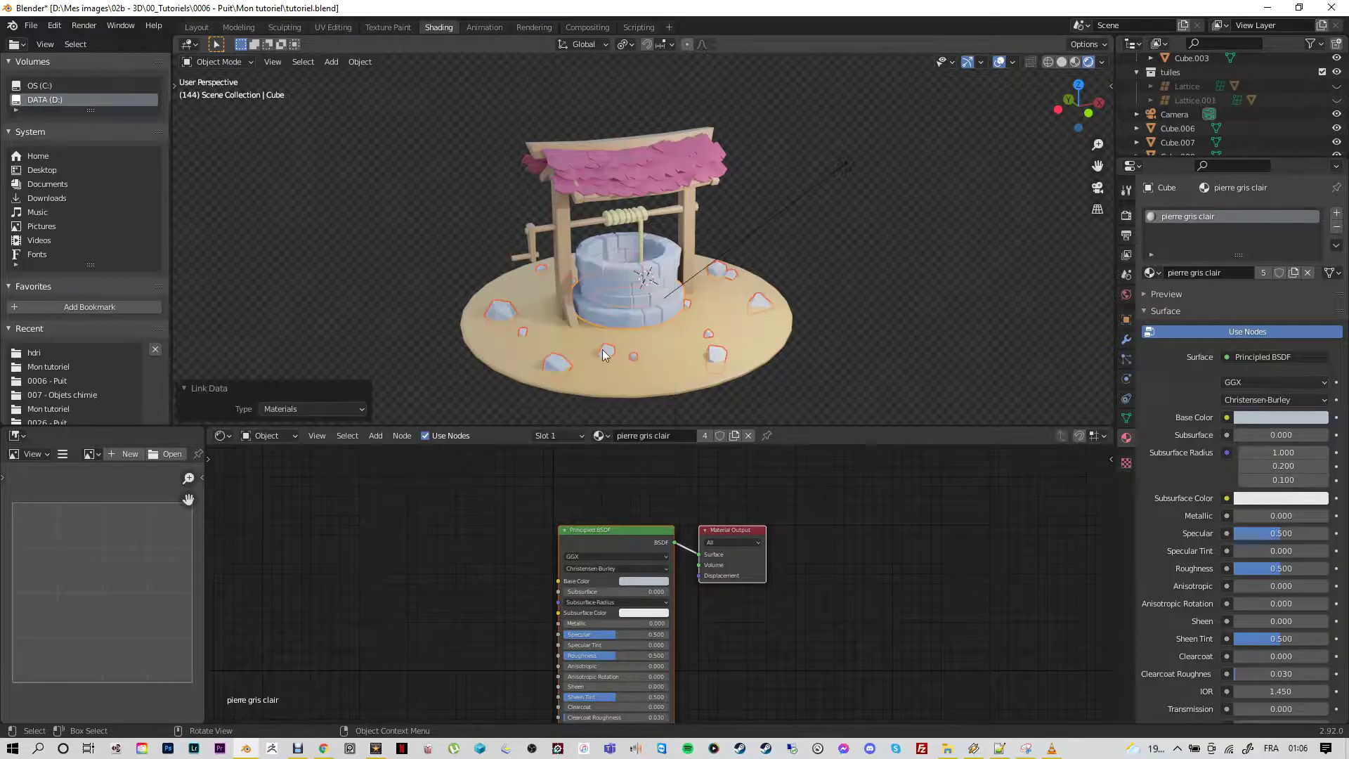
# Step: Examine the coloured well from several sides and check the material on its individual stone rings
pyautogui.click(520, 343)
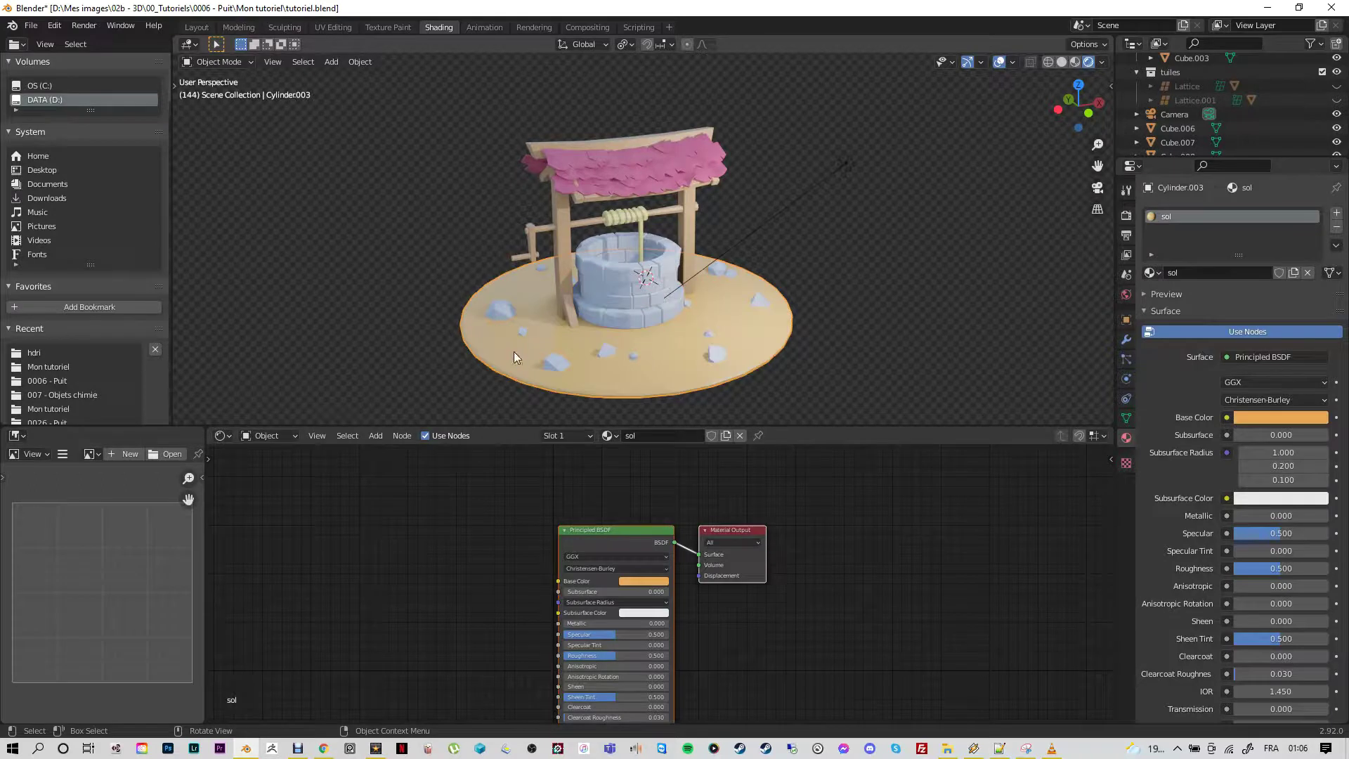
pyautogui.moveTo(529, 336); pyautogui.dragTo(853, 341, button='middle')
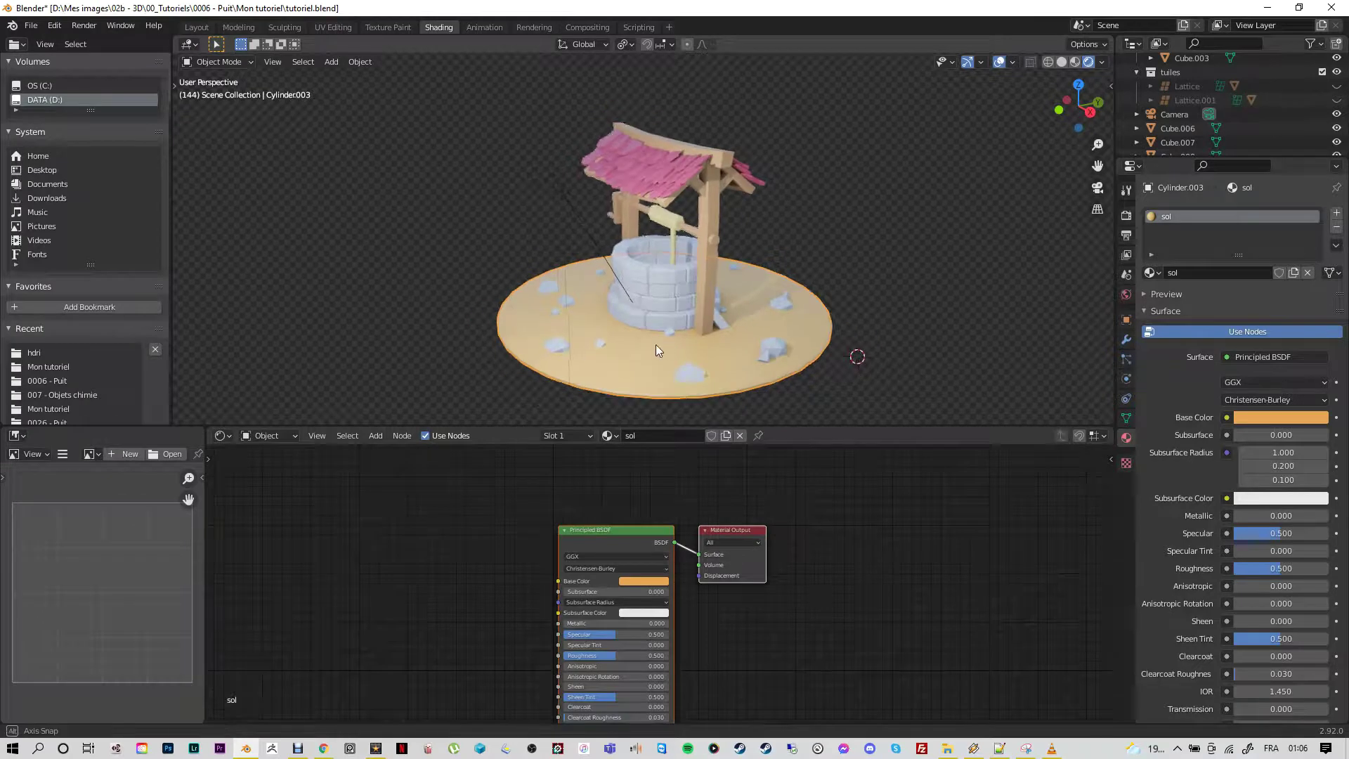
pyautogui.moveTo(655, 345); pyautogui.dragTo(727, 340, button='middle')
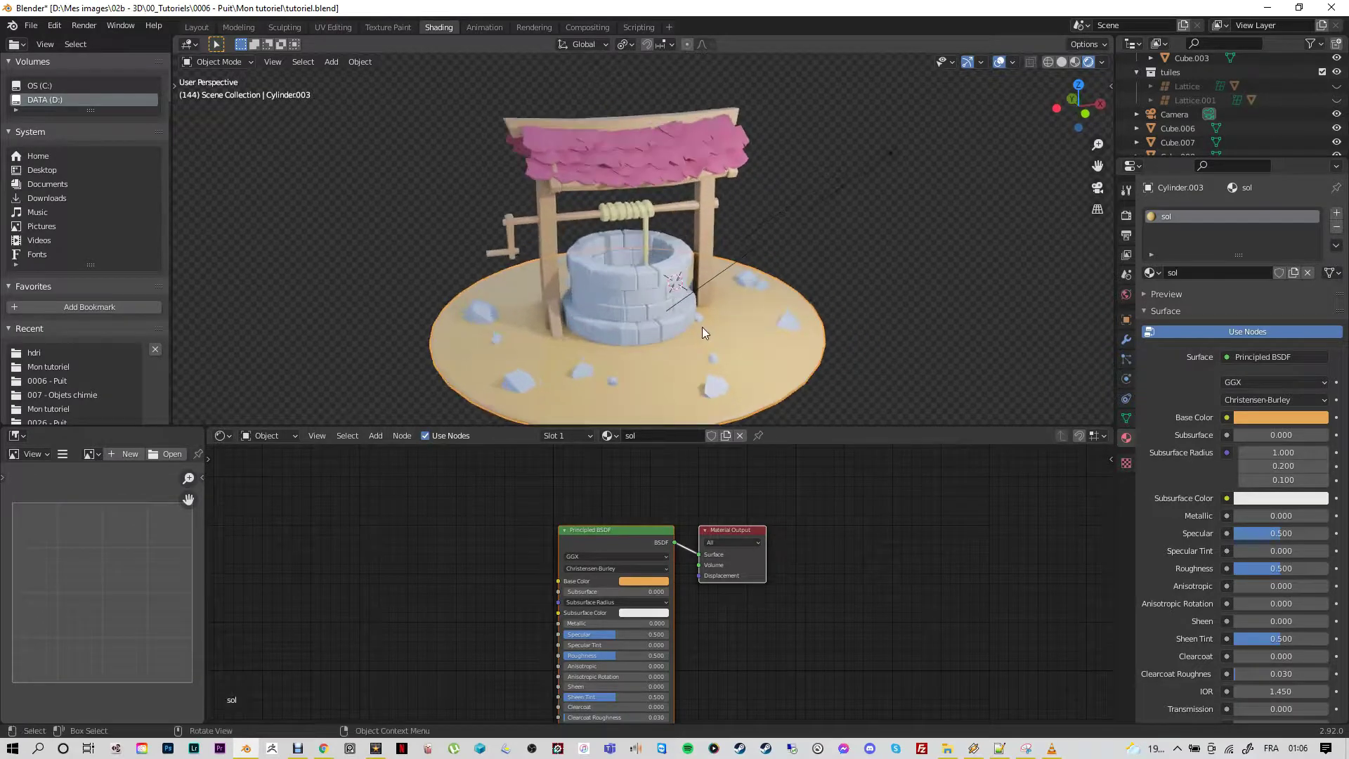
pyautogui.scroll(-2, 702, 327)
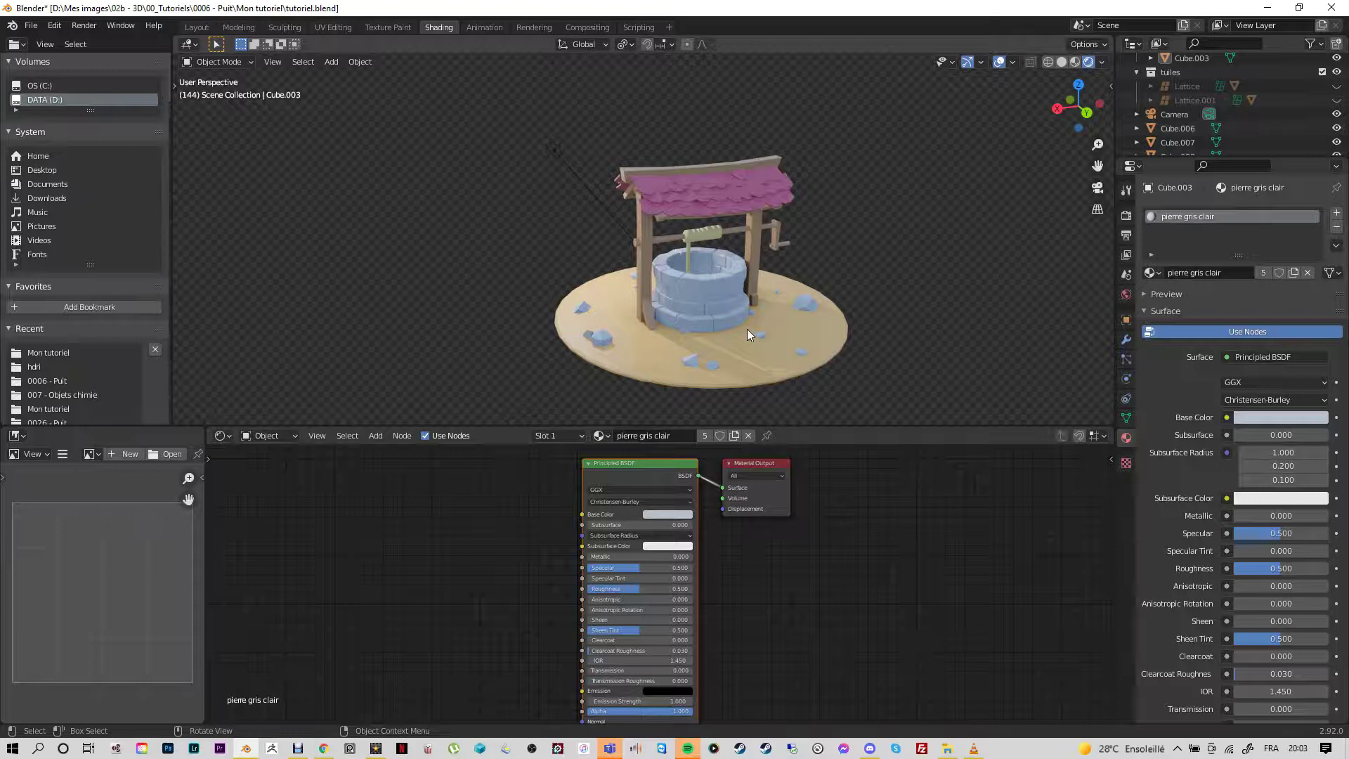
pyautogui.click(695, 289)
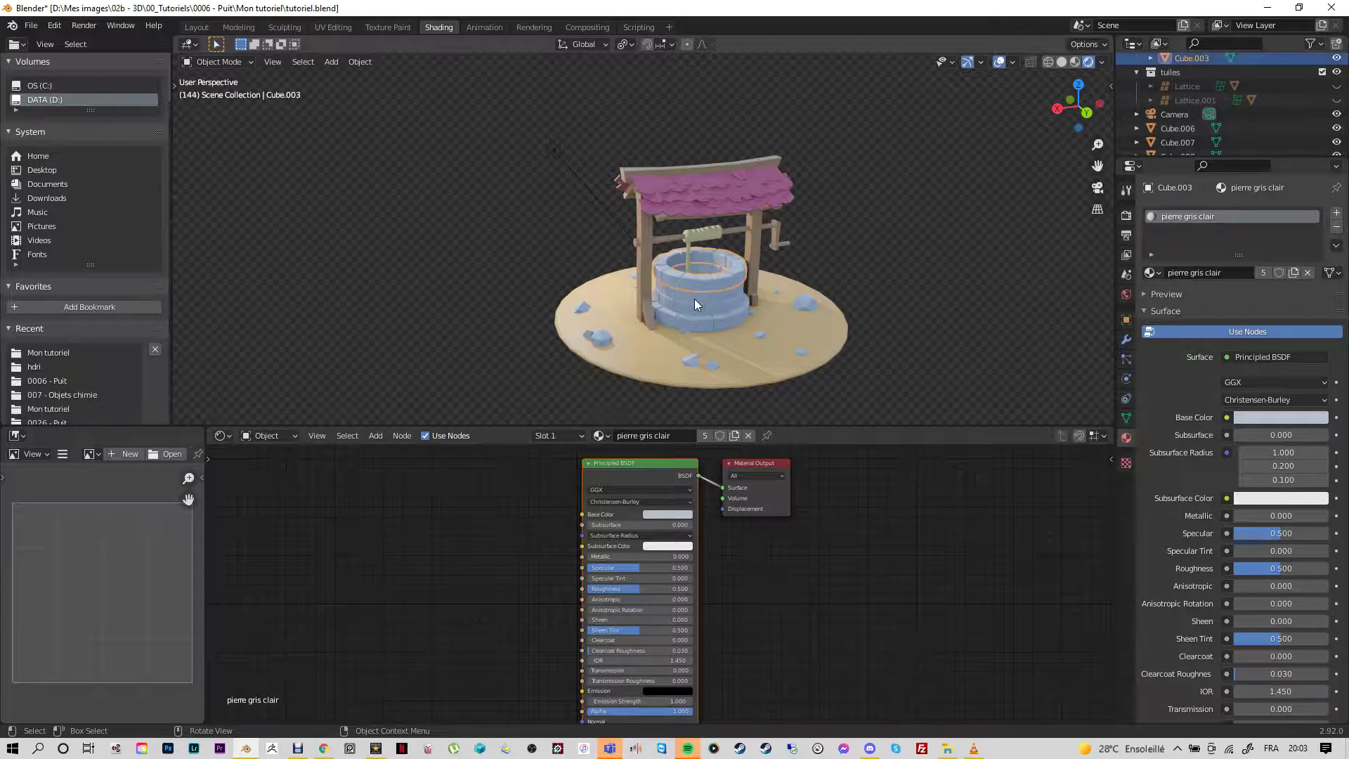
pyautogui.click(702, 310)
pyautogui.click(698, 330)
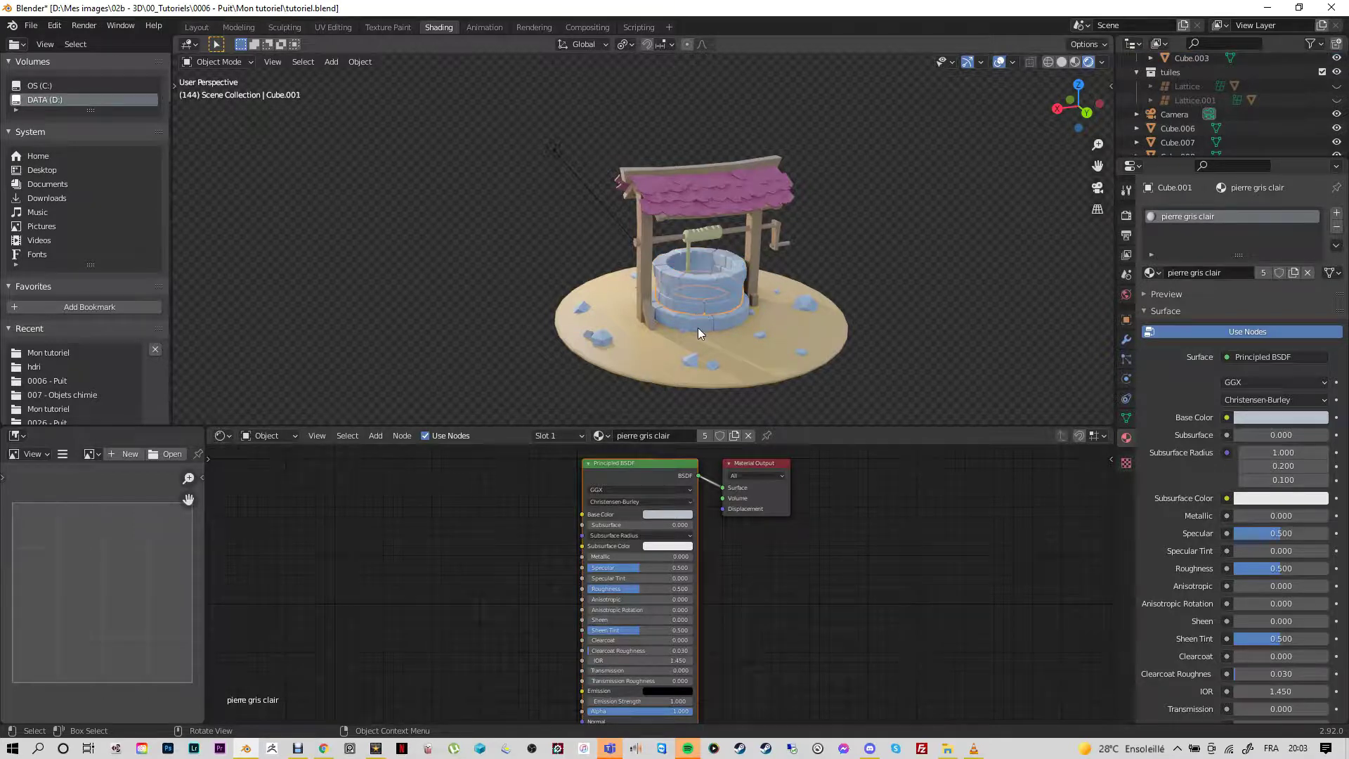
pyautogui.click(698, 328)
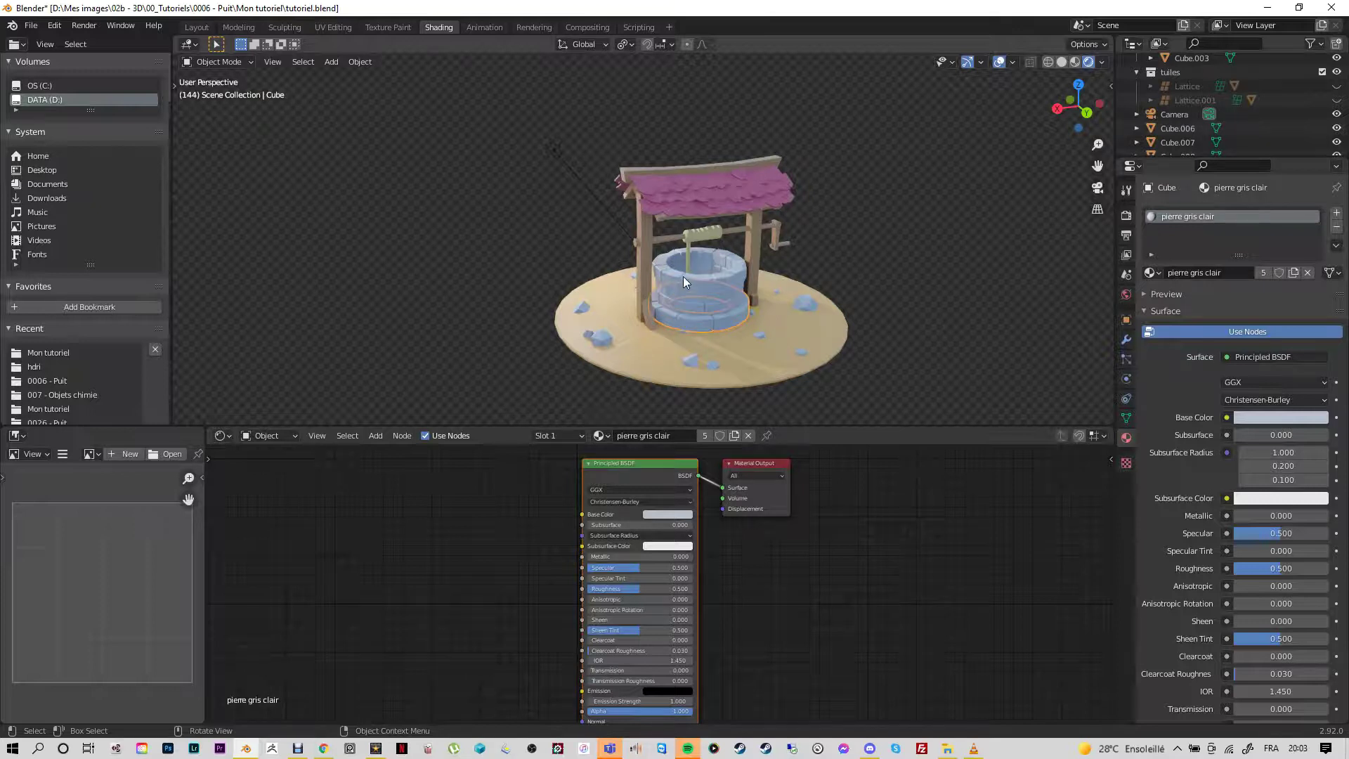
# Step: Add two empty material slots to the well's top stone ring
pyautogui.click(683, 277)
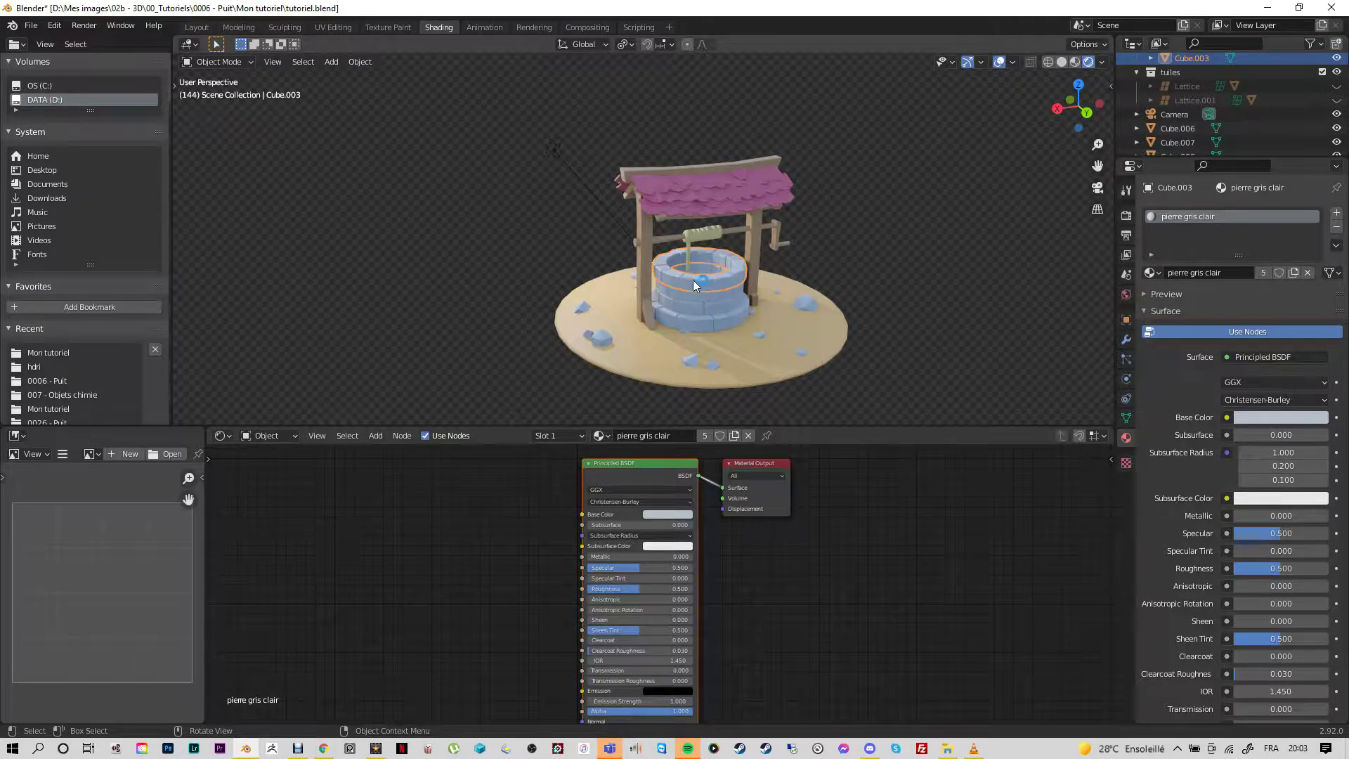
pyautogui.click(1337, 216)
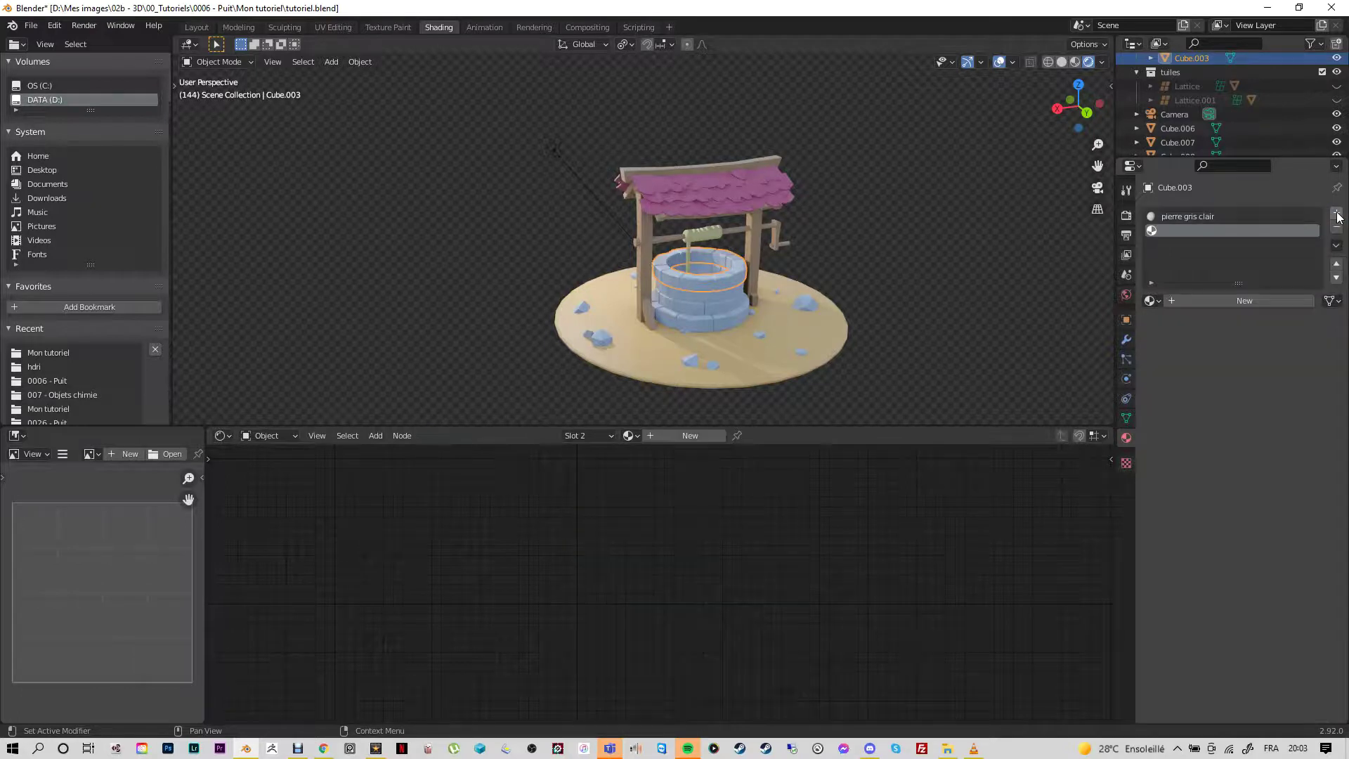
pyautogui.click(1337, 216)
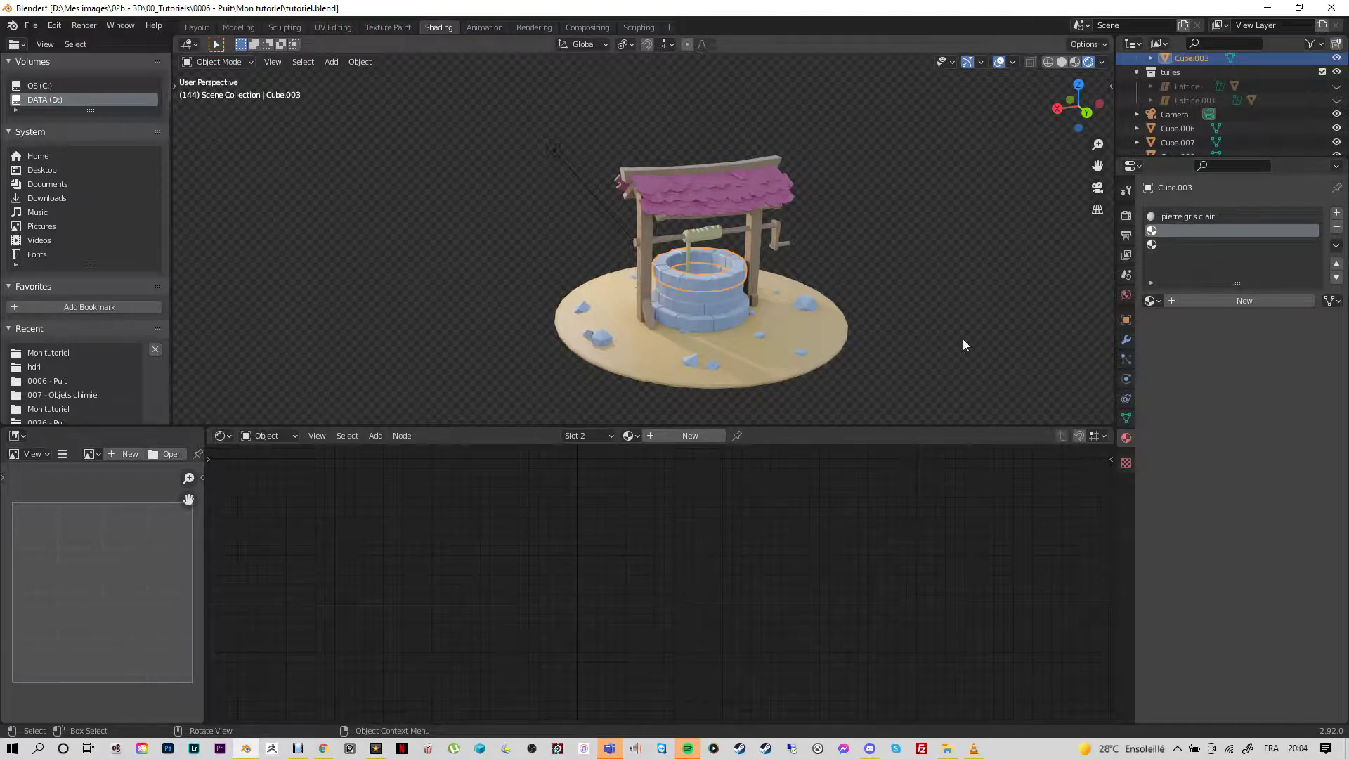
# Step: Create a "pierre rose" material in the top ring's second slot and set its base colour to pale pink
pyautogui.click(1217, 301)
pyautogui.doubleClick(1199, 302)
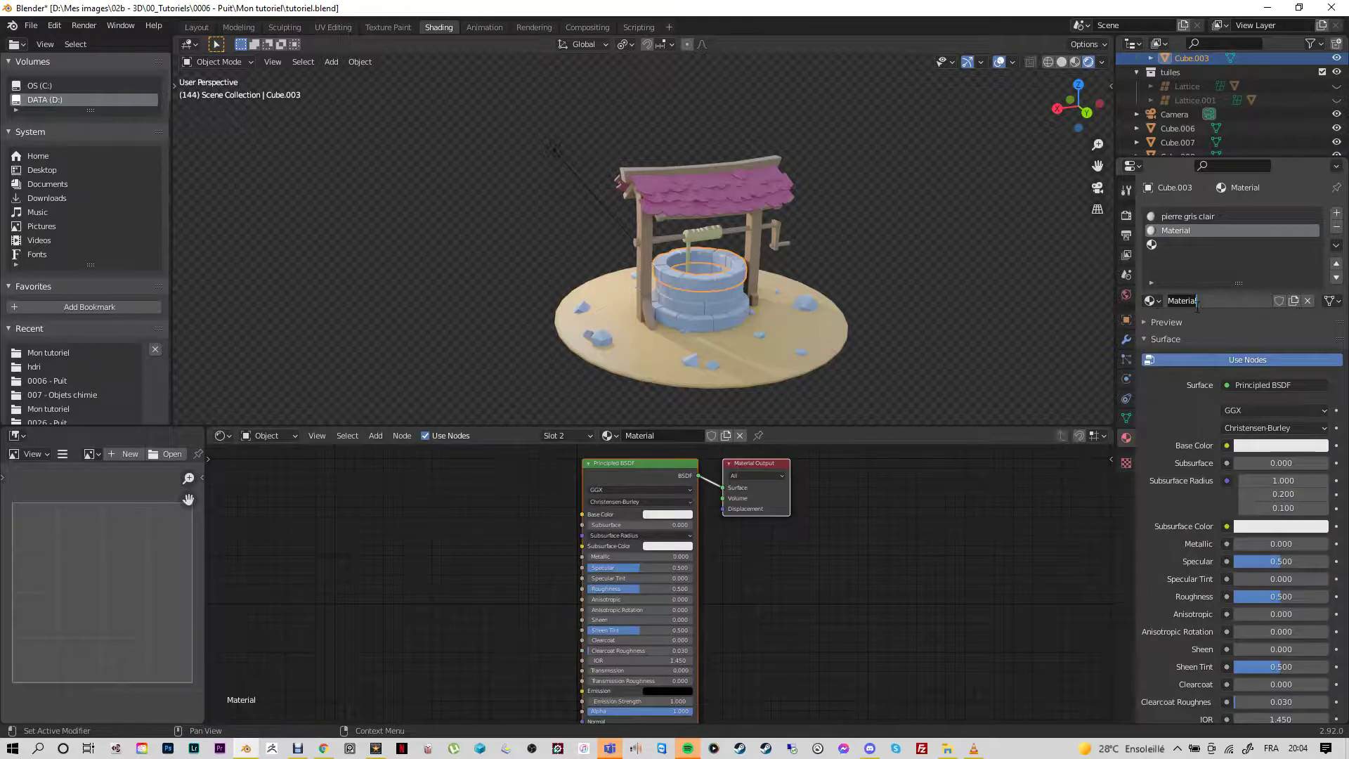
pyautogui.write('pierre rose')
pyautogui.press('Return')
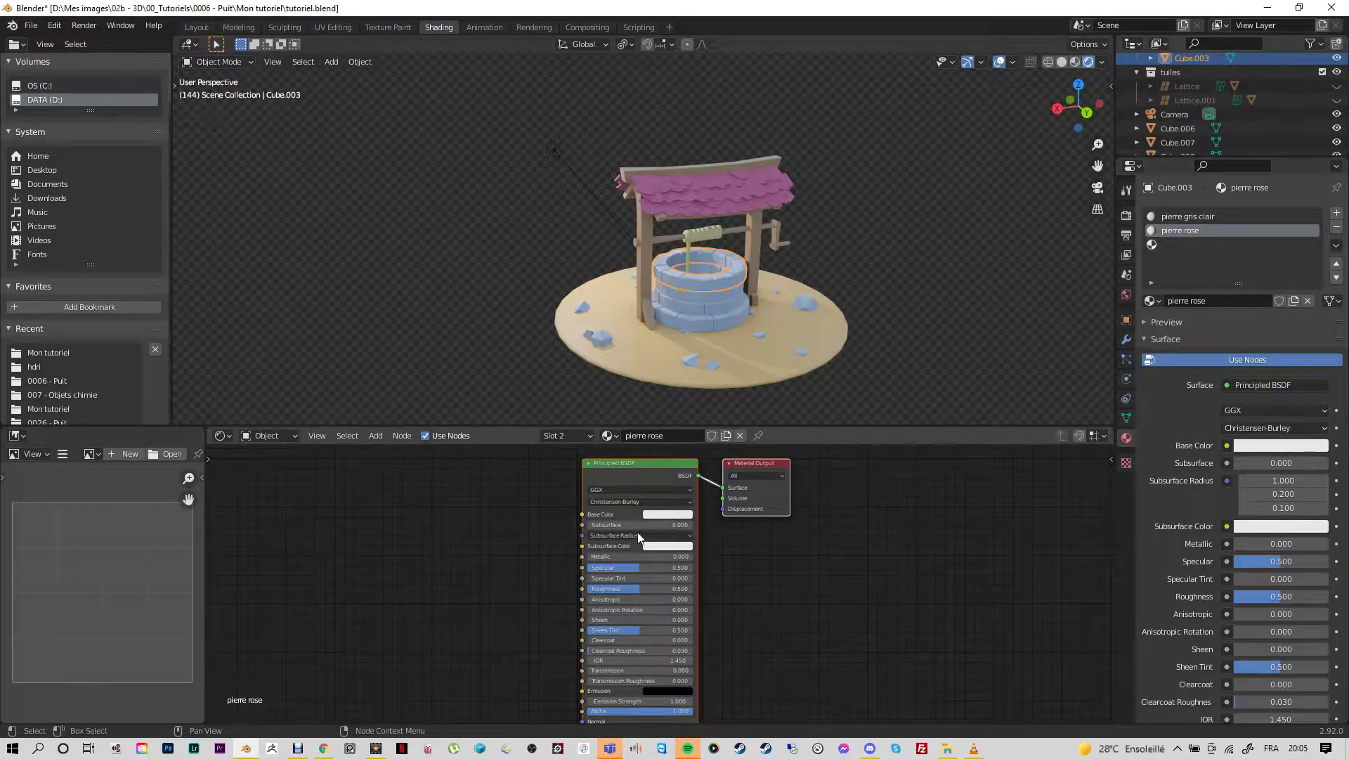
pyautogui.click(667, 514)
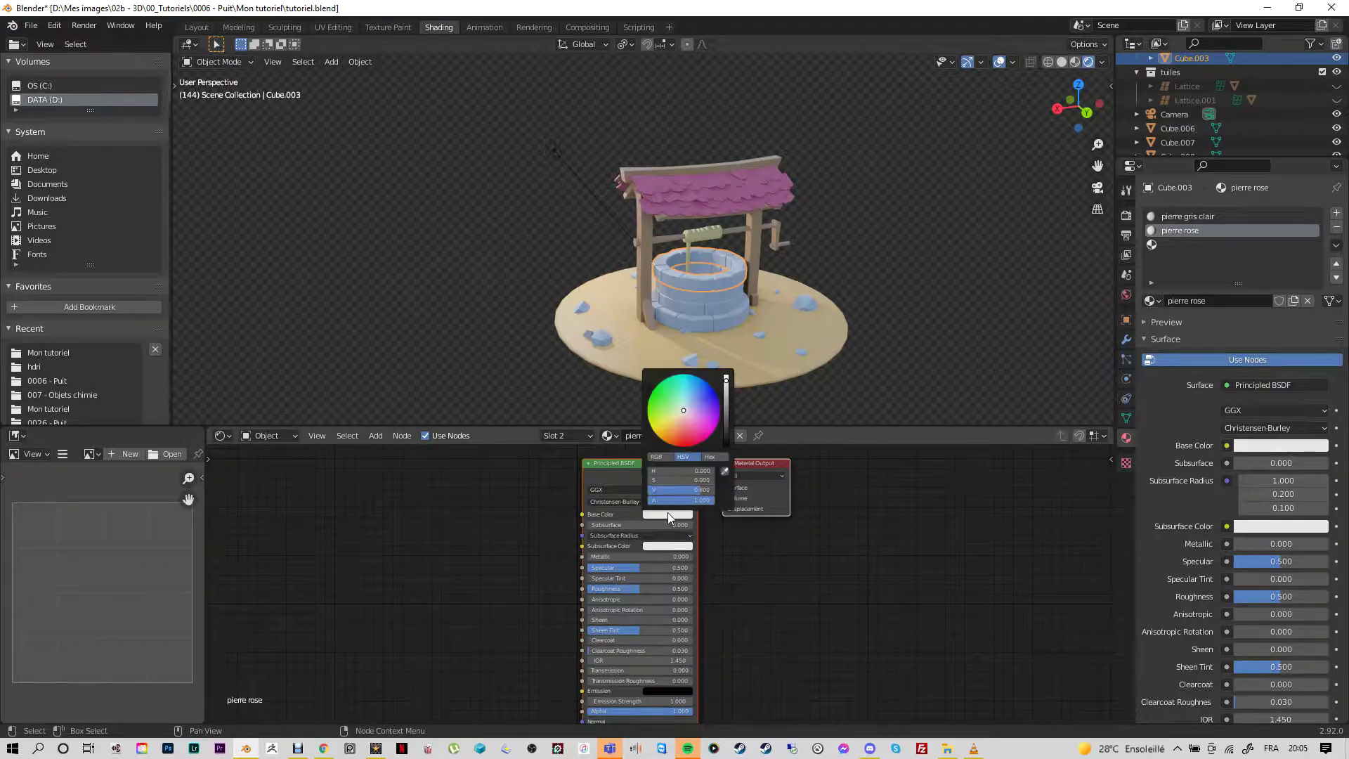
pyautogui.click(689, 415)
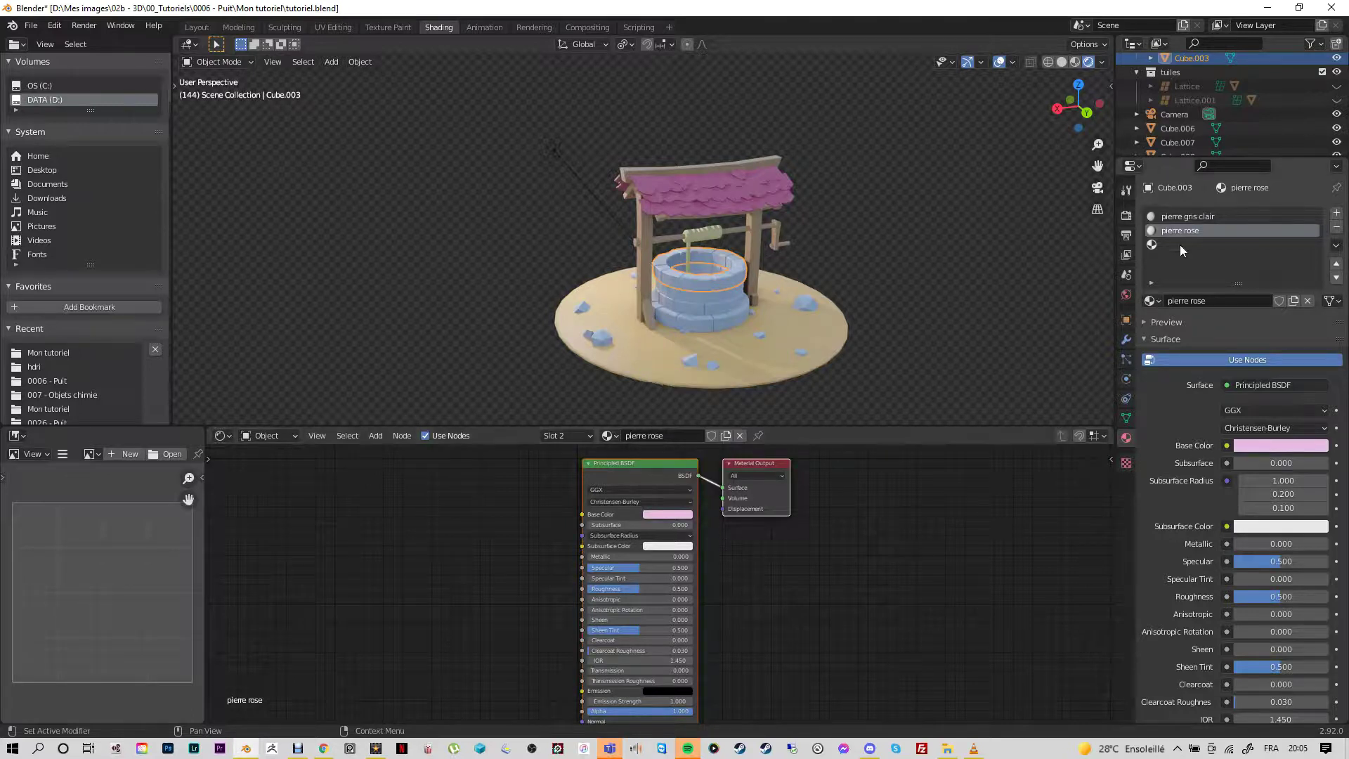
# Step: Create a material named "pierre noire" in the top ring's third slot
pyautogui.click(1179, 244)
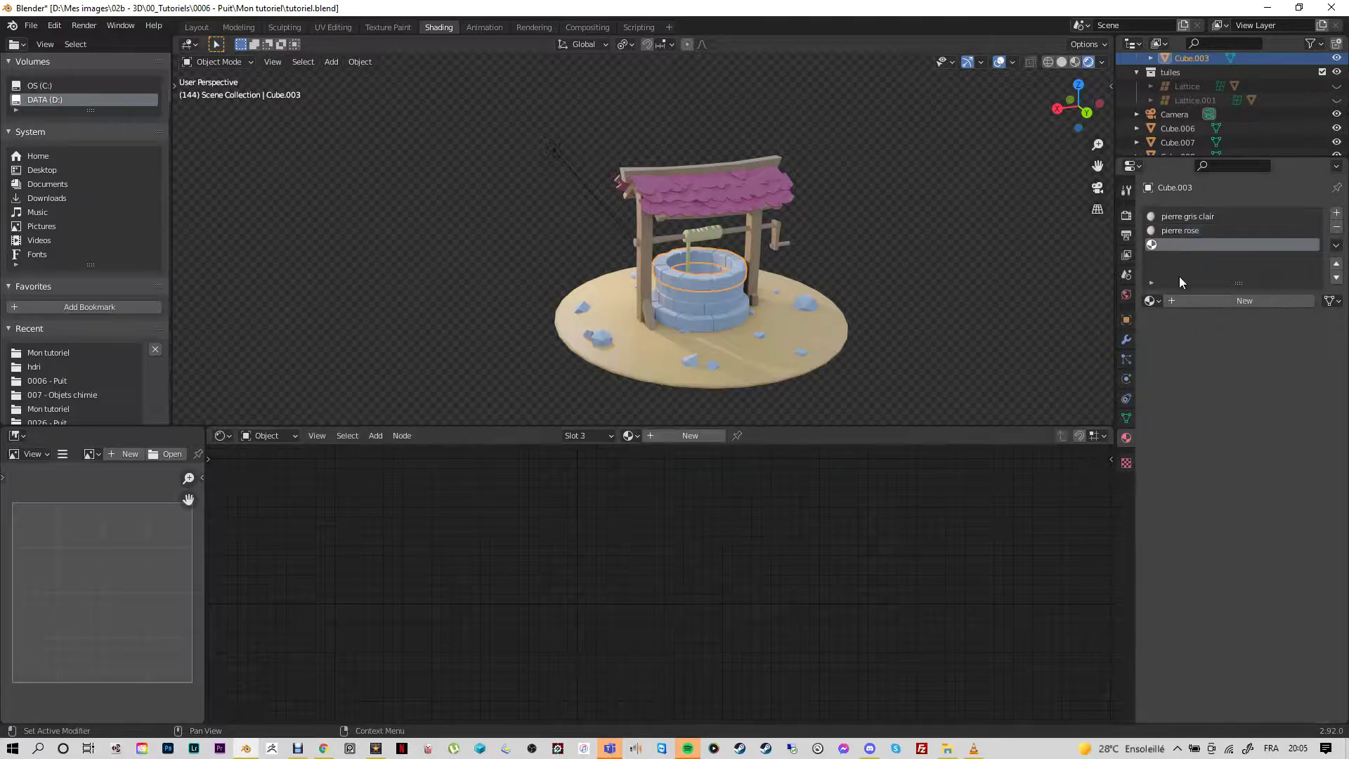
pyautogui.click(1224, 300)
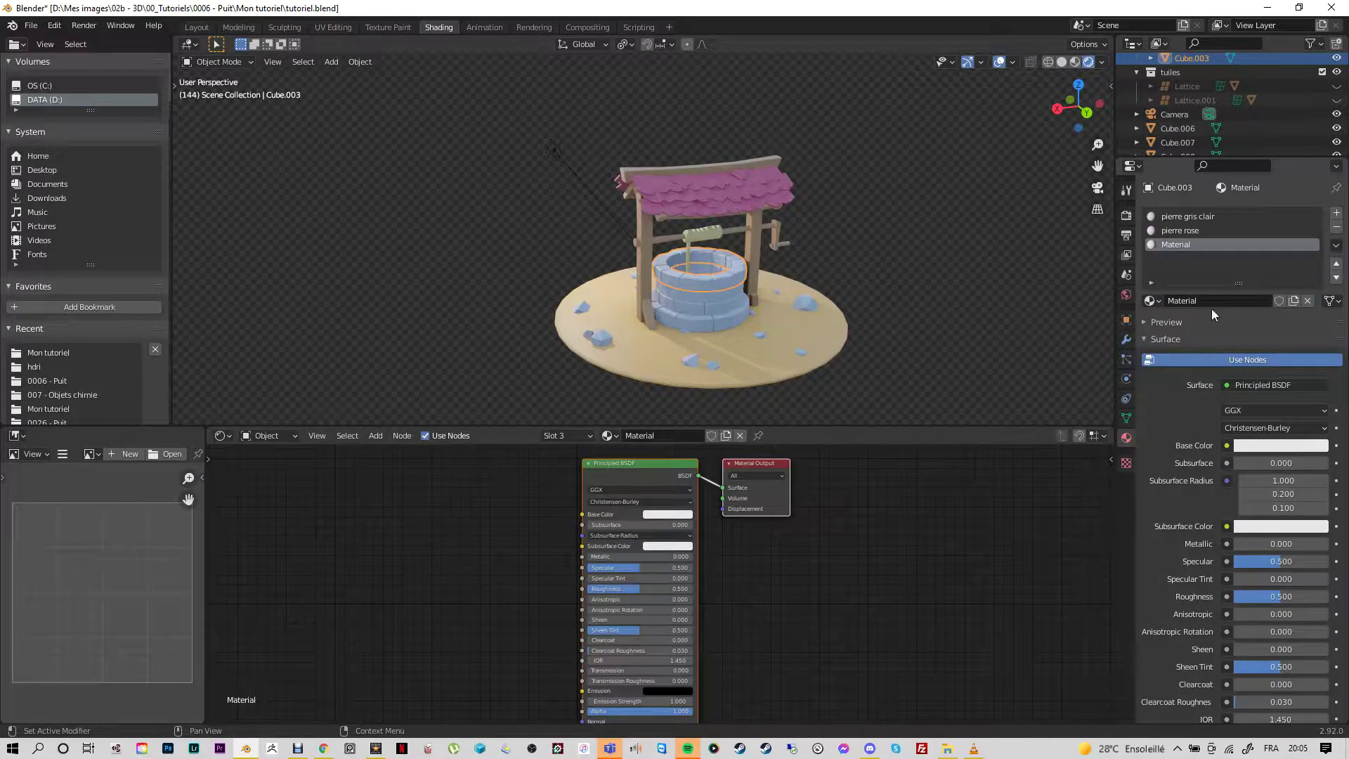
pyautogui.click(1208, 301)
pyautogui.write('pierre noire')
pyautogui.press('Return')
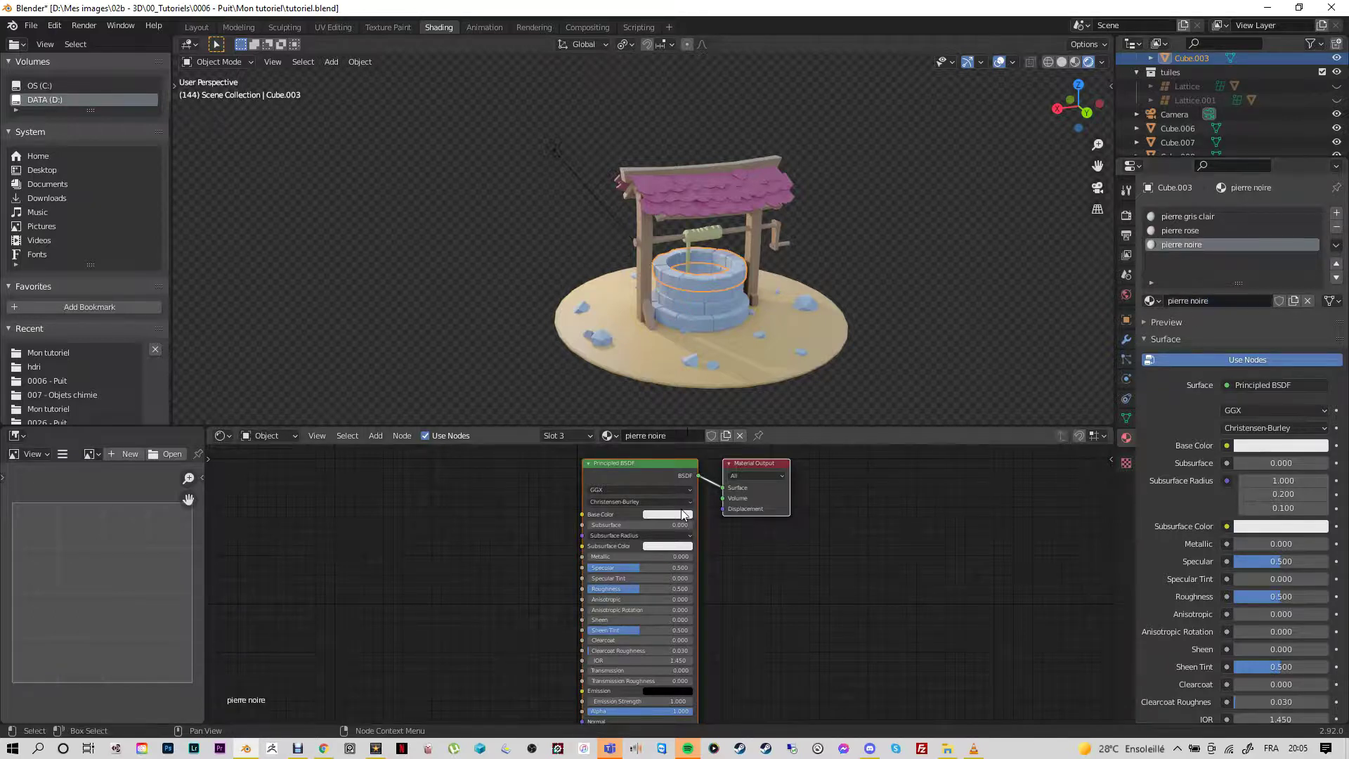
# Step: Darken the base colour of the "pierre noire" material to a very dark grey
pyautogui.click(678, 518)
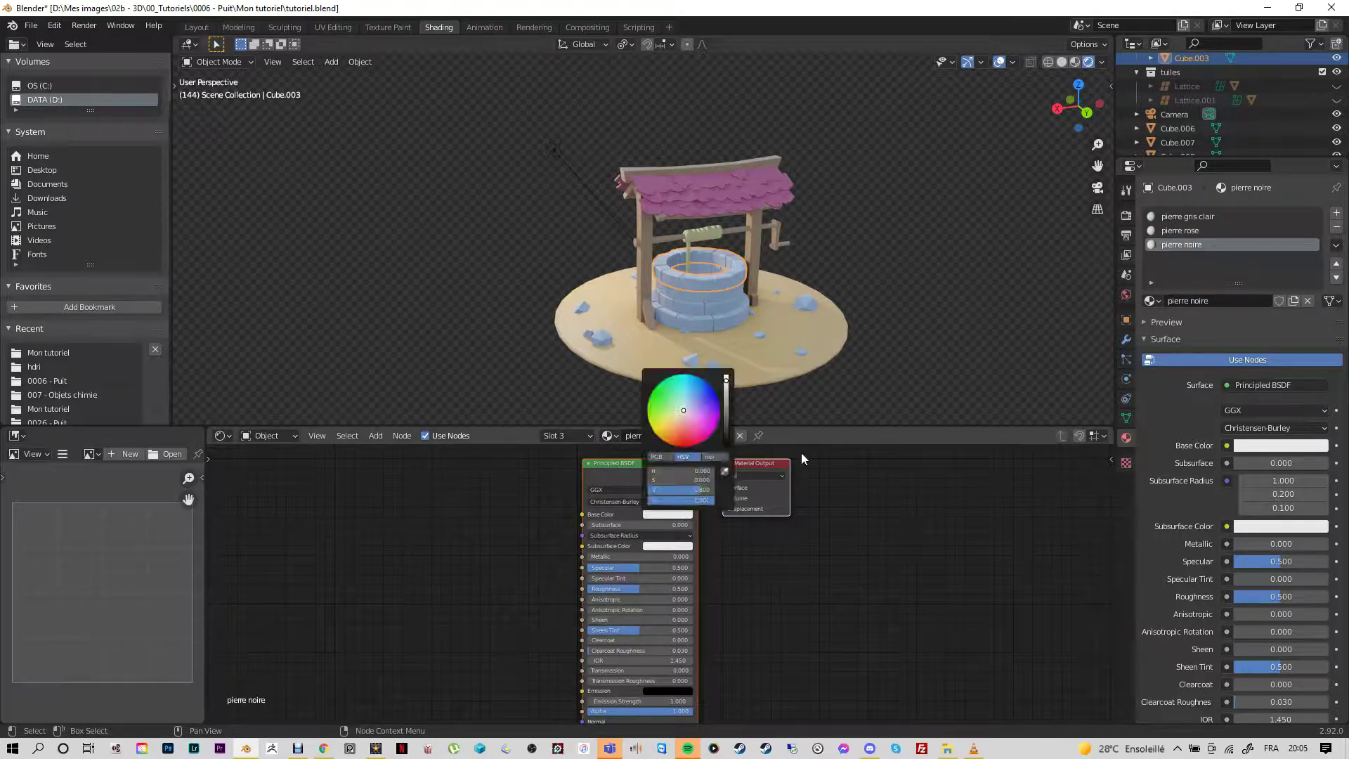
pyautogui.click(675, 516)
pyautogui.moveTo(725, 383); pyautogui.dragTo(726, 430)
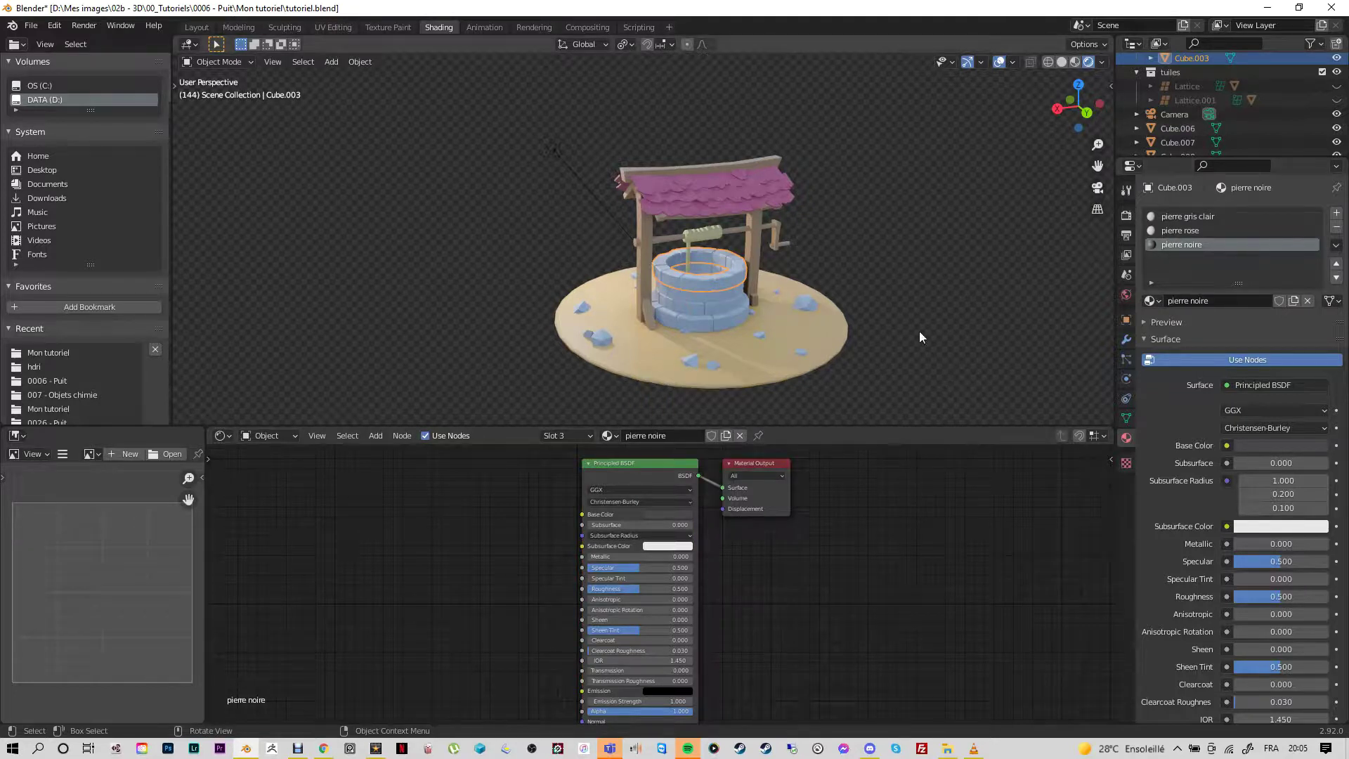
# Step: Assign the "pierre noire" material to a single front stone of the well's top ring in Edit Mode
pyautogui.press('Tab')
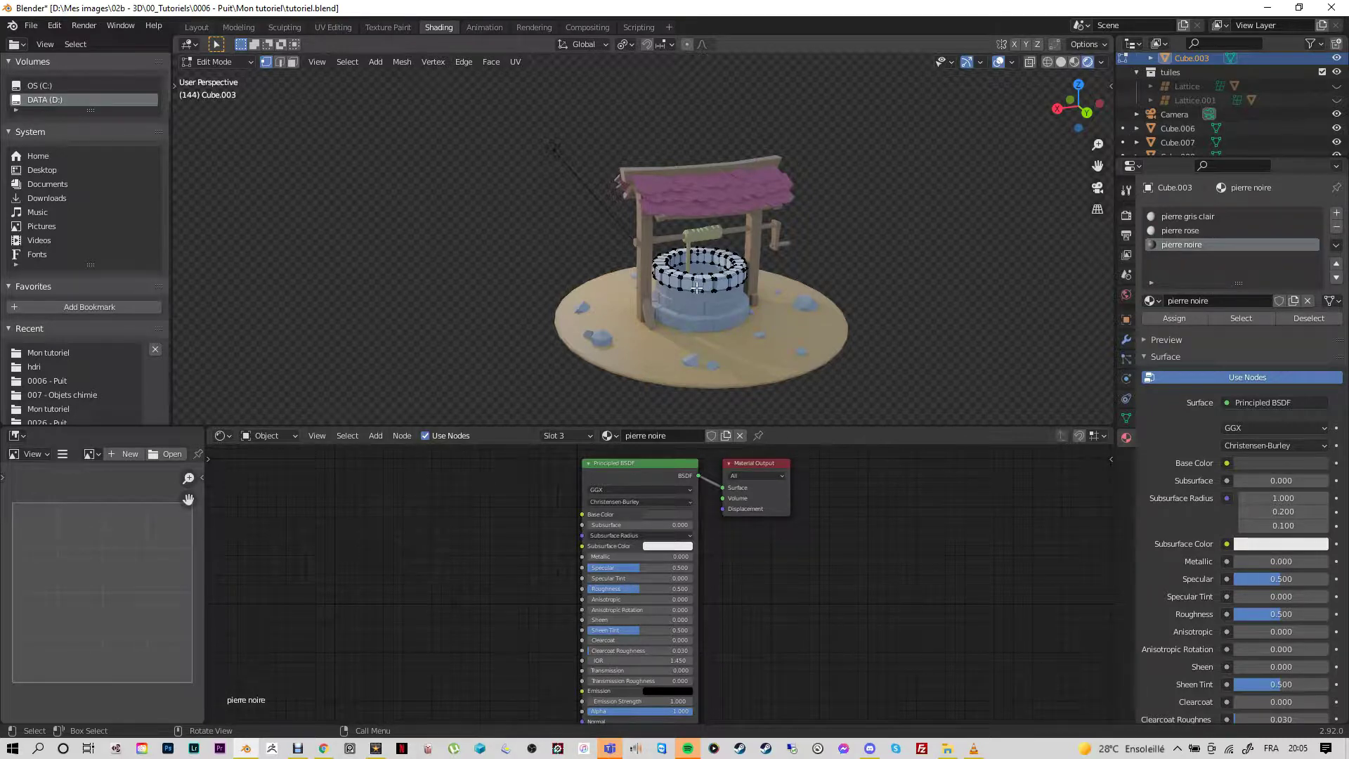
pyautogui.press('l')
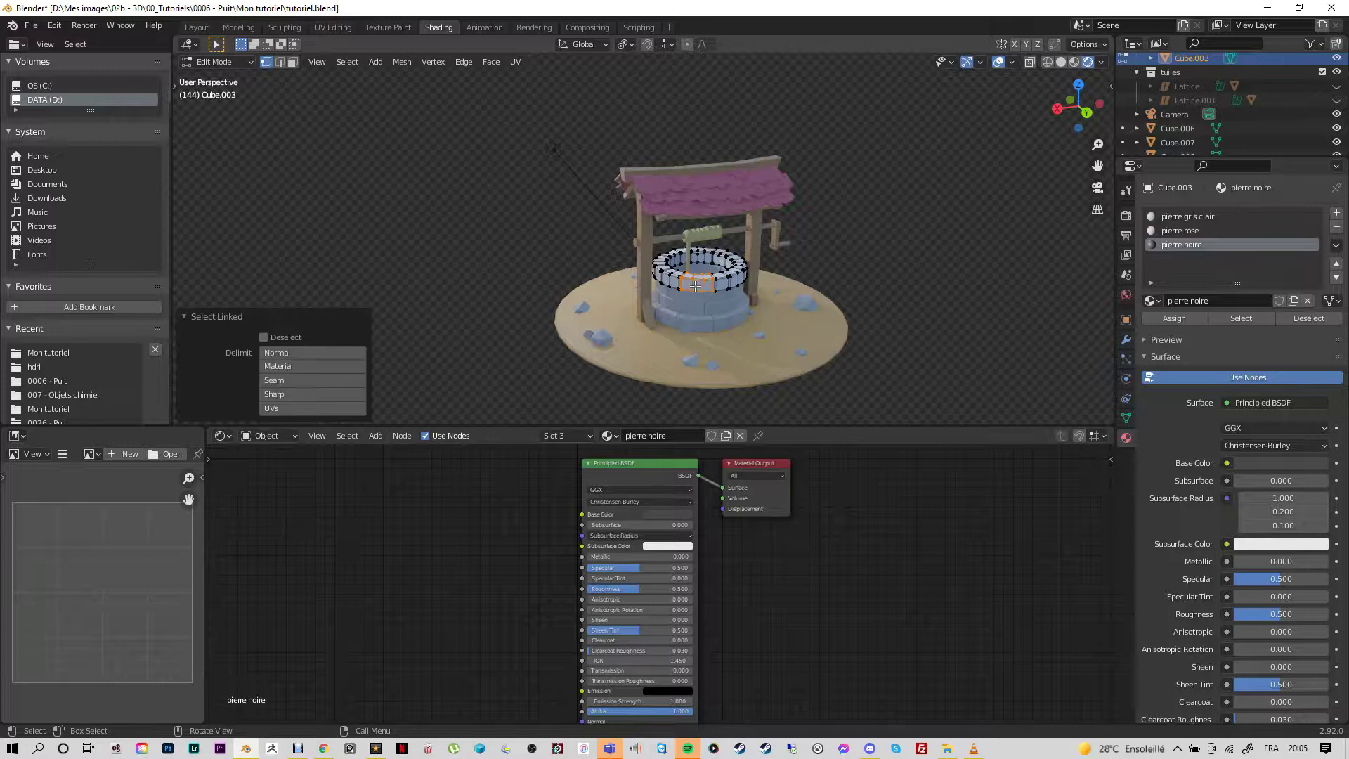
pyautogui.click(1174, 318)
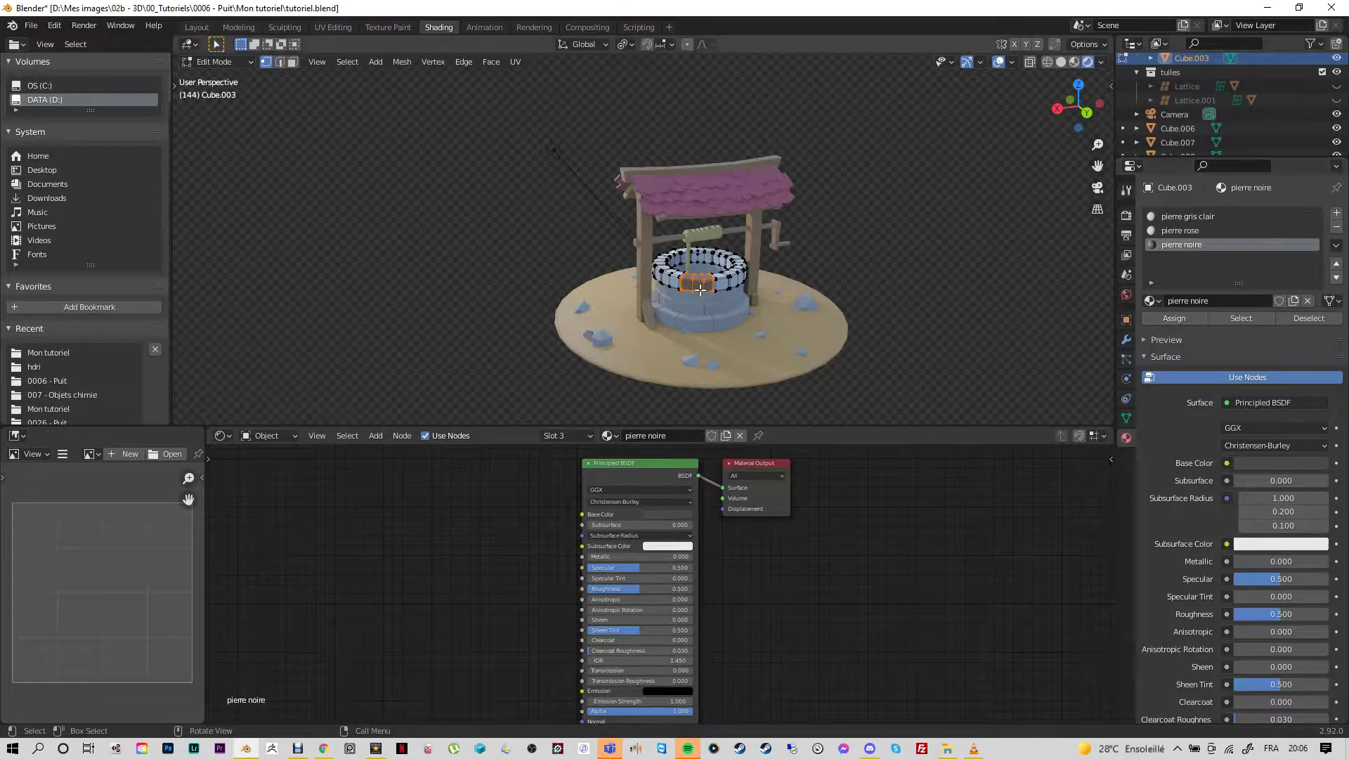
pyautogui.scroll(3, 699, 291)
pyautogui.moveTo(831, 315); pyautogui.dragTo(798, 377, button='middle')
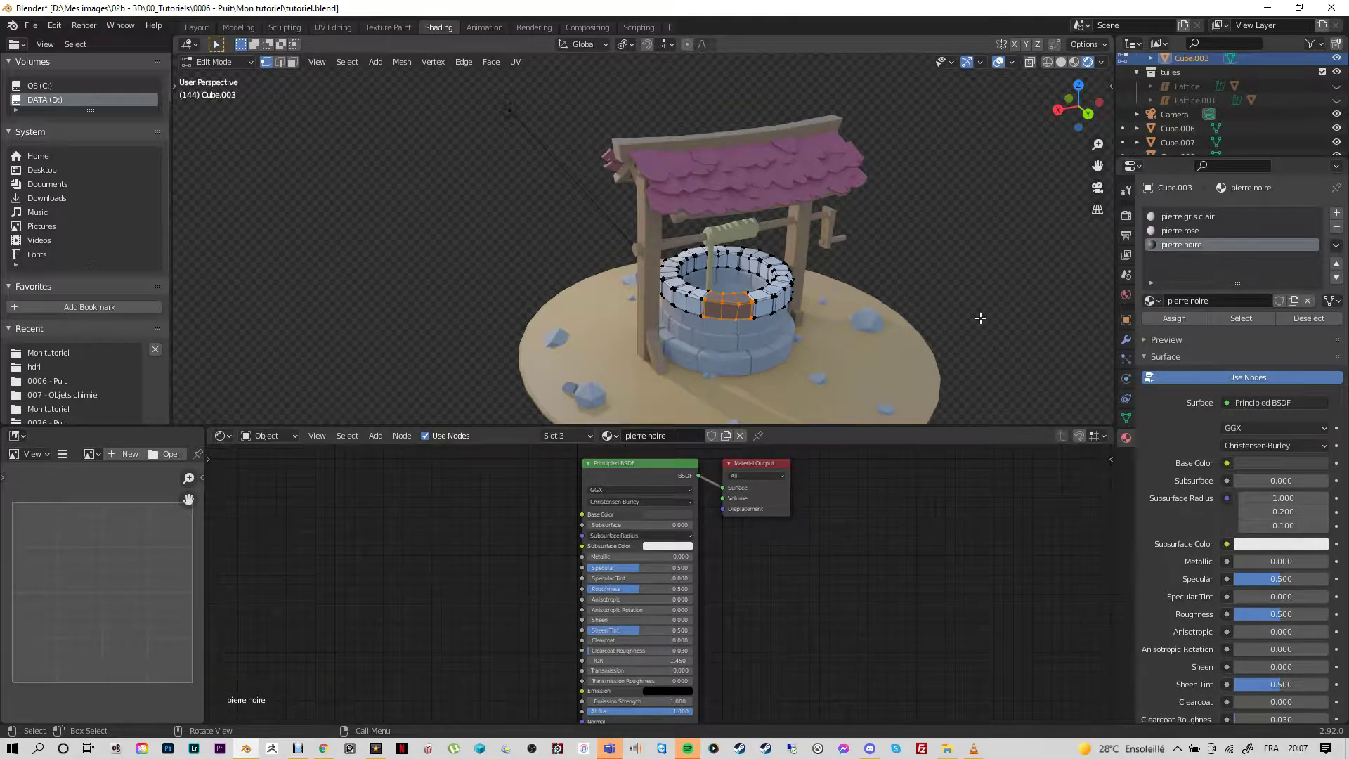
pyautogui.hotkey('alt', 'a')
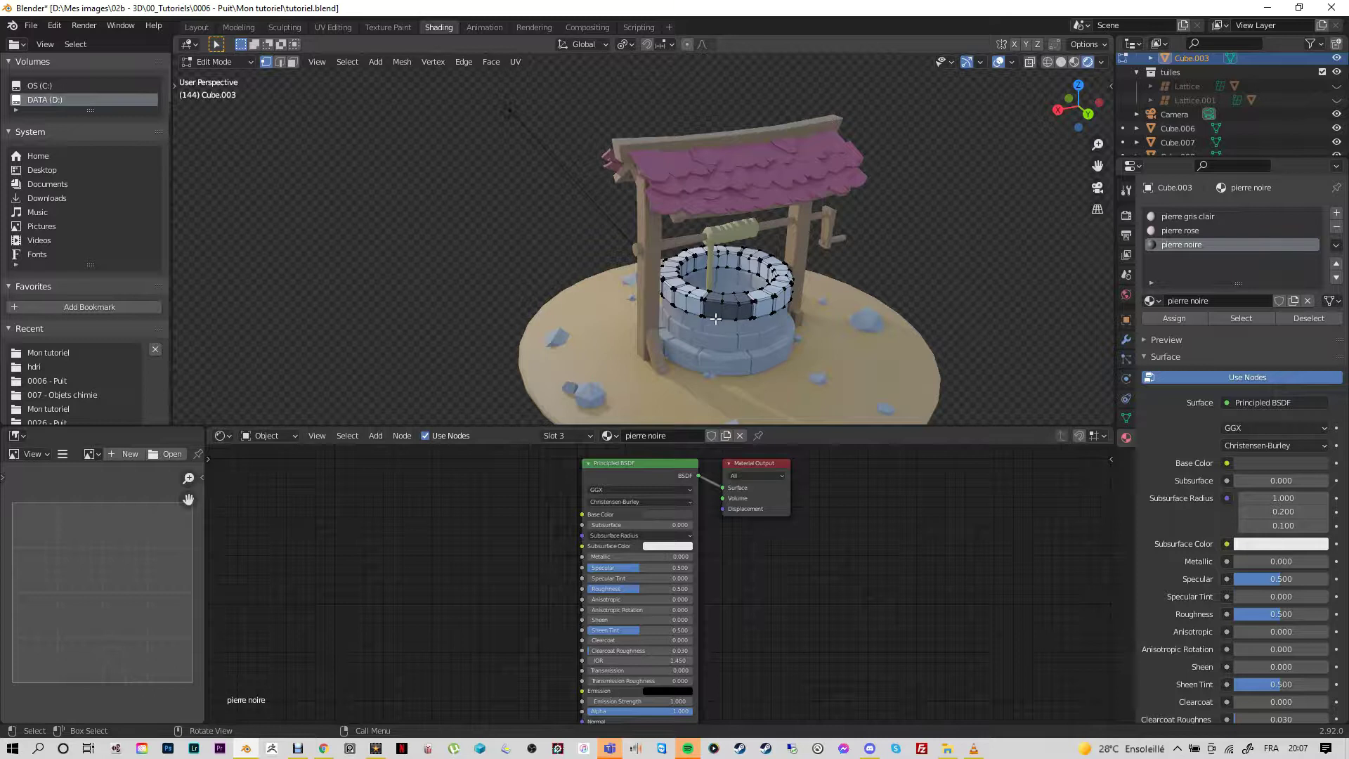
# Step: Assign "pierre rose" to one stone on the opposite side of the top ring and return to Object Mode
pyautogui.moveTo(716, 333); pyautogui.dragTo(969, 344, button='middle')
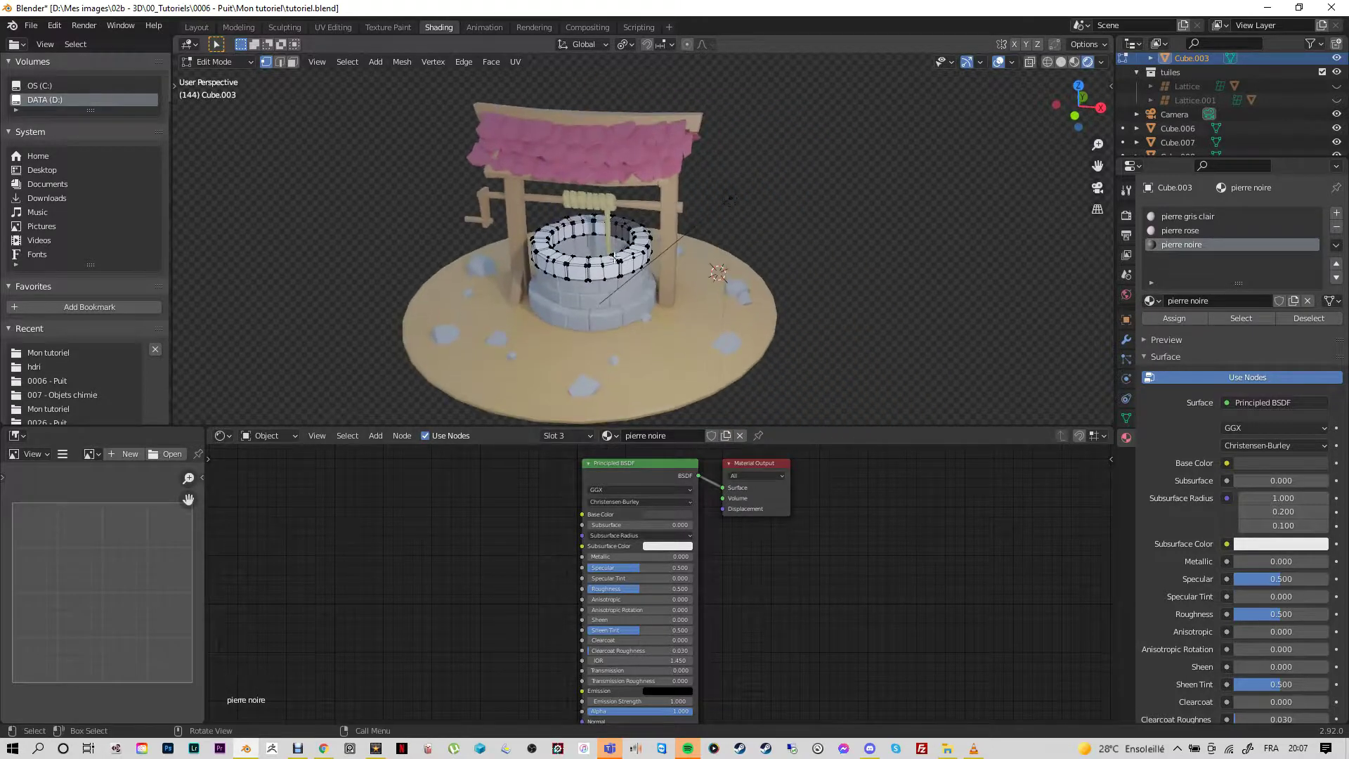
pyautogui.click(605, 269)
pyautogui.hotkey('ctrl', 'l')
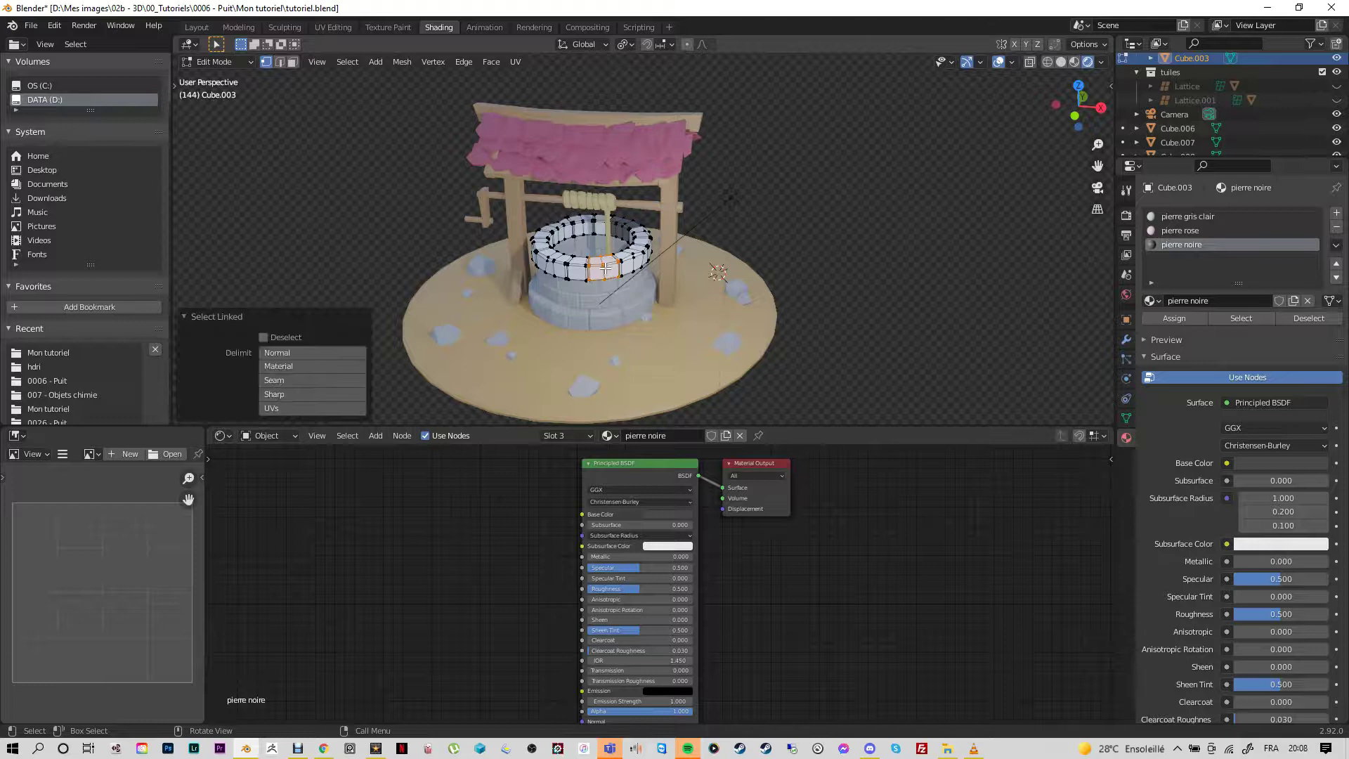
pyautogui.click(1177, 232)
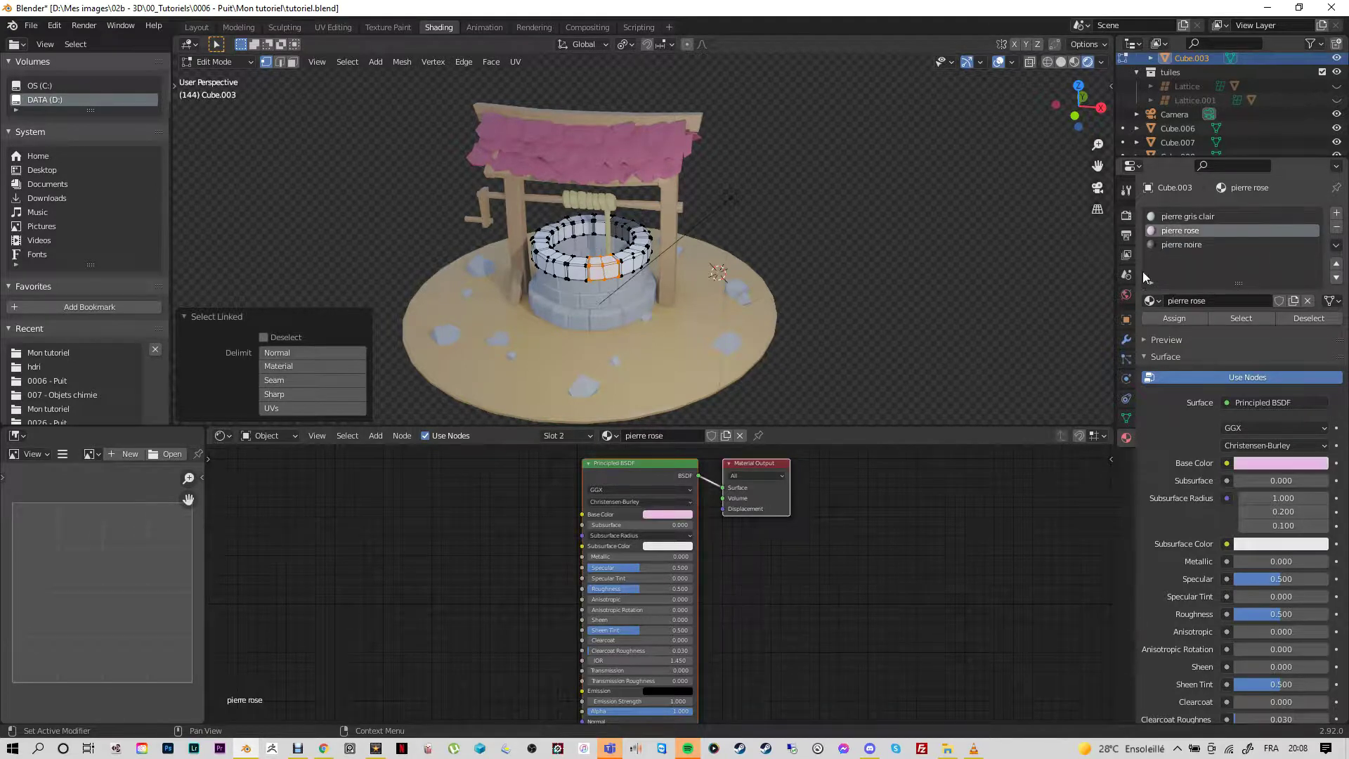
pyautogui.click(1174, 317)
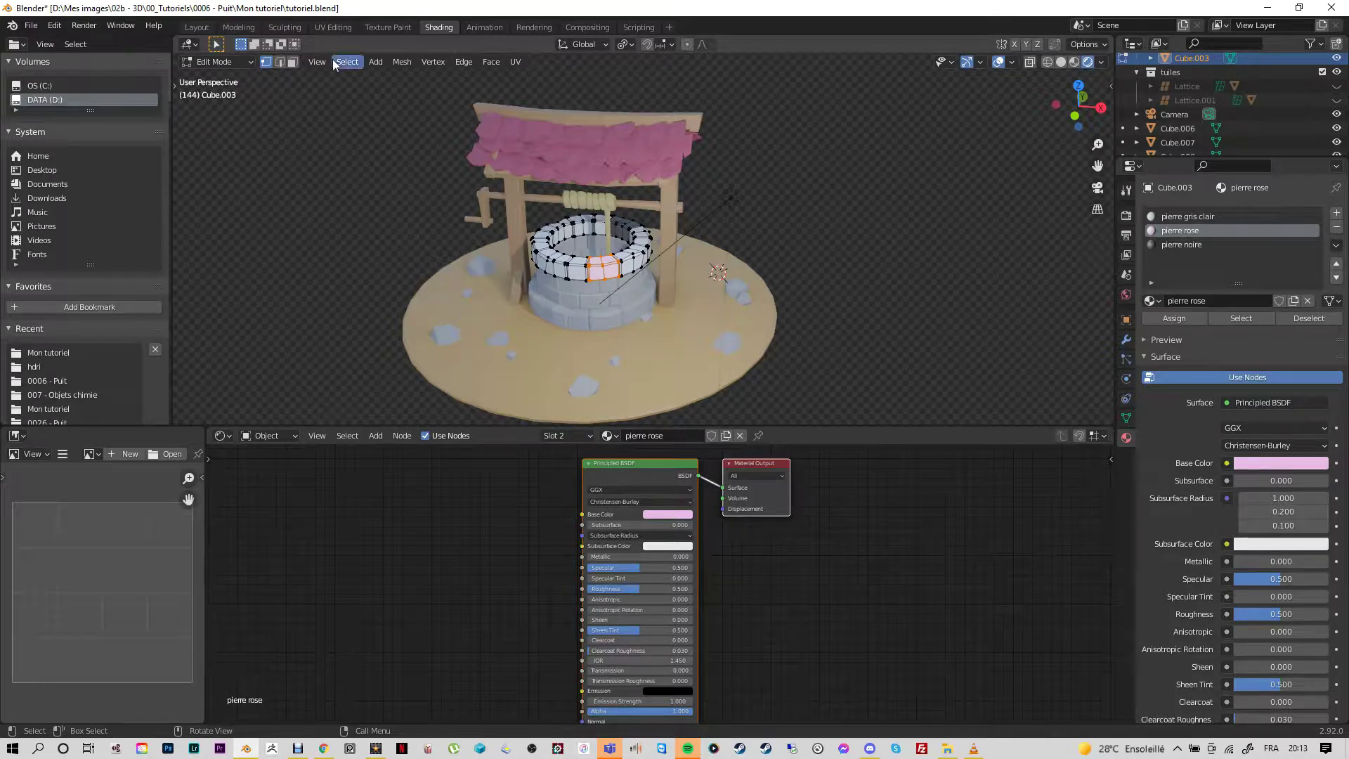
pyautogui.click(250, 61)
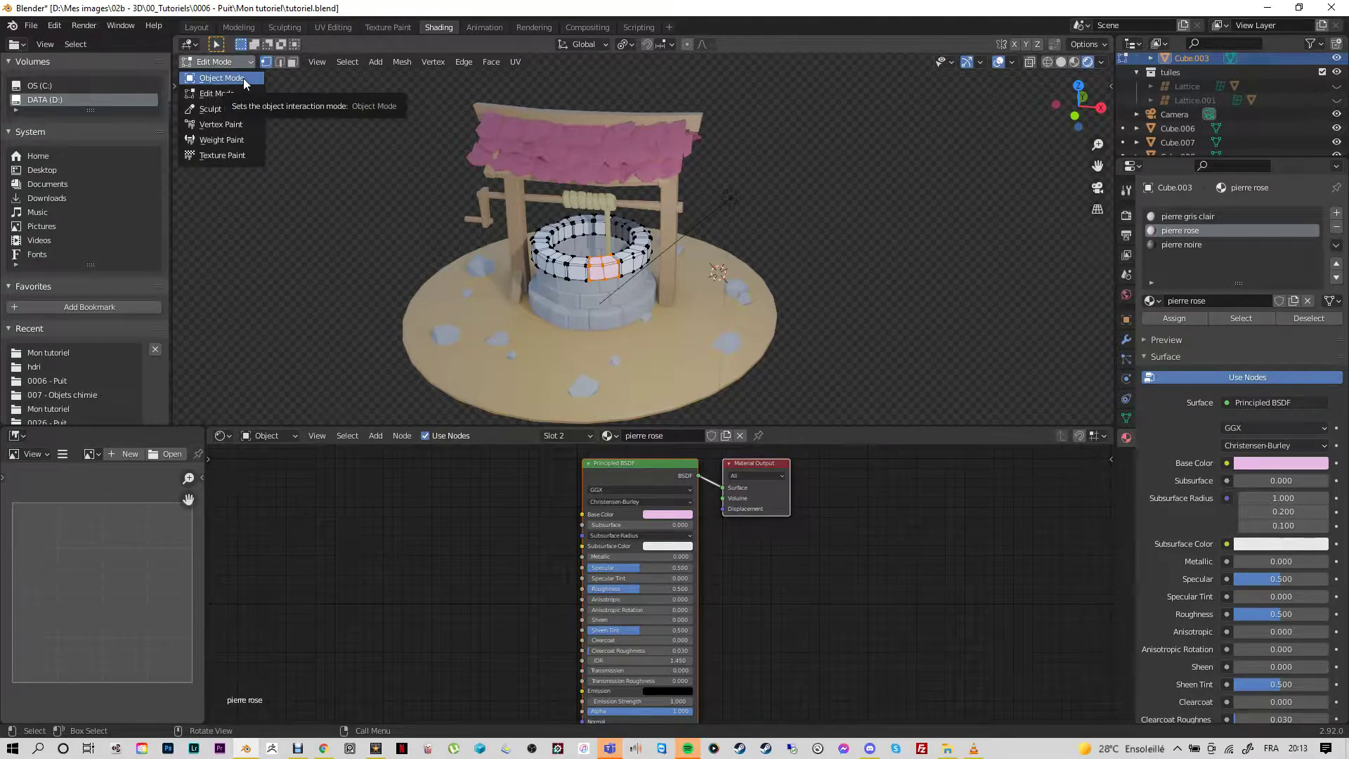
pyautogui.click(243, 78)
# Step: Open the second stone ring from the top in Edit Mode and add two empty material slots to it
pyautogui.click(576, 286)
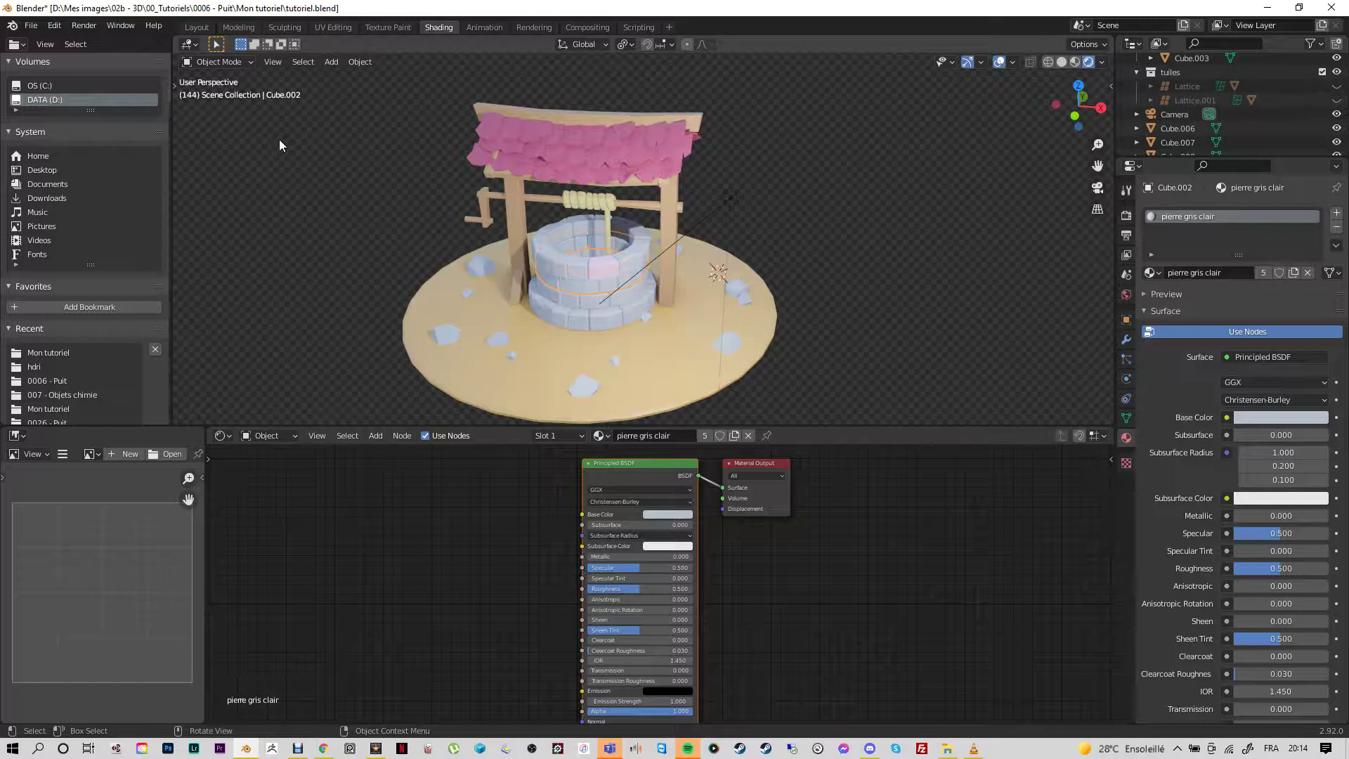
pyautogui.click(251, 61)
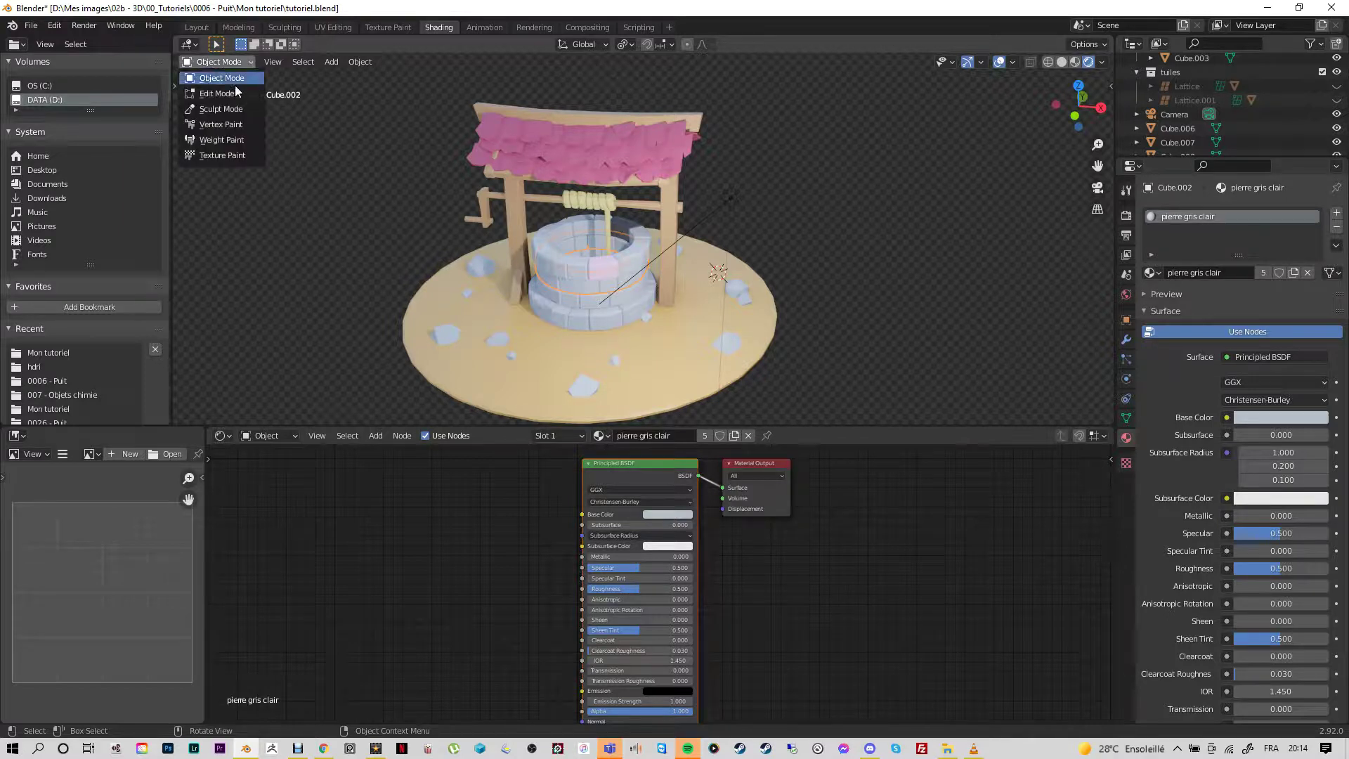
pyautogui.click(233, 99)
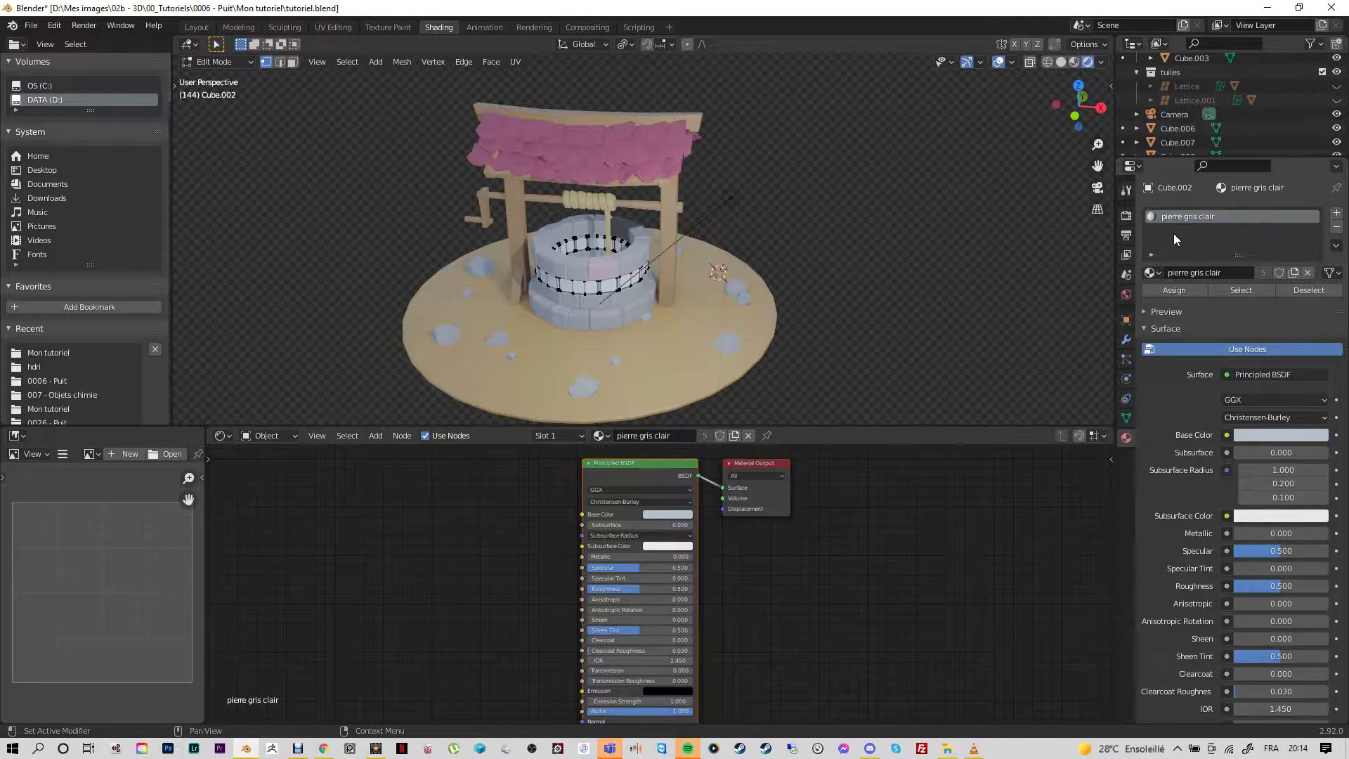
pyautogui.click(1335, 212)
pyautogui.click(1335, 211)
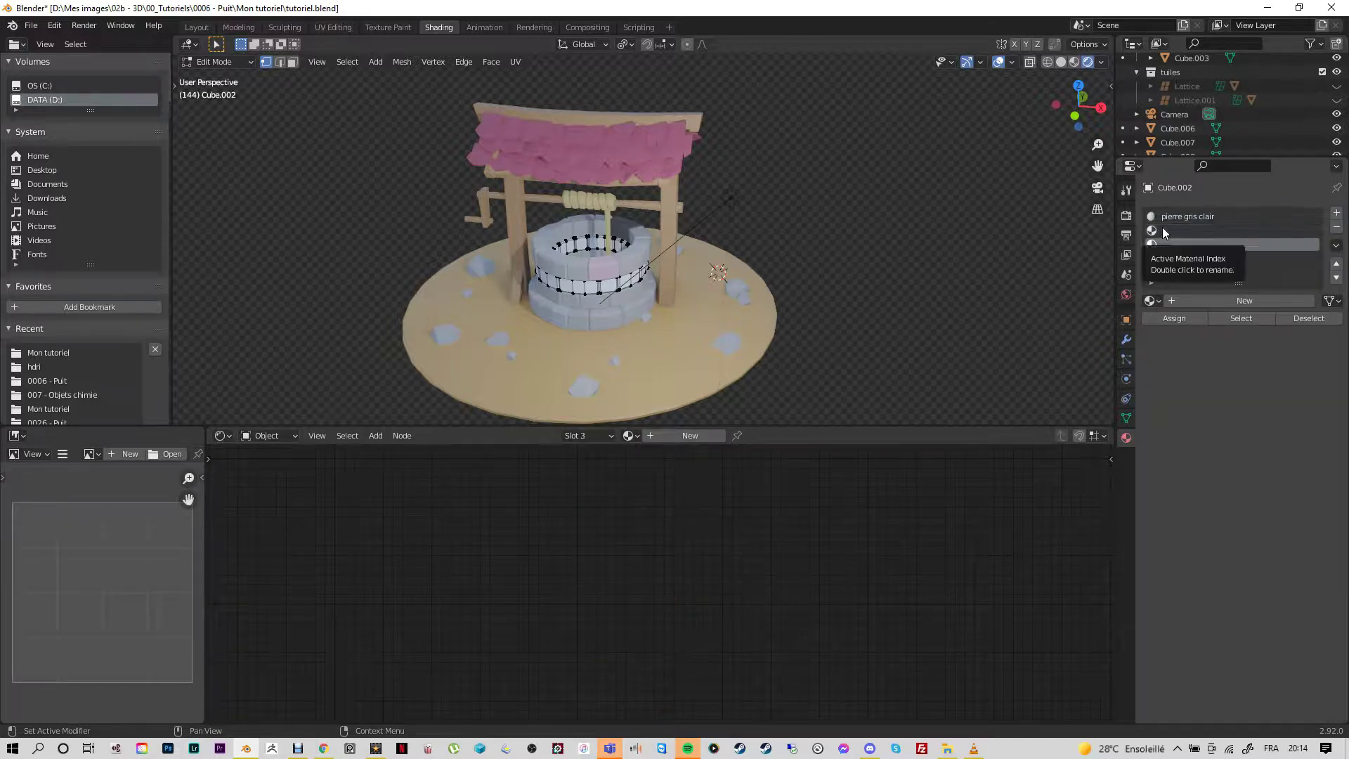
# Step: Fill the second ring's two empty slots with the existing "pierre rose" and "pierre noire" materials
pyautogui.click(1163, 230)
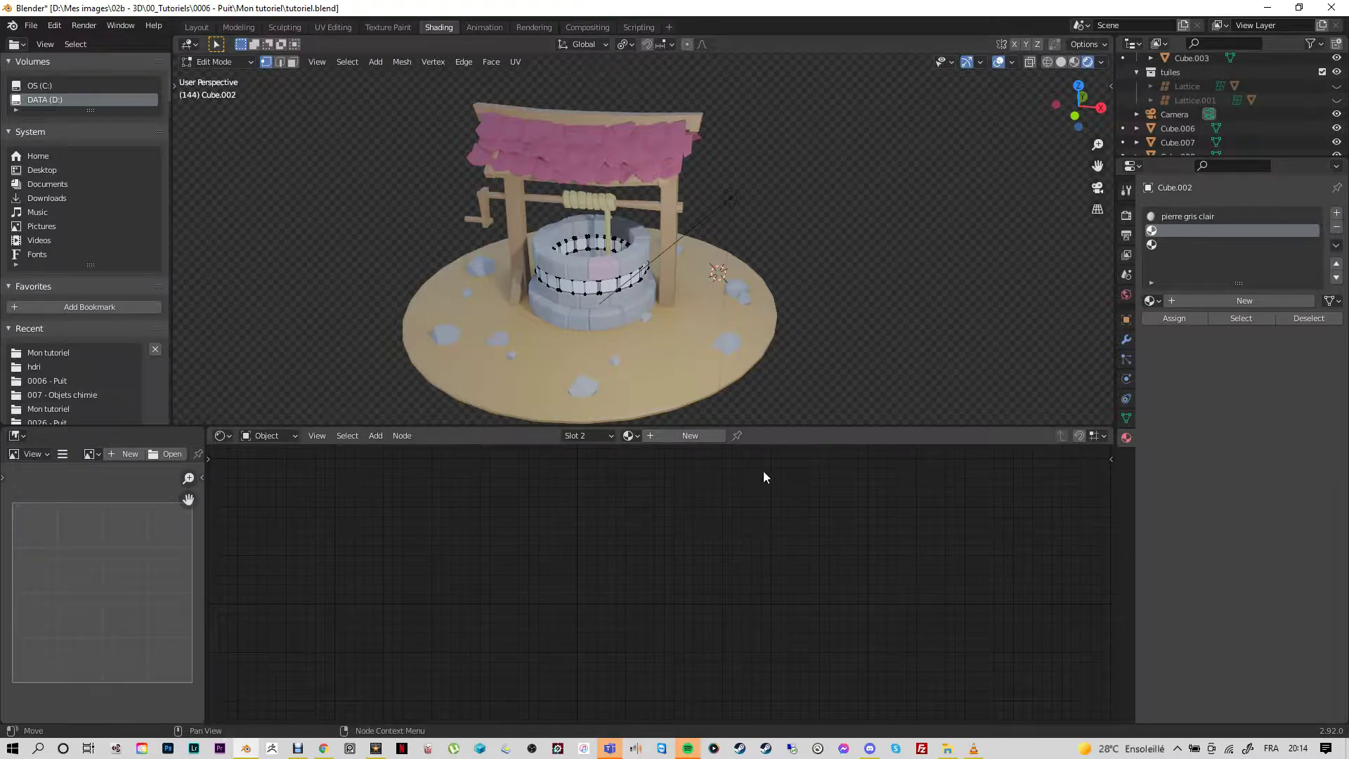
pyautogui.click(635, 437)
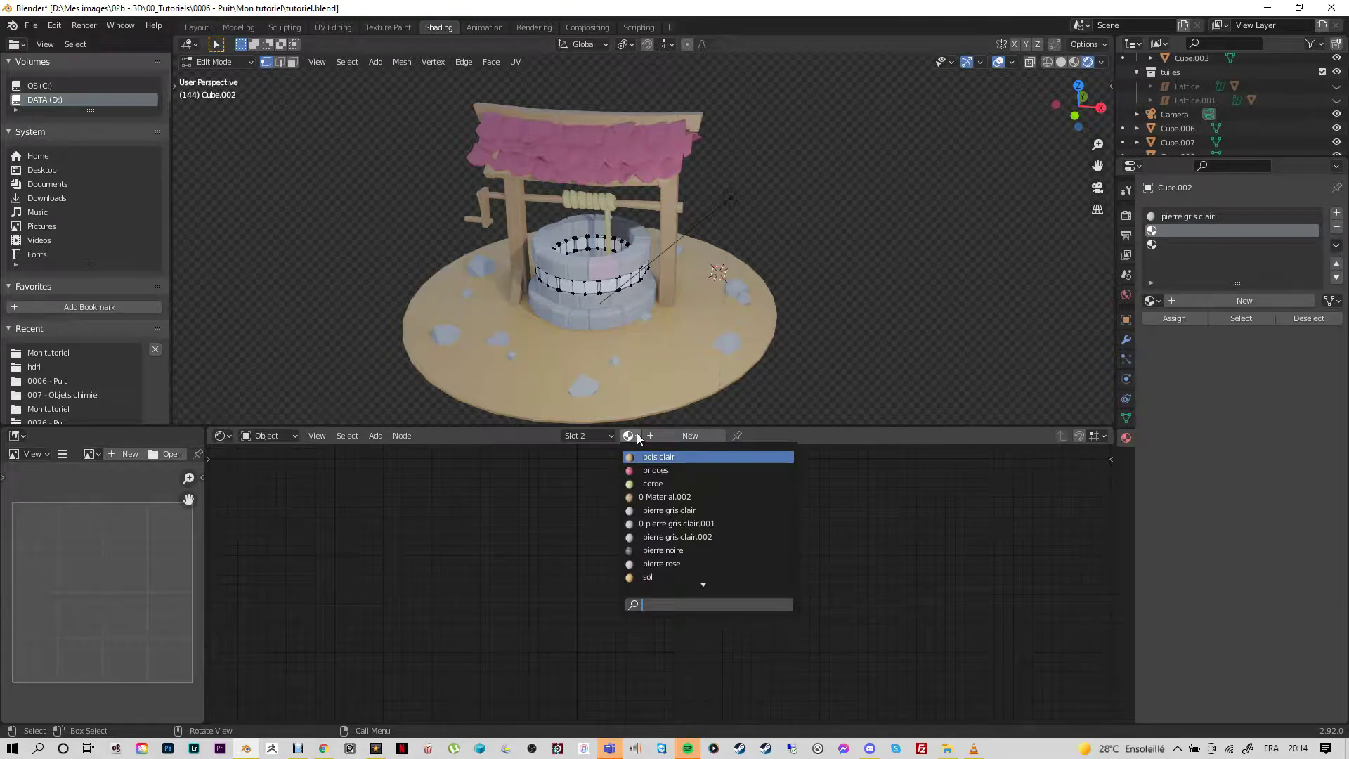
pyautogui.click(664, 563)
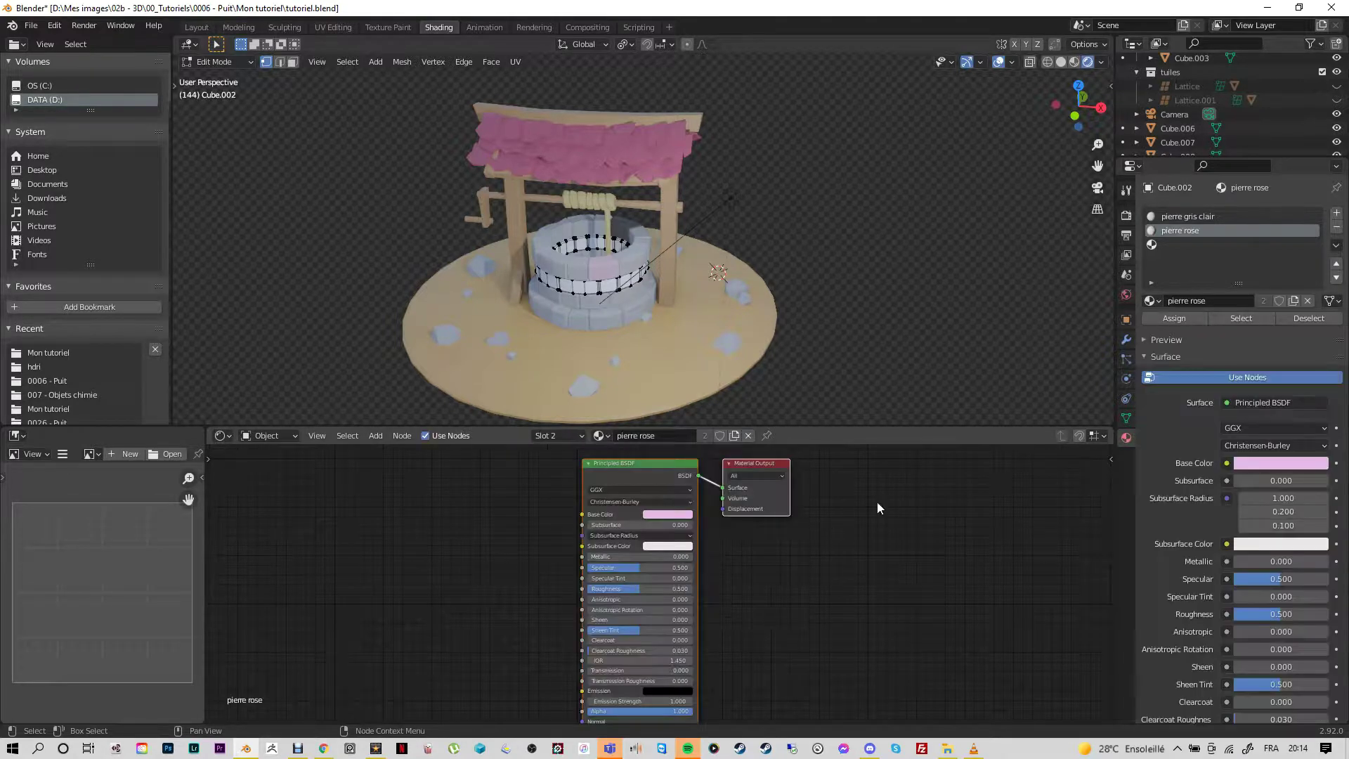
pyautogui.click(1169, 244)
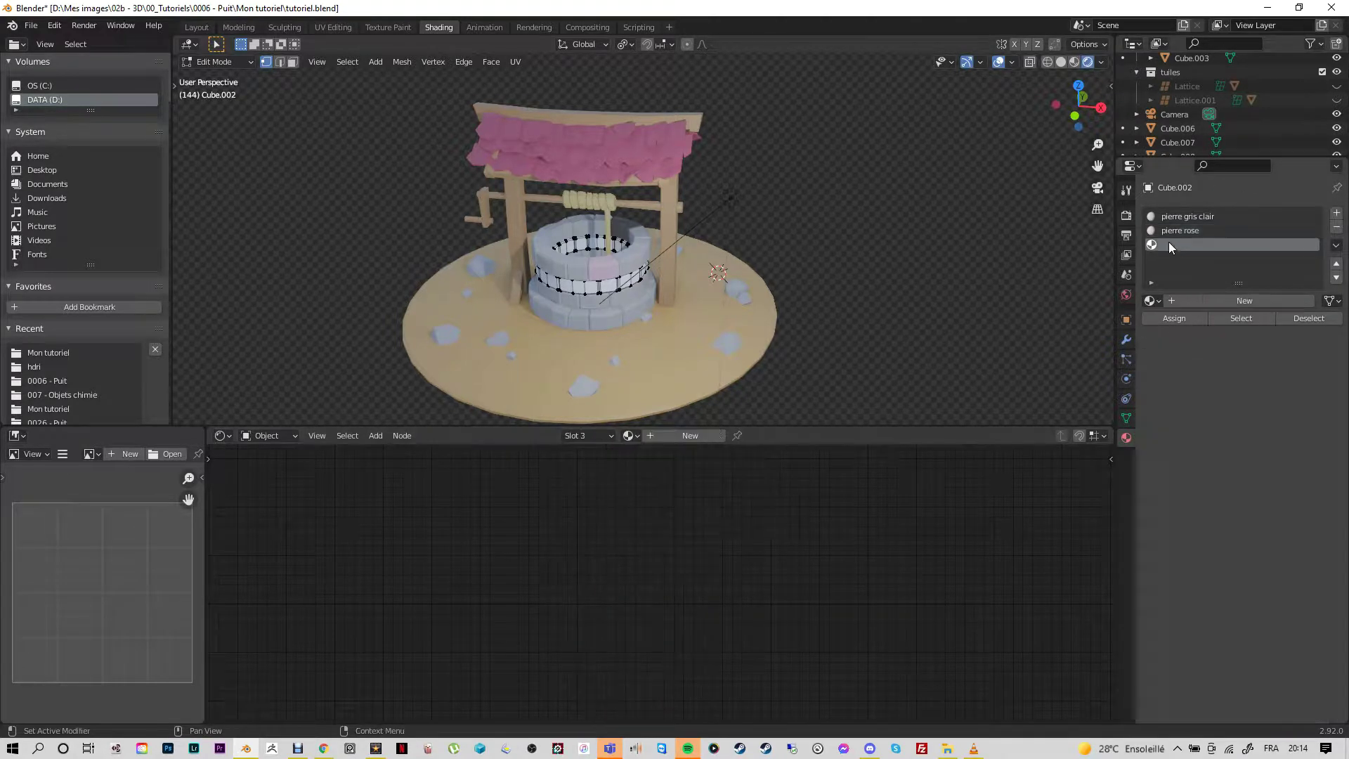
pyautogui.click(633, 437)
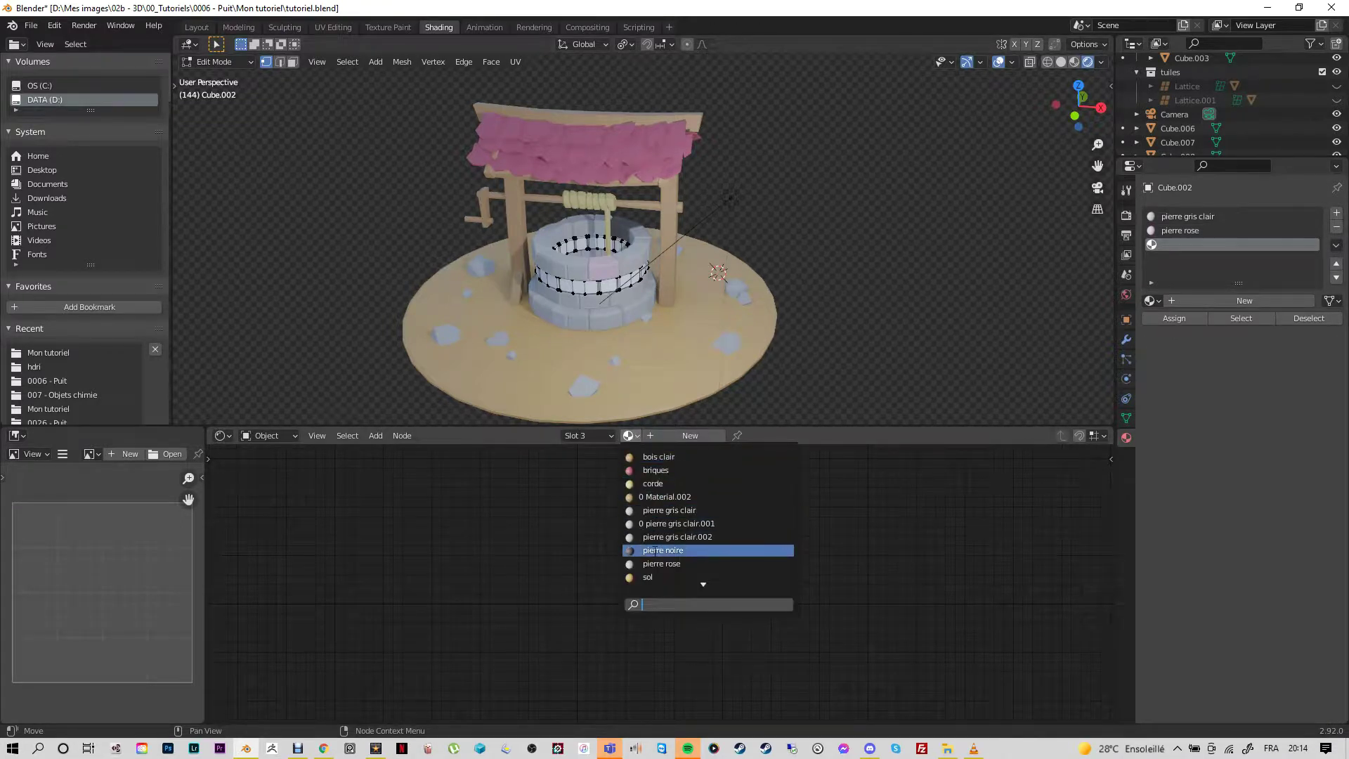
pyautogui.click(655, 551)
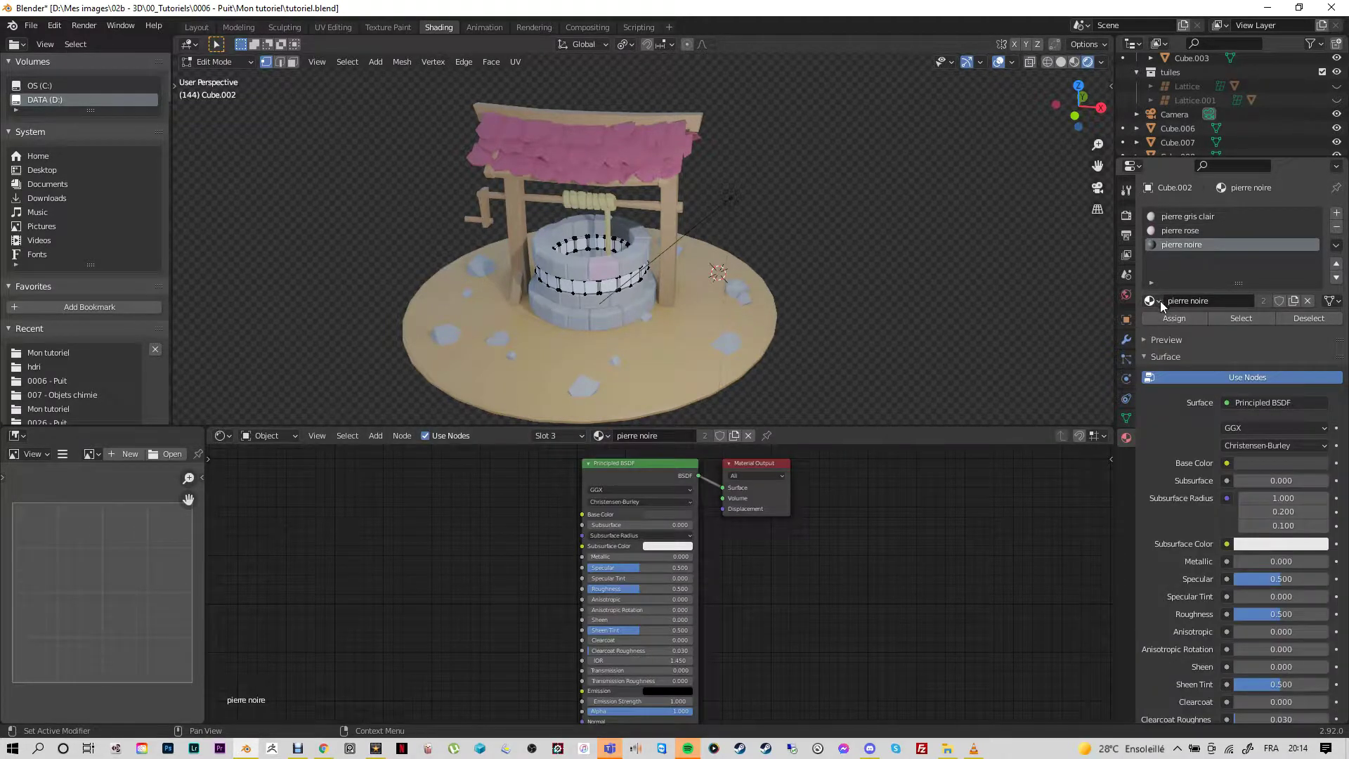
pyautogui.click(1161, 301)
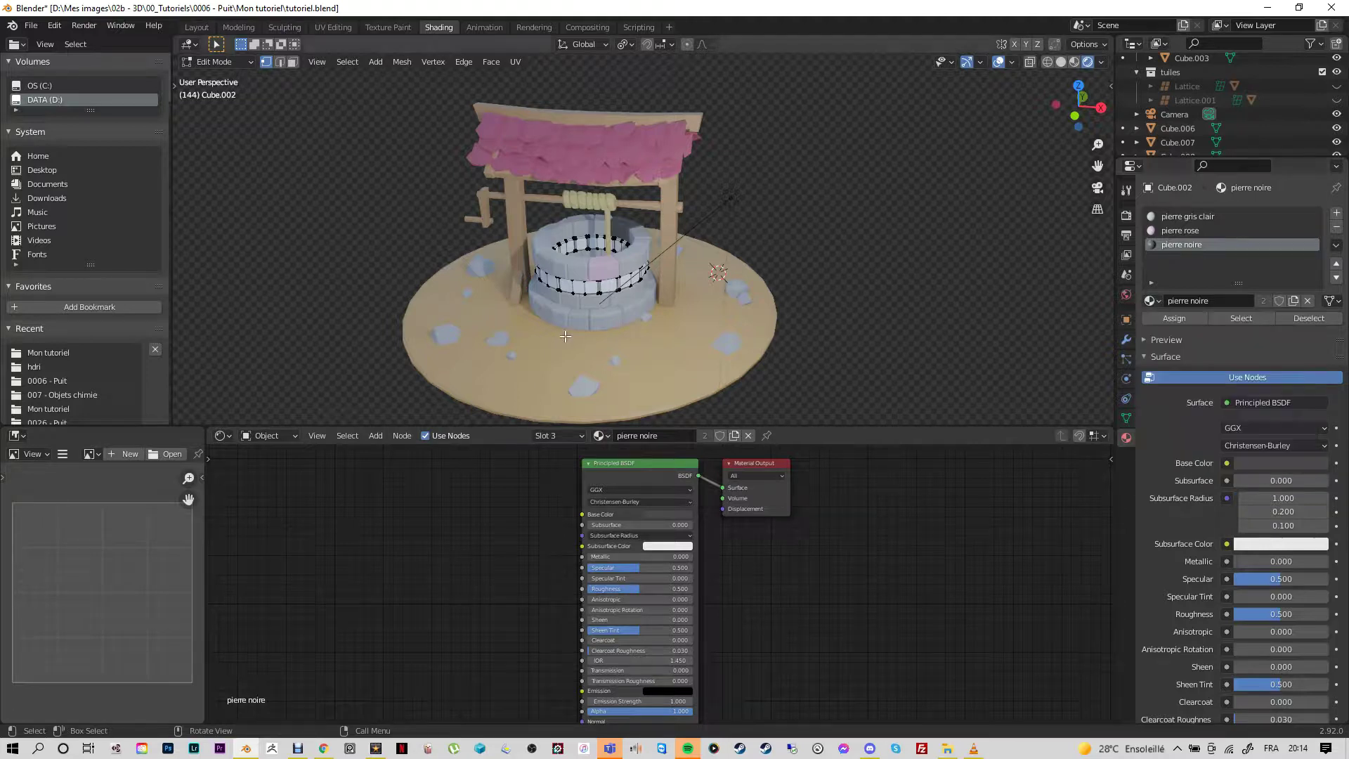
# Step: Assign the "pierre rose" material to one whole stone of the second ring
pyautogui.moveTo(709, 295); pyautogui.dragTo(652, 314, button='middle')
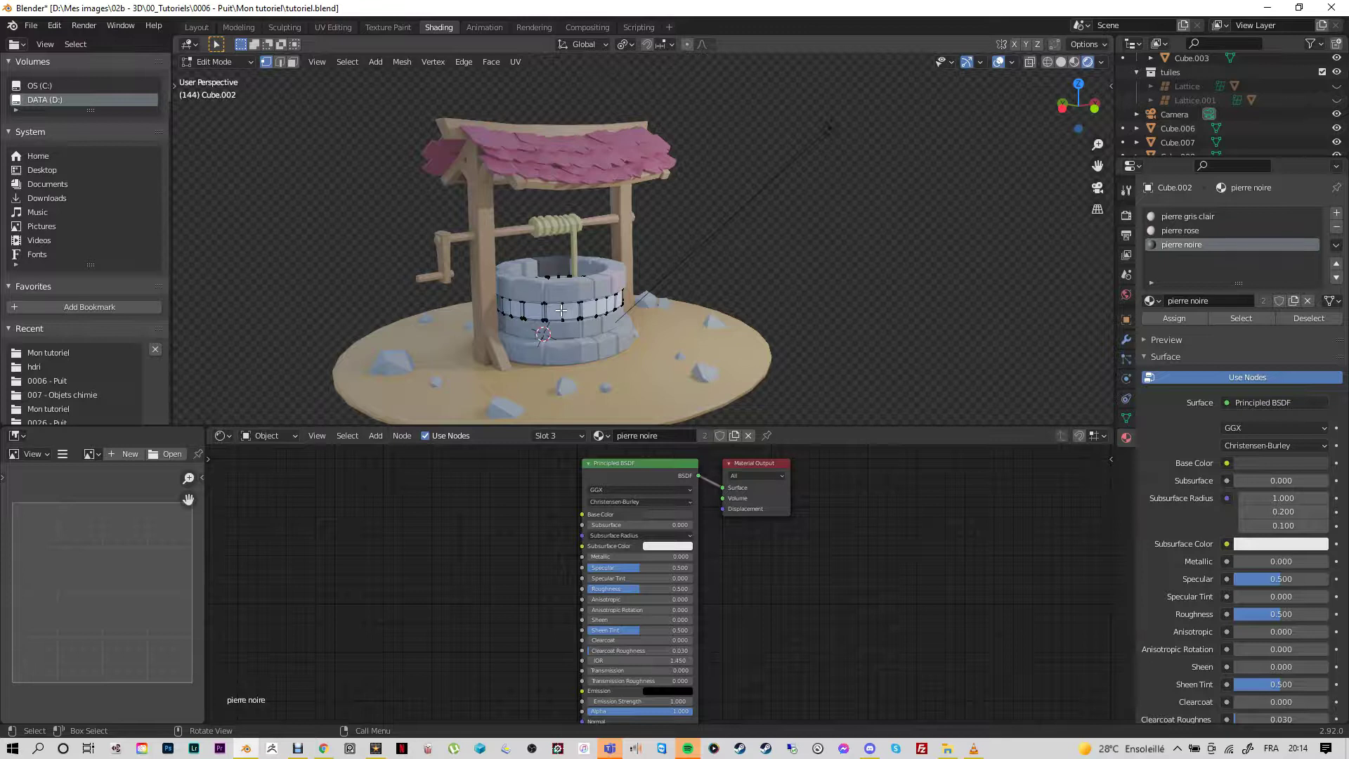
pyautogui.press('l')
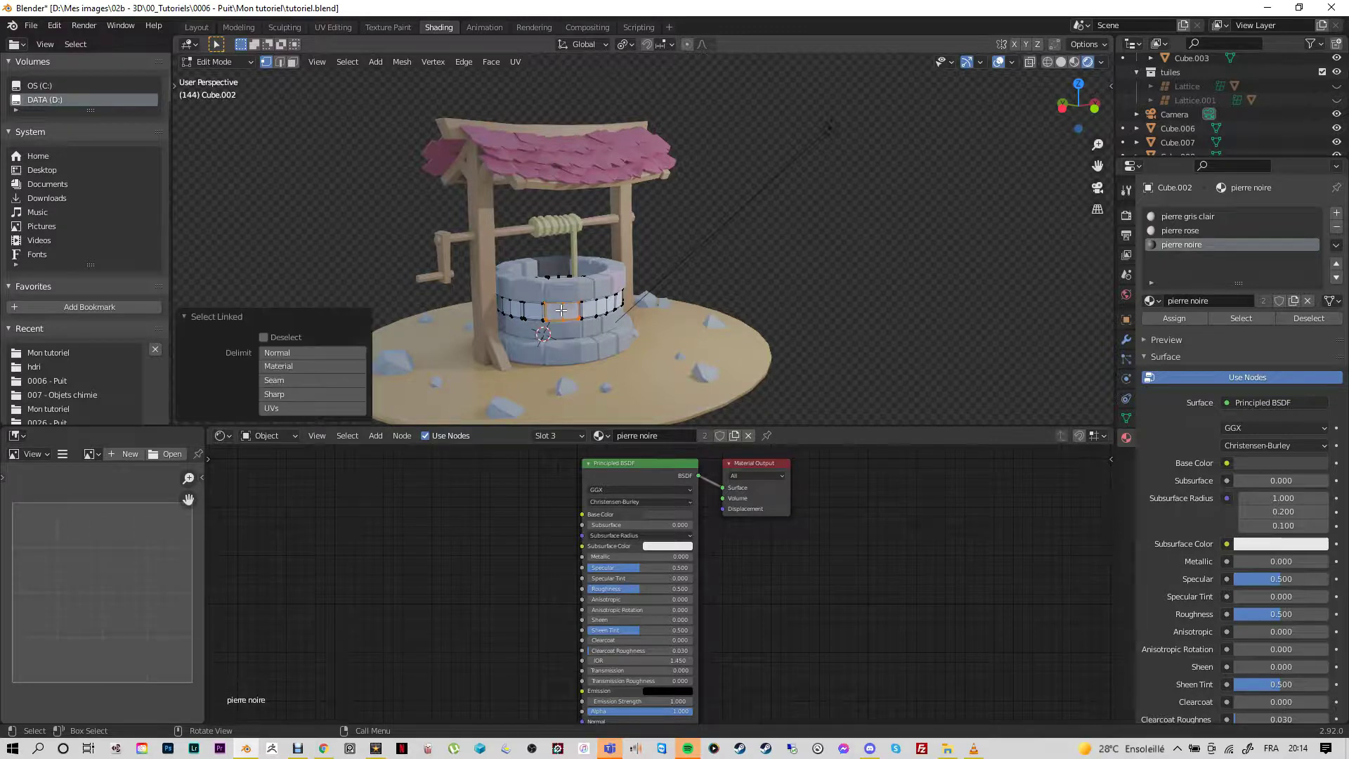
pyautogui.click(1200, 232)
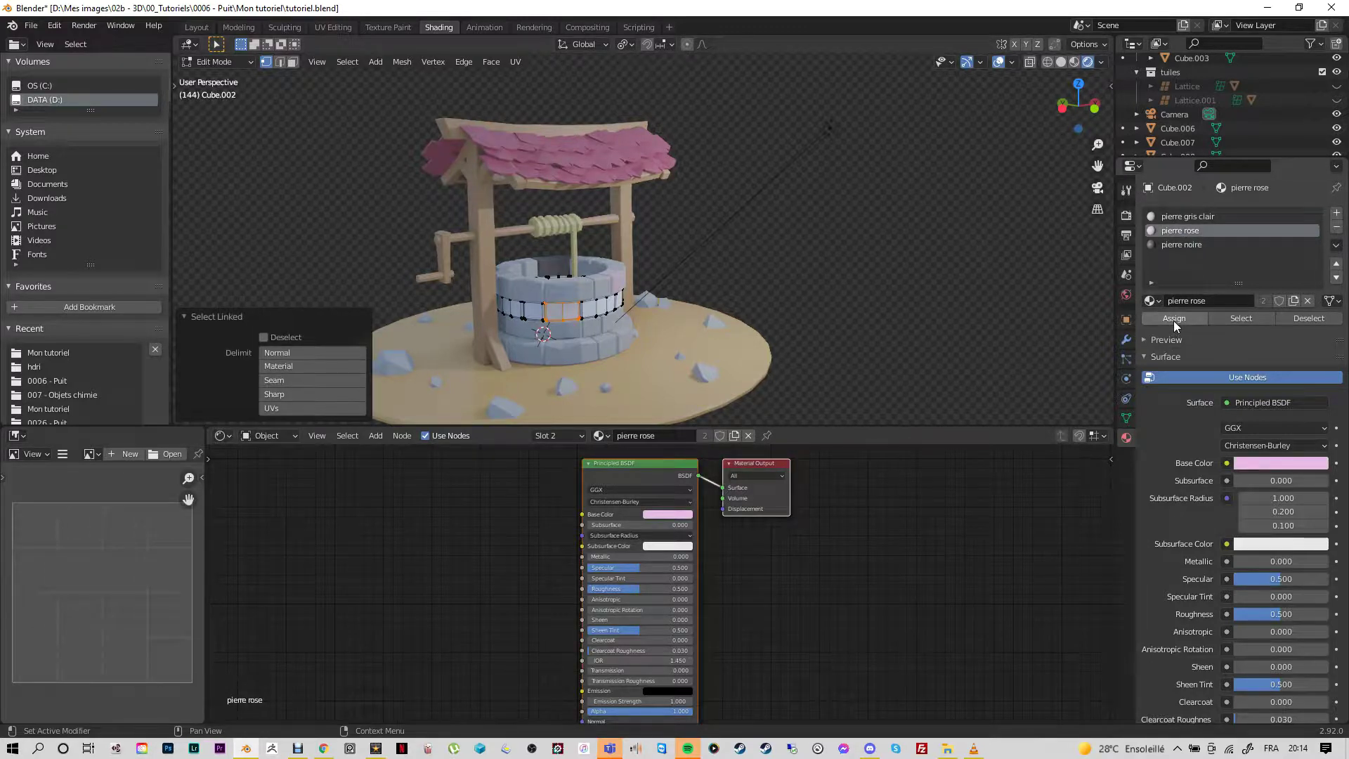
pyautogui.click(1174, 321)
# Step: Assign "pierre noire" to a different stone on another side of the second ring and return to Object Mode
pyautogui.moveTo(852, 347); pyautogui.dragTo(877, 323, button='middle')
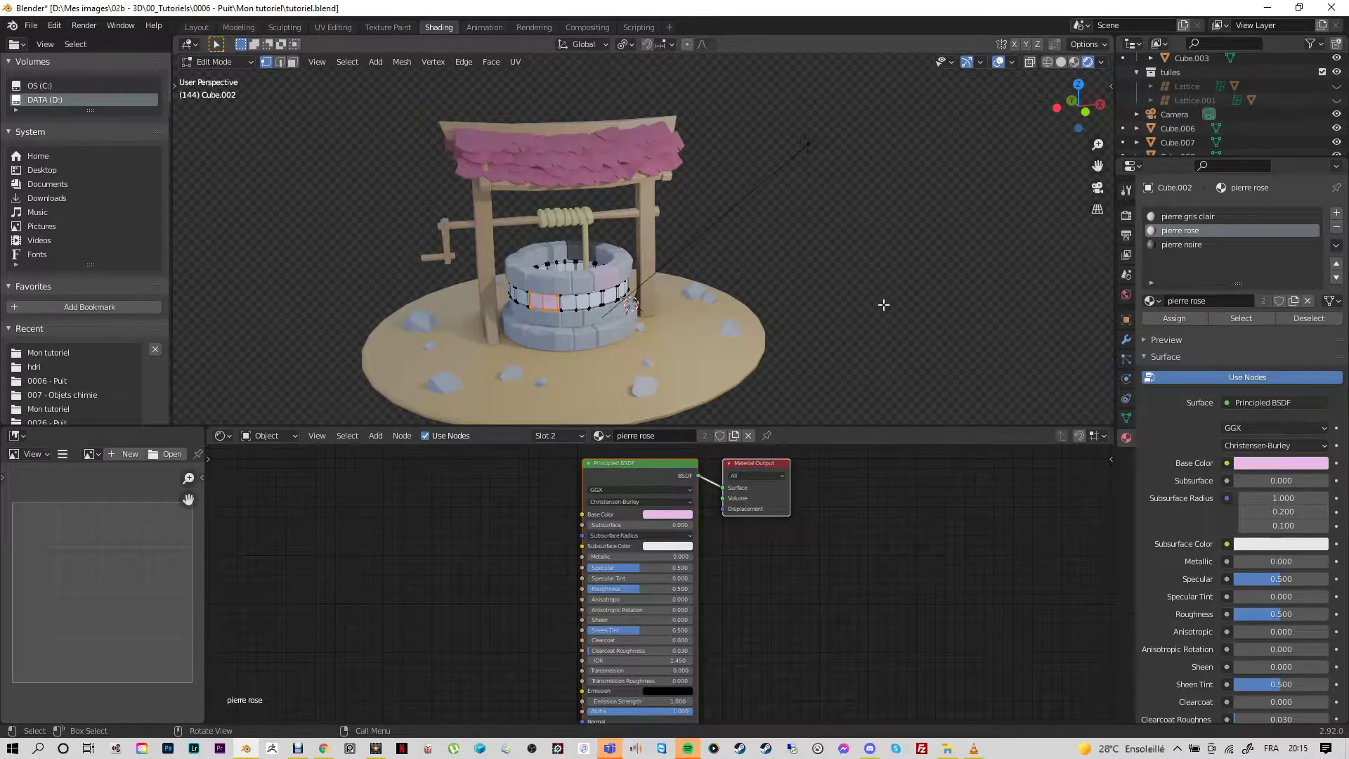
pyautogui.hotkey('alt', 'a')
pyautogui.moveTo(857, 330); pyautogui.dragTo(664, 323, button='middle')
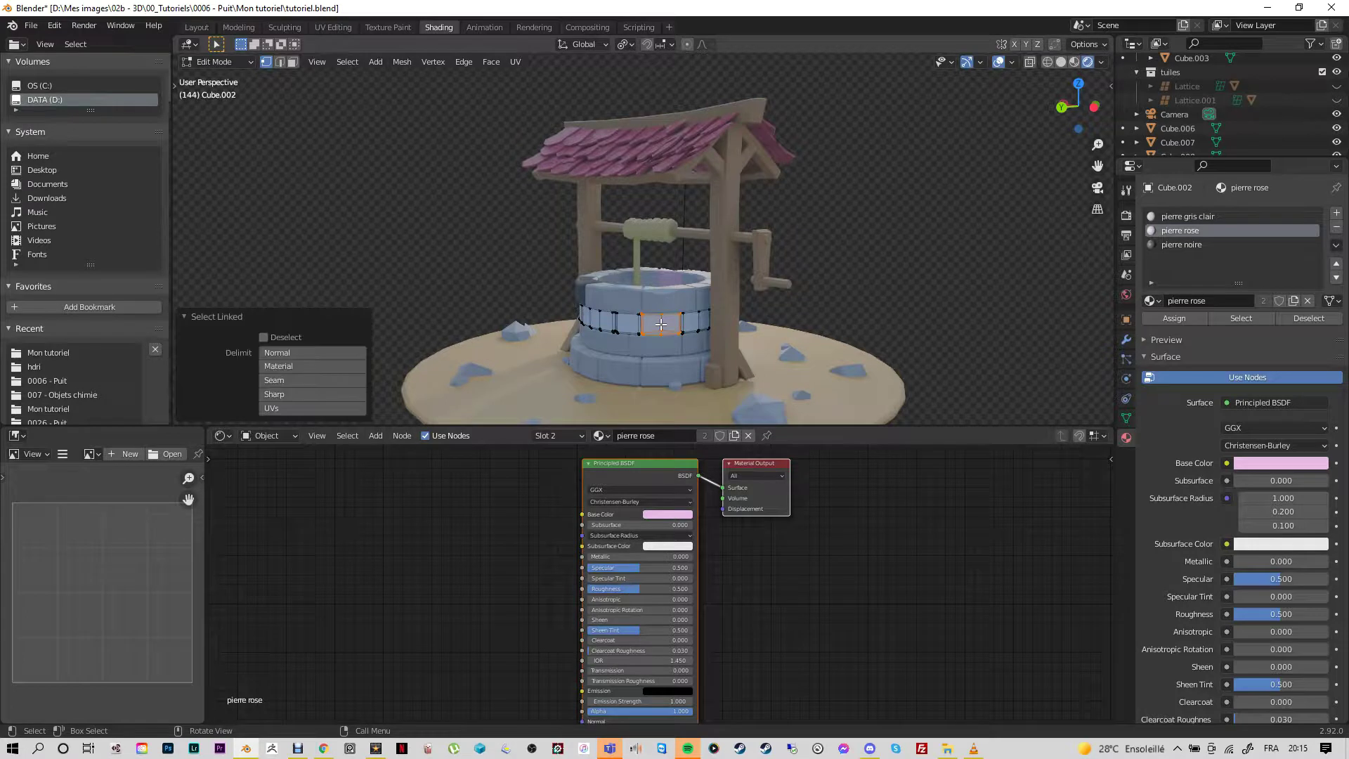
pyautogui.press('l')
pyautogui.click(1177, 245)
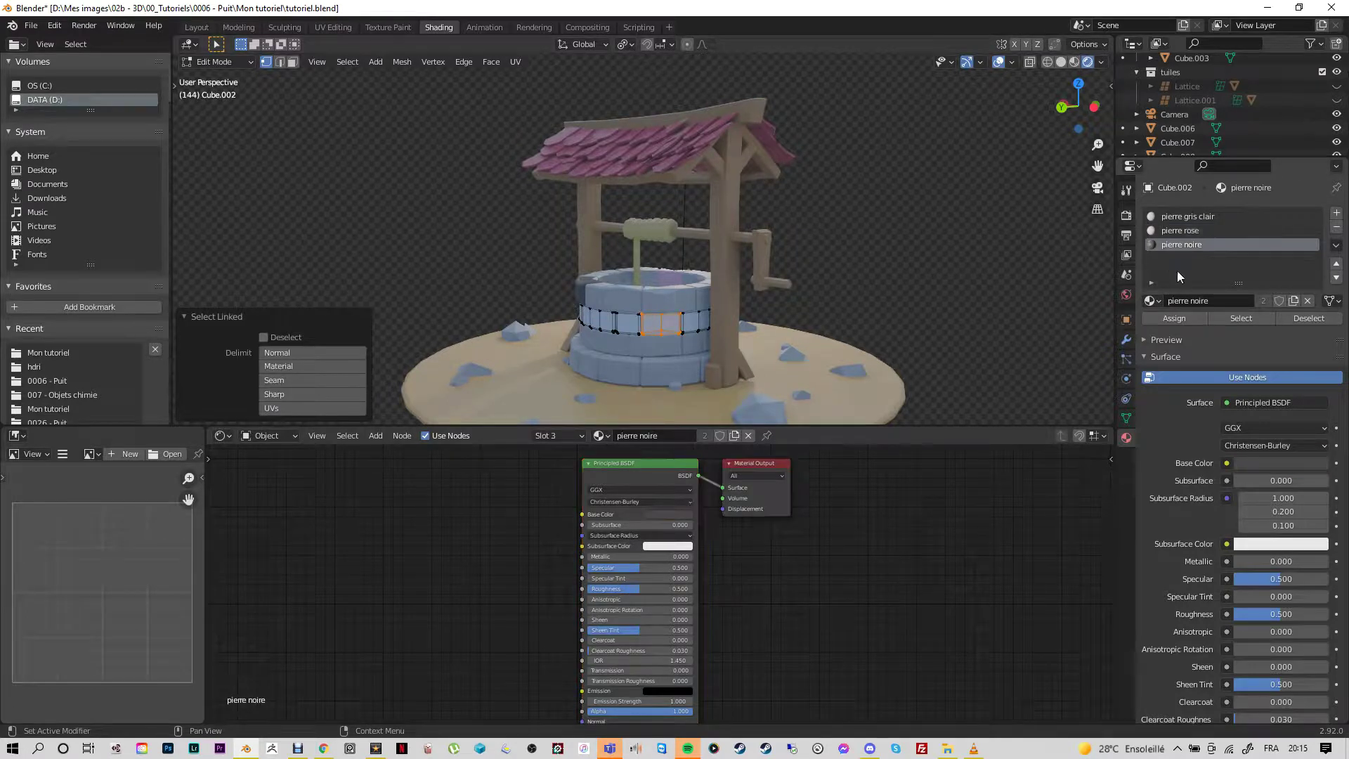
pyautogui.click(1175, 319)
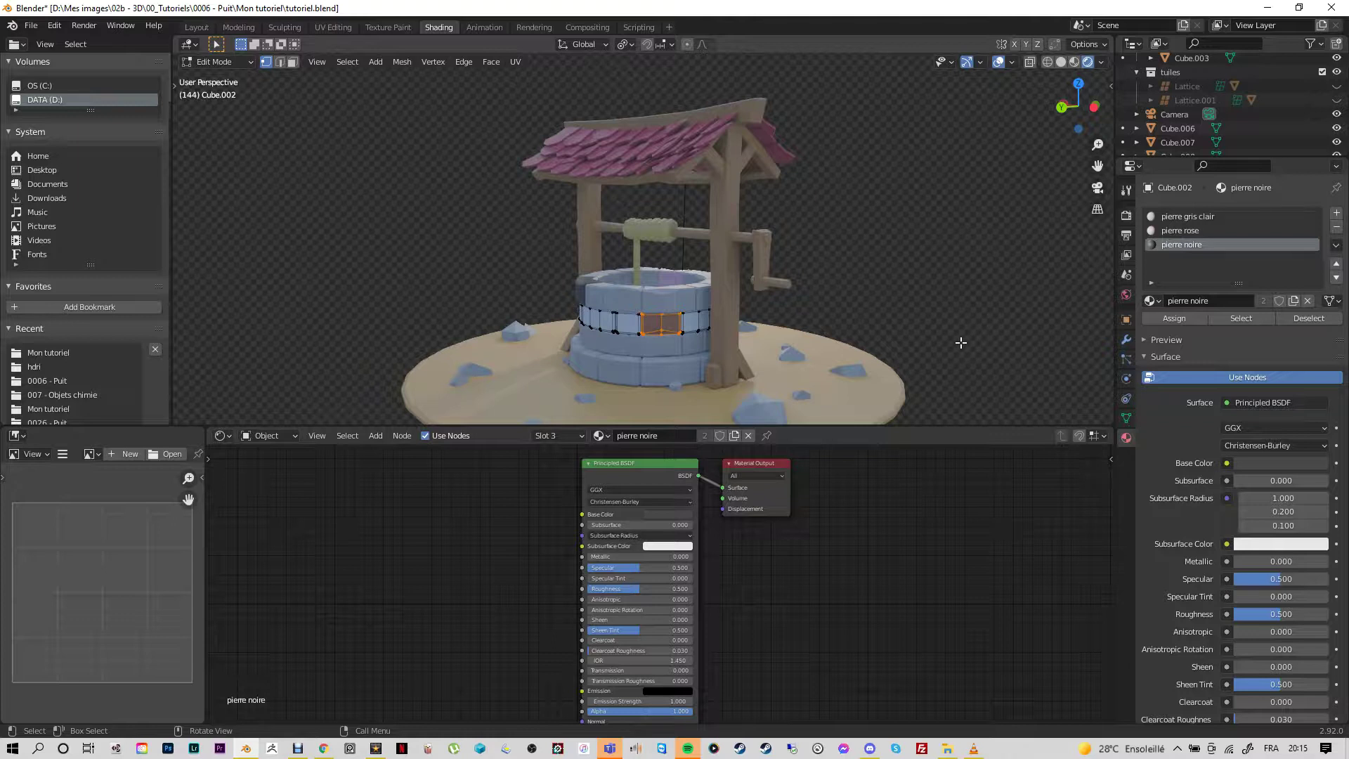
pyautogui.press('Tab')
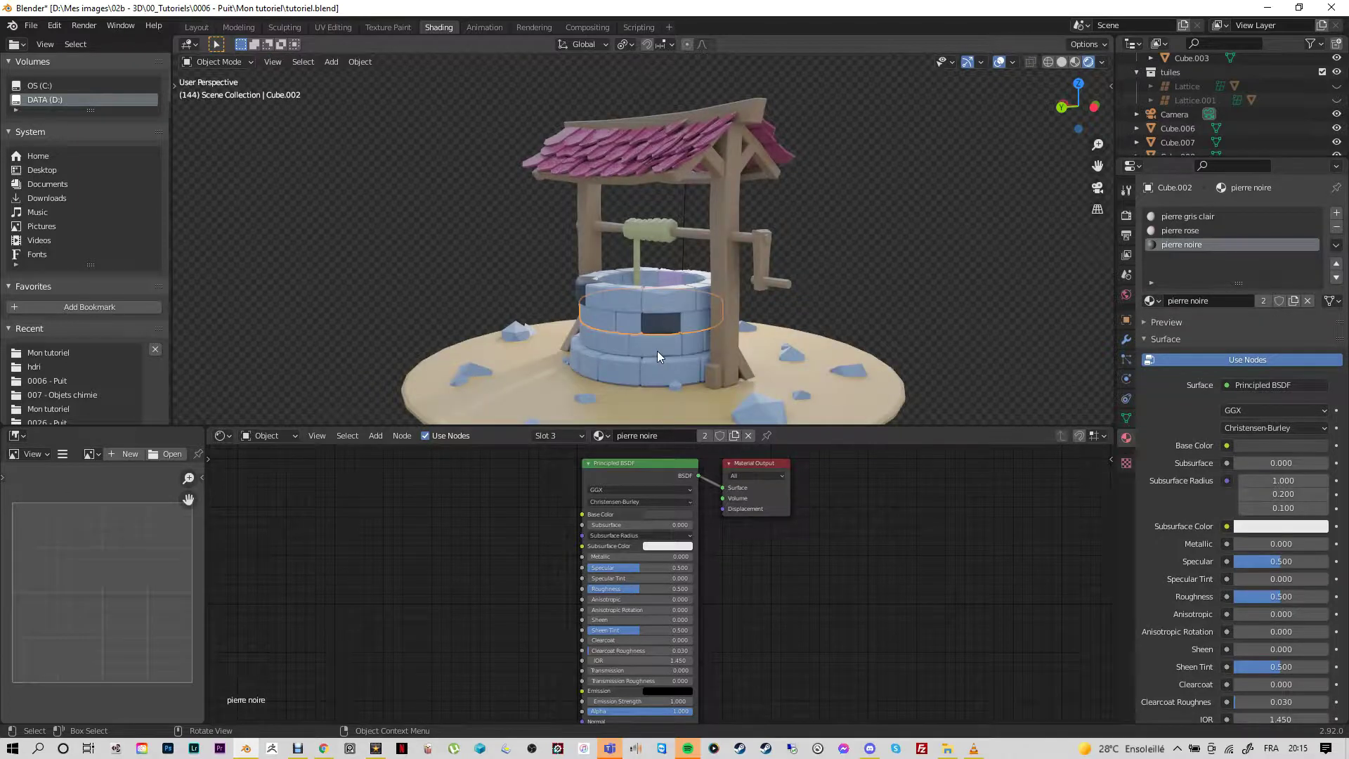
# Step: Add two material slots to the third stone ring from the top in Edit Mode, filled with the existing "pierre rose" and "pierre noire" materials
pyautogui.click(657, 356)
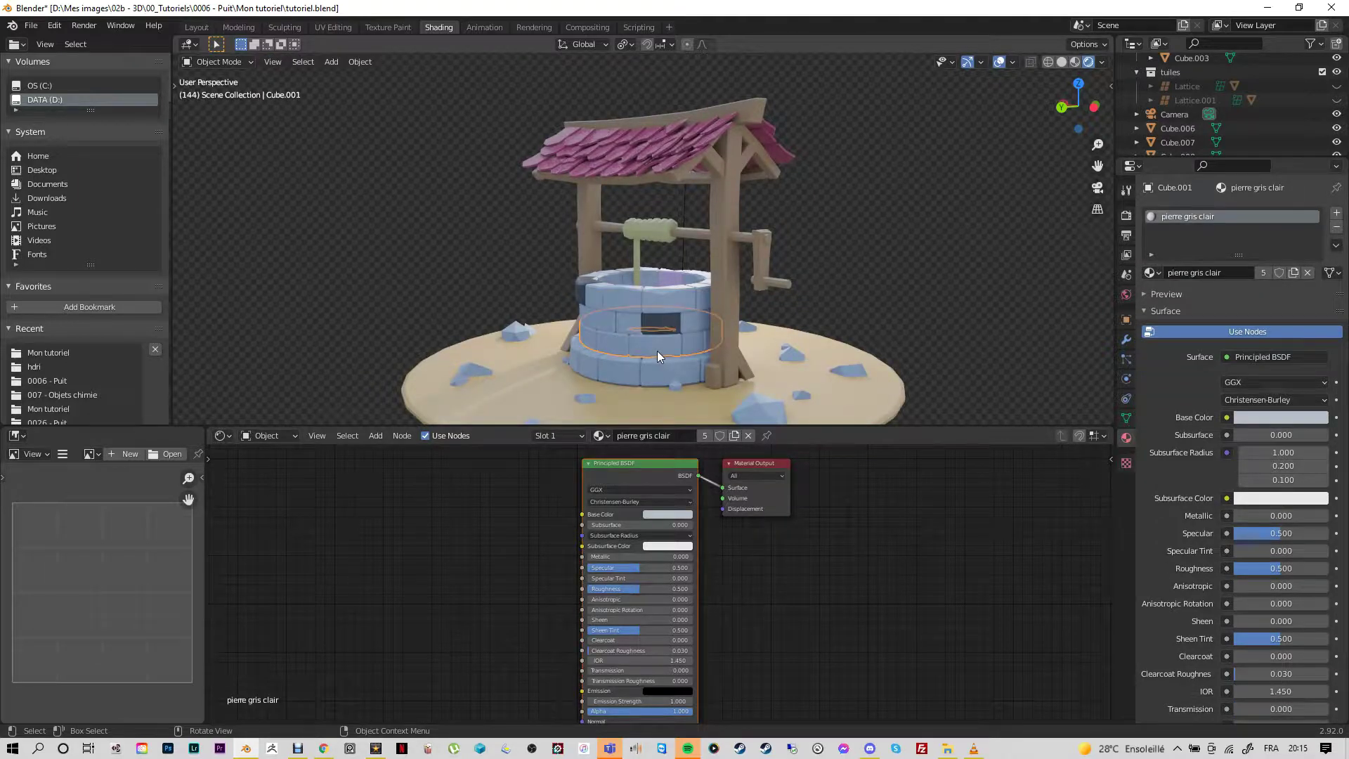
pyautogui.press('Tab')
pyautogui.click(1337, 213)
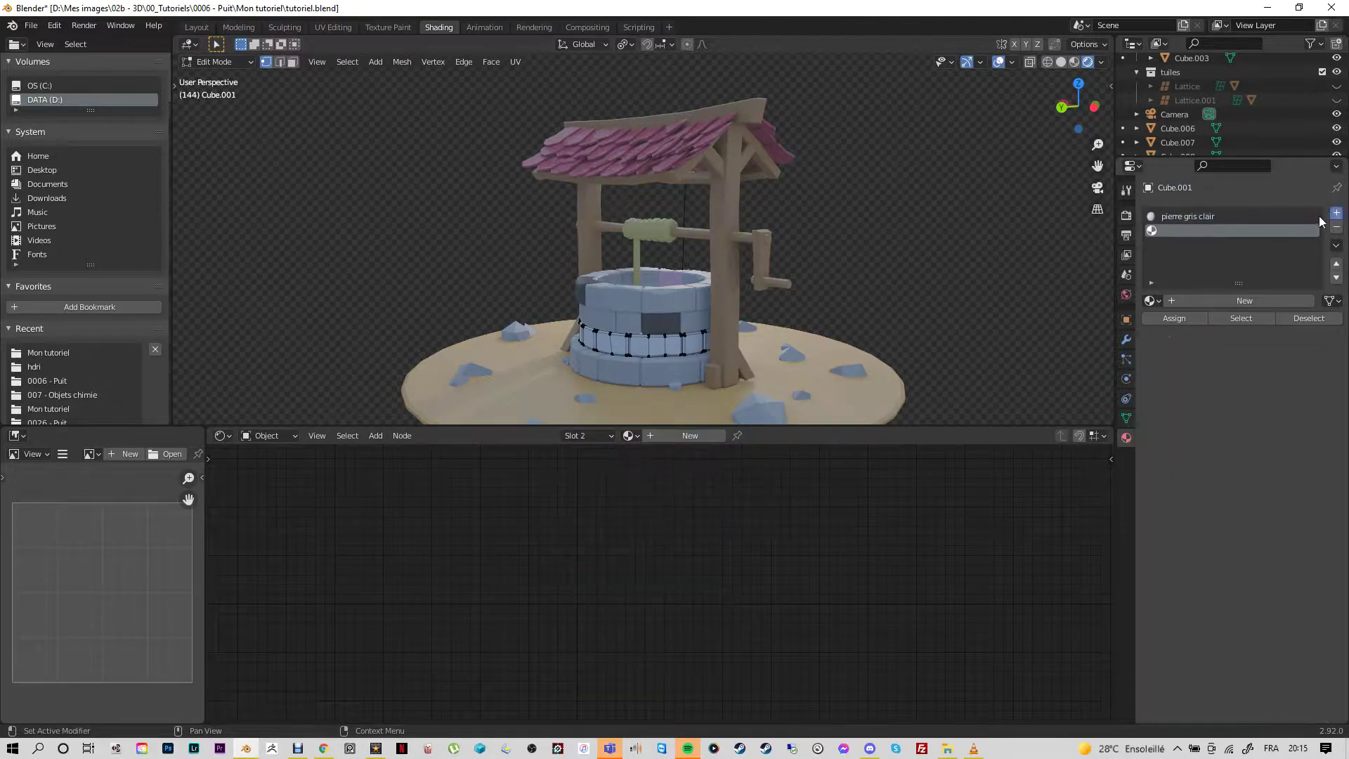
pyautogui.click(1210, 229)
pyautogui.click(1154, 300)
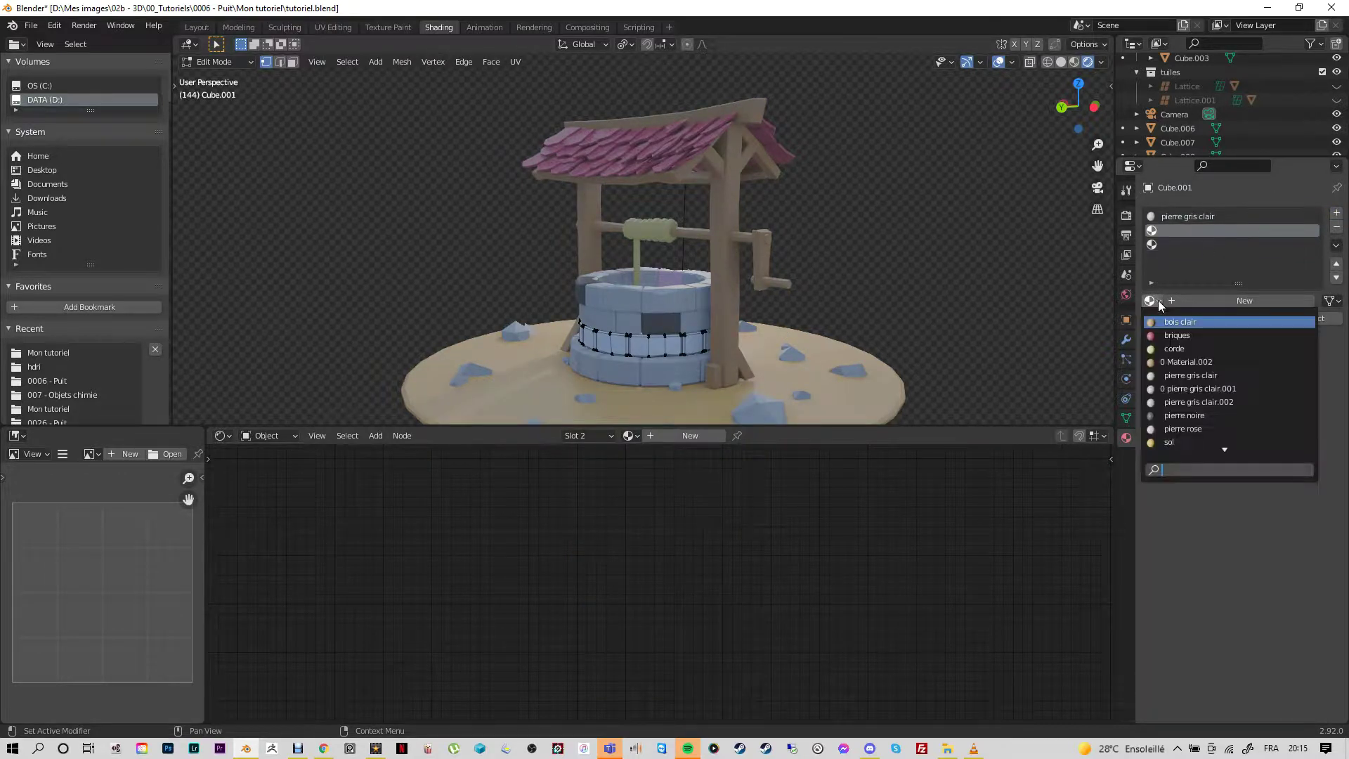
pyautogui.click(1177, 427)
pyautogui.click(1178, 246)
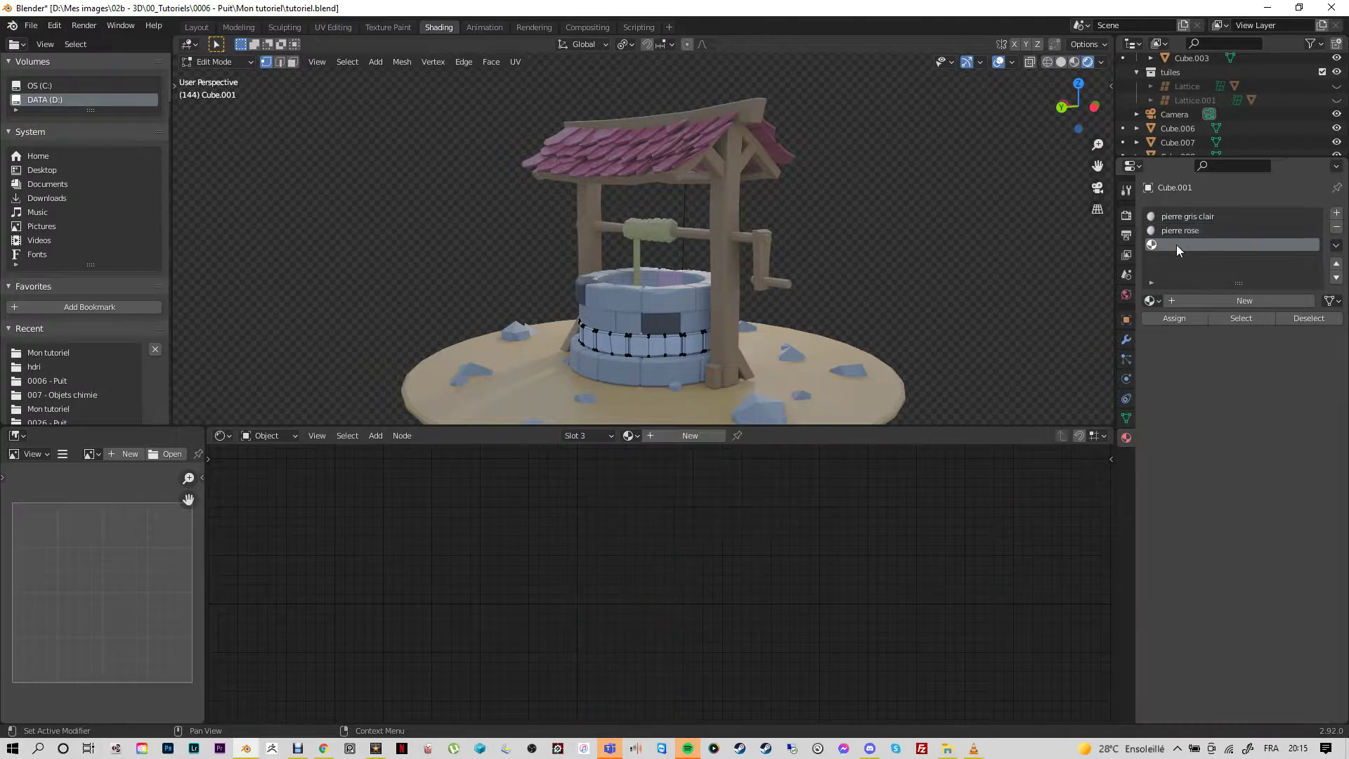
pyautogui.click(1153, 300)
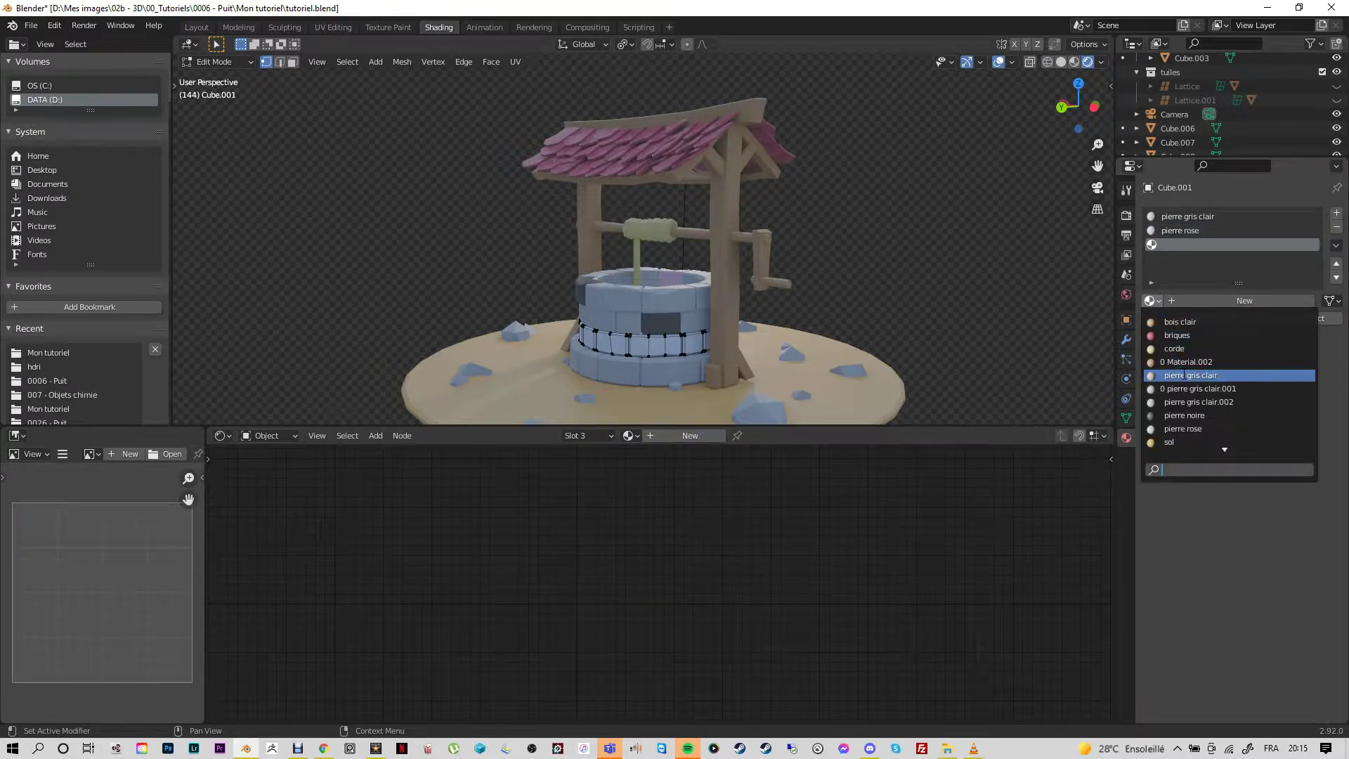
pyautogui.click(1183, 416)
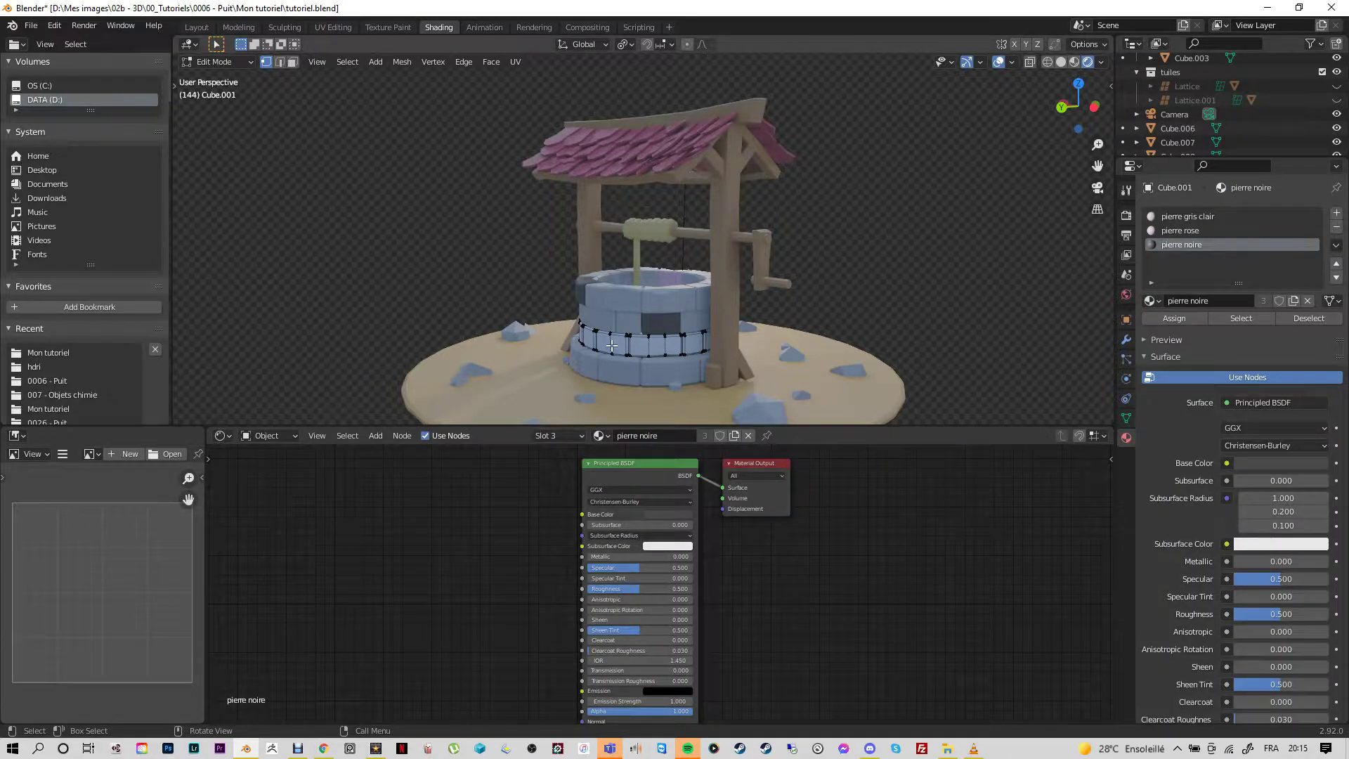
# Step: Assign the "pierre rose" material to one whole stone of the third ring
pyautogui.press('l')
pyautogui.click(1196, 232)
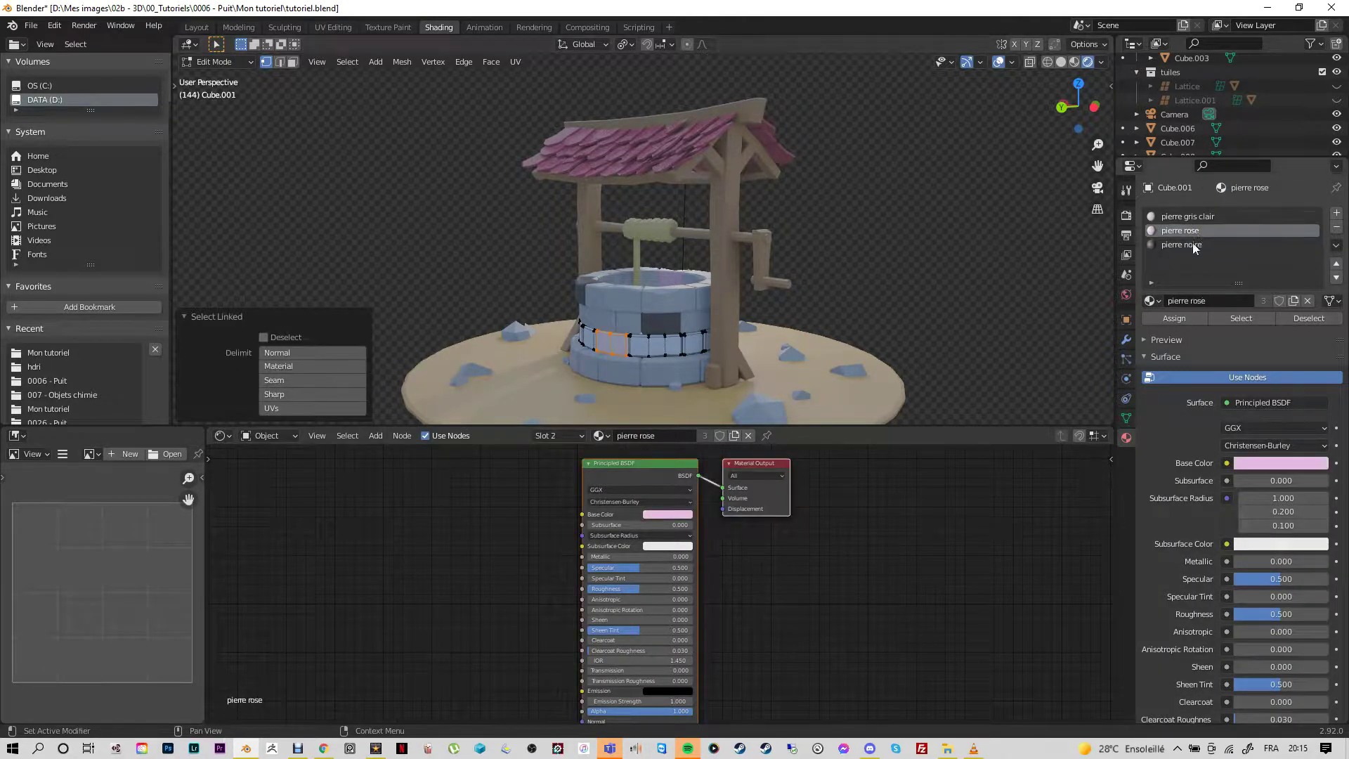
pyautogui.click(1169, 318)
# Step: Assign "pierre noire" to a stone on another side of the third ring and return to Object Mode
pyautogui.moveTo(702, 295); pyautogui.dragTo(913, 302, button='middle')
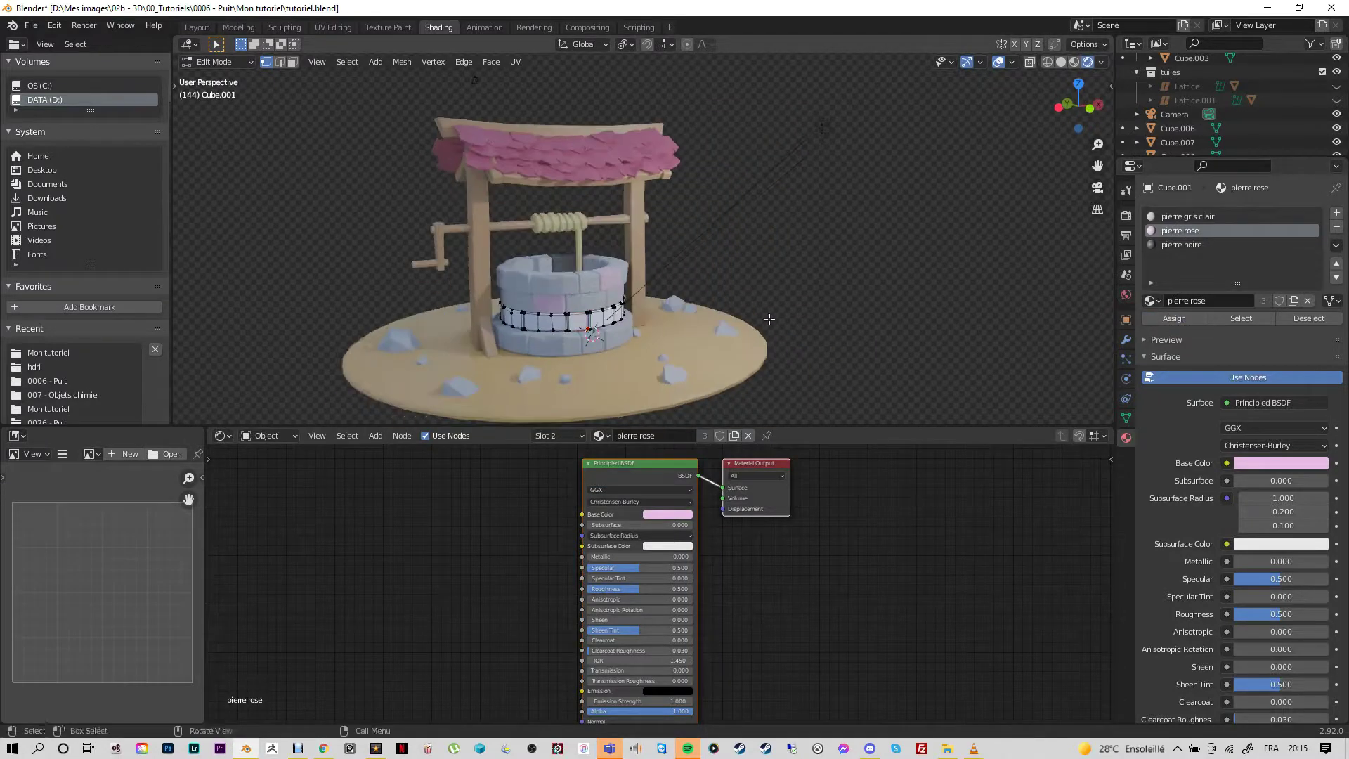
pyautogui.press('l')
pyautogui.click(1182, 244)
pyautogui.click(1168, 318)
pyautogui.press('Tab')
# Step: Open the bottom stone ring in Edit Mode and give it two extra material slots with the existing "pierre rose" and "pierre noire"
pyautogui.click(612, 342)
pyautogui.press('Tab')
pyautogui.moveTo(801, 326); pyautogui.dragTo(650, 312, button='middle')
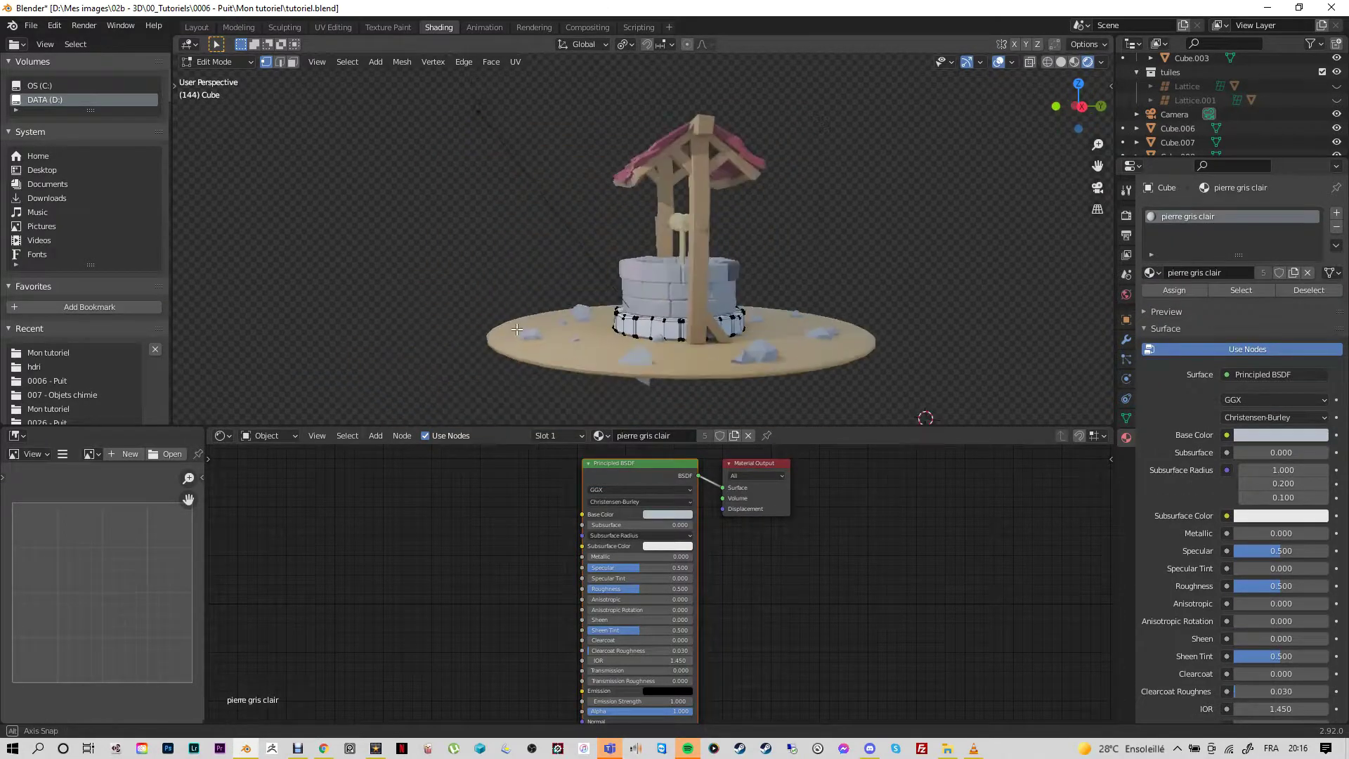
pyautogui.scroll(-1, 650, 312)
pyautogui.doubleClick(1336, 213)
pyautogui.click(1187, 231)
pyautogui.click(1152, 300)
pyautogui.click(1183, 429)
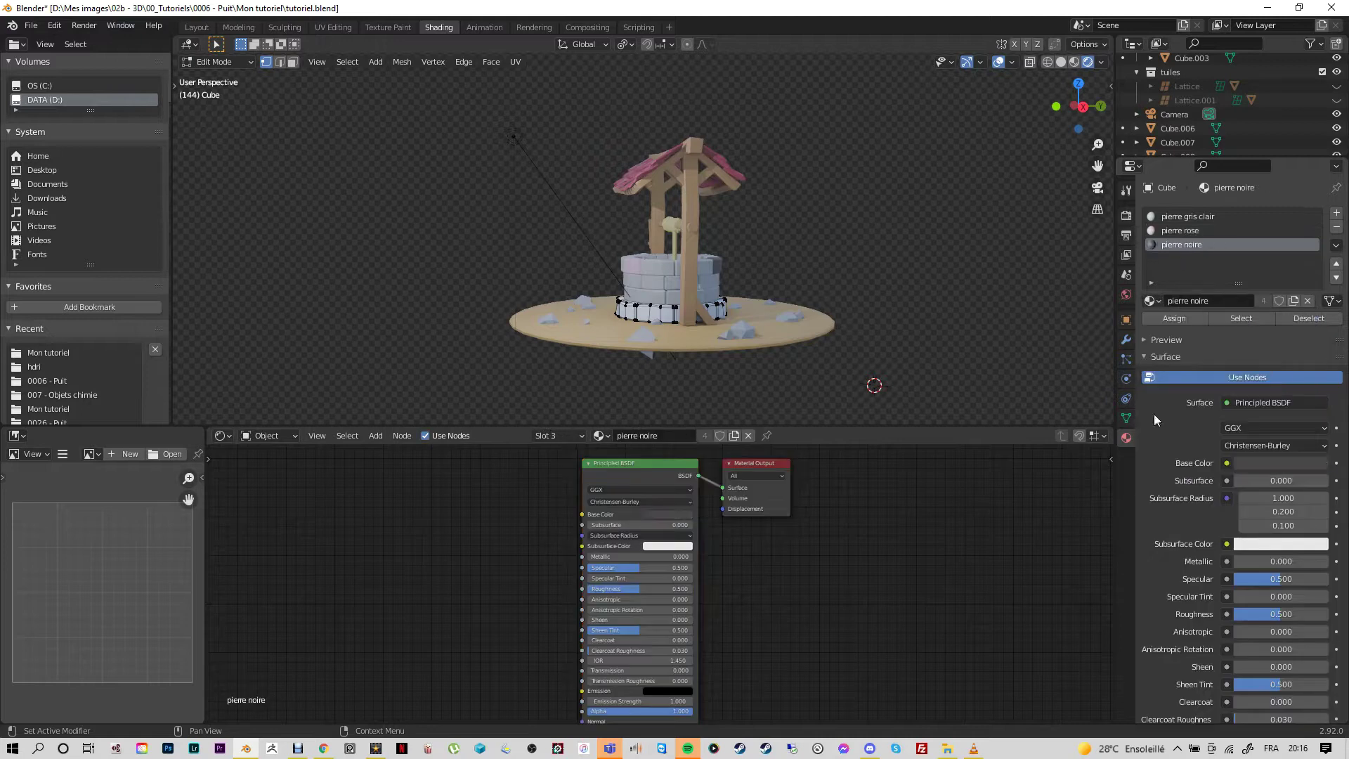
# Step: Assign the "pierre noire" material to one whole stone of the bottom ring
pyautogui.moveTo(791, 347); pyautogui.dragTo(695, 330, button='middle')
pyautogui.press('l')
pyautogui.click(1182, 245)
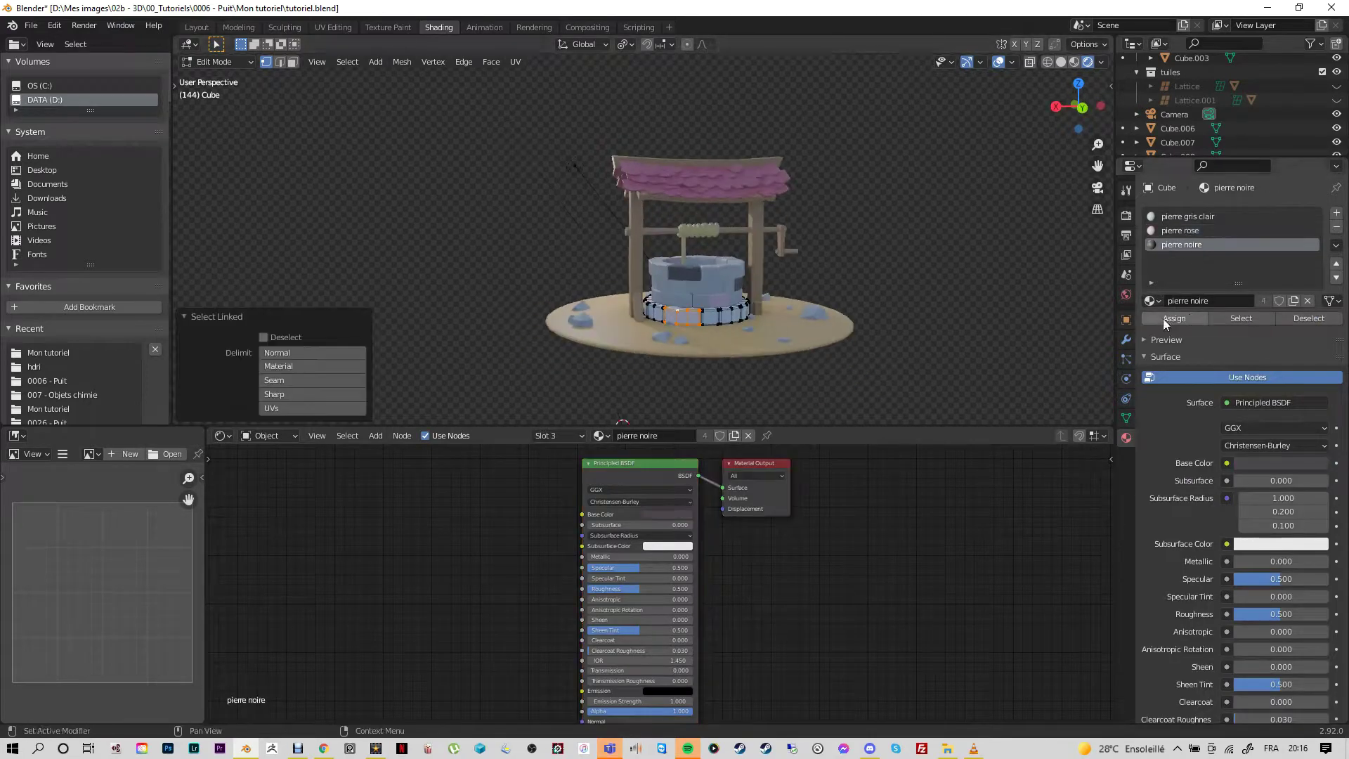
pyautogui.click(1168, 318)
pyautogui.moveTo(808, 366); pyautogui.dragTo(699, 415, button='middle')
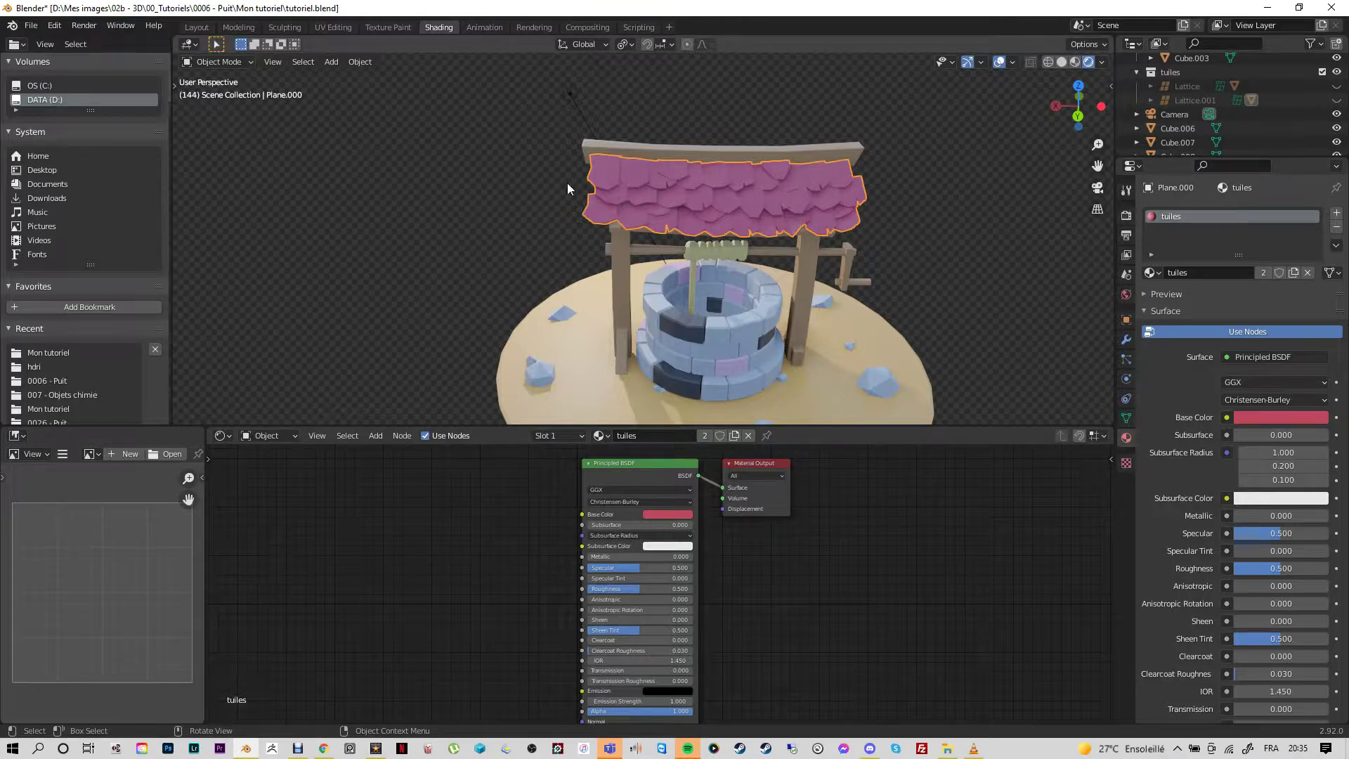
# Step: Open the roof tiles in Edit Mode and select several whole tiles scattered across the roof slope
pyautogui.click(250, 61)
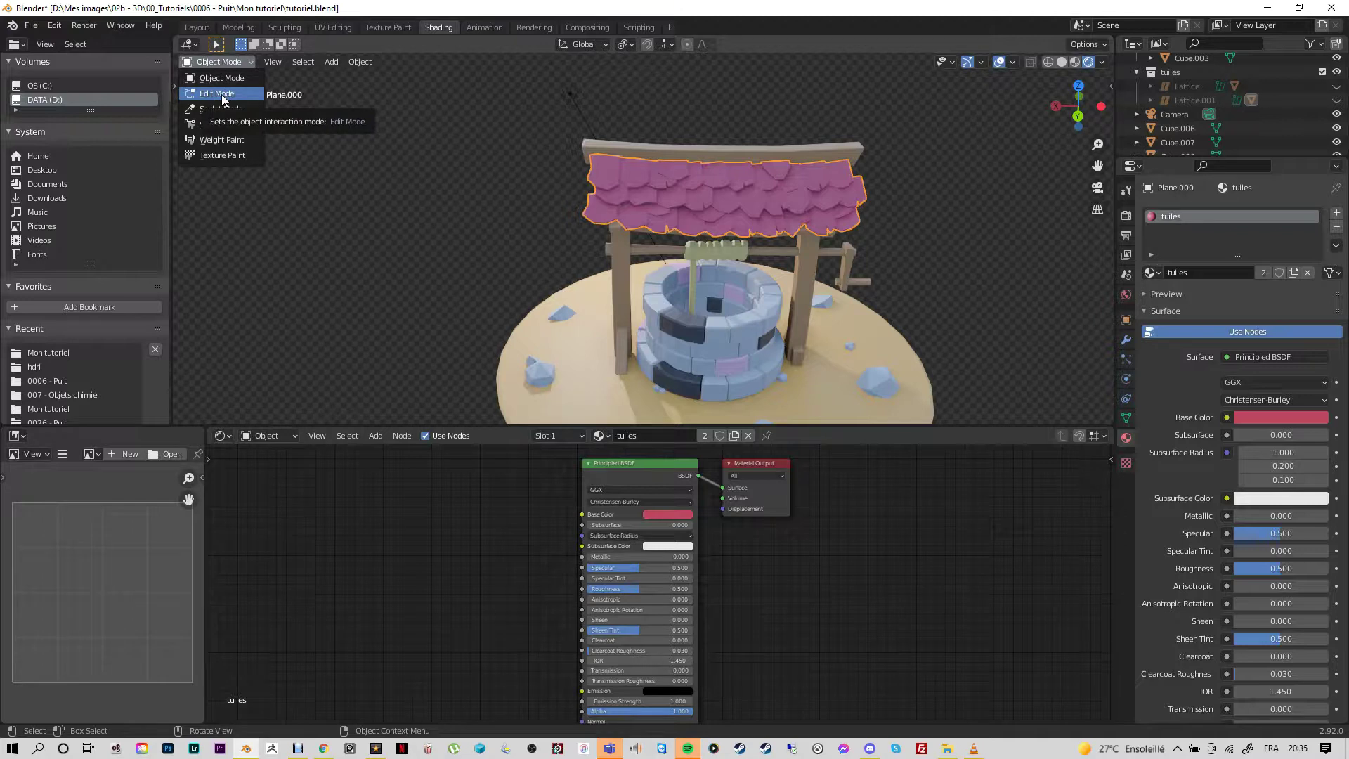
pyautogui.click(223, 97)
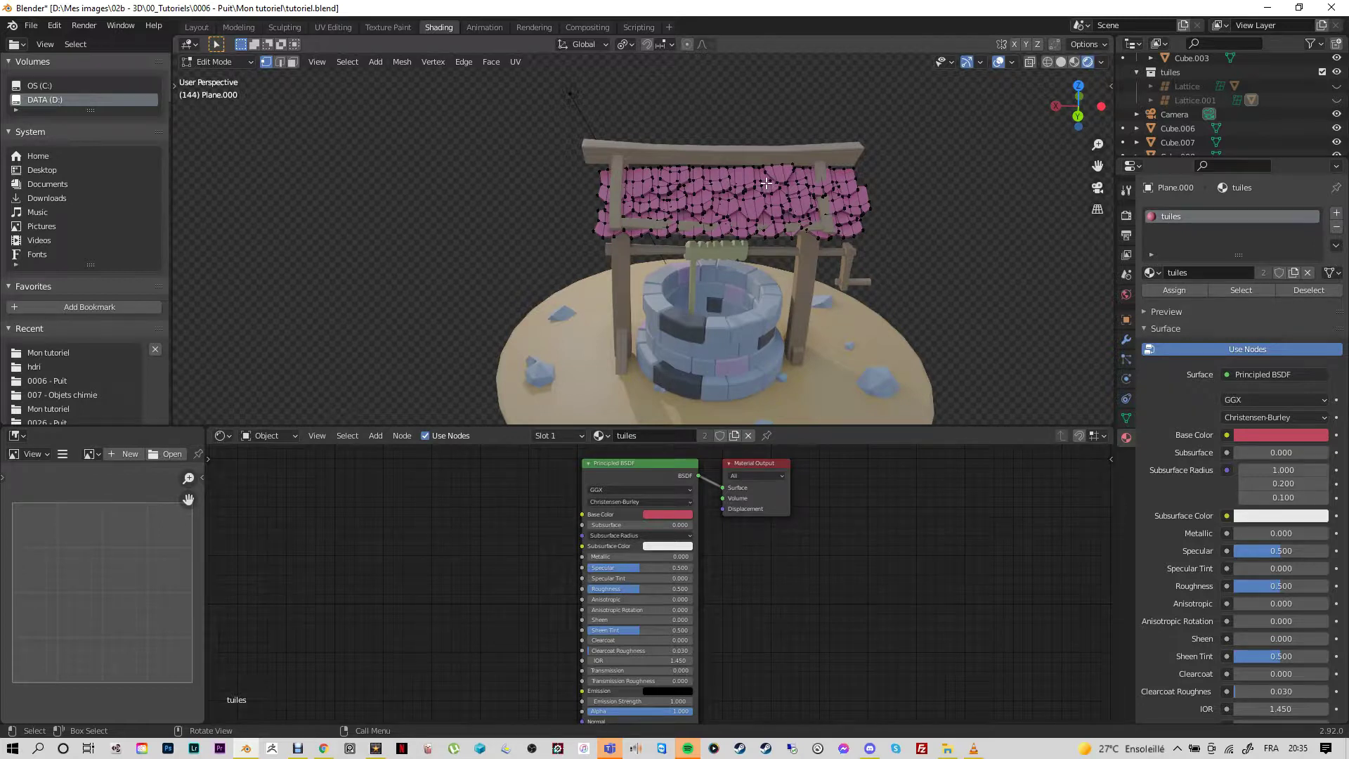
pyautogui.press('l')
pyautogui.press('l')
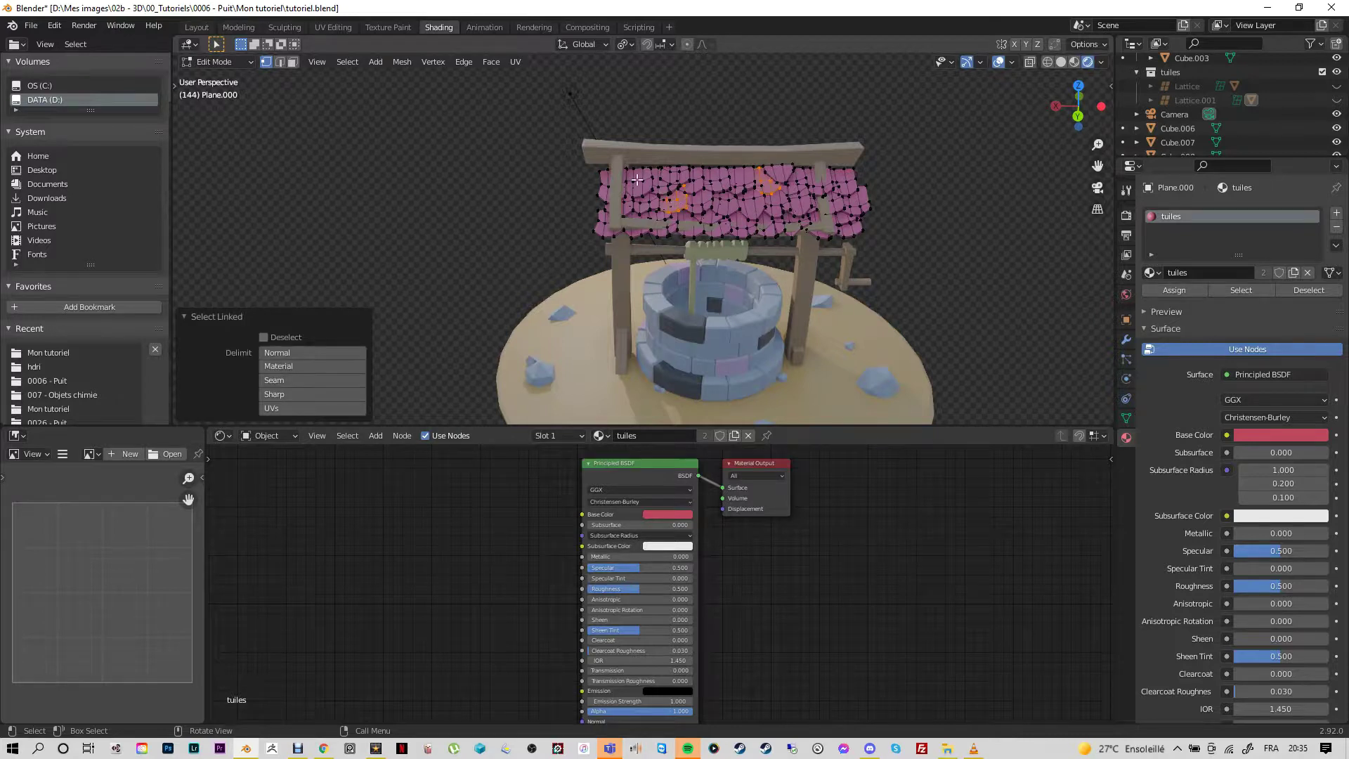
pyautogui.press('l')
pyautogui.press('l')
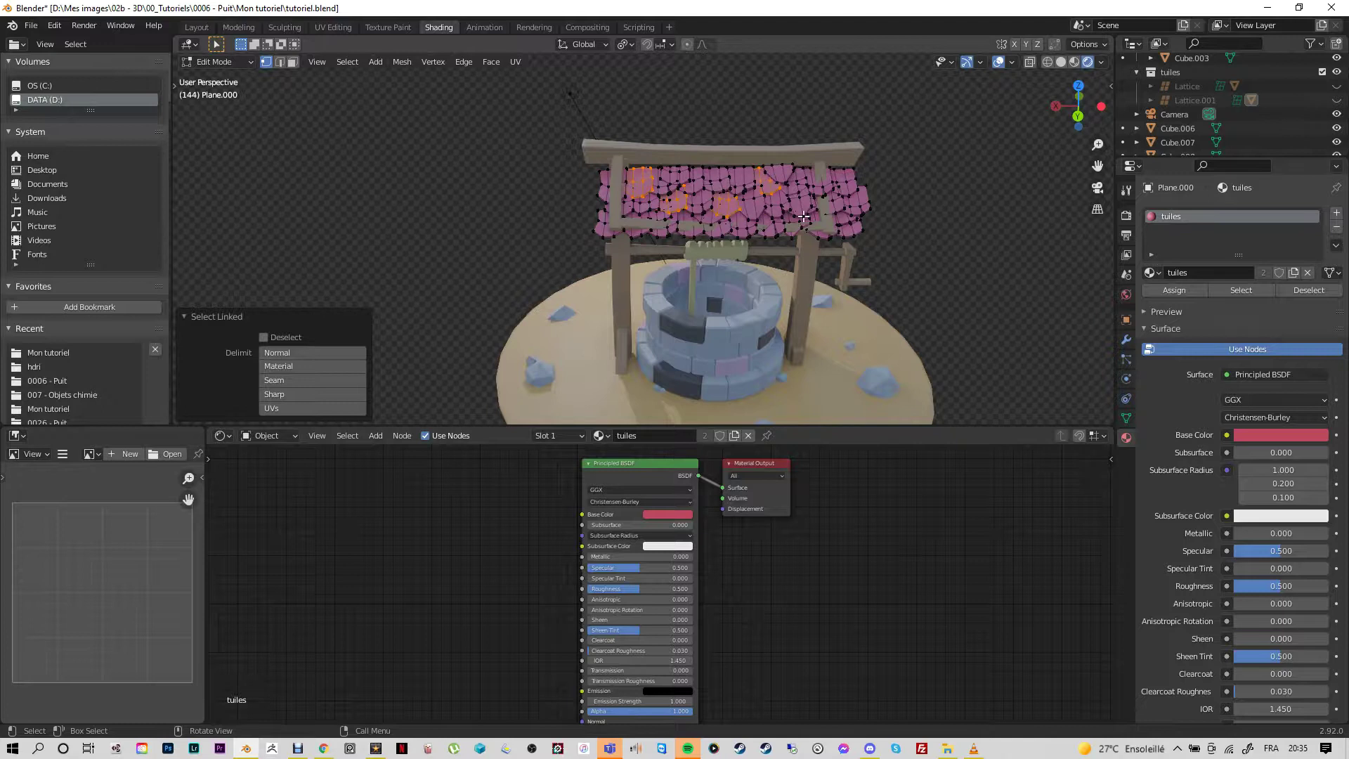
pyautogui.press('l')
pyautogui.press('l')
pyautogui.press('l')
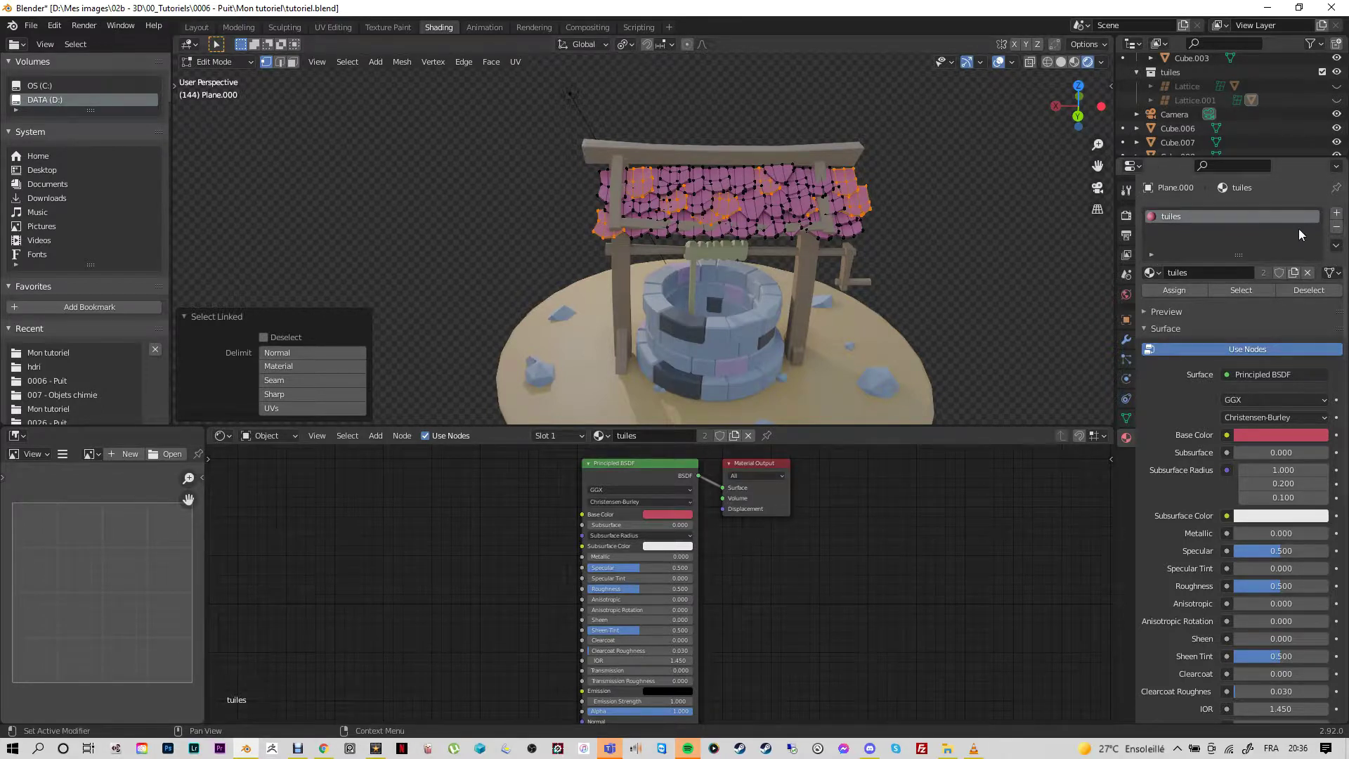
# Step: Add a second material slot to the roof tiles holding an independent duplicate of the "tuiles" material
pyautogui.click(1337, 213)
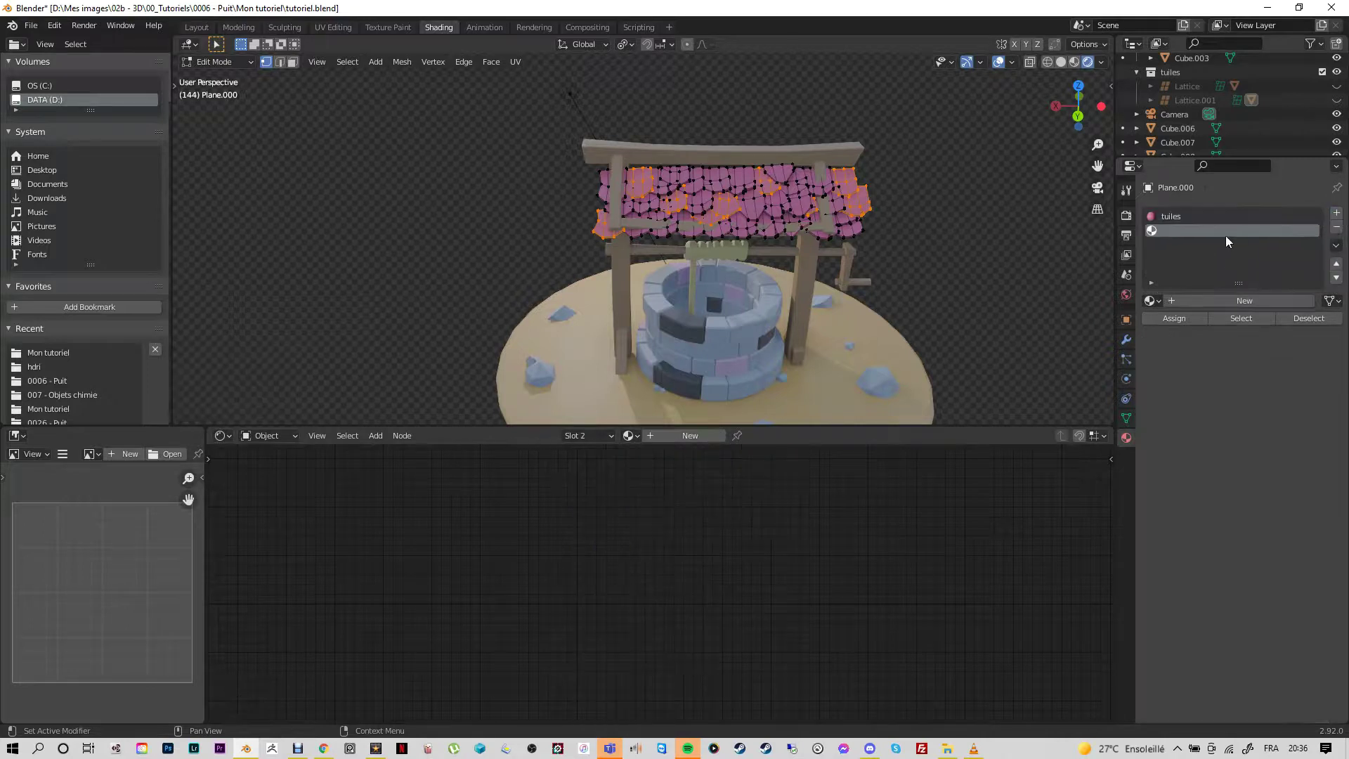
pyautogui.click(635, 436)
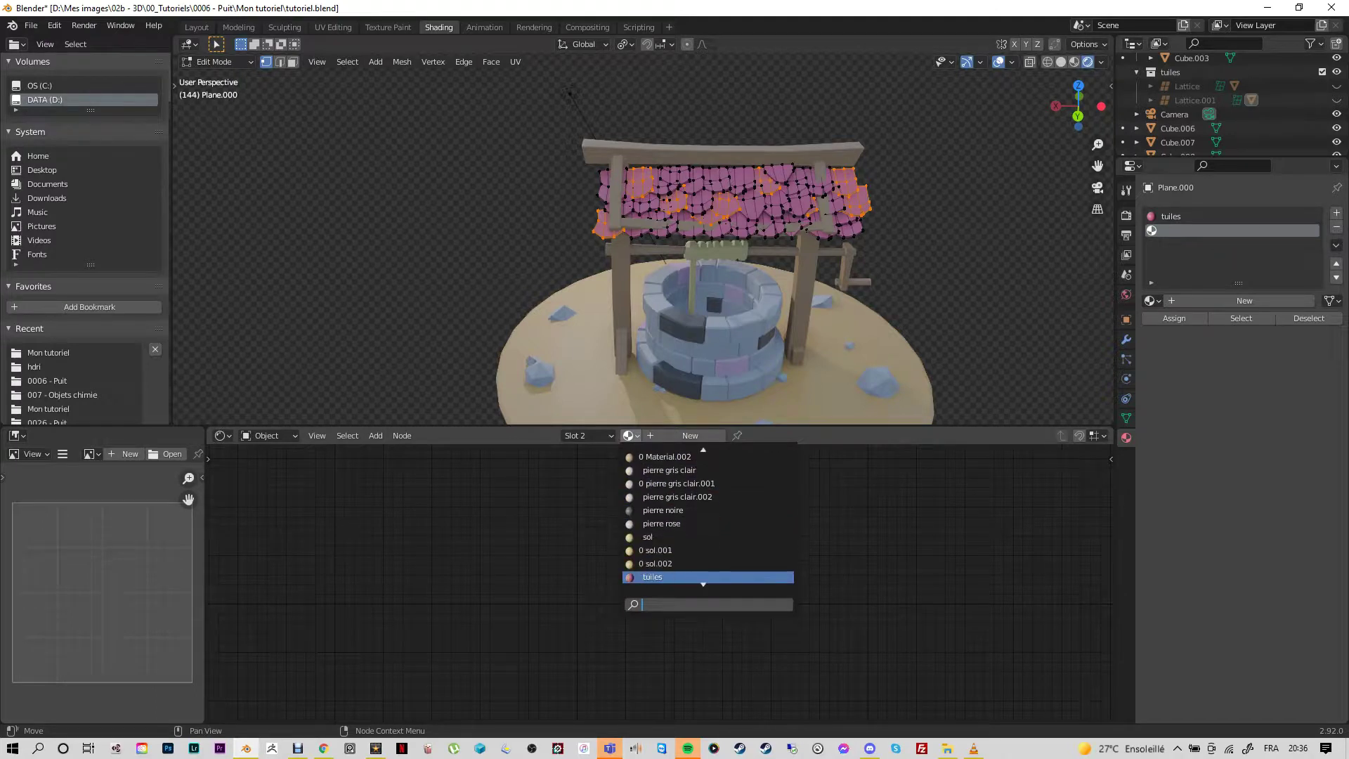
pyautogui.scroll(-2, 675, 562)
pyautogui.click(675, 551)
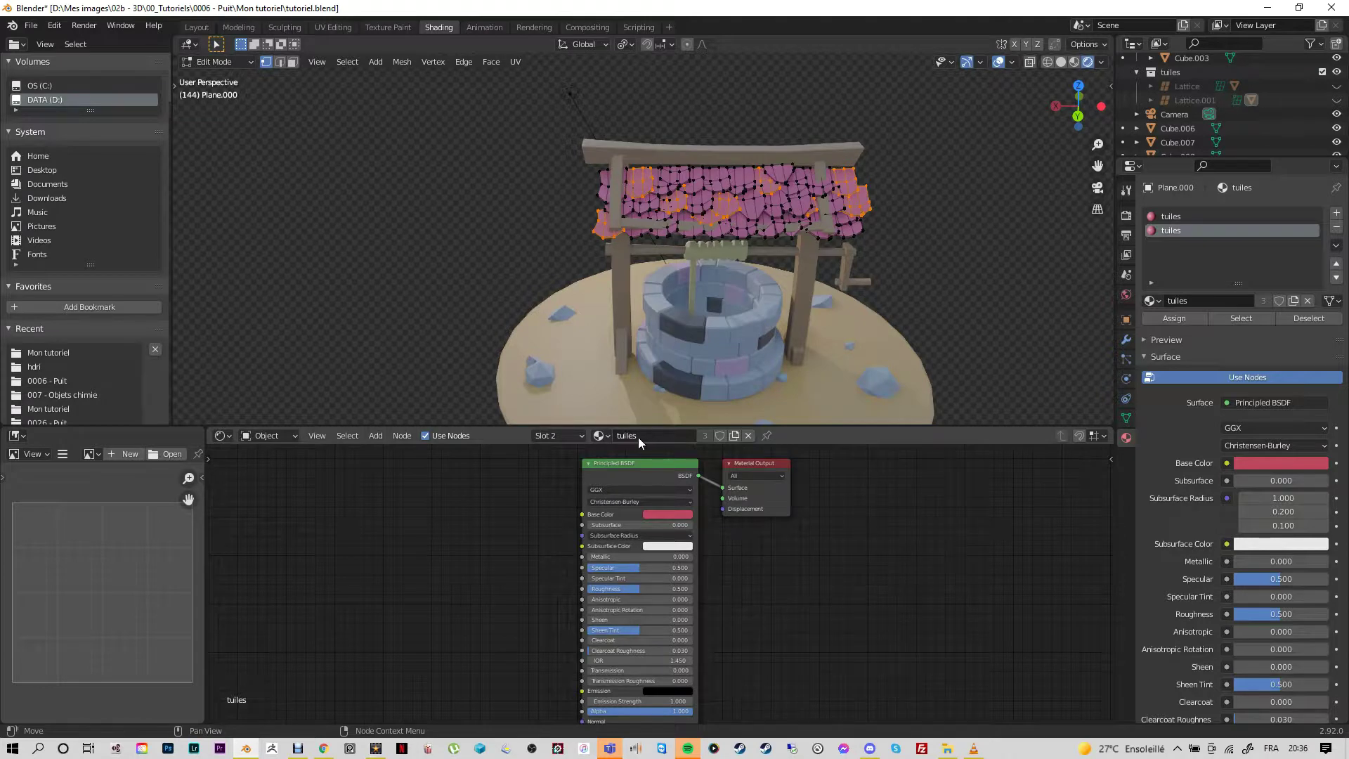
pyautogui.click(737, 433)
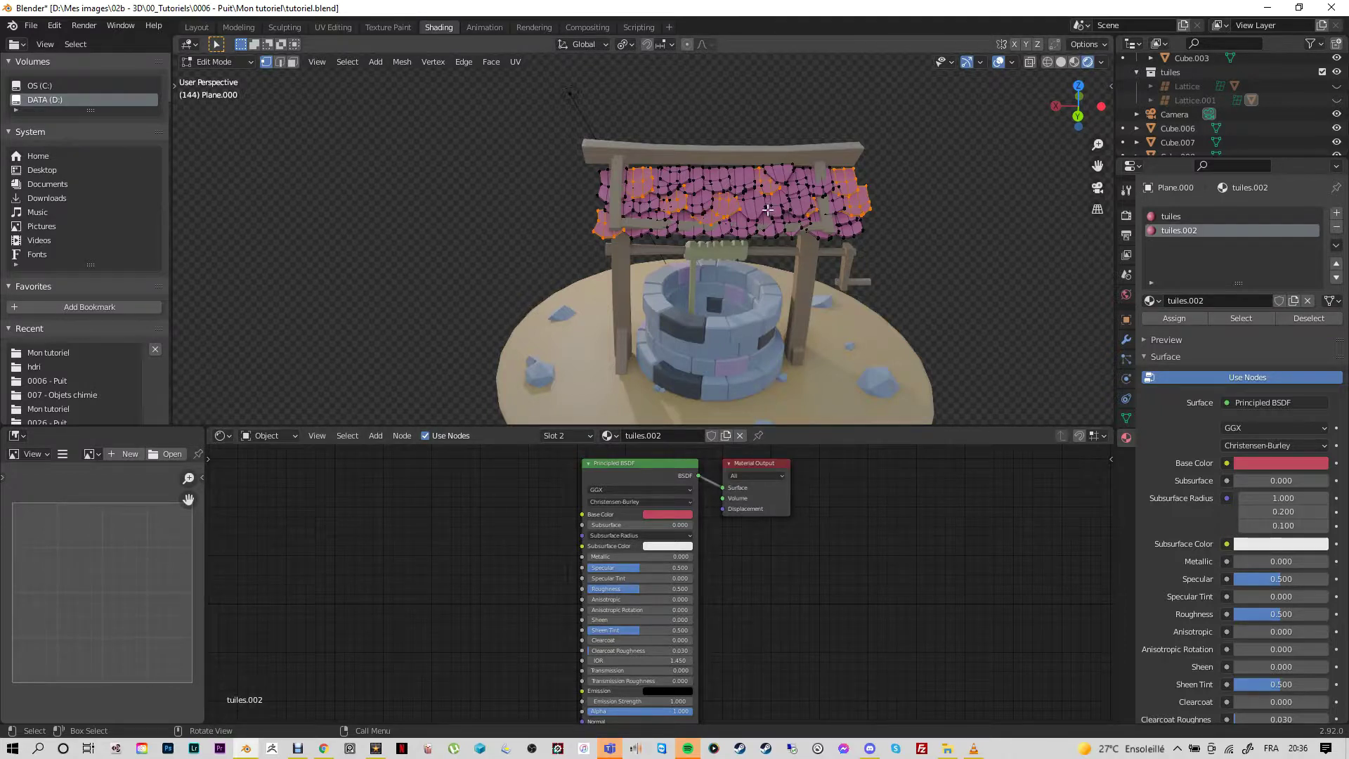
# Step: Rename the duplicated tile material "tuiles claires"
pyautogui.click(1203, 300)
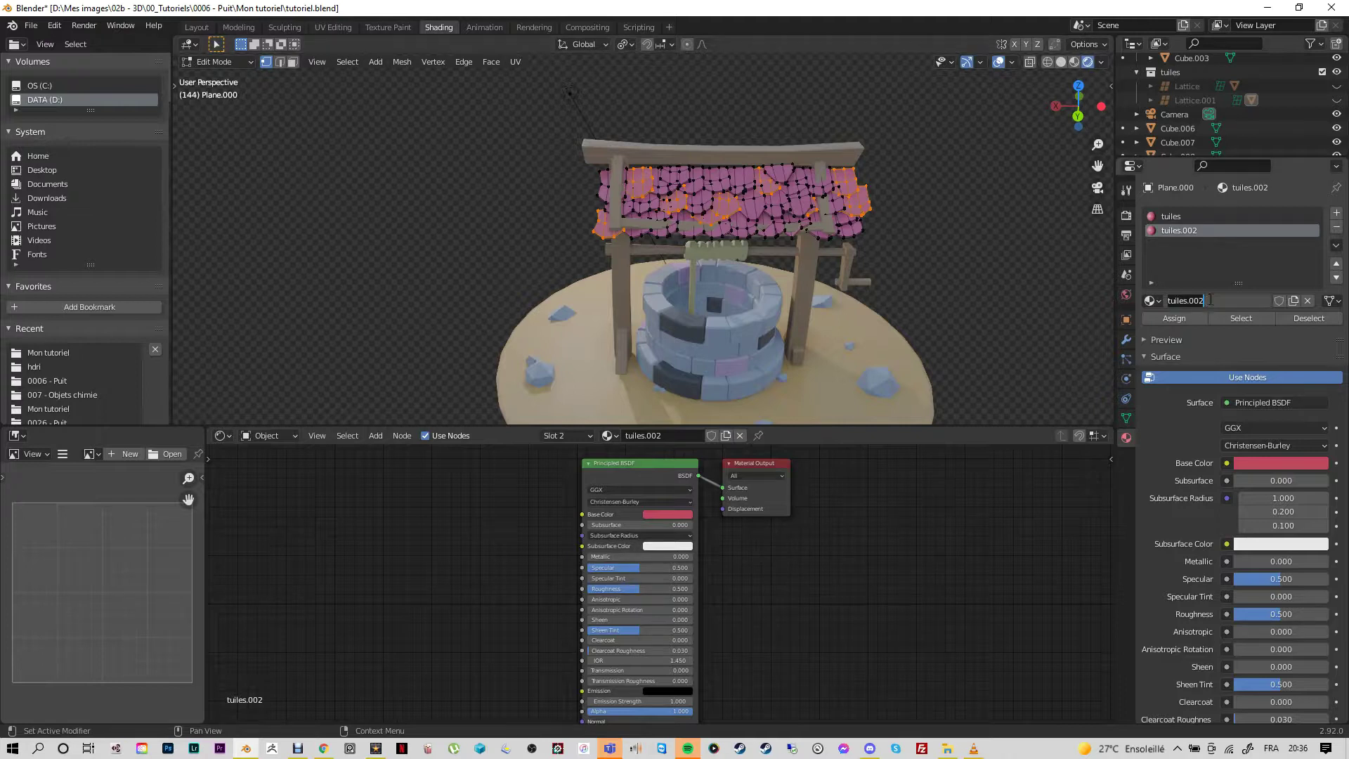
pyautogui.click(1185, 301)
pyautogui.press('Delete')
pyautogui.press('Delete')
pyautogui.press('Delete')
pyautogui.press('Delete')
pyautogui.press('Delete')
pyautogui.write('s claires')
pyautogui.press('Return')
# Step: Make the base color of "tuiles claires" a paler, less saturated pink, assign it to the selected tiles and deselect everything
pyautogui.click(679, 518)
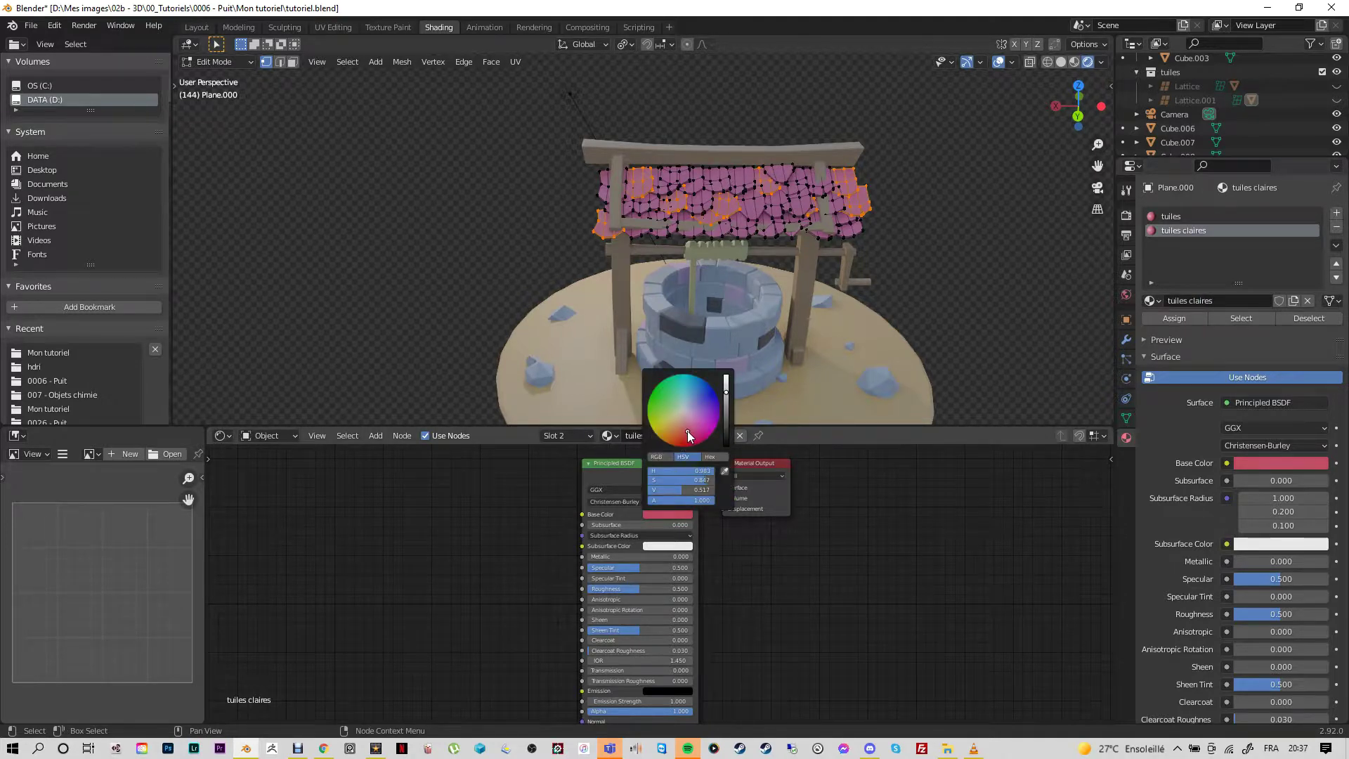
pyautogui.moveTo(687, 431); pyautogui.dragTo(686, 423)
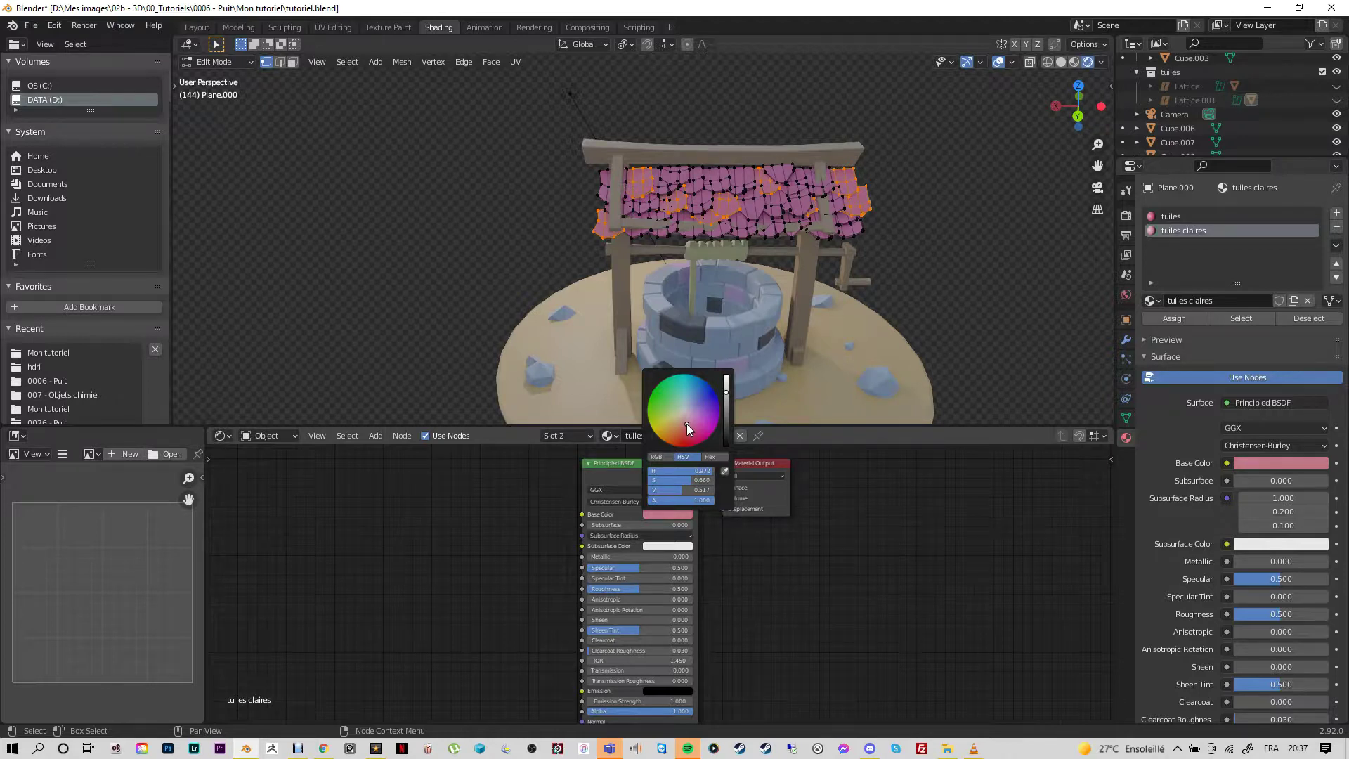
pyautogui.click(1173, 318)
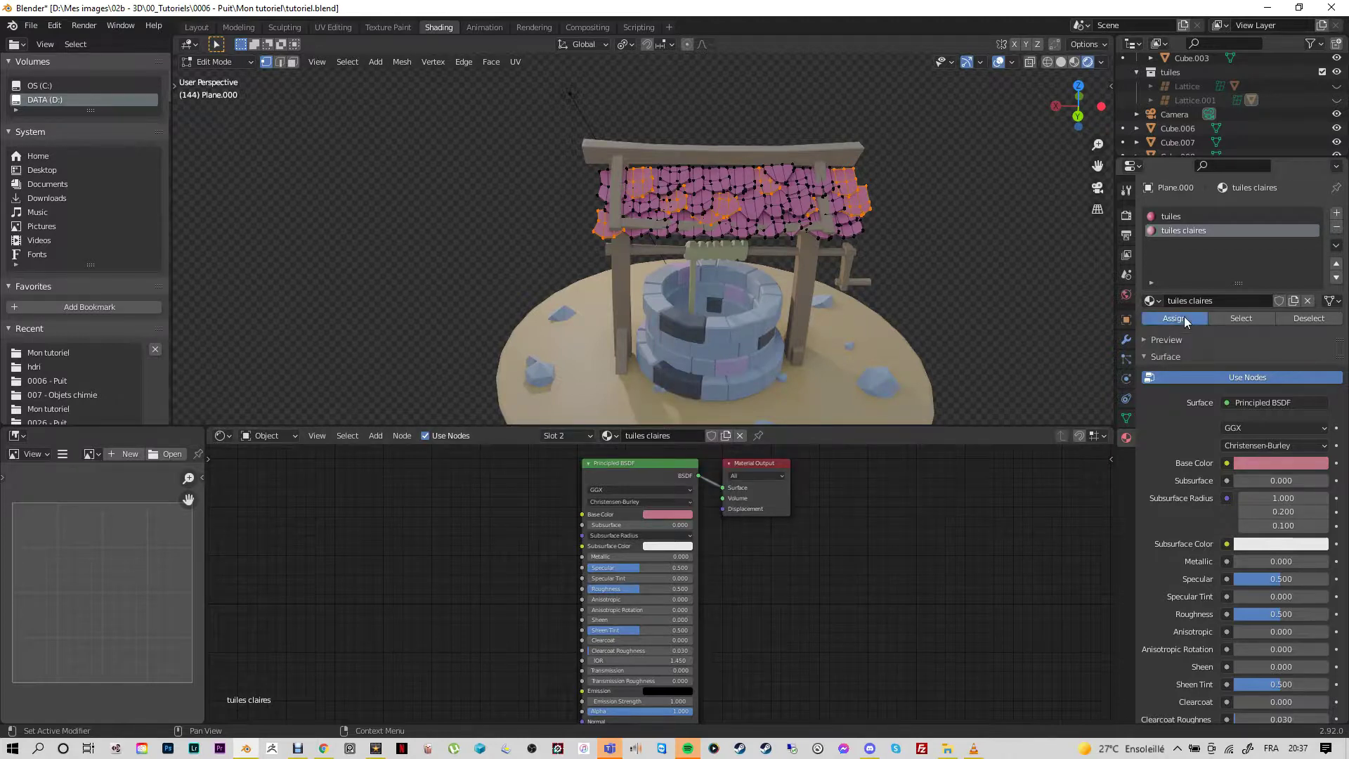
pyautogui.hotkey('alt', 'a')
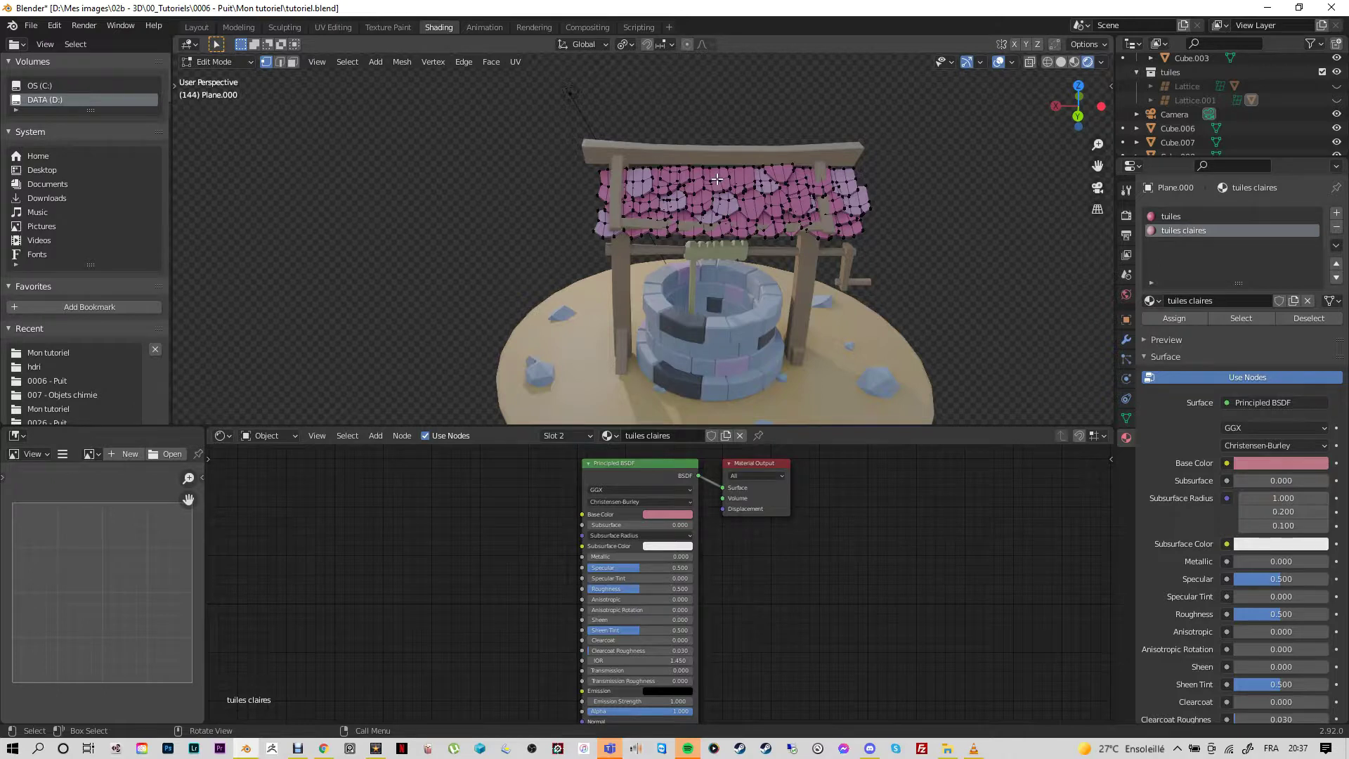
# Step: Select three other whole roof tiles and add a third material slot holding an independent duplicate of "tuiles"
pyautogui.press('l')
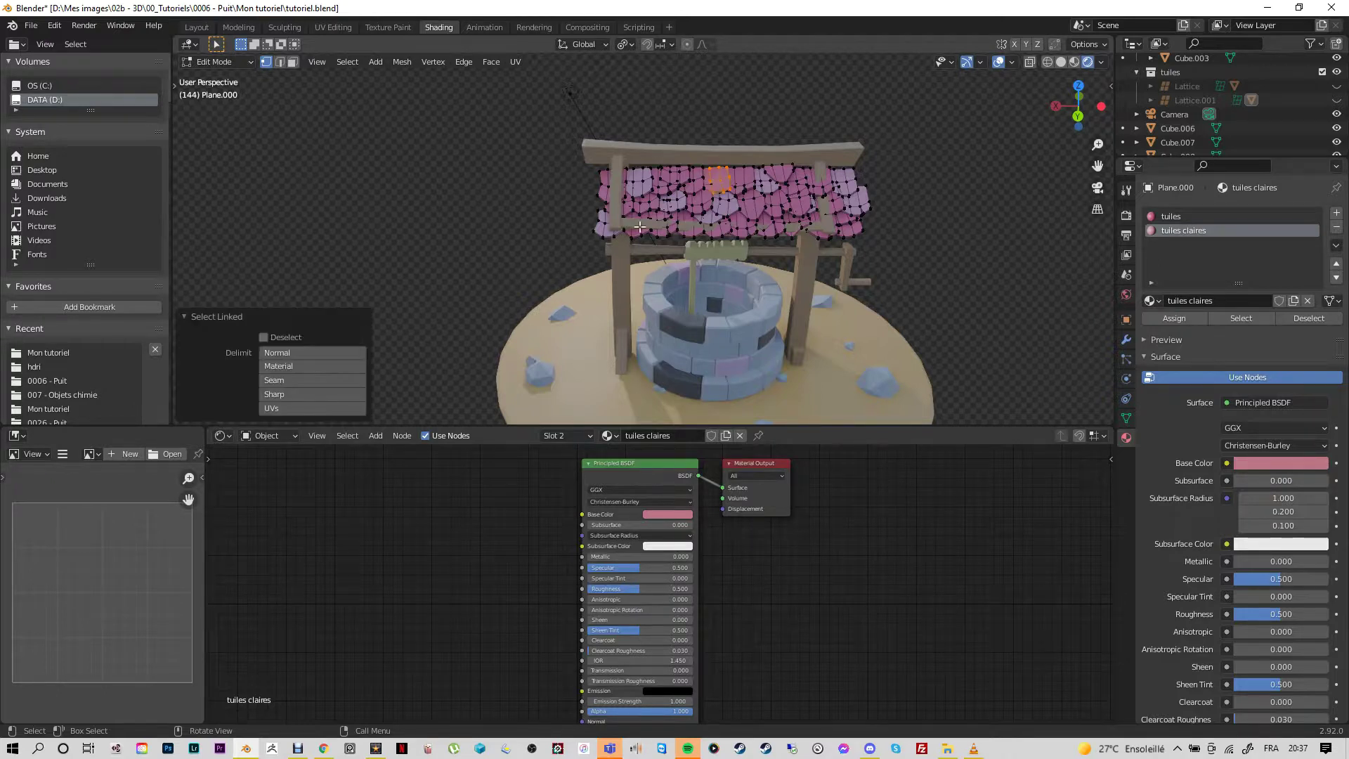
pyautogui.press('l')
pyautogui.press('l')
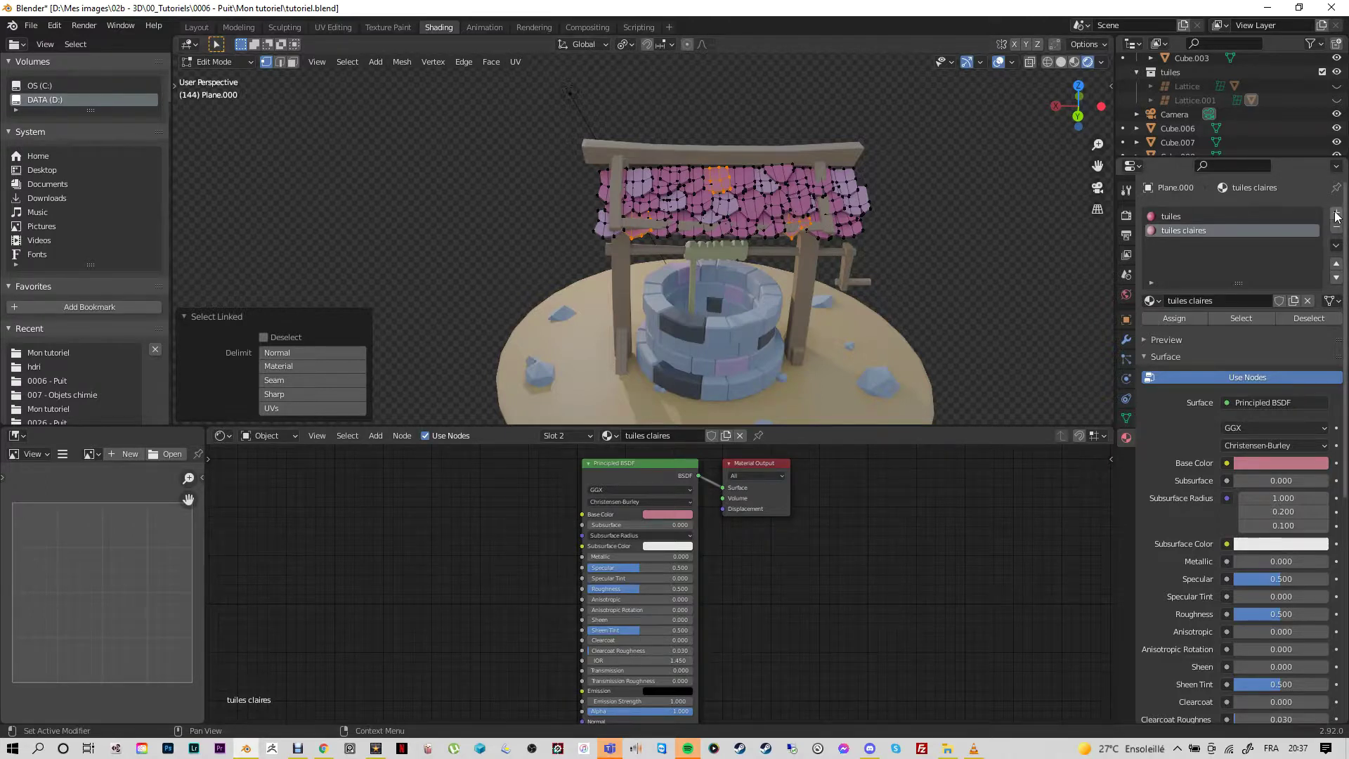
pyautogui.click(1336, 213)
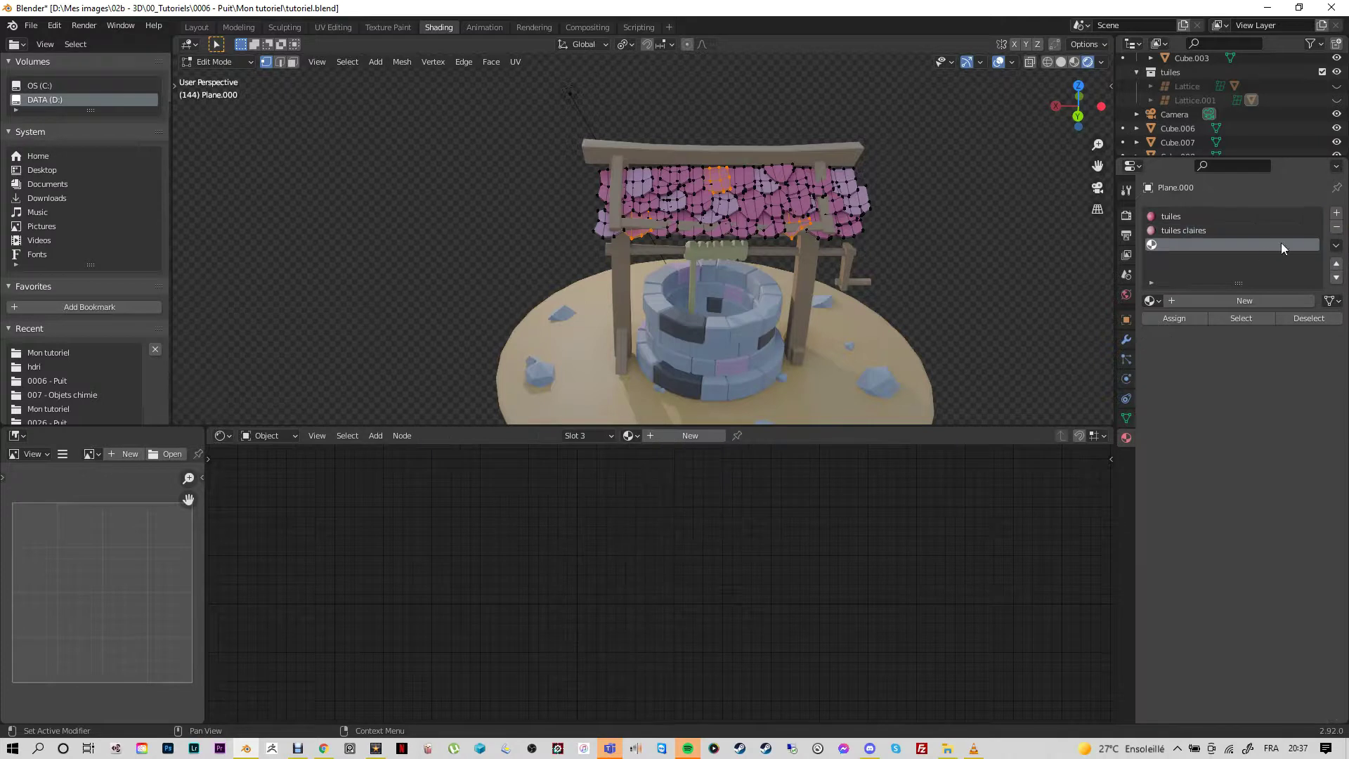
pyautogui.click(629, 437)
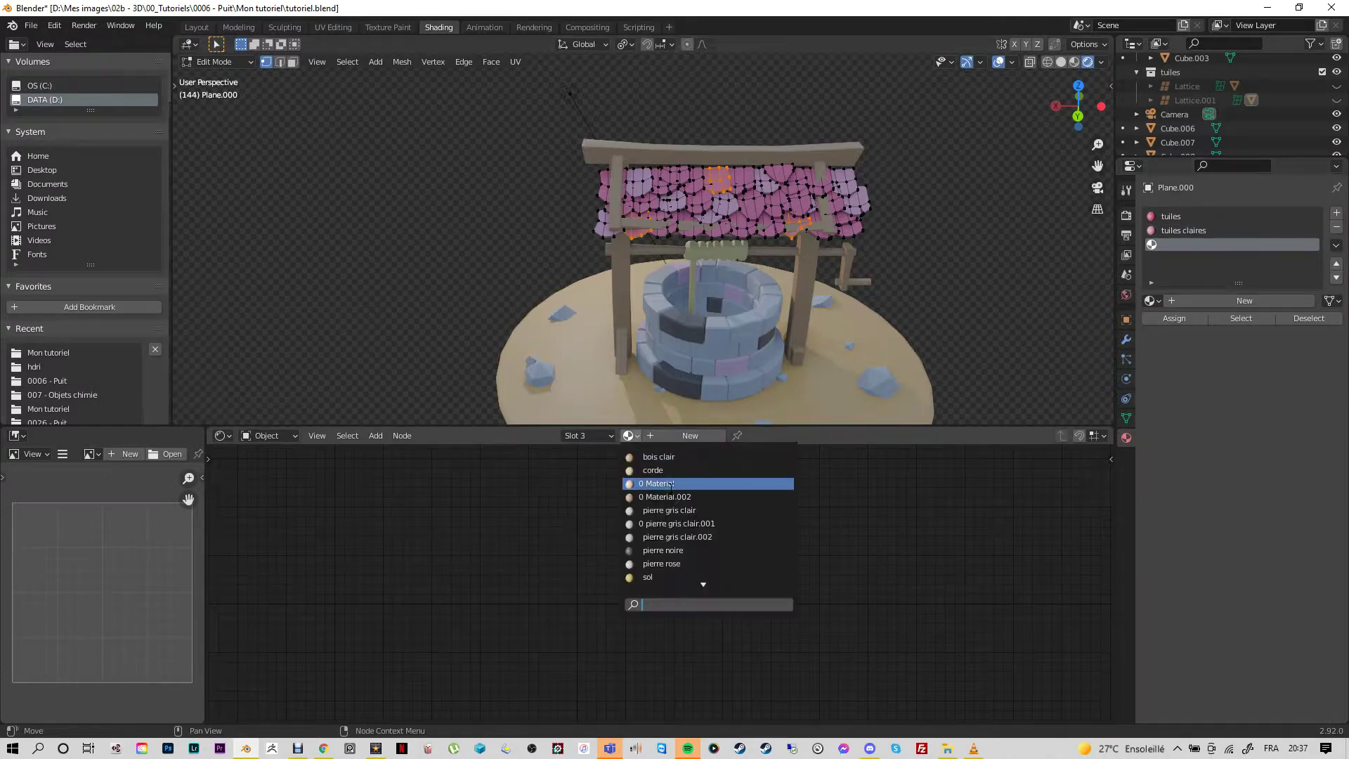
pyautogui.scroll(-5, 674, 534)
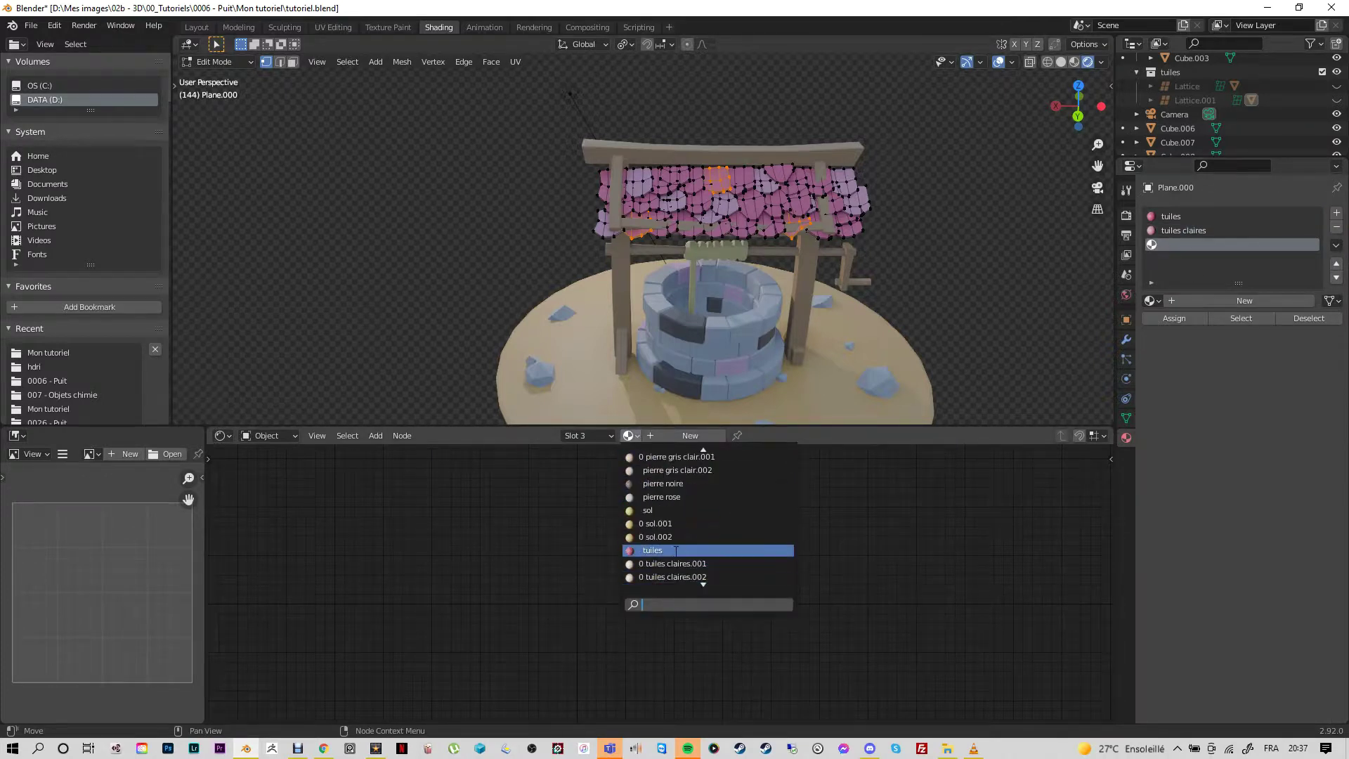
pyautogui.click(675, 550)
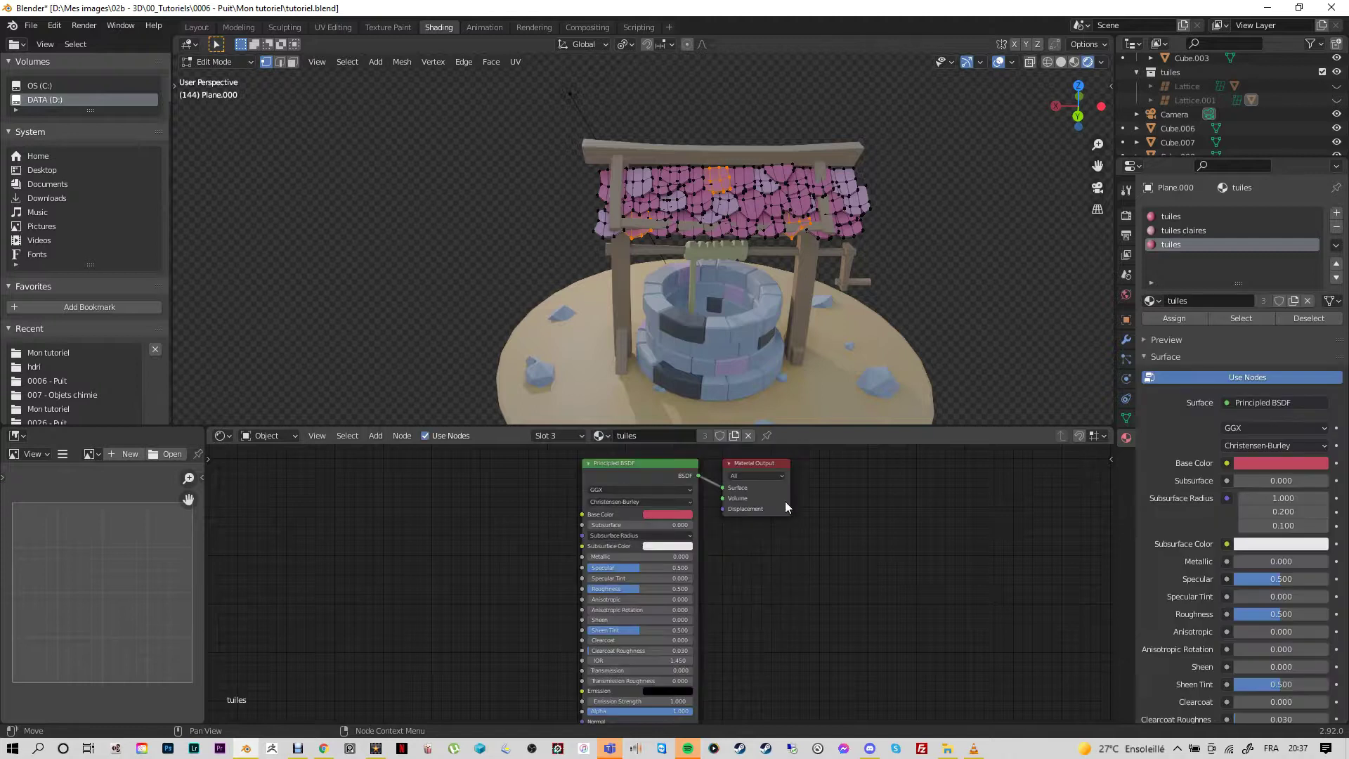
pyautogui.click(736, 436)
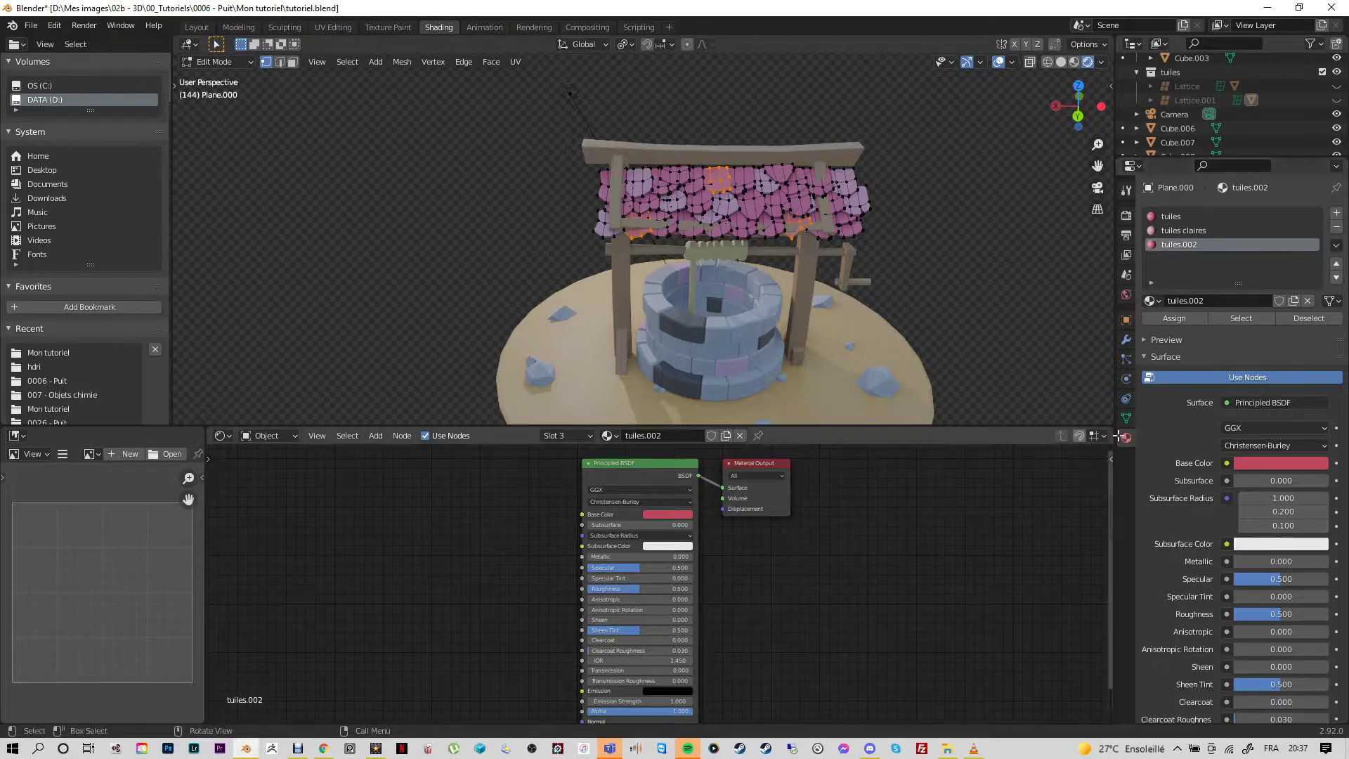
# Step: Darken the base color of "tuiles.002" to a value of about 0.027, assign it to the selected tiles and return to Object Mode
pyautogui.click(1258, 459)
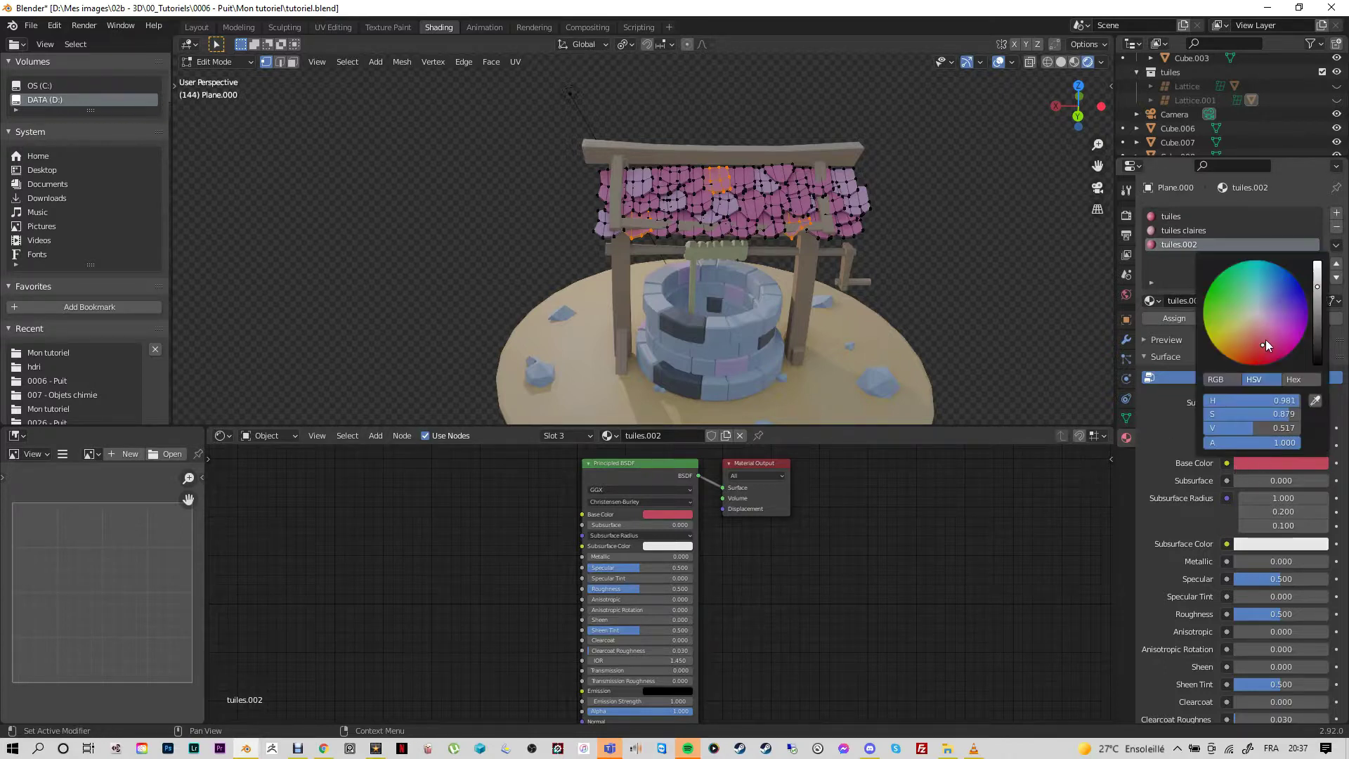
pyautogui.moveTo(1318, 288); pyautogui.dragTo(1322, 346)
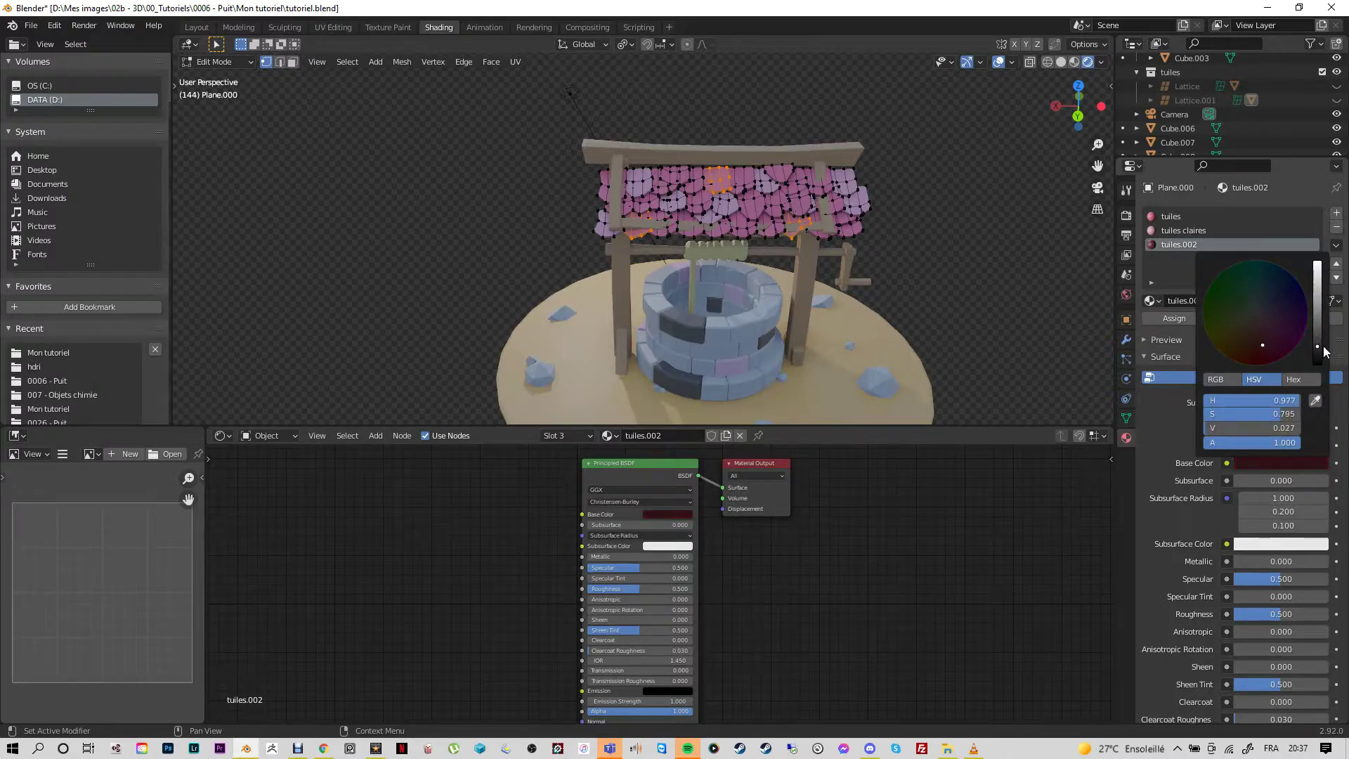
pyautogui.click(1174, 317)
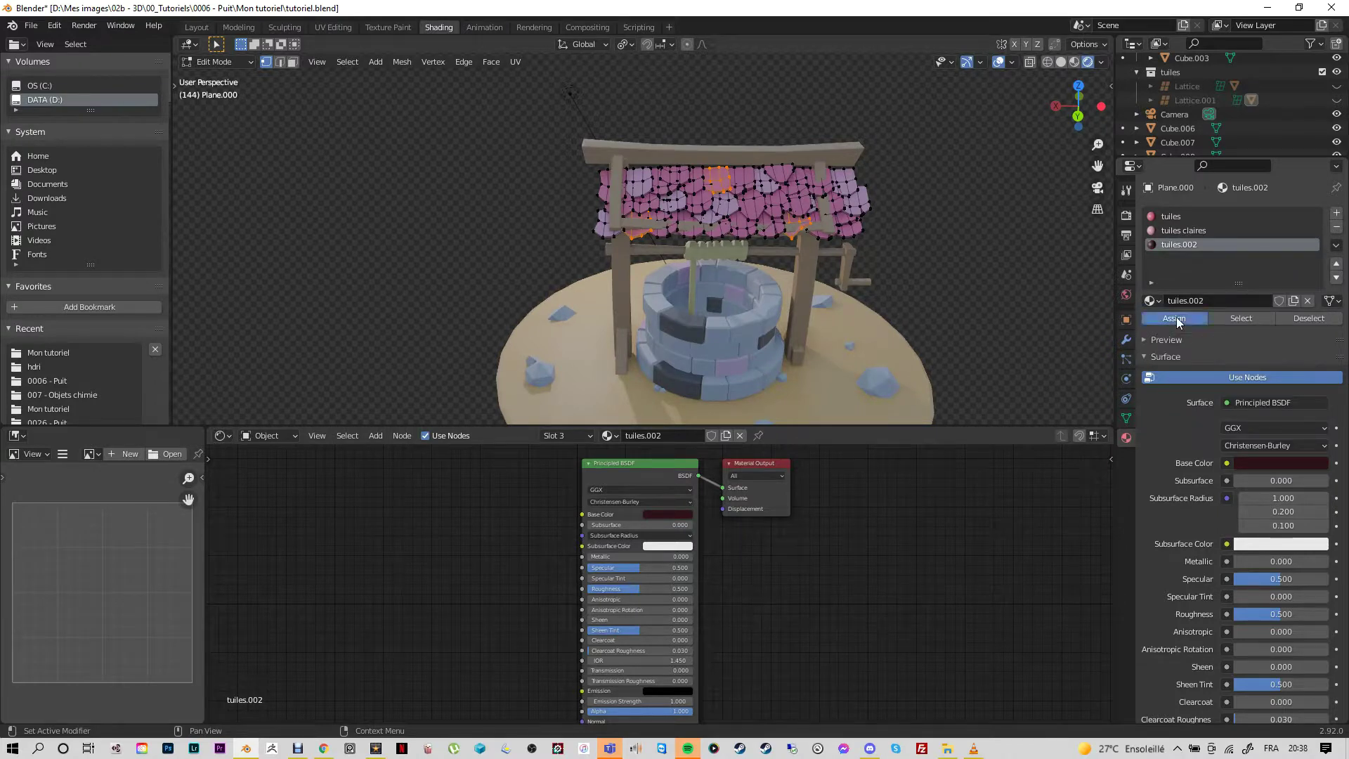
pyautogui.moveTo(937, 277); pyautogui.dragTo(859, 312, button='middle')
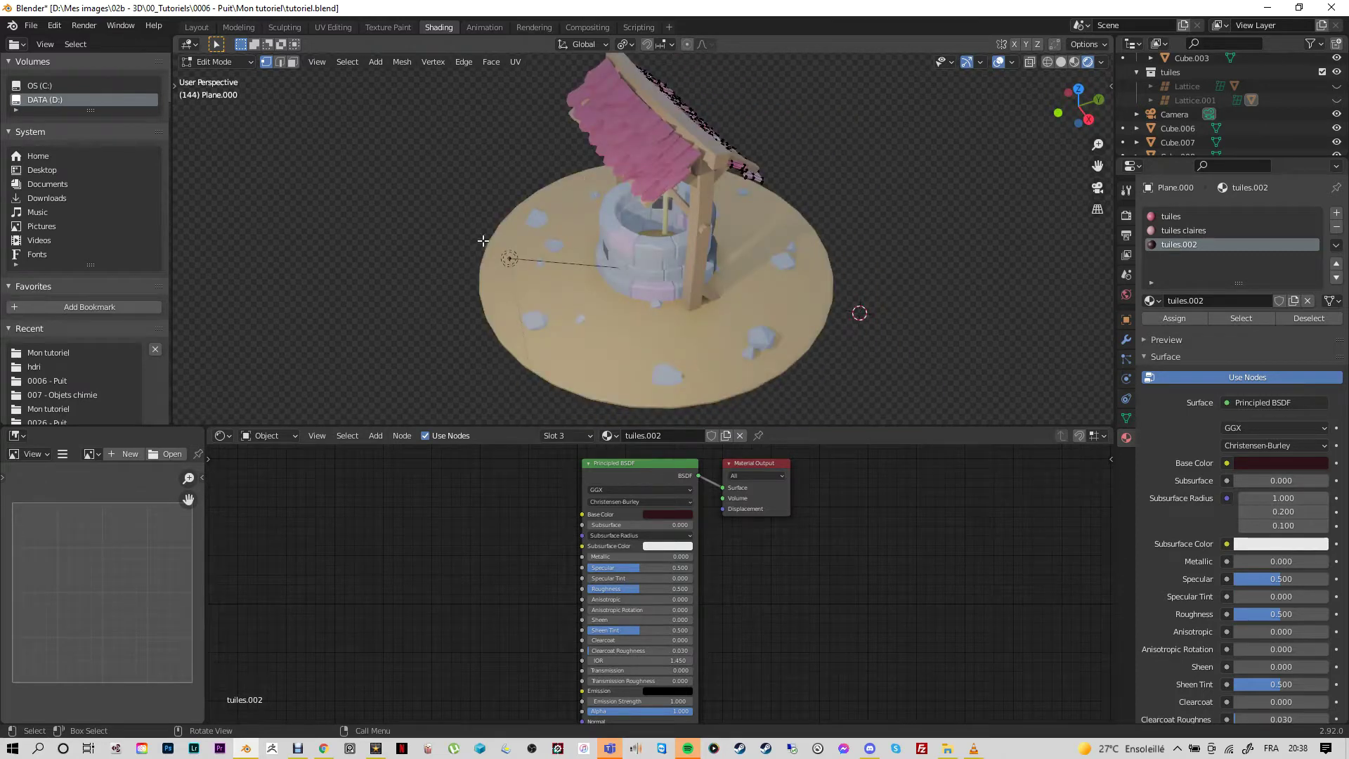
pyautogui.click(248, 60)
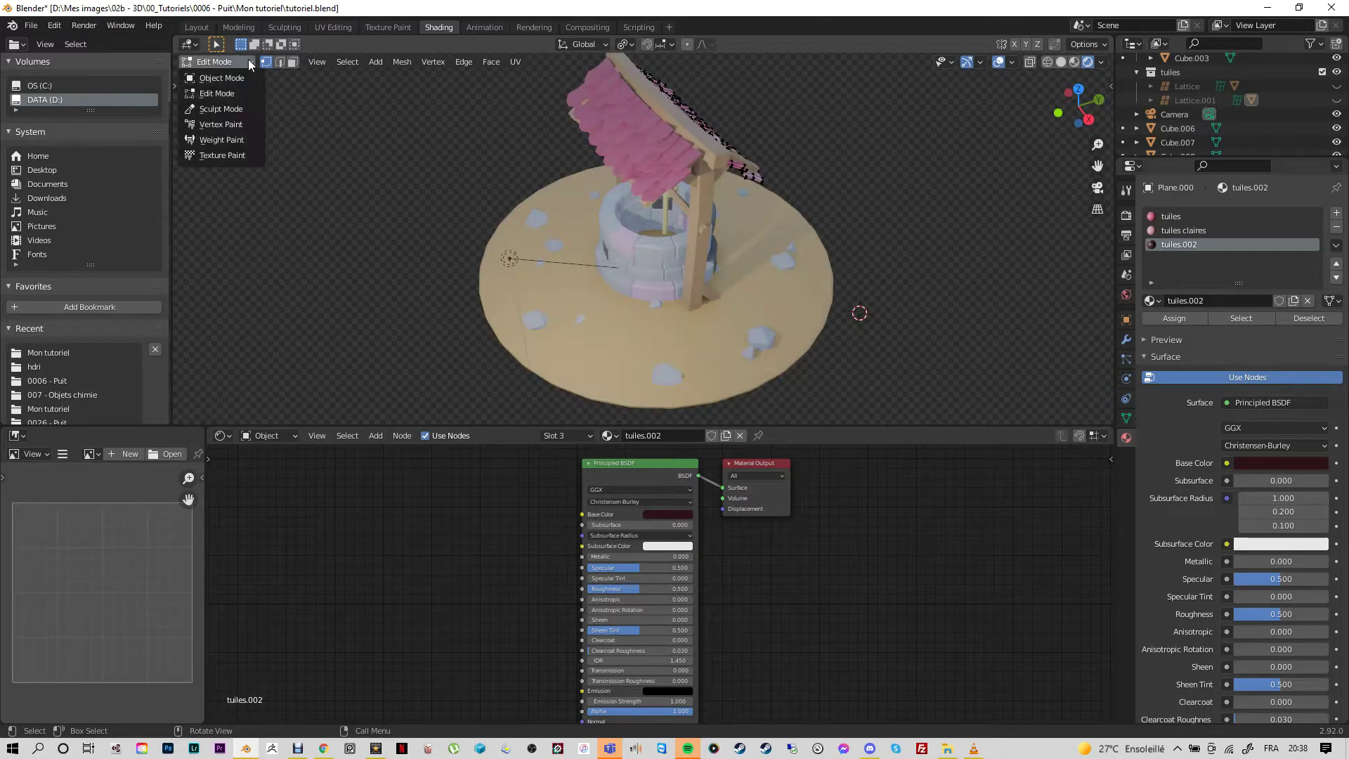
pyautogui.click(242, 78)
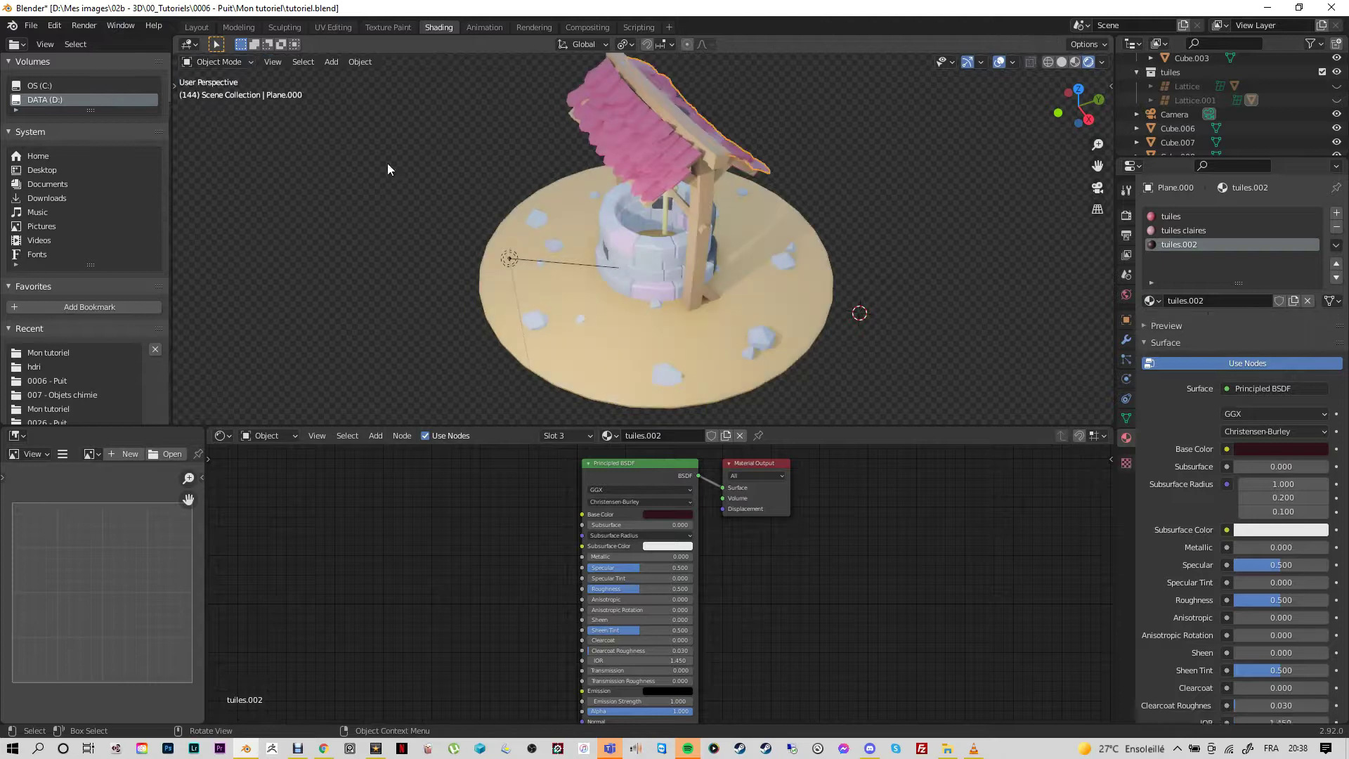
# Step: Select the tiles on the other side of the roof and add two empty material slots to them
pyautogui.click(659, 146)
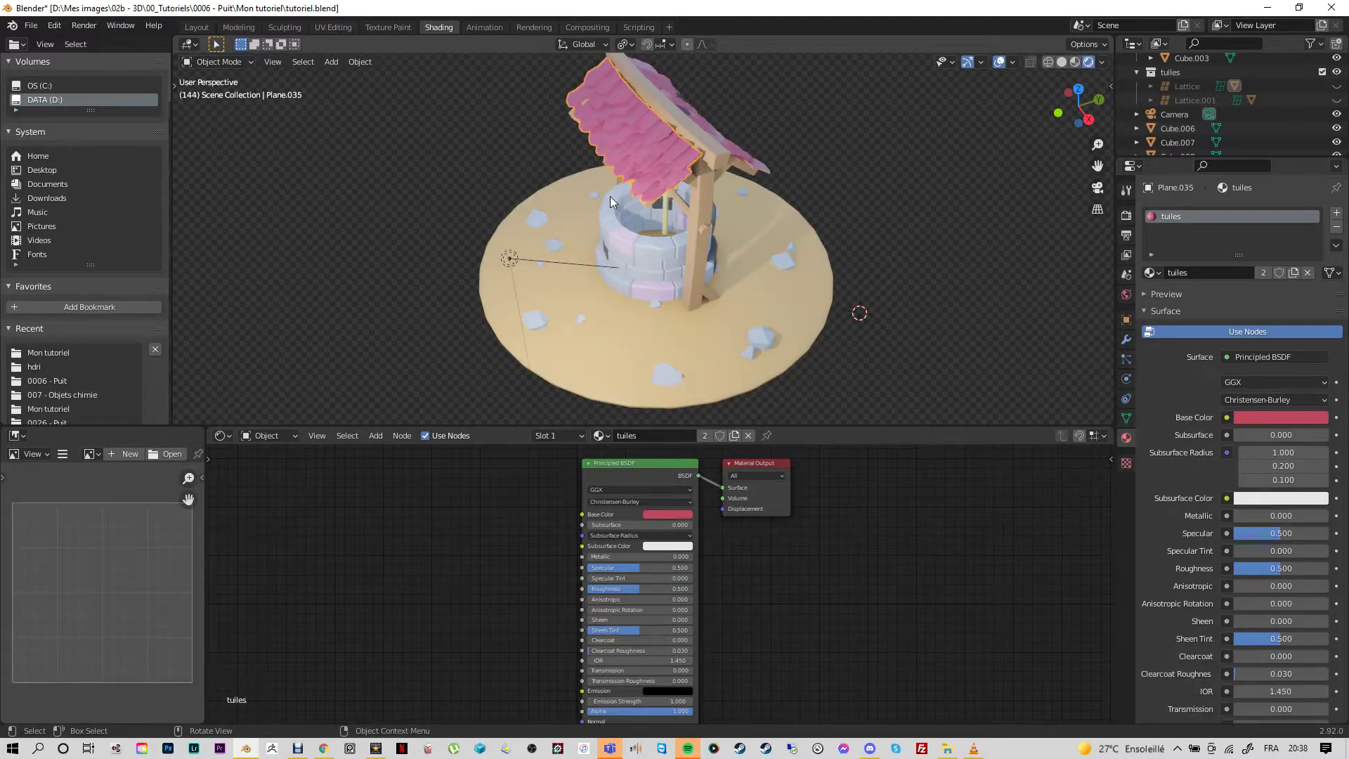
pyautogui.click(1336, 213)
pyautogui.click(1336, 212)
# Step: Put the existing "tuiles claires" material into the second slot of this roof side
pyautogui.click(1191, 229)
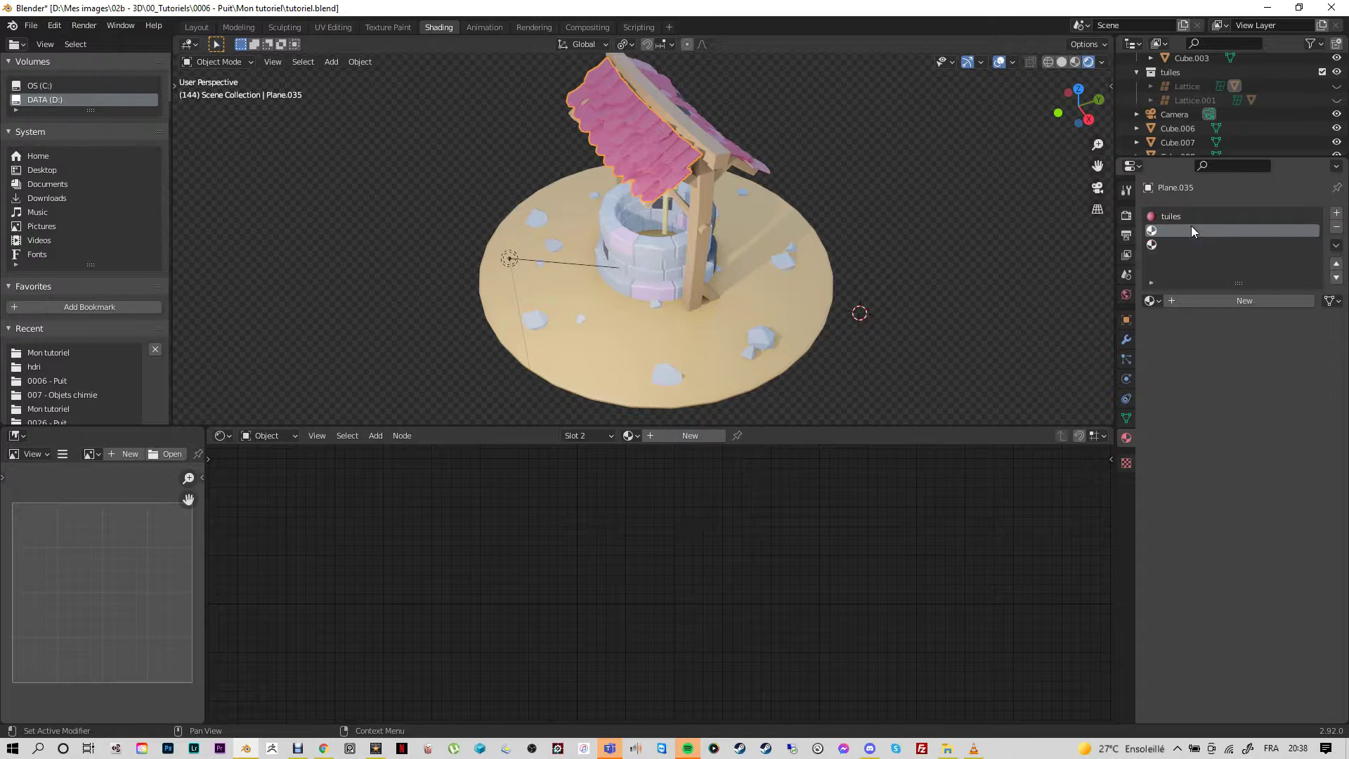
pyautogui.click(1159, 300)
pyautogui.press('Down')
pyautogui.press('Down')
pyautogui.press('Down')
pyautogui.press('Down')
pyautogui.press('Down')
pyautogui.press('Down')
pyautogui.press('Down')
pyautogui.press('Down')
pyautogui.press('Down')
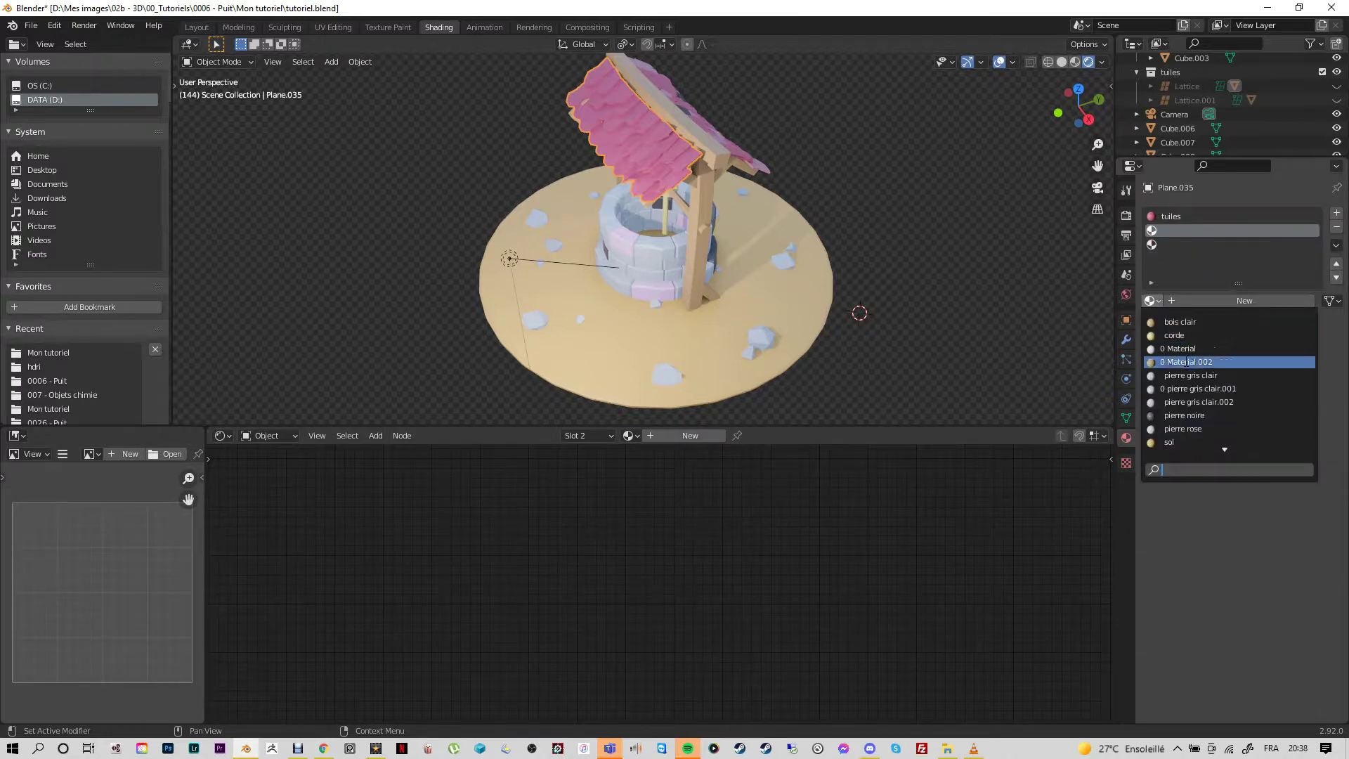
pyautogui.press('Down')
pyautogui.press('Down')
pyautogui.press('Down')
pyautogui.press('Down')
pyautogui.press('Down')
pyautogui.press('Down')
pyautogui.press('Down')
pyautogui.press('Down')
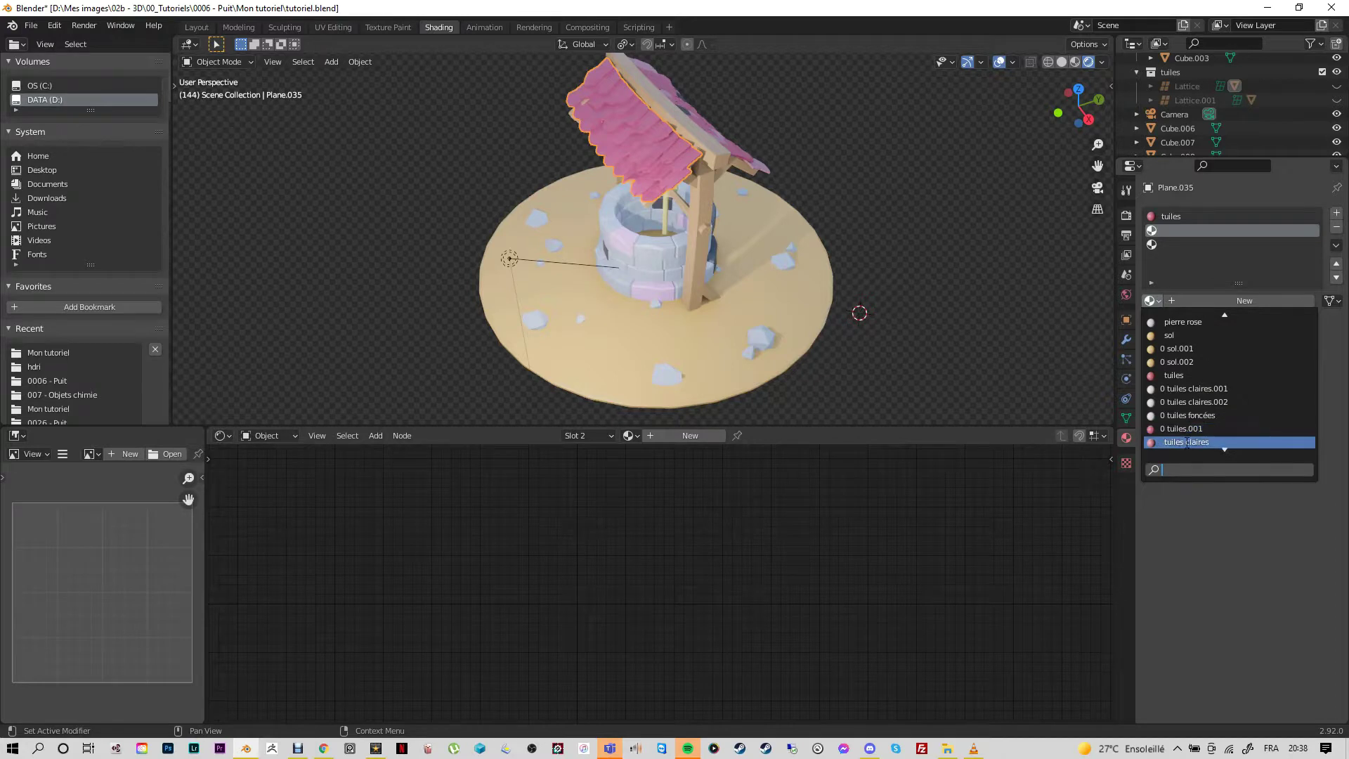
pyautogui.click(1186, 441)
# Step: Put the existing dark "tuiles.002" material into the third slot of this roof side
pyautogui.click(1189, 244)
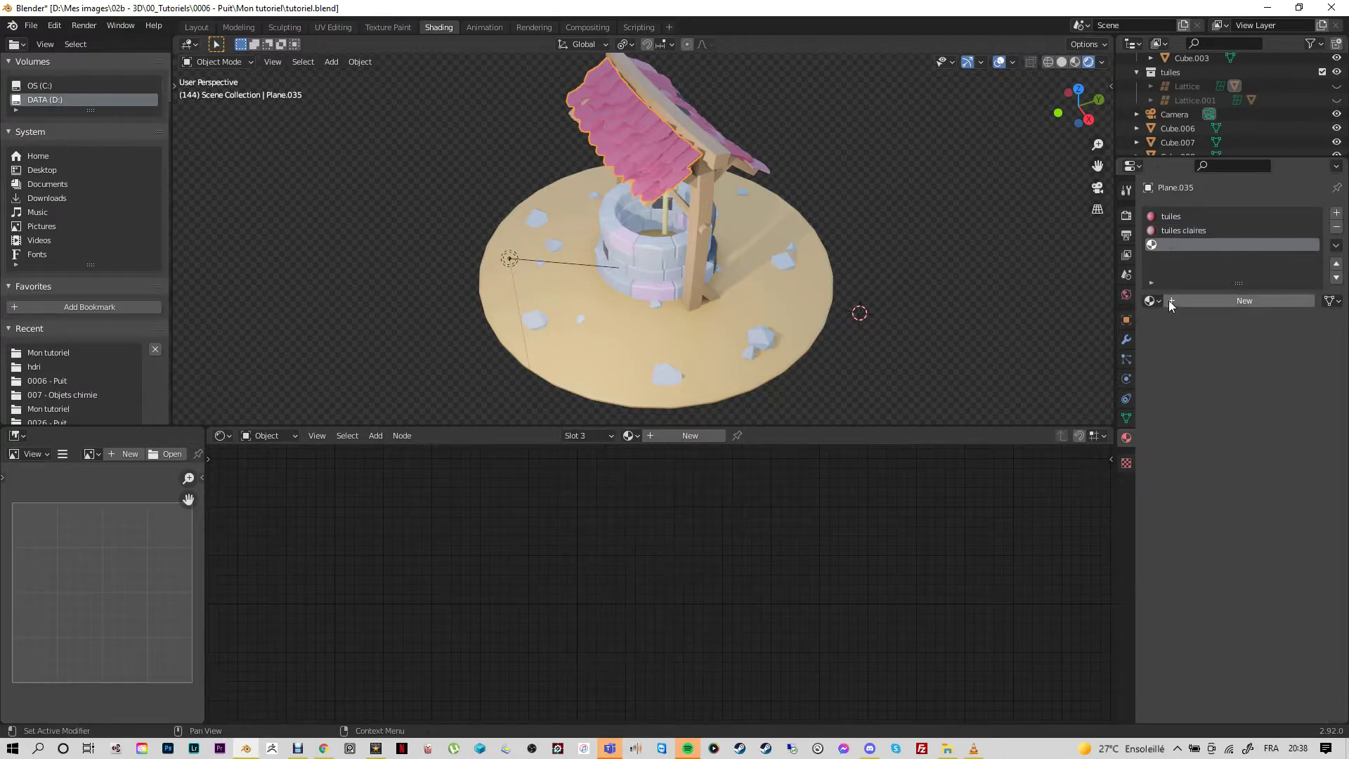
pyautogui.click(1157, 302)
pyautogui.press('Down')
pyautogui.press('Down')
pyautogui.press('Down')
pyautogui.press('Down')
pyautogui.press('Down')
pyautogui.press('Down')
pyautogui.press('Down')
pyautogui.press('Down')
pyautogui.press('Down')
pyautogui.press('Down')
pyautogui.press('Down')
pyautogui.press('Down')
pyautogui.press('Down')
pyautogui.press('Down')
pyautogui.press('Down')
pyautogui.press('Down')
pyautogui.press('Down')
pyautogui.press('Down')
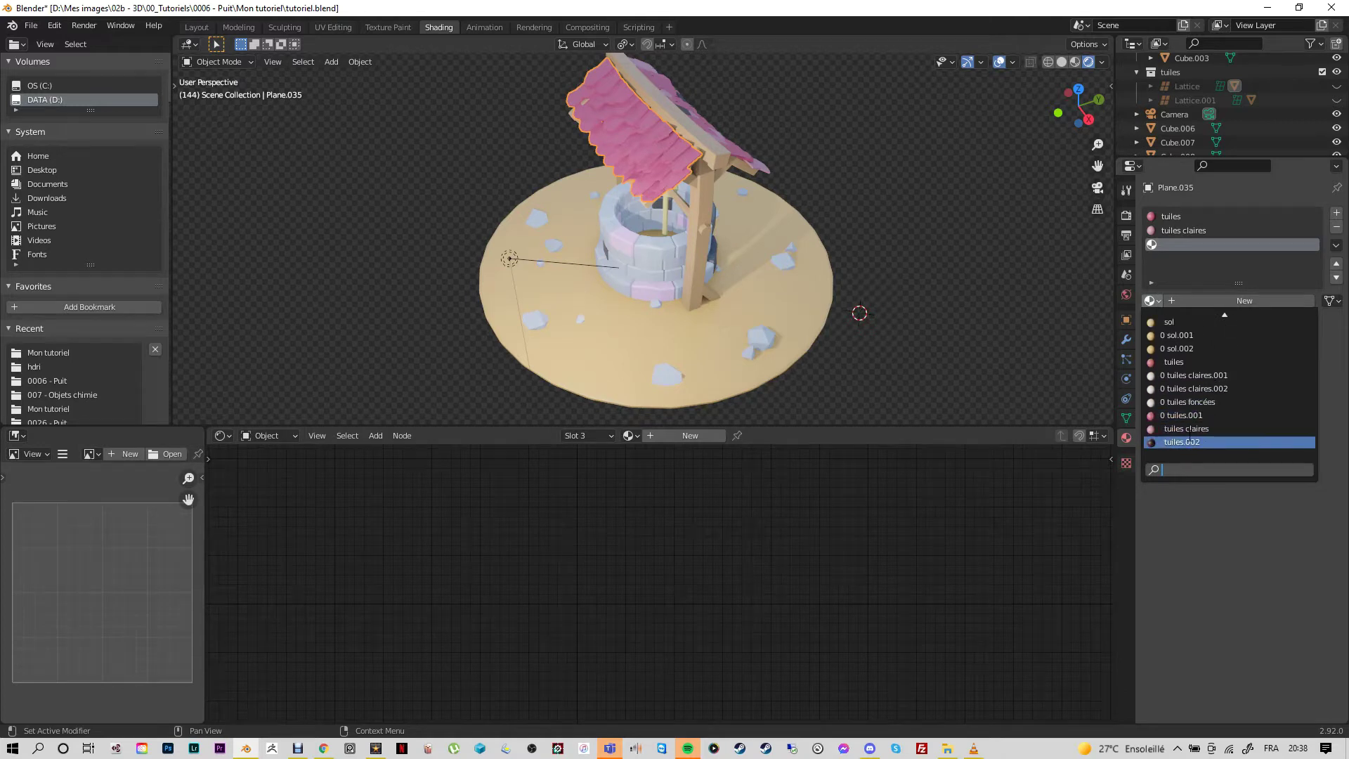
pyautogui.press('Return')
# Step: In Edit Mode, select several whole tiles scattered across this roof side and assign "tuiles claires" to them
pyautogui.moveTo(914, 269); pyautogui.dragTo(963, 293, button='middle')
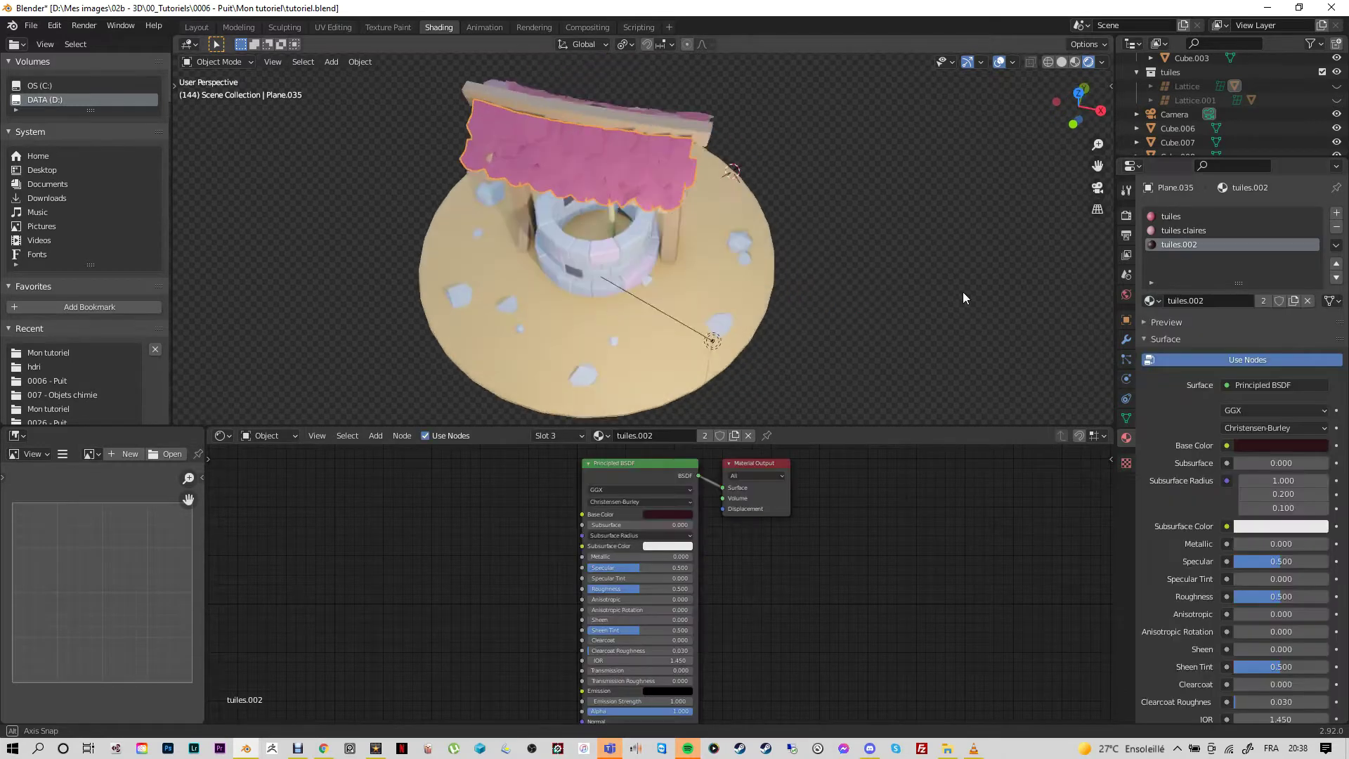
pyautogui.click(215, 64)
pyautogui.click(217, 95)
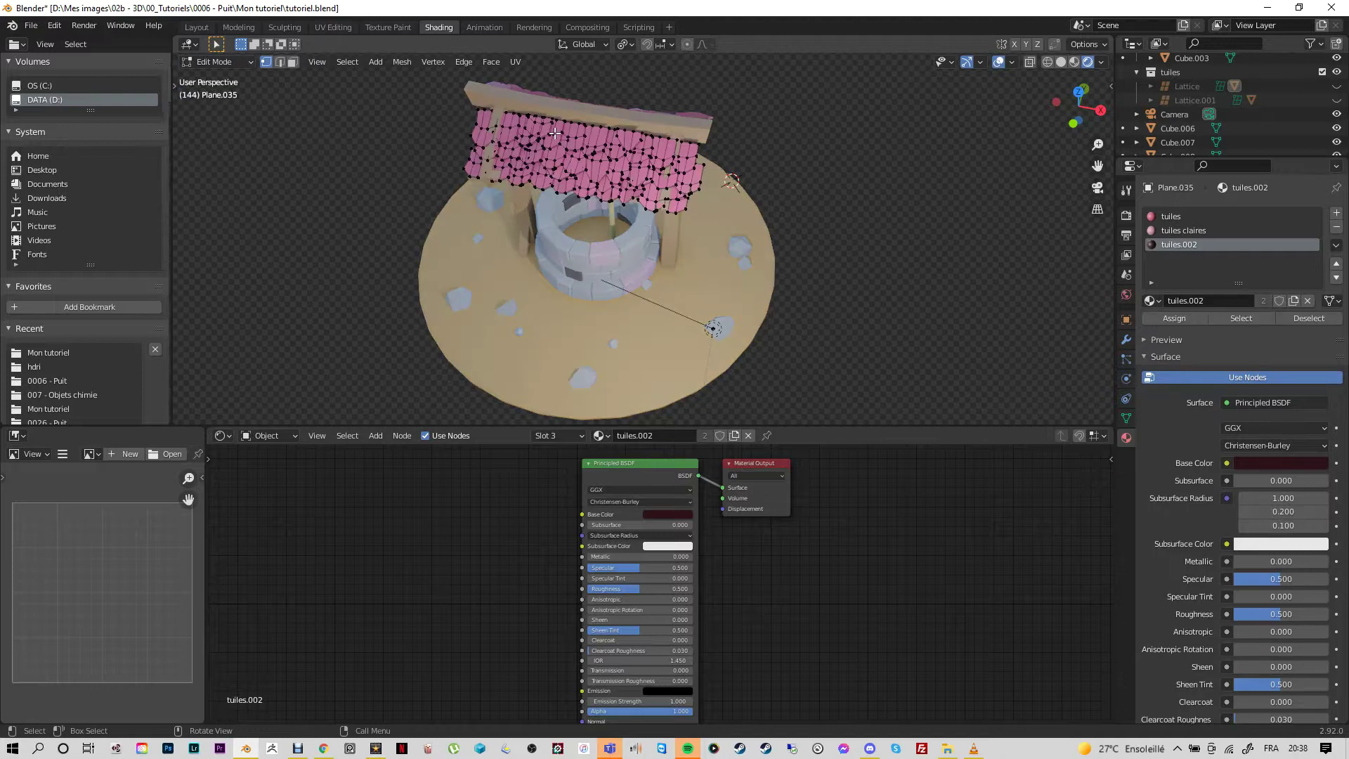
pyautogui.press('l')
pyautogui.press('l')
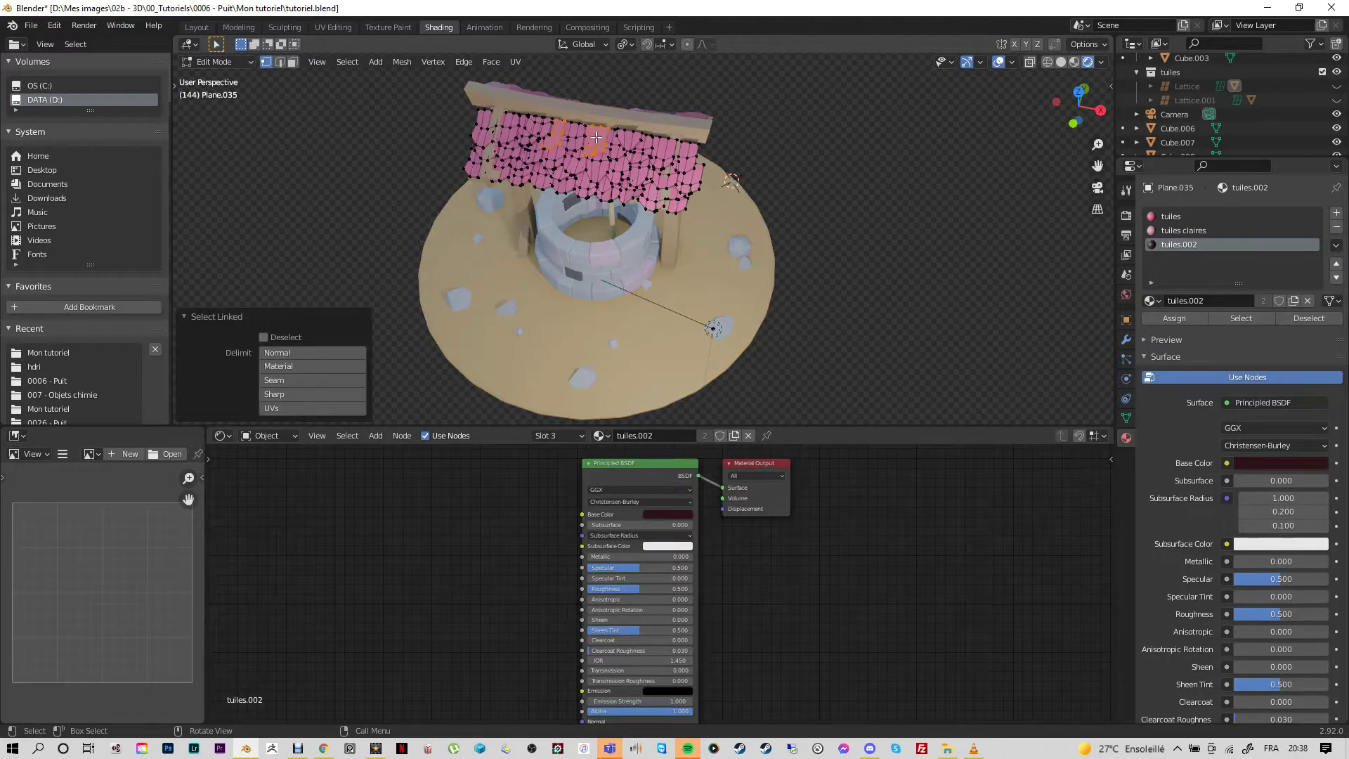
pyautogui.press('l')
pyautogui.press('l')
pyautogui.press('l')
pyautogui.press('l')
pyautogui.press('l')
pyautogui.press('l')
pyautogui.click(1181, 229)
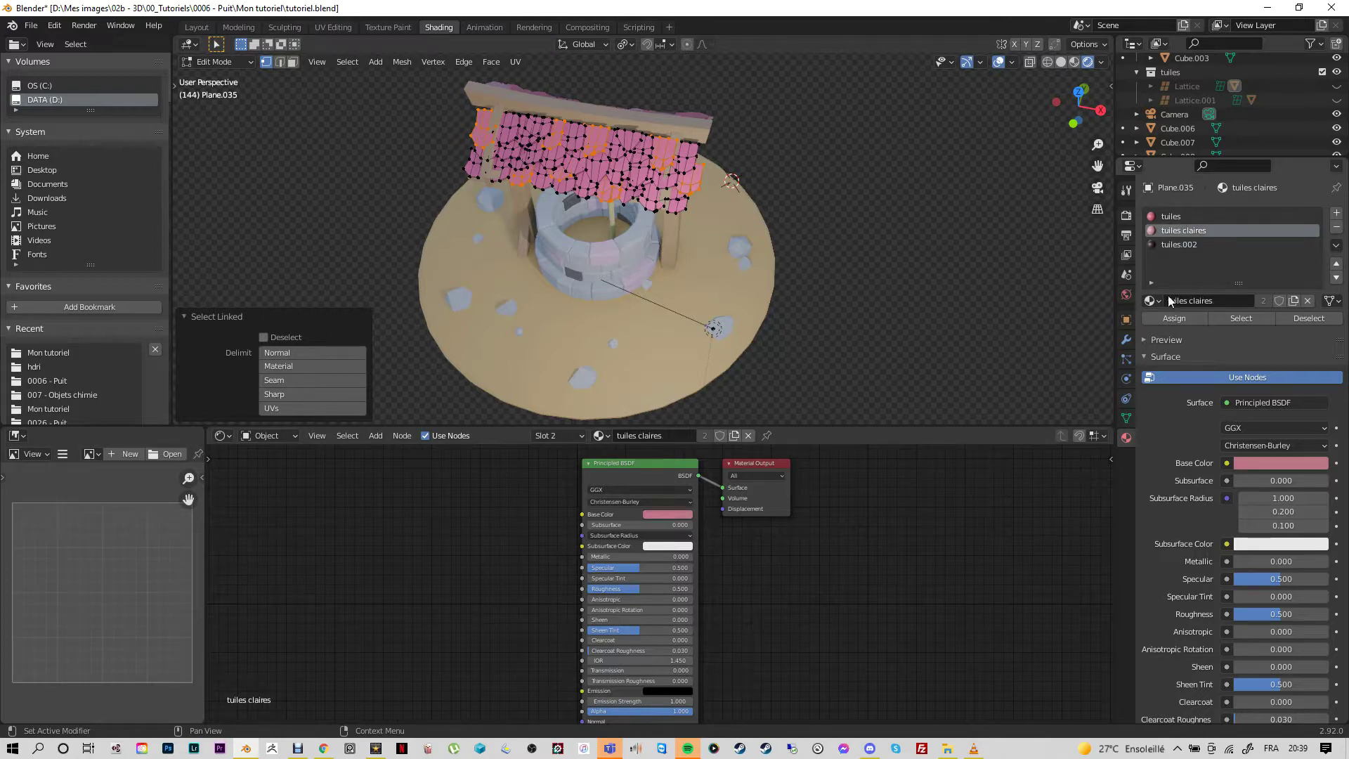
pyautogui.click(1169, 317)
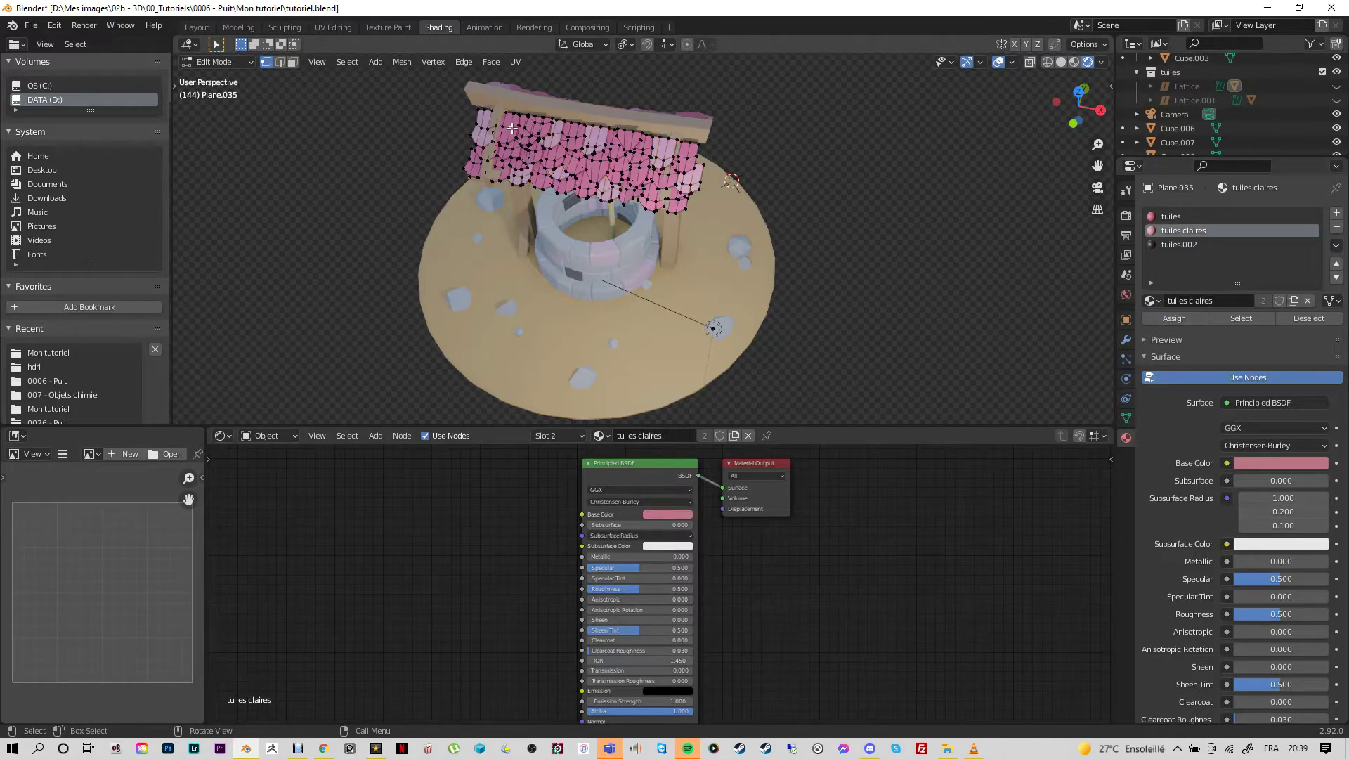
# Step: Select three other whole tiles on this roof side, assign "tuiles.002" to them, deselect everything and return to Object Mode
pyautogui.press('l')
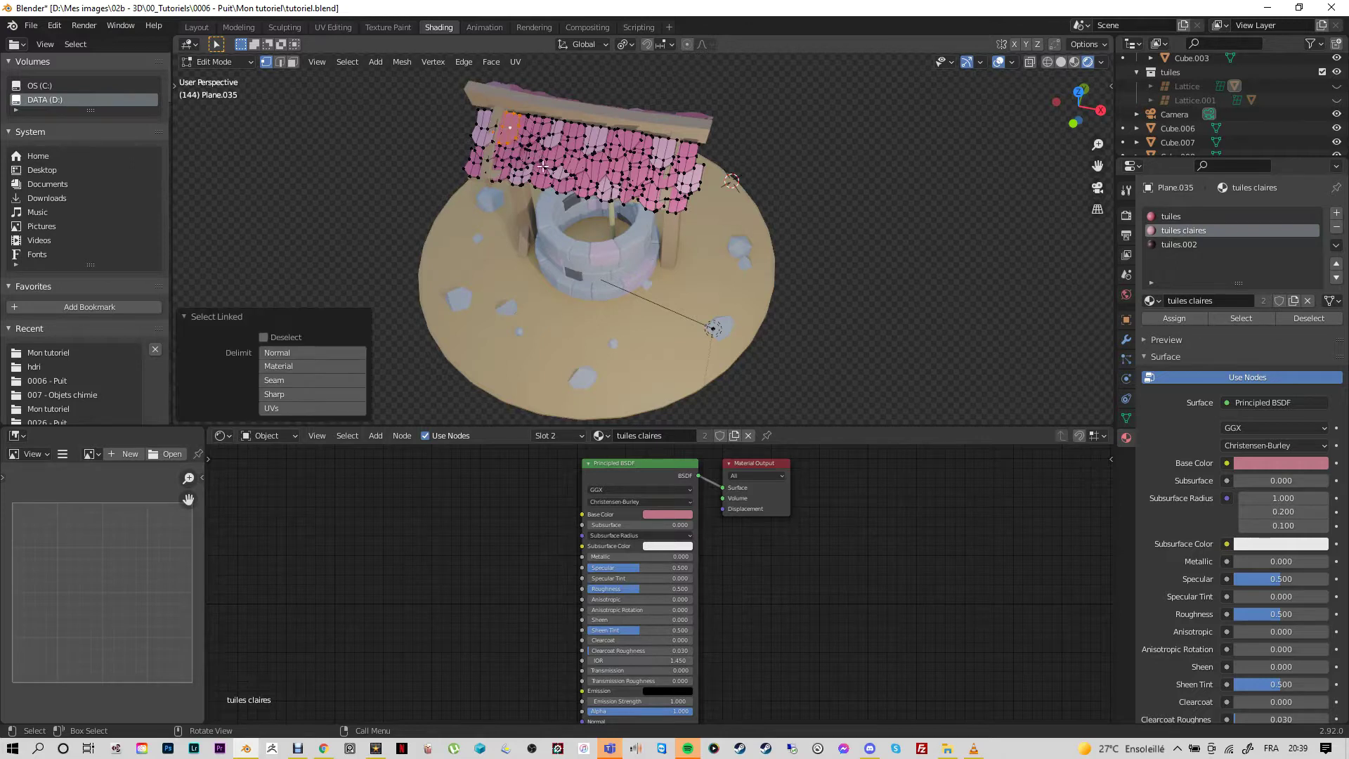
pyautogui.press('l')
pyautogui.press('l')
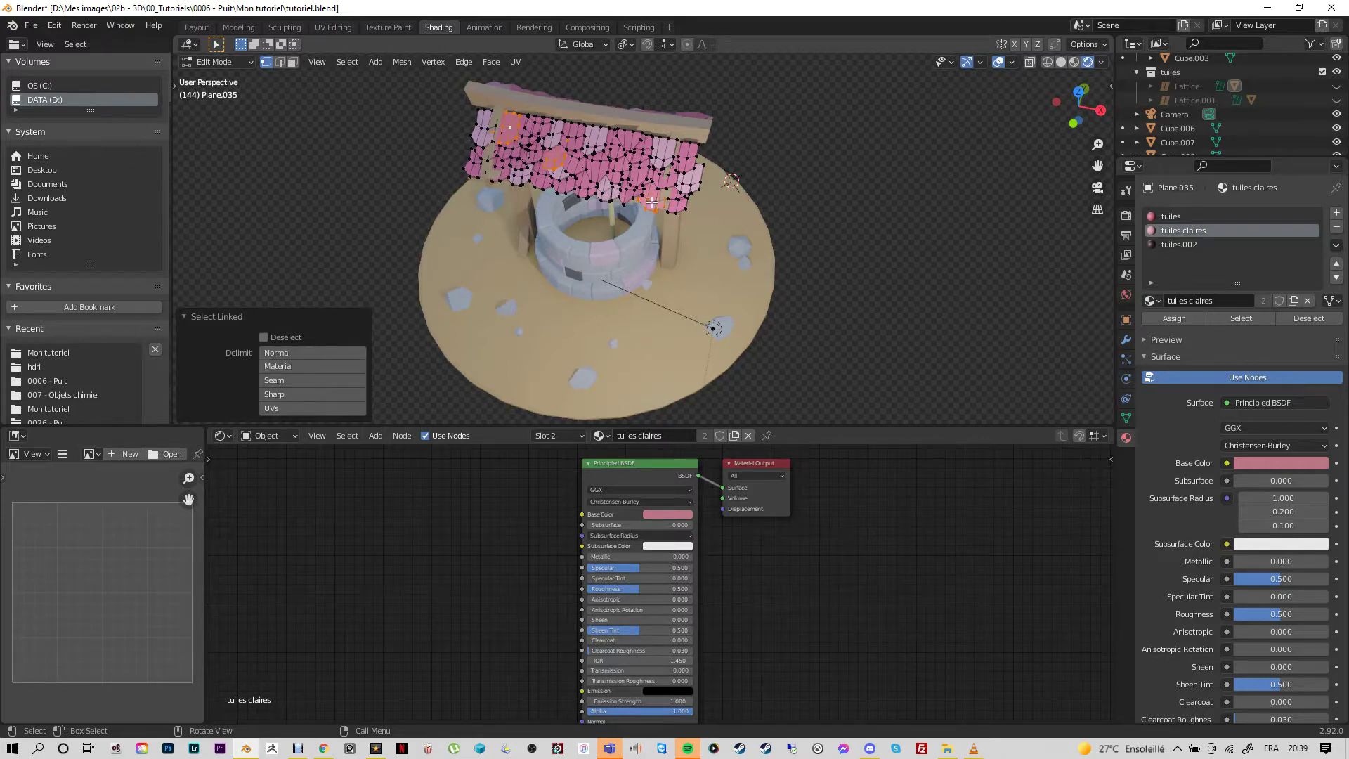
pyautogui.click(1190, 243)
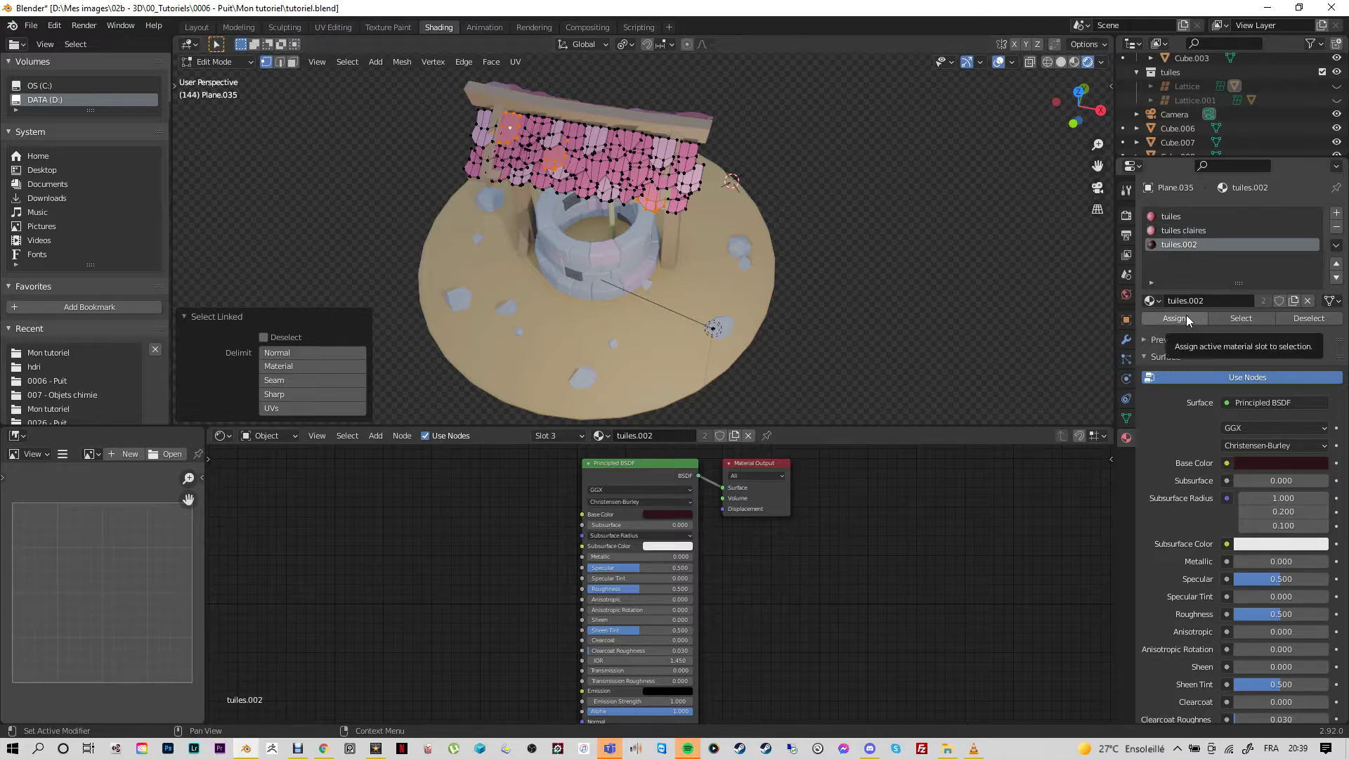
pyautogui.click(1186, 315)
pyautogui.moveTo(1040, 326); pyautogui.dragTo(497, 336, button='middle')
pyautogui.hotkey('alt', 'a')
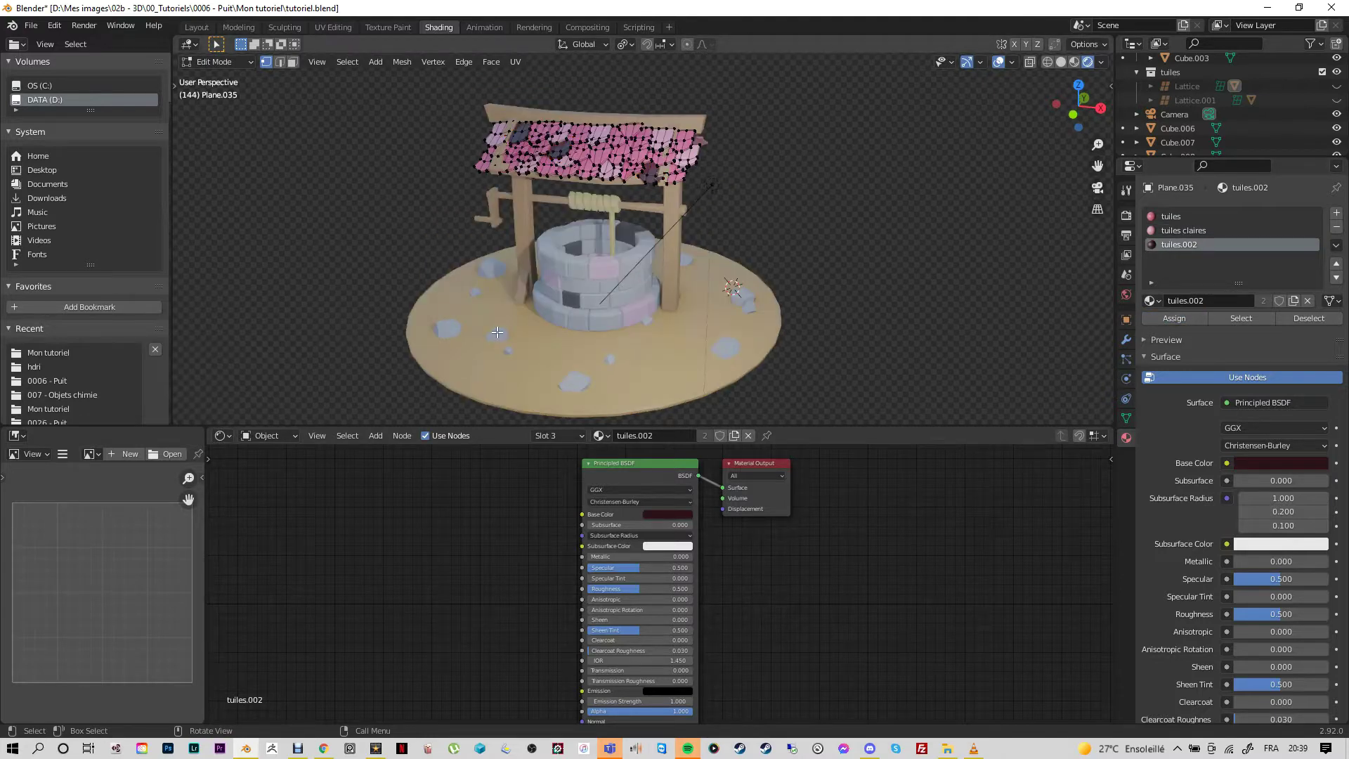
pyautogui.press('Tab')
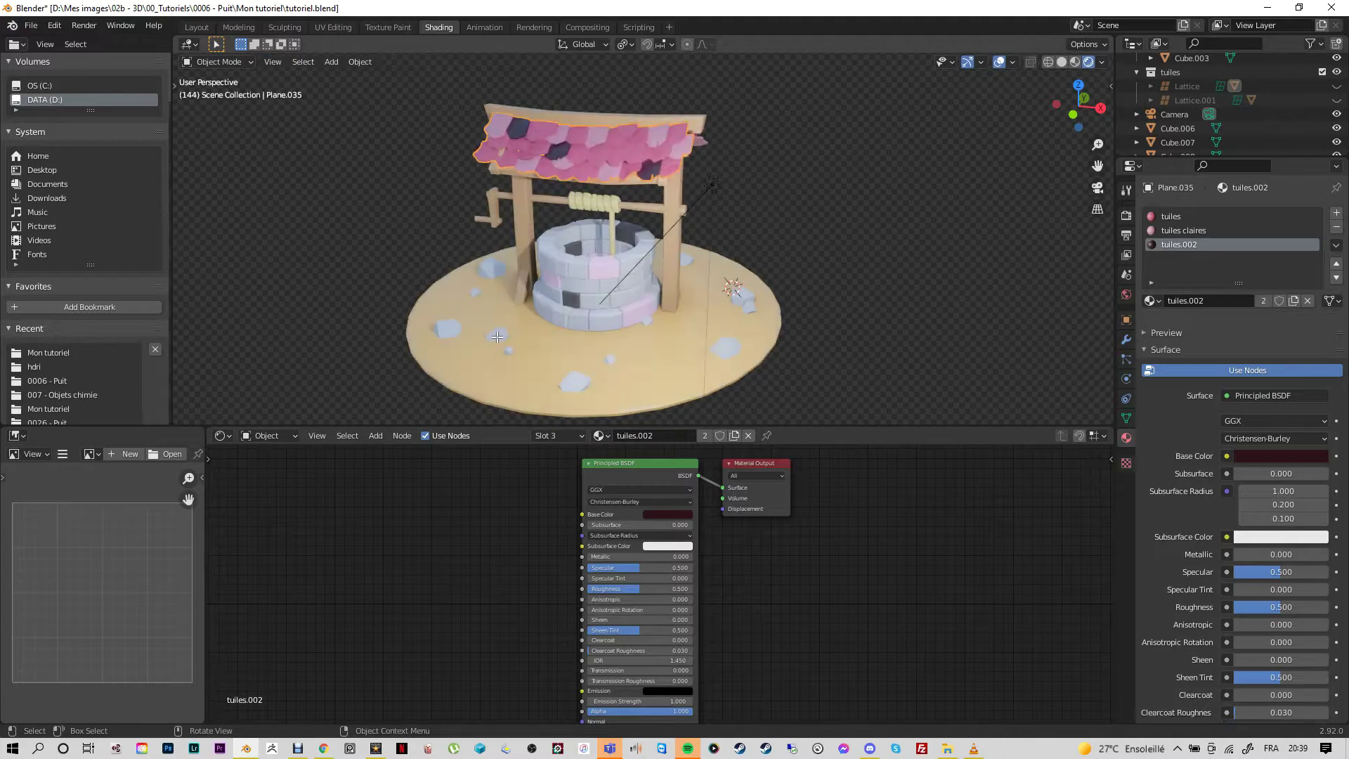
# Step: Edit the mesh of the small rocks on the ground and select two whole larger rocks on opposite sides of the well
pyautogui.click(504, 337)
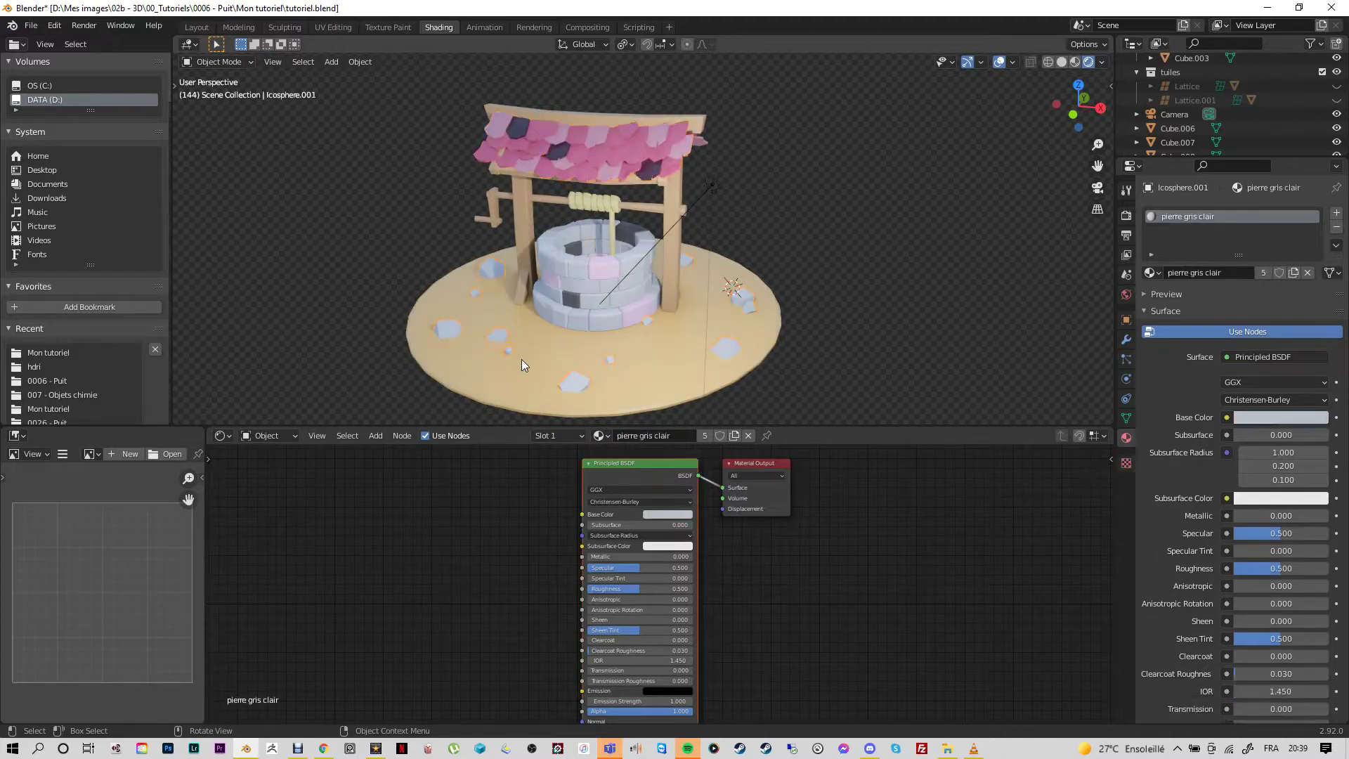
pyautogui.press('Tab')
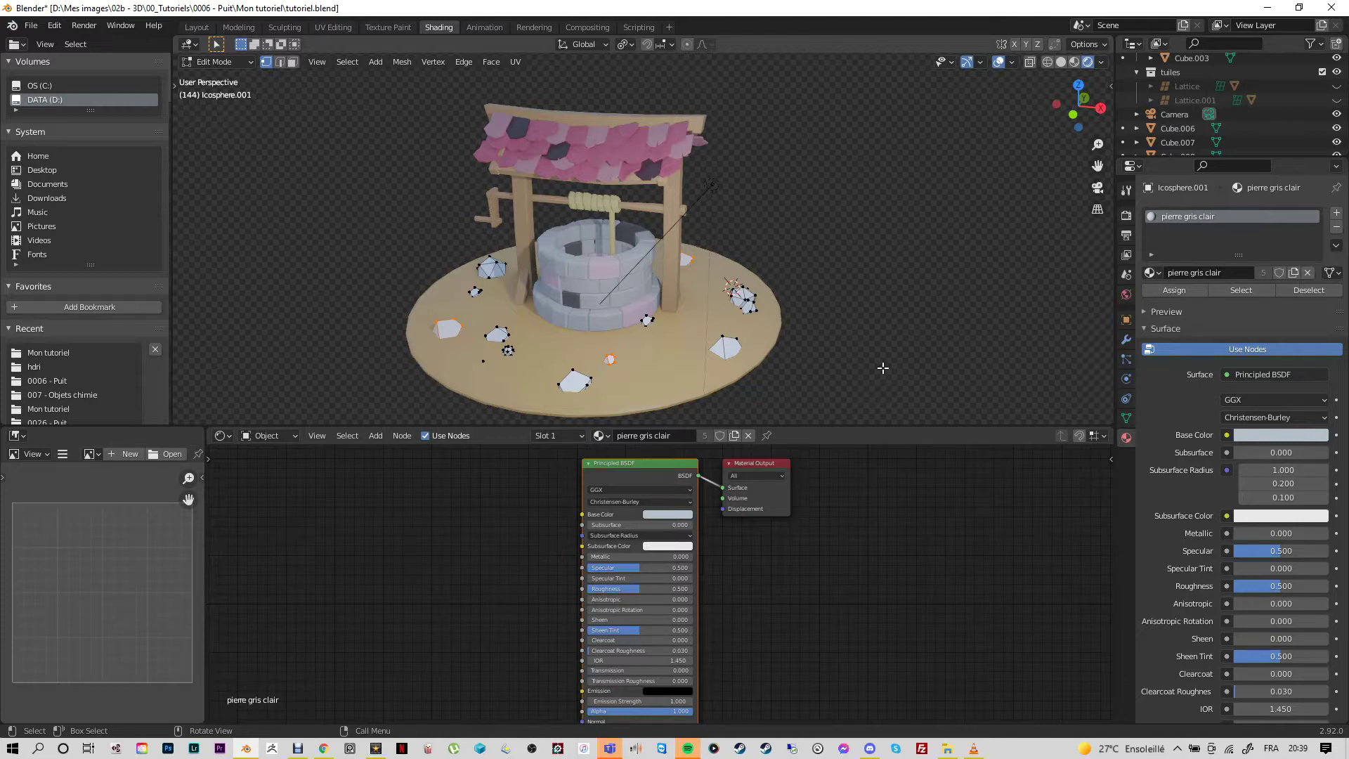
pyautogui.click(883, 368)
pyautogui.press('l')
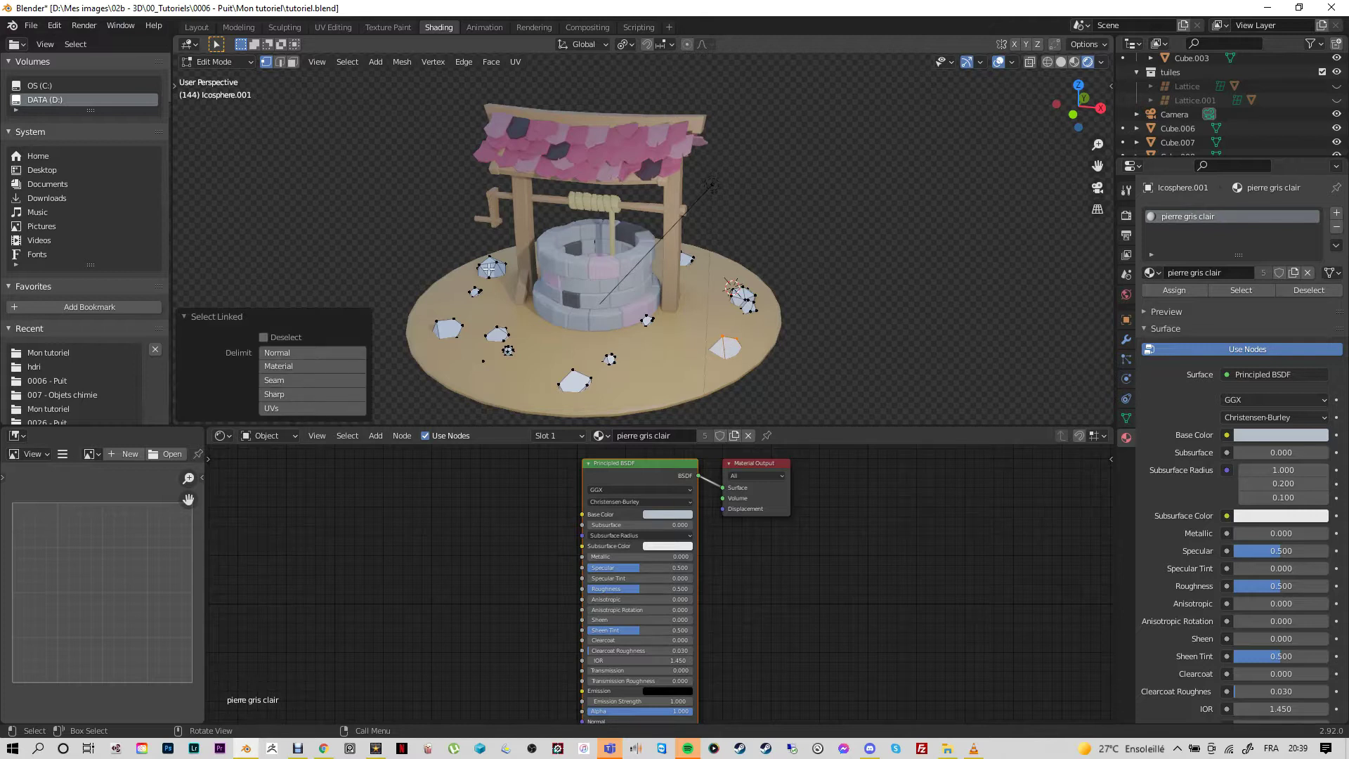
pyautogui.press('l')
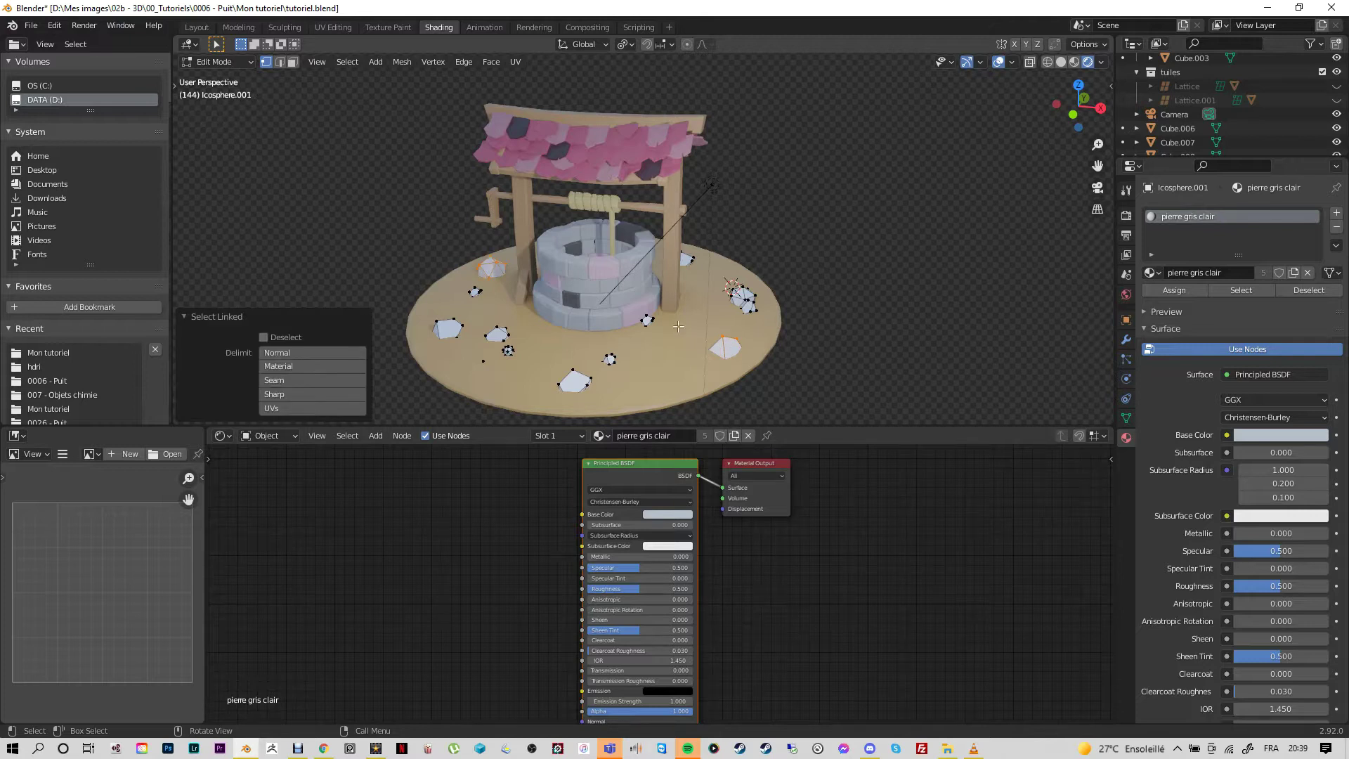
# Step: Add a second material slot to the rocks with a new material named "pierre noire"
pyautogui.click(1336, 212)
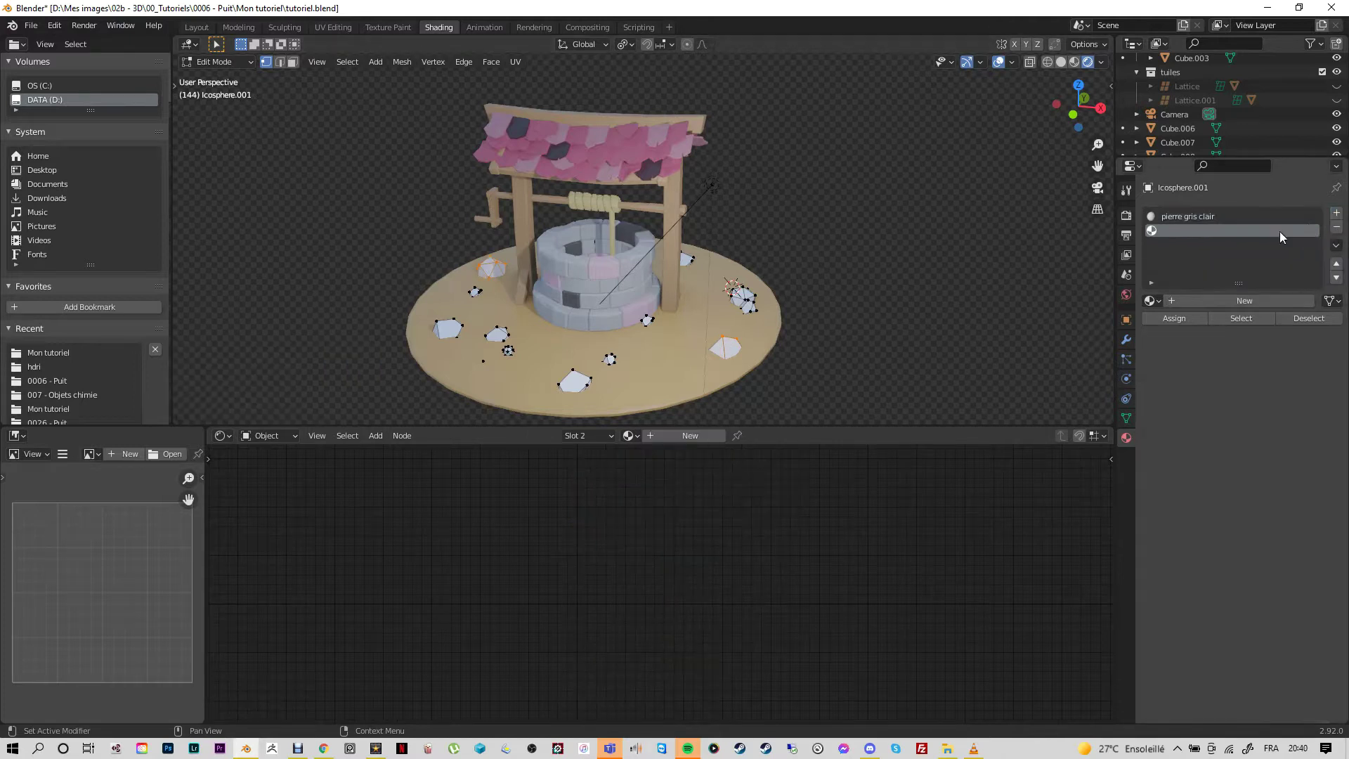
pyautogui.click(1208, 298)
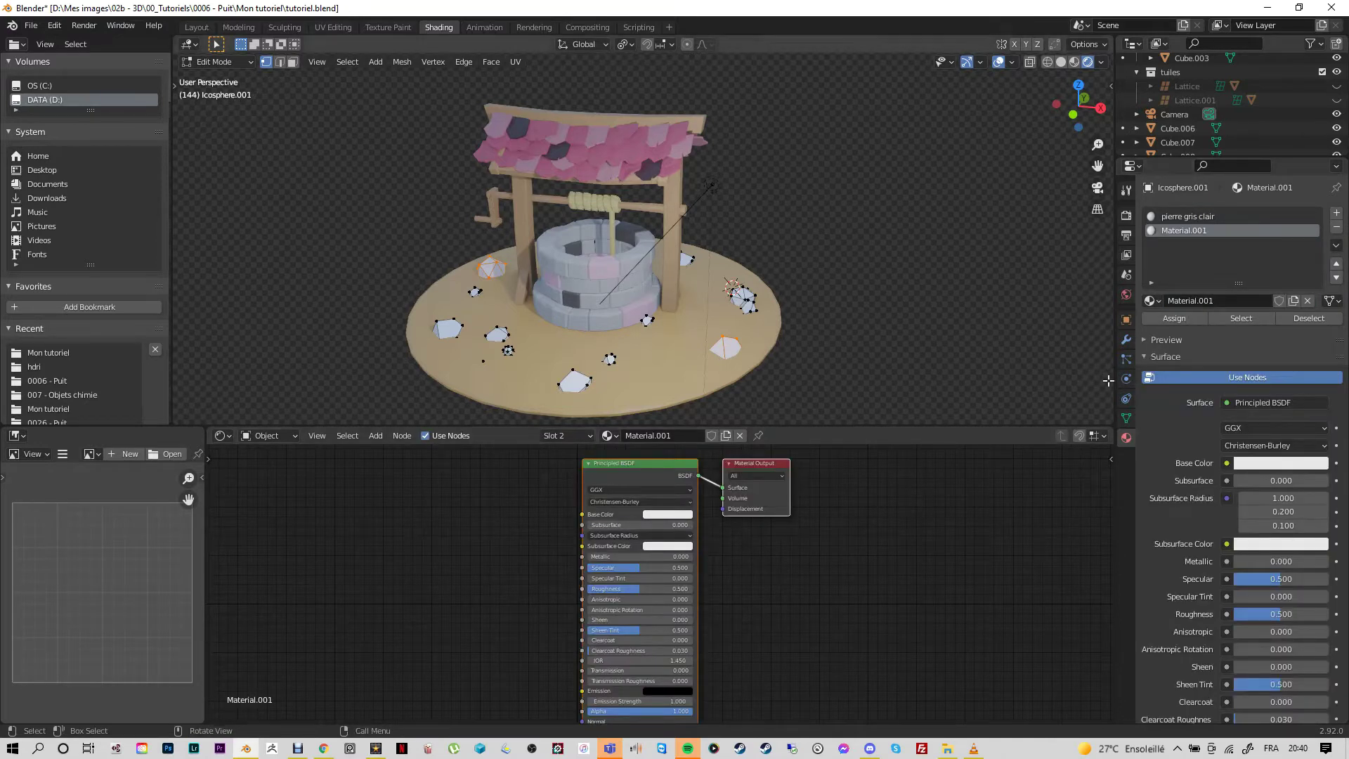
pyautogui.click(1221, 301)
pyautogui.write('pierre b')
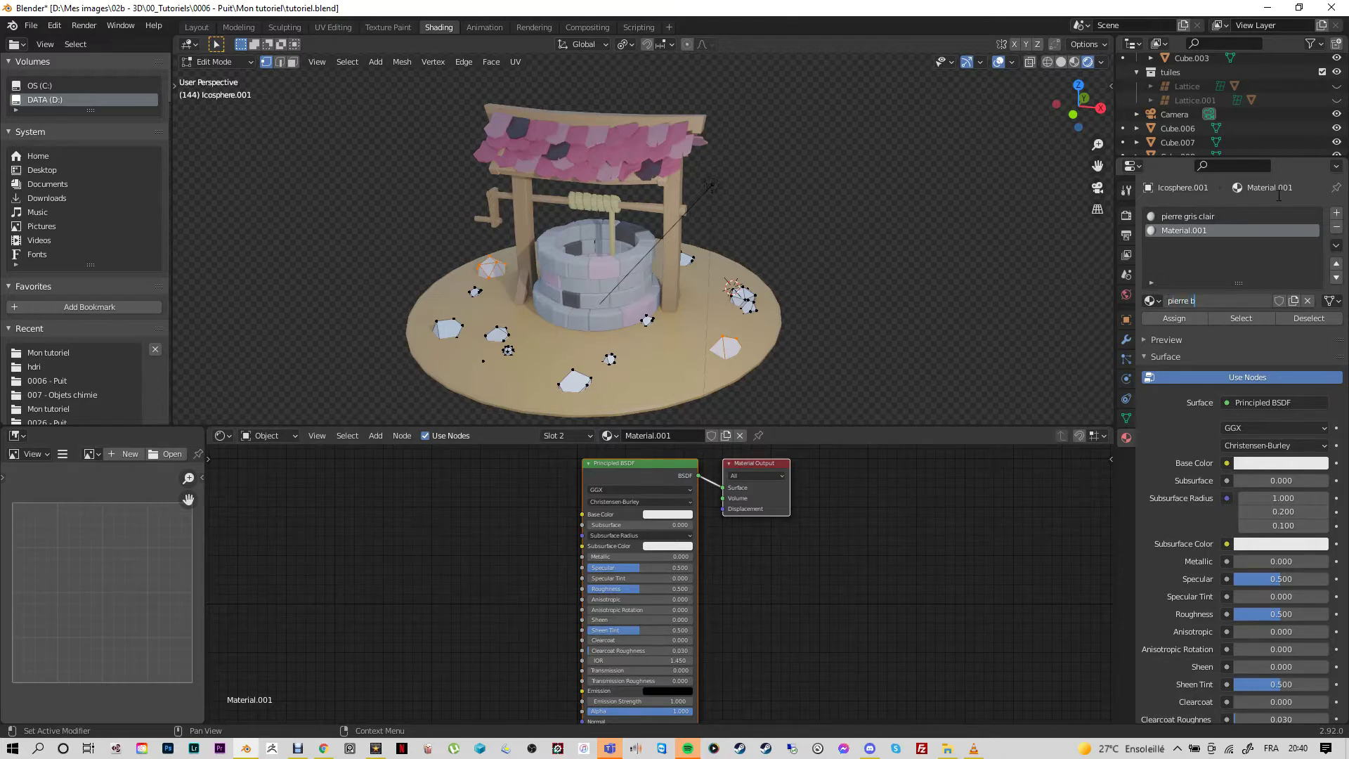
pyautogui.press('BackSpace')
pyautogui.write('noire')
pyautogui.press('Return')
# Step: Darken the base color of "pierre noire" to a value of about 0.044 and assign it to the two selected rocks
pyautogui.click(1261, 461)
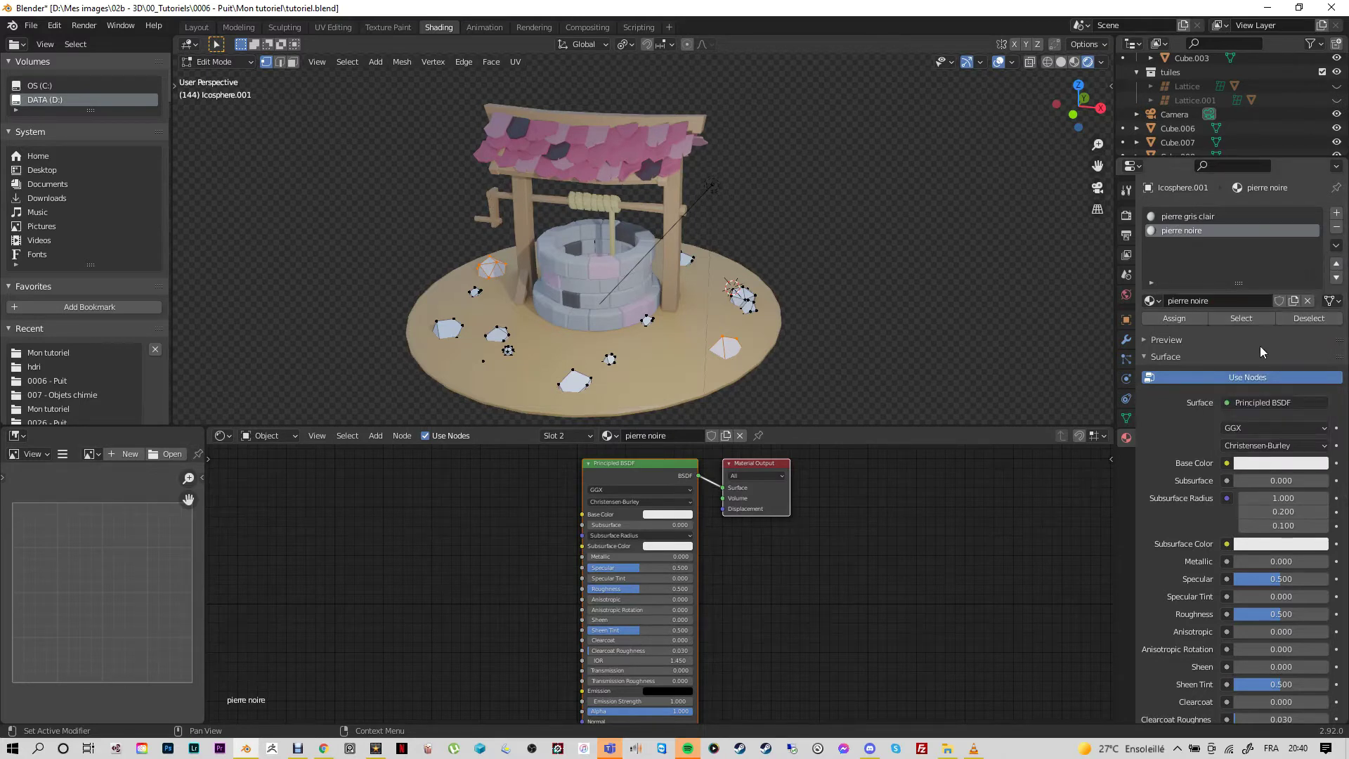
pyautogui.click(1269, 462)
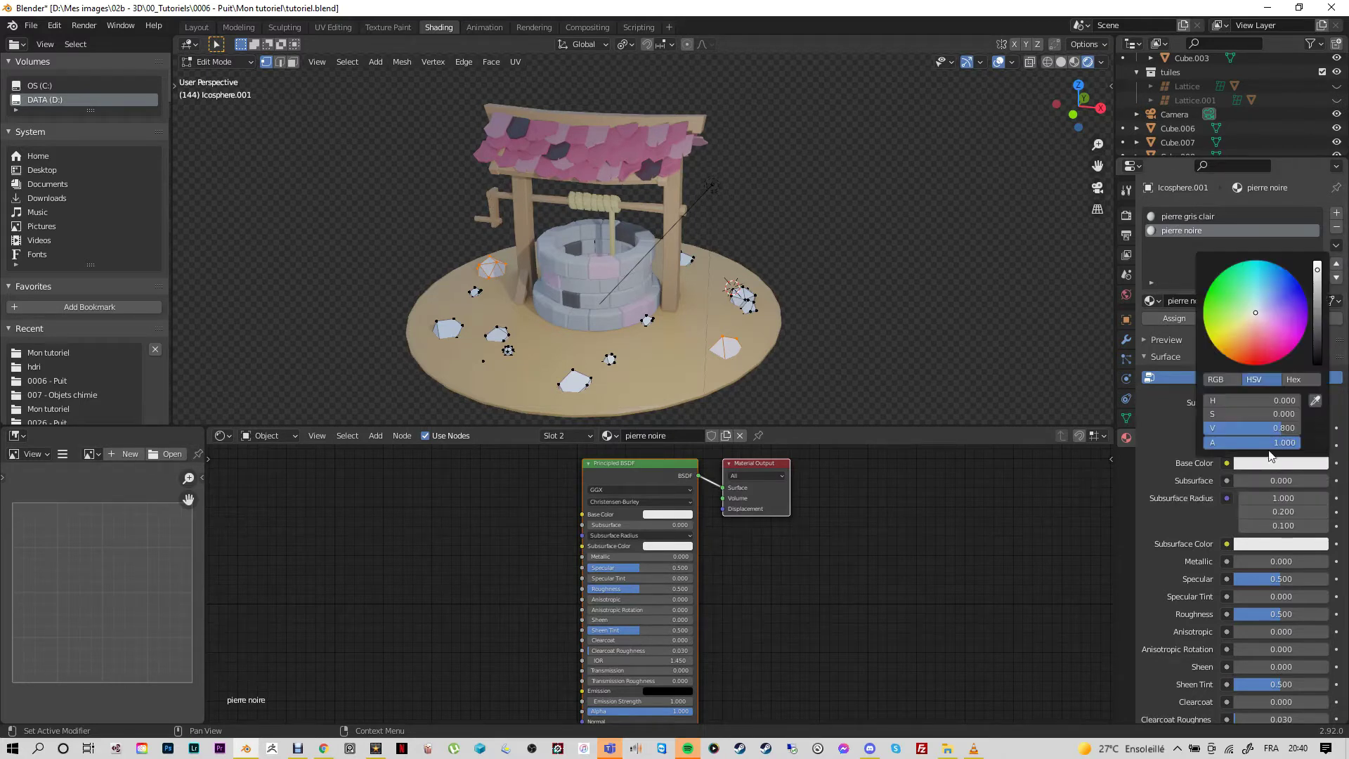
pyautogui.moveTo(1318, 274); pyautogui.dragTo(1327, 346)
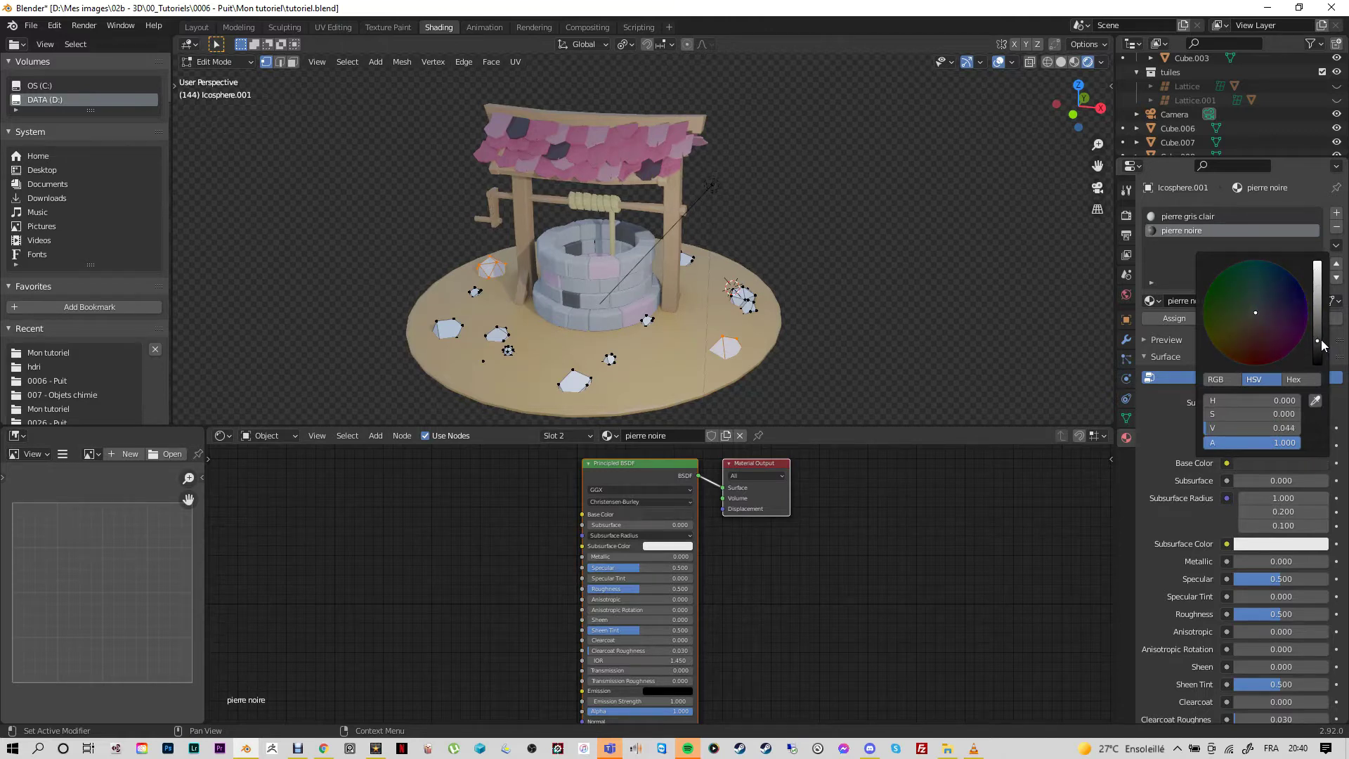
pyautogui.click(1178, 317)
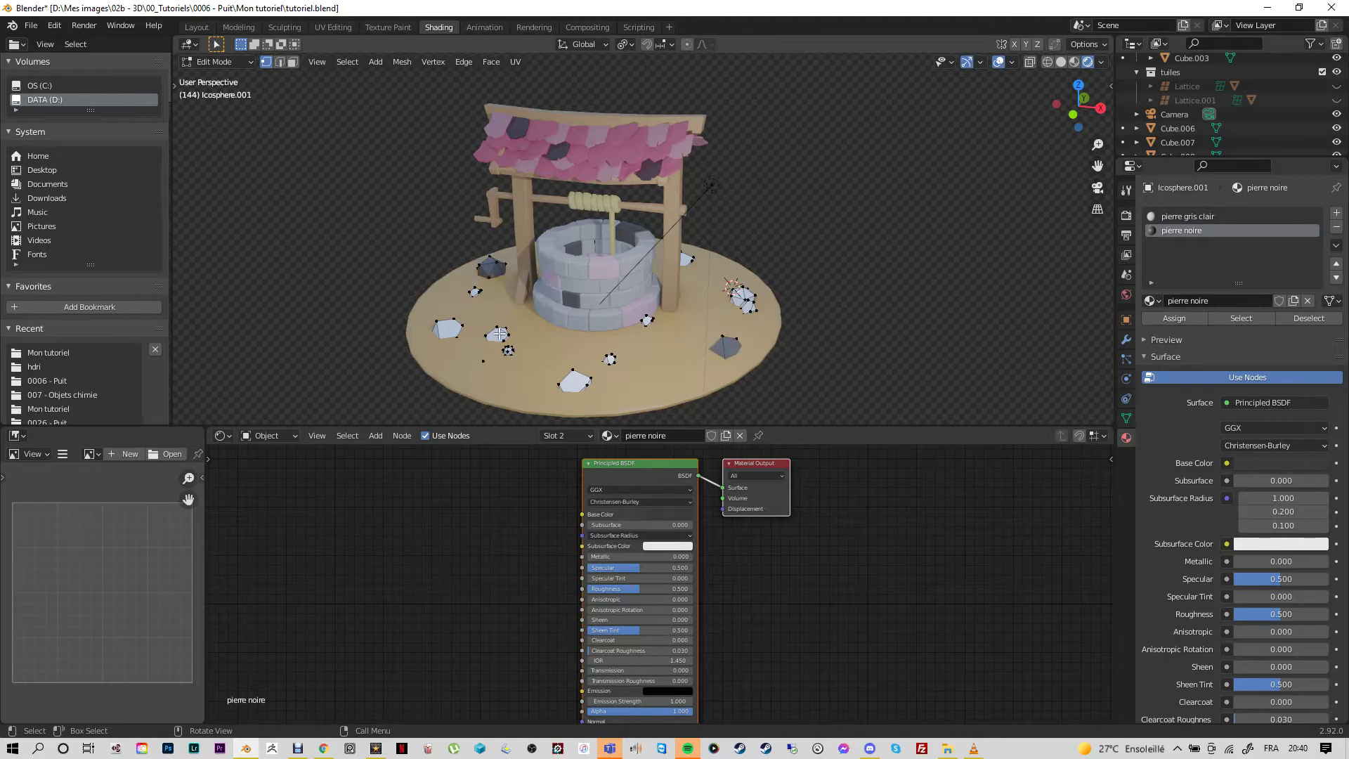
# Step: Select three other whole rocks and add a third material slot with a new material named "pierre gris foncé"
pyautogui.press('l')
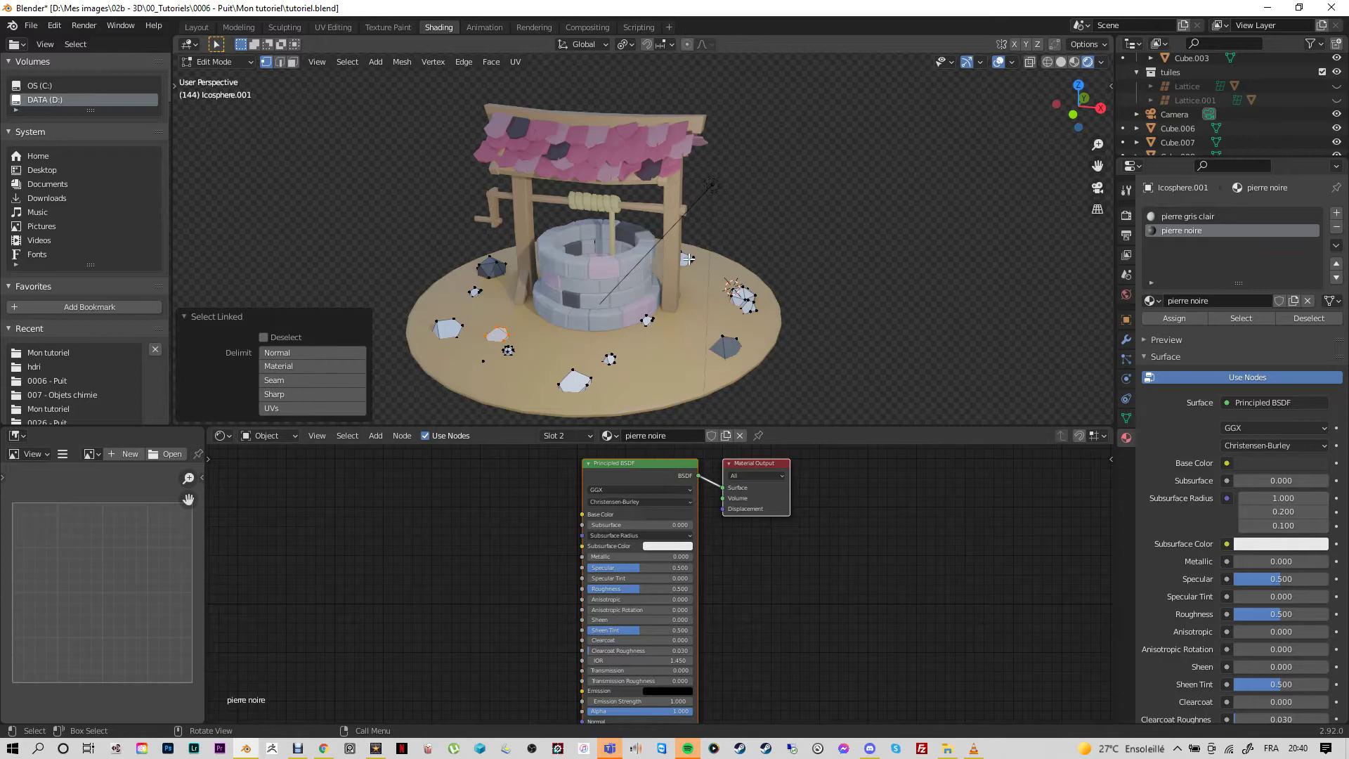
pyautogui.press('l')
pyautogui.press('l')
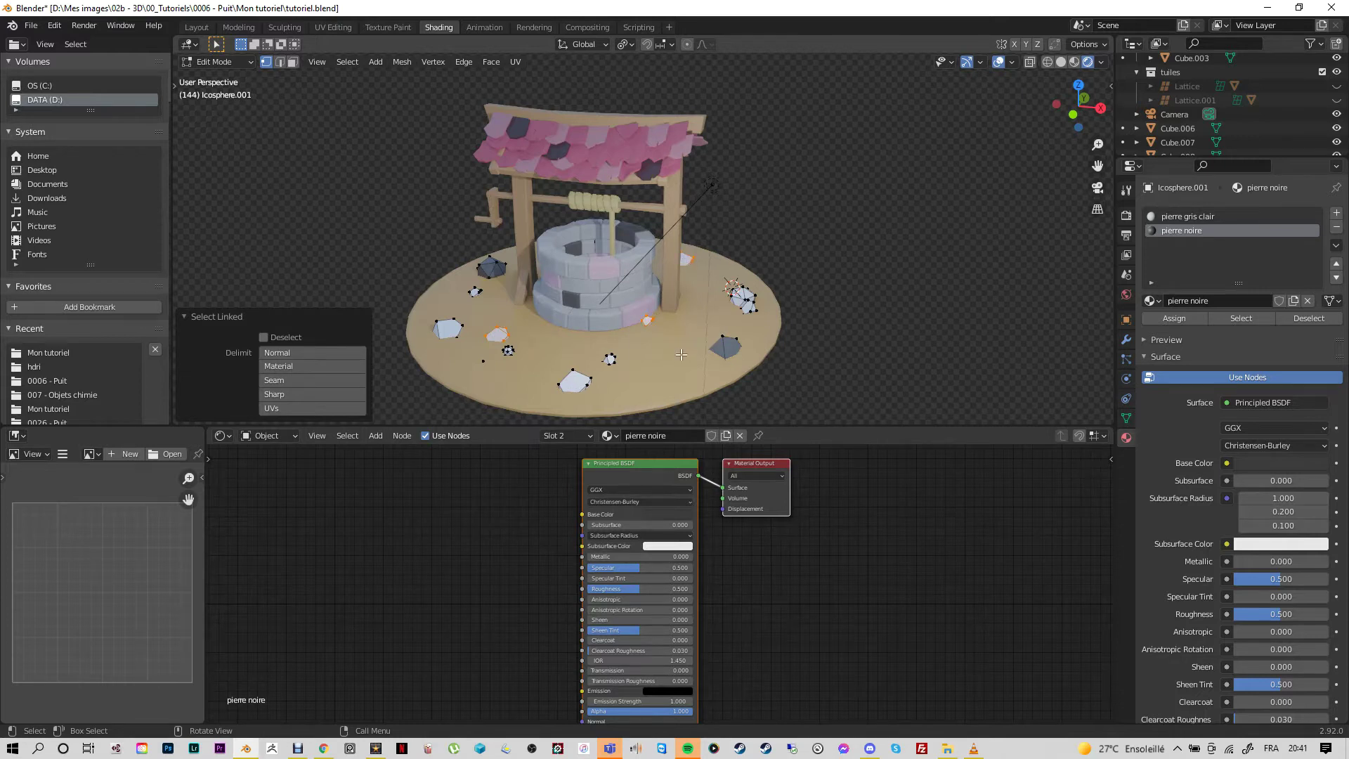
pyautogui.click(1337, 212)
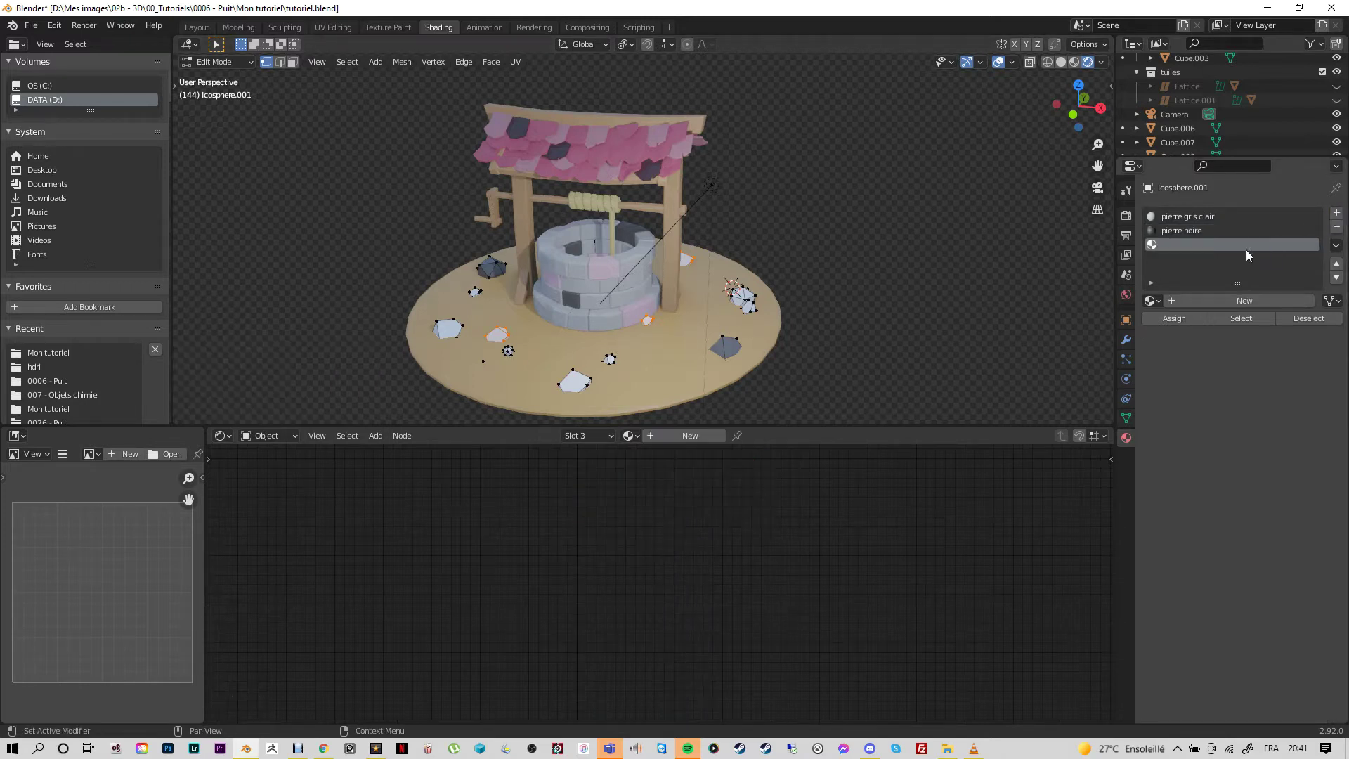
pyautogui.click(1202, 298)
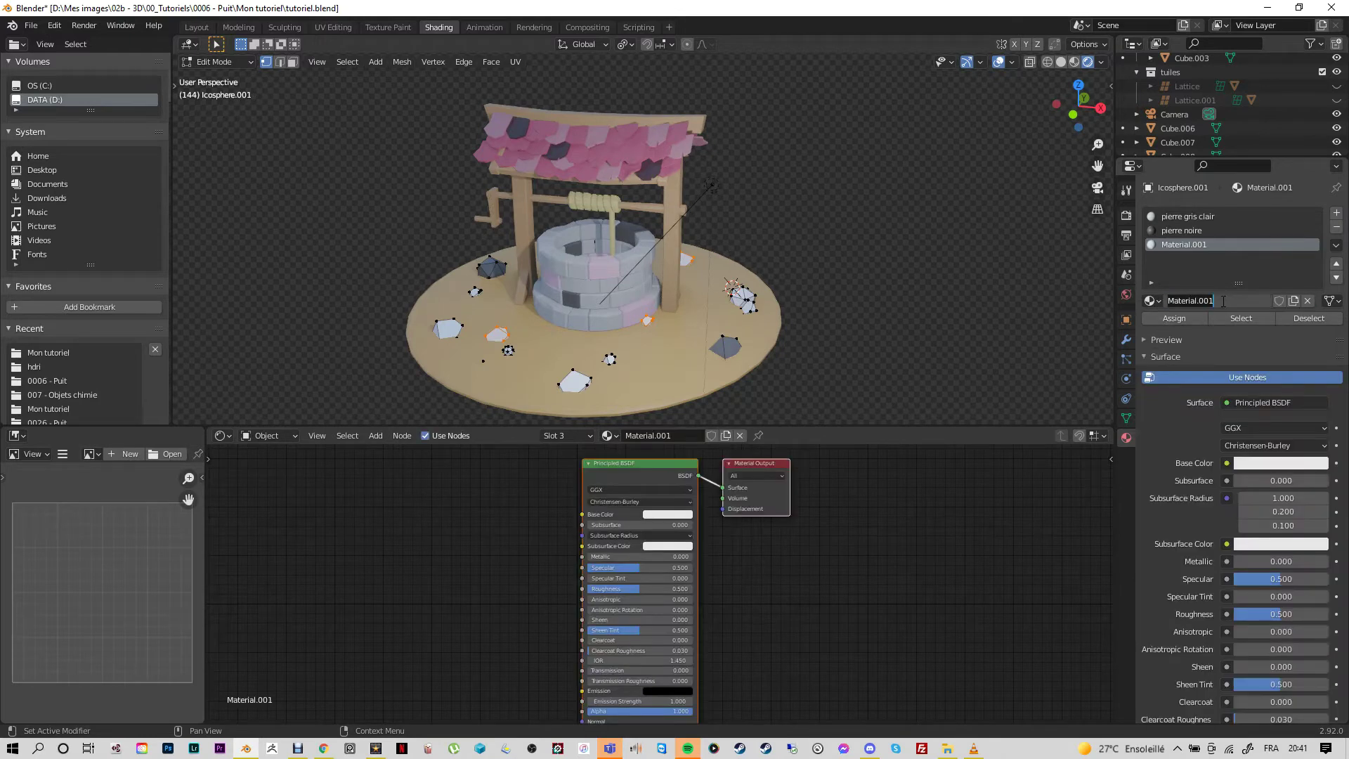
pyautogui.write('pierre gris foncé')
pyautogui.press('Return')
# Step: Set the base color of "pierre gris foncé" to a mid grey with a value of about 0.274 and assign it to the selected rocks
pyautogui.click(1290, 464)
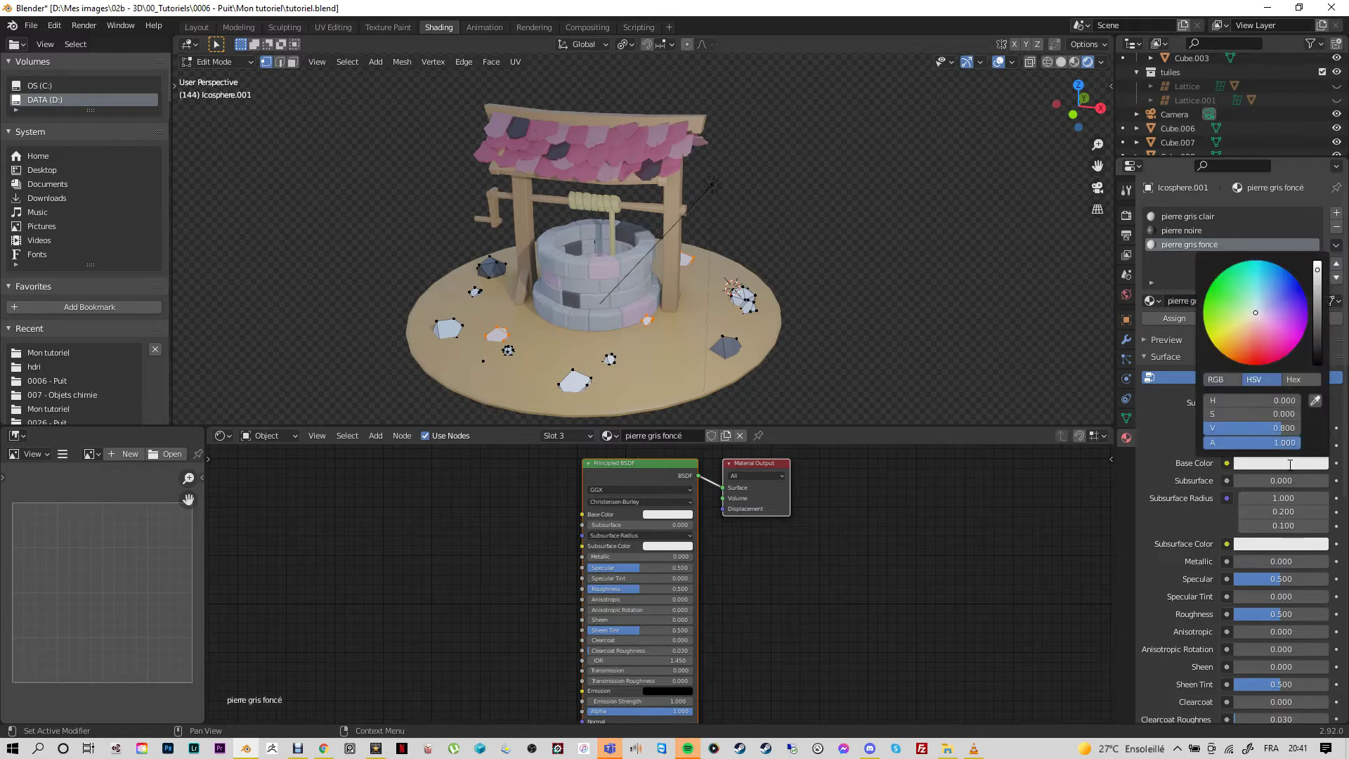
pyautogui.click(1318, 270)
pyautogui.moveTo(1318, 269); pyautogui.dragTo(1327, 312)
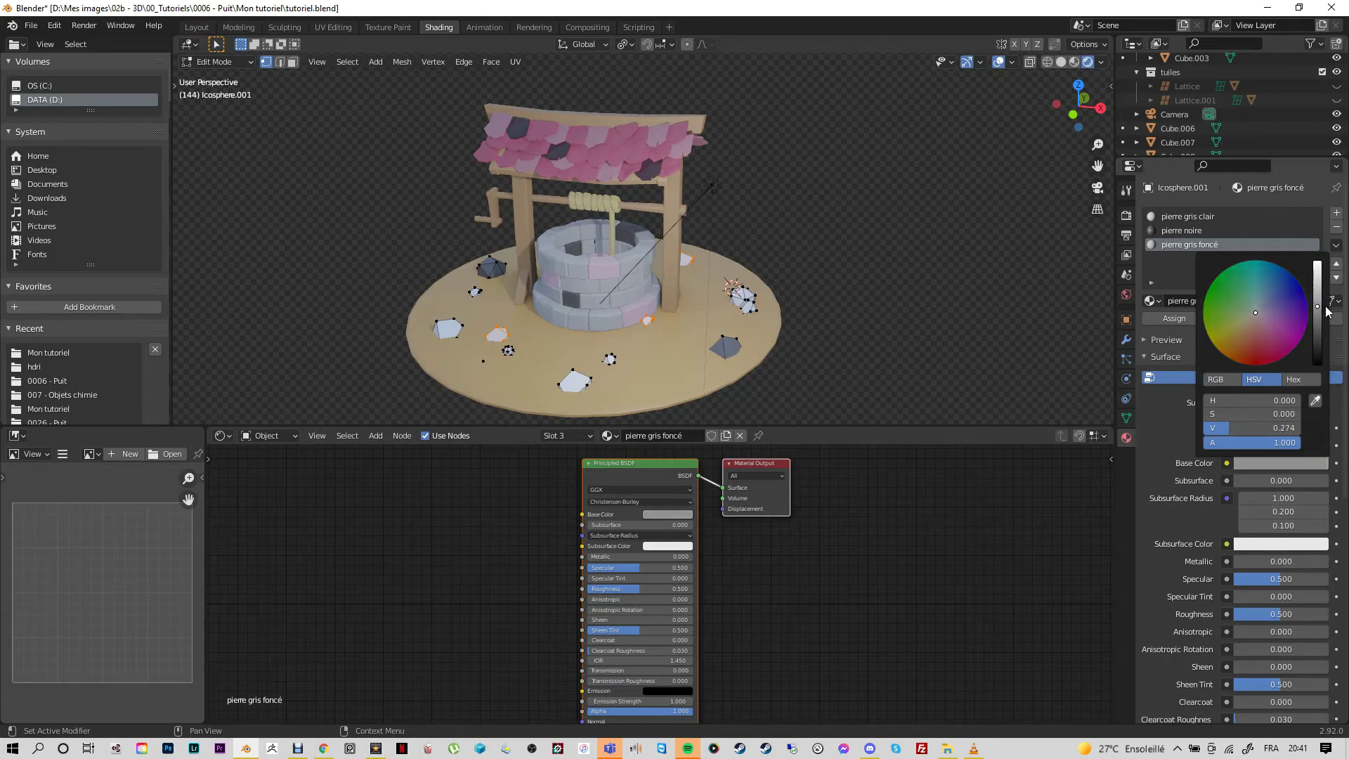
pyautogui.click(1173, 318)
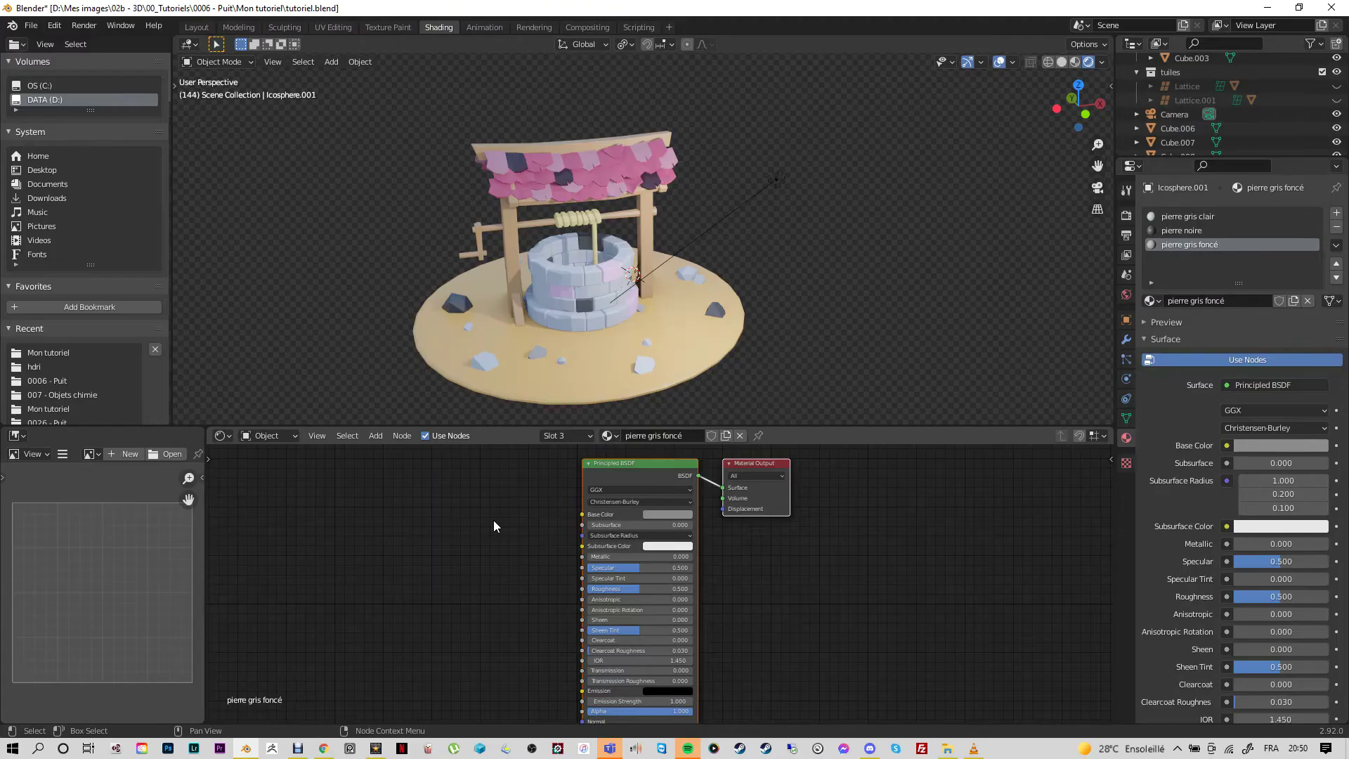